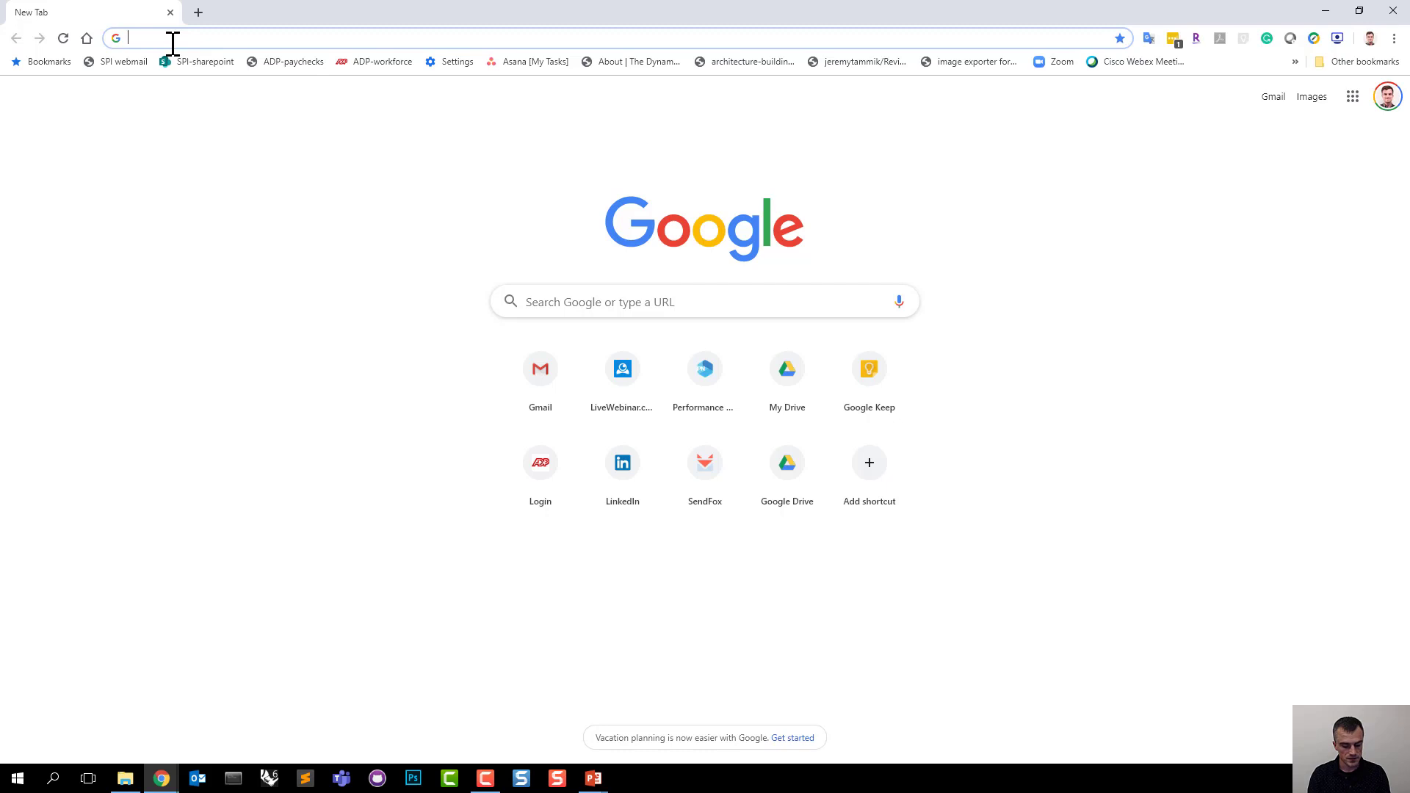
Open the Discover optimization tool's main page at colidescope.com/discover/.
type("disco")
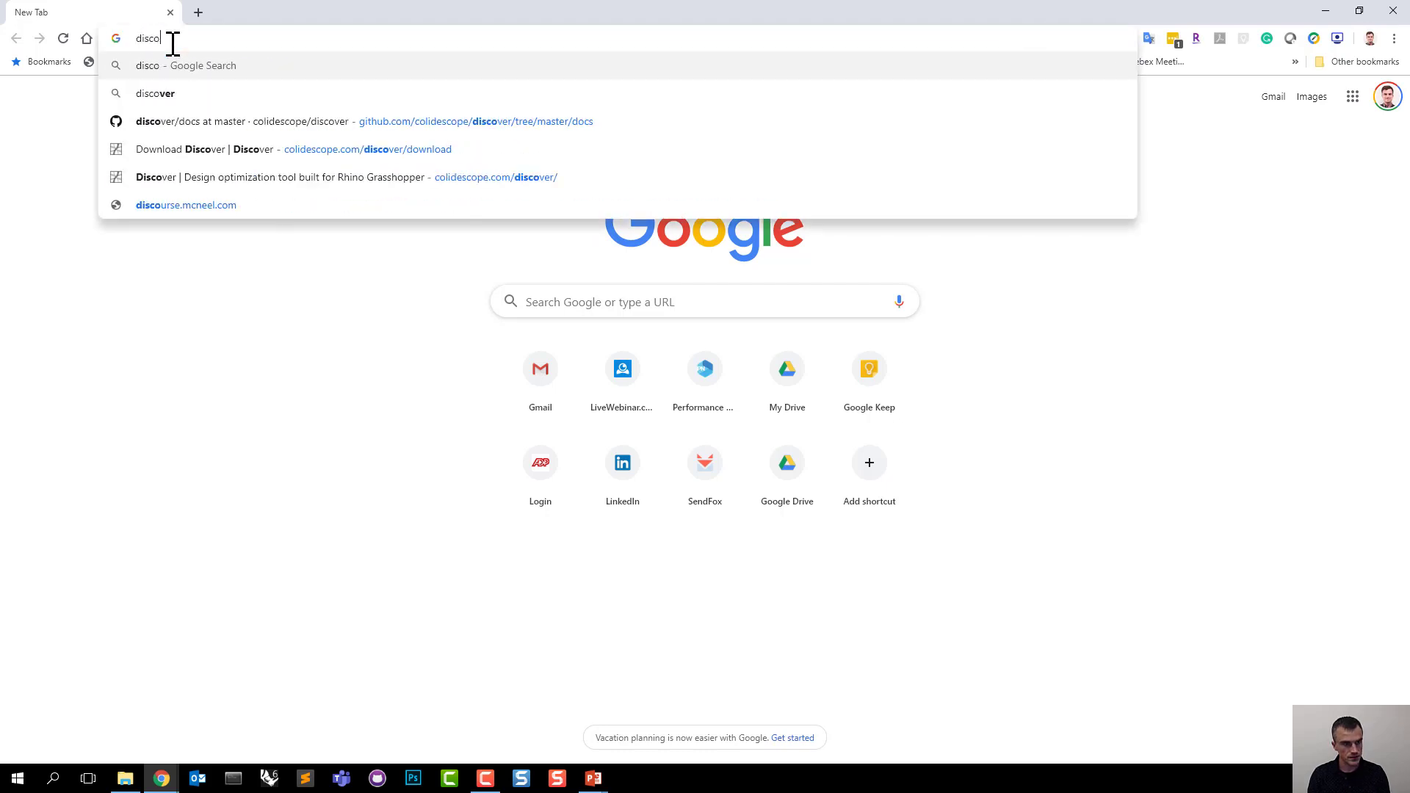
key("Down")
key("Down")
key("Down")
key("Down")
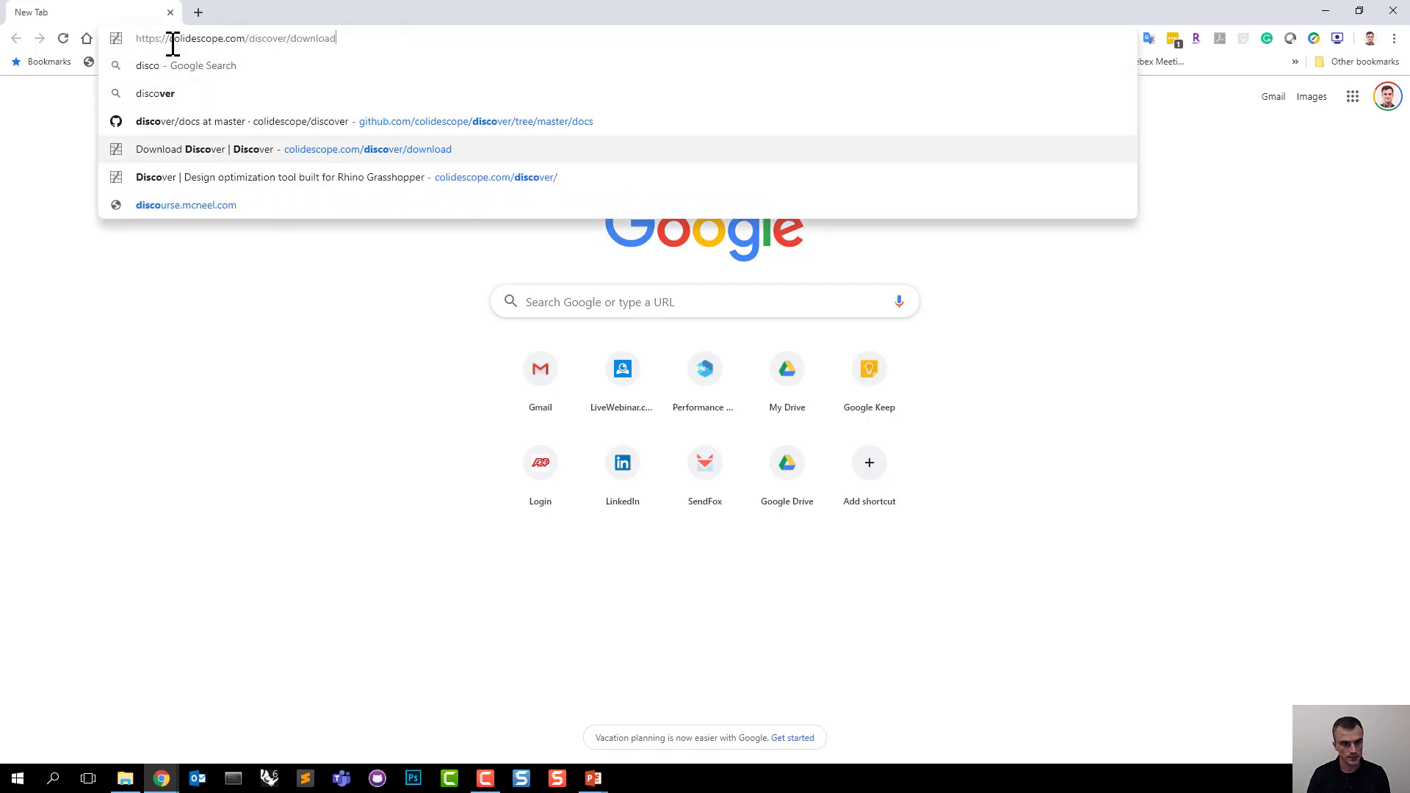
key("Return")
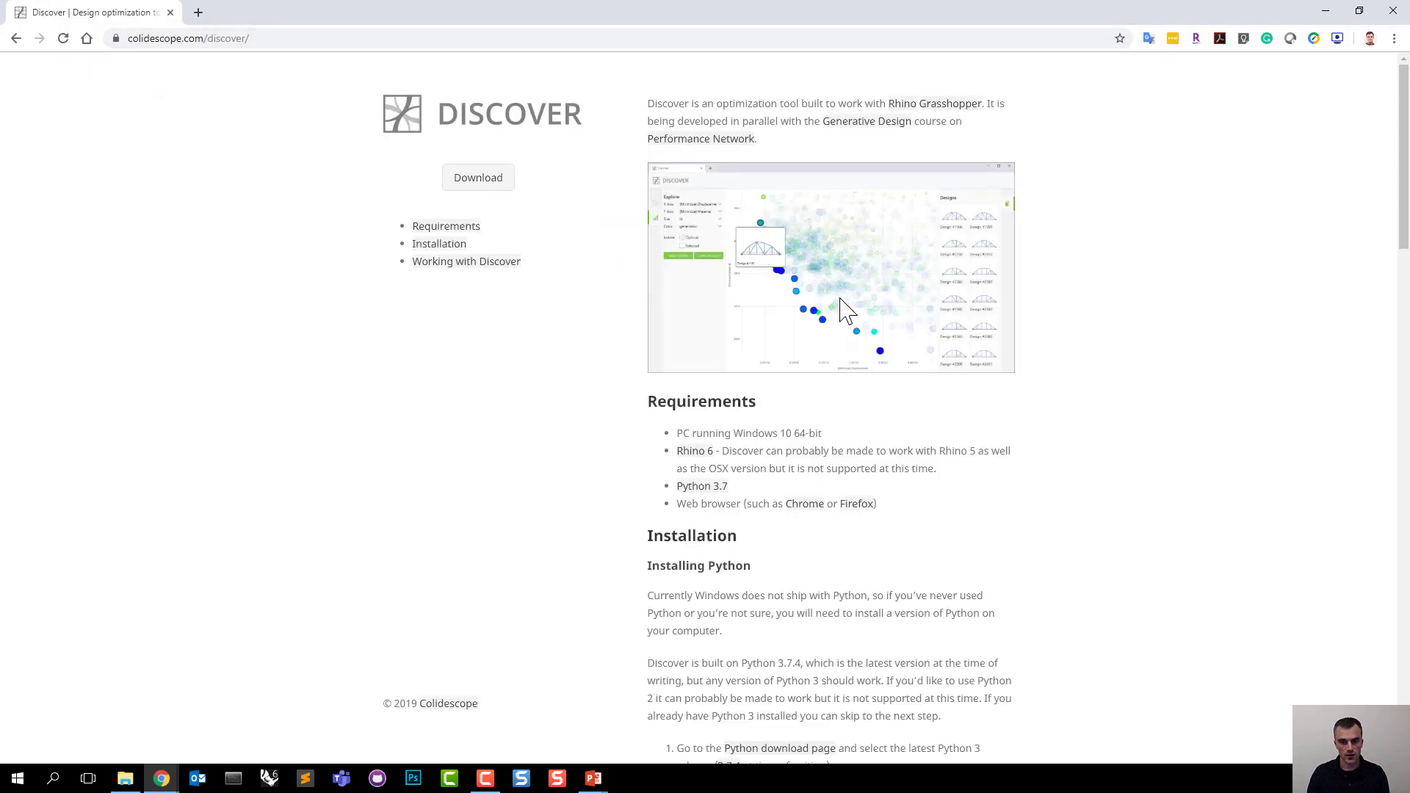
Go to the Discover download form, fill in the full name and e-mail, and submit it to download the zip.
scroll(843, 329, "down", 1)
scroll(844, 329, "down", 12)
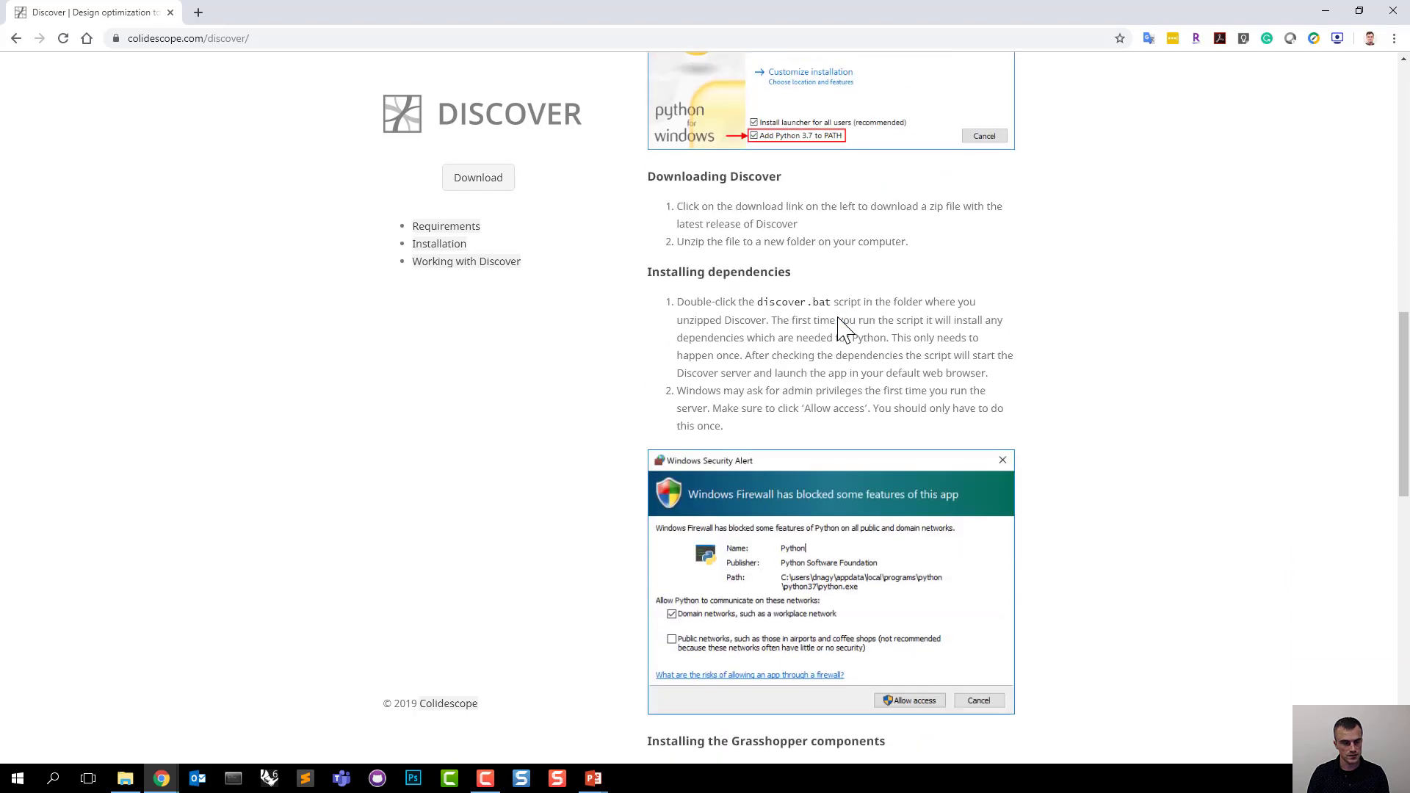
scroll(839, 318, "up", 3)
scroll(839, 318, "up", 10)
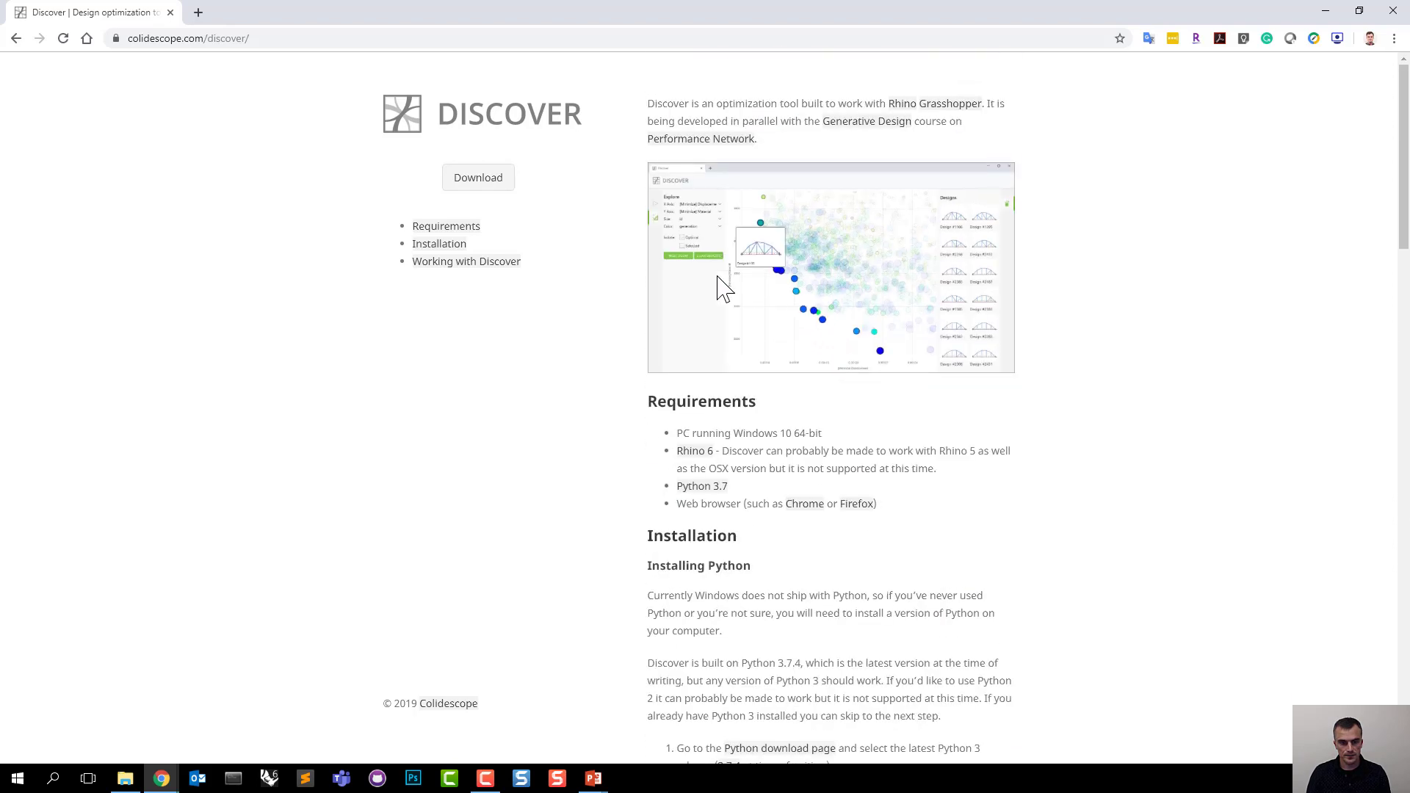
left_click(485, 195)
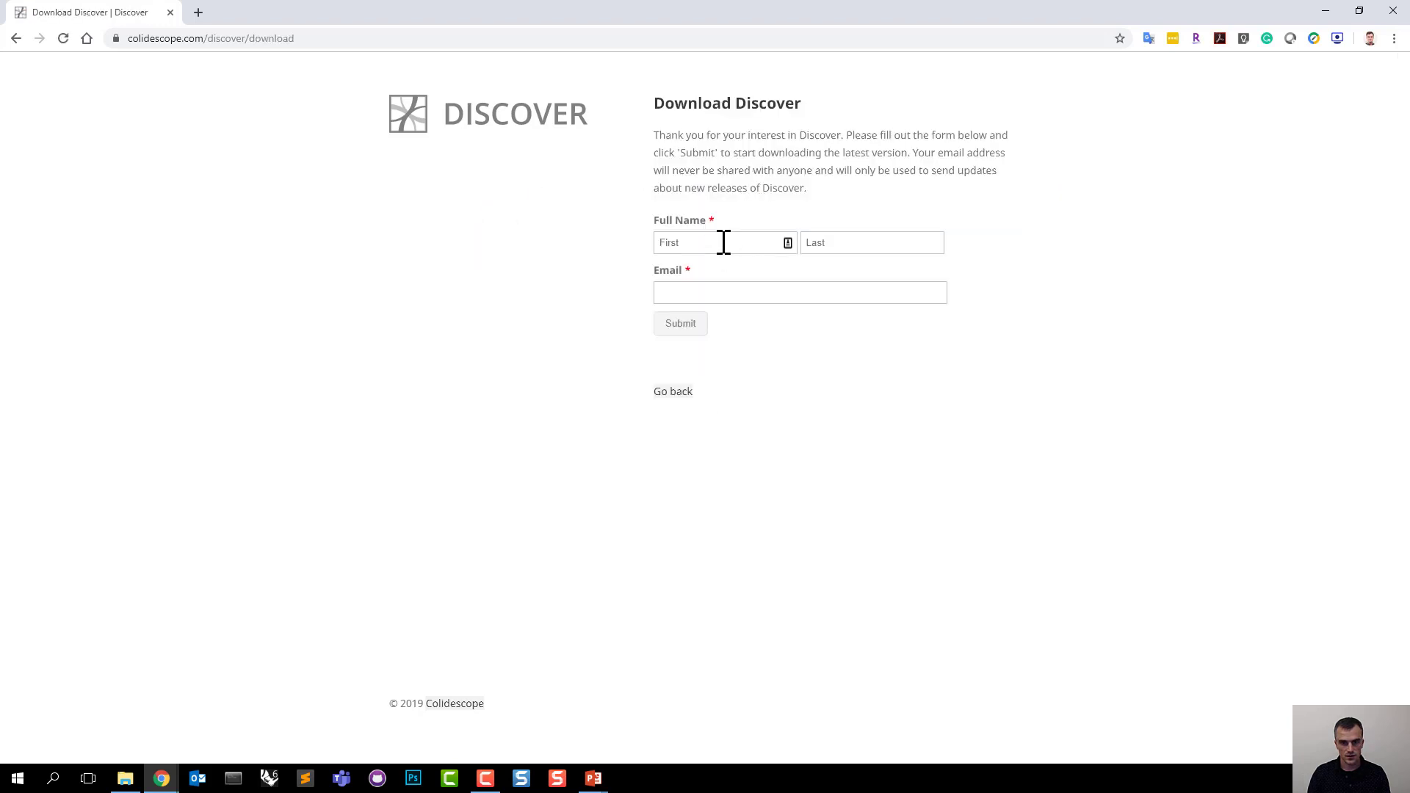
left_click(720, 243)
left_click(683, 286)
left_click(790, 292)
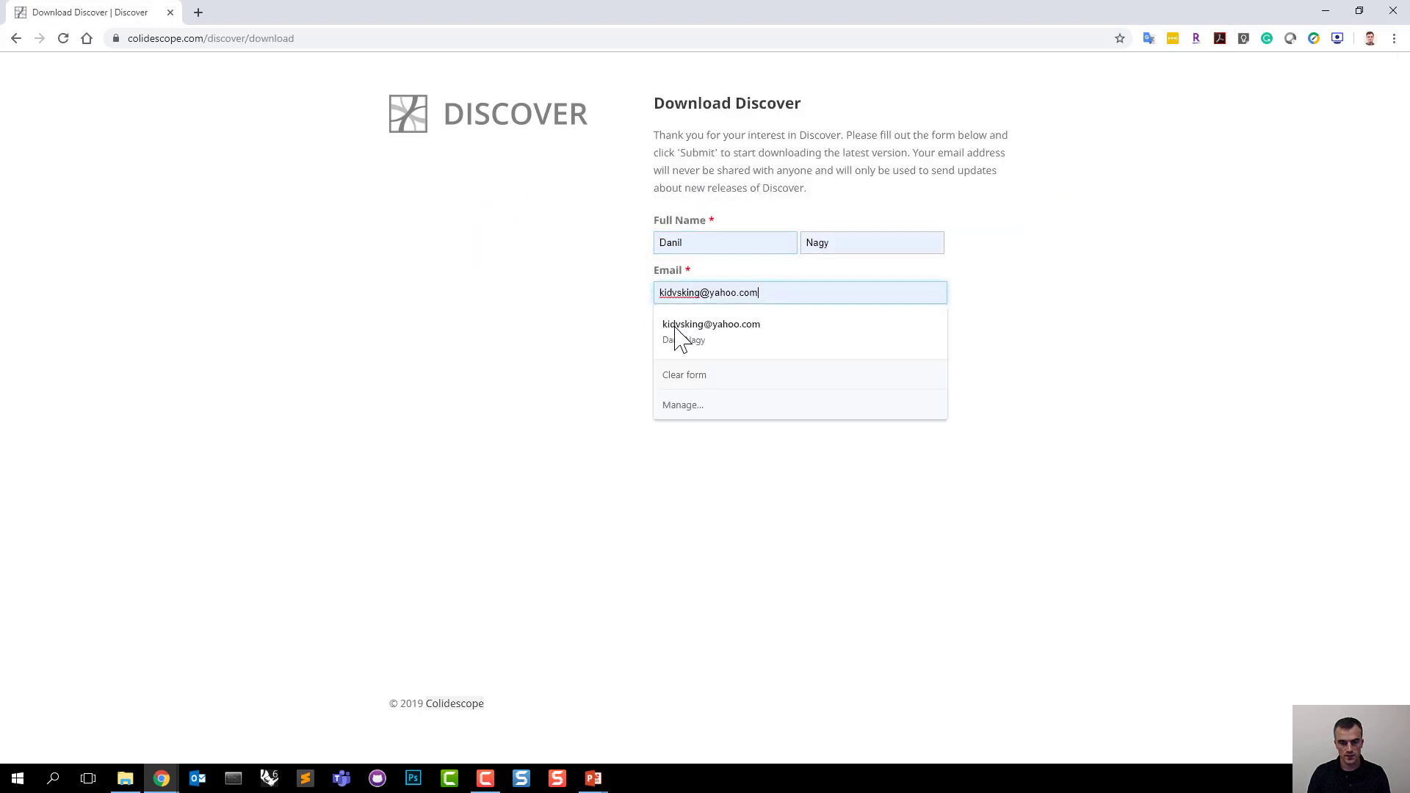
left_click(680, 323)
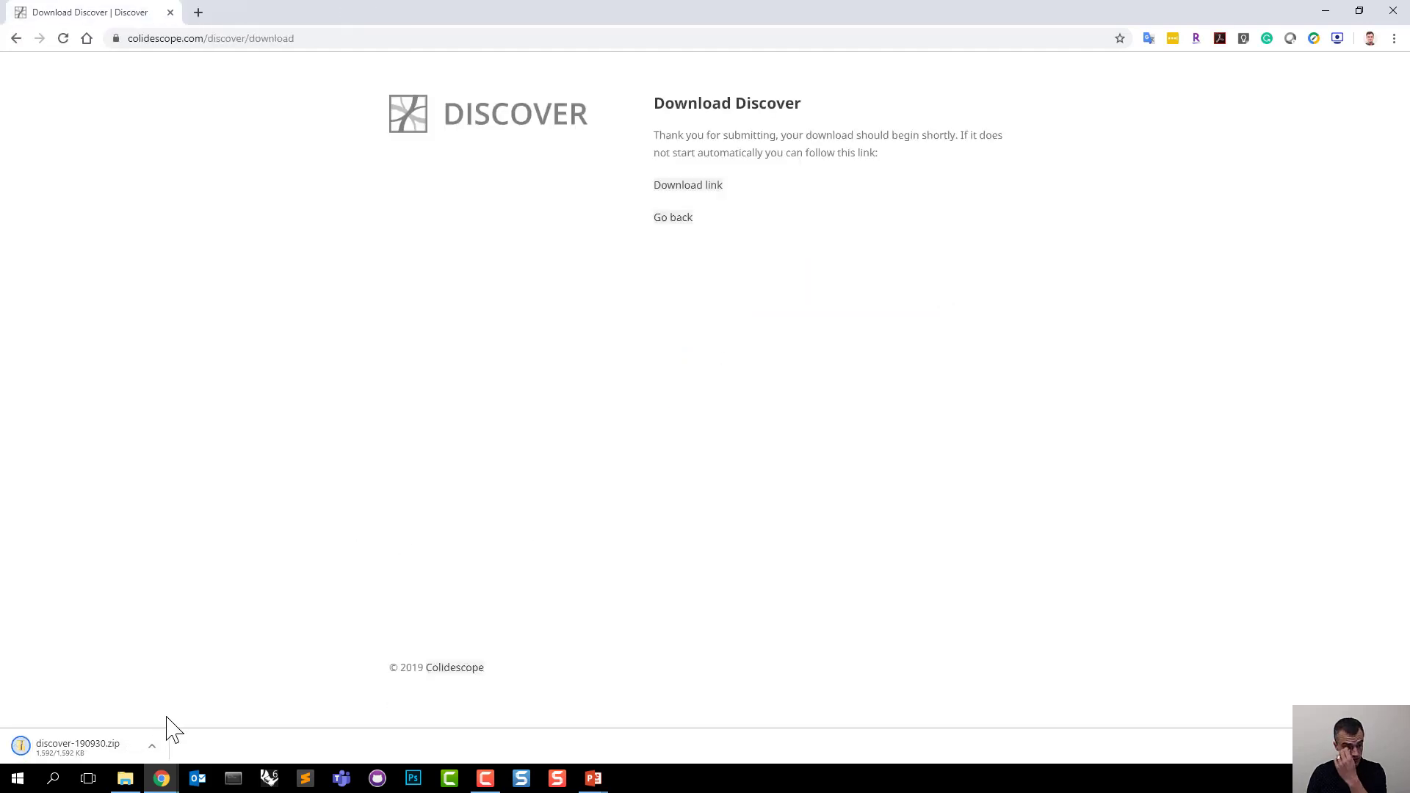
Show the downloaded discover-190930.zip in its Downloads folder.
left_click(152, 747)
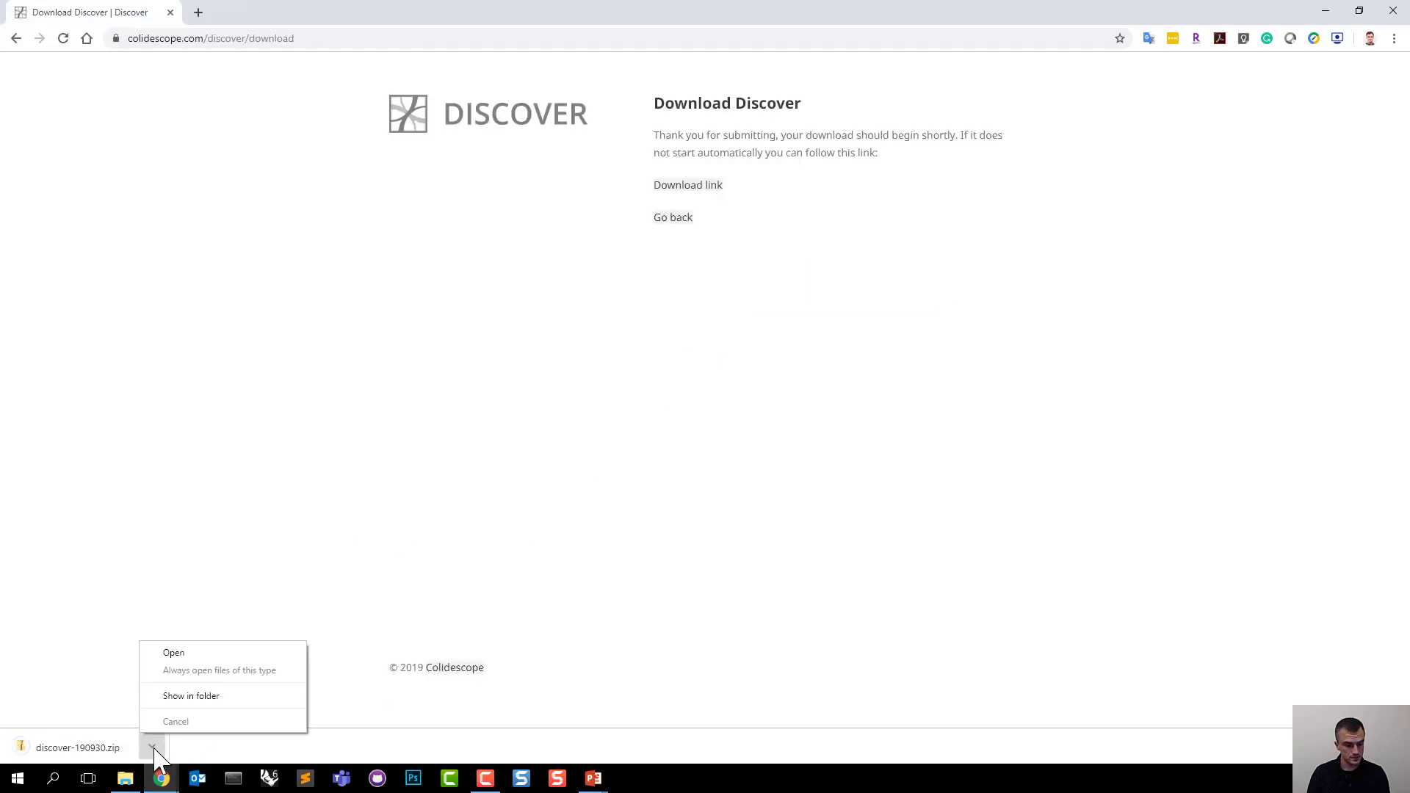
left_click(189, 693)
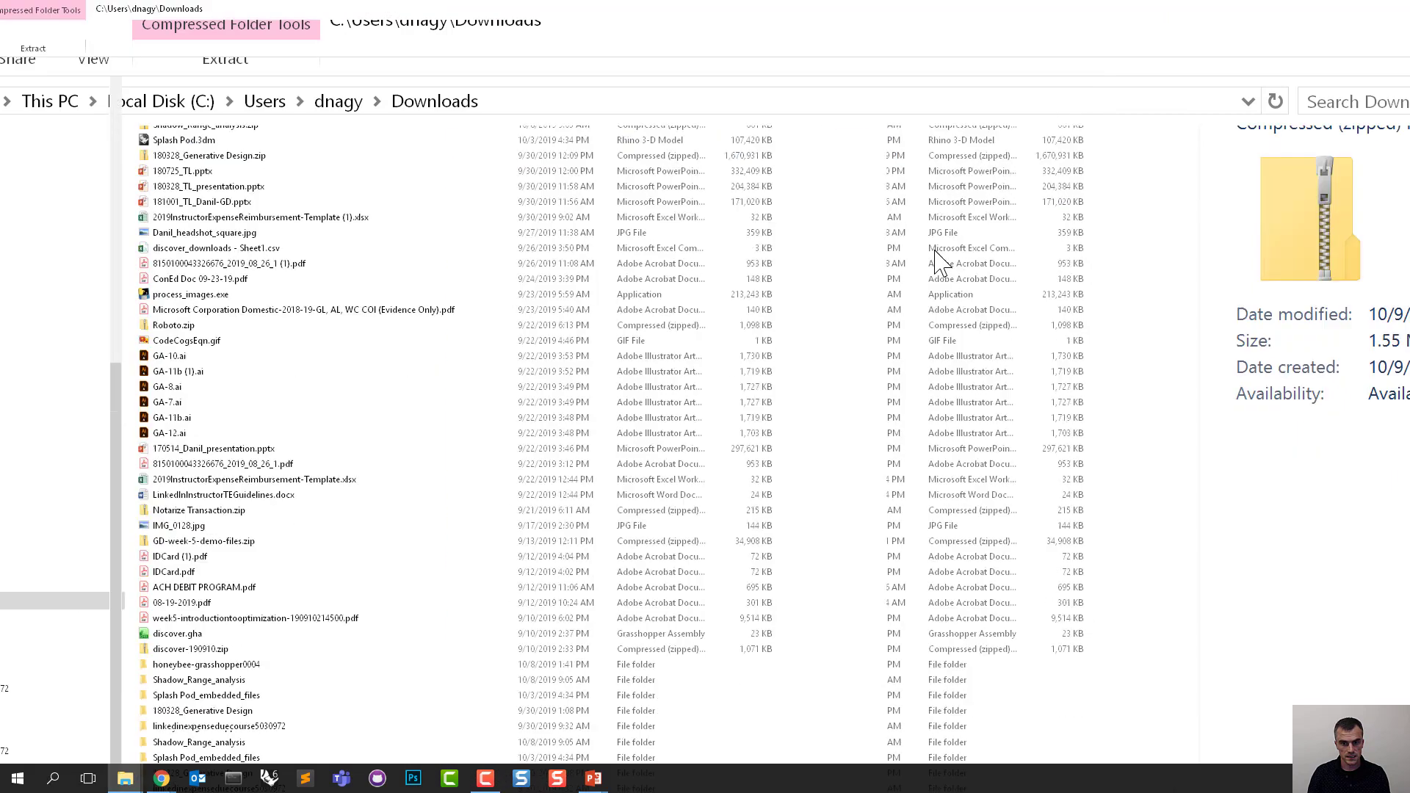
left_click_drag(934, 250, 955, 298)
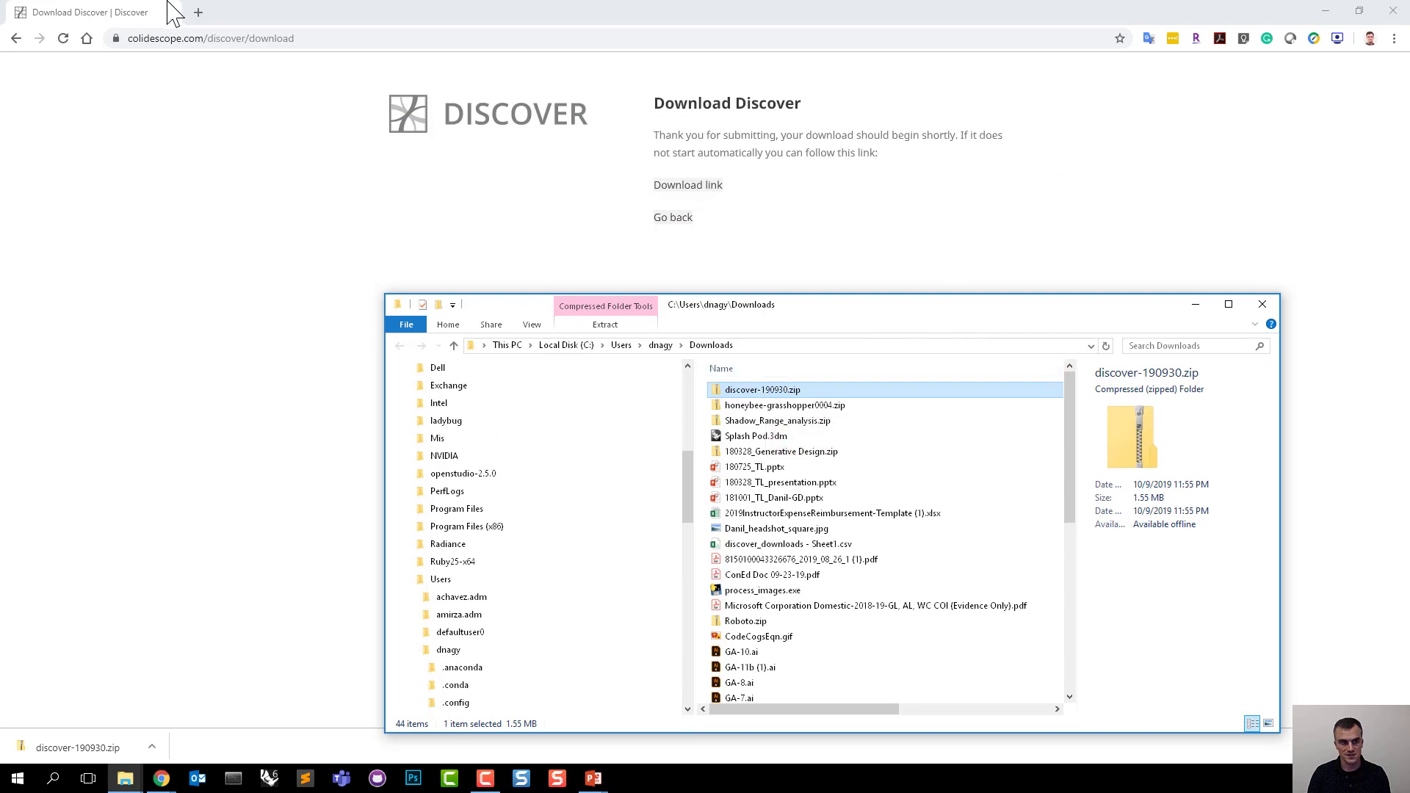
Open a new browser tab and return the Discover tab to the tool's main page.
left_click(205, 19)
left_click(200, 13)
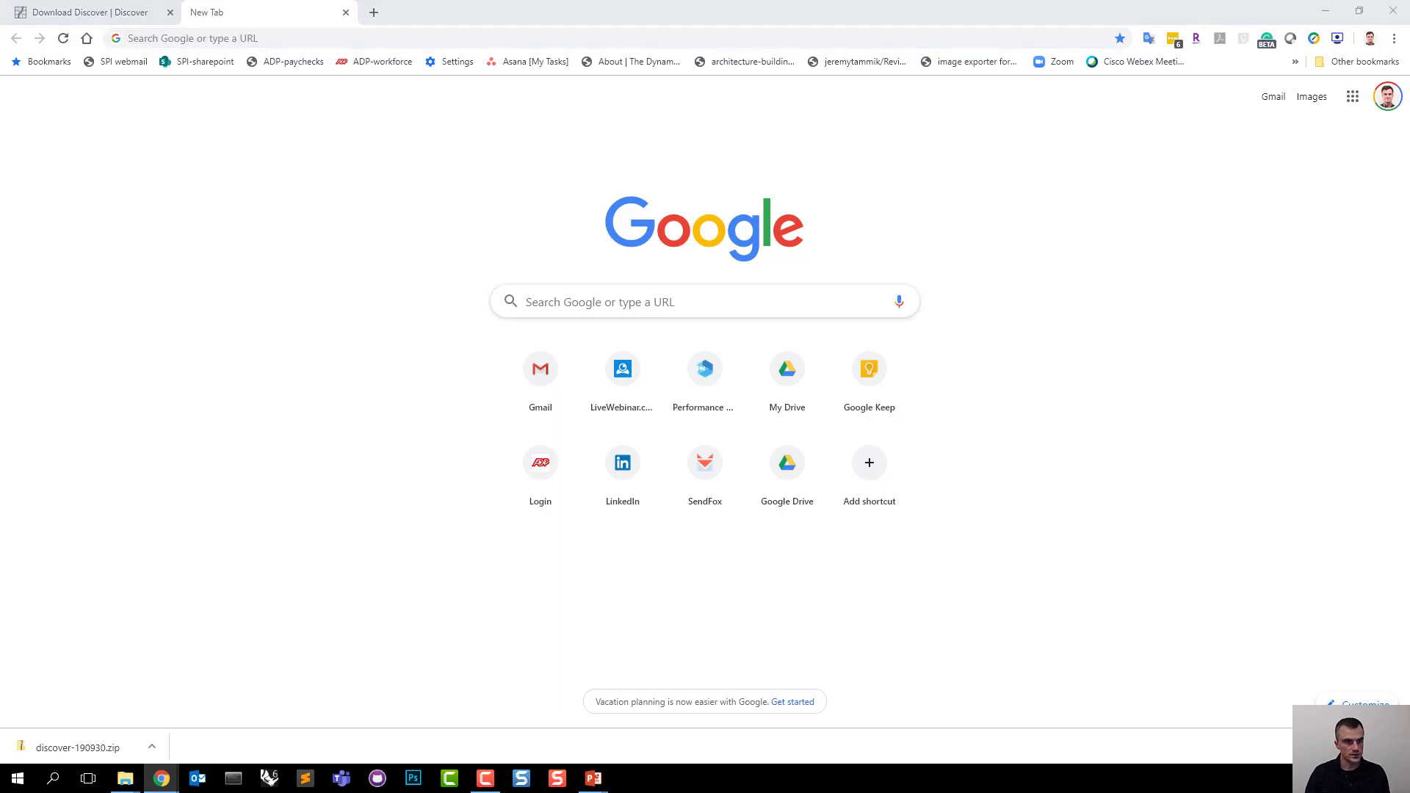
left_click(248, 41)
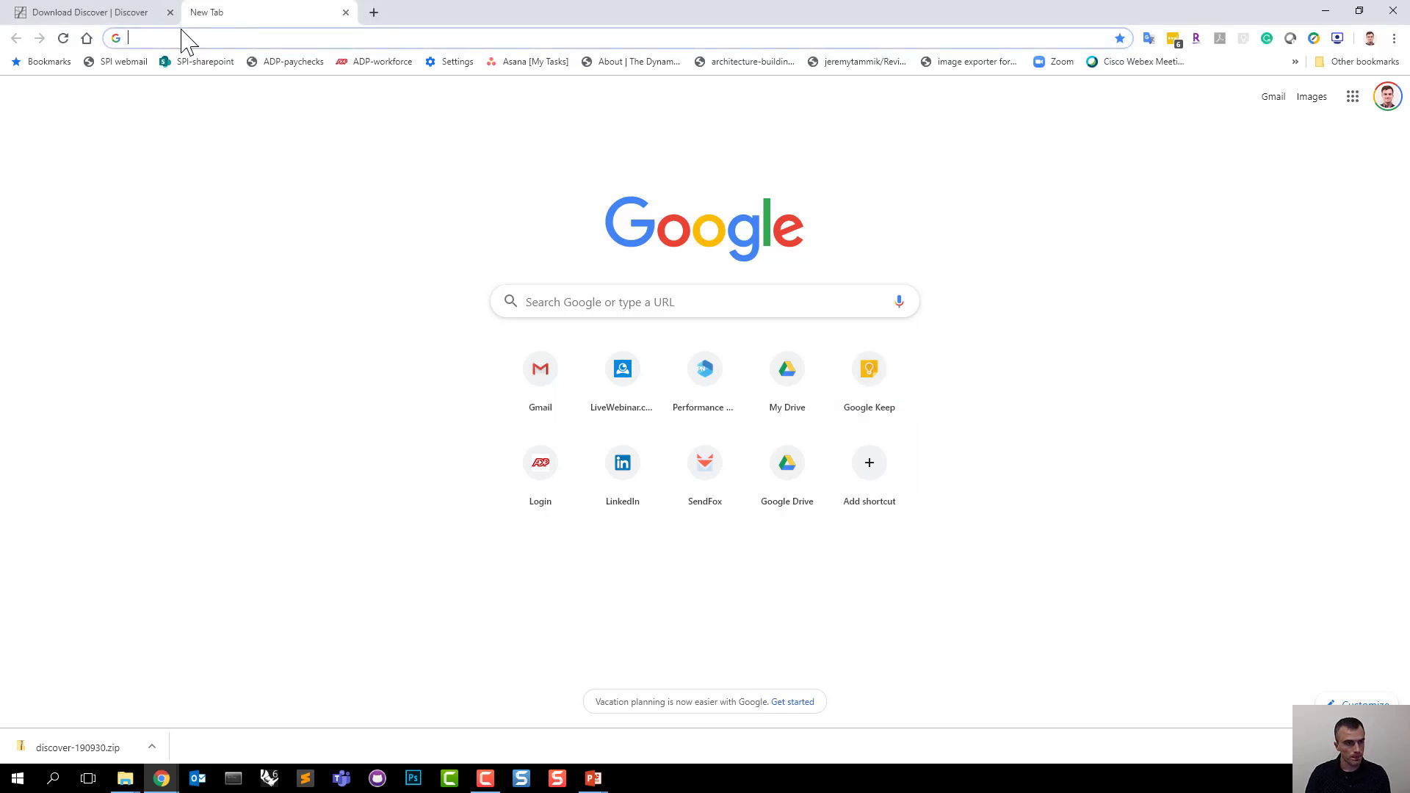
left_click(142, 15)
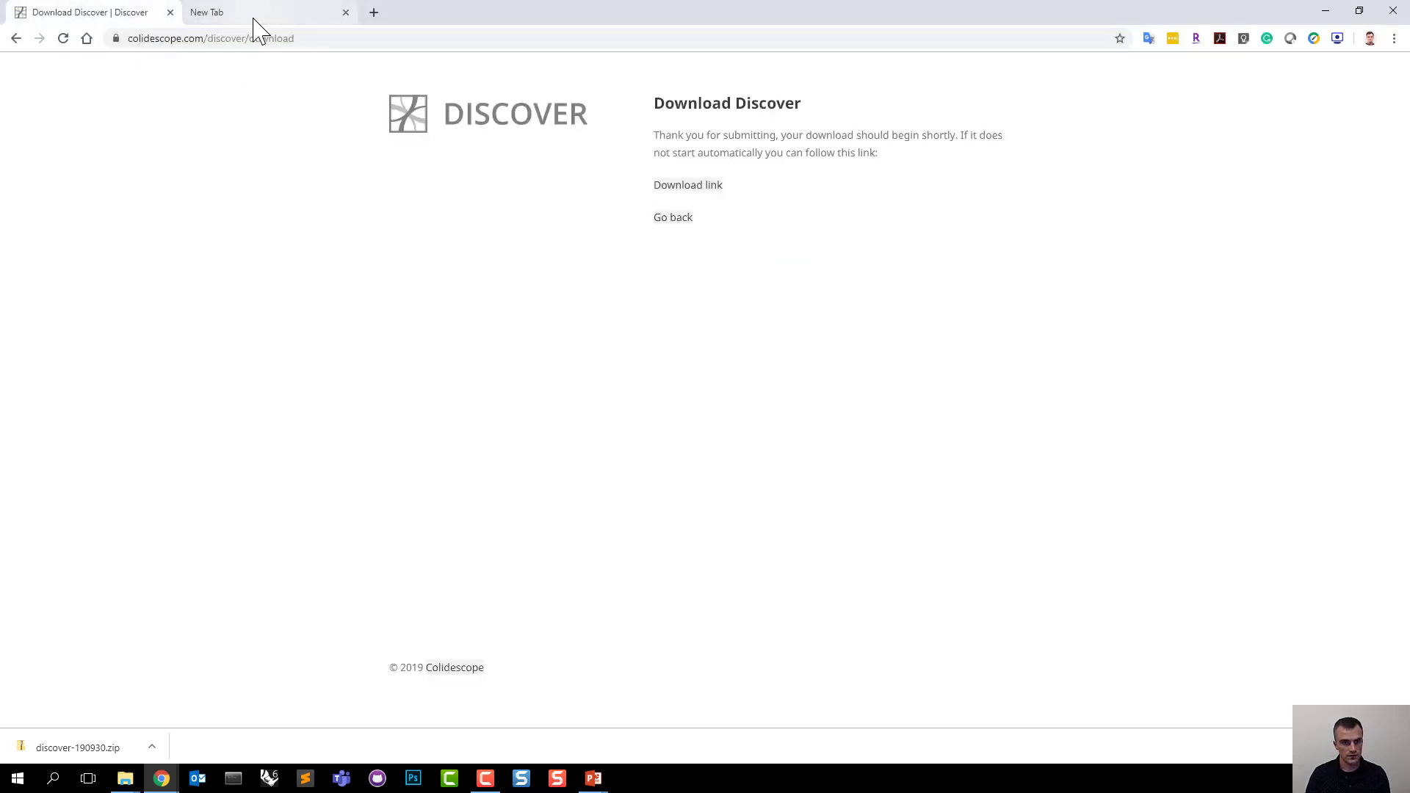
left_click(16, 39)
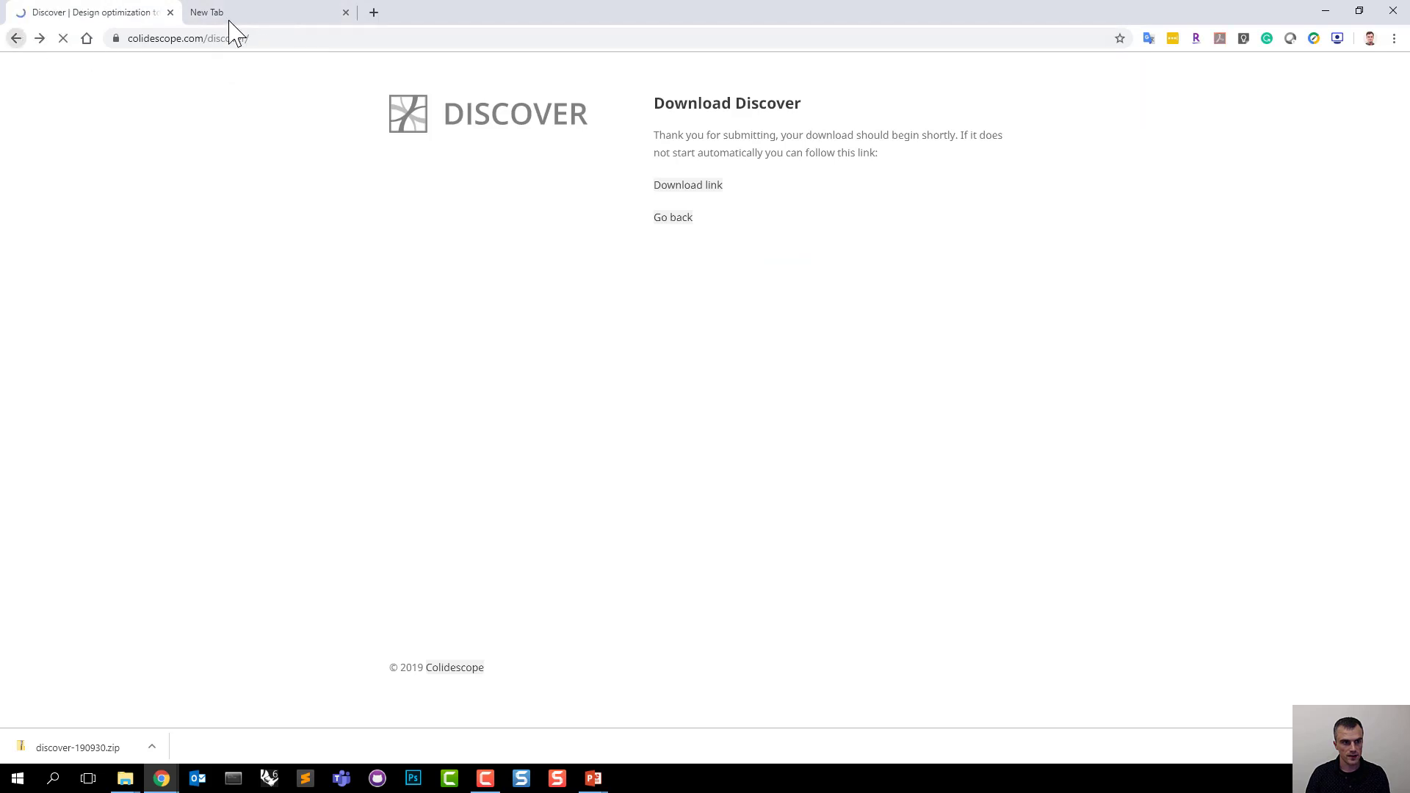
Load the official python.org website in the empty browser tab.
left_click(274, 17)
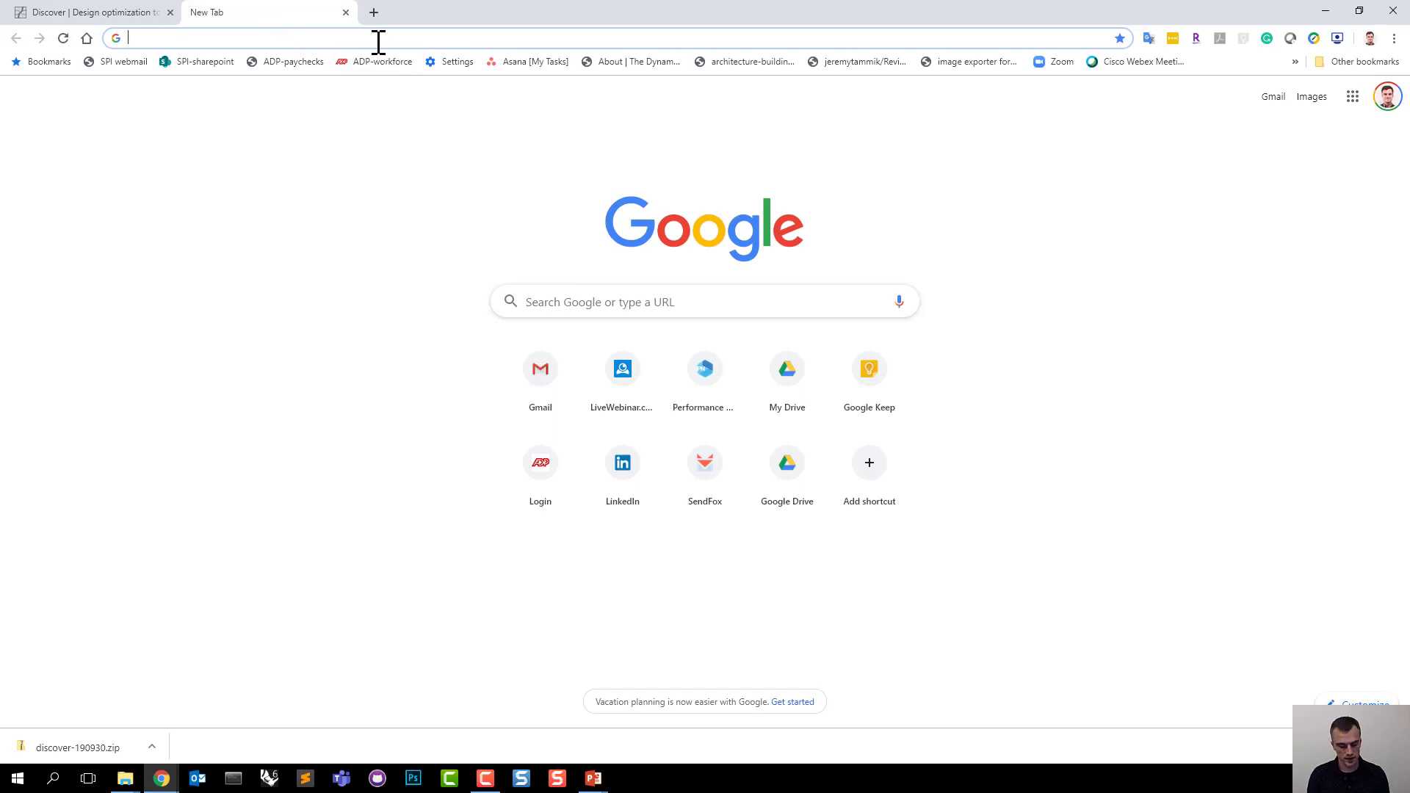
type("python")
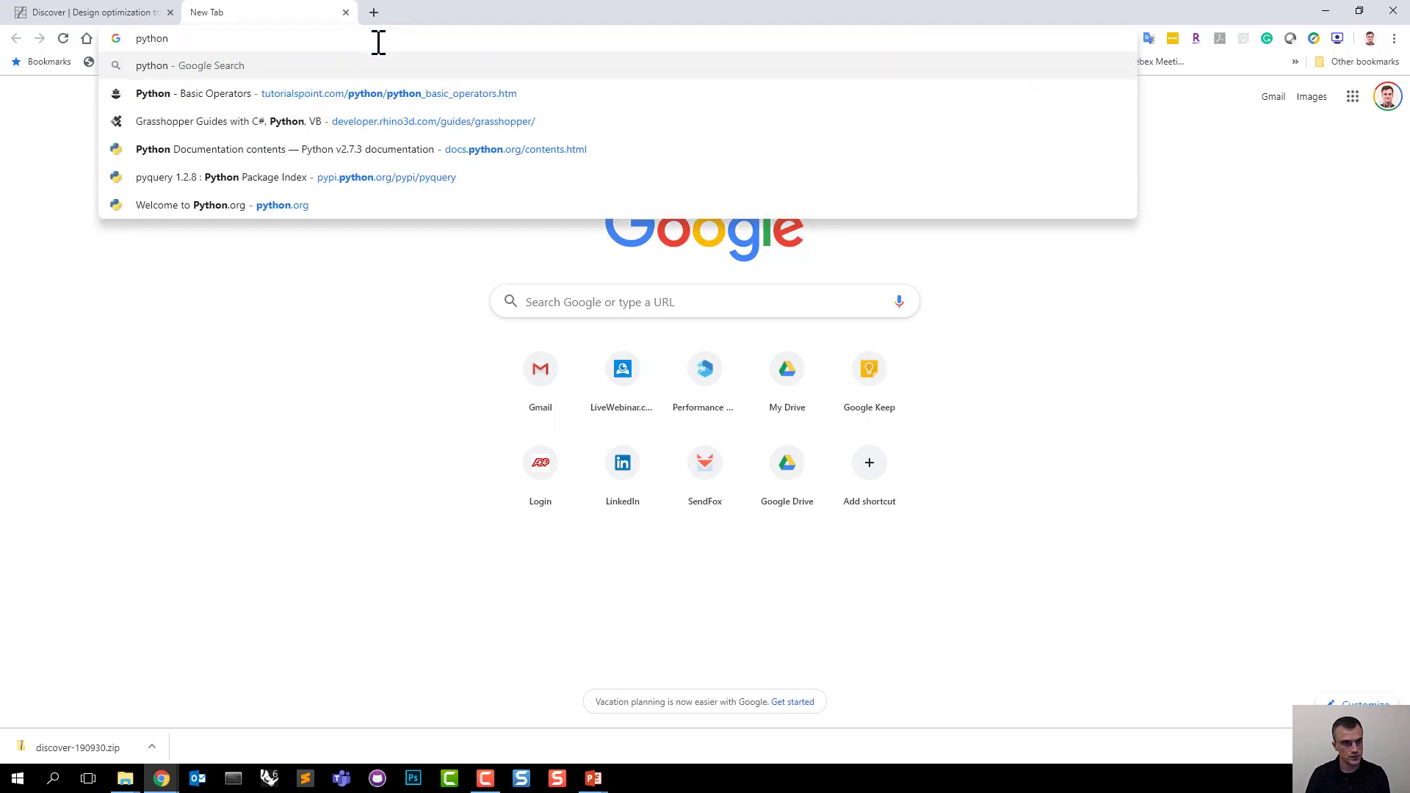
left_click(227, 215)
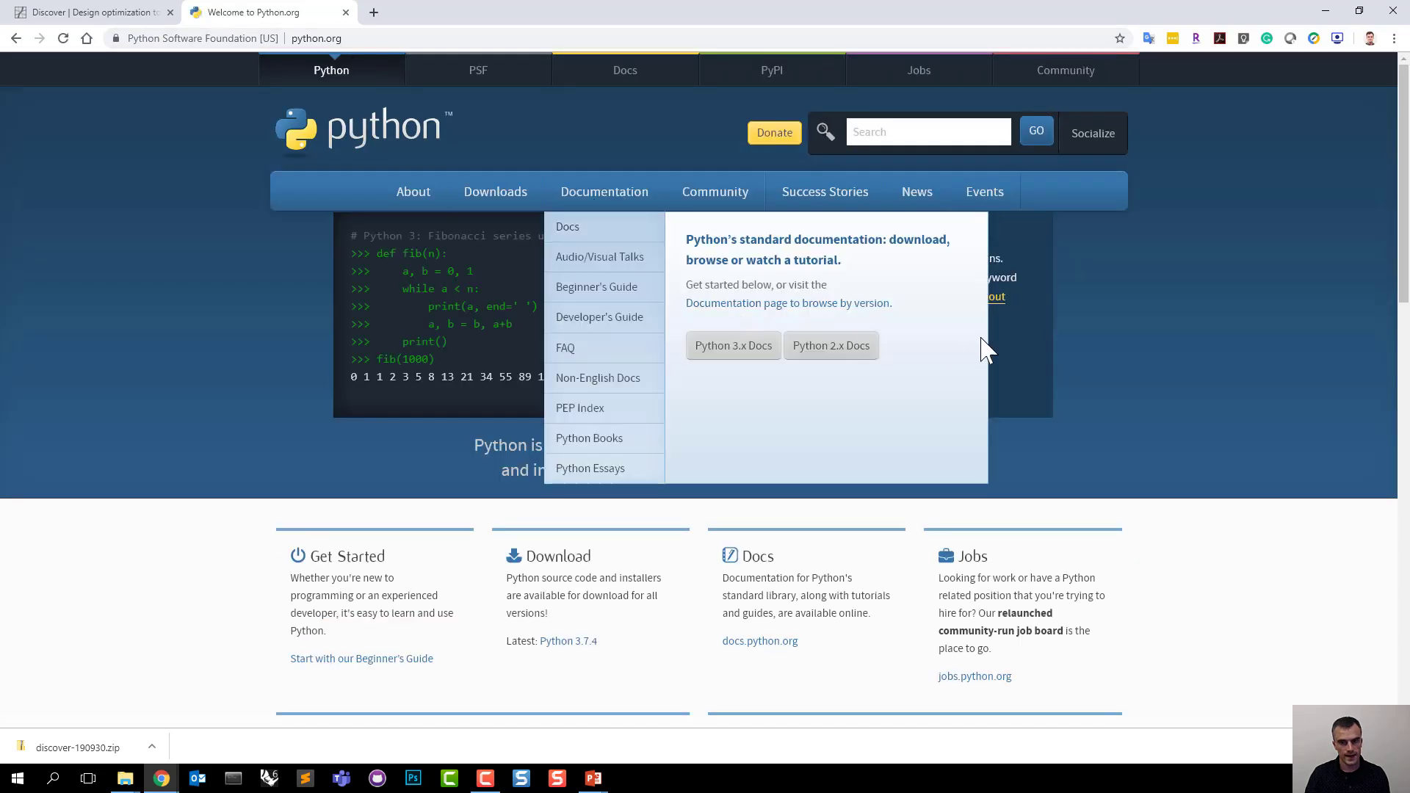
Go to the Windows releases on python.org and open the latest Python 3 release, Python 3.7.4.
mouse_move(871, 195)
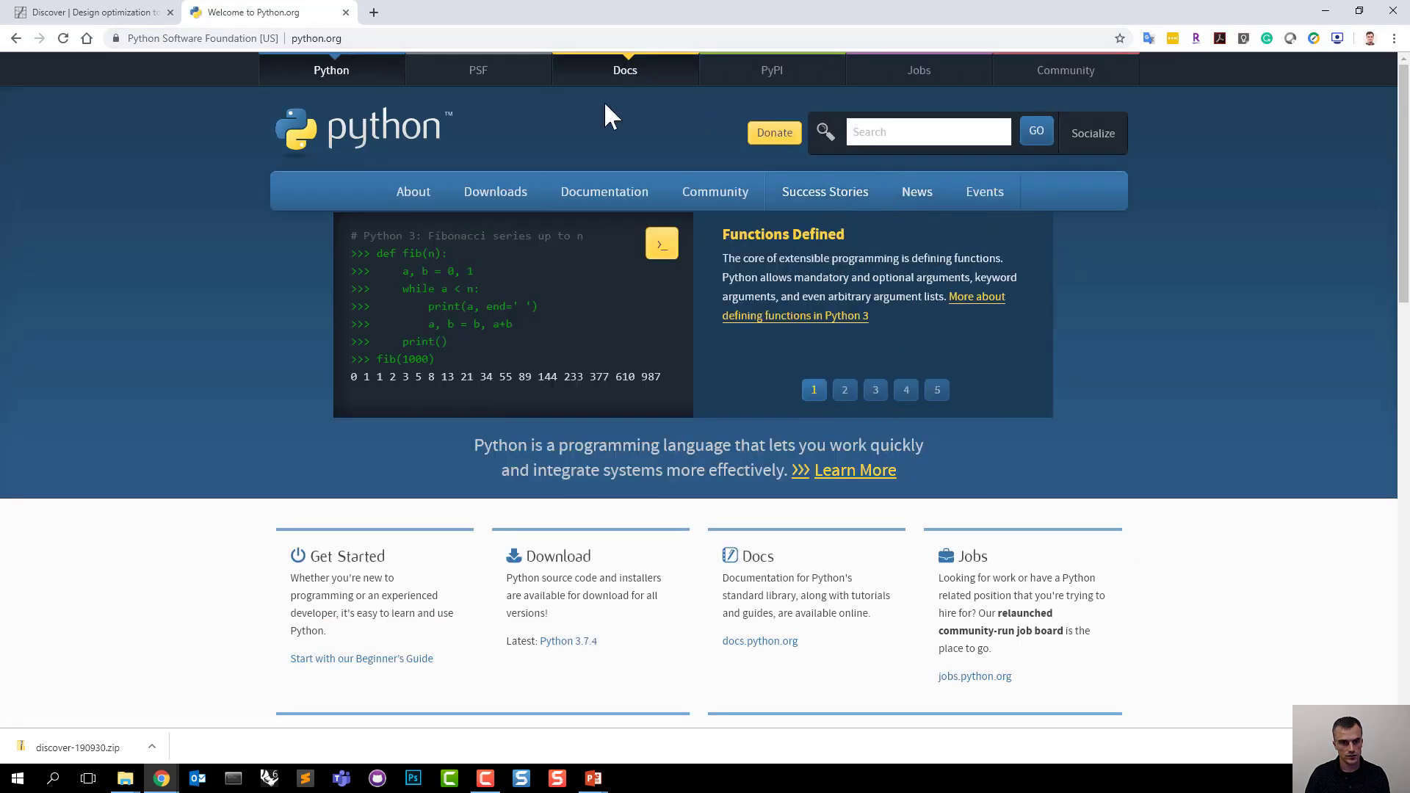
mouse_move(515, 205)
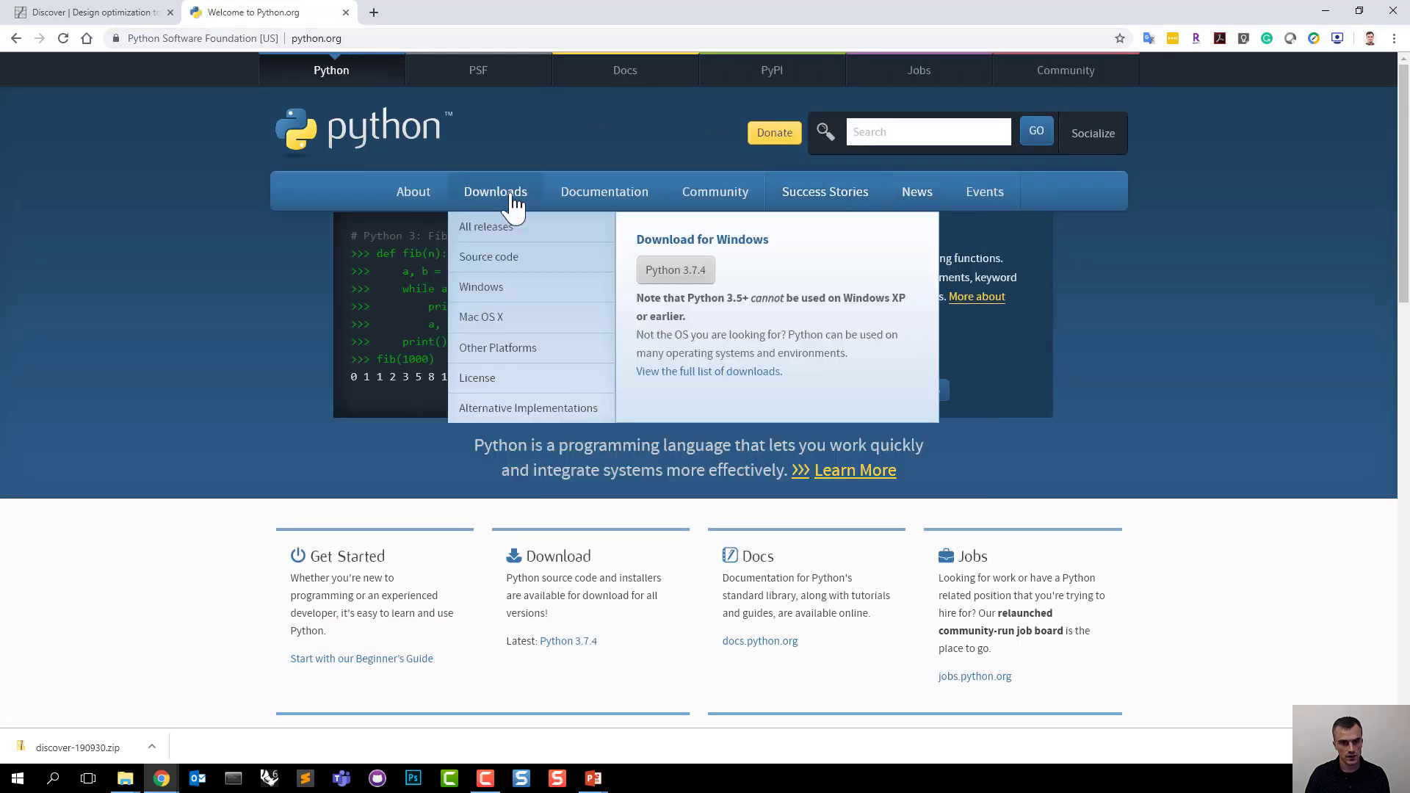
left_click(485, 290)
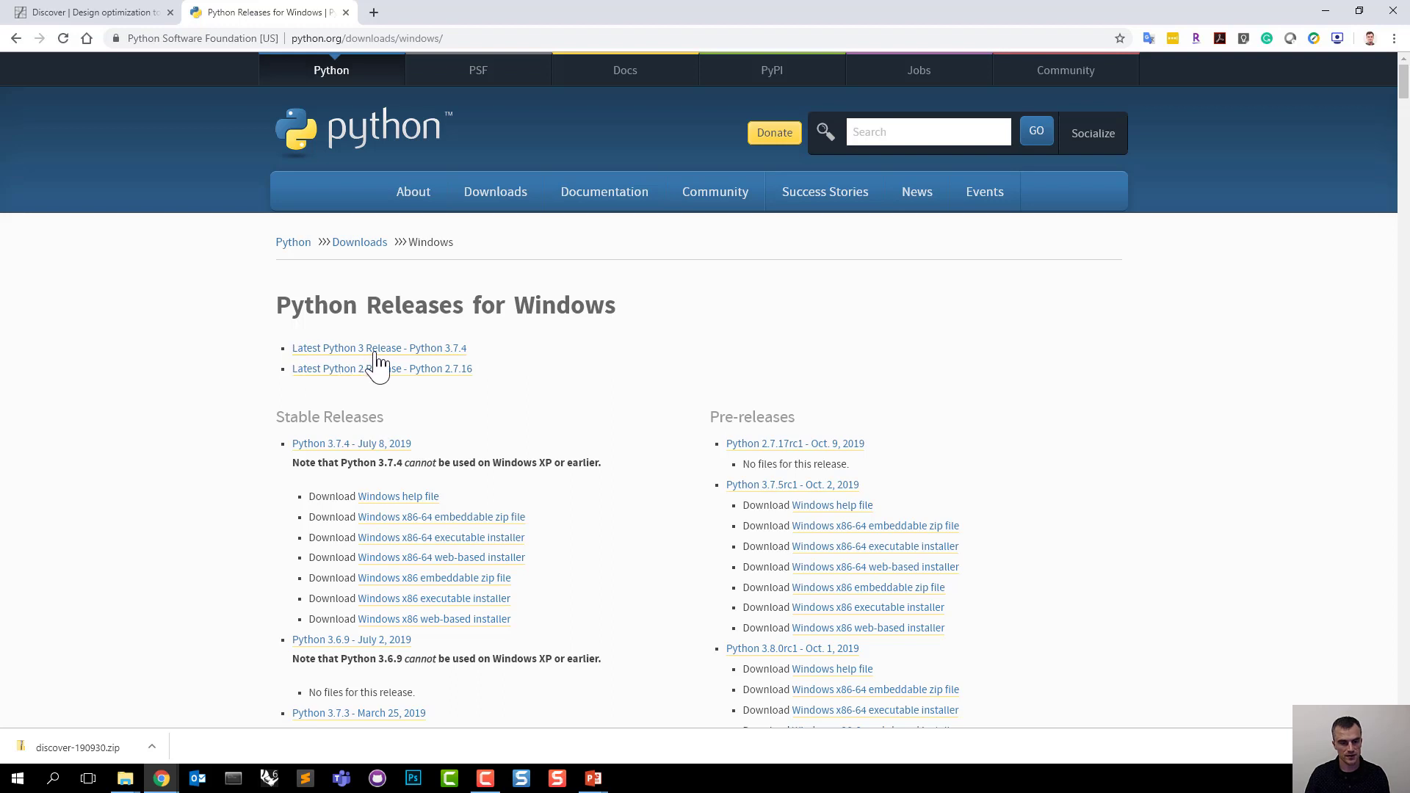
left_click(439, 350)
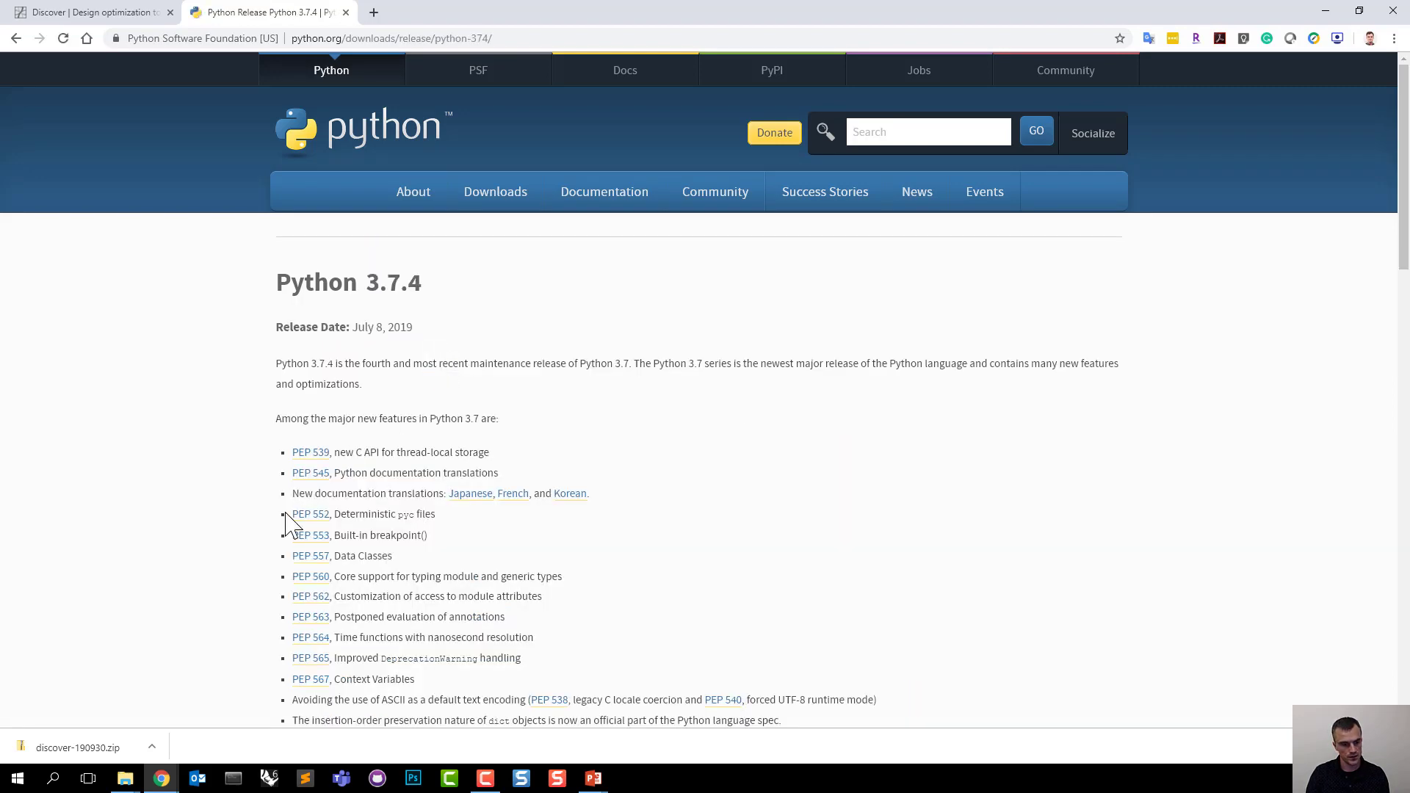
Download the Python 3.7.4 installer for Windows from the python.org site.
scroll(263, 569, "down", 18)
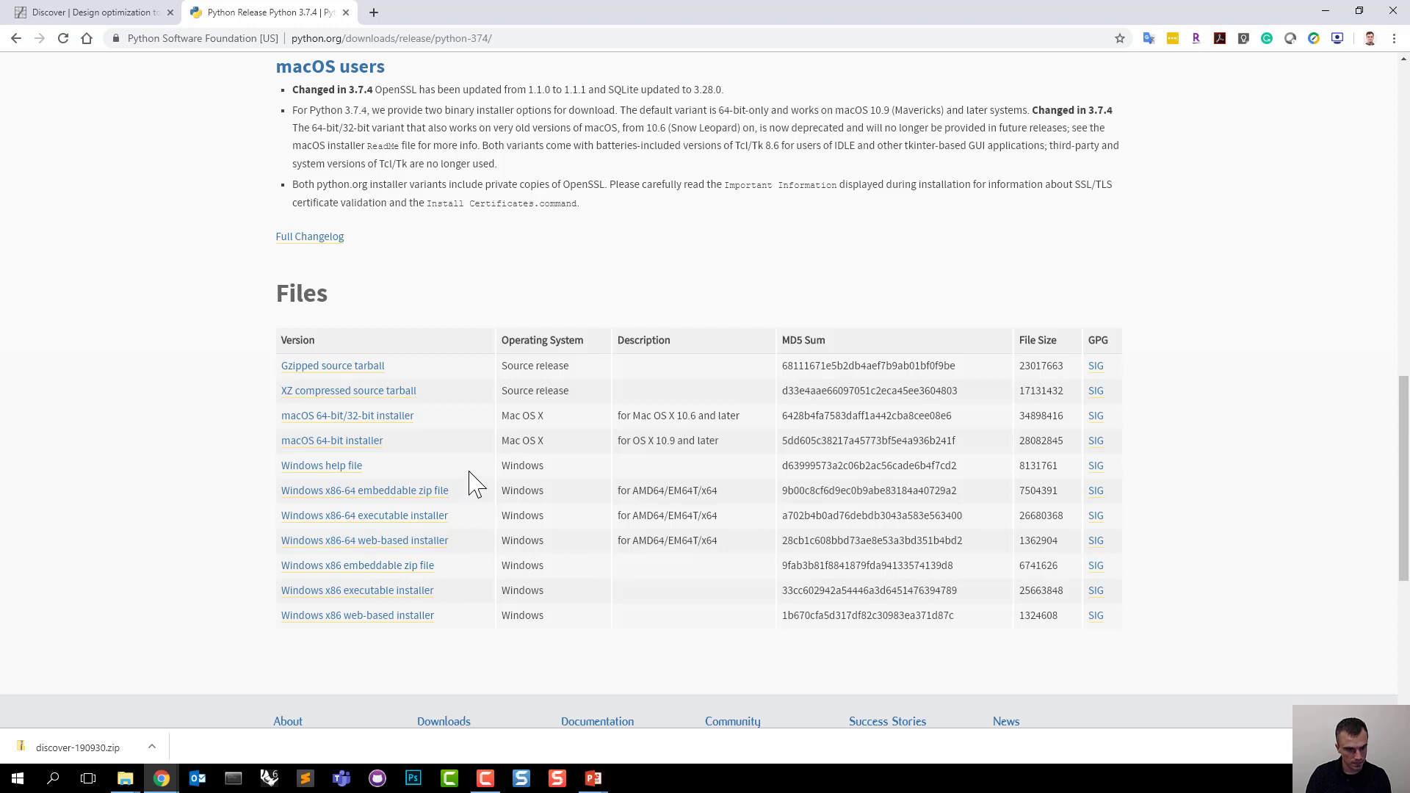
scroll(473, 488, "up", 15)
mouse_move(520, 192)
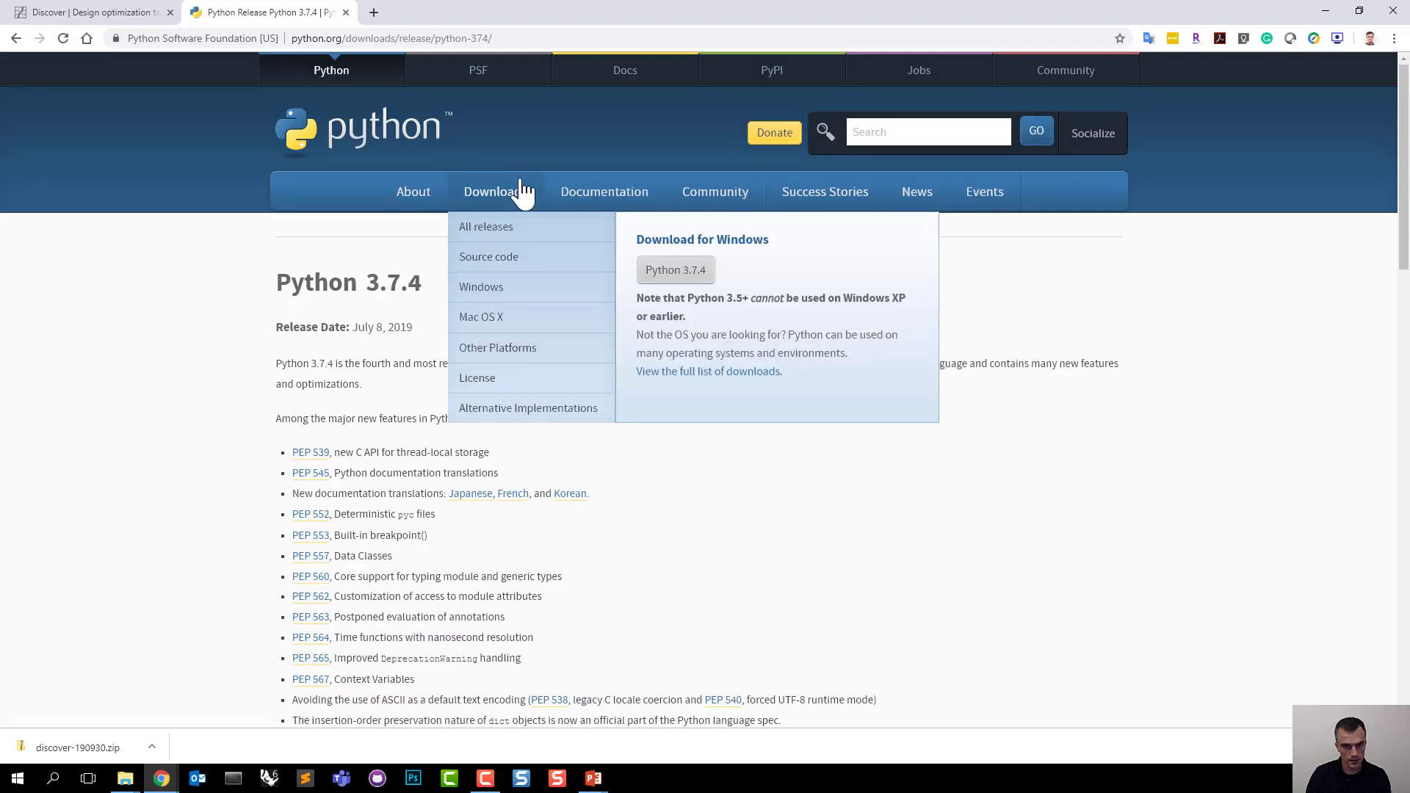
left_click(686, 278)
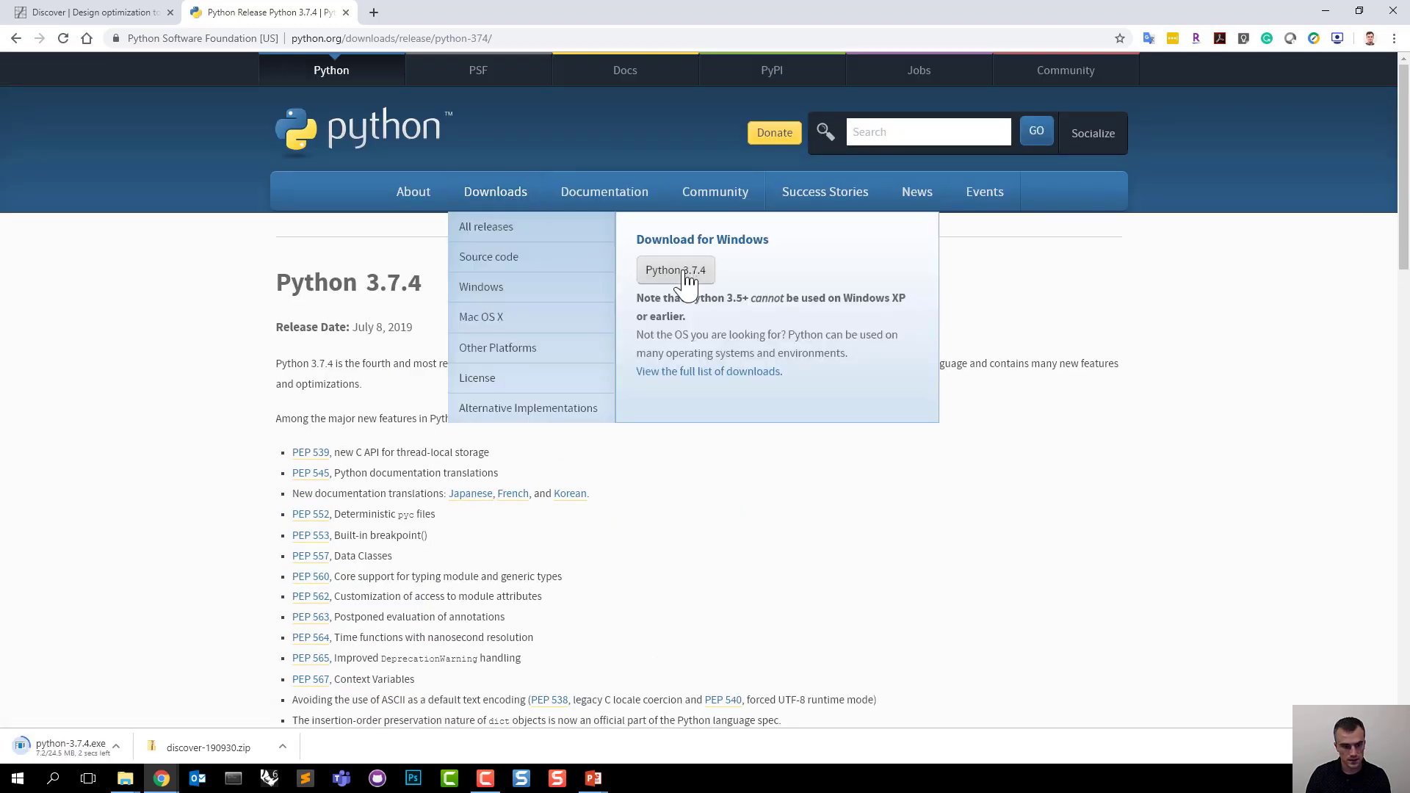
mouse_move(476, 199)
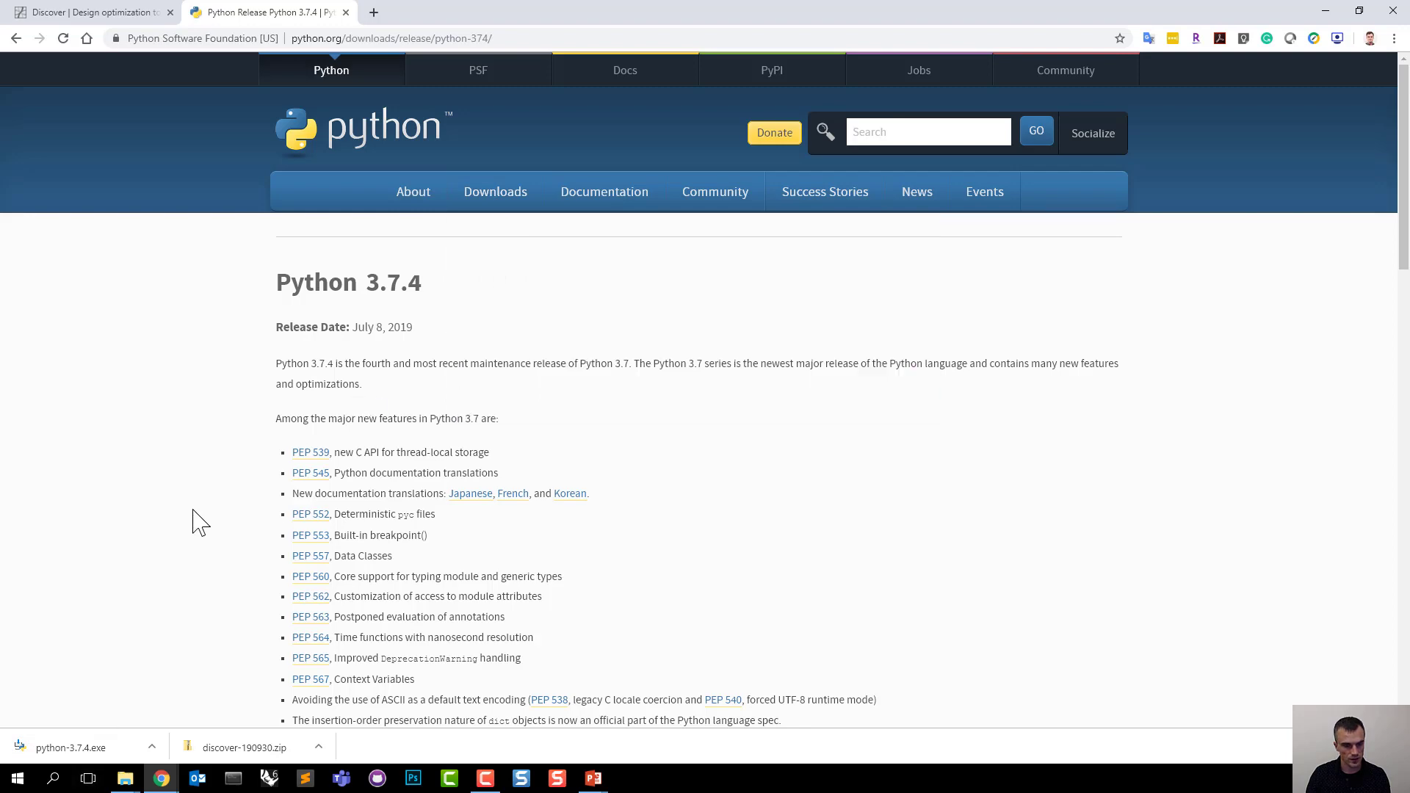
Run the downloaded python-3.7.4.exe installer and accept the file security warning.
scroll(195, 520, "down", 7)
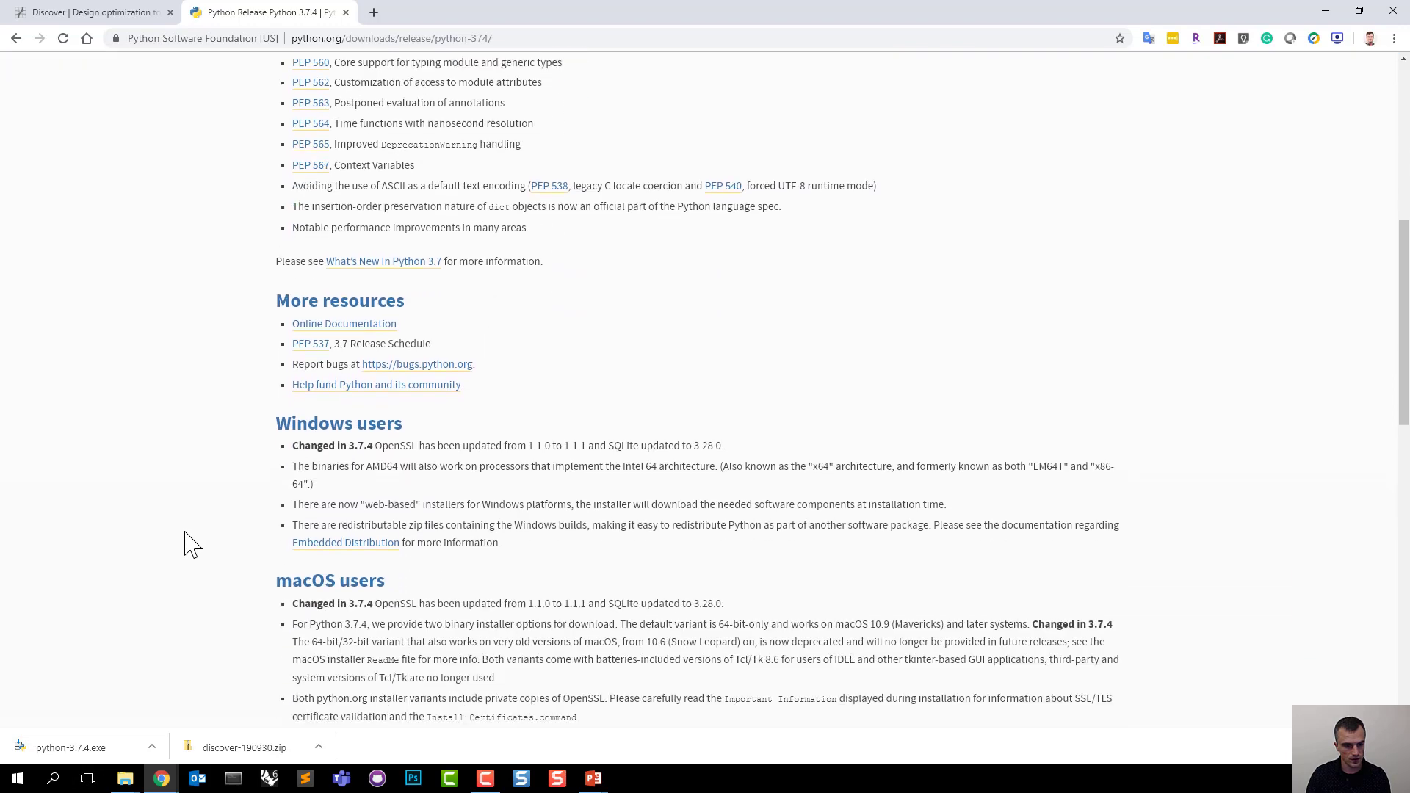
left_click_drag(51, 748, 87, 747)
left_click(88, 747)
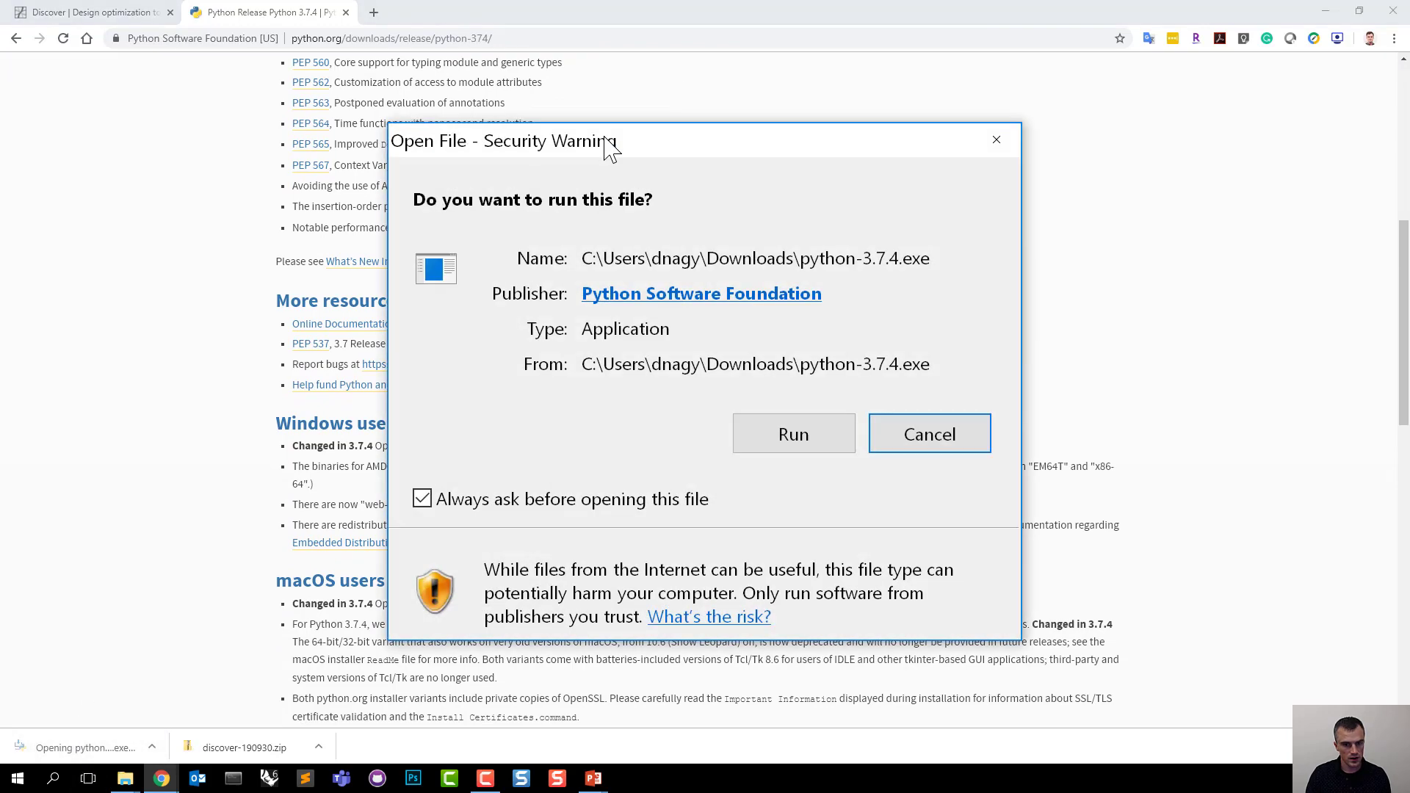
left_click(799, 445)
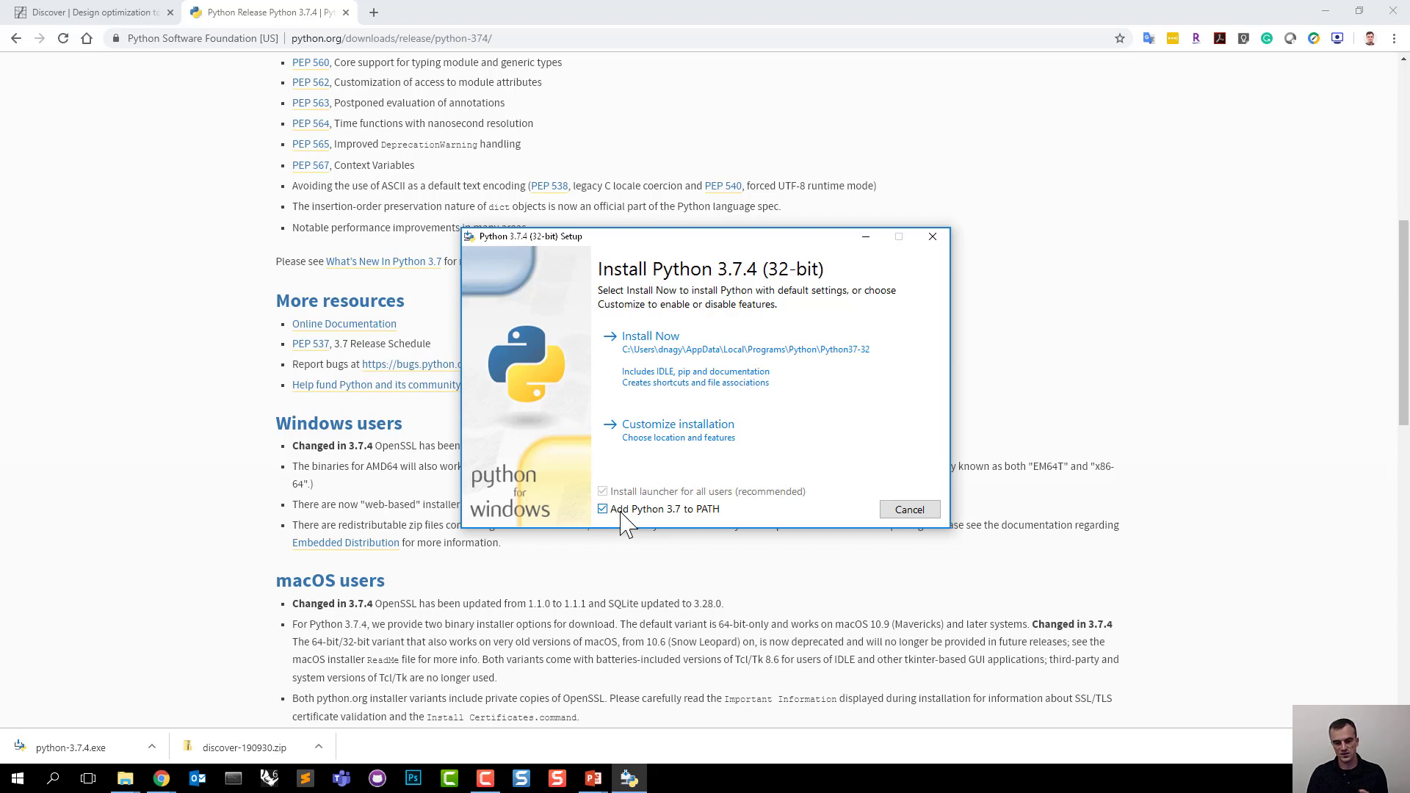
Enable adding Python 3.7 to PATH in the setup and cancel the installation.
left_click(602, 510)
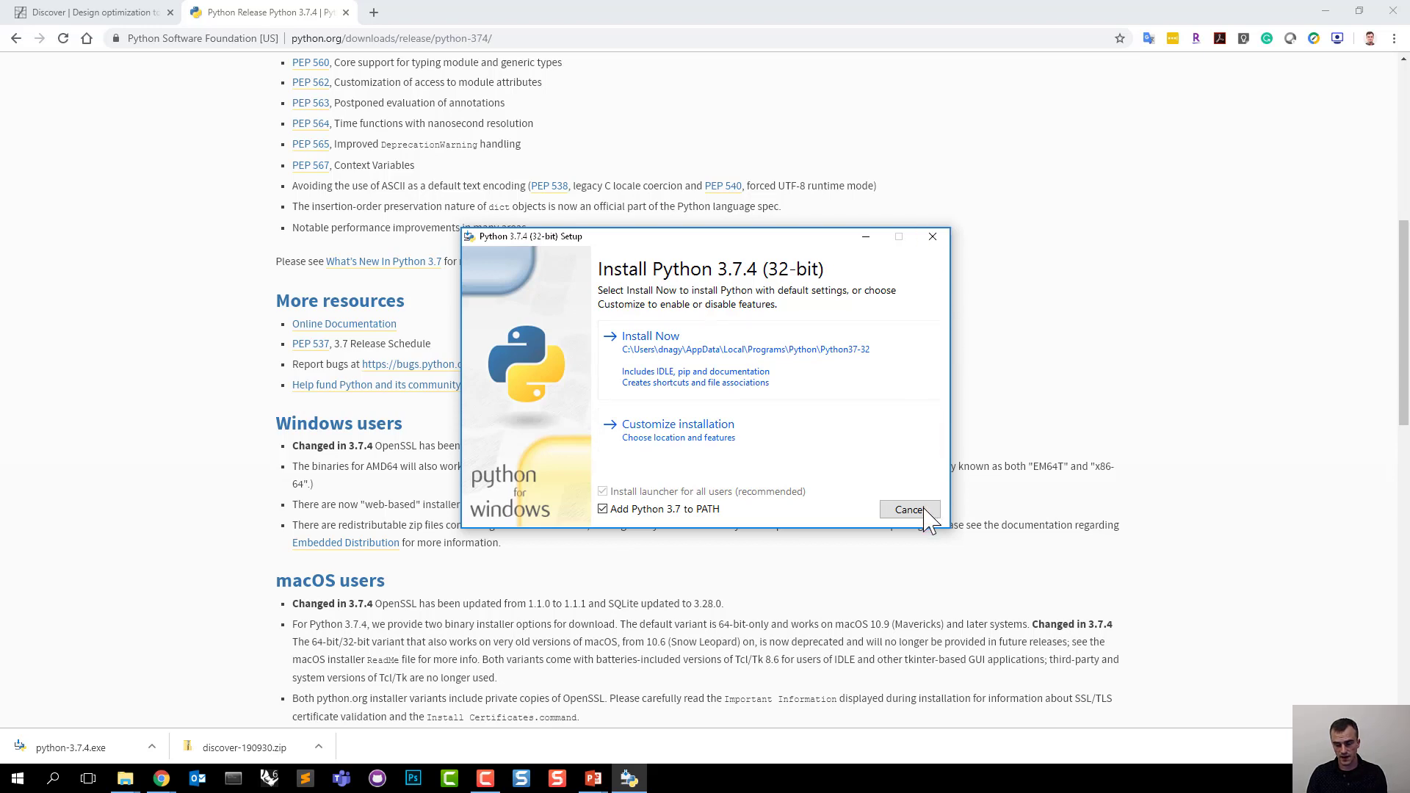
left_click(933, 238)
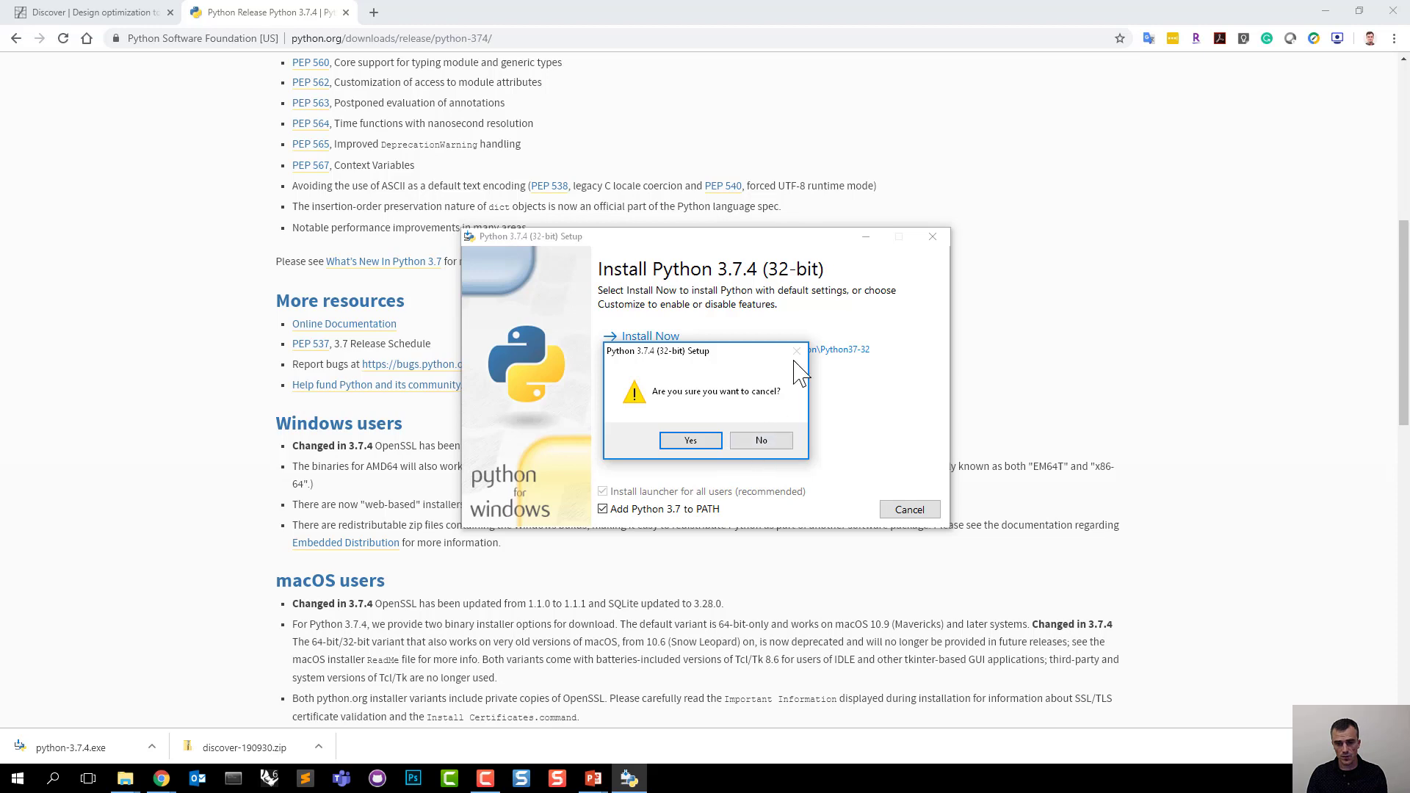
left_click(691, 443)
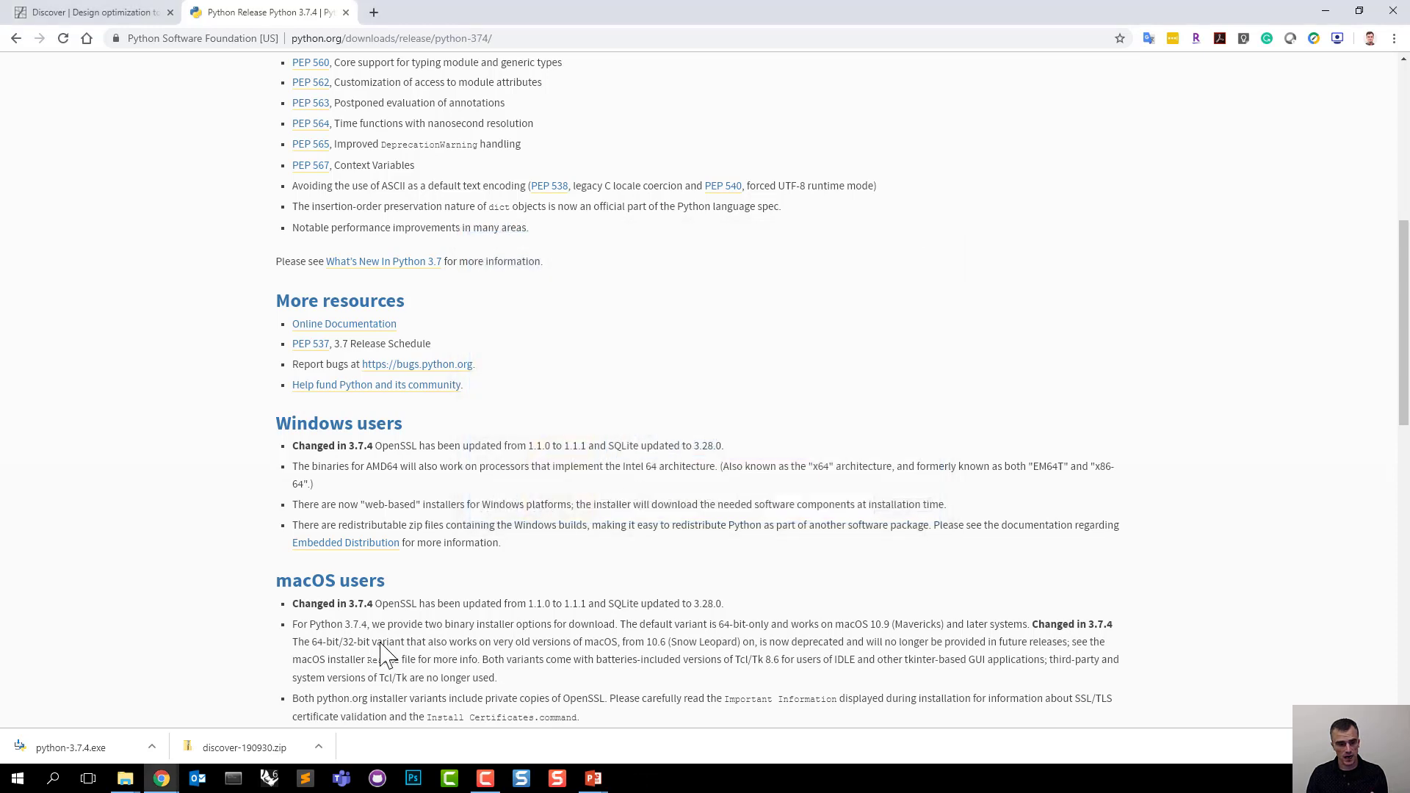
Search Windows for cmd and open a Command Prompt window.
left_click(8, 783)
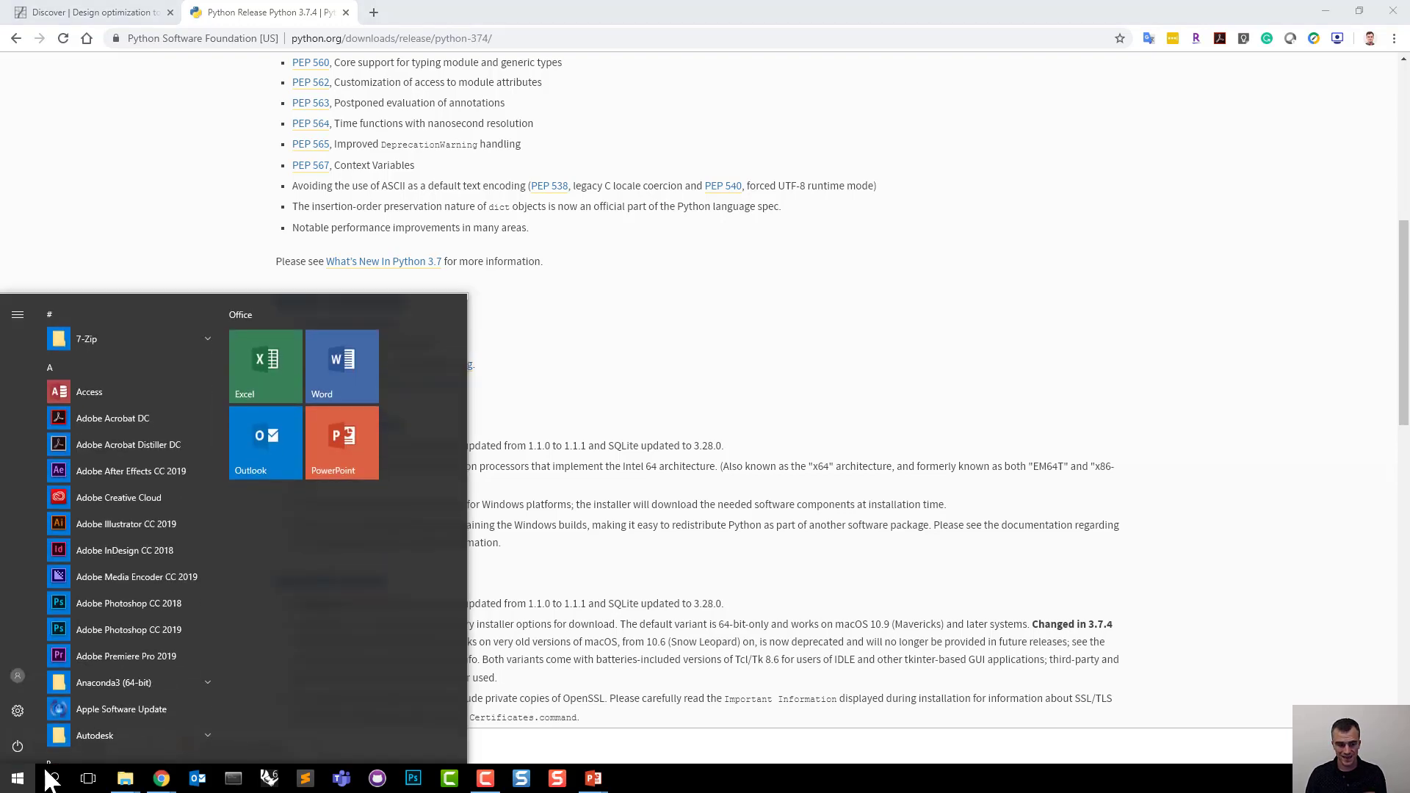
type("cmd")
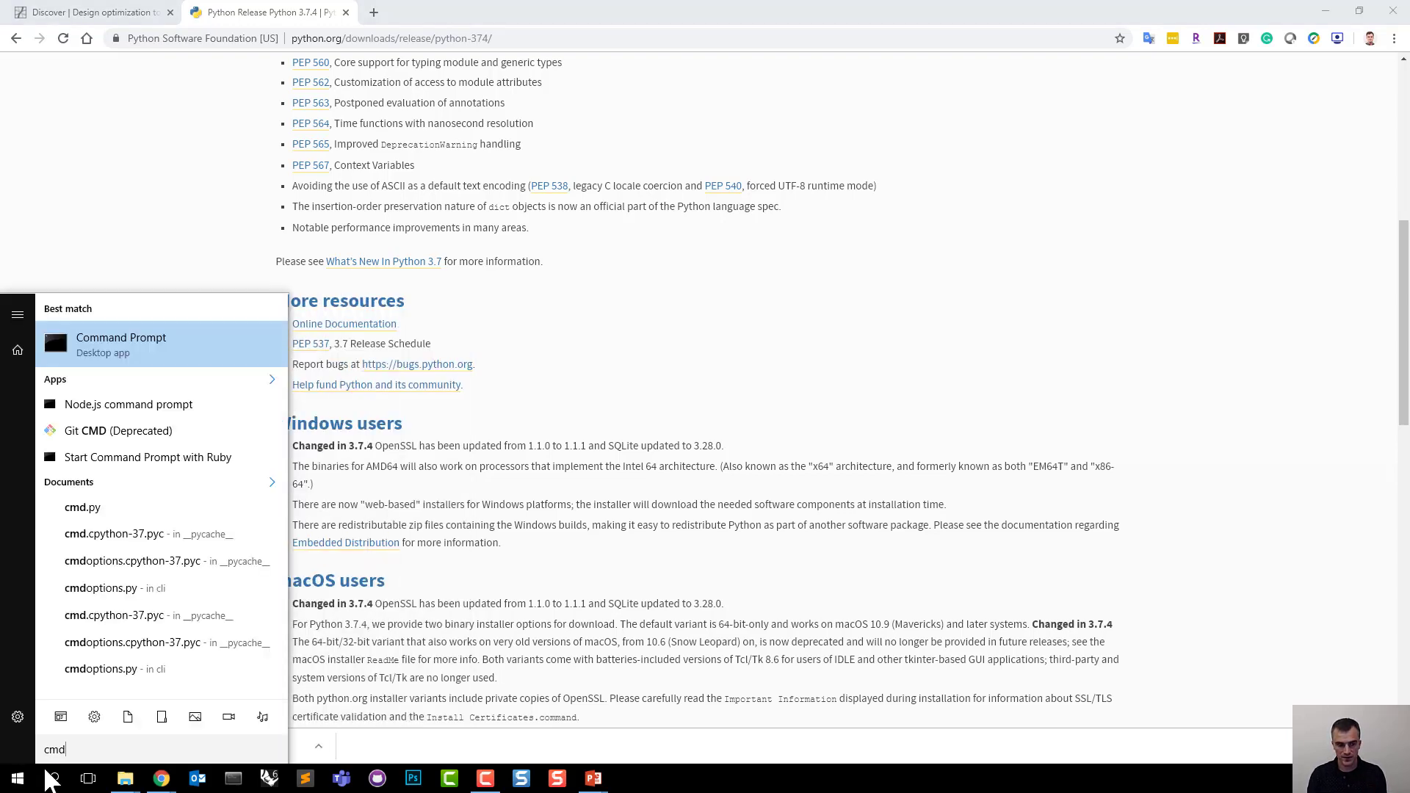
key("Return")
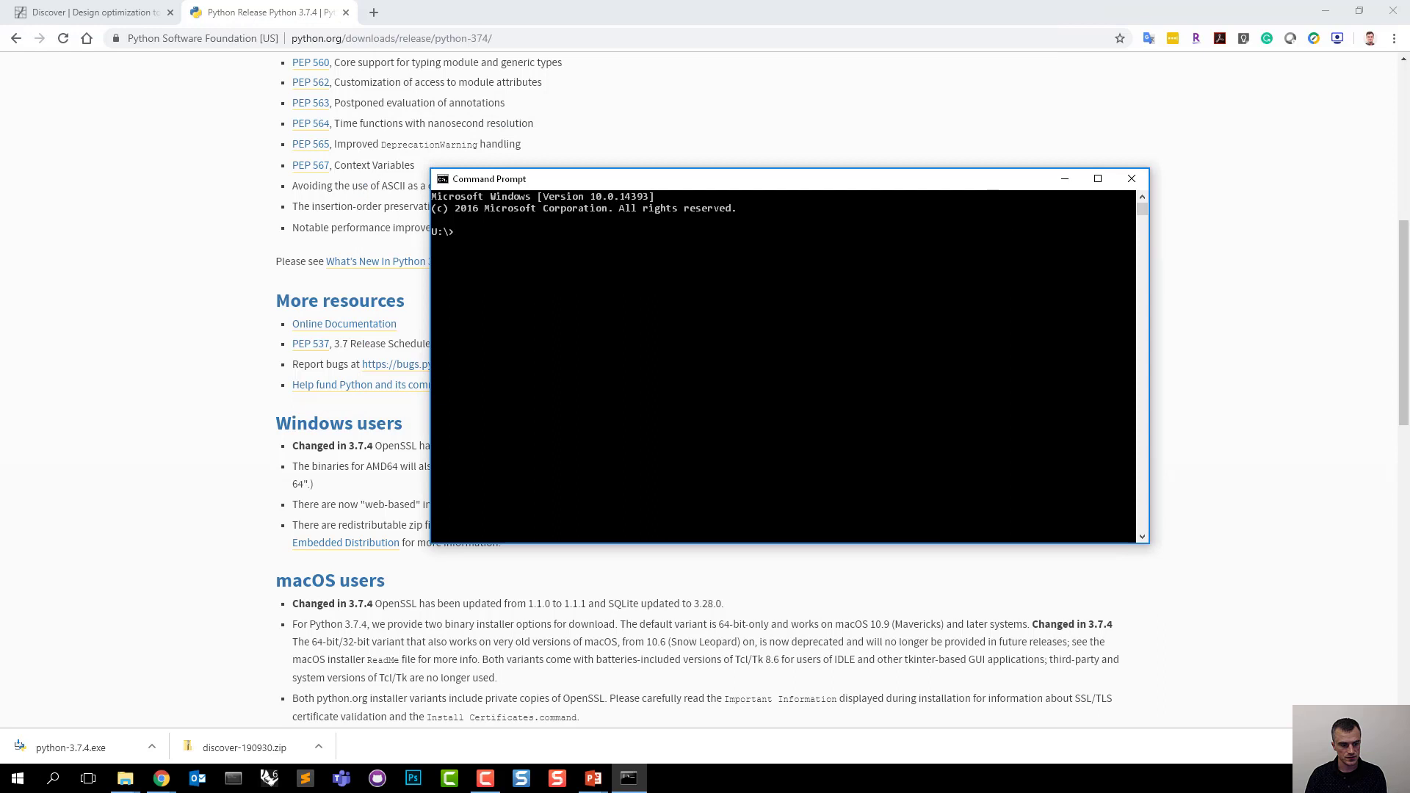
left_click(17, 778)
type("c")
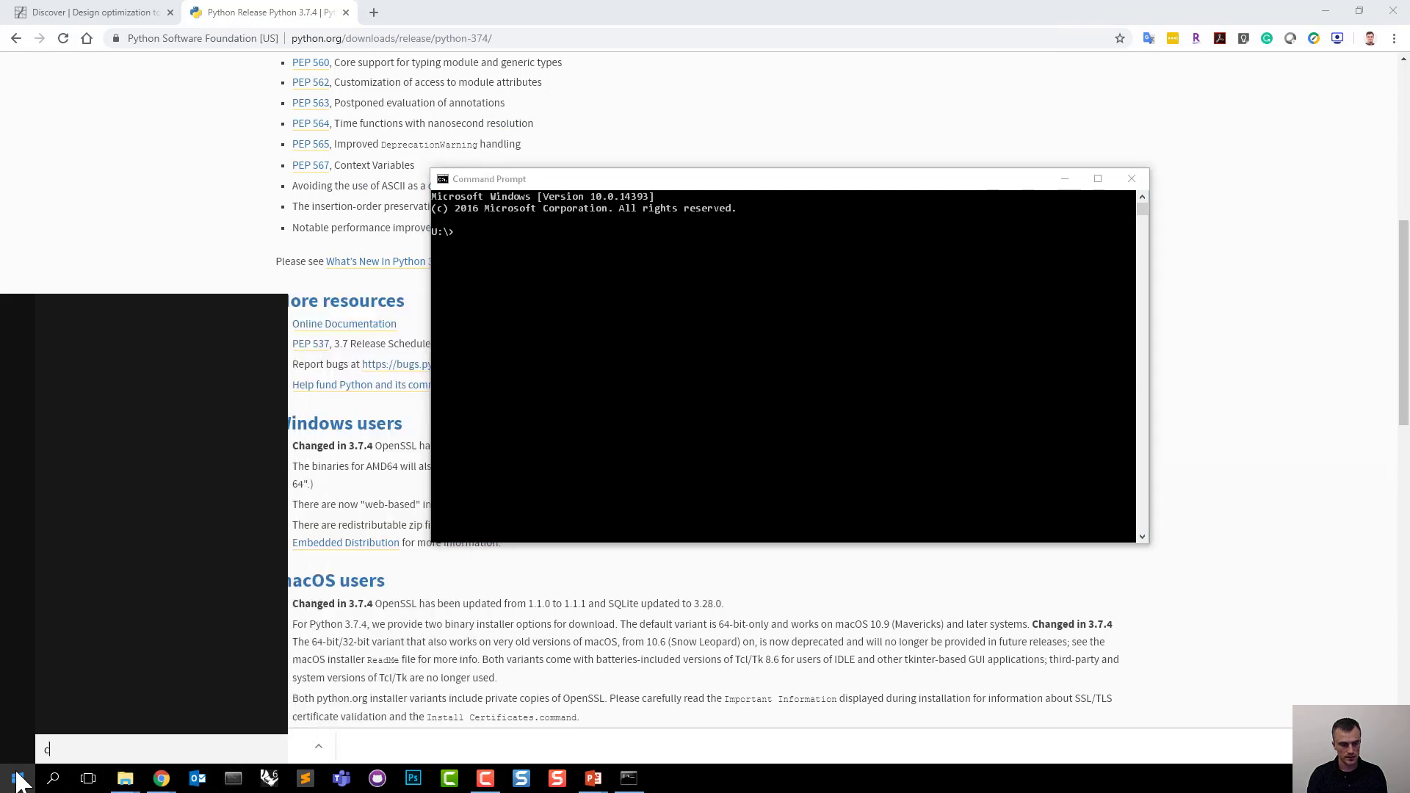
type("omma")
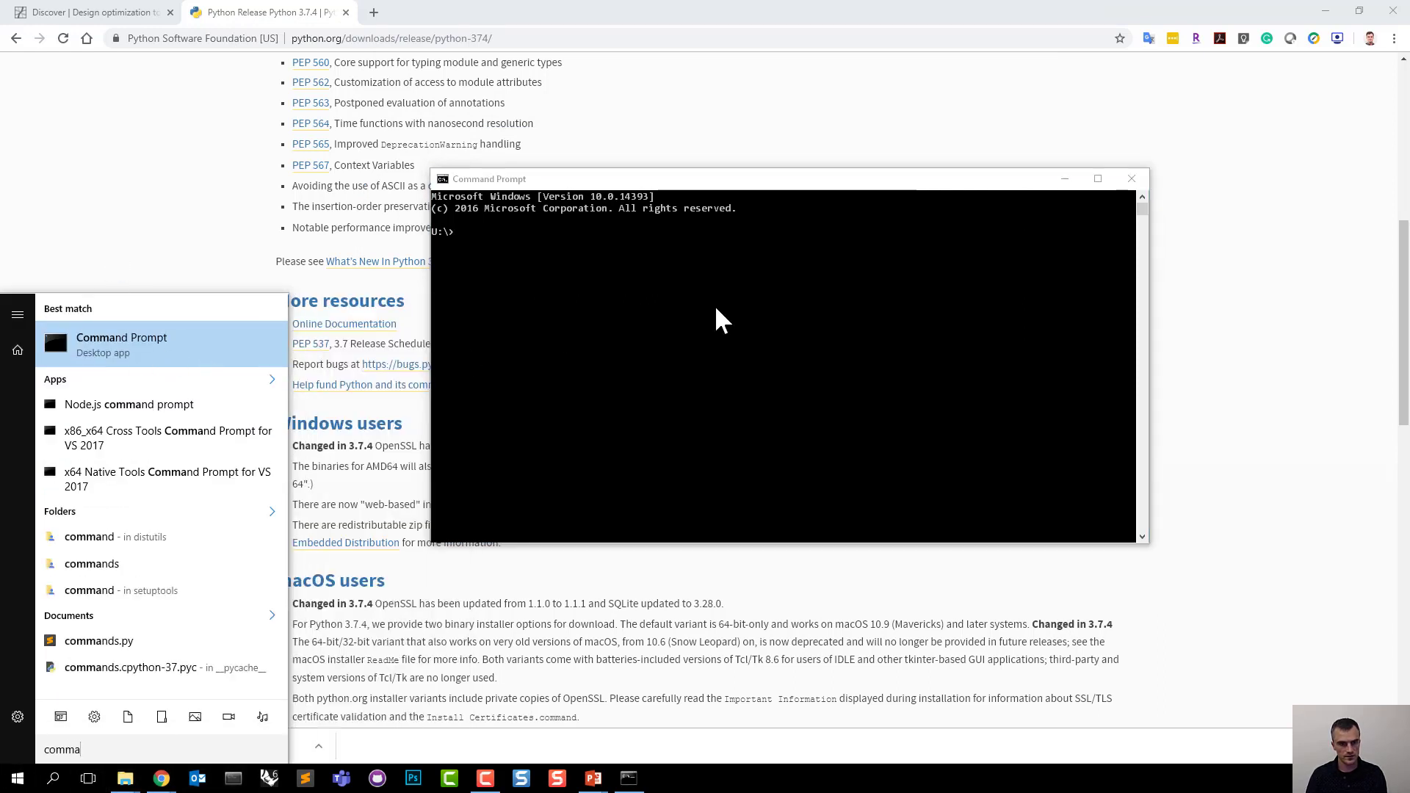
Start the Python interpreter from the open Command Prompt with the command python.
left_click(539, 282)
type("python")
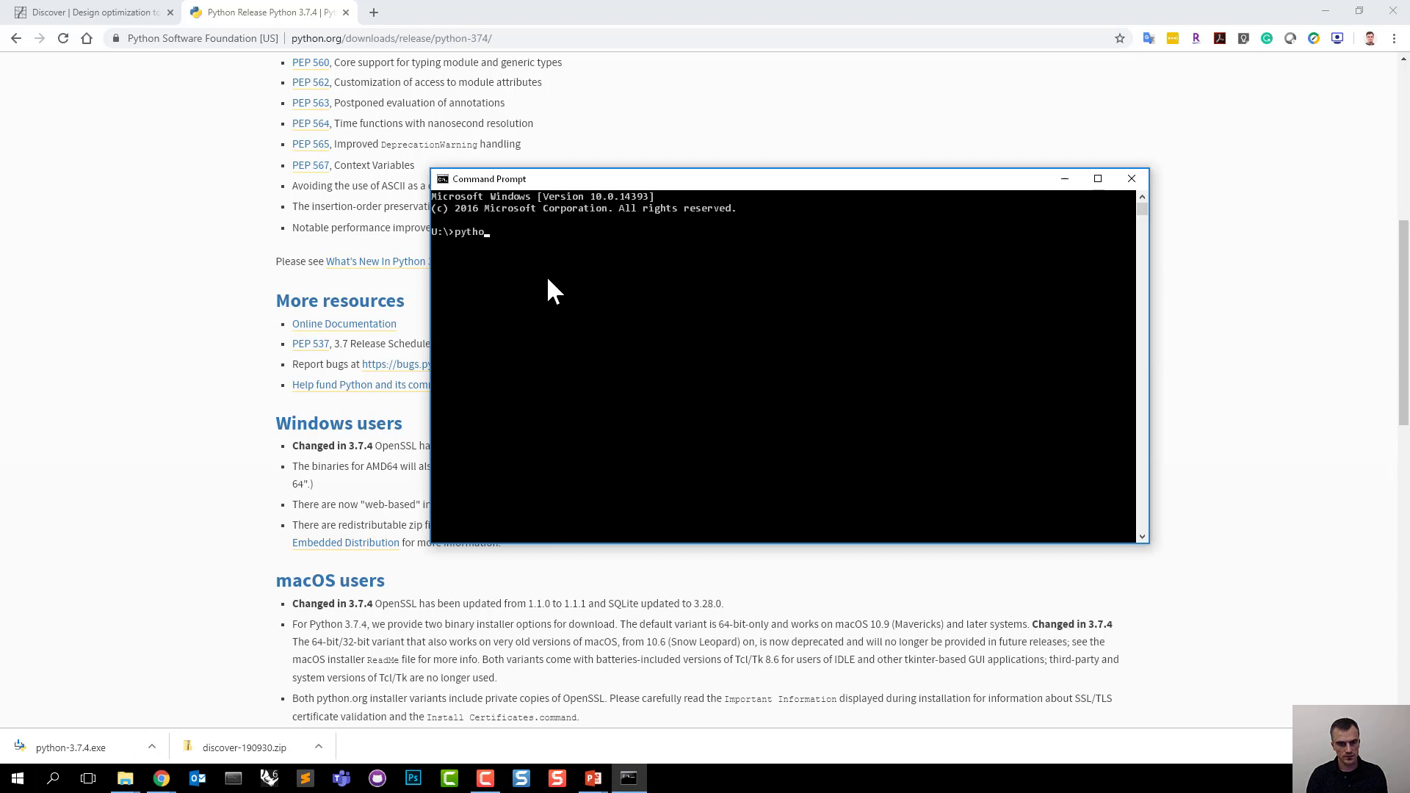
key("Return")
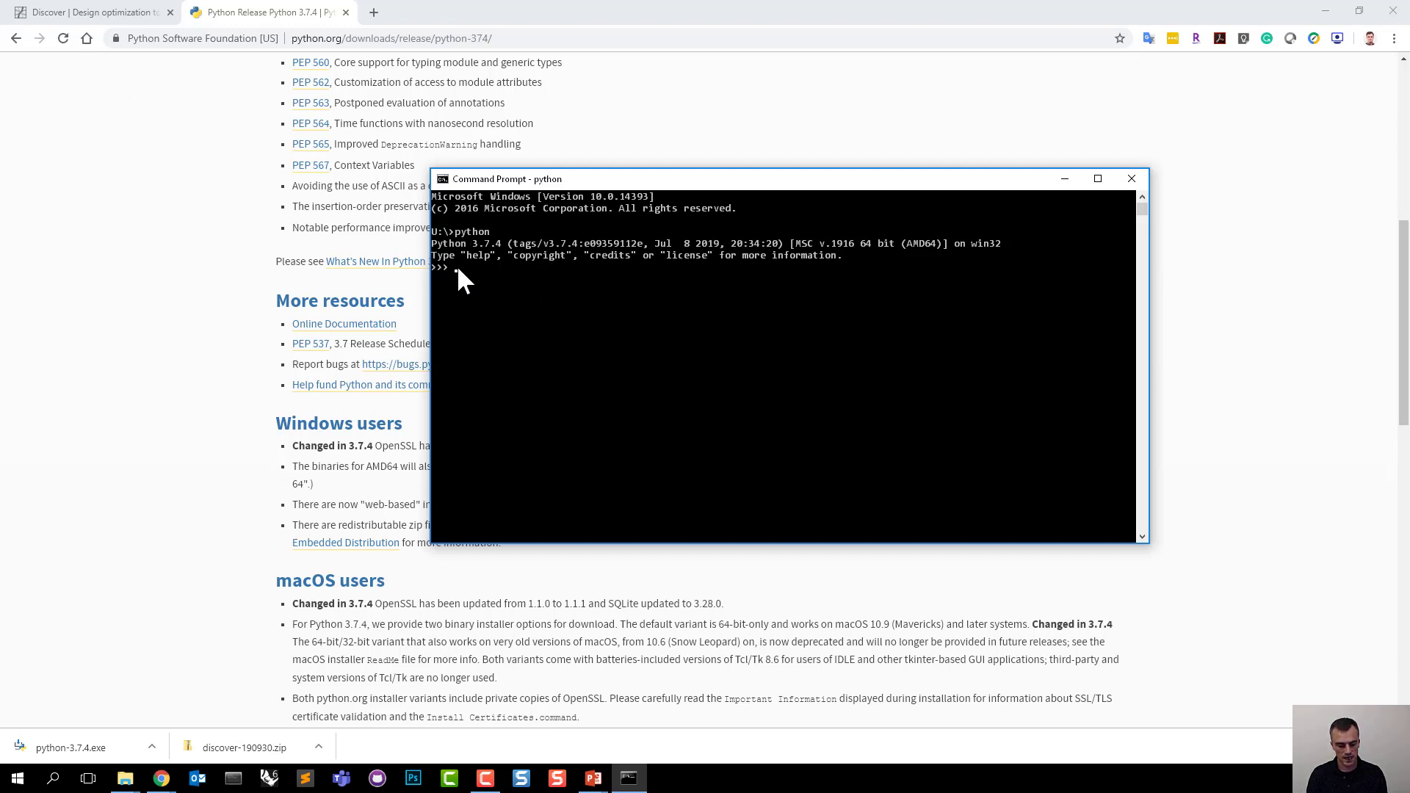
Evaluate 2+4 in the Python interpreter, then leave it with exit() and close the Command Prompt.
type("4")
key("Return")
type("exit()")
key("Return")
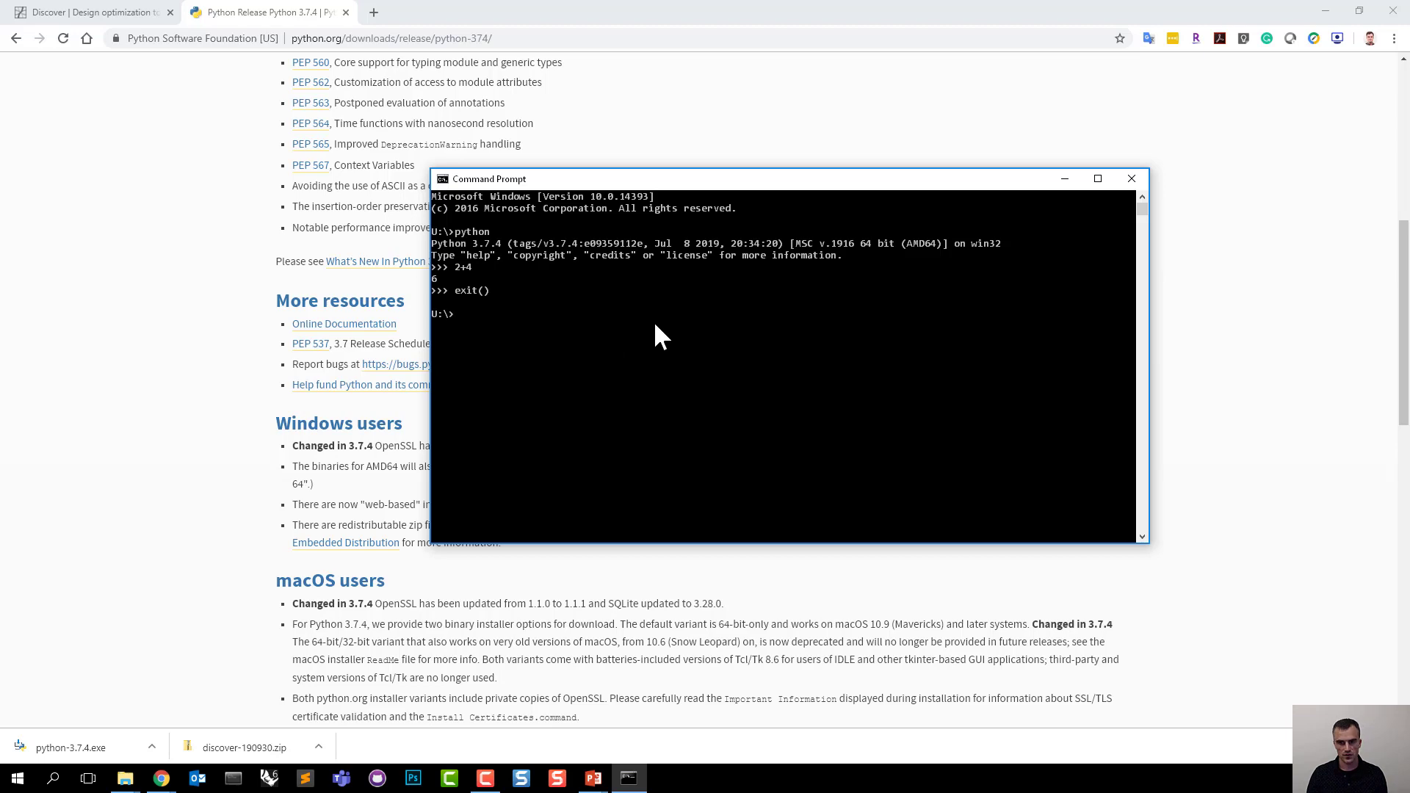
left_click(1132, 180)
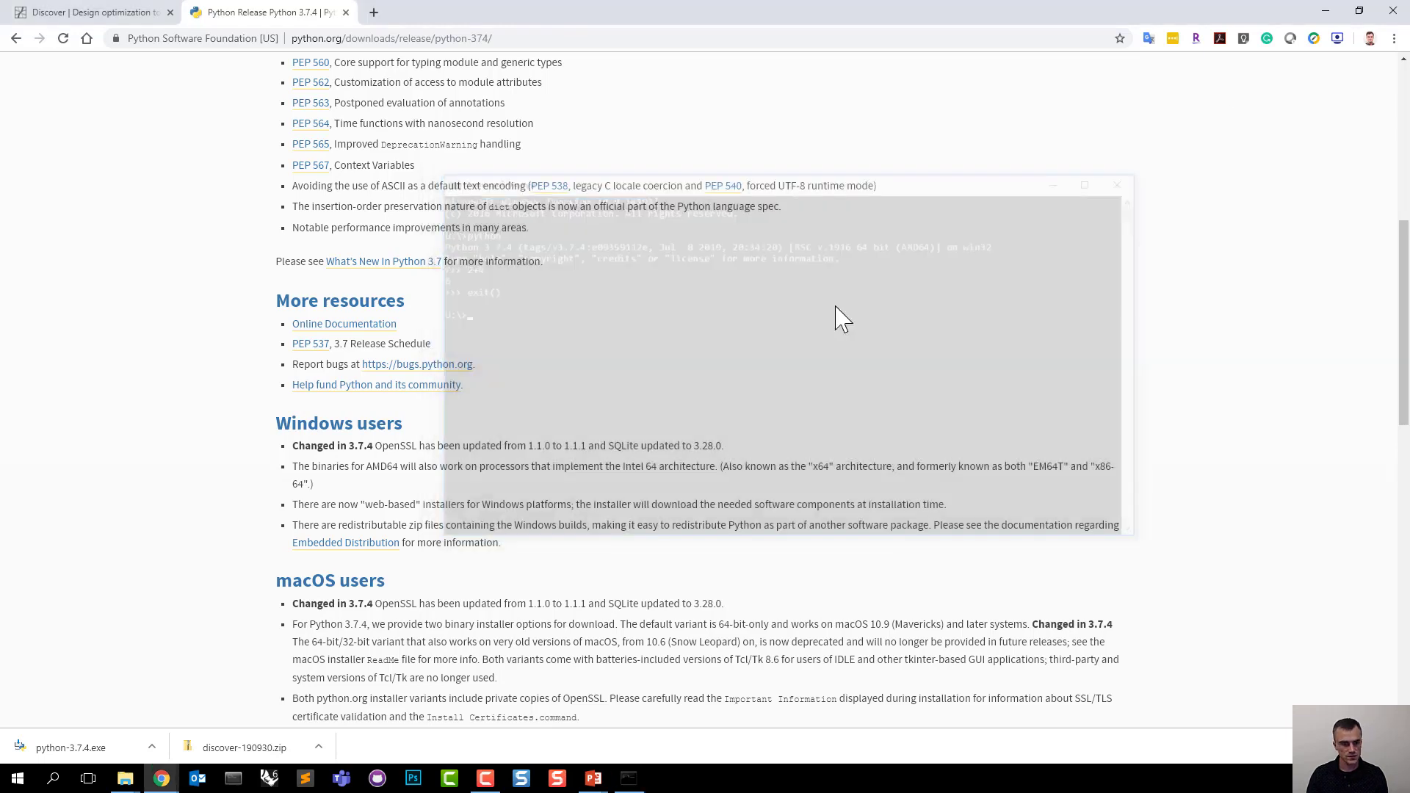
Extract discover-190930.zip in the Downloads folder with 7-Zip into its own discover-190930 folder.
mouse_move(126, 783)
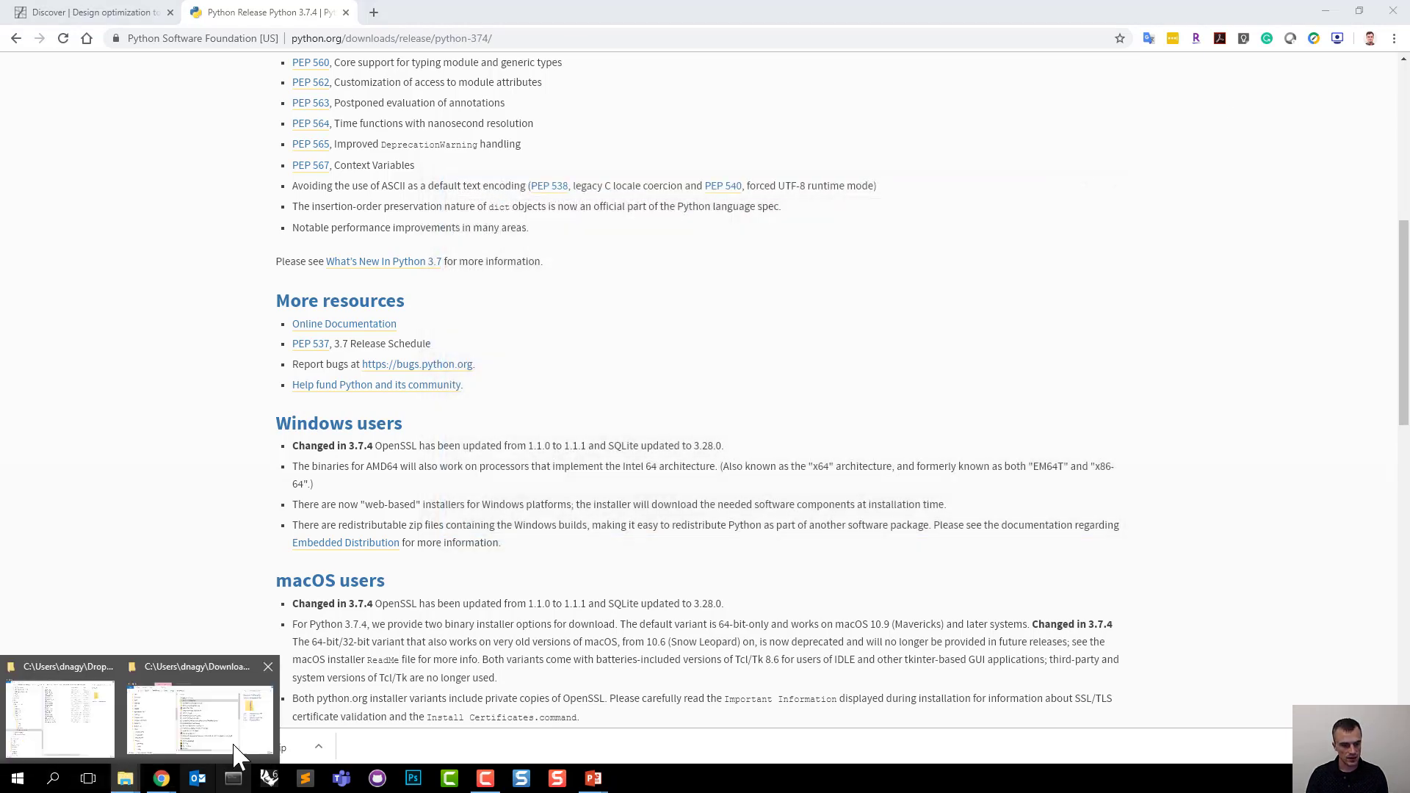
left_click(221, 727)
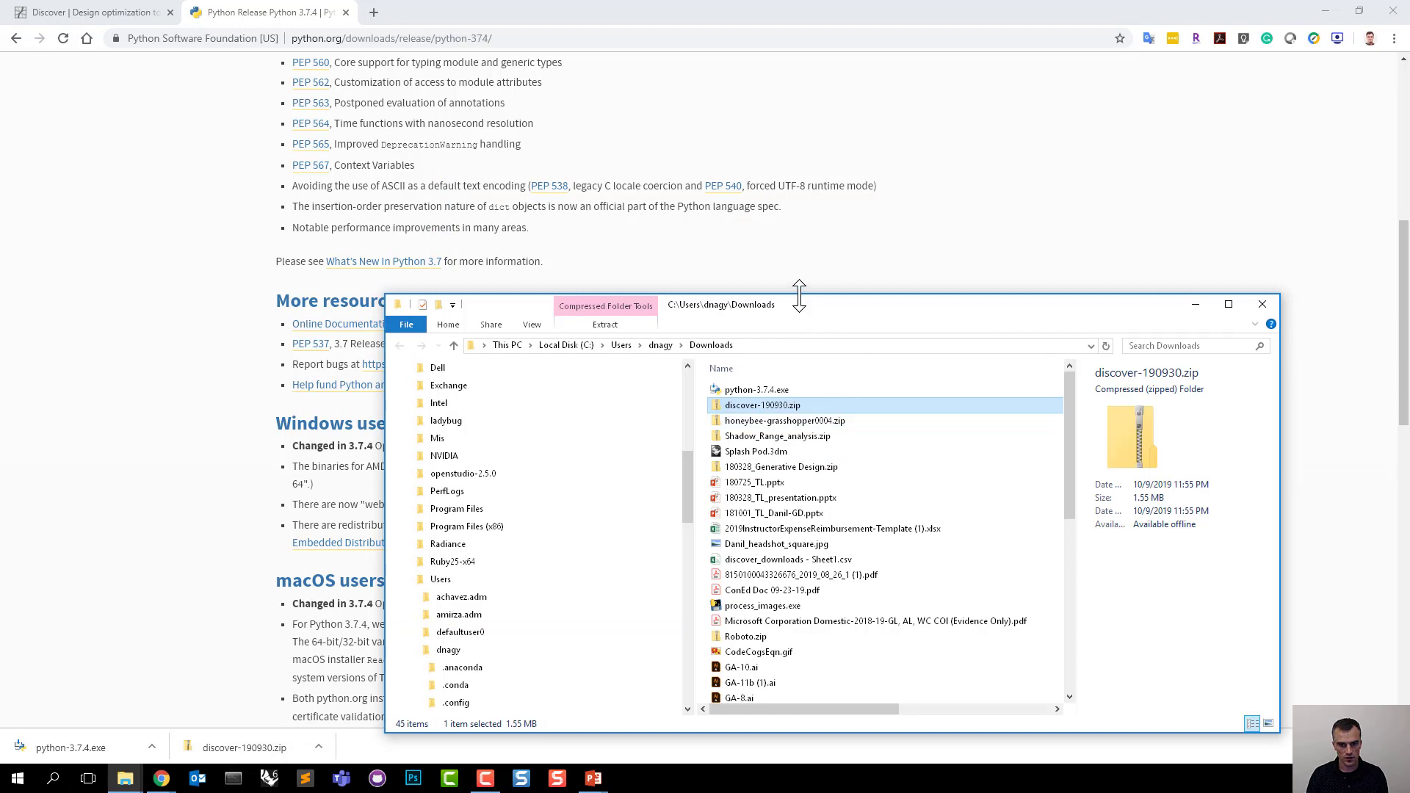
left_click_drag(799, 295, 722, 156)
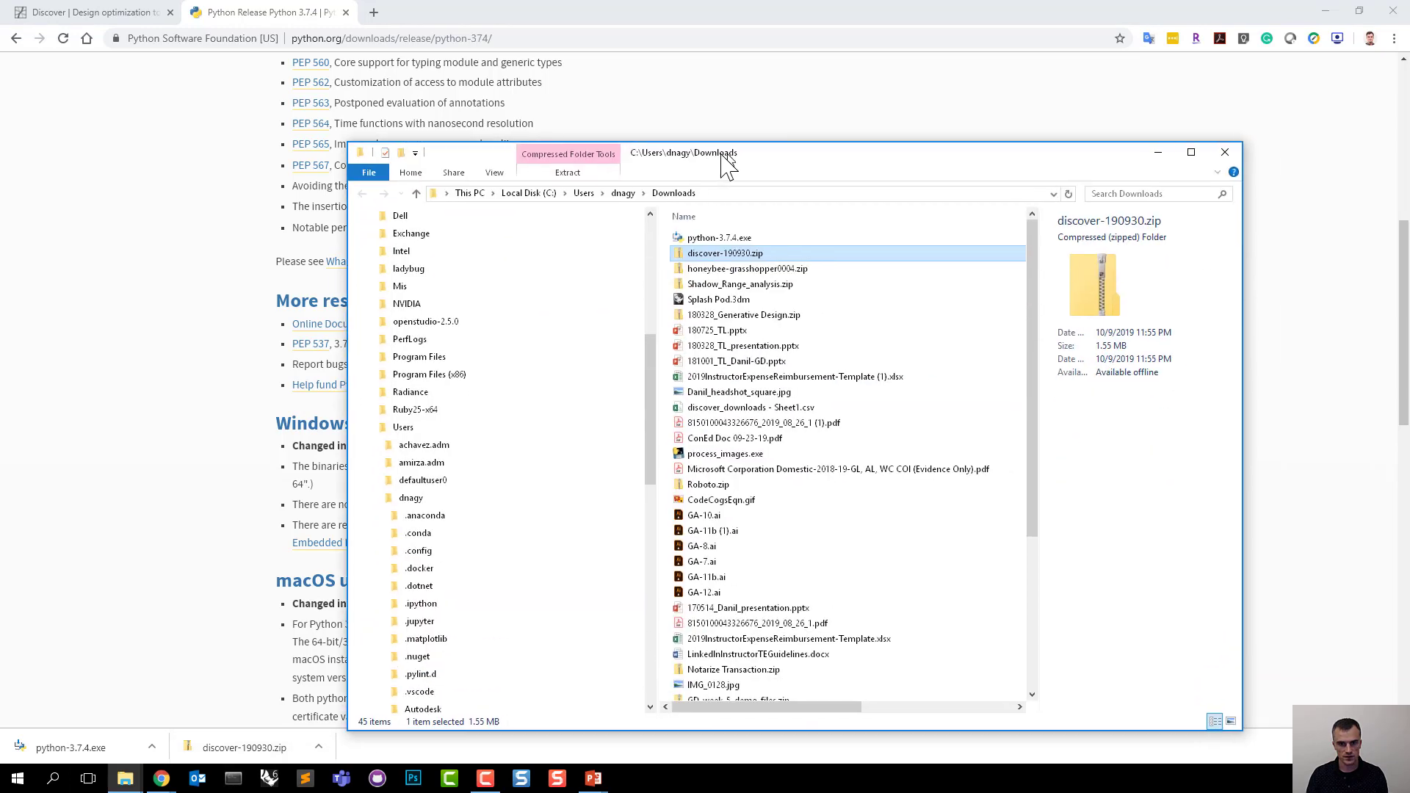
right_click(706, 257)
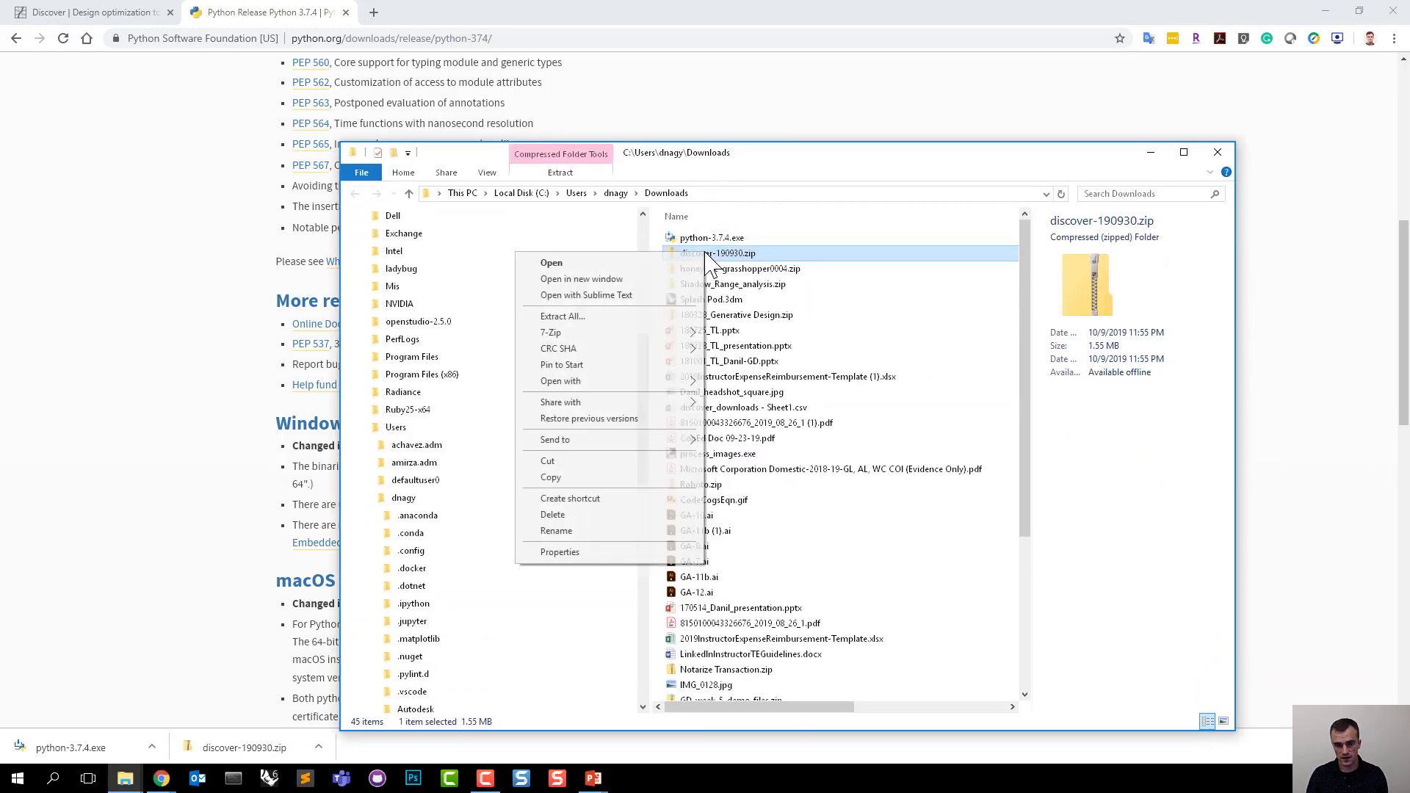
mouse_move(639, 333)
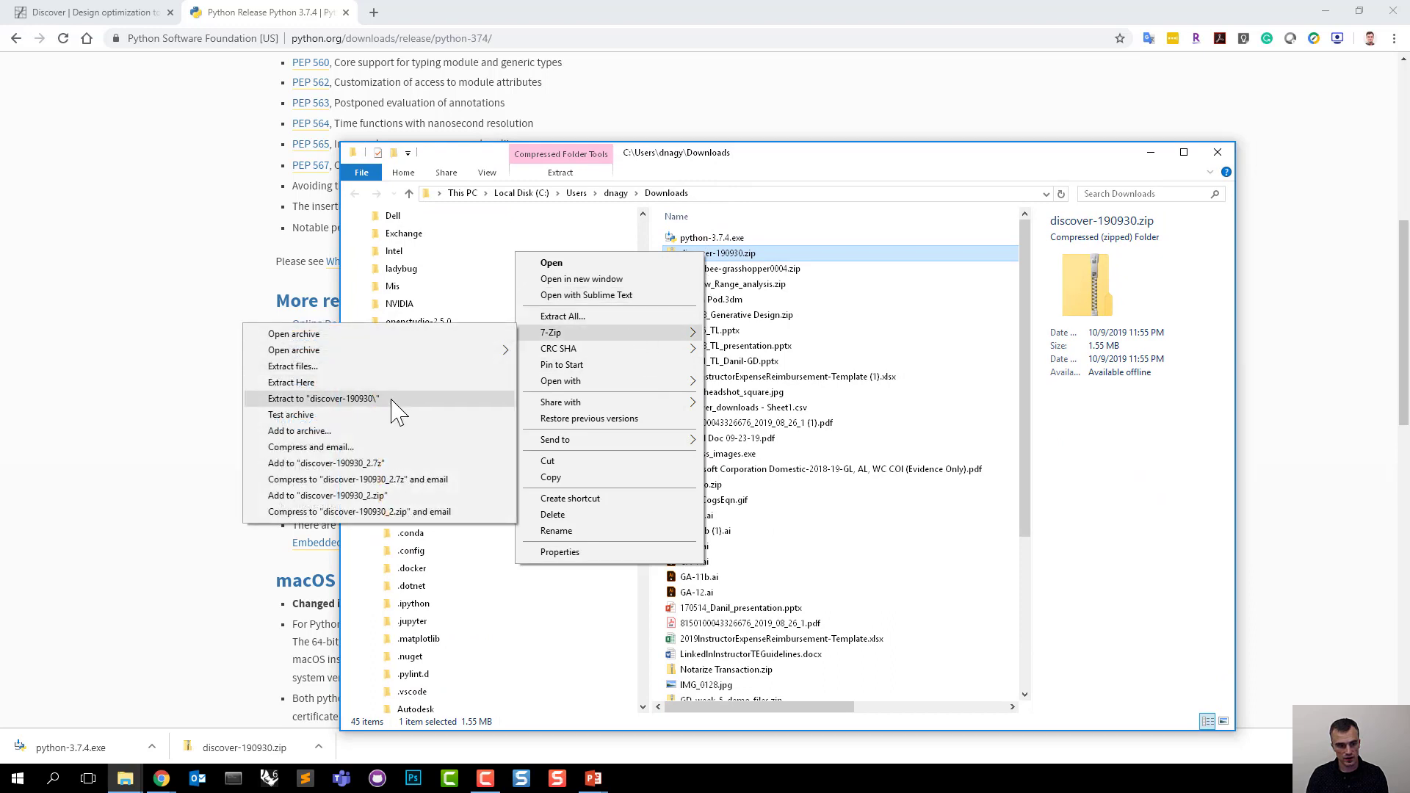
mouse_move(557, 339)
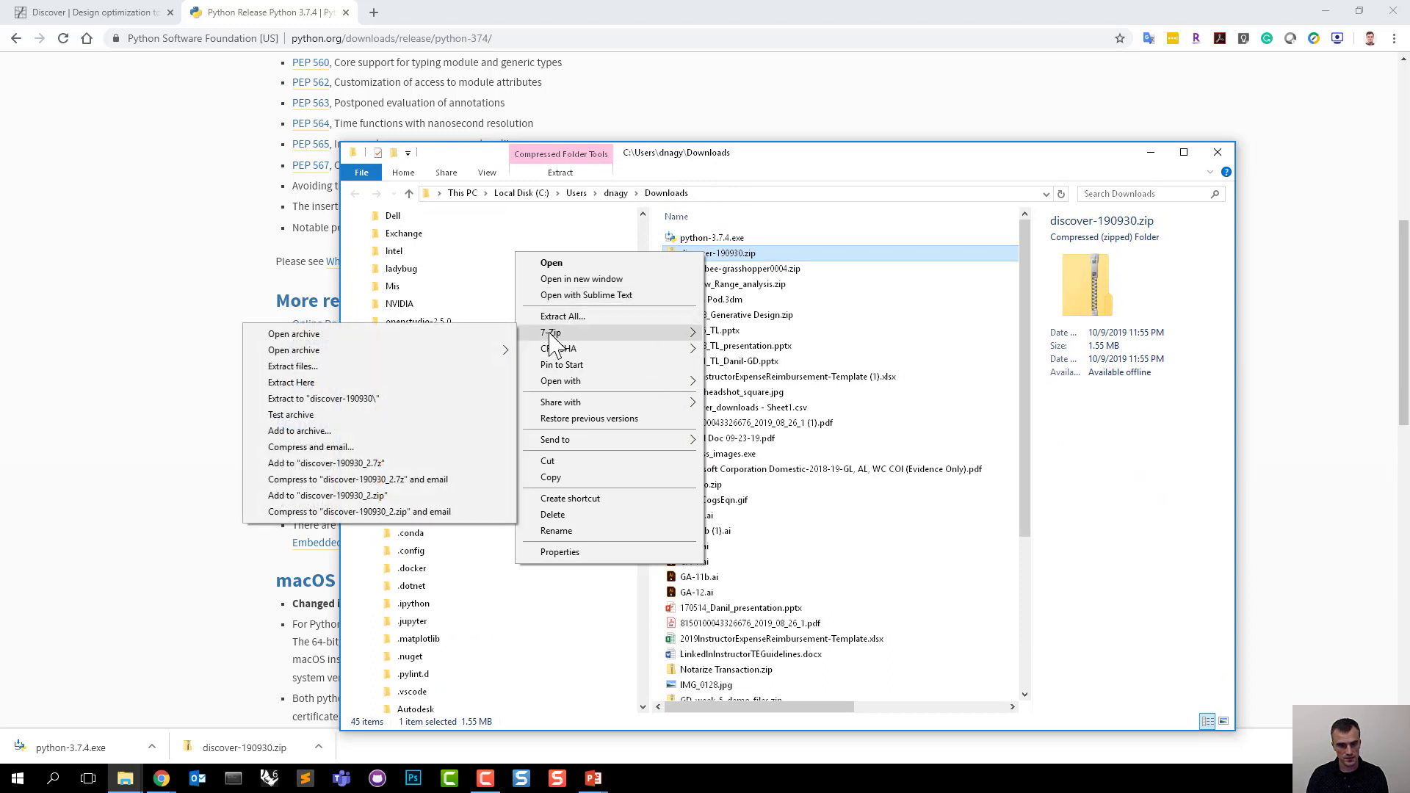
left_click(348, 404)
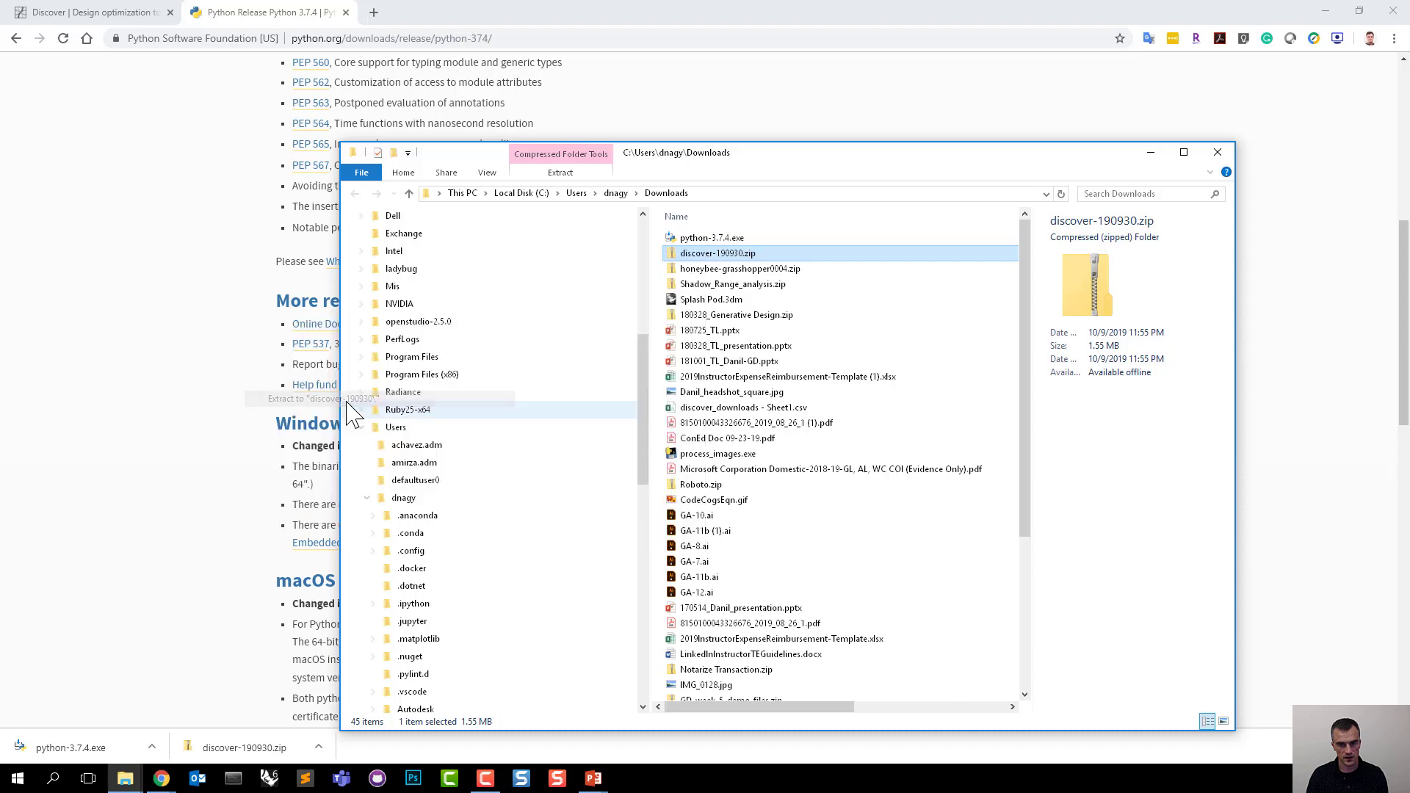
Open the extracted discover-190930 folder in Downloads and reposition its window.
scroll(800, 378, "down", 5)
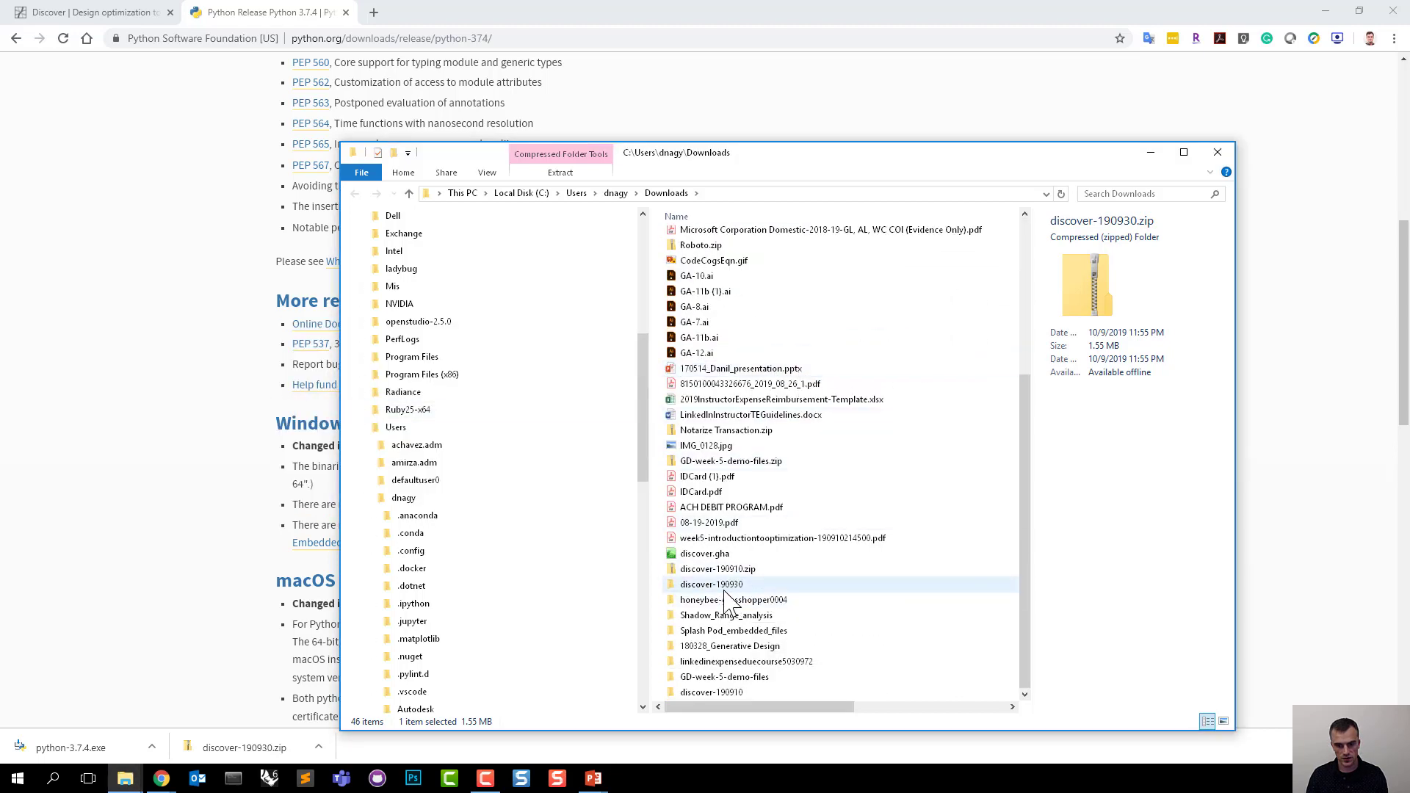
double_click(723, 585)
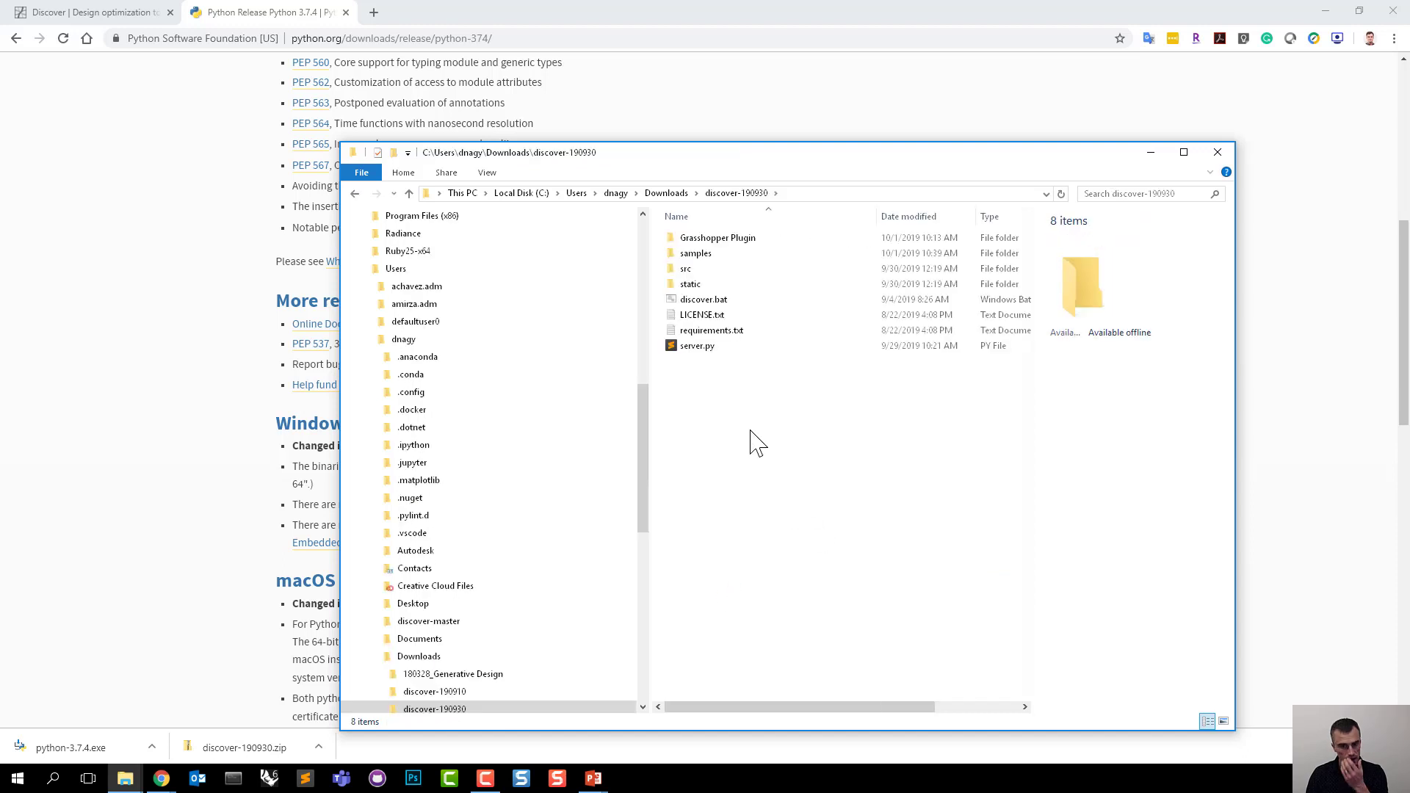
left_click_drag(758, 159, 790, 159)
left_click_drag(755, 426, 724, 234)
left_click(782, 463)
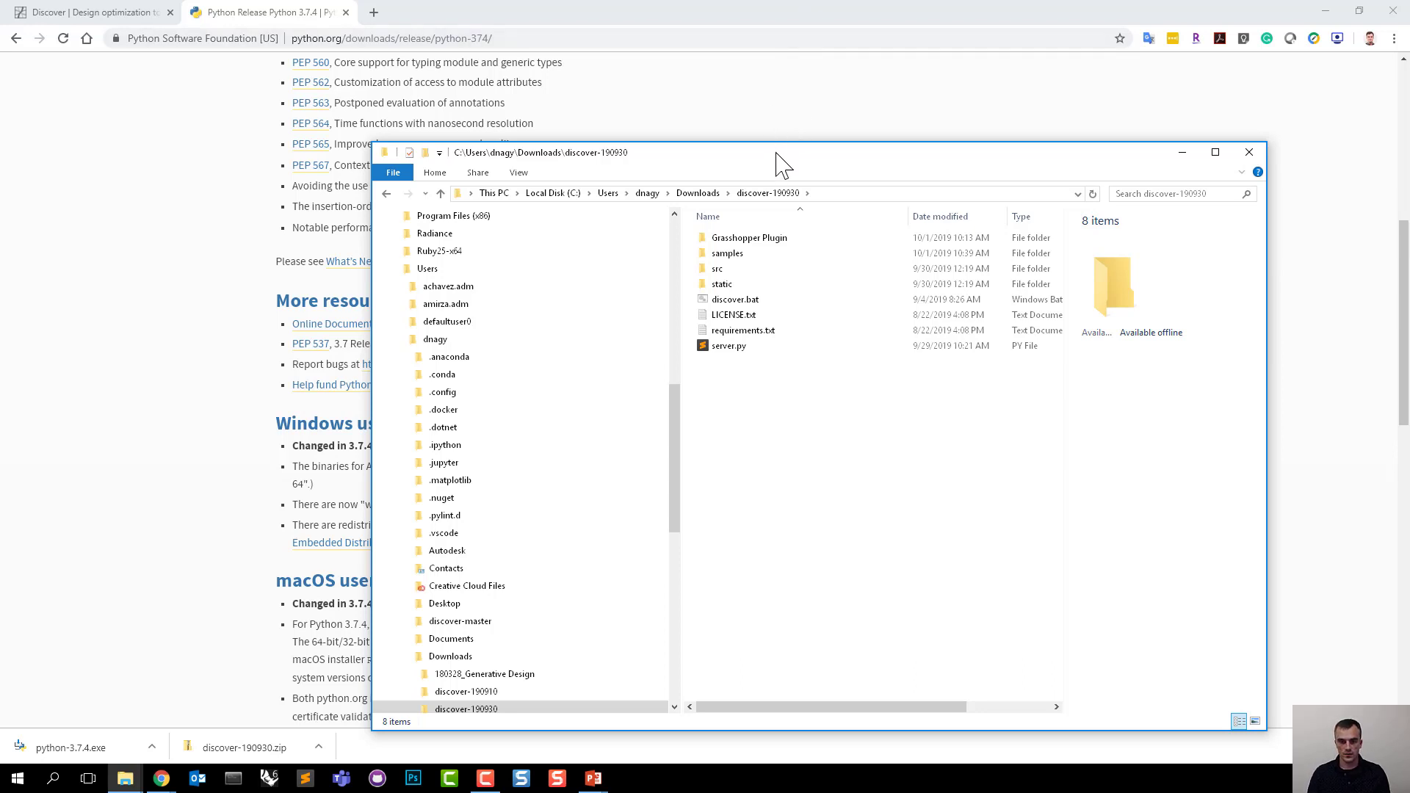
left_click_drag(781, 154, 761, 136)
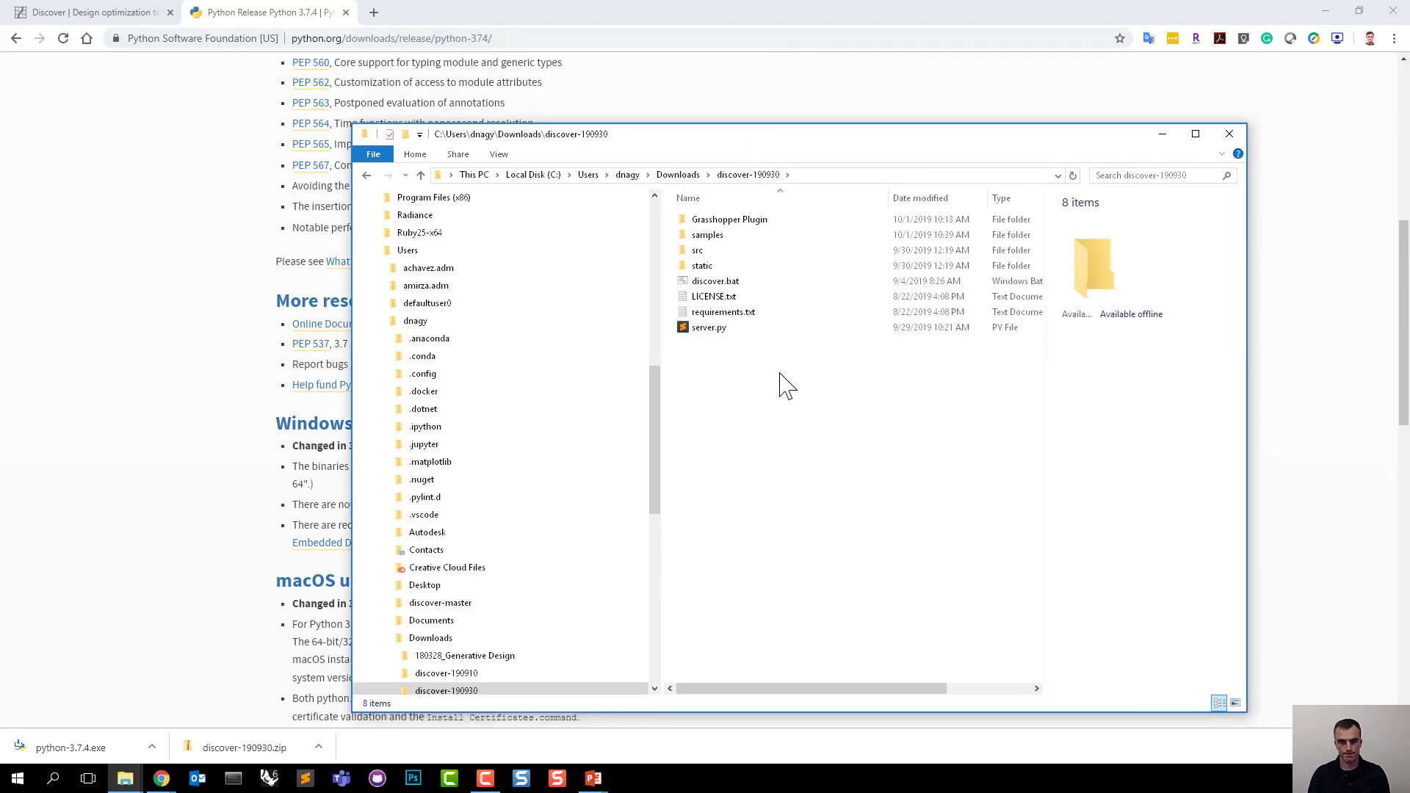
Examine the contents of the Grasshopper Plugin and samples folders and return to the discover-190930 folder.
left_click(728, 220)
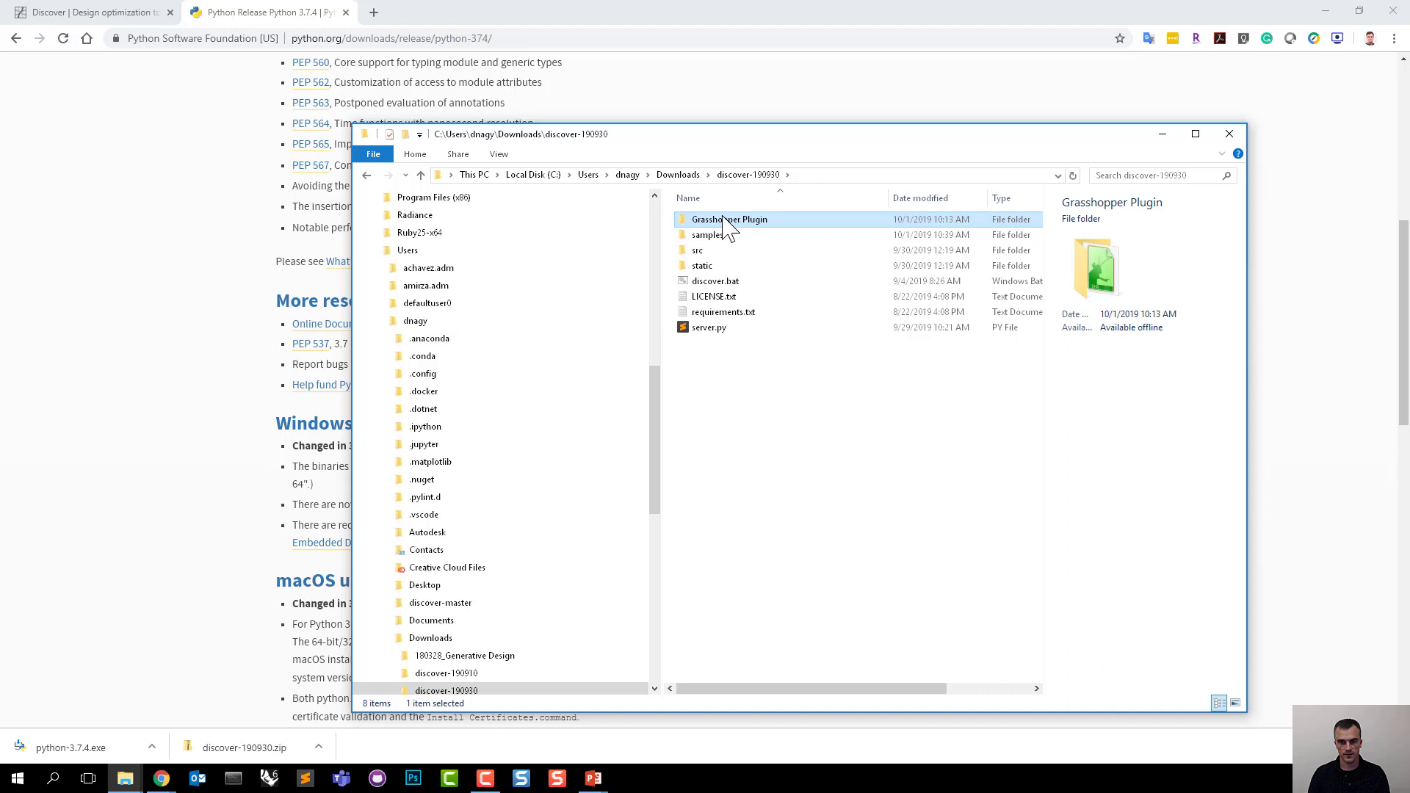
double_click(726, 222)
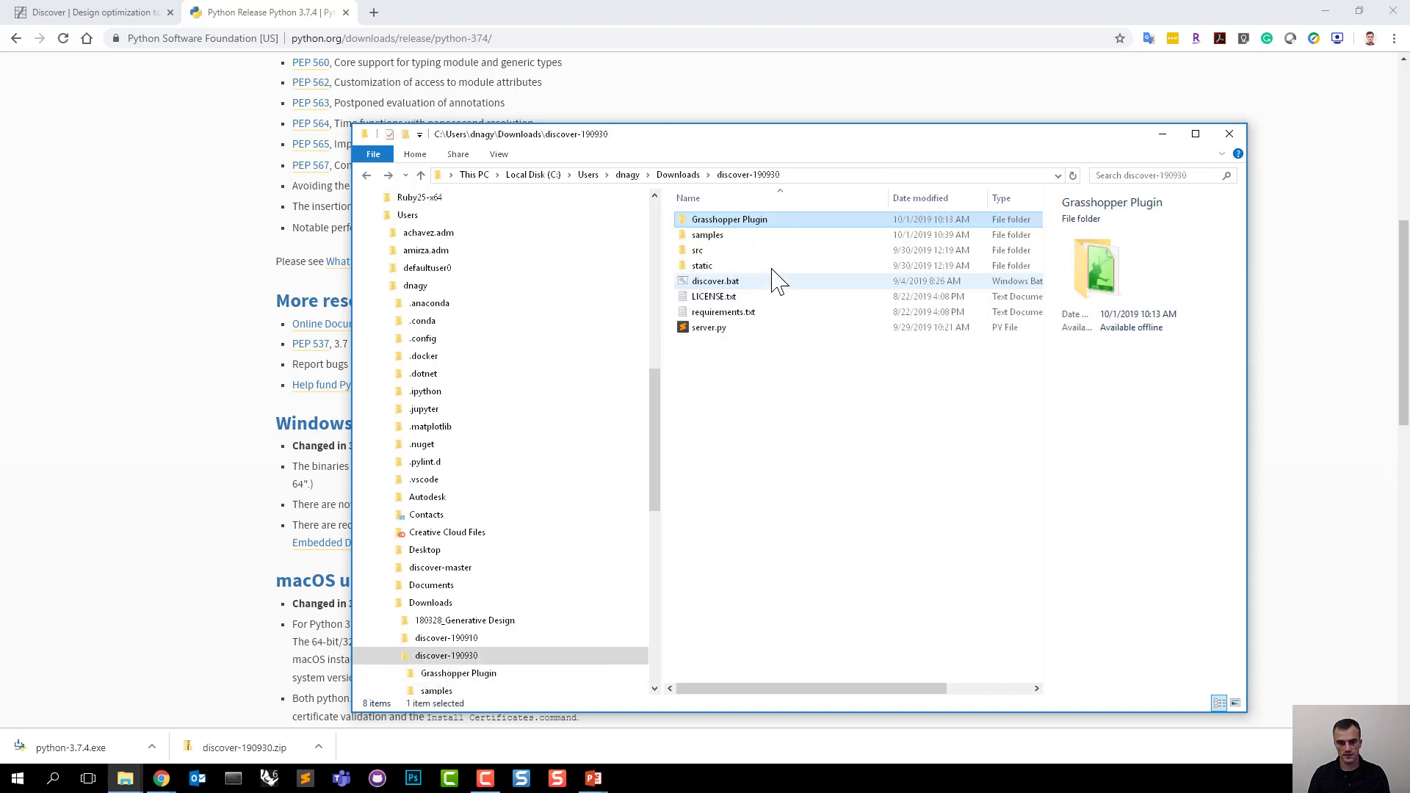
key("alt+Up")
double_click(701, 235)
left_click_drag(730, 459, 690, 215)
left_click(761, 536)
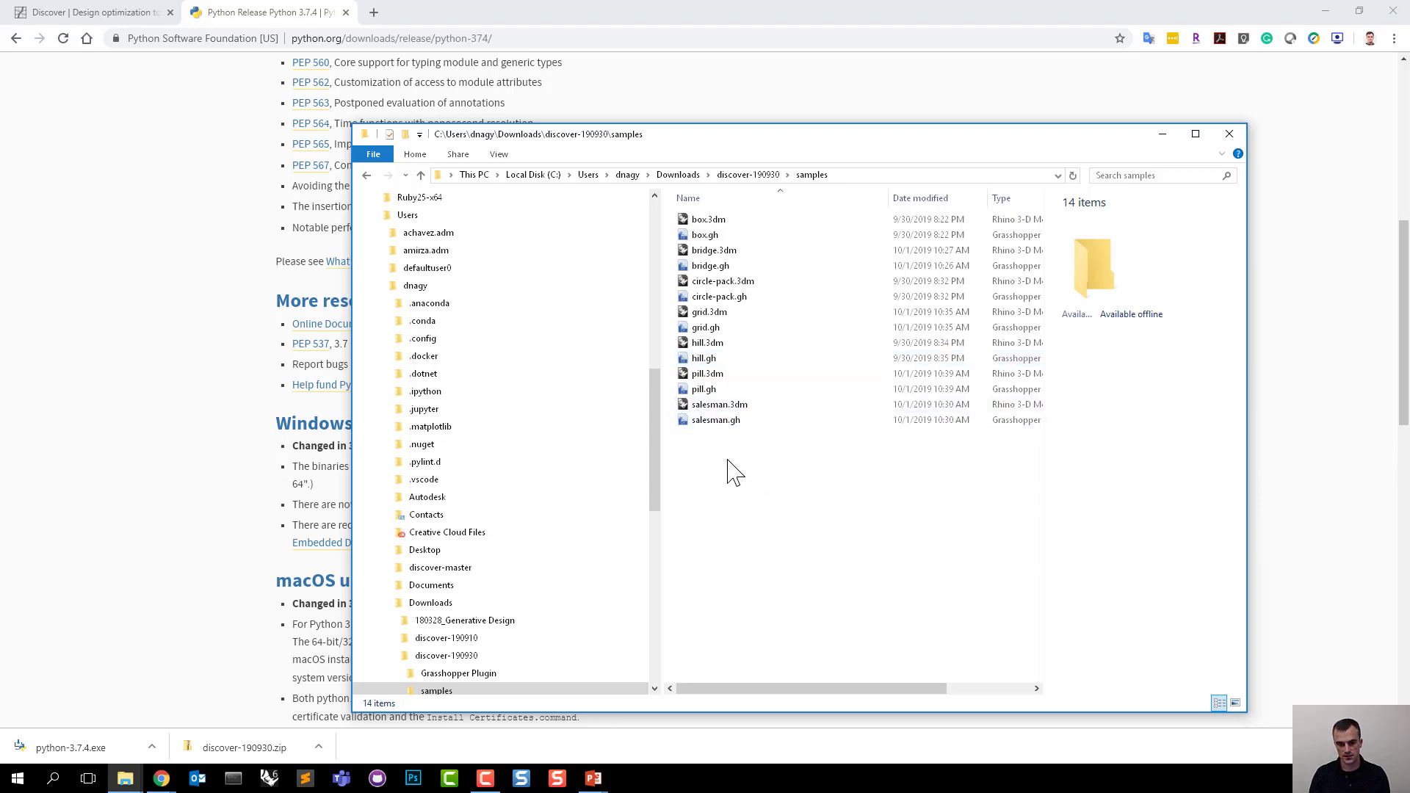
key("alt+Left")
double_click(735, 236)
key("alt+Left")
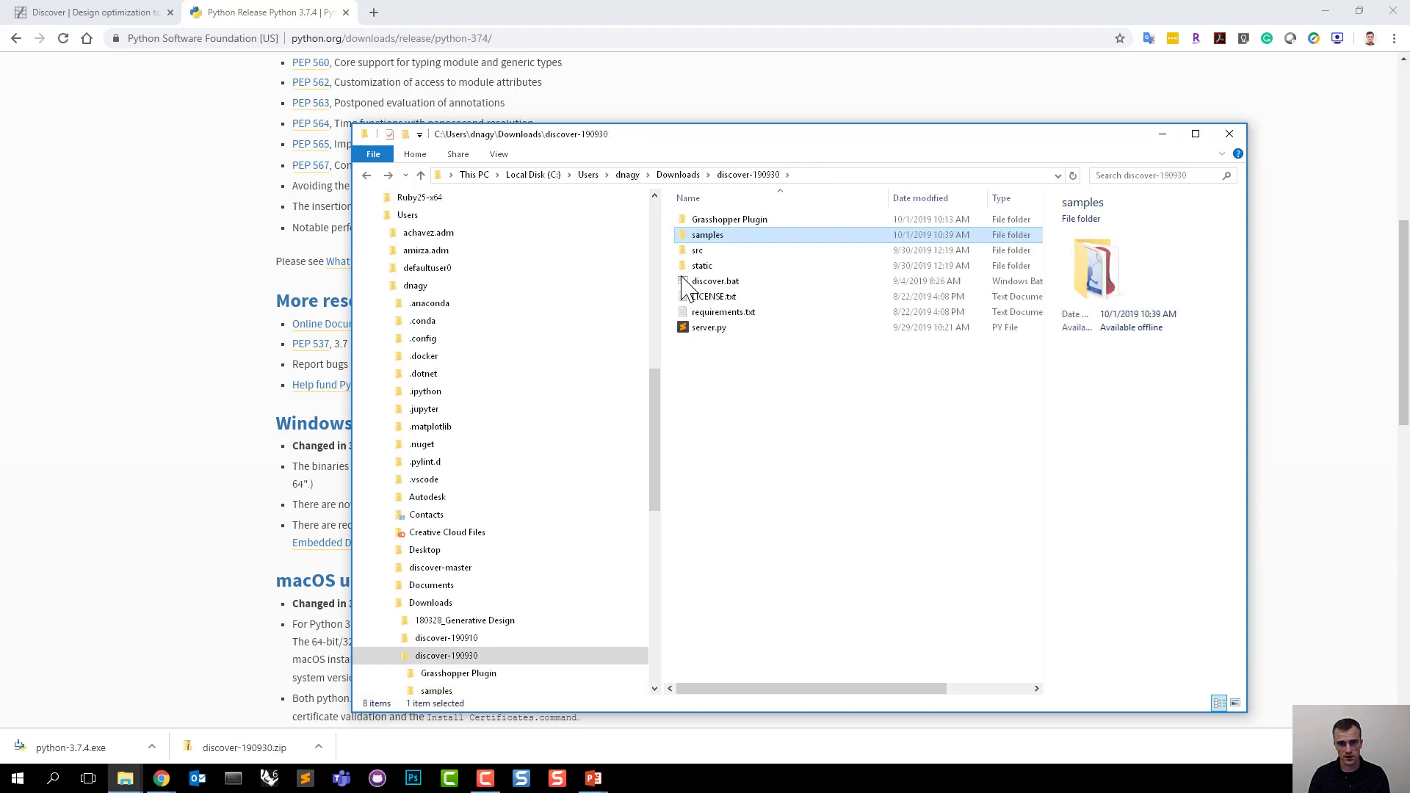
Examine the files in the src and static folders and go back to the discover-190930 folder.
left_click(685, 252)
double_click(684, 253)
left_click_drag(718, 409, 714, 283)
left_click(737, 440)
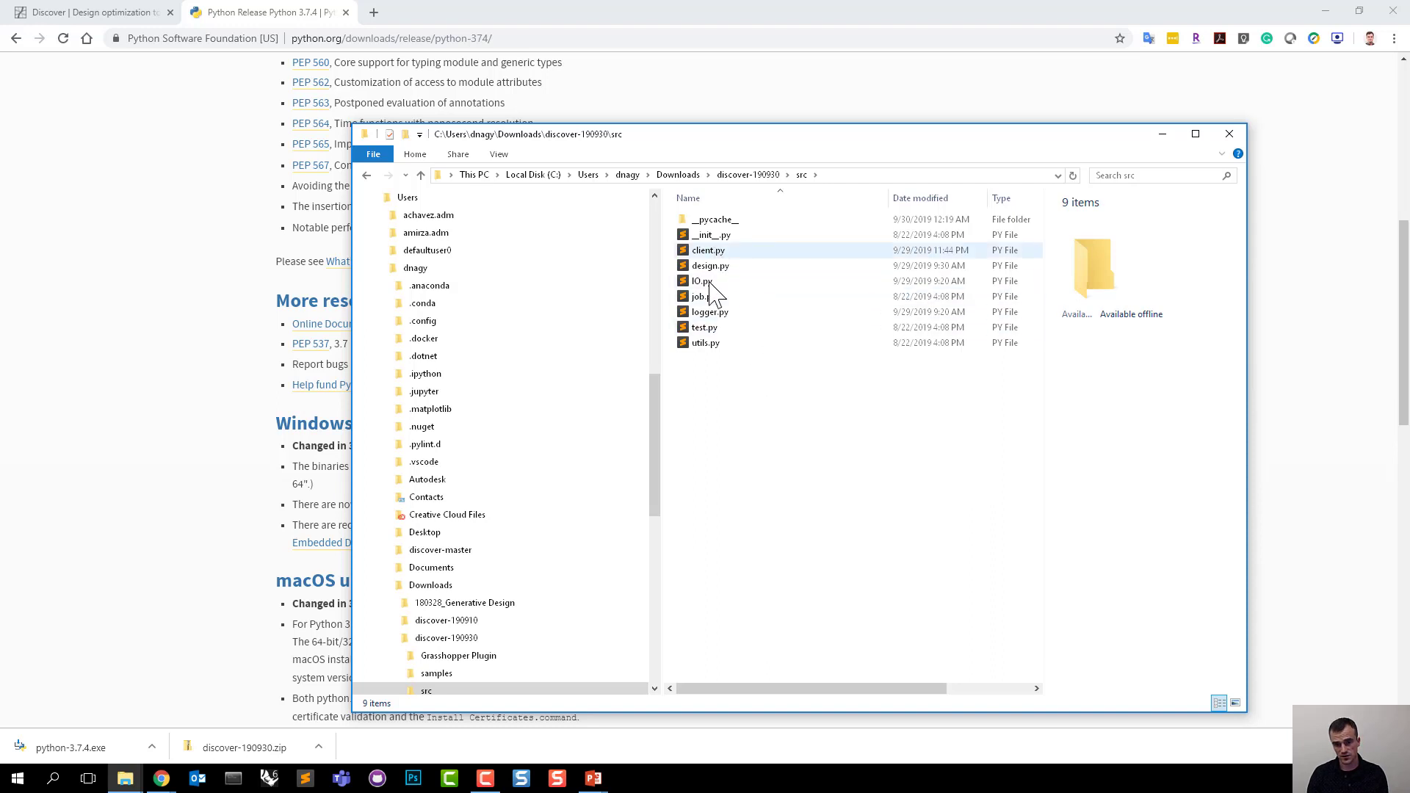
scroll(514, 559, "down", 2)
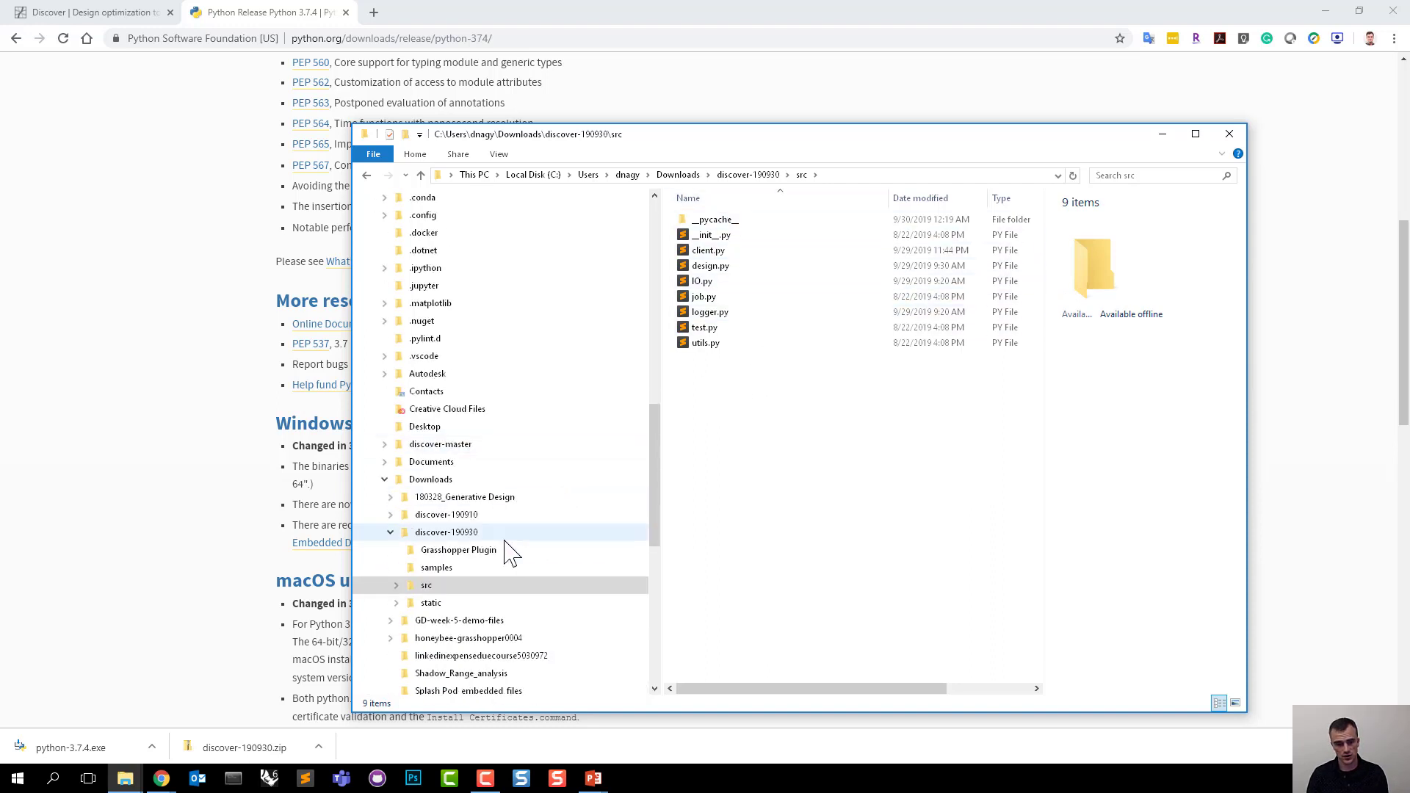
left_click(462, 606)
left_click_drag(776, 506, 737, 489)
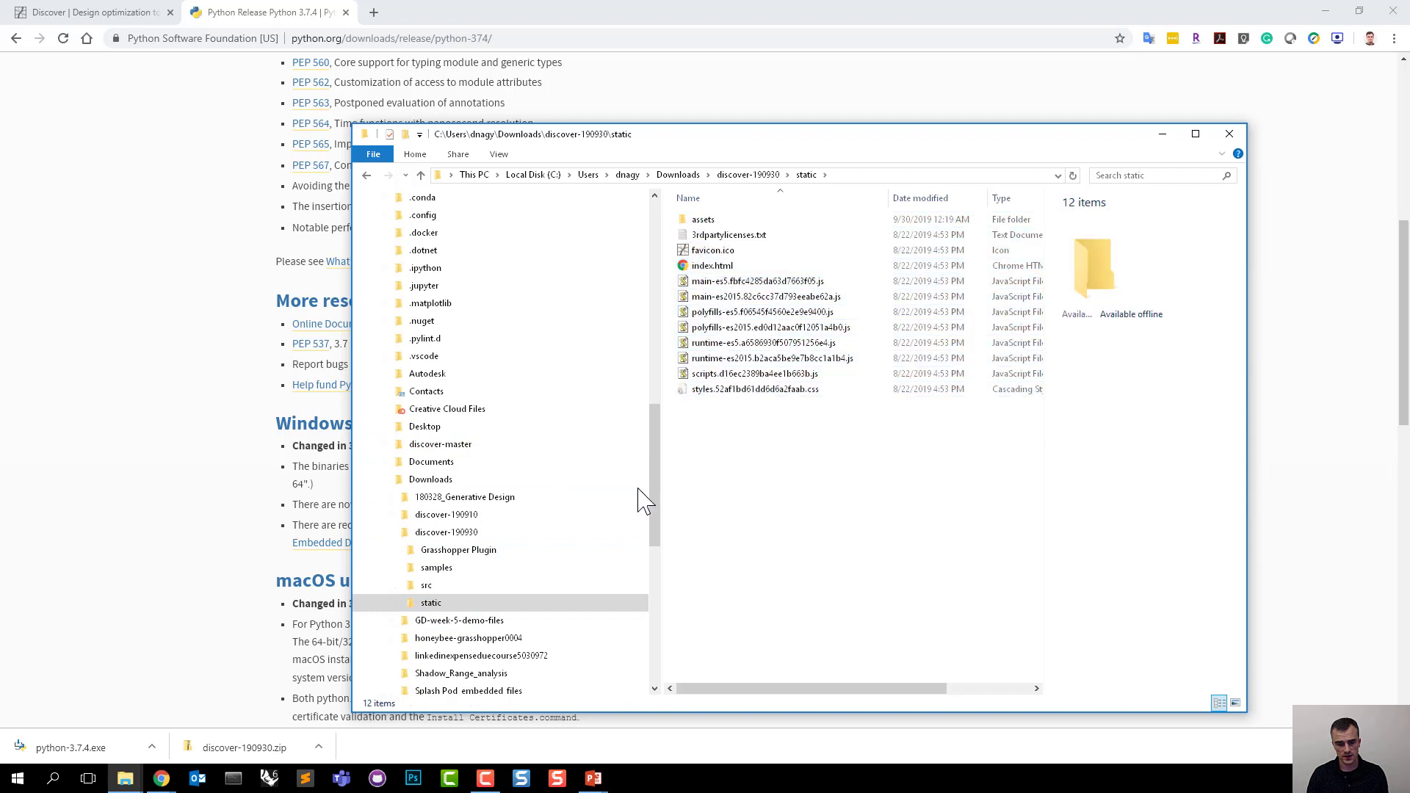
left_click(539, 533)
left_click(813, 417)
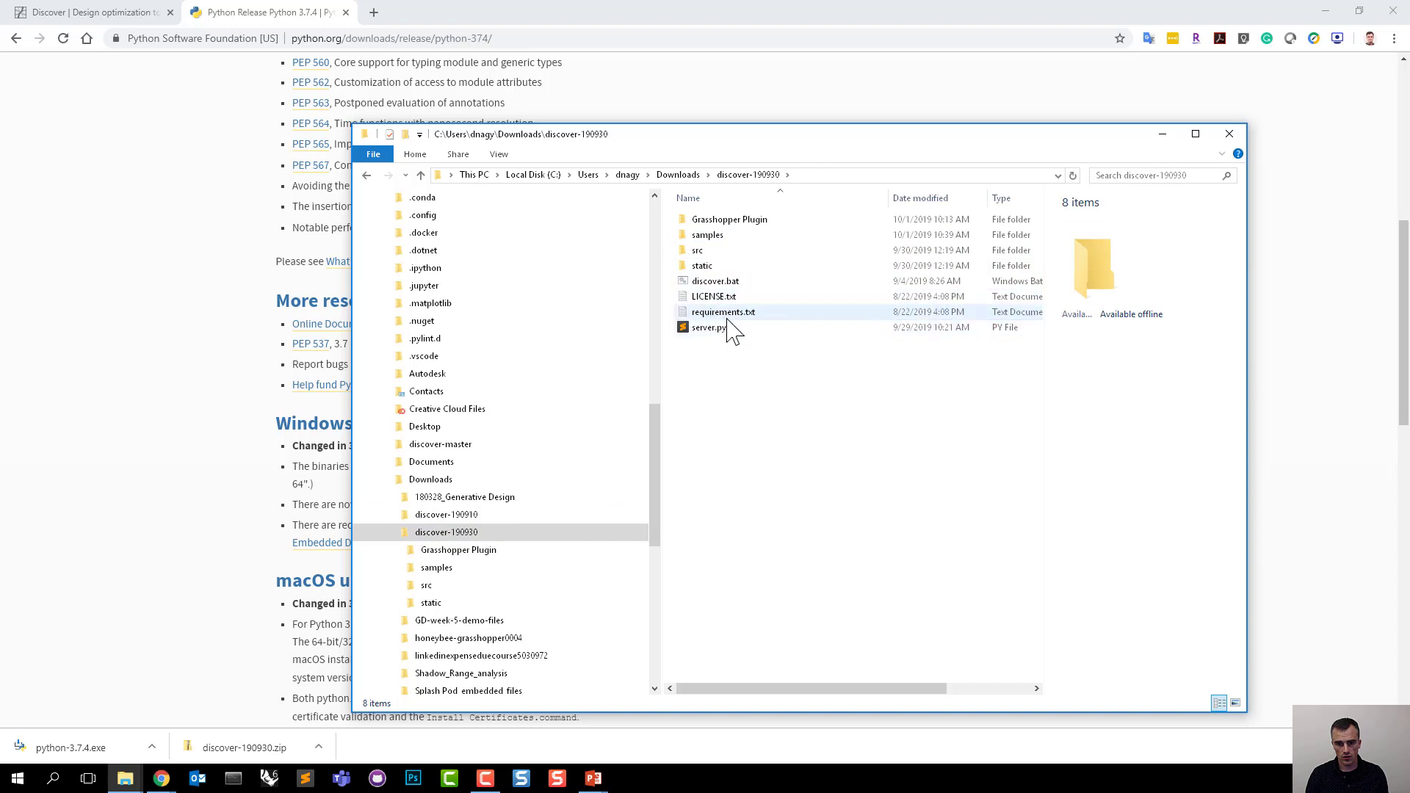
Run discover.bat from the discover-190930 folder to install Discover, and minimize the browser to uncover the installation console.
left_click(727, 282)
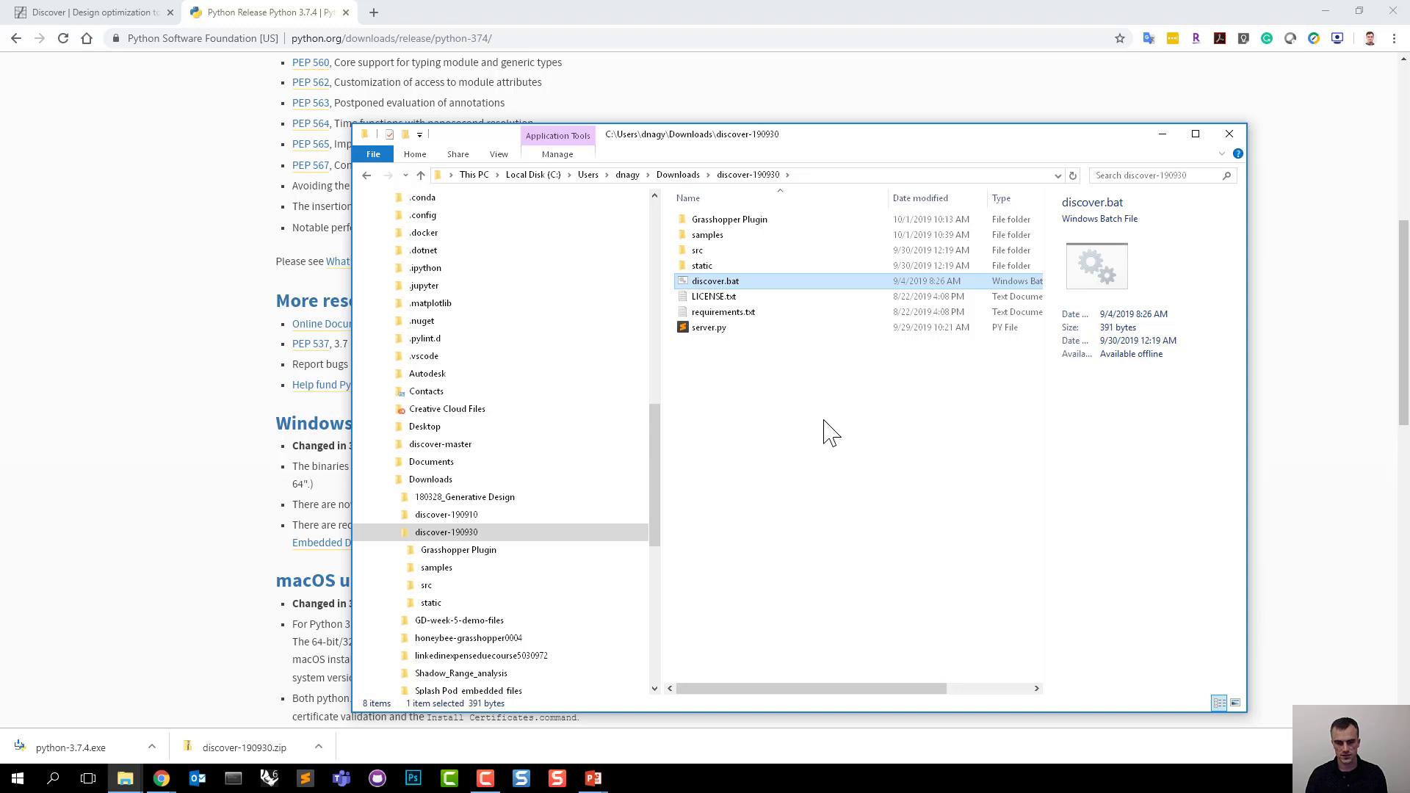
left_click(720, 297)
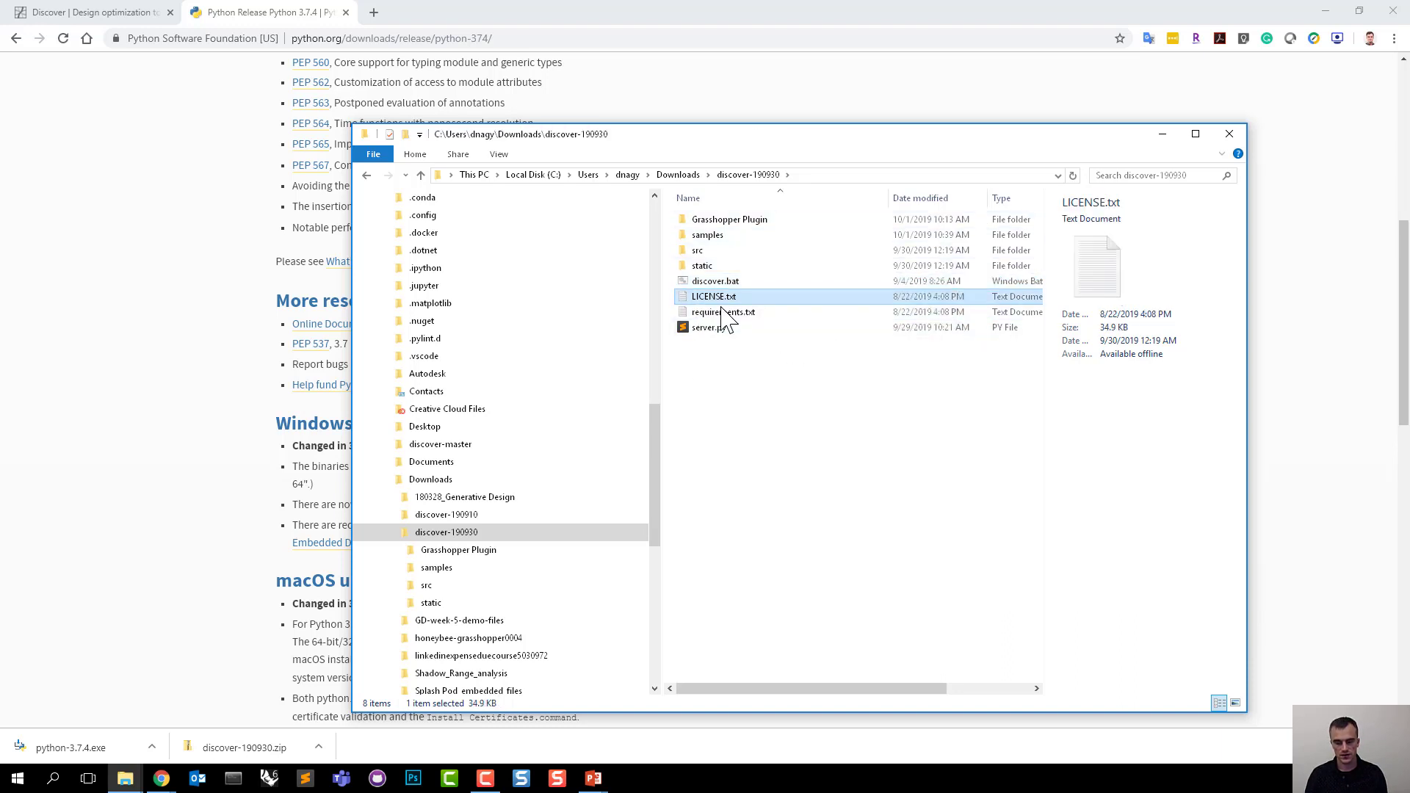
left_click(715, 285)
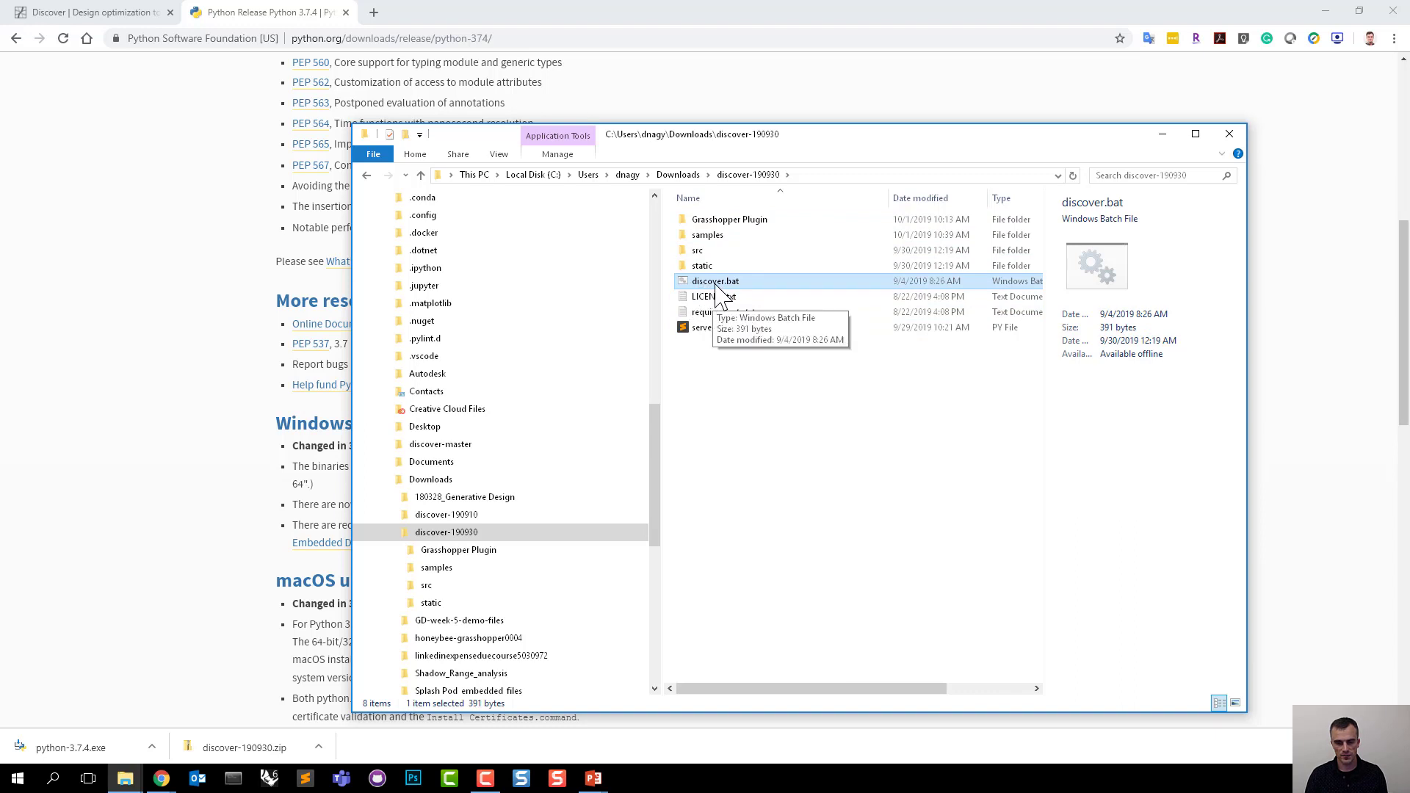
double_click(711, 287)
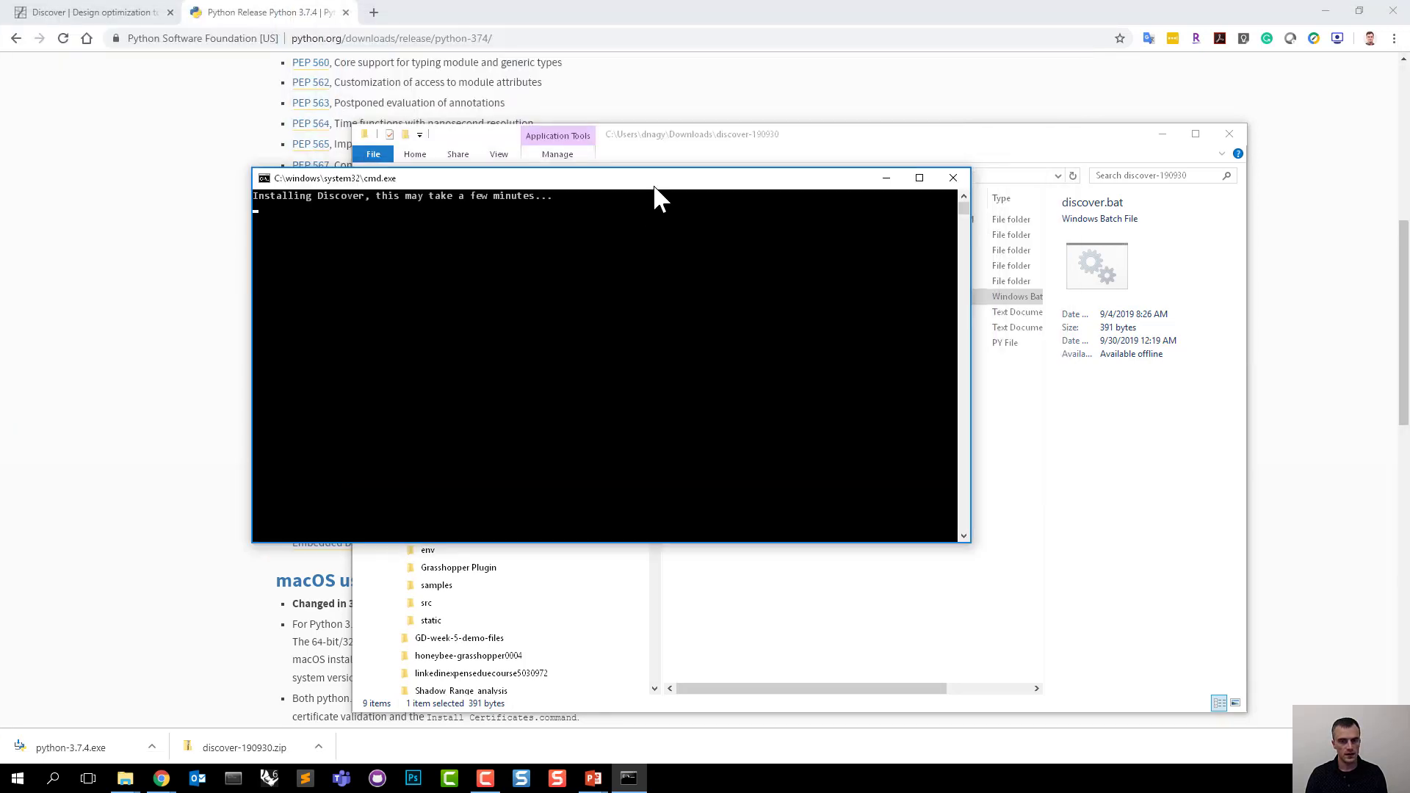
left_click_drag(655, 184, 674, 201)
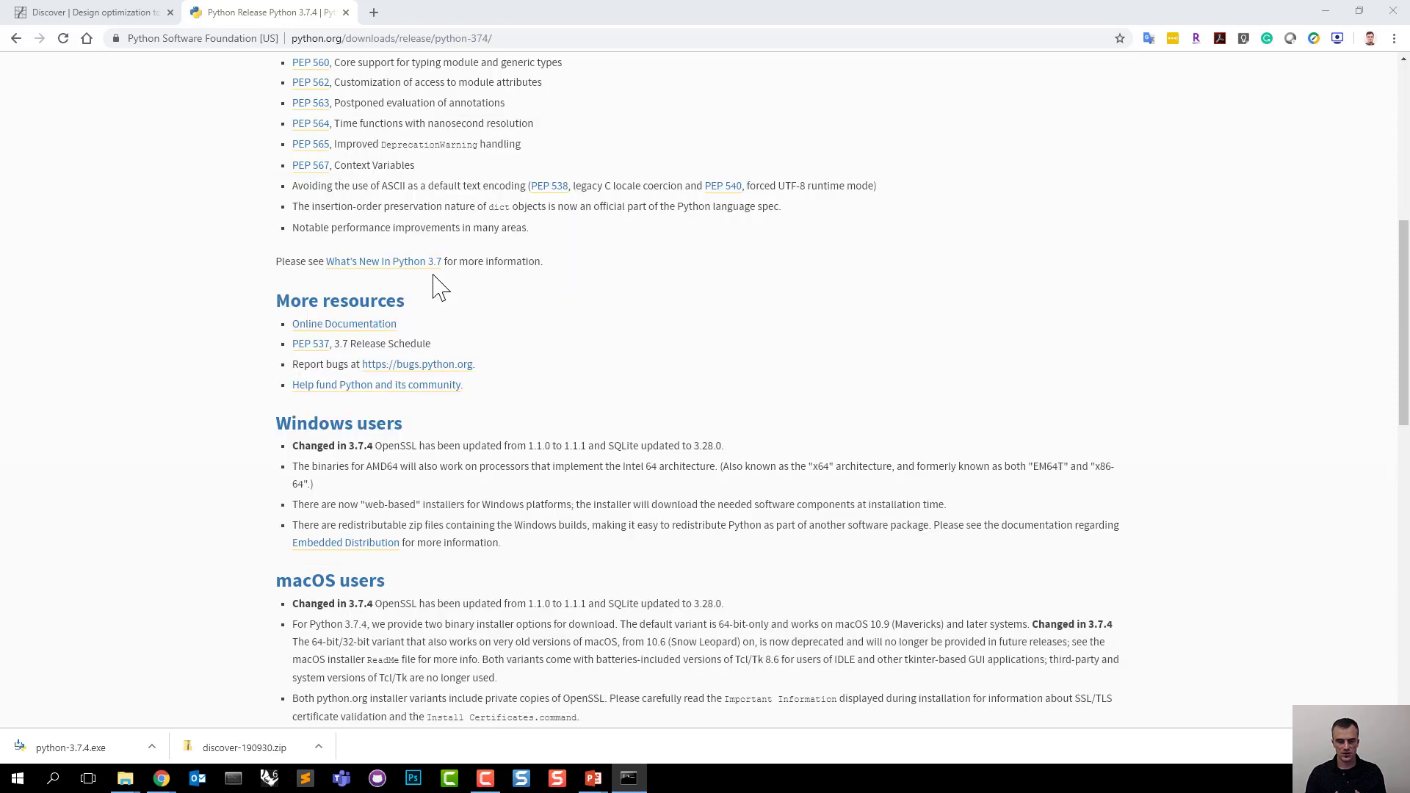
left_click(1325, 11)
left_click_drag(670, 197, 707, 178)
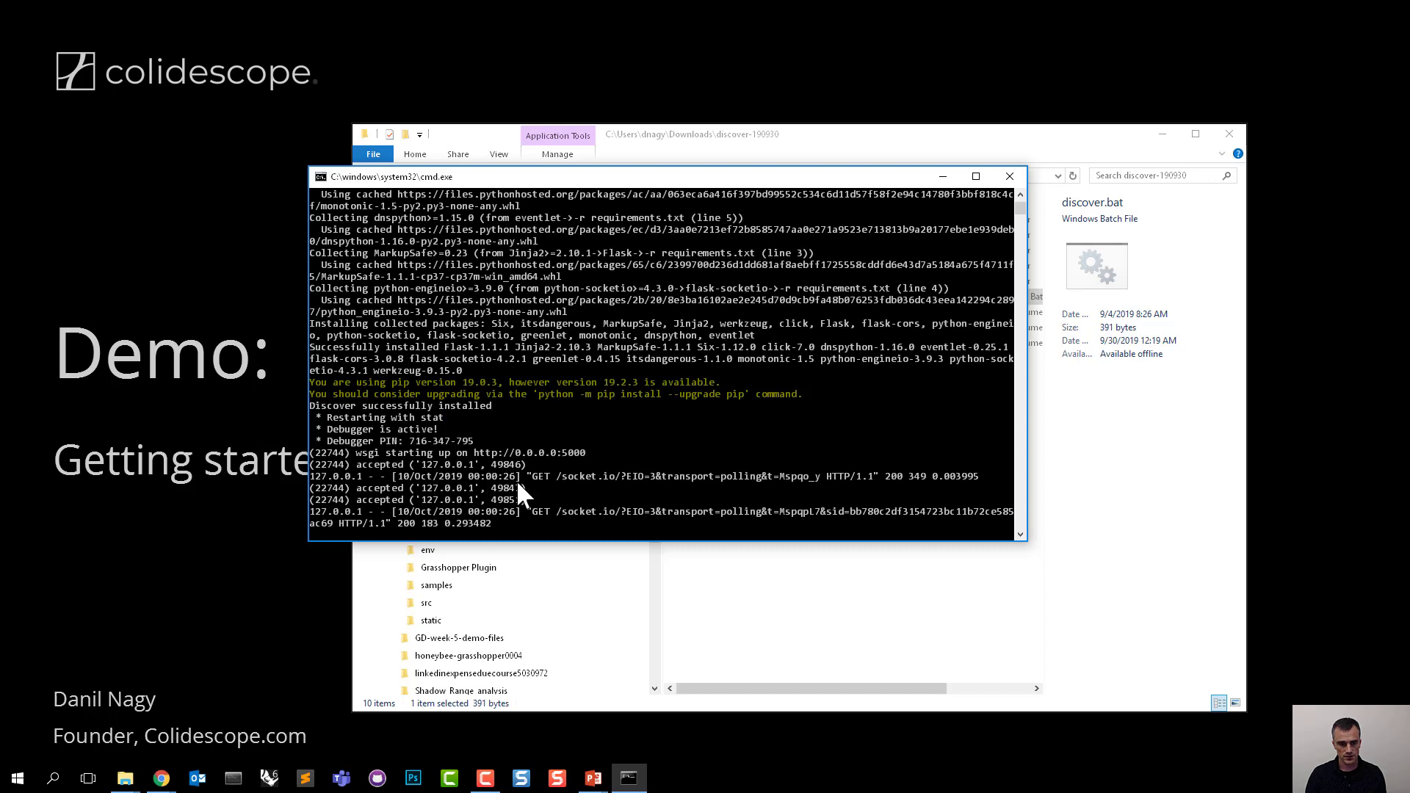
Switch to the Chrome window with Discover at localhost:5000 and close the two other tabs and the downloads bar.
left_click(220, 750)
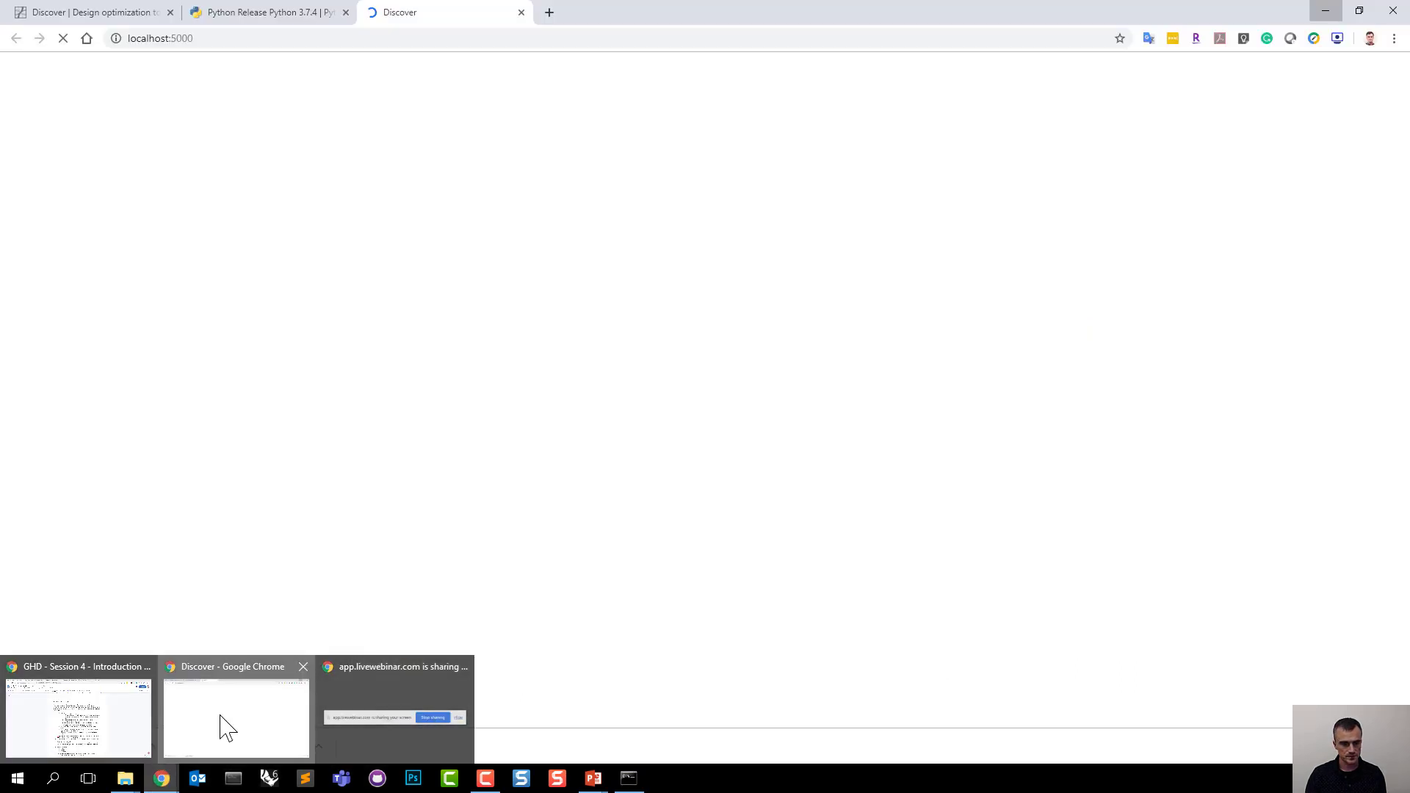
left_click(227, 727)
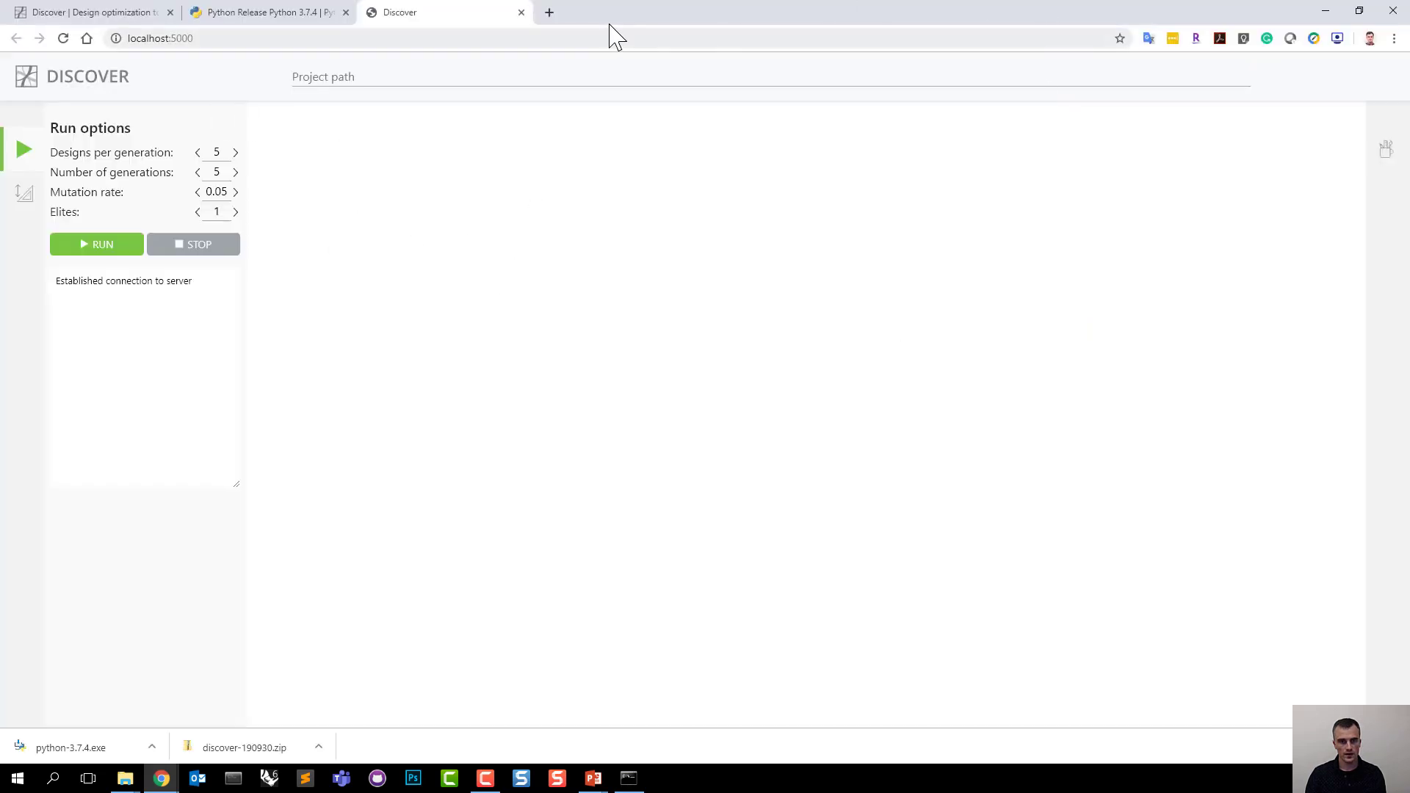
middle_click(213, 14)
middle_click(103, 16)
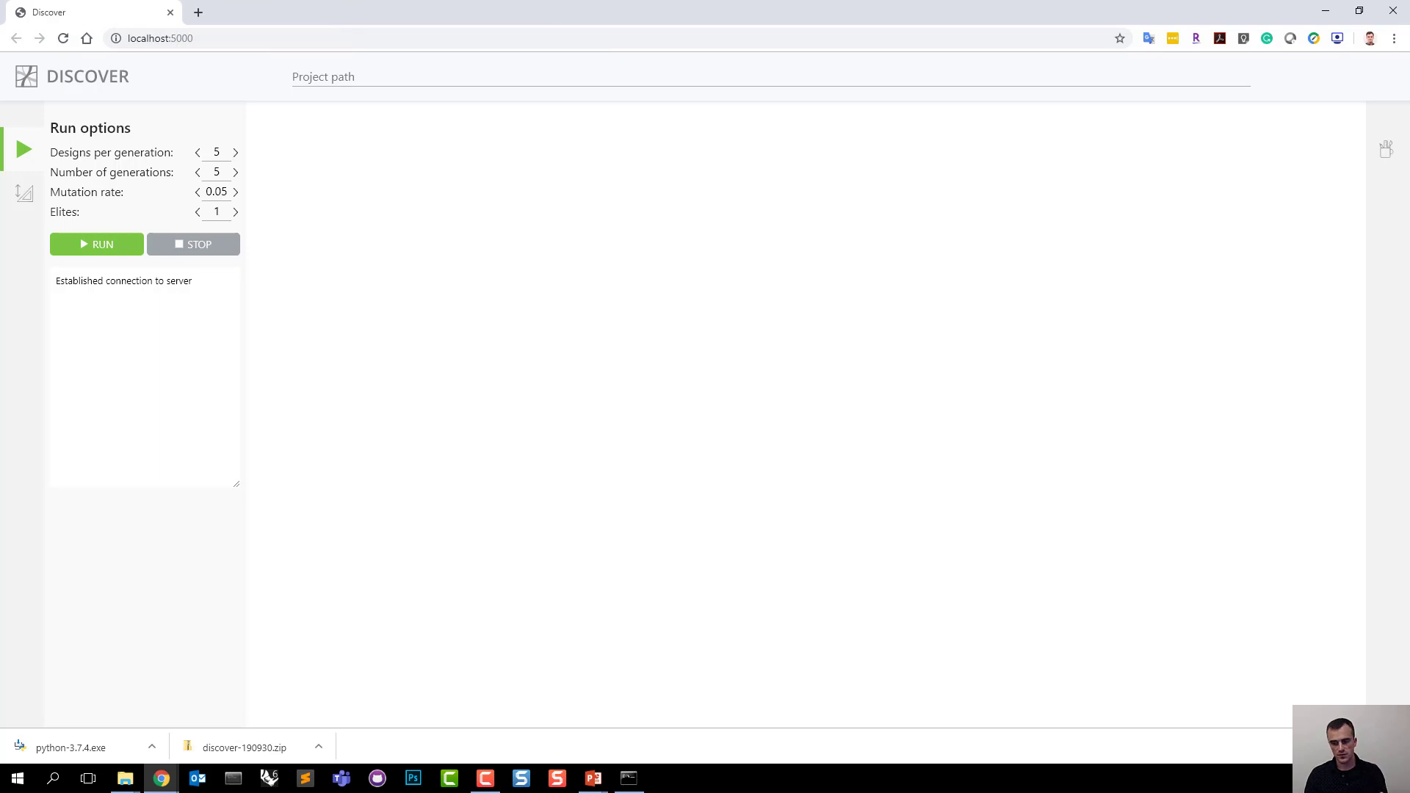
left_click(1394, 747)
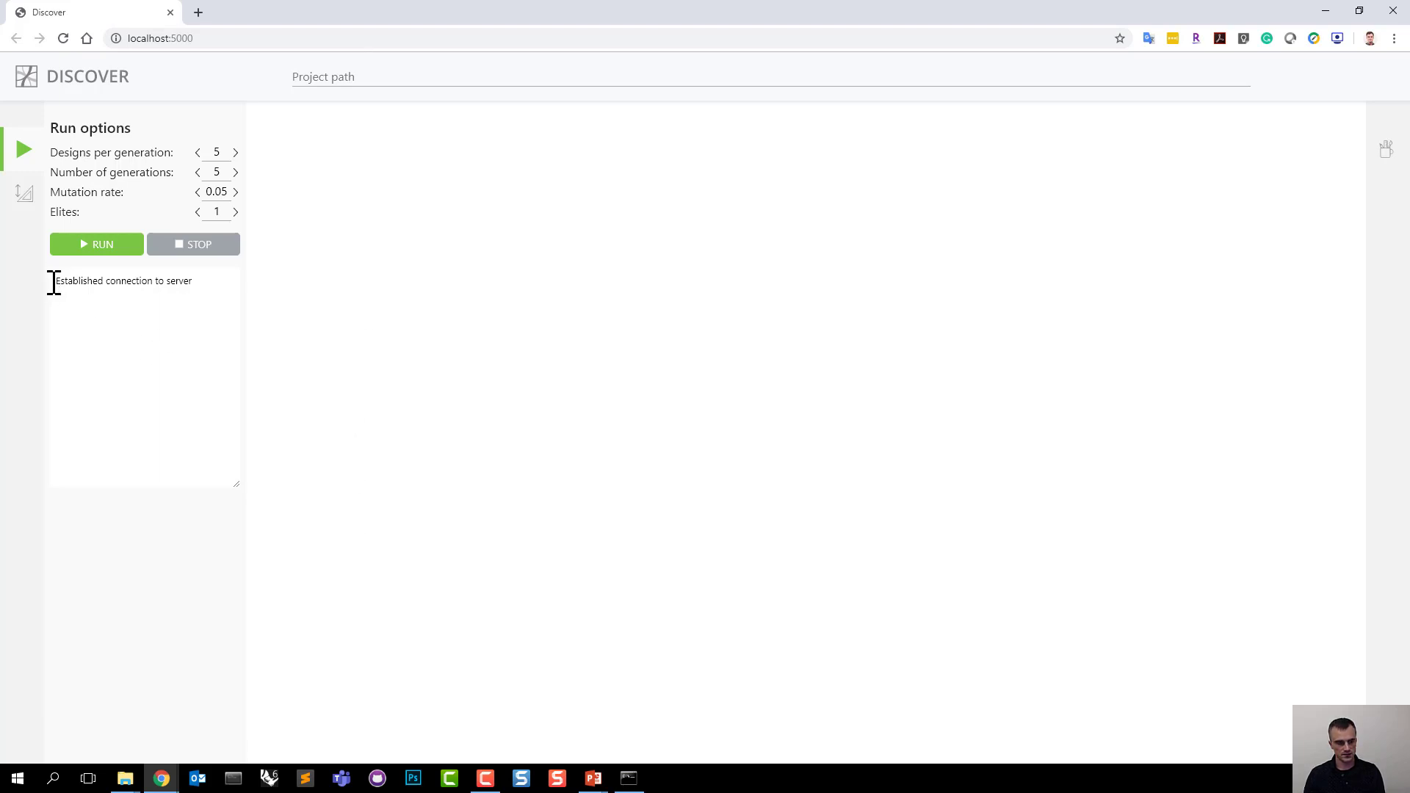
left_click_drag(54, 283, 220, 292)
left_click(200, 301)
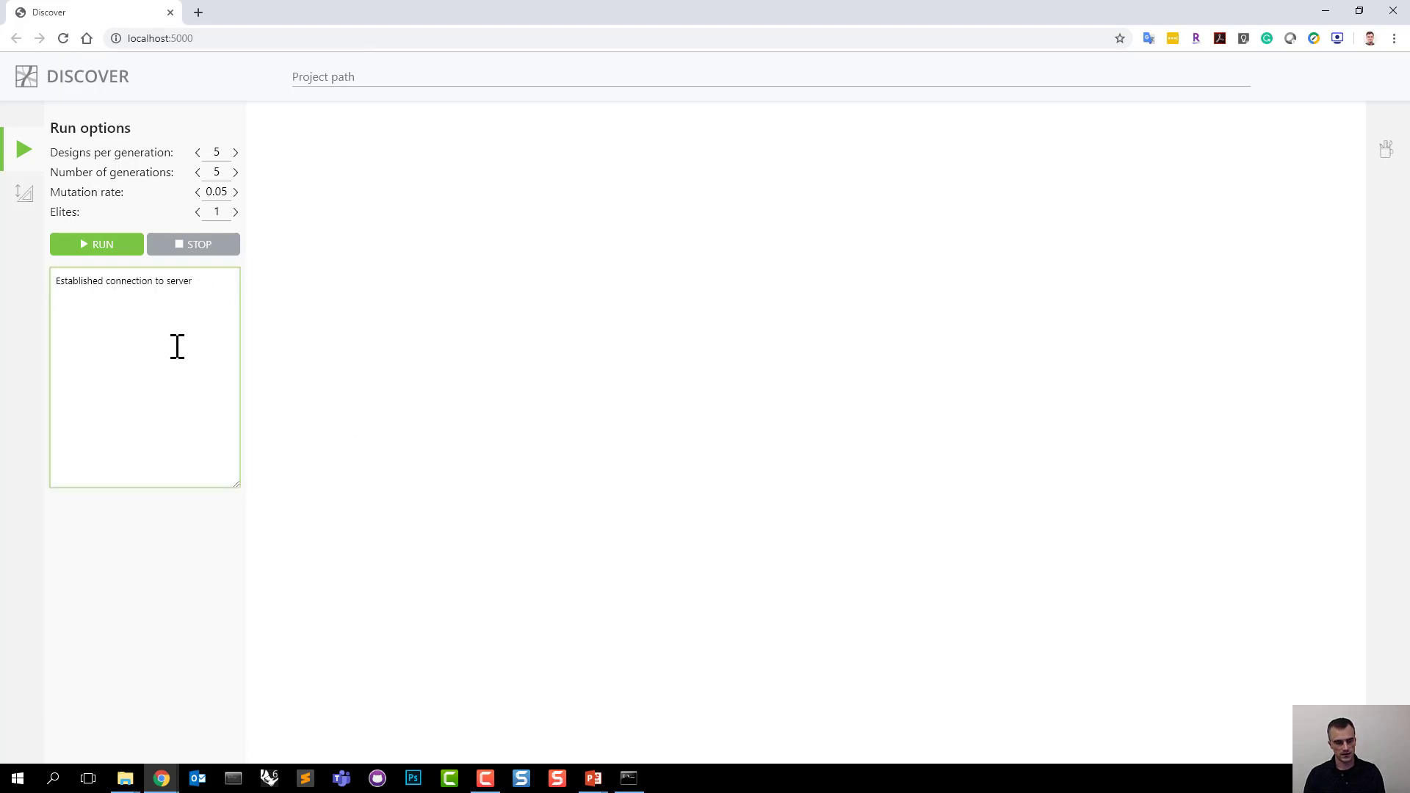
left_click(251, 636)
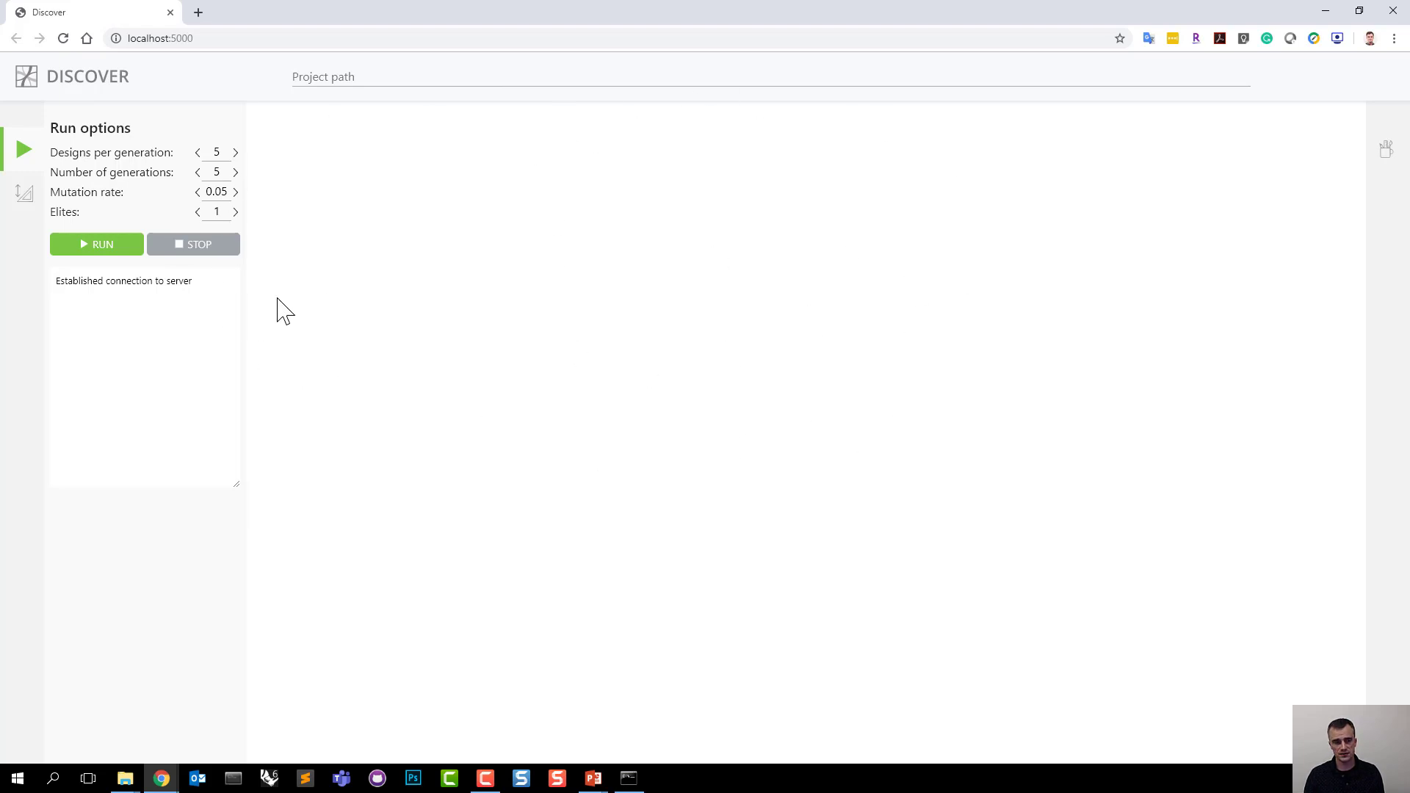
Stop the Discover server by terminating the batch job in its console, and reload the localhost:5000 page.
left_click(629, 778)
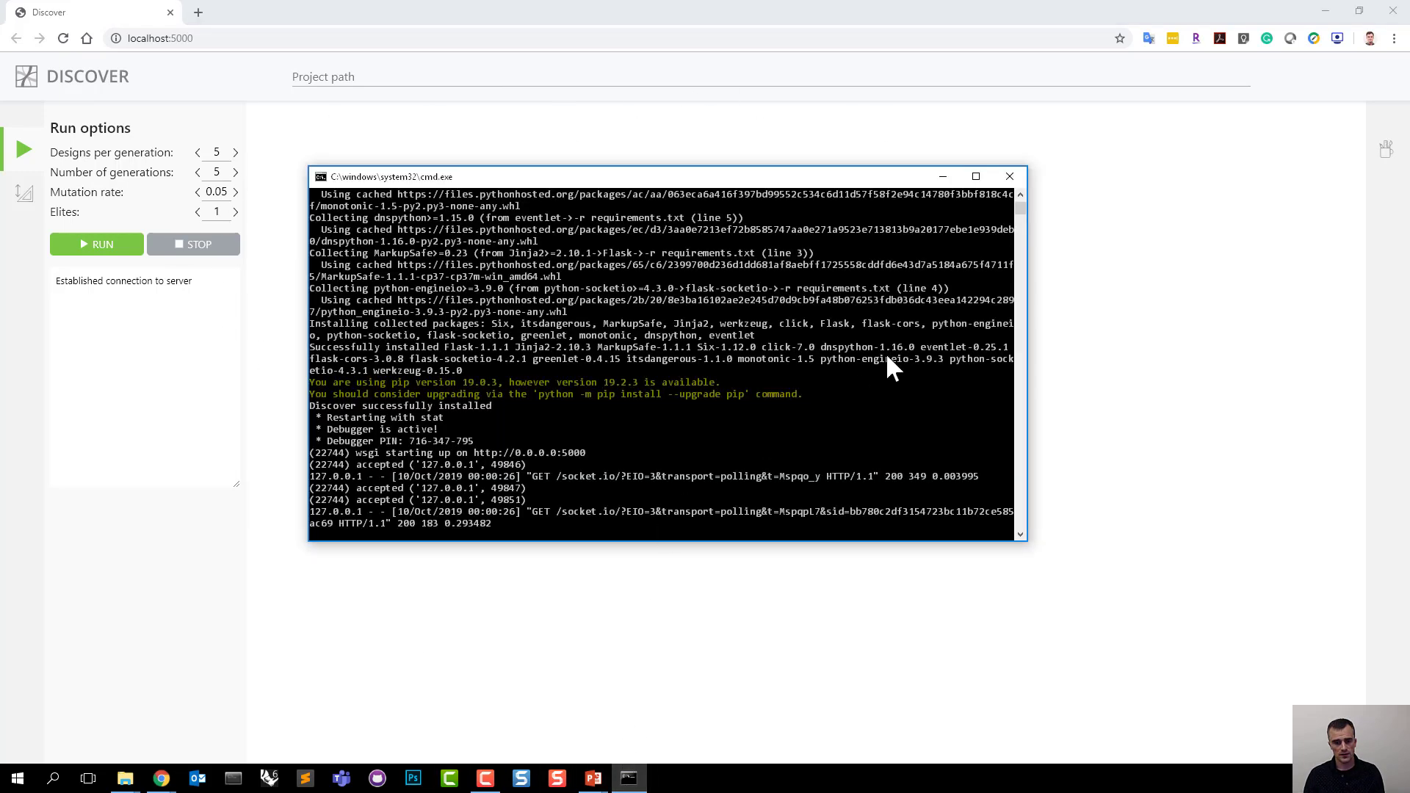
left_click_drag(756, 178, 816, 258)
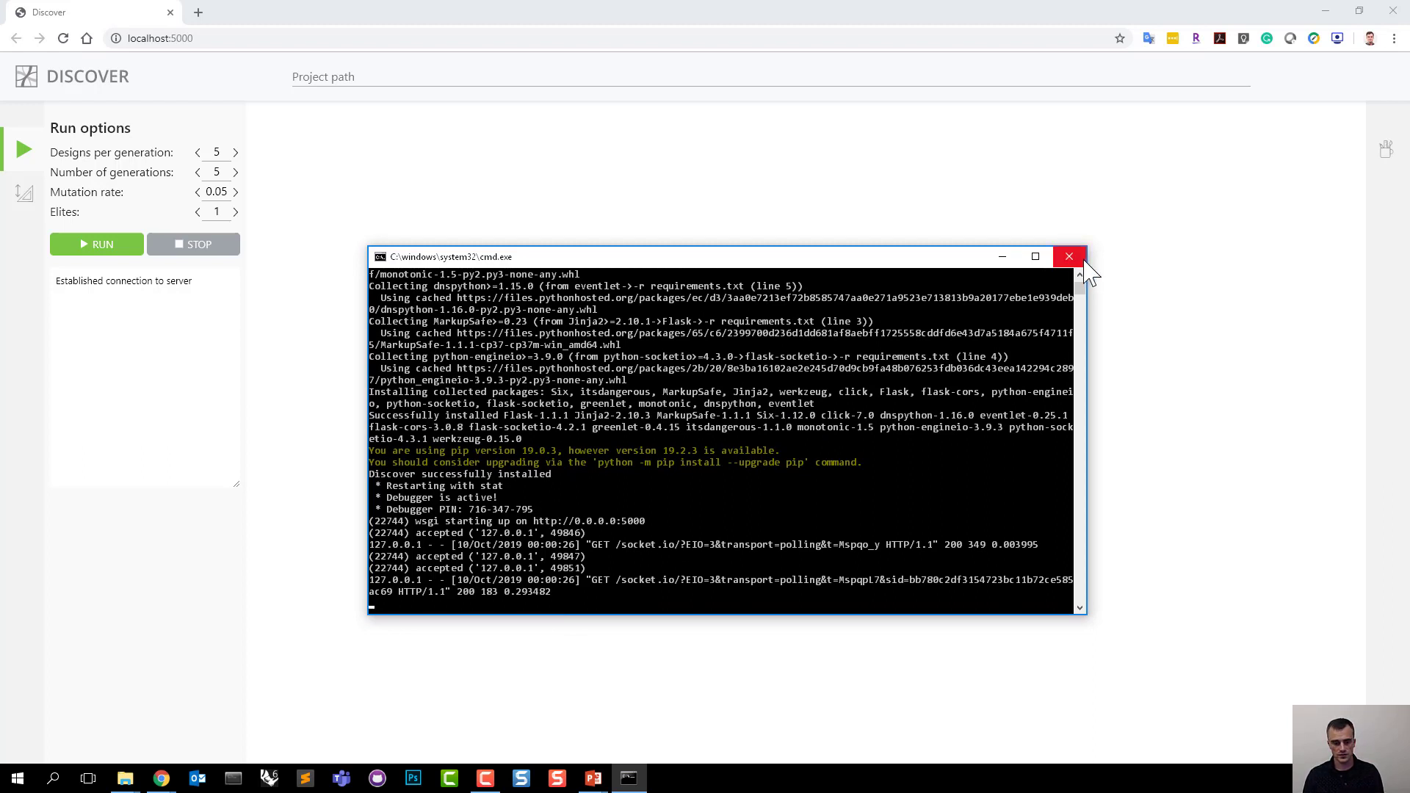
left_click_drag(959, 260, 967, 247)
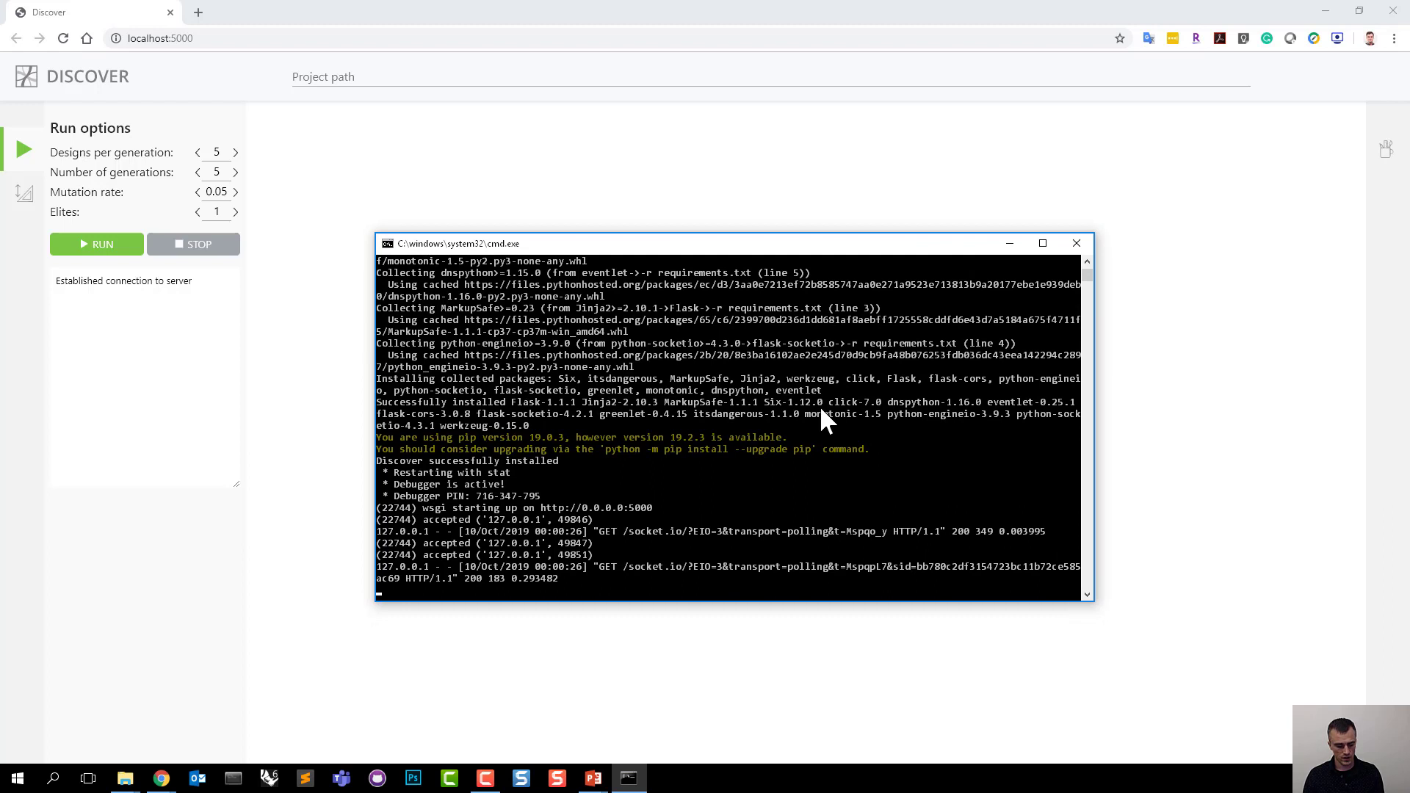
key("ctrl+c")
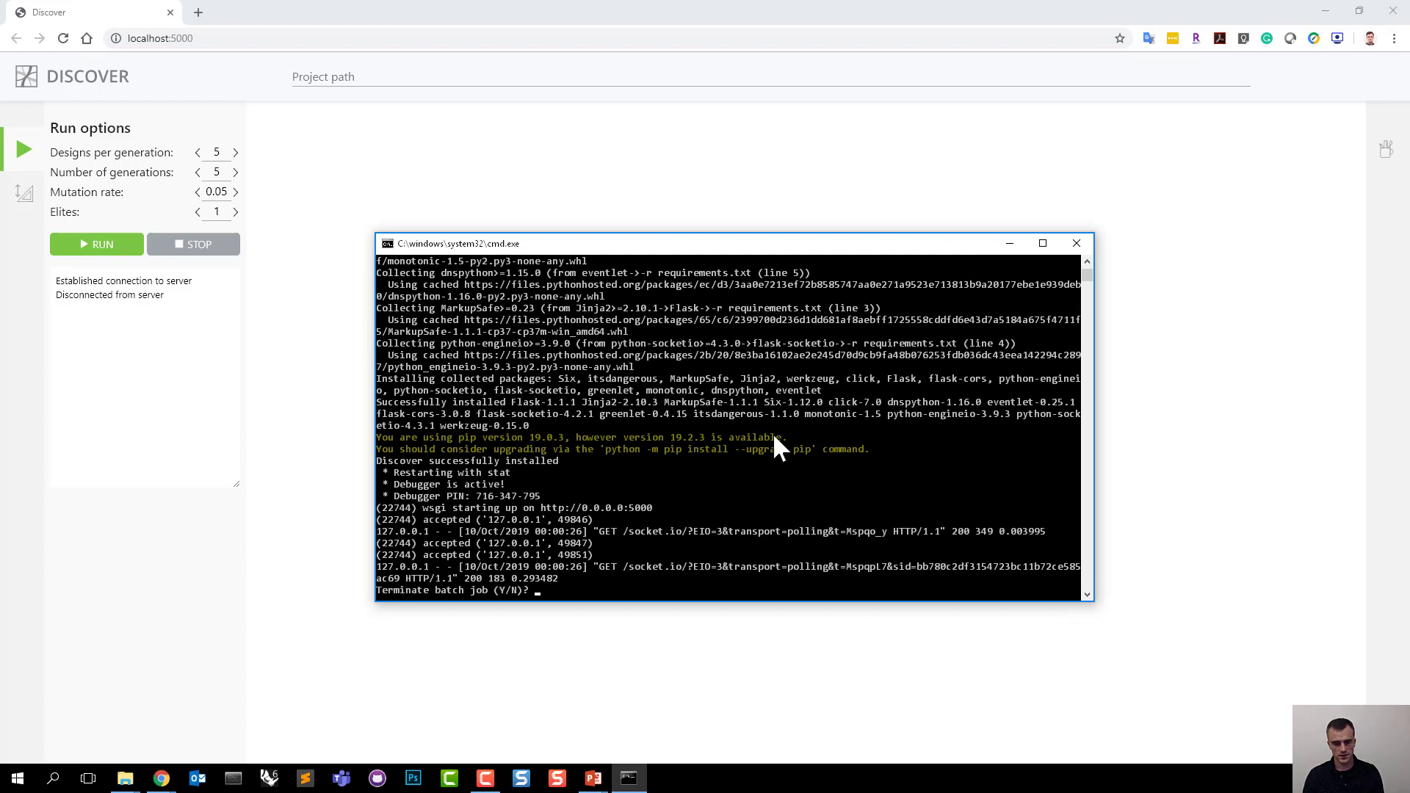
type("y")
key("Return")
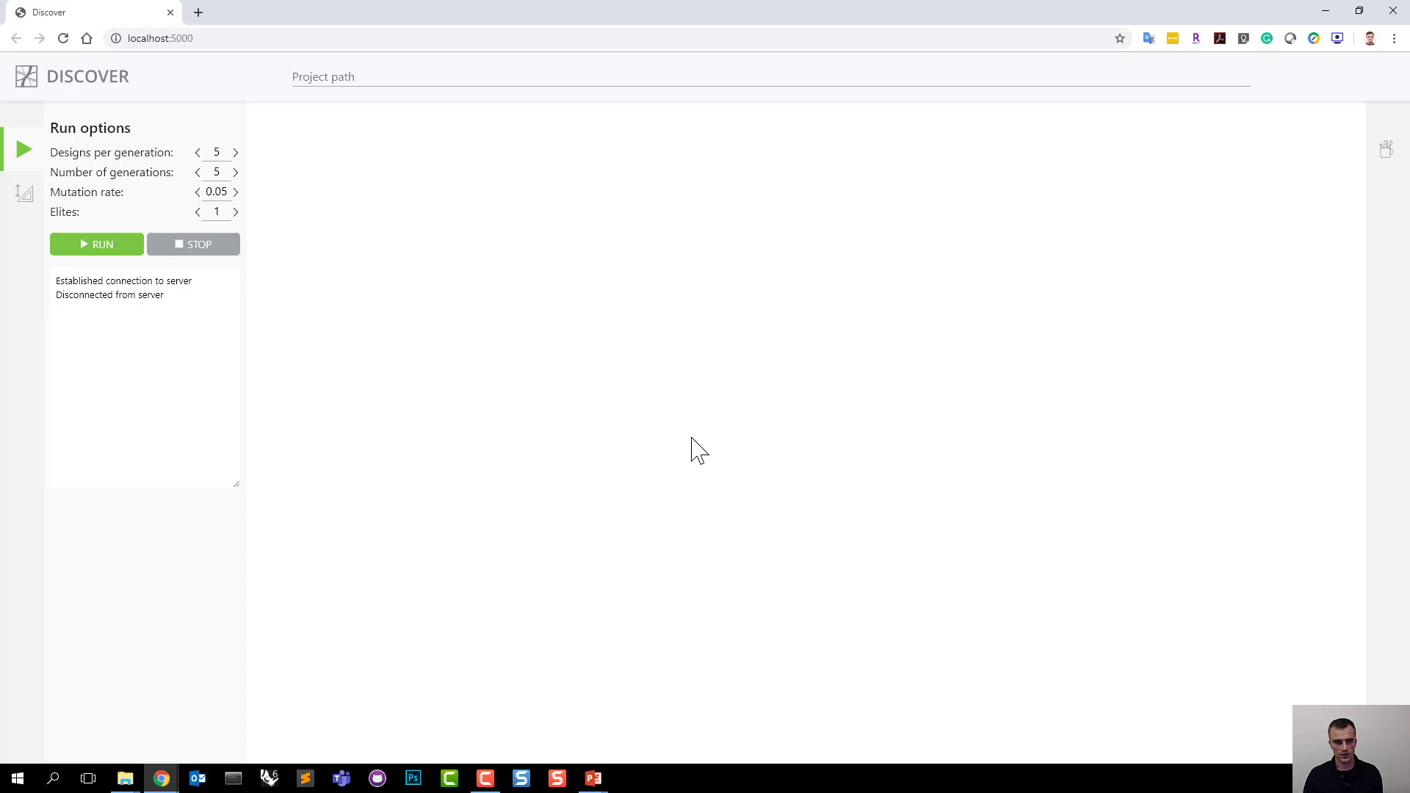
left_click(63, 40)
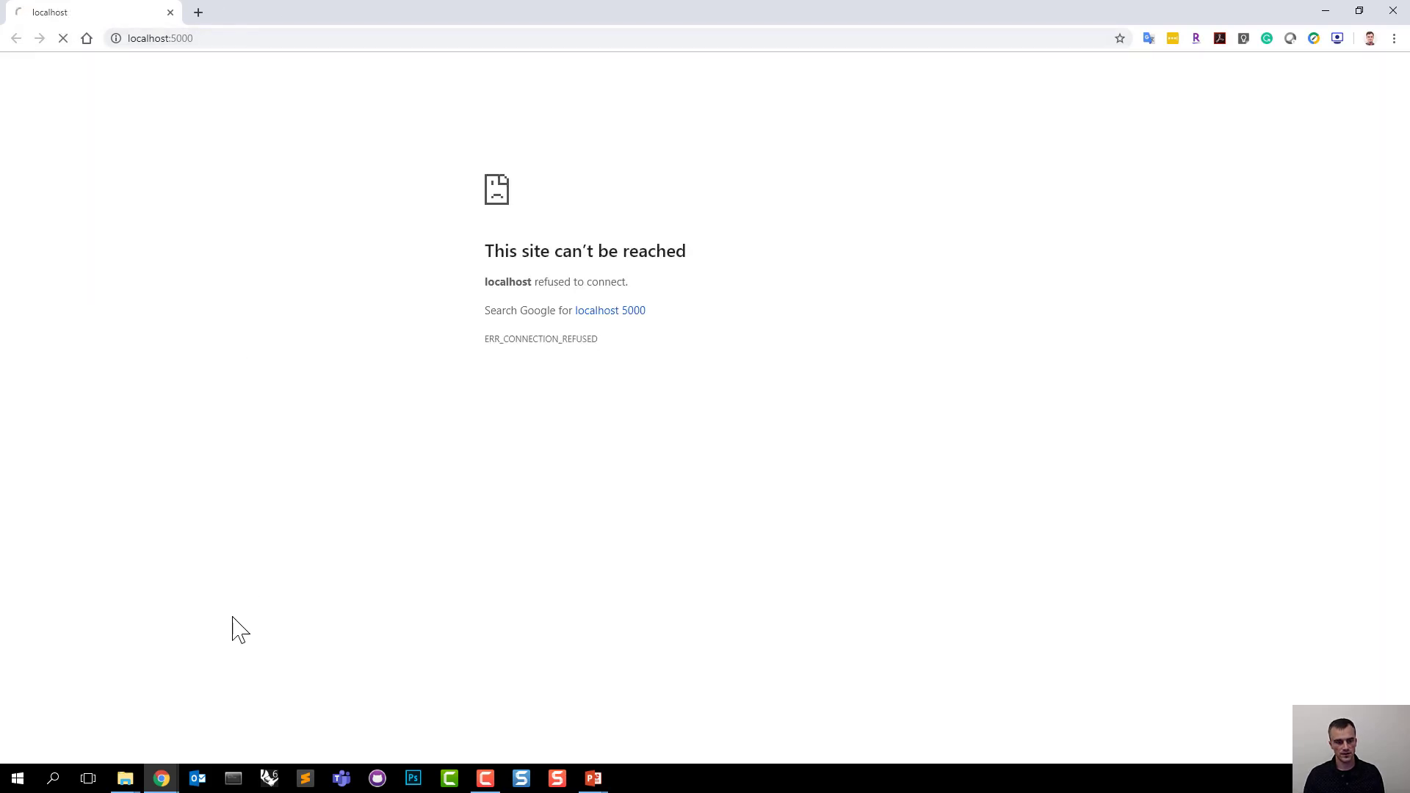
Restart Discover by running discover.bat from the discover-190930 folder, and close the old localhost browser tab.
mouse_move(125, 777)
left_click(224, 729)
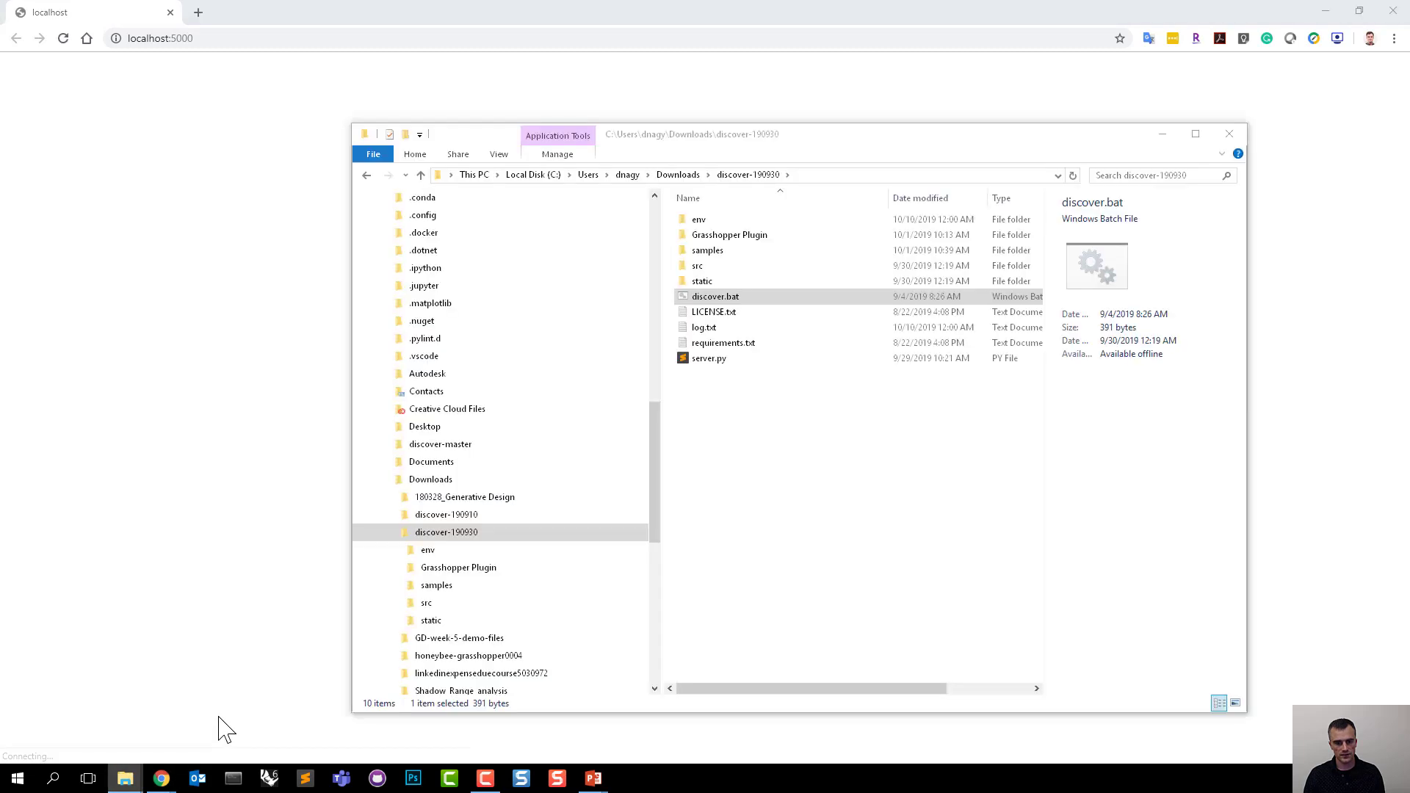
double_click(724, 299)
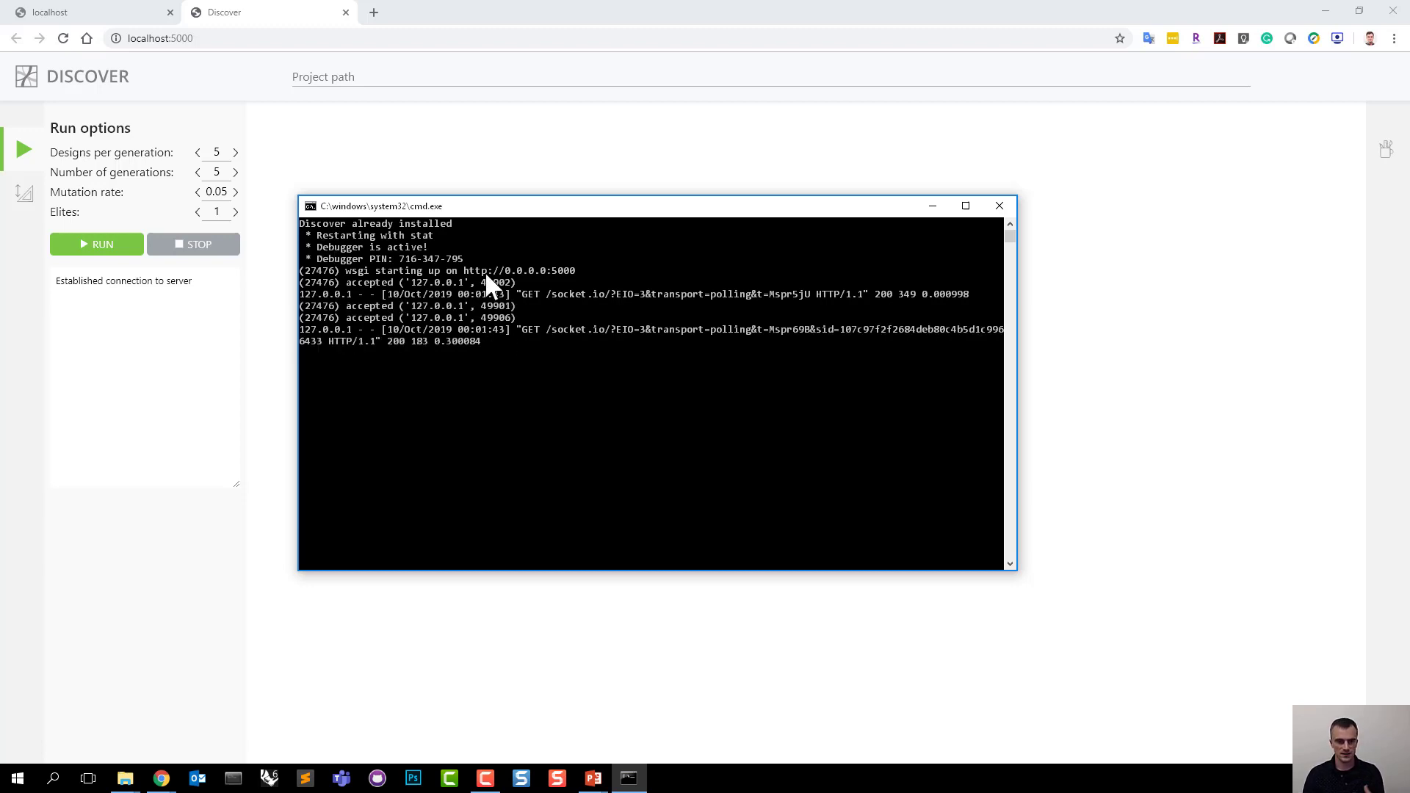
left_click(235, 564)
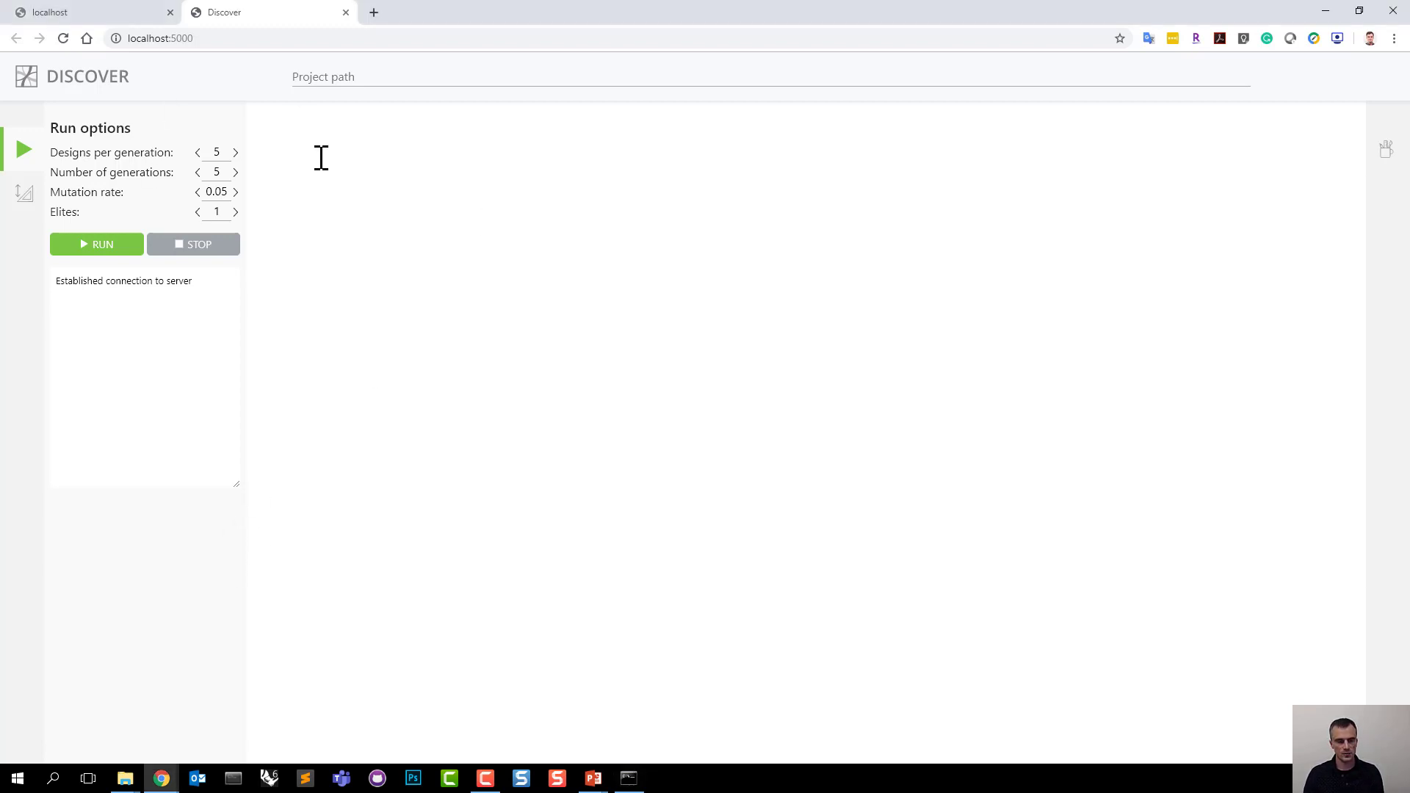
middle_click(111, 18)
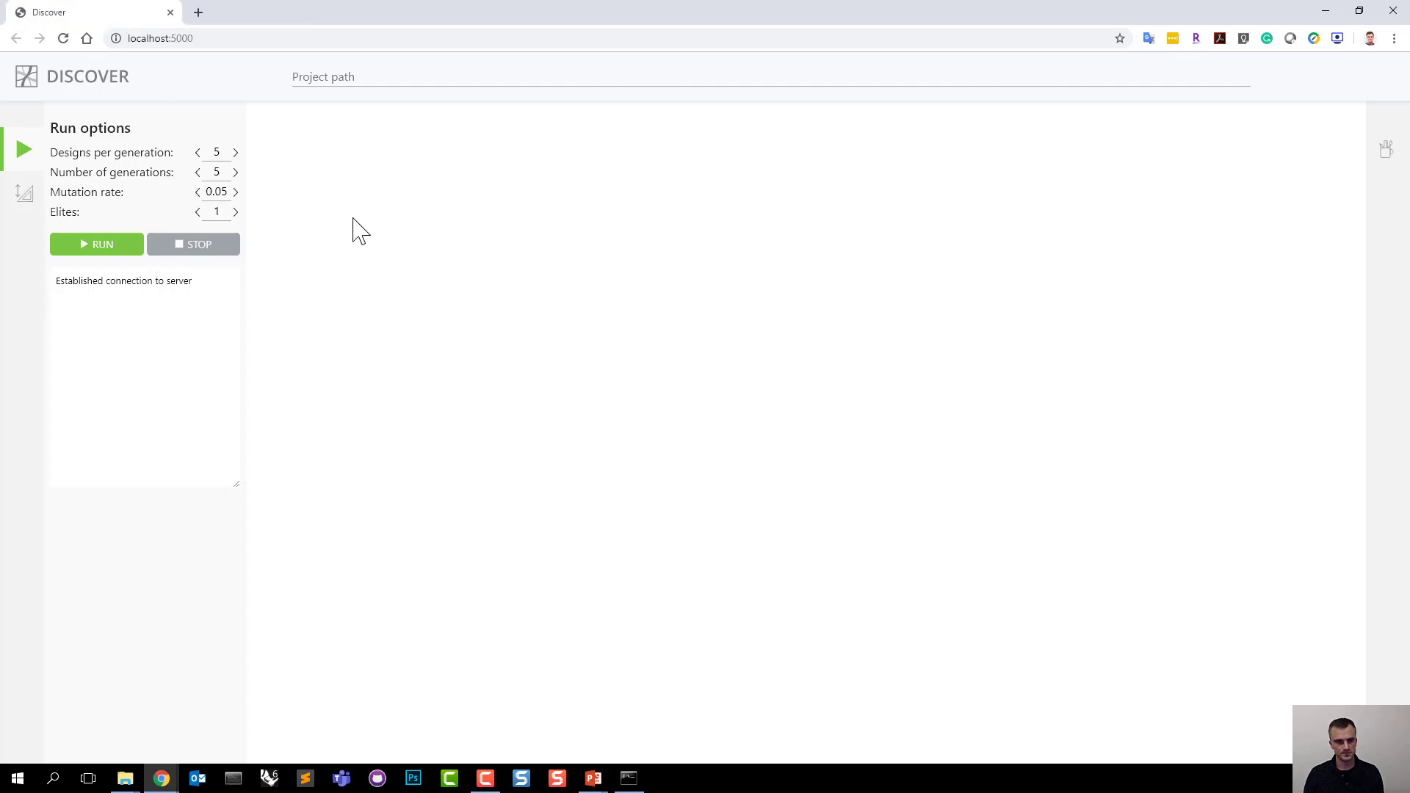
Minimize the browser, open the Grasshopper Plugin folder inside discover-190930 and select Discover-190930.gha.
left_click(1328, 12)
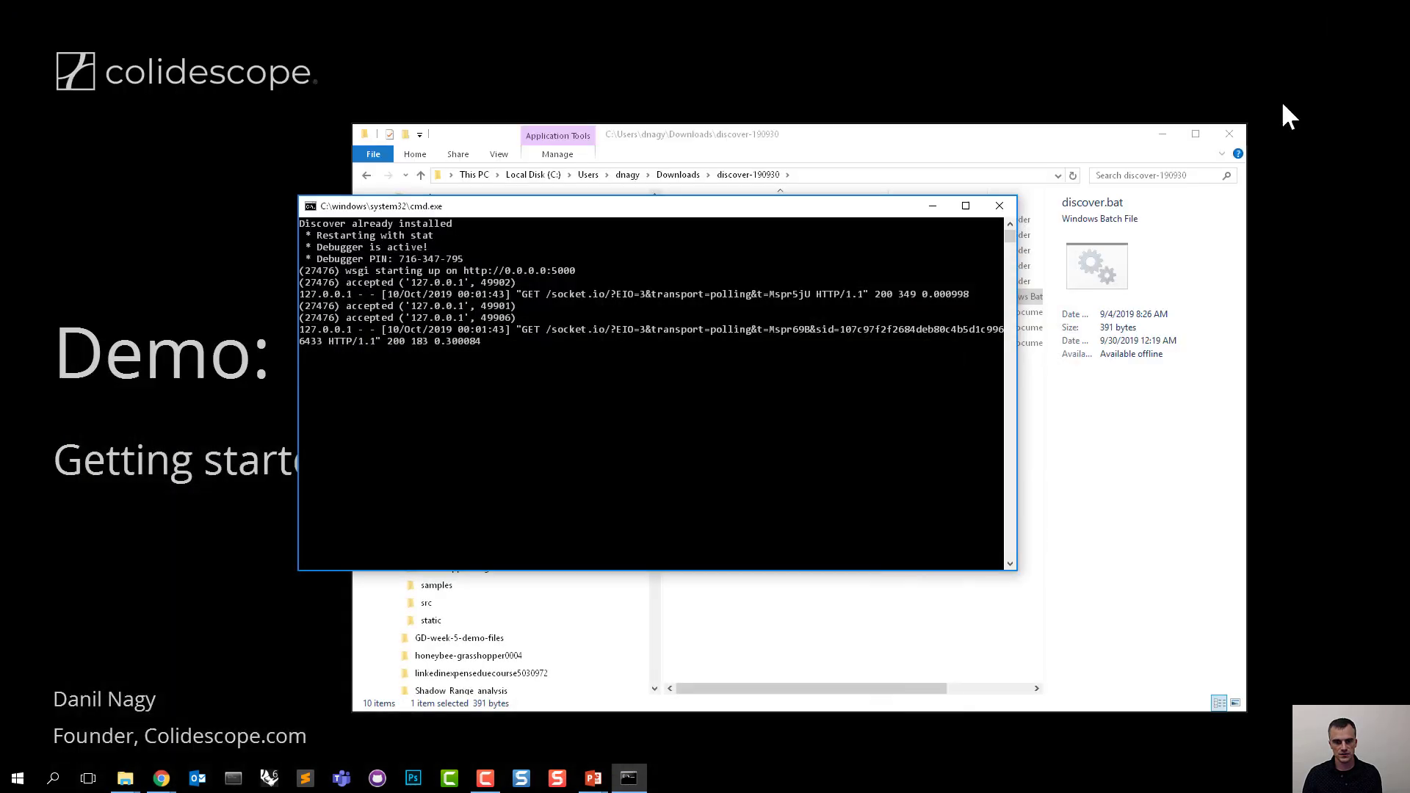
left_click_drag(927, 133, 644, 110)
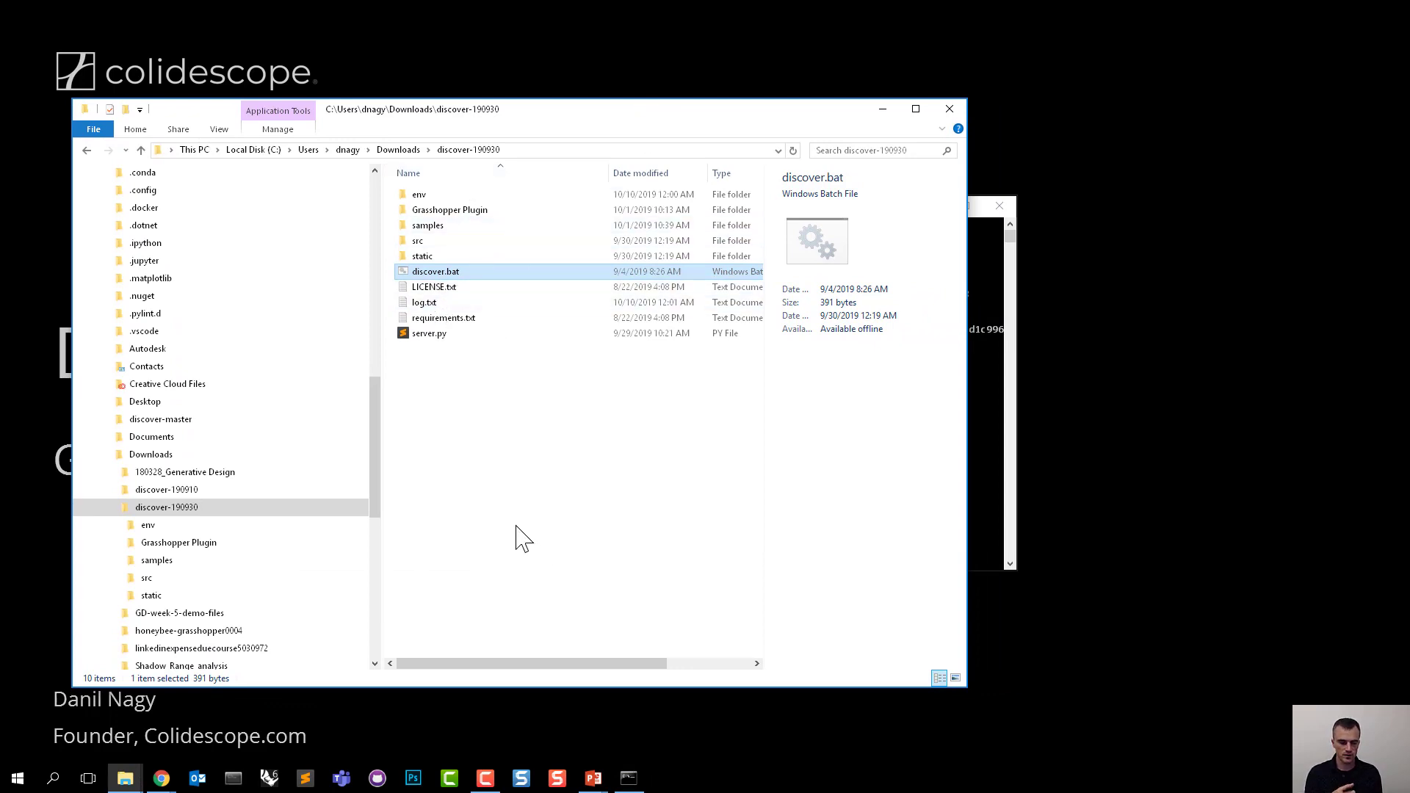
left_click(482, 442)
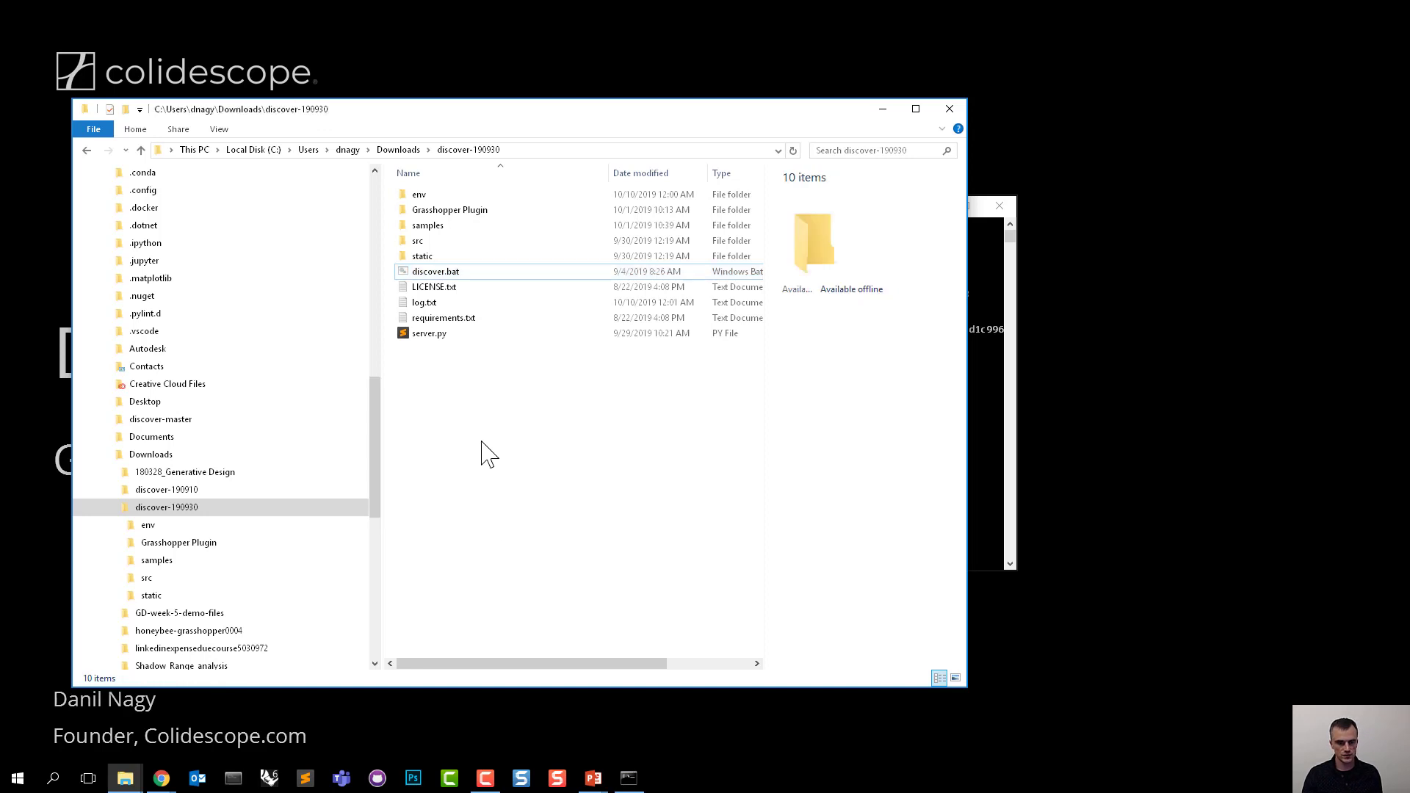
double_click(454, 212)
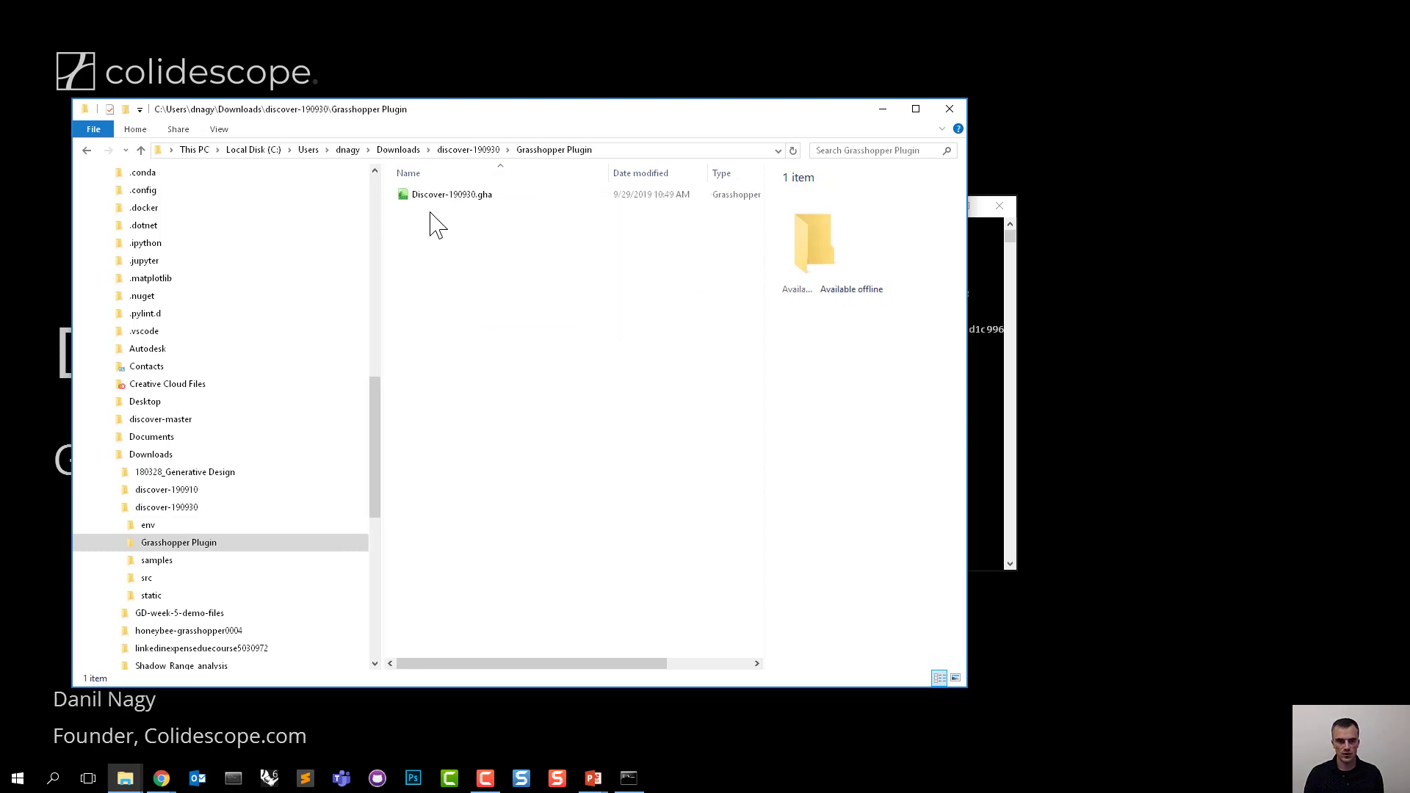
left_click(227, 508)
left_click(218, 549)
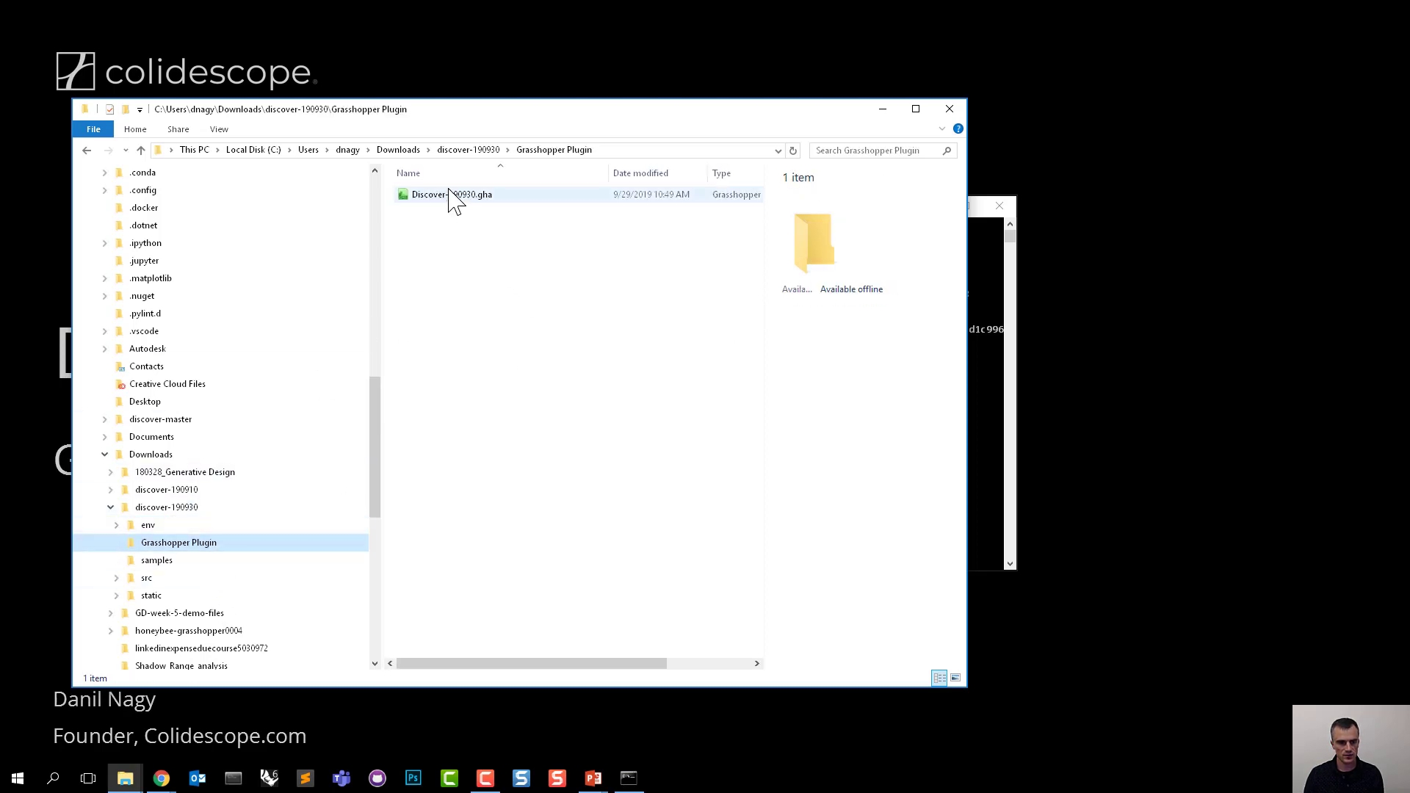
left_click(426, 196)
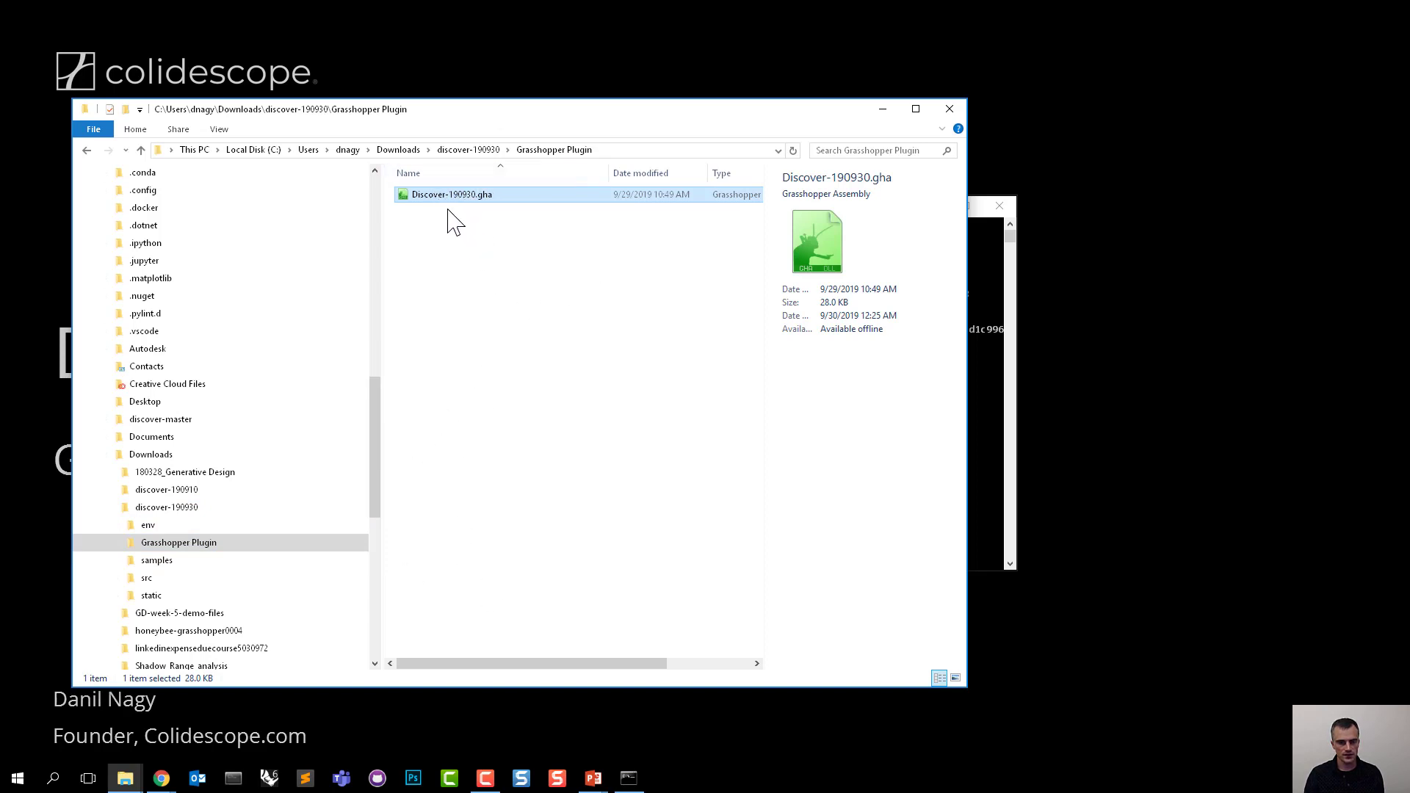
left_click_drag(448, 199, 459, 222)
Launch Rhino with Grasshopper and snap the Rhino window to the right half of the screen.
left_click(269, 779)
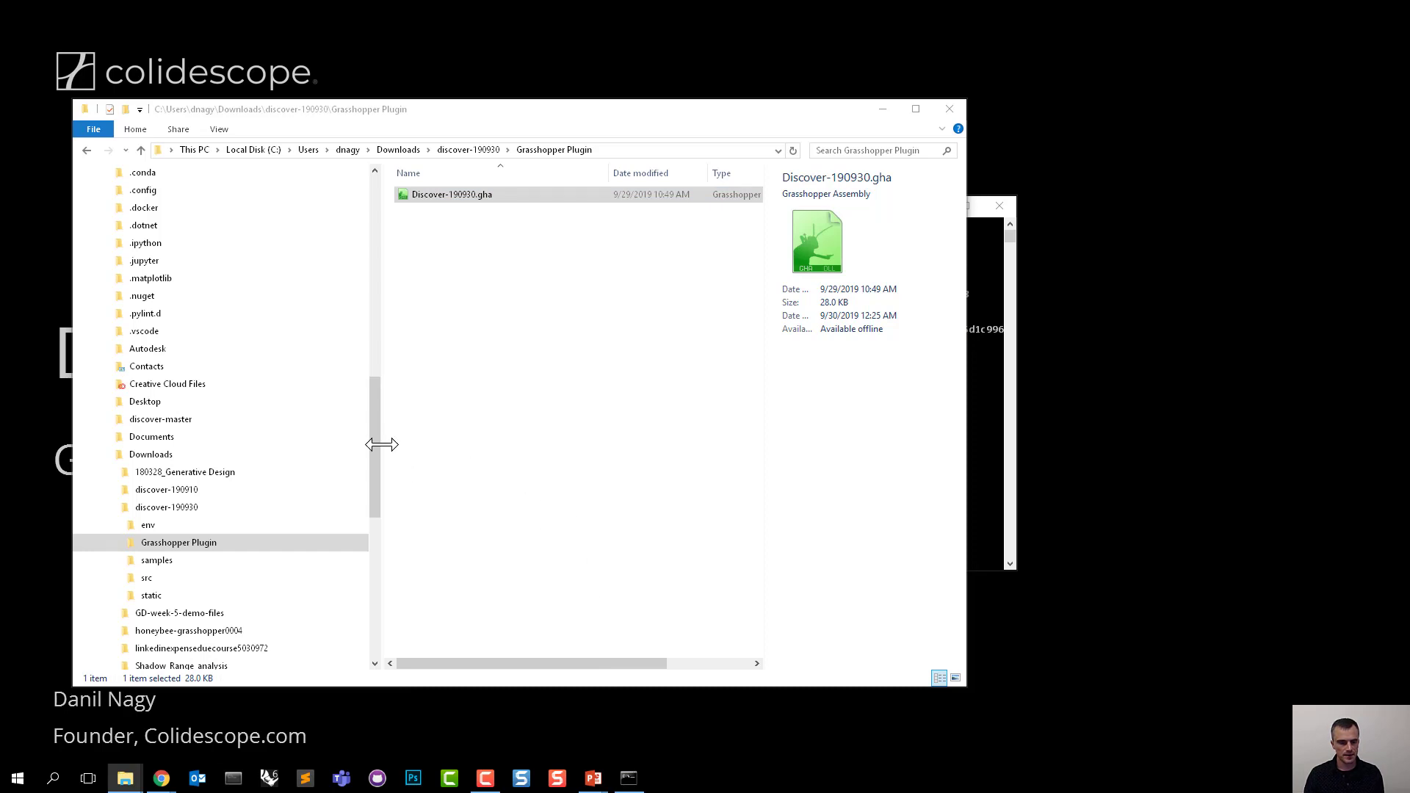
left_click(383, 486)
scroll(379, 482, "down", 2)
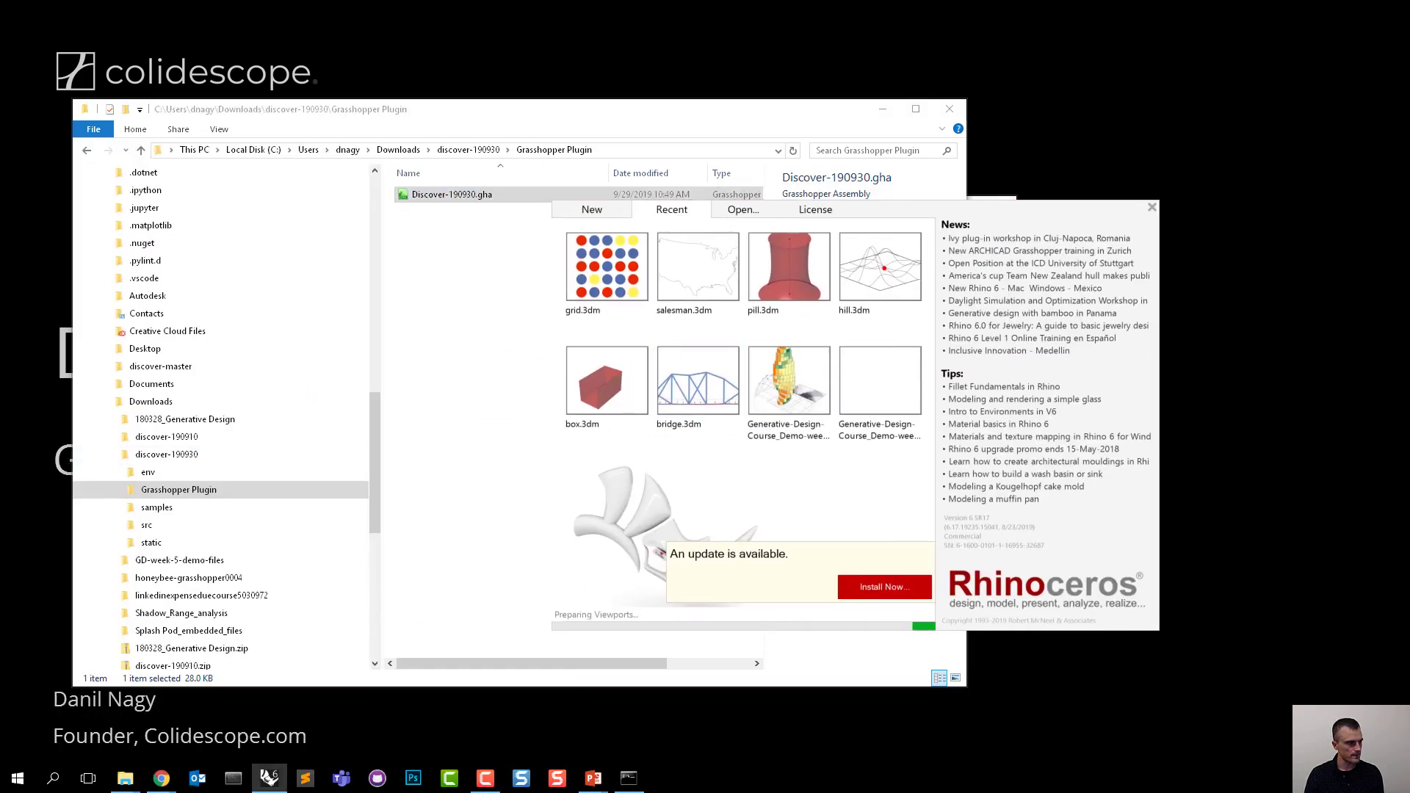
key("super+Right")
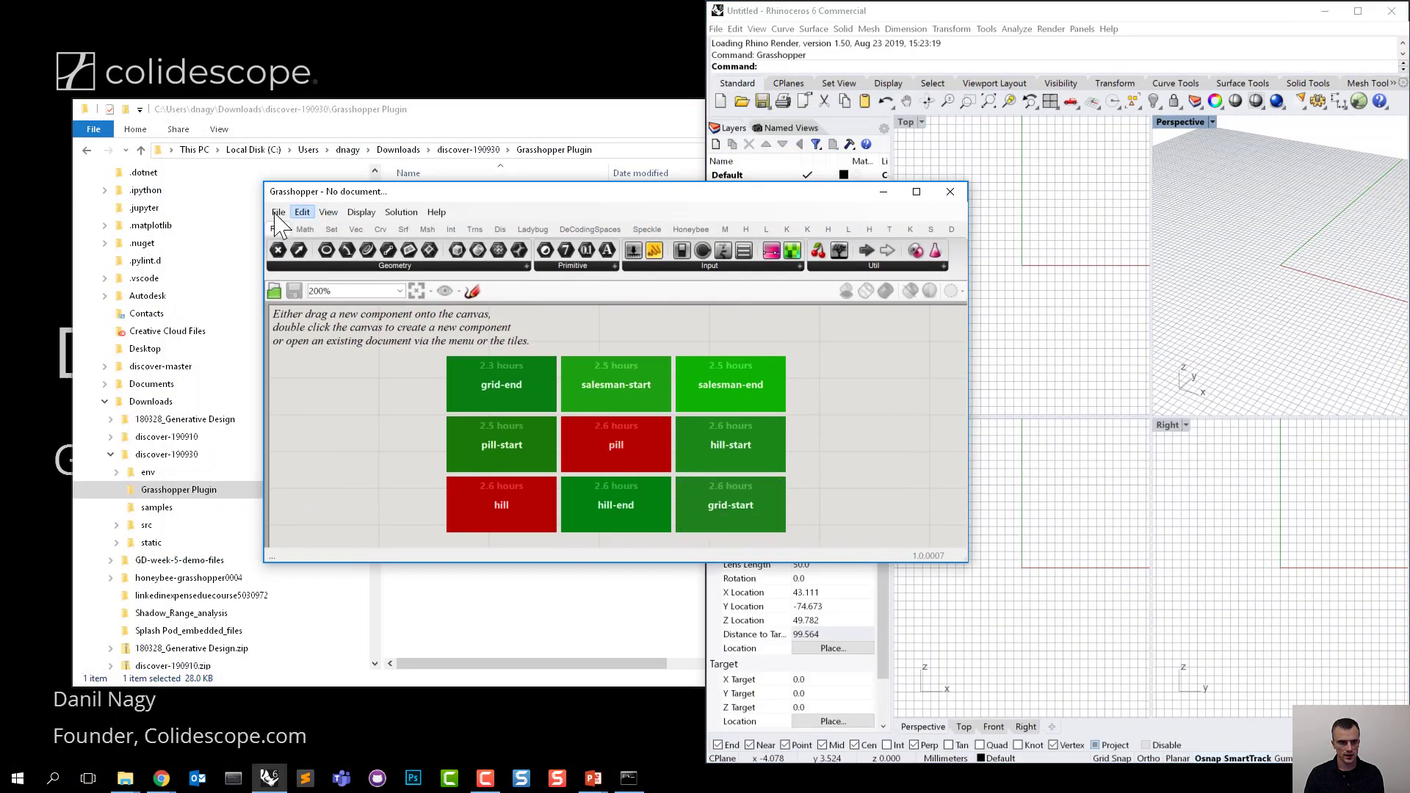
Open Grasshopper's Components Folder, enlarge the Libraries window and widen its file list.
left_click(278, 213)
mouse_move(349, 440)
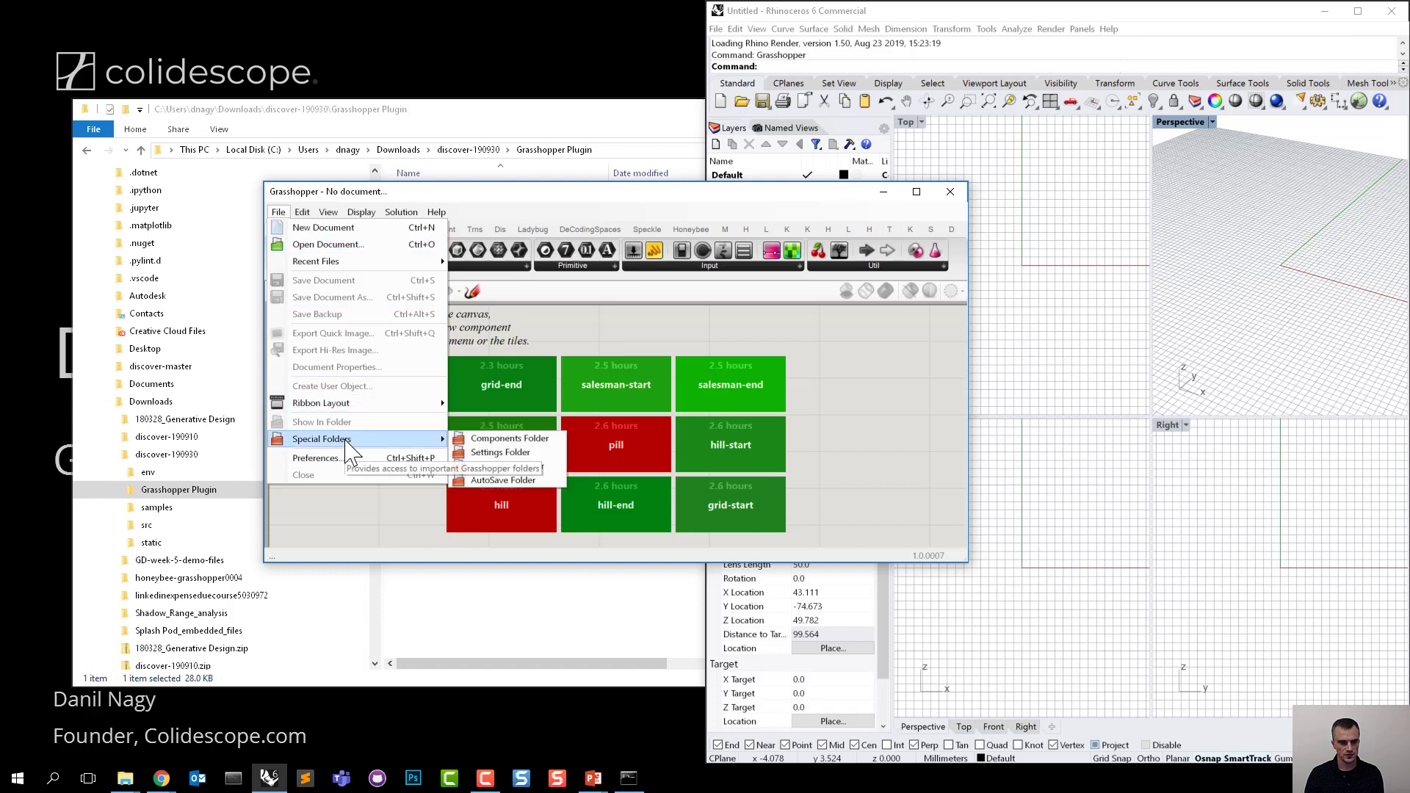
left_click(531, 441)
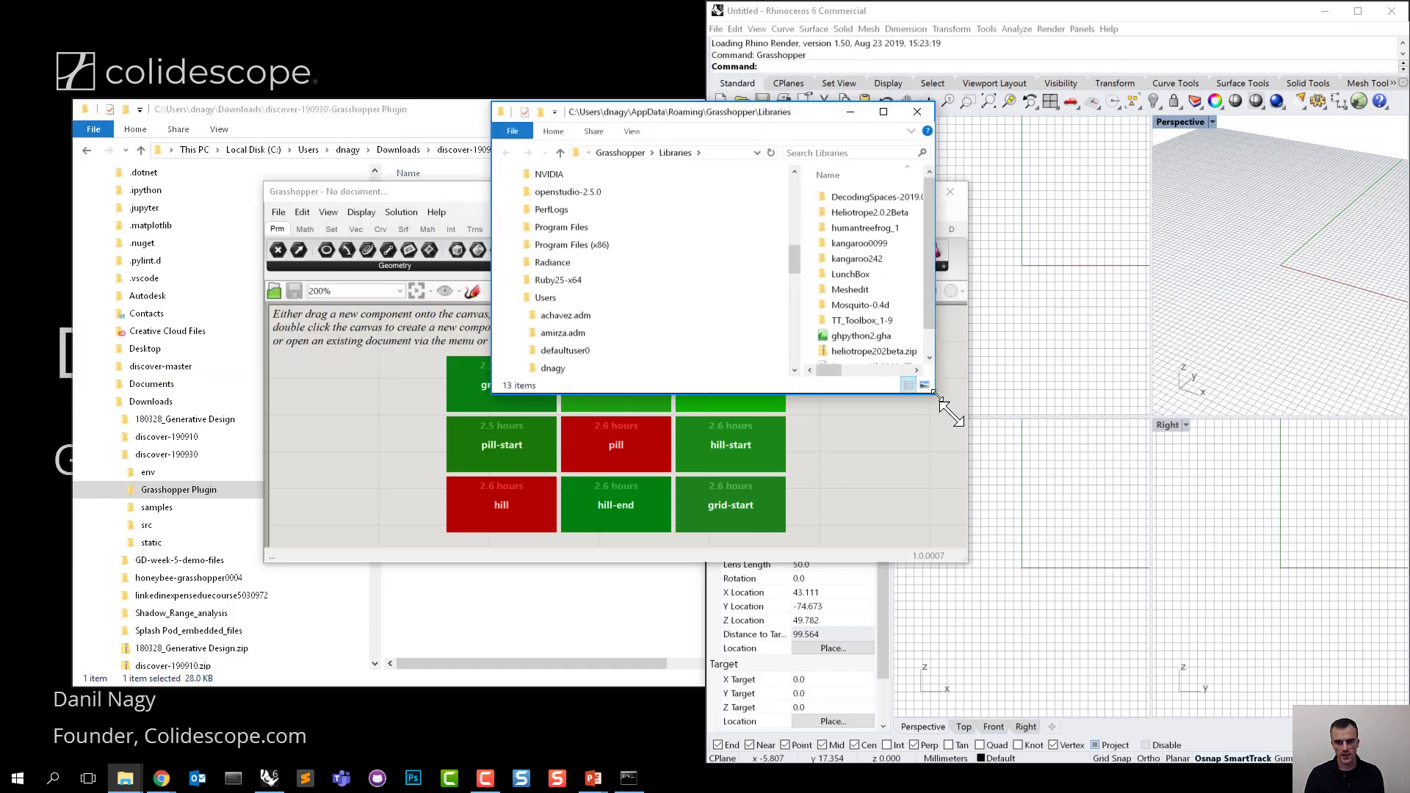
left_click_drag(947, 409, 1240, 714)
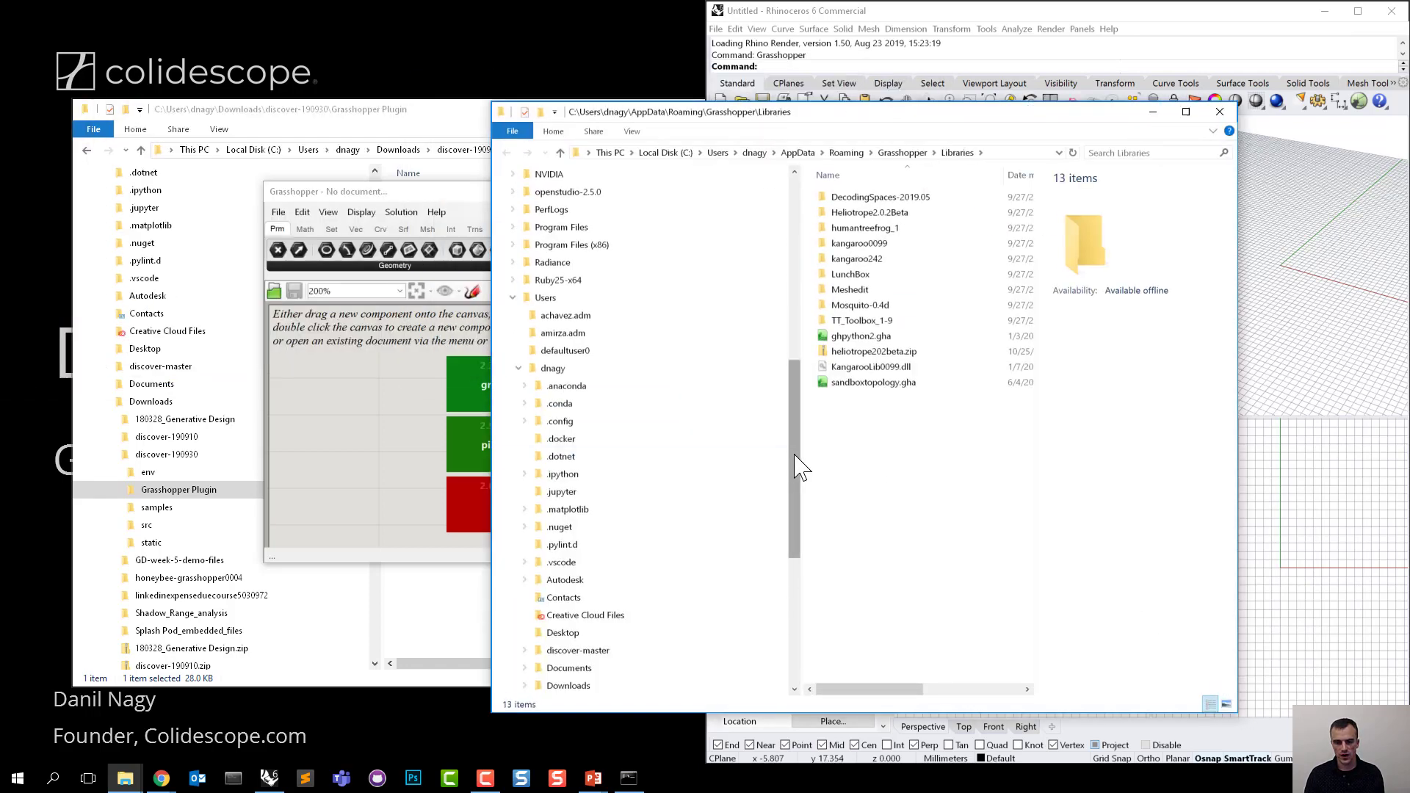
left_click_drag(797, 460, 694, 466)
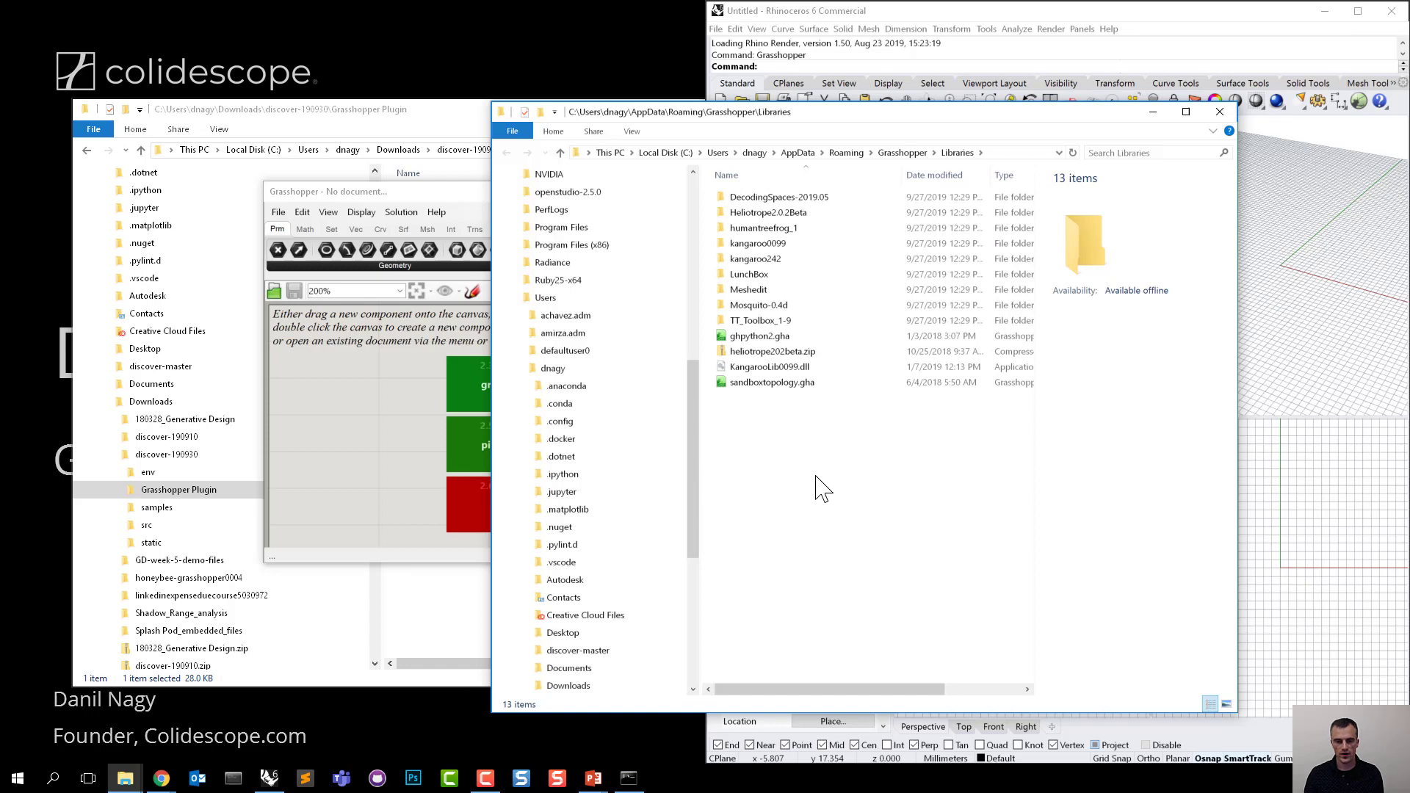
left_click_drag(817, 478, 760, 195)
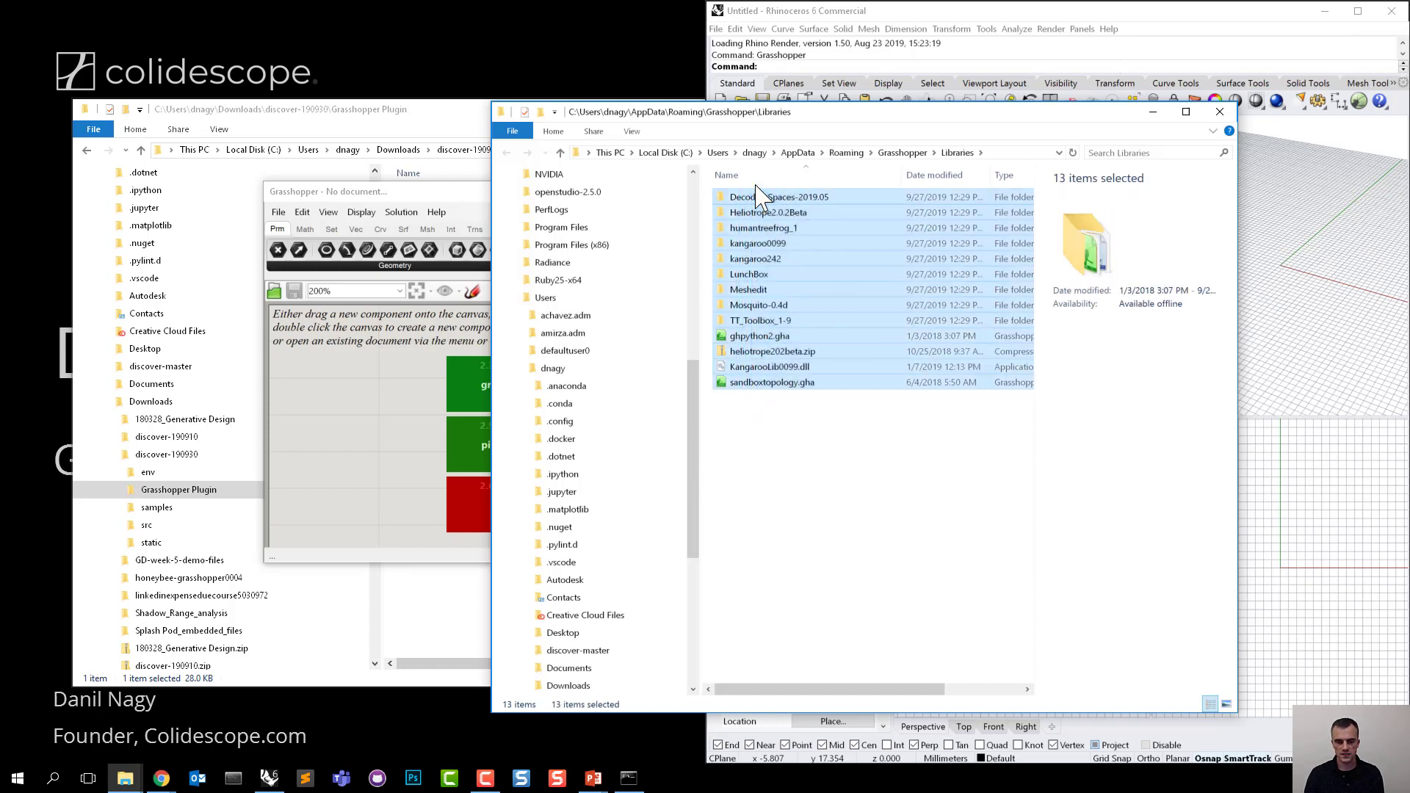
left_click(818, 471)
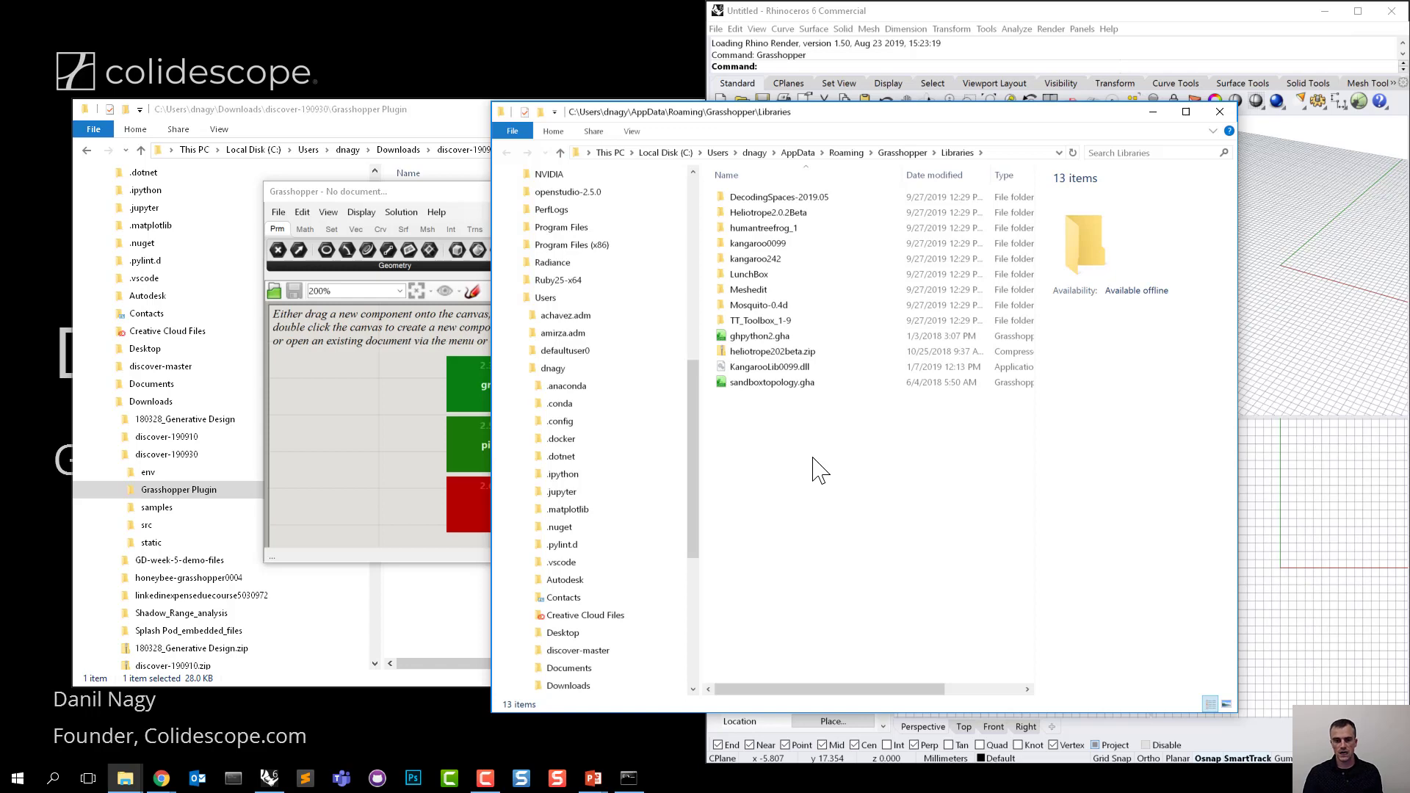
left_click_drag(818, 471, 727, 169)
left_click(792, 414)
Copy Discover-190930.gha from the Grasshopper Plugin folder into Grasshopper's Libraries folder.
left_click_drag(735, 113, 782, 125)
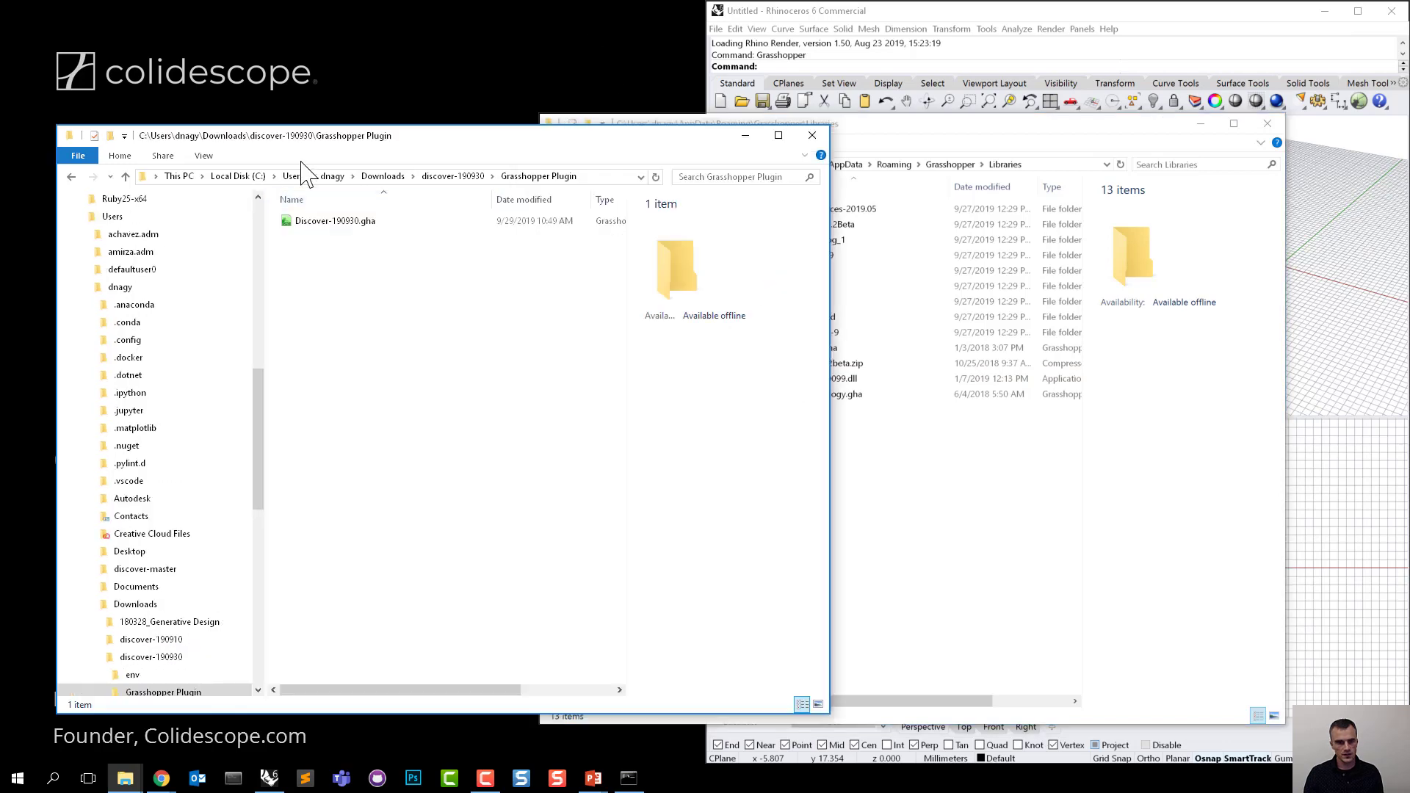
left_click(345, 222)
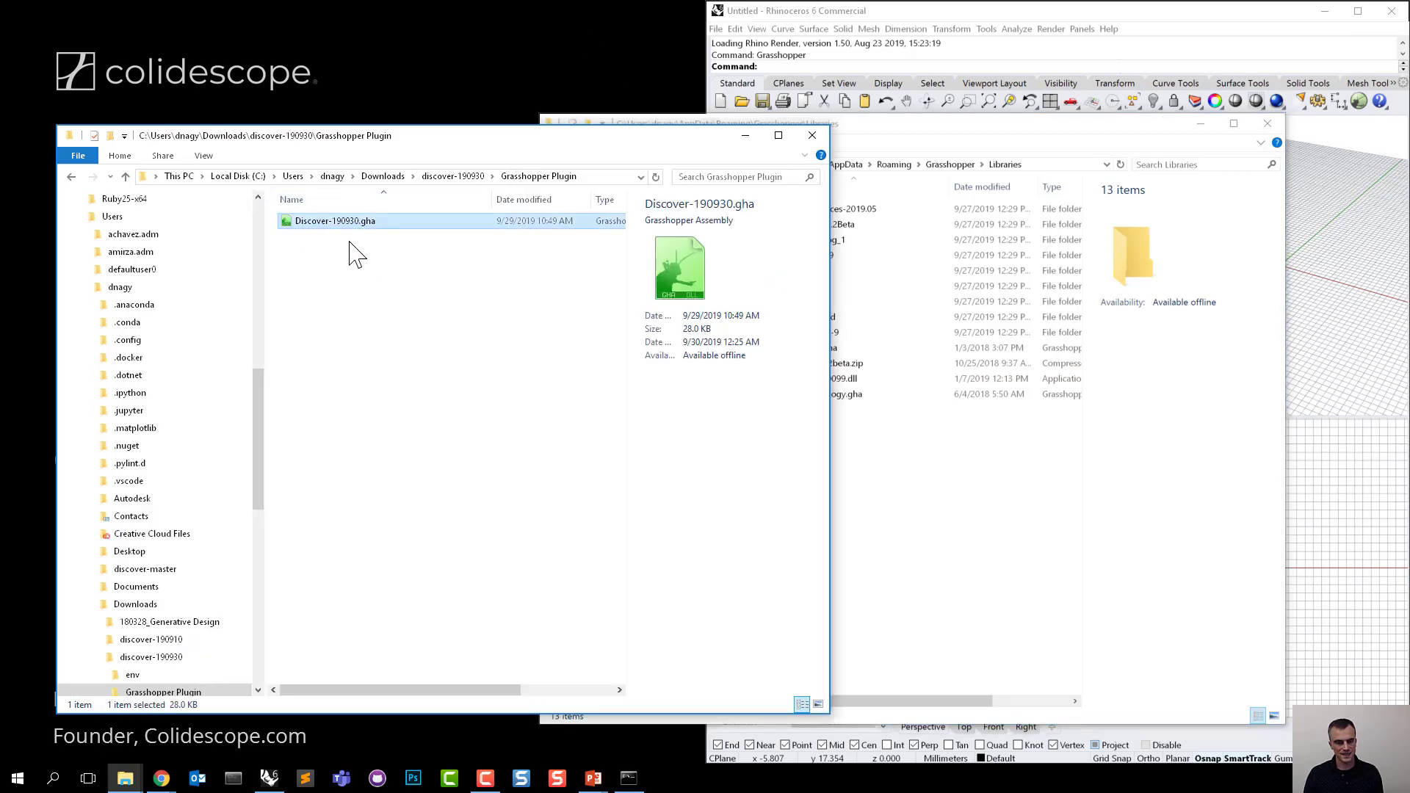
left_click(966, 586)
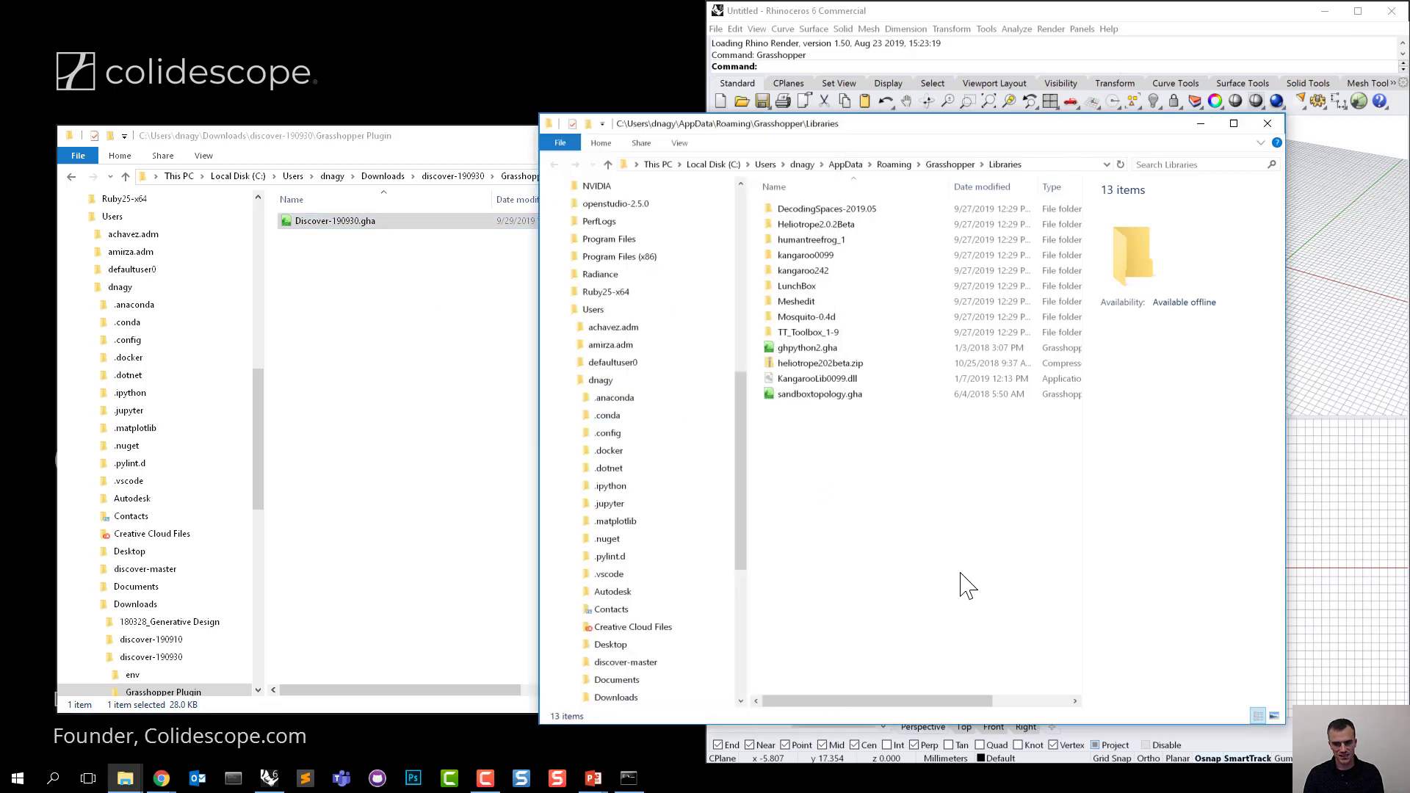
key("ctrl+v")
left_click(808, 430)
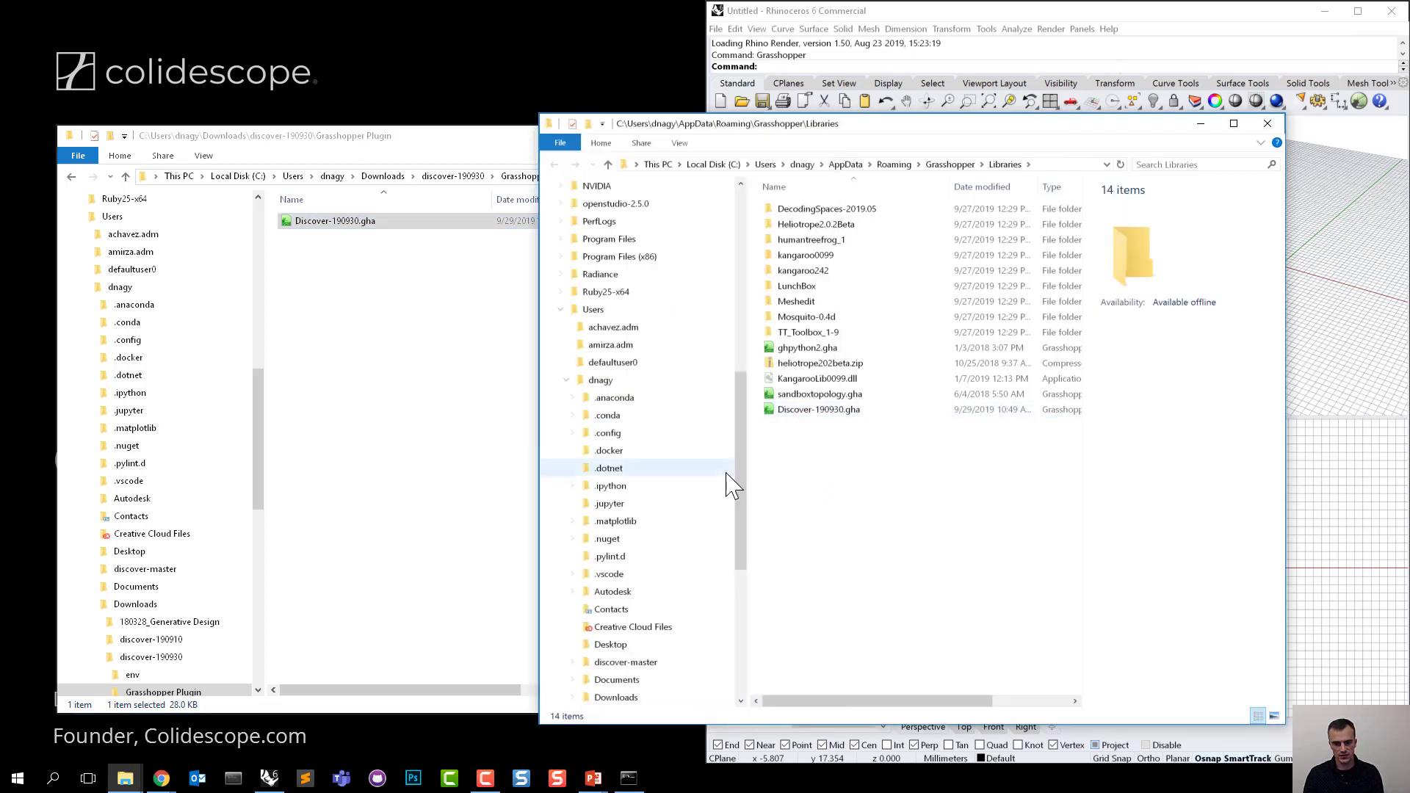
Clear the folder windows away from Grasshopper, show its Discover components and enlarge the Grasshopper window.
scroll(744, 507, "down", 1)
left_click_drag(746, 514, 746, 292)
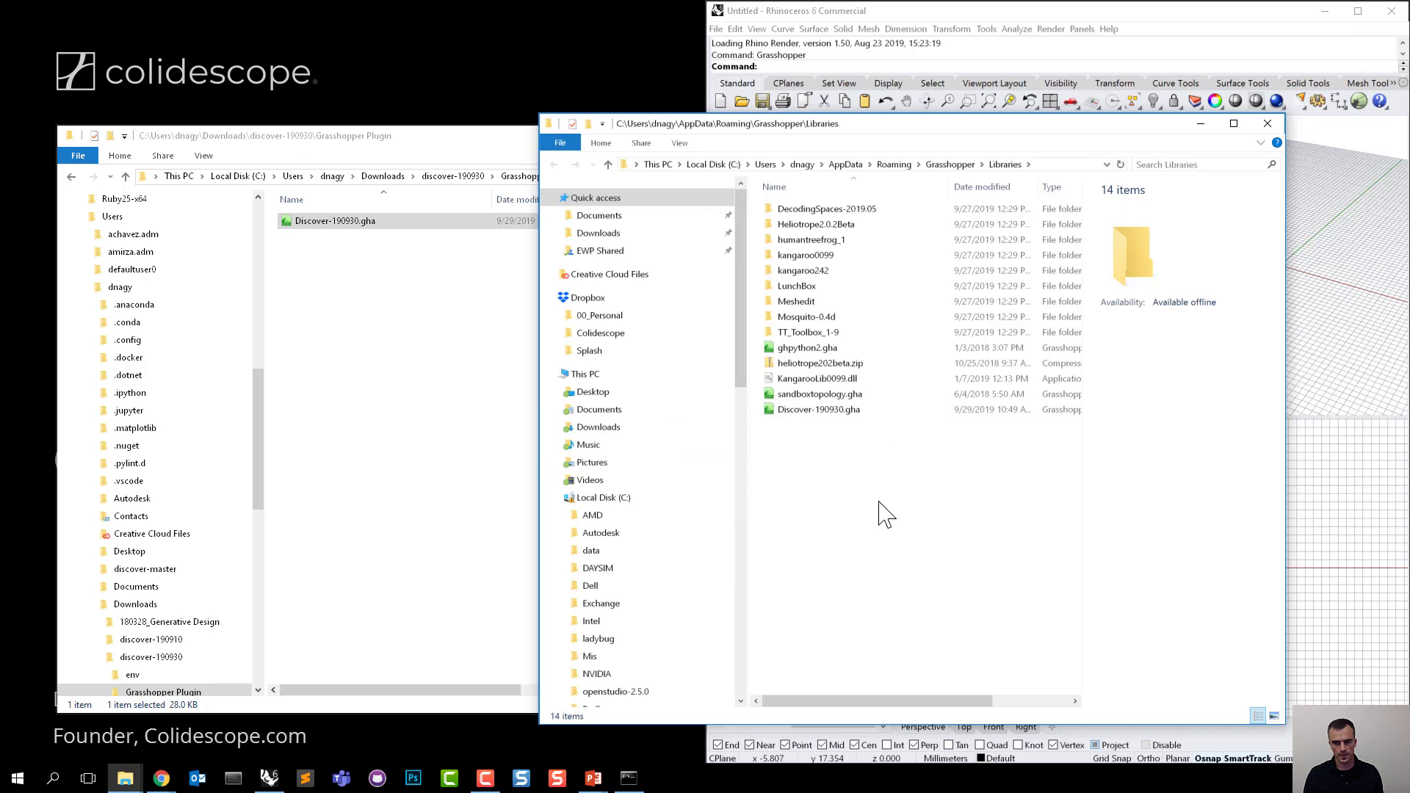
left_click(523, 144)
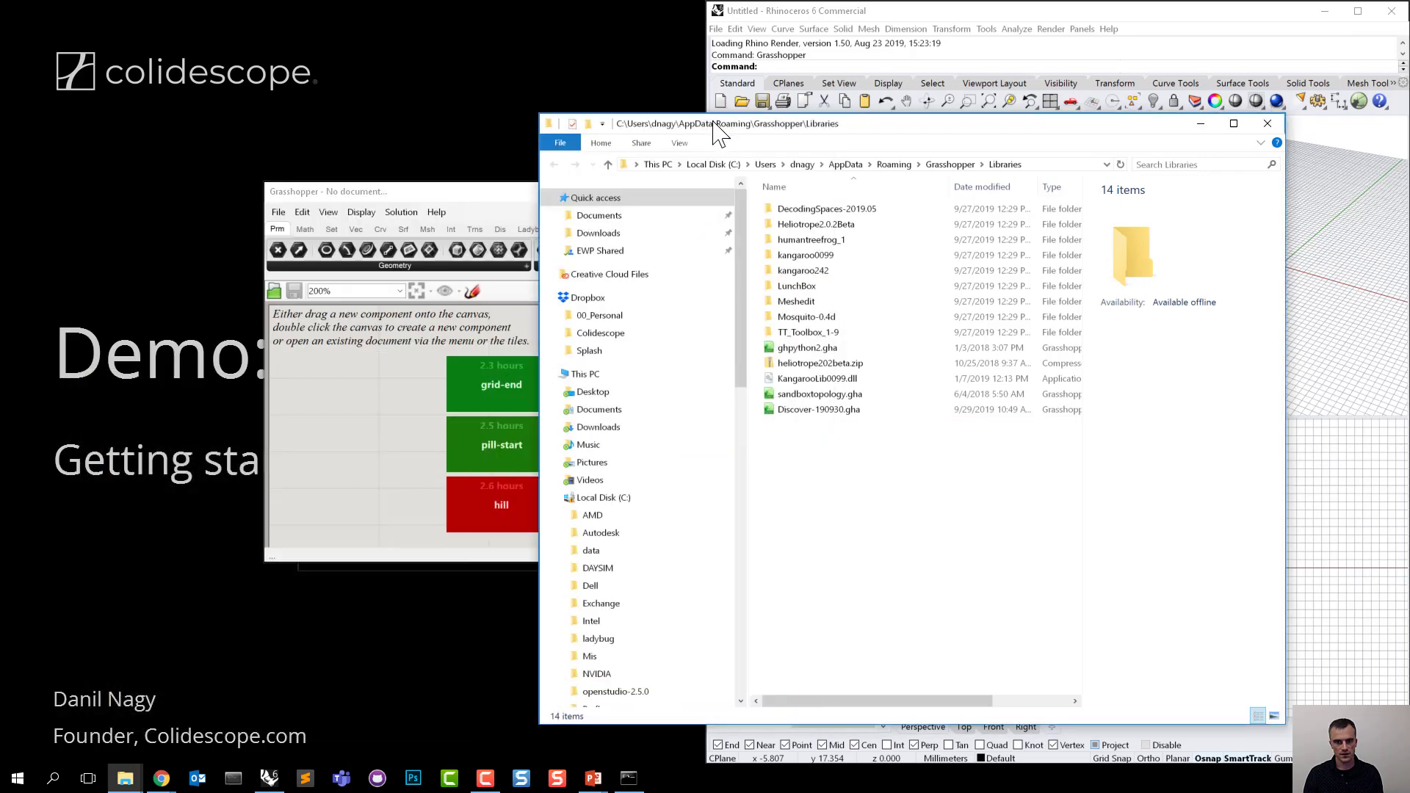
left_click_drag(718, 136, 852, 436)
left_click(951, 229)
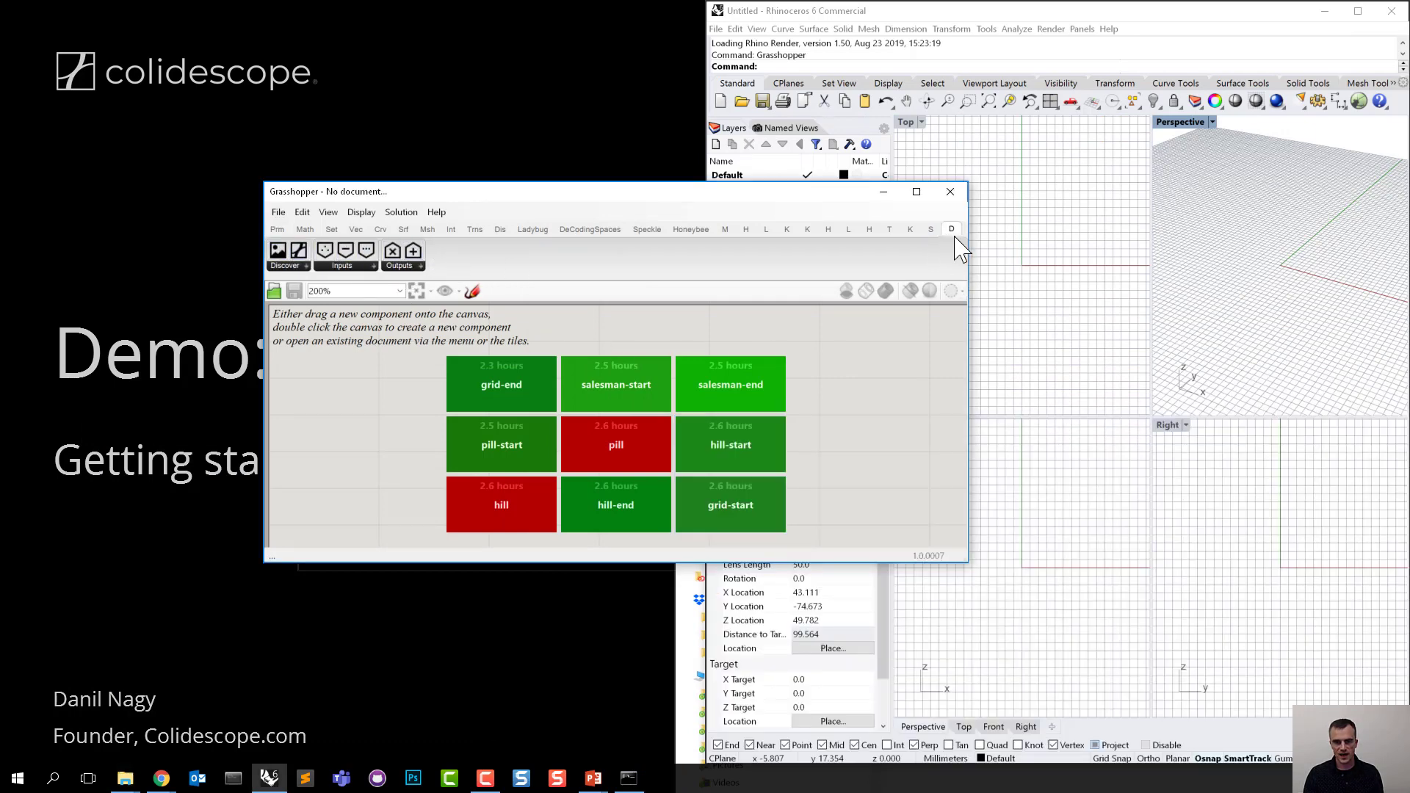
left_click_drag(965, 251, 1359, 251)
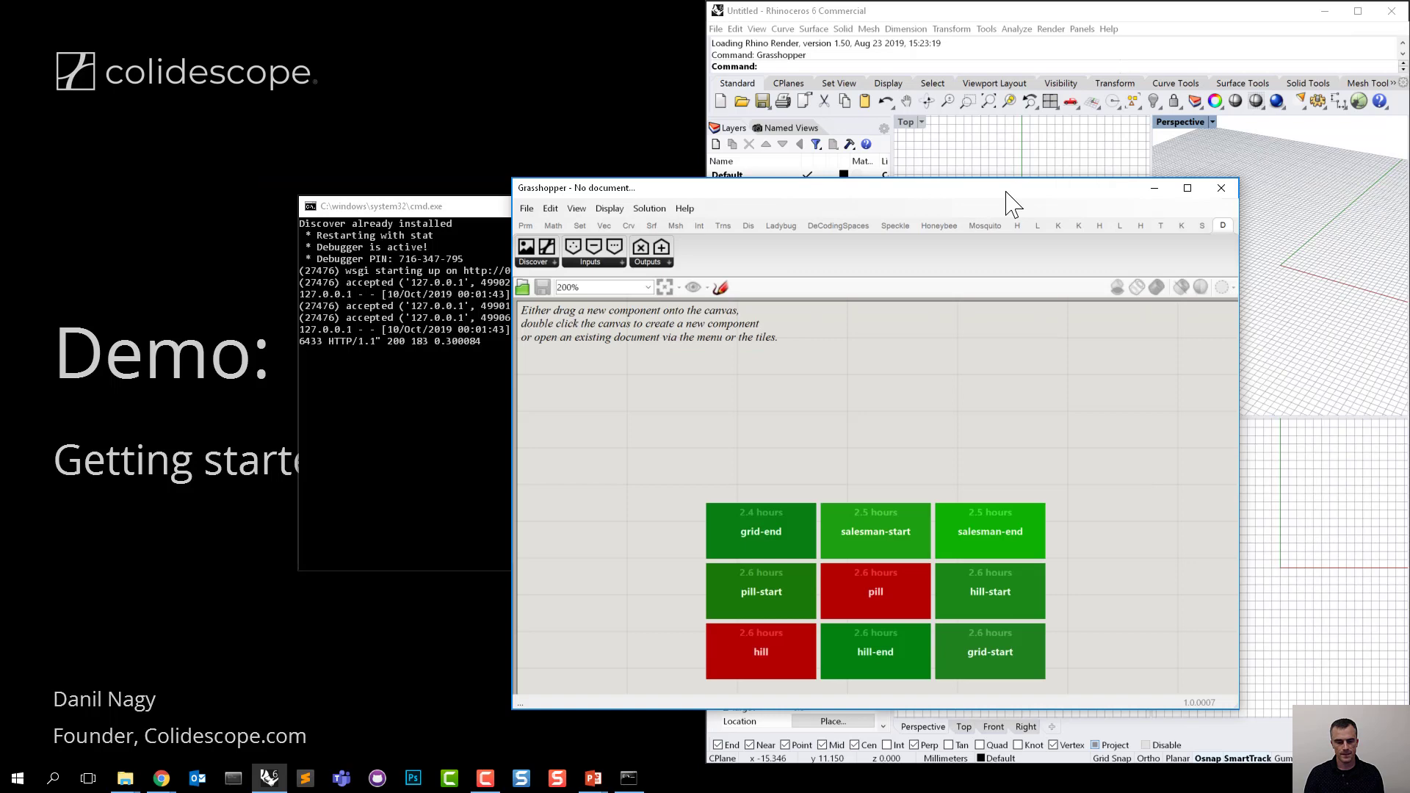
Snap the Grasshopper window to the left half of the screen and open box.3dm from the GD-week-4-demo-files folder in Rhino.
left_click_drag(1007, 194, 1016, 220)
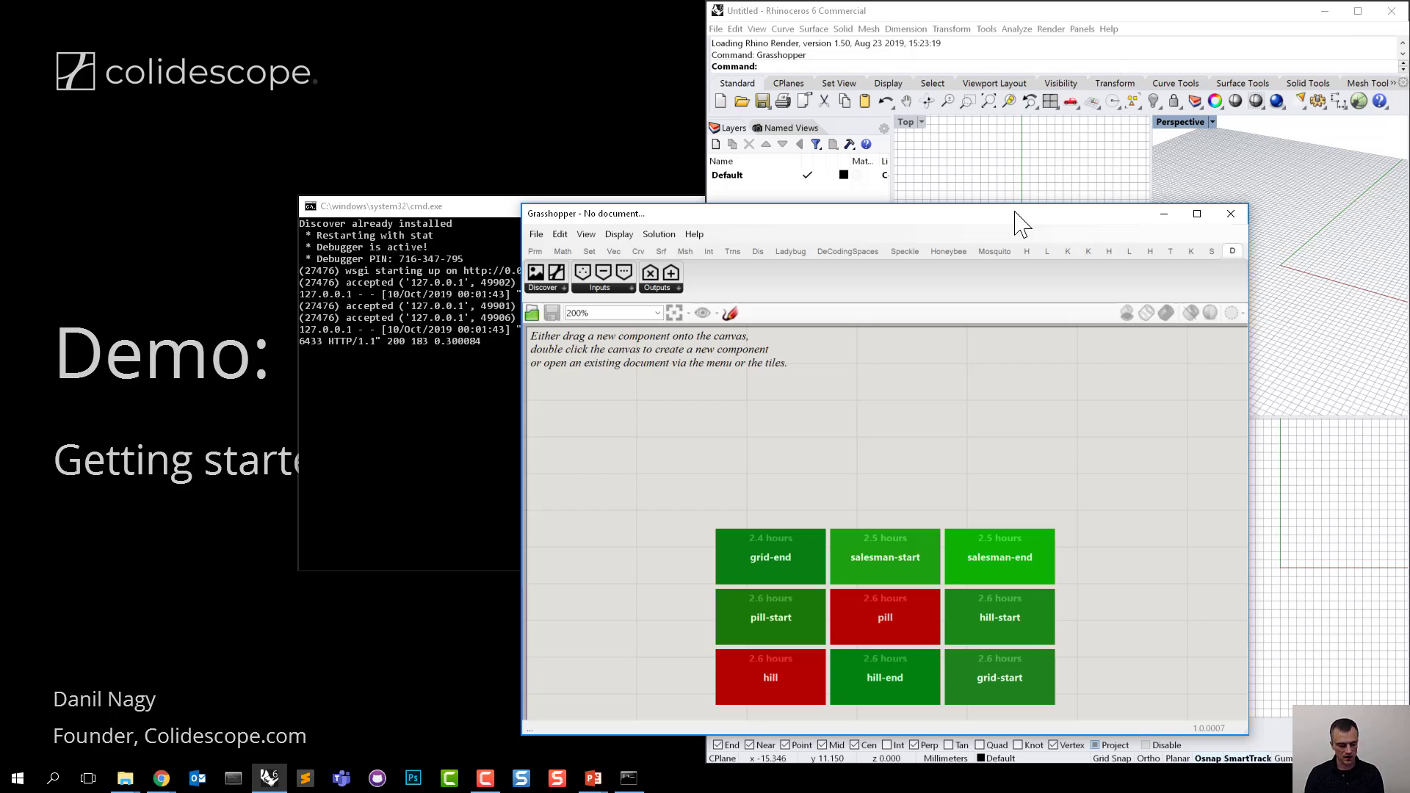
key("super+Left")
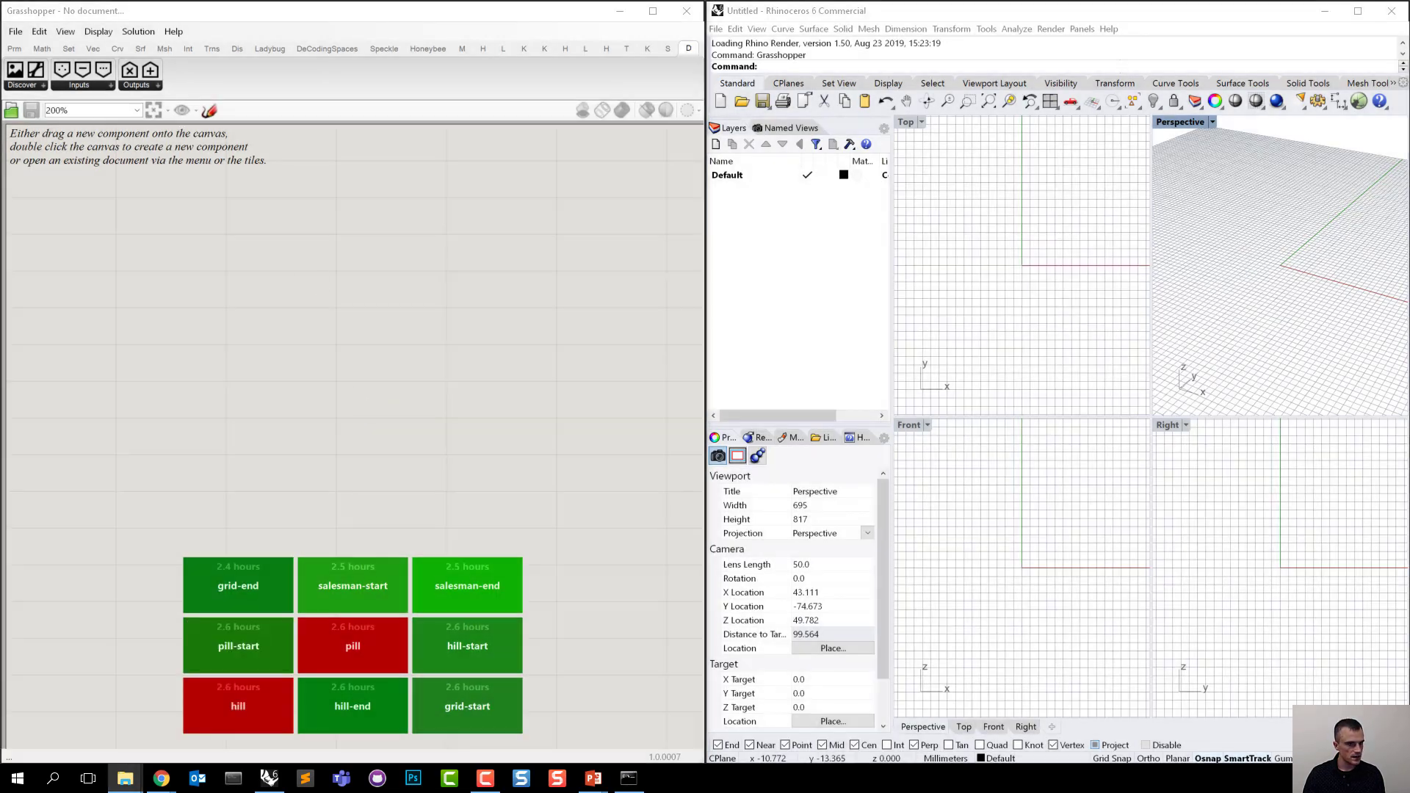
left_click_drag(741, 1, 1182, 99)
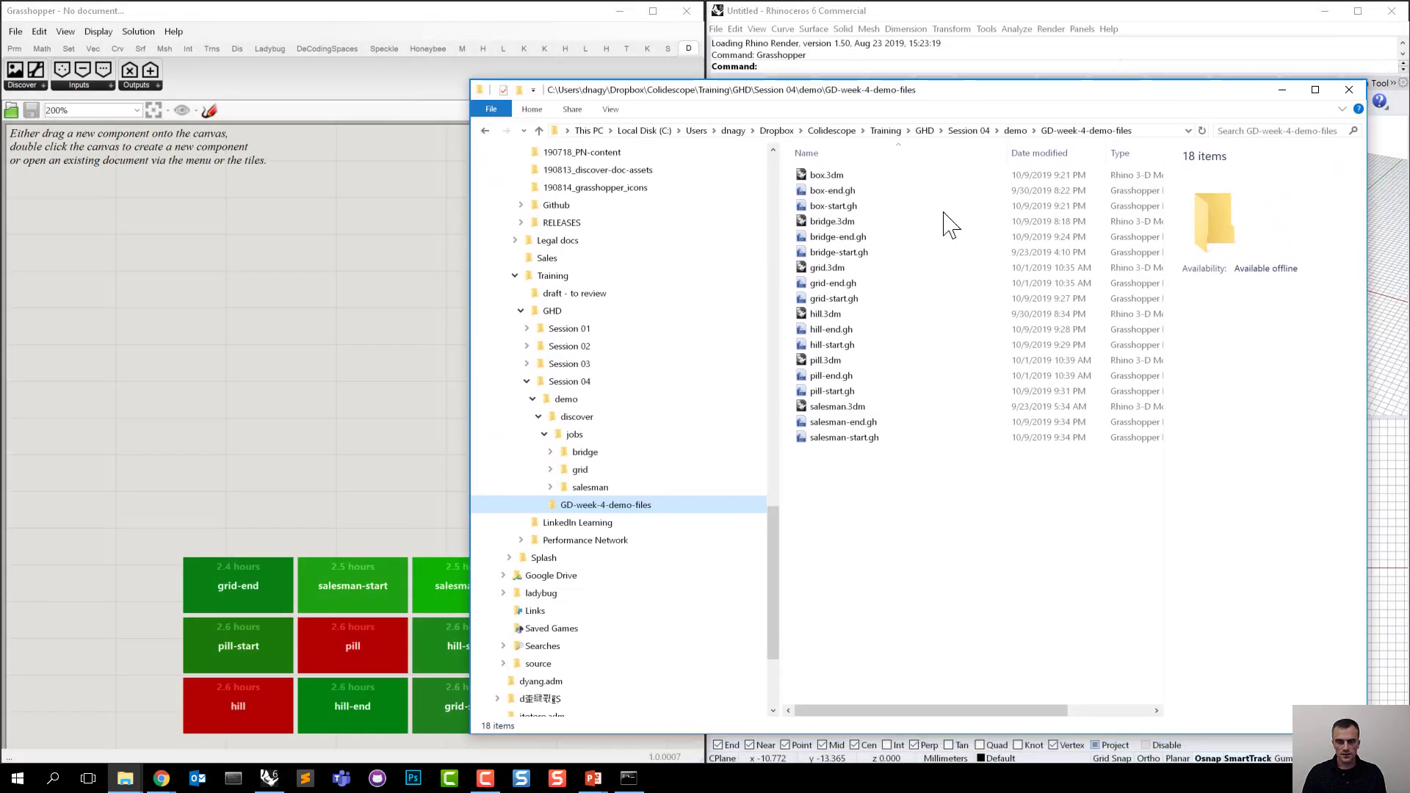
left_click_drag(918, 89, 592, 75)
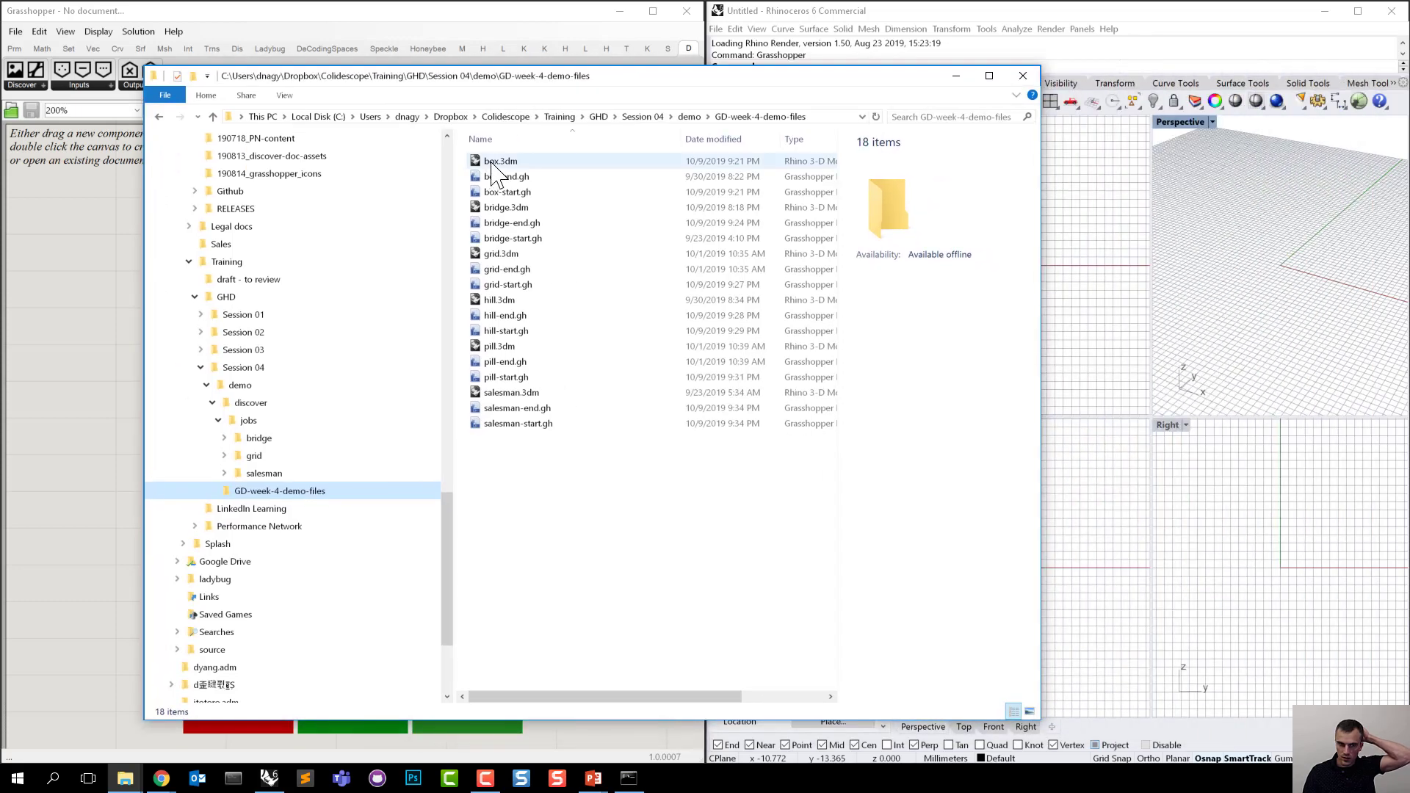
left_click_drag(492, 163, 1258, 312)
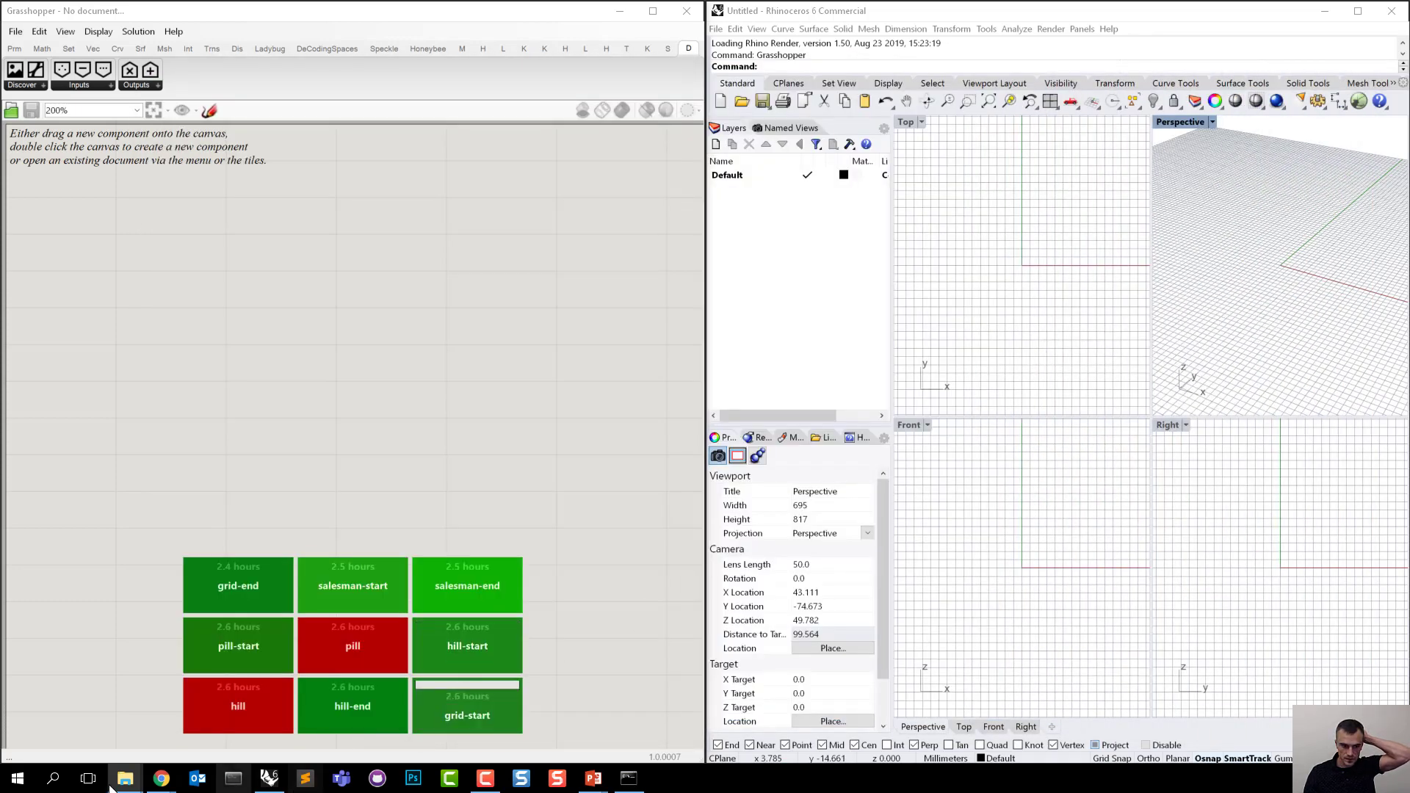
mouse_move(117, 786)
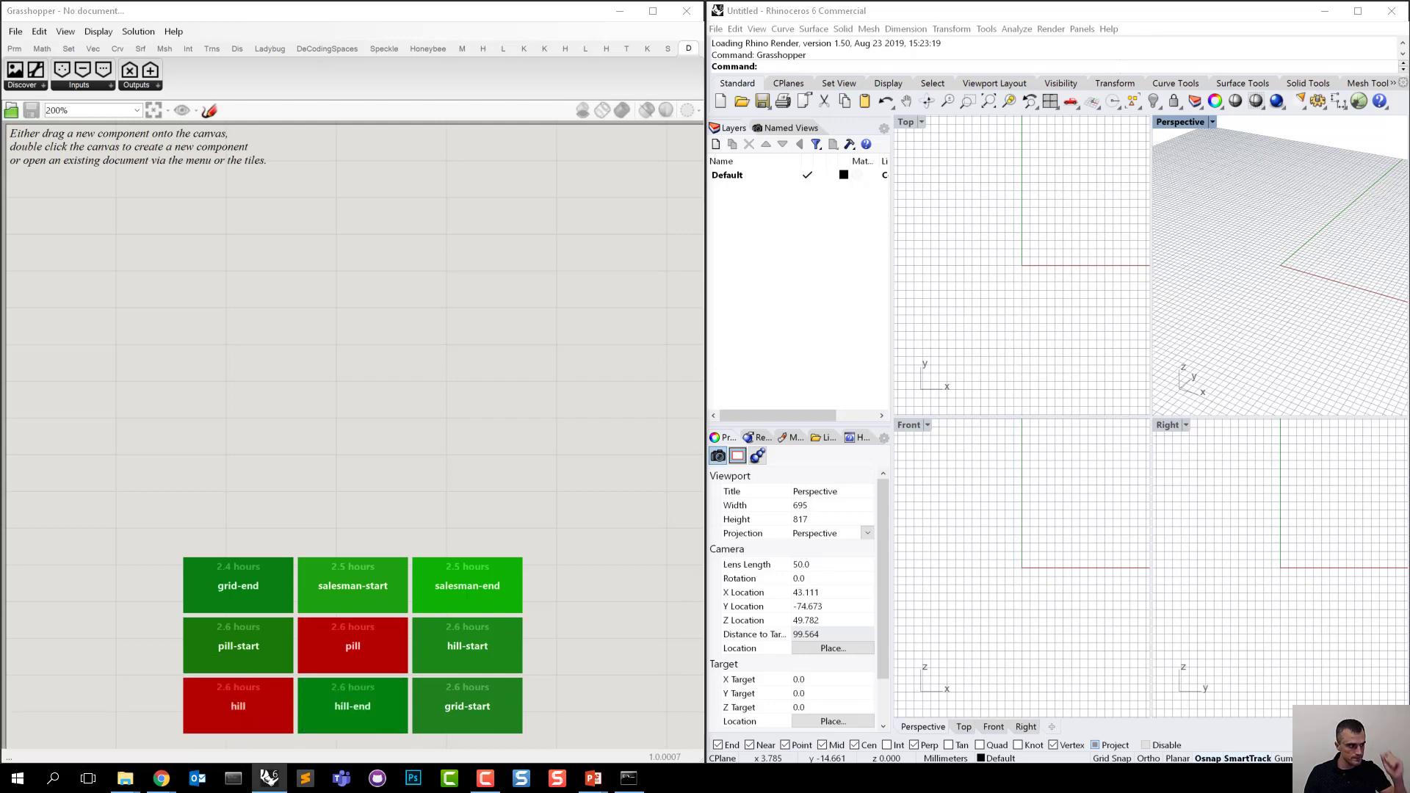
key("alt+F4")
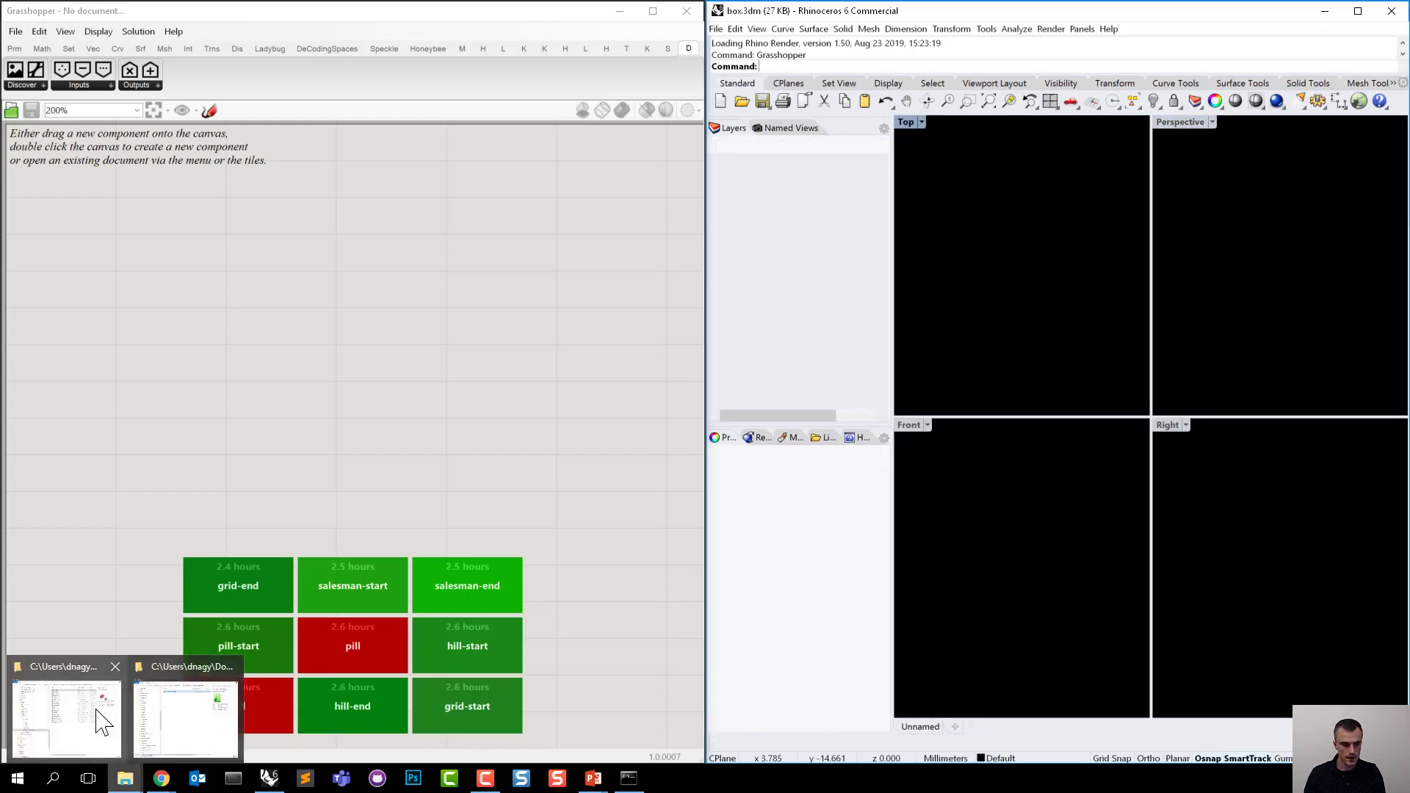
Open box-start.gh from the GD-week-4-demo-files folder in Grasshopper and bring its canvas to the front.
left_click(102, 723)
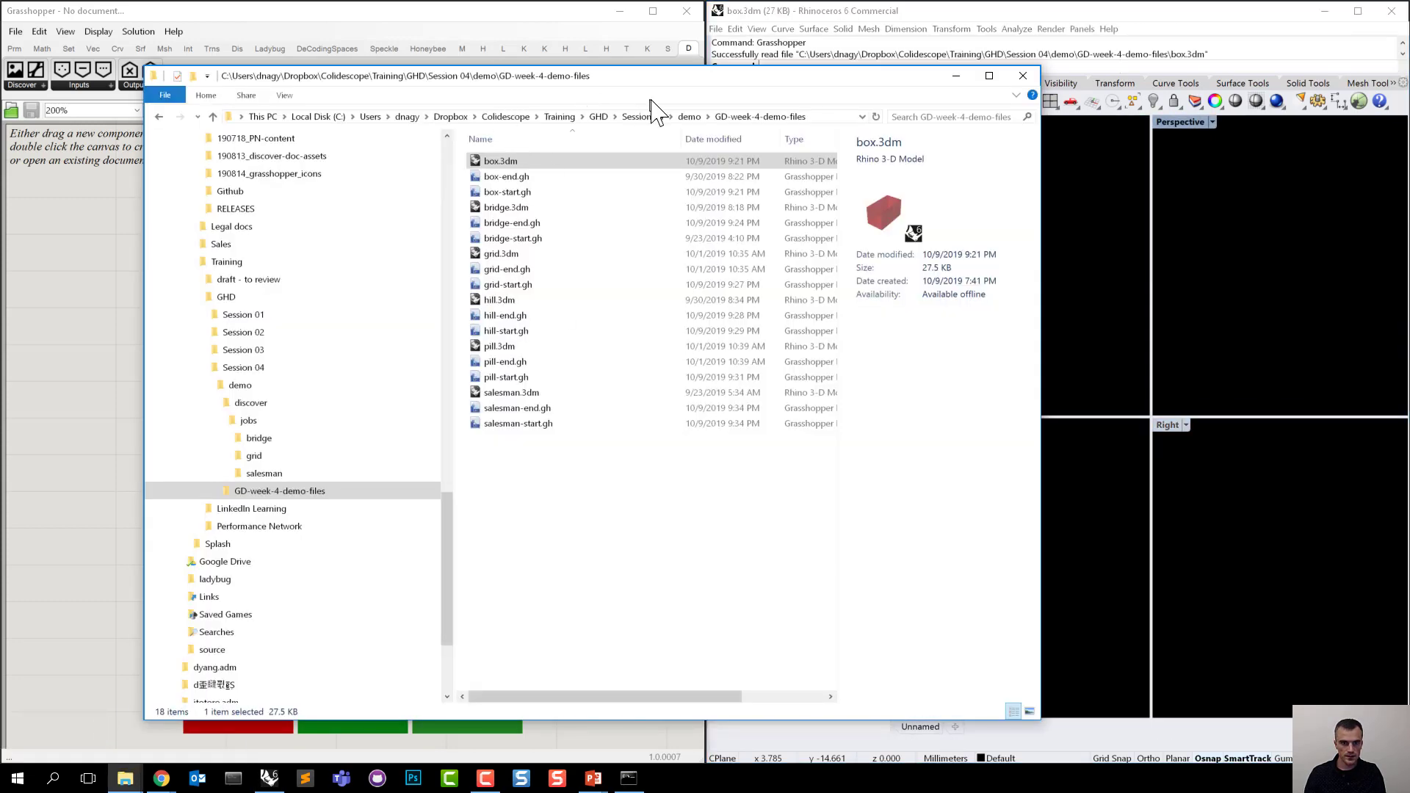
left_click_drag(629, 81, 773, 98)
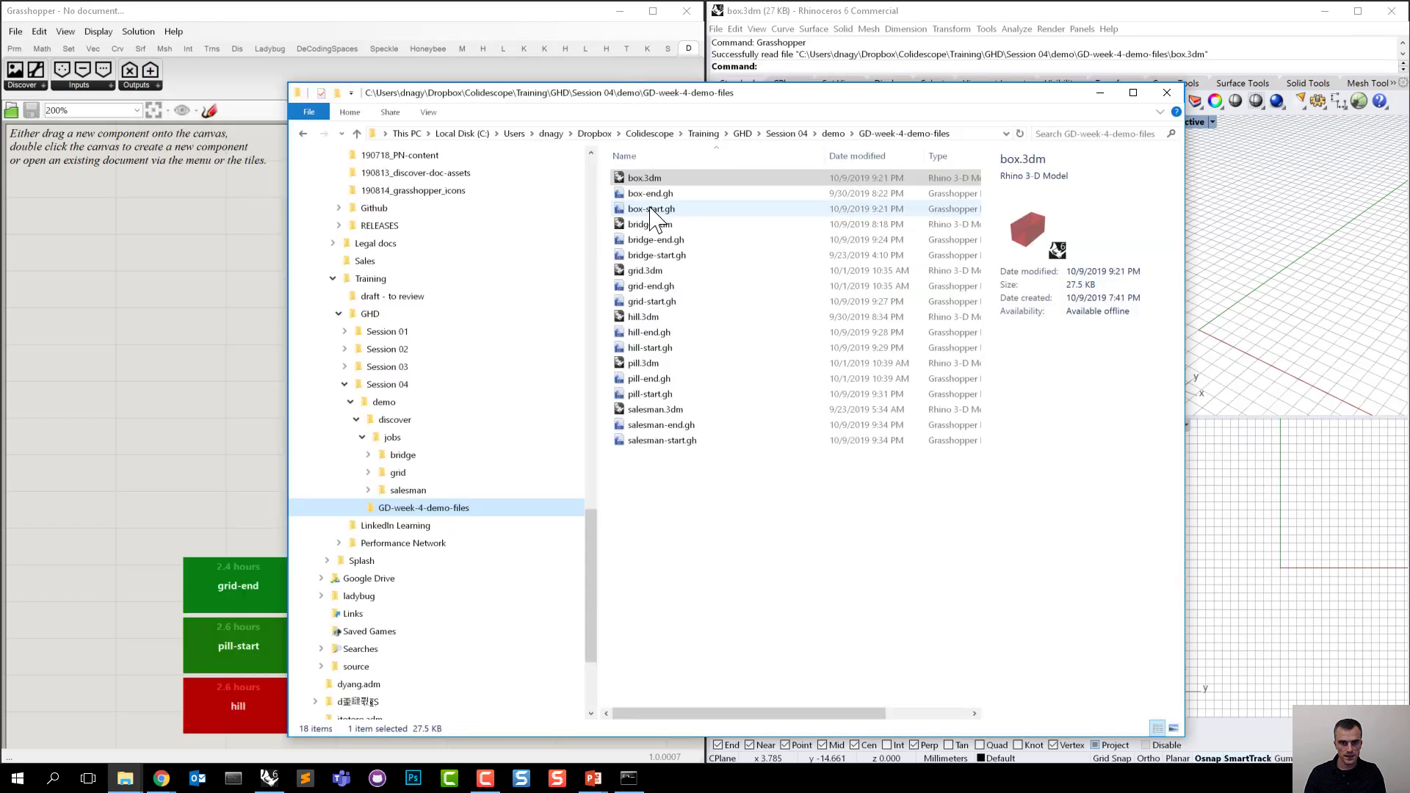
left_click_drag(650, 209, 220, 284)
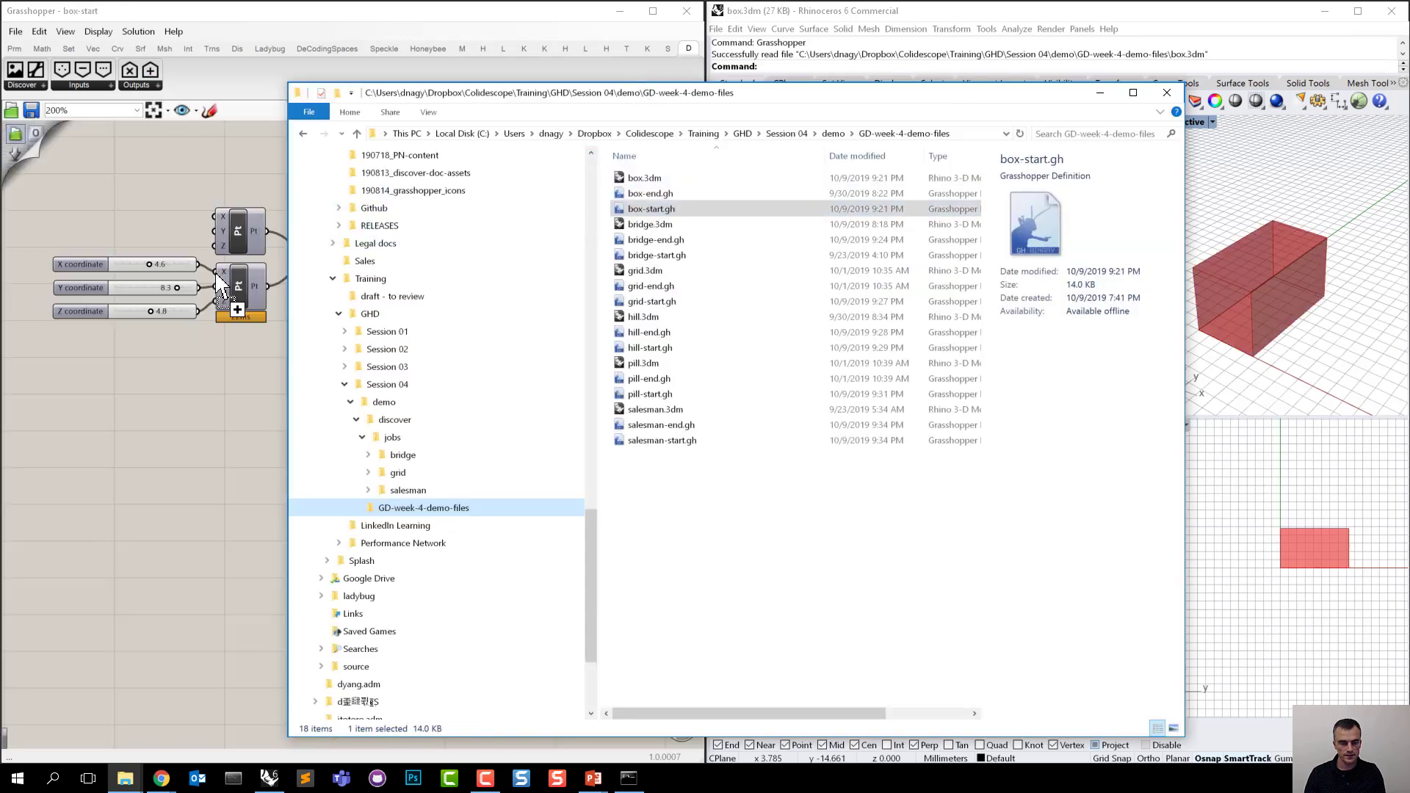
left_click(226, 369)
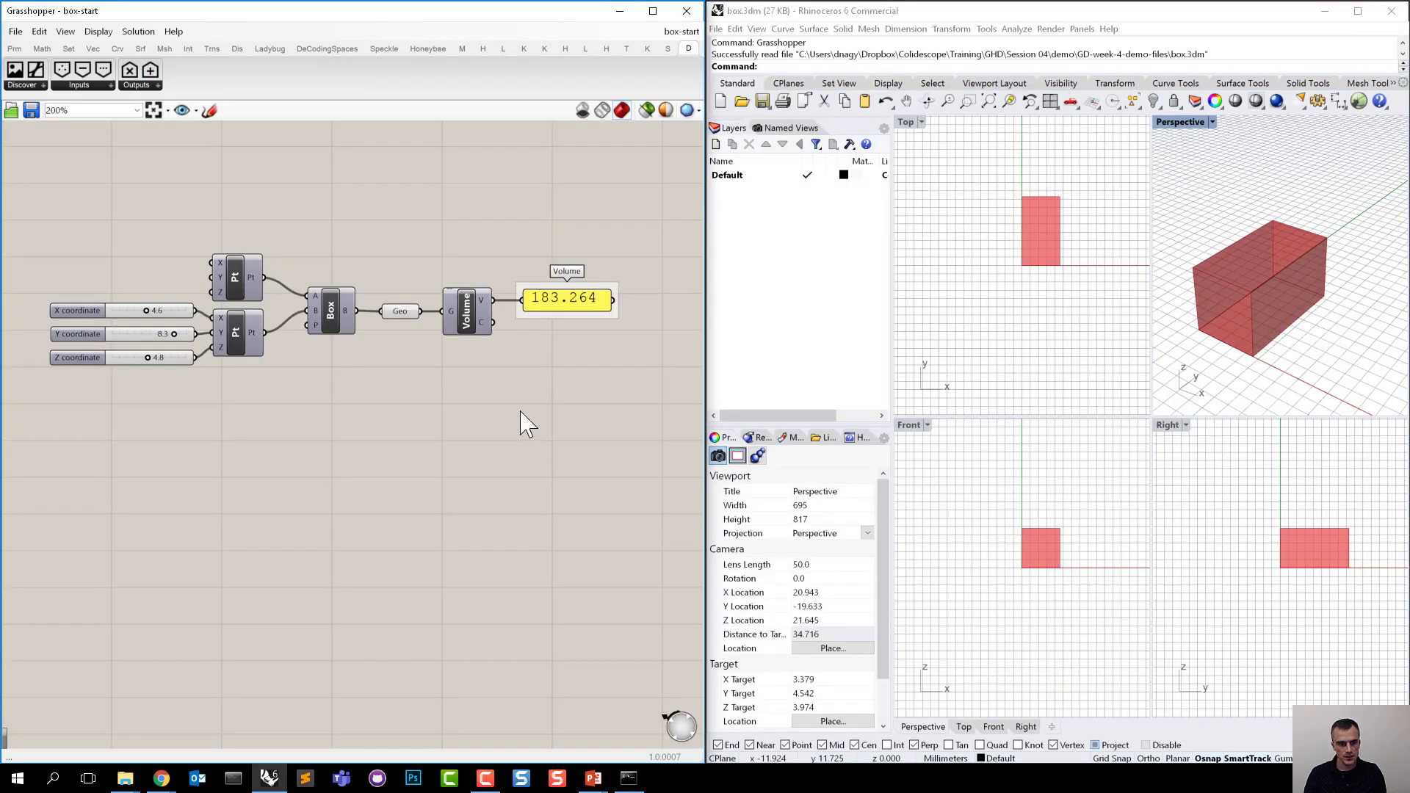
Set the box's X, Y and Z coordinate sliders to 3.3, 7.6 and 4.2.
right_click_drag(208, 330, 214, 419)
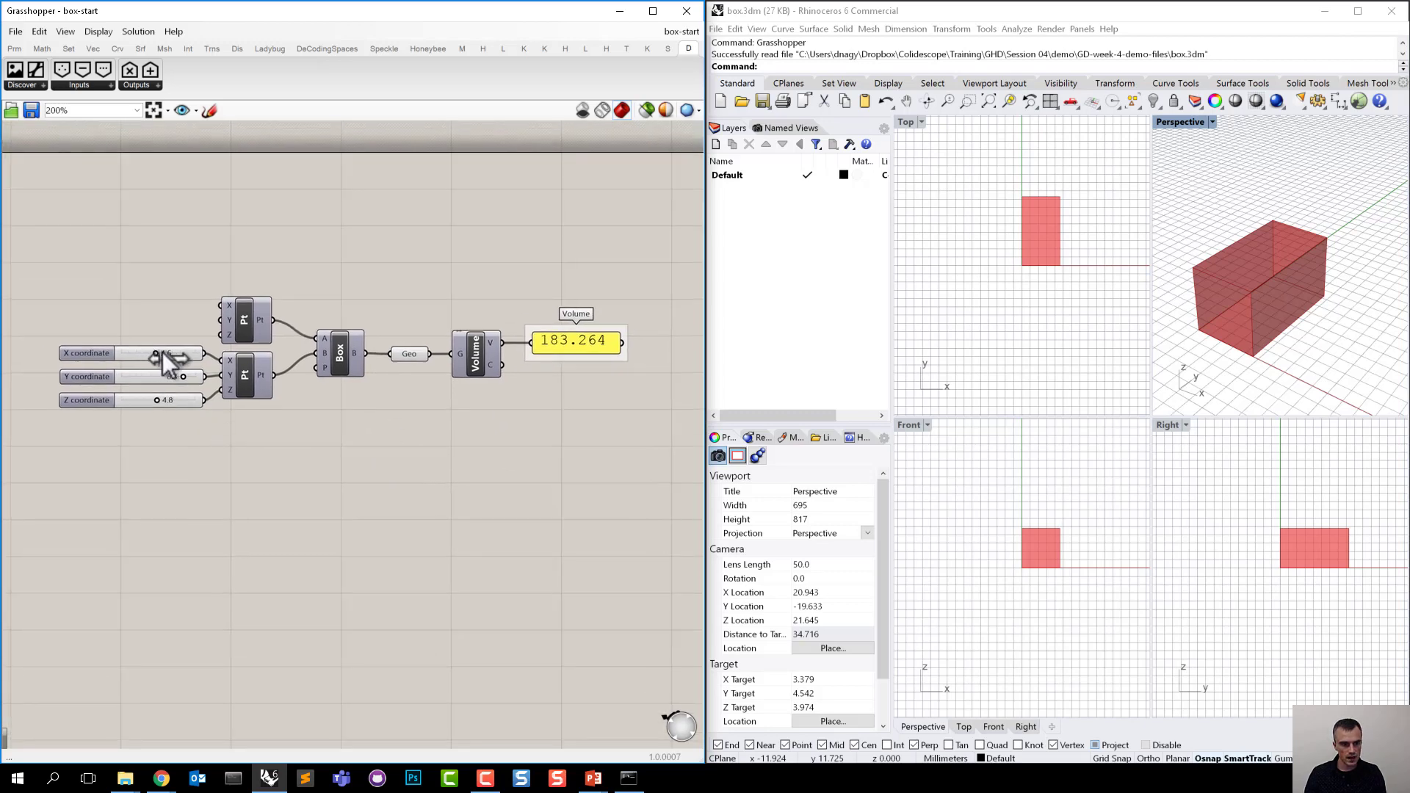
left_click_drag(163, 356, 151, 402)
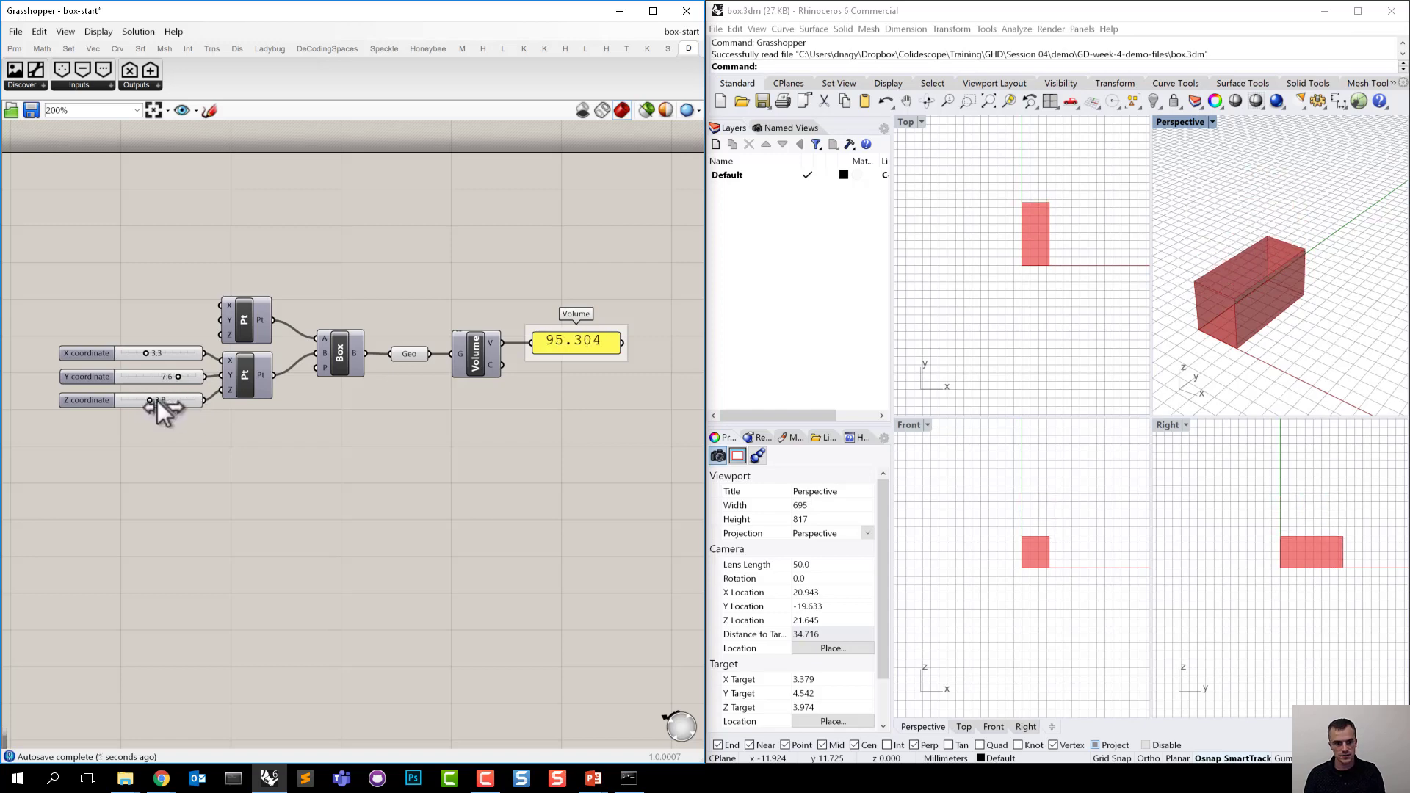
left_click(245, 325)
right_click_drag(245, 381, 222, 354)
left_click(224, 359)
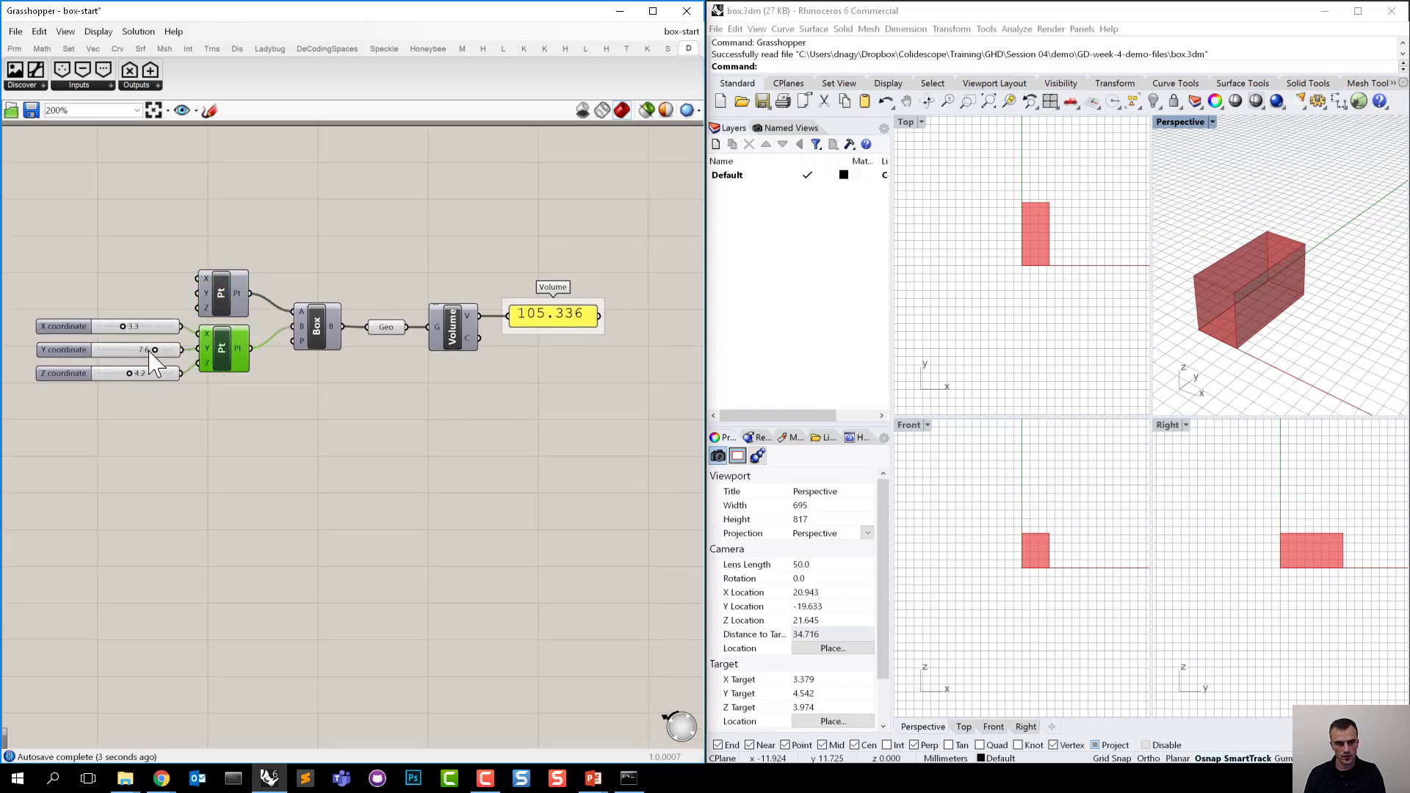
mouse_move(147, 351)
left_mouse_down()
mouse_move(122, 353)
mouse_move(152, 351)
left_mouse_up()
Examine how the box definition runs from the Box component through Geo and Volume to the volume panel.
right_click_drag(331, 365, 278, 358)
left_click(279, 369)
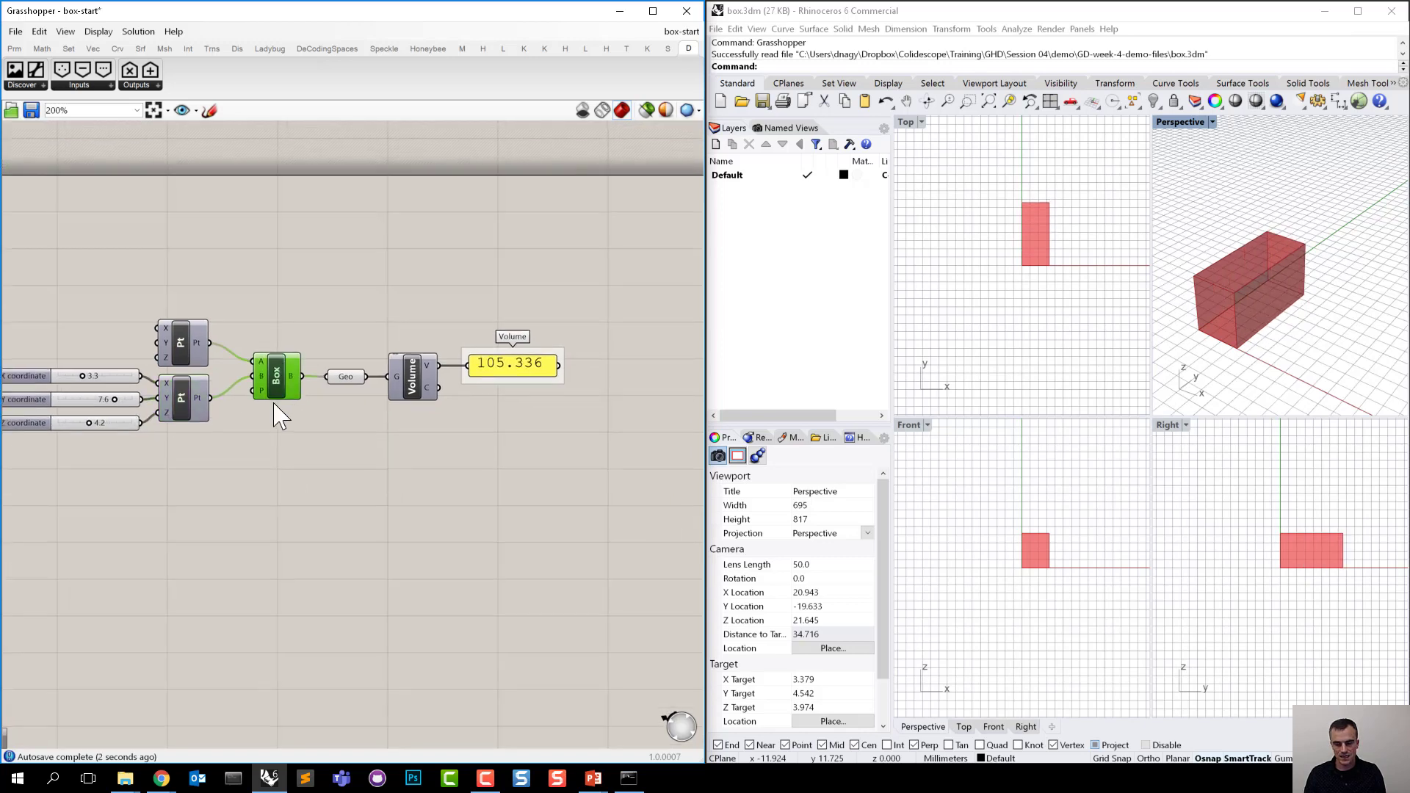
right_click_drag(352, 387, 327, 382)
left_click(327, 382)
left_click(337, 369)
right_click_drag(403, 419, 430, 407)
left_click(466, 367)
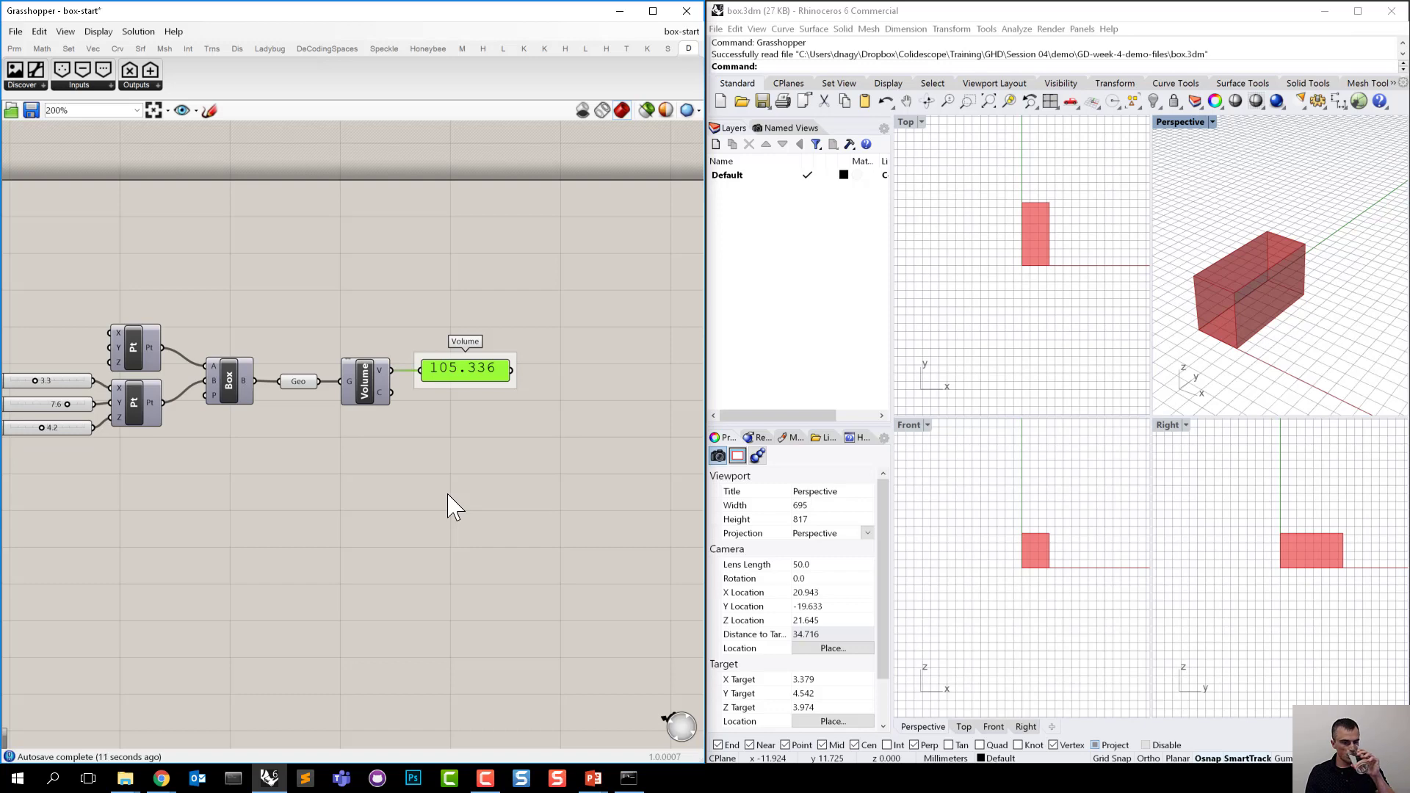
Place a Discover component on the free canvas below the coordinate sliders of the box definition.
right_click_drag(422, 492, 474, 463)
scroll(461, 481, "down", 1)
scroll(409, 456, "up", 1)
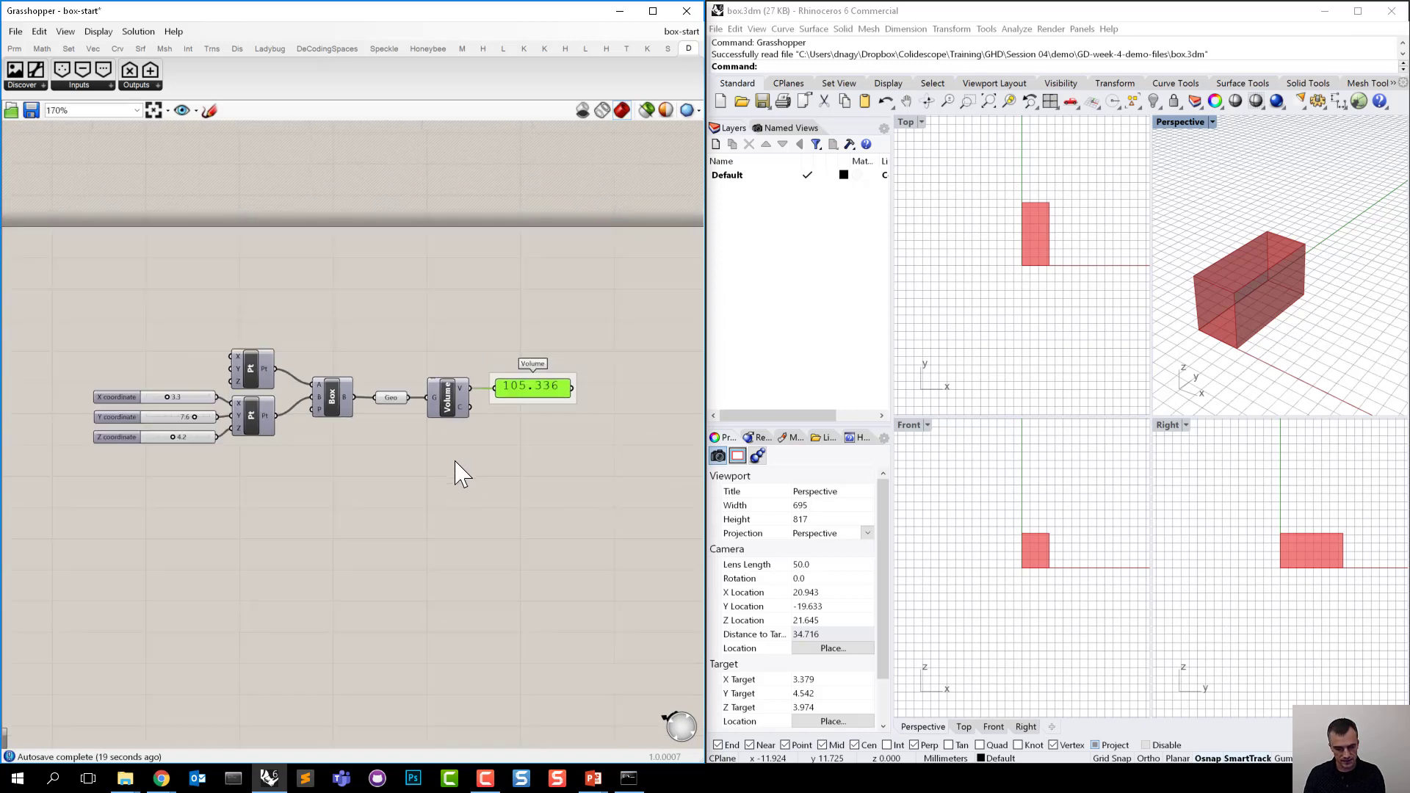
scroll(403, 485, "down", 2)
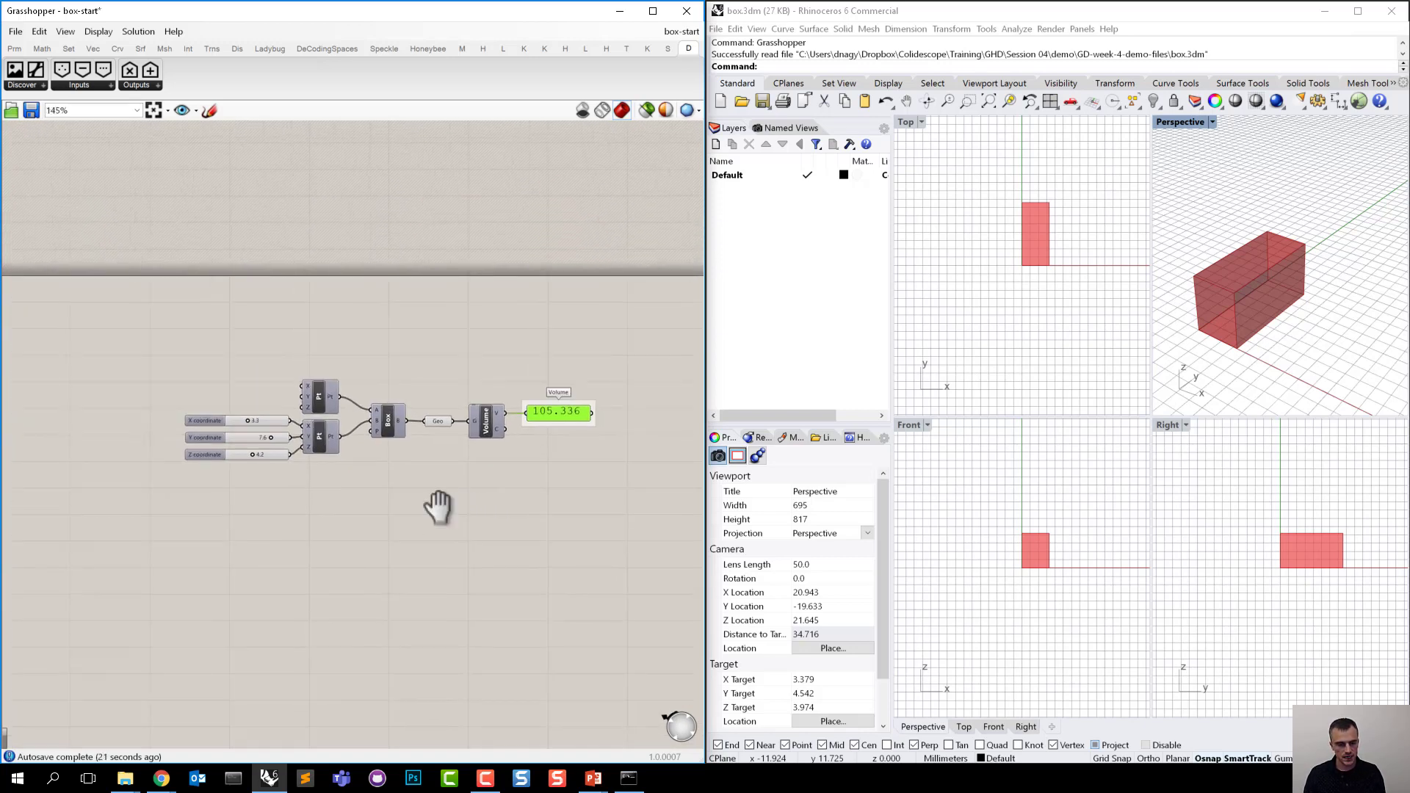
right_click_drag(438, 507, 517, 268)
scroll(504, 498, "up", 2)
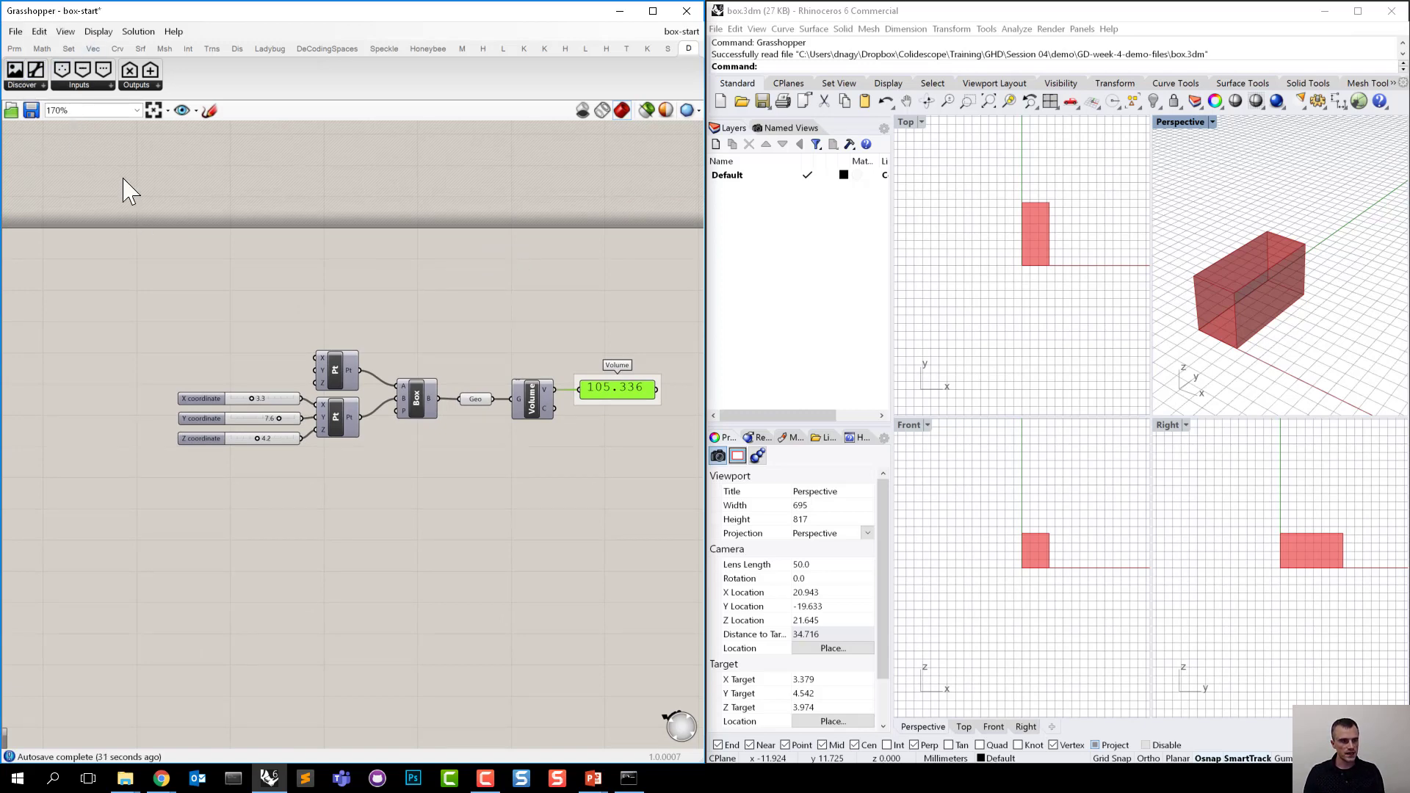
right_click_drag(221, 239, 181, 246)
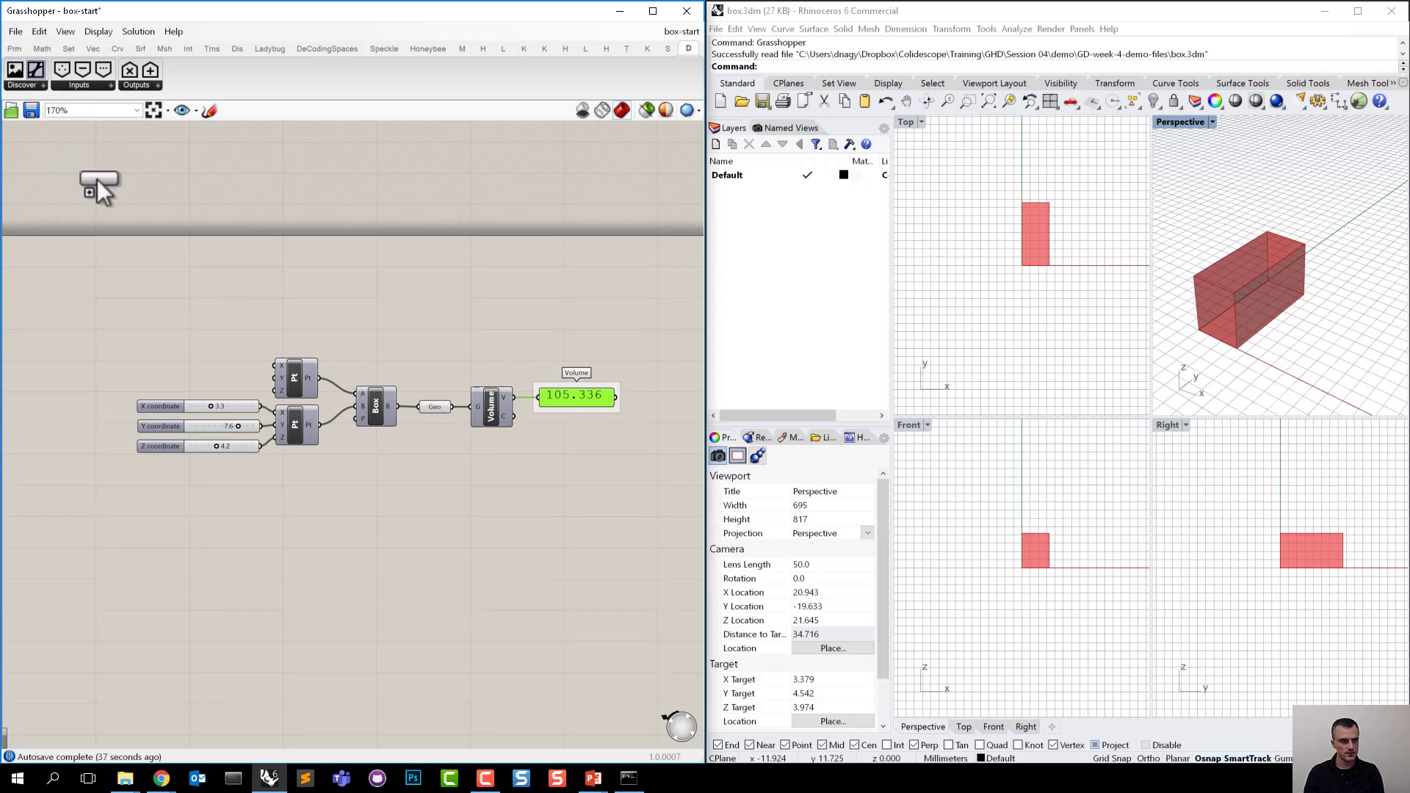
left_click(214, 514)
left_click_drag(217, 523, 224, 550)
right_click_drag(296, 557, 356, 524)
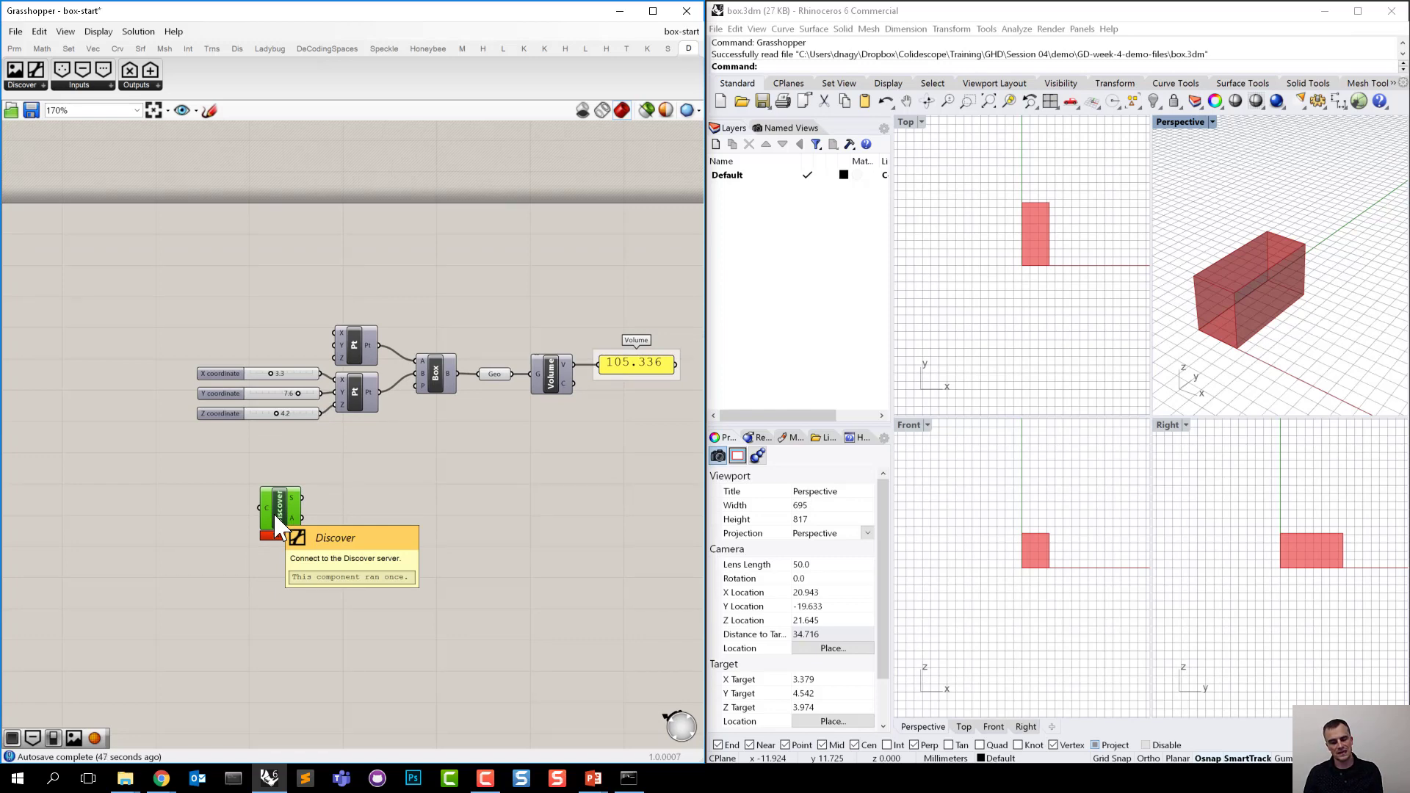
left_click_drag(278, 514, 277, 521)
left_click(189, 529)
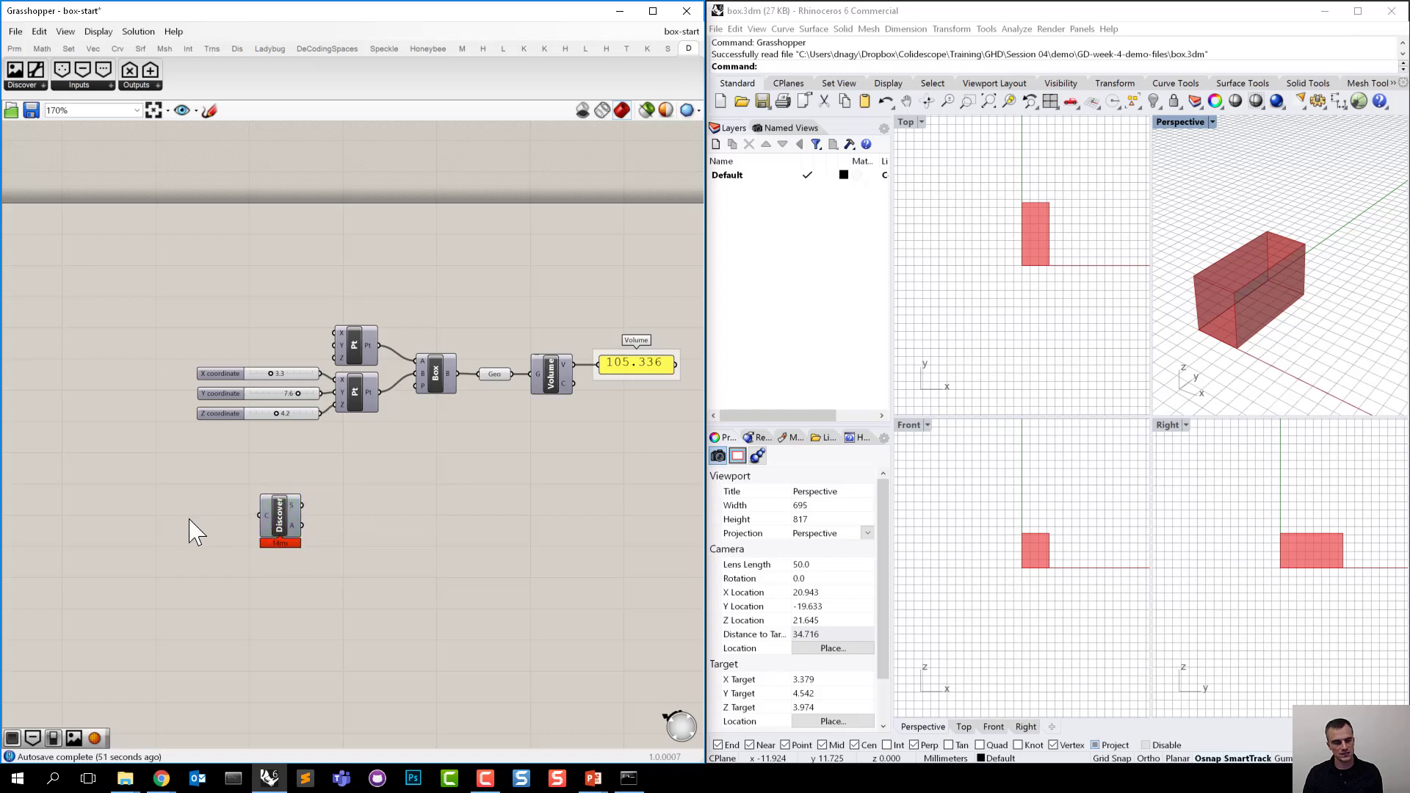
Add a Button beside the Discover component and connect it to the component's C input.
double_click(190, 519)
type("button")
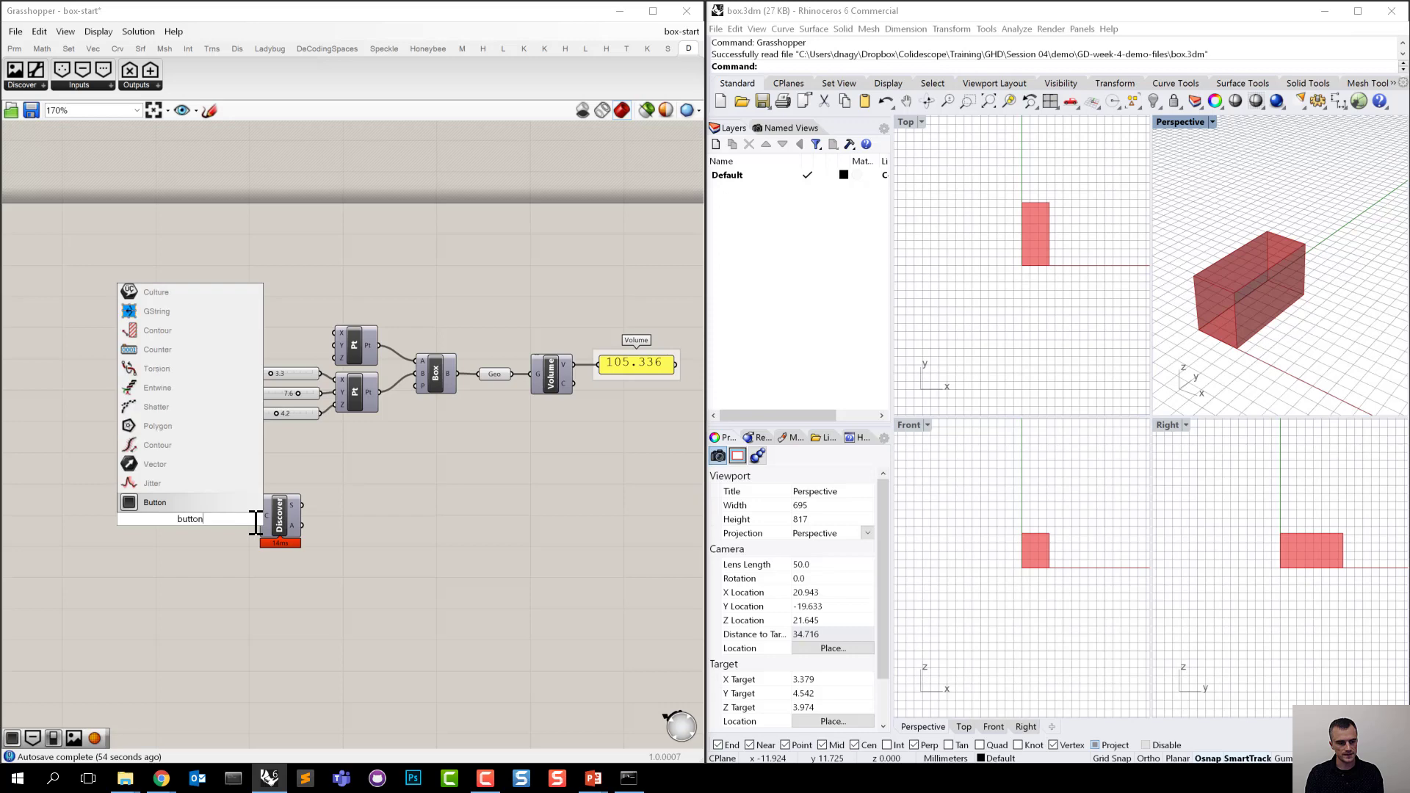
key("Return")
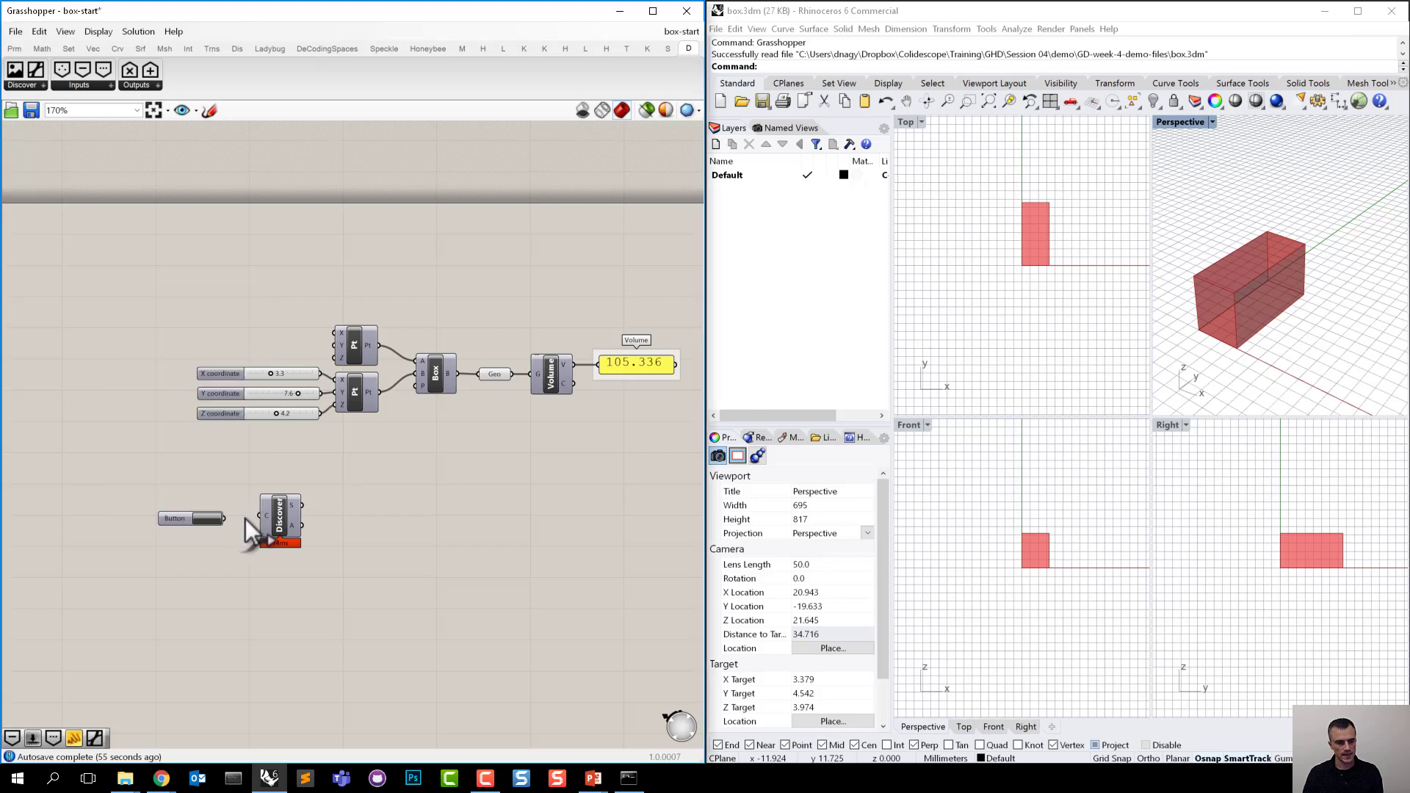
left_click_drag(184, 523, 206, 520)
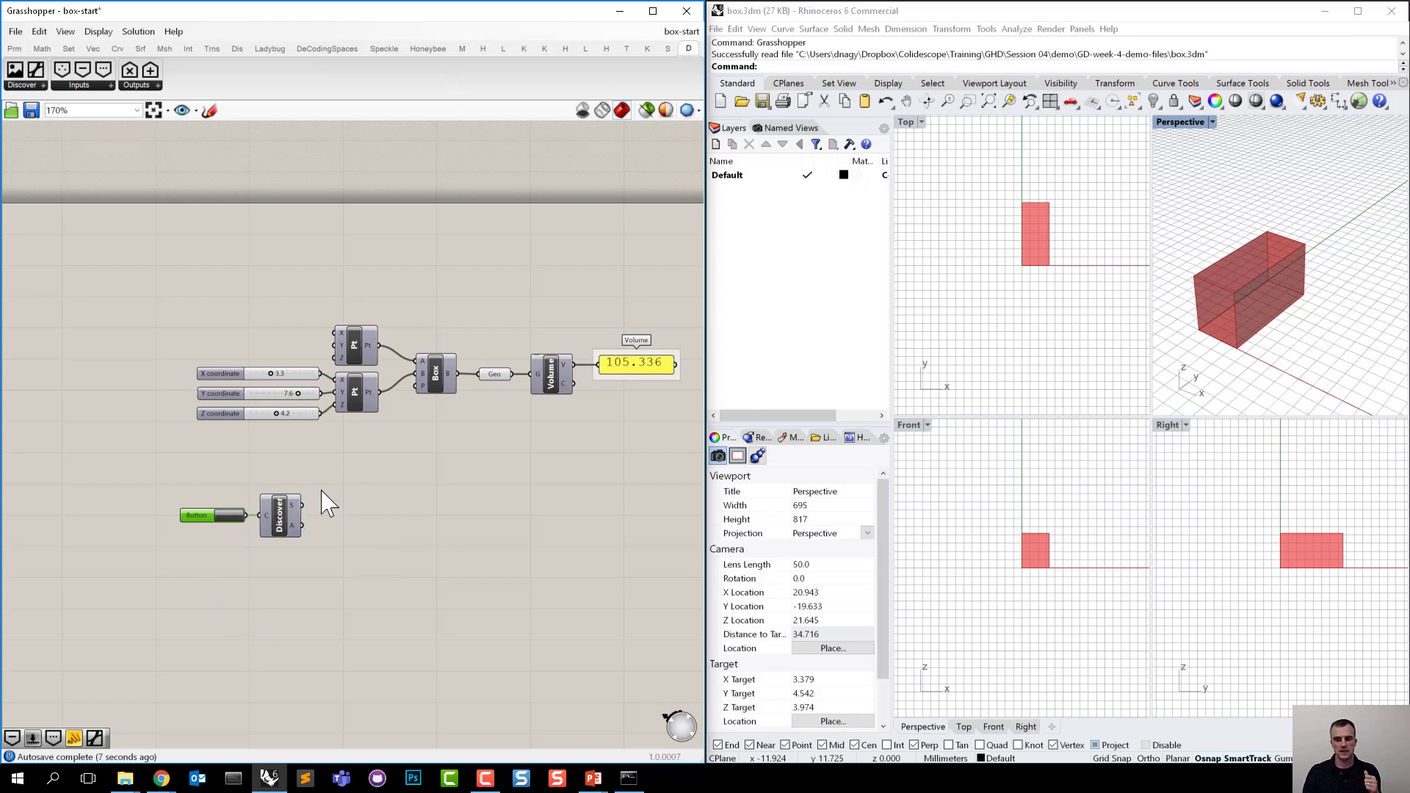
Snap the Grasshopper window to the lower right quarter of the screen, trim its height and bring the box definition into view.
left_click(877, 492)
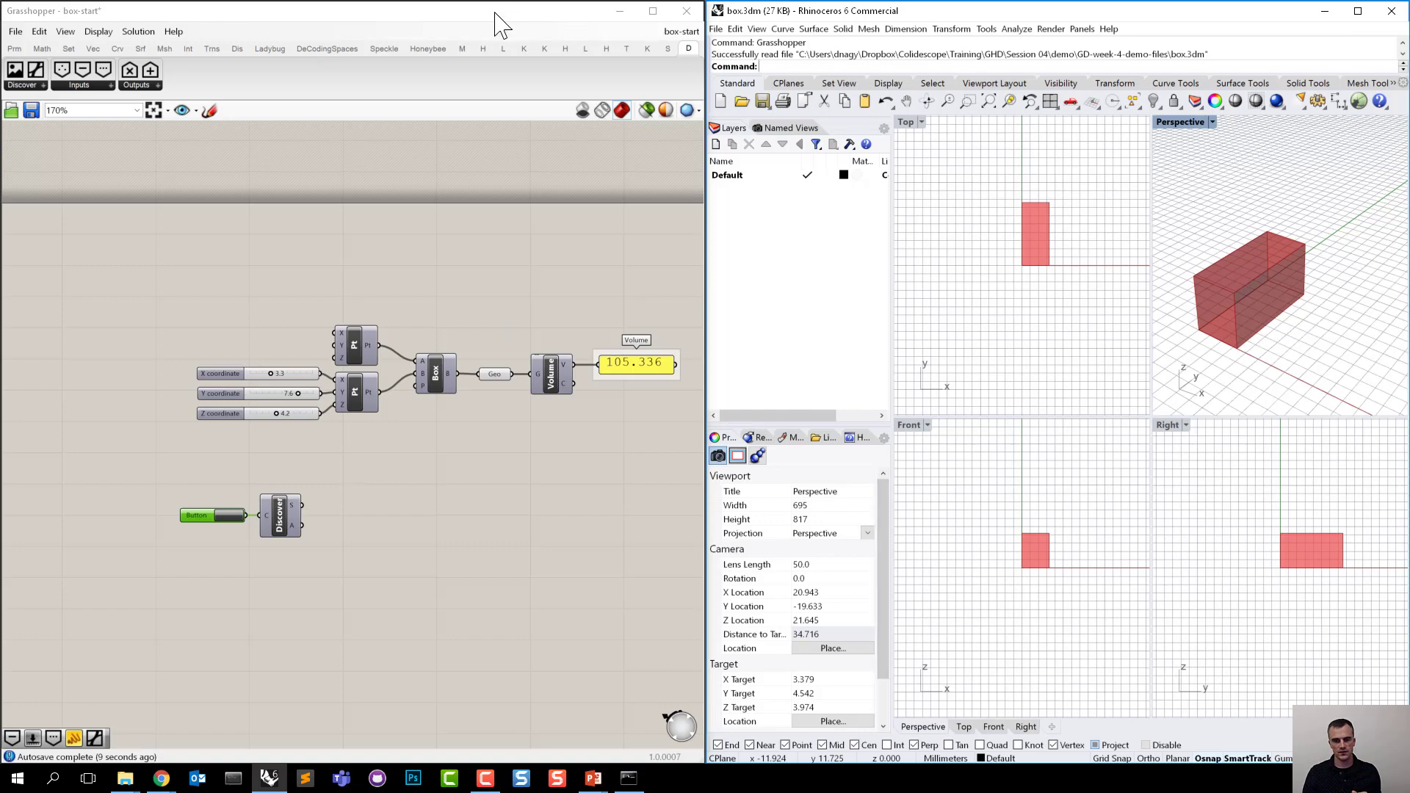
left_click_drag(481, 10, 927, 262)
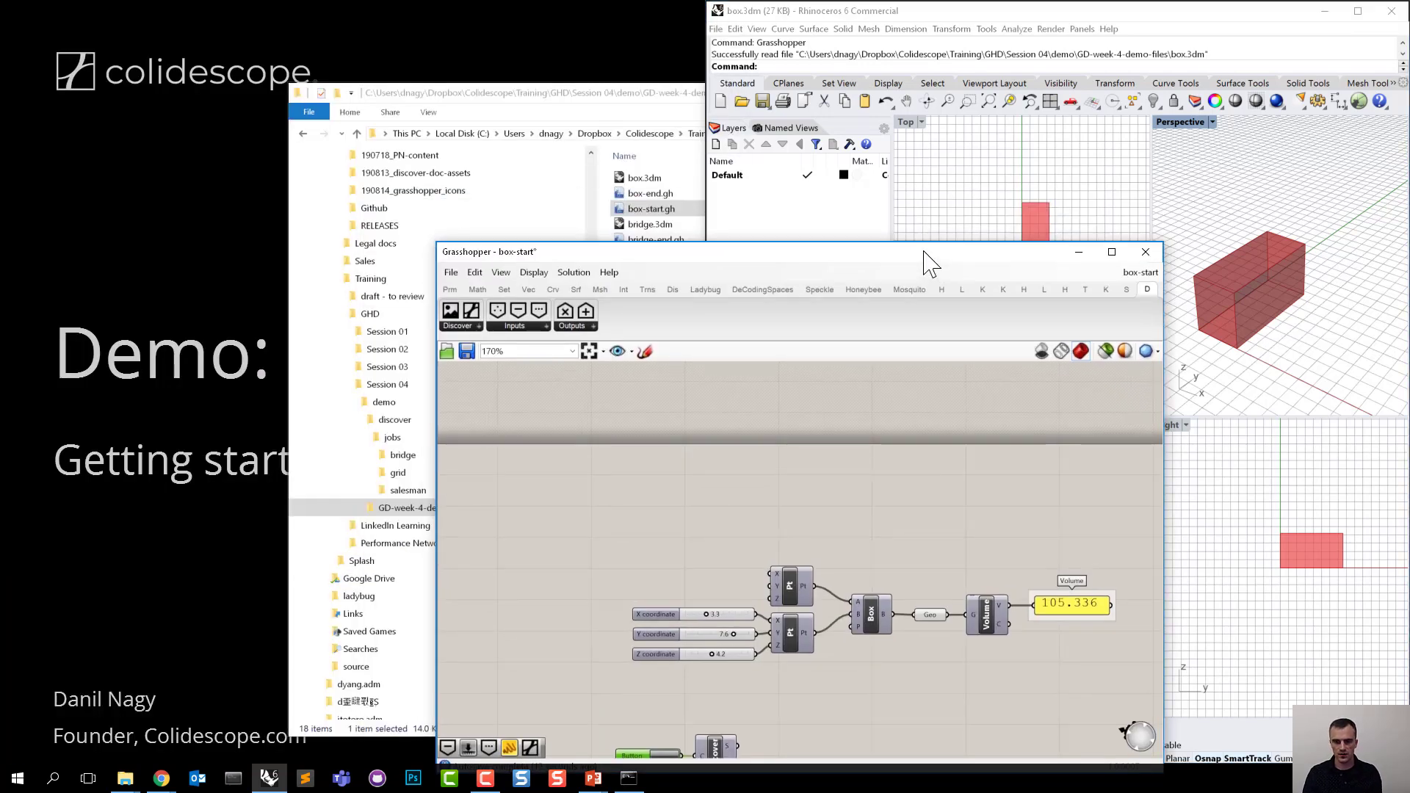
left_click_drag(927, 262, 1409, 792)
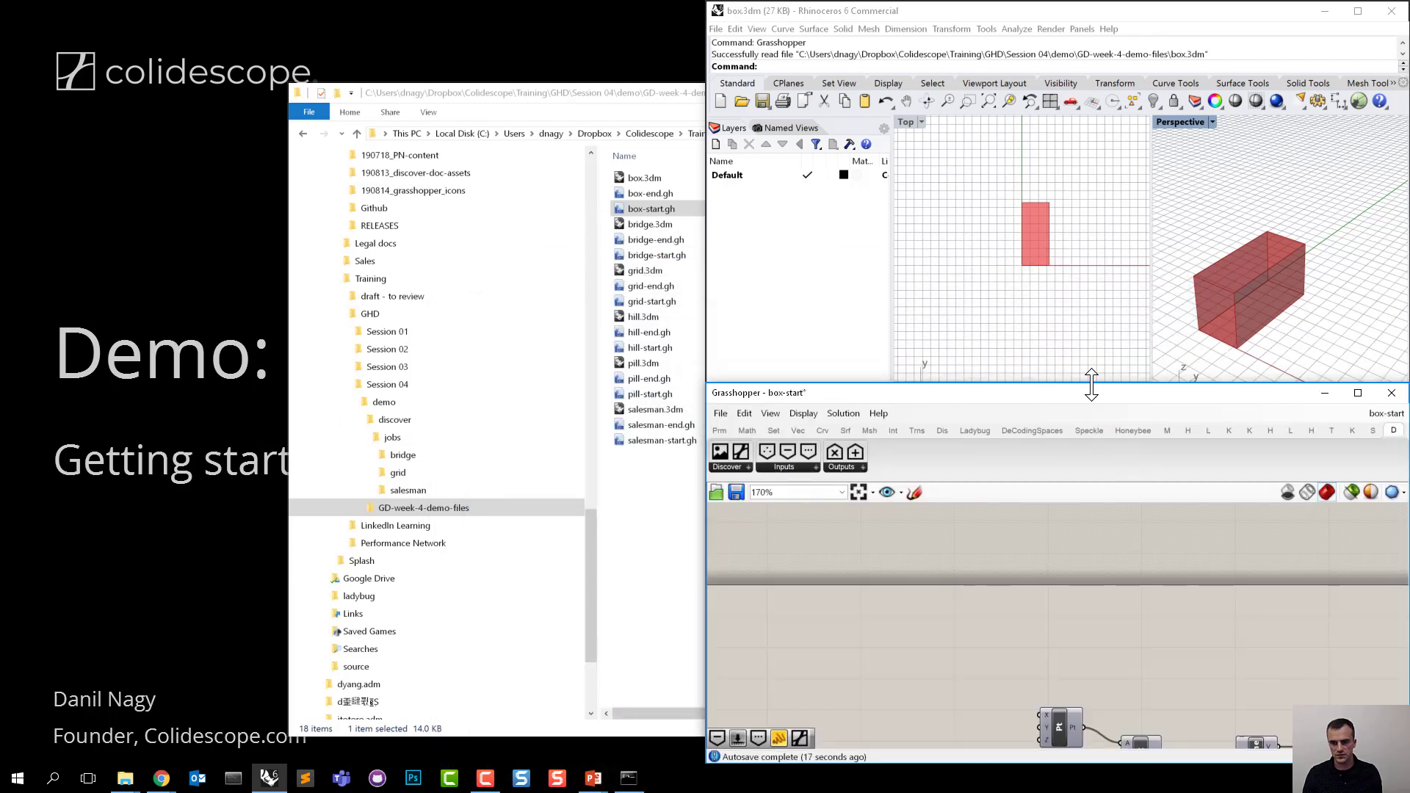
left_click_drag(1091, 384, 1092, 418)
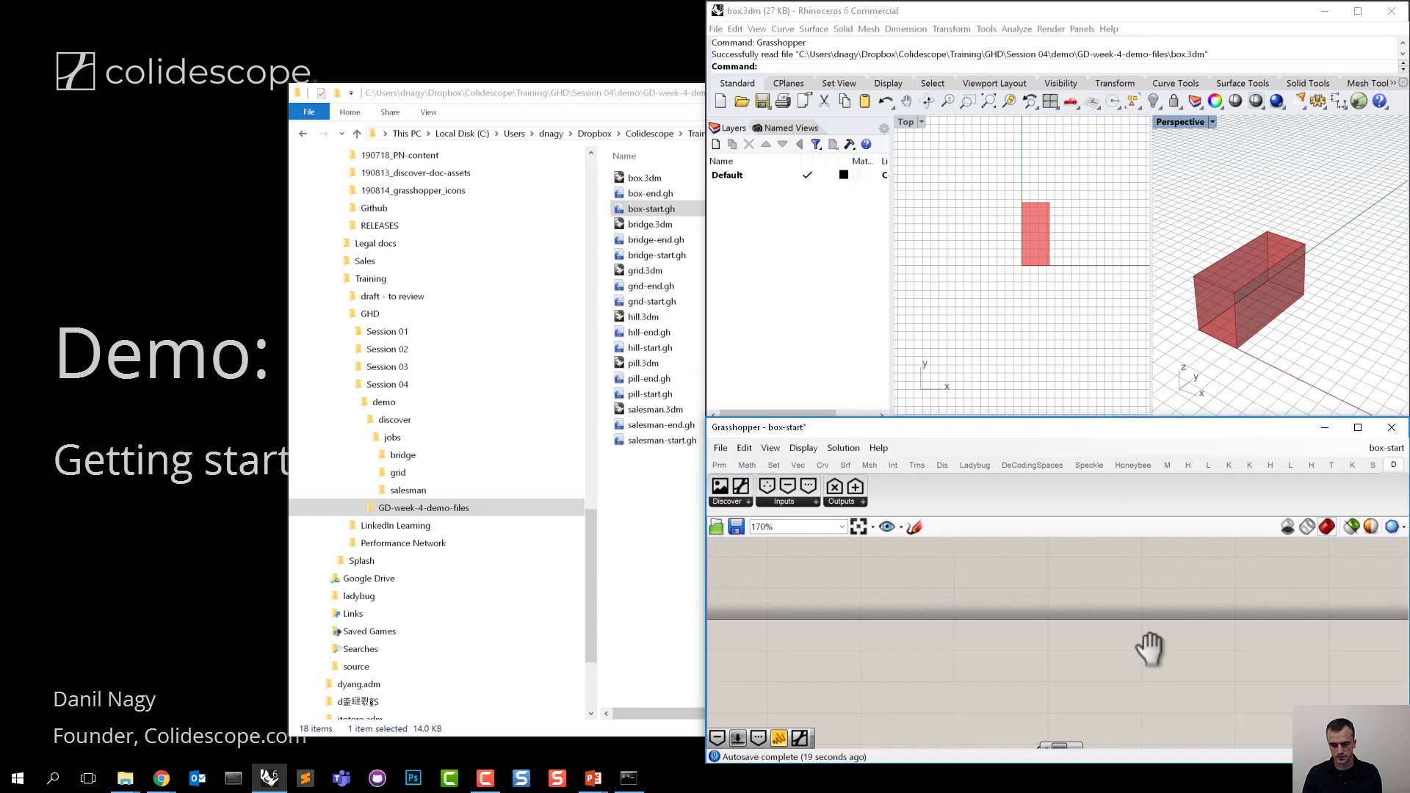
right_click_drag(1150, 649, 1081, 567)
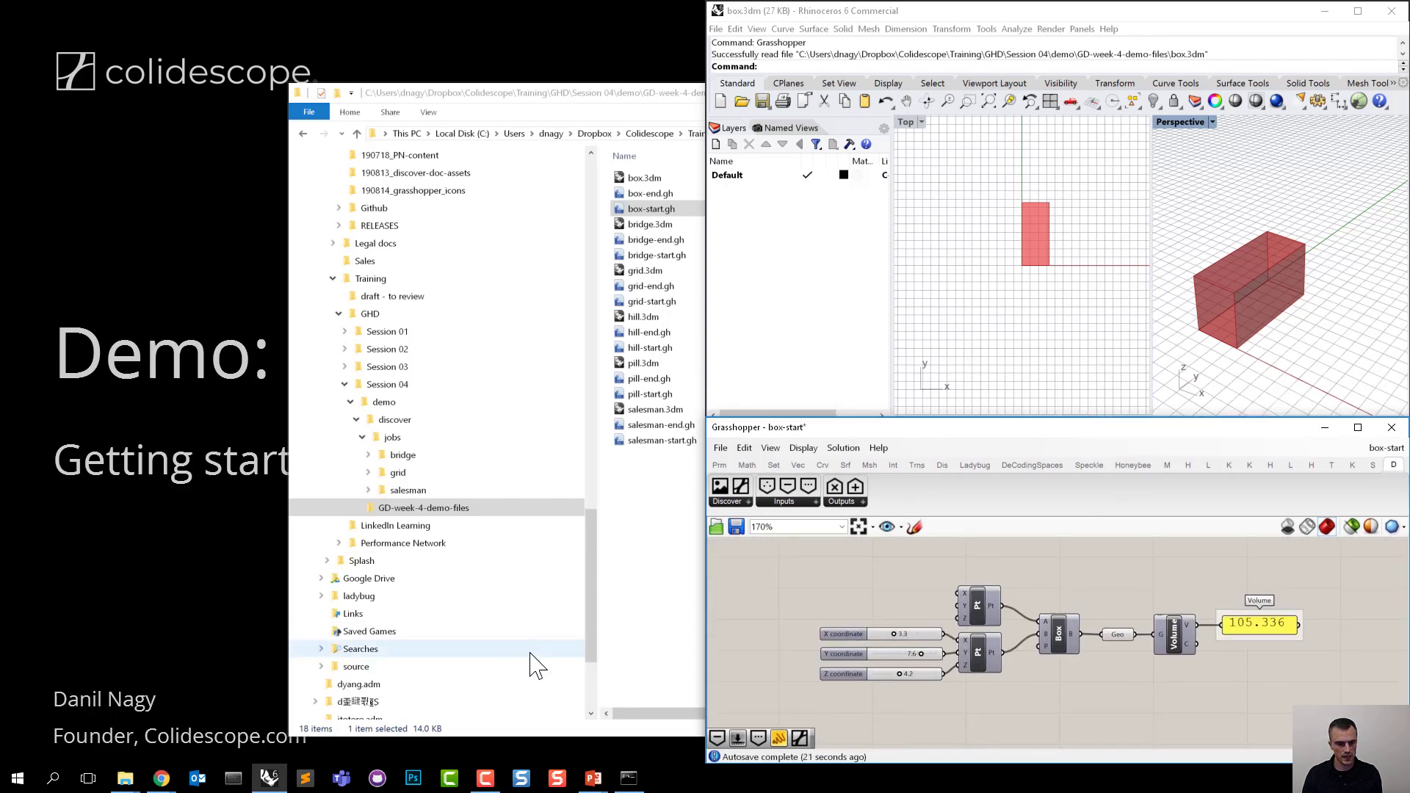
Switch to the Discover page in Chrome and snap it to the left half of the screen, beside Rhino and Grasshopper.
left_click(161, 778)
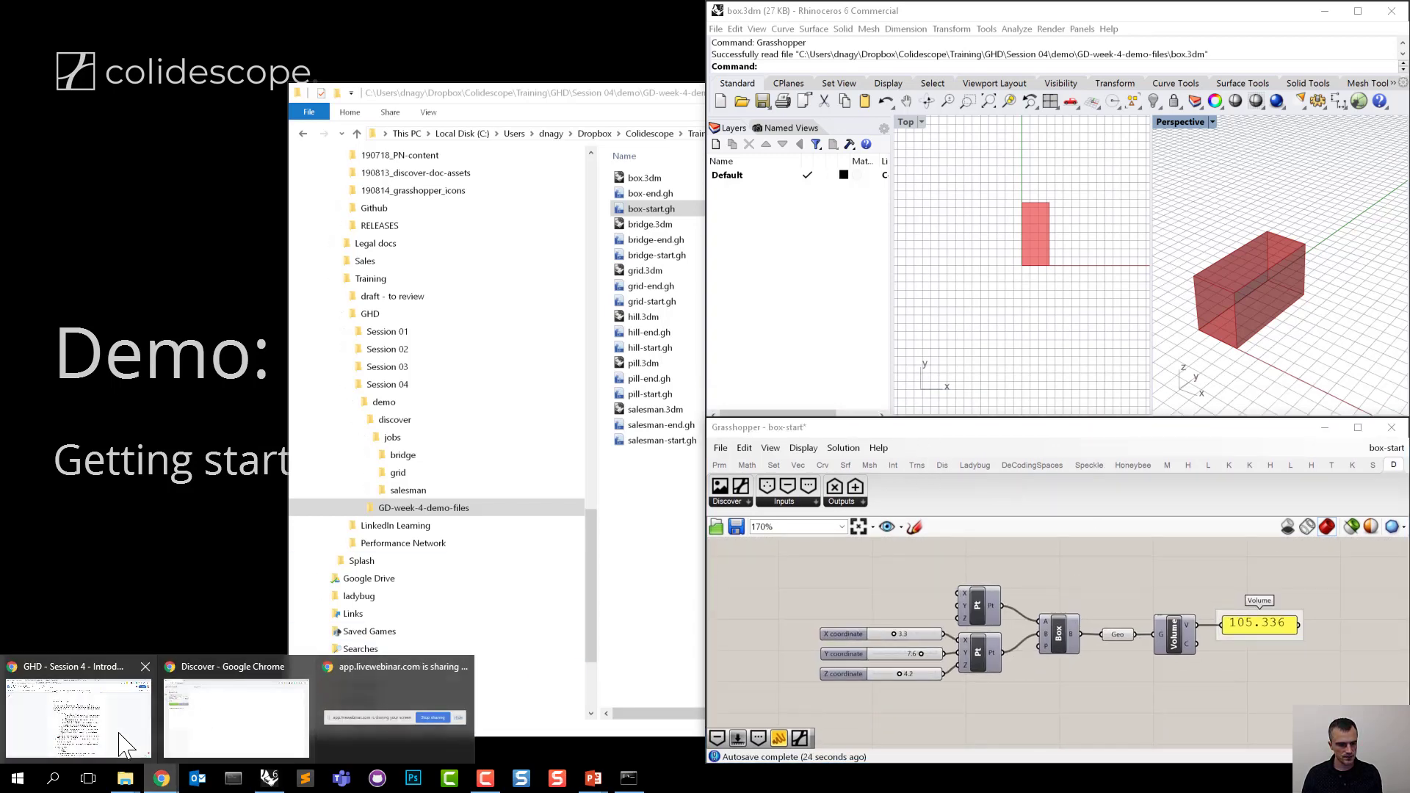
left_click(235, 716)
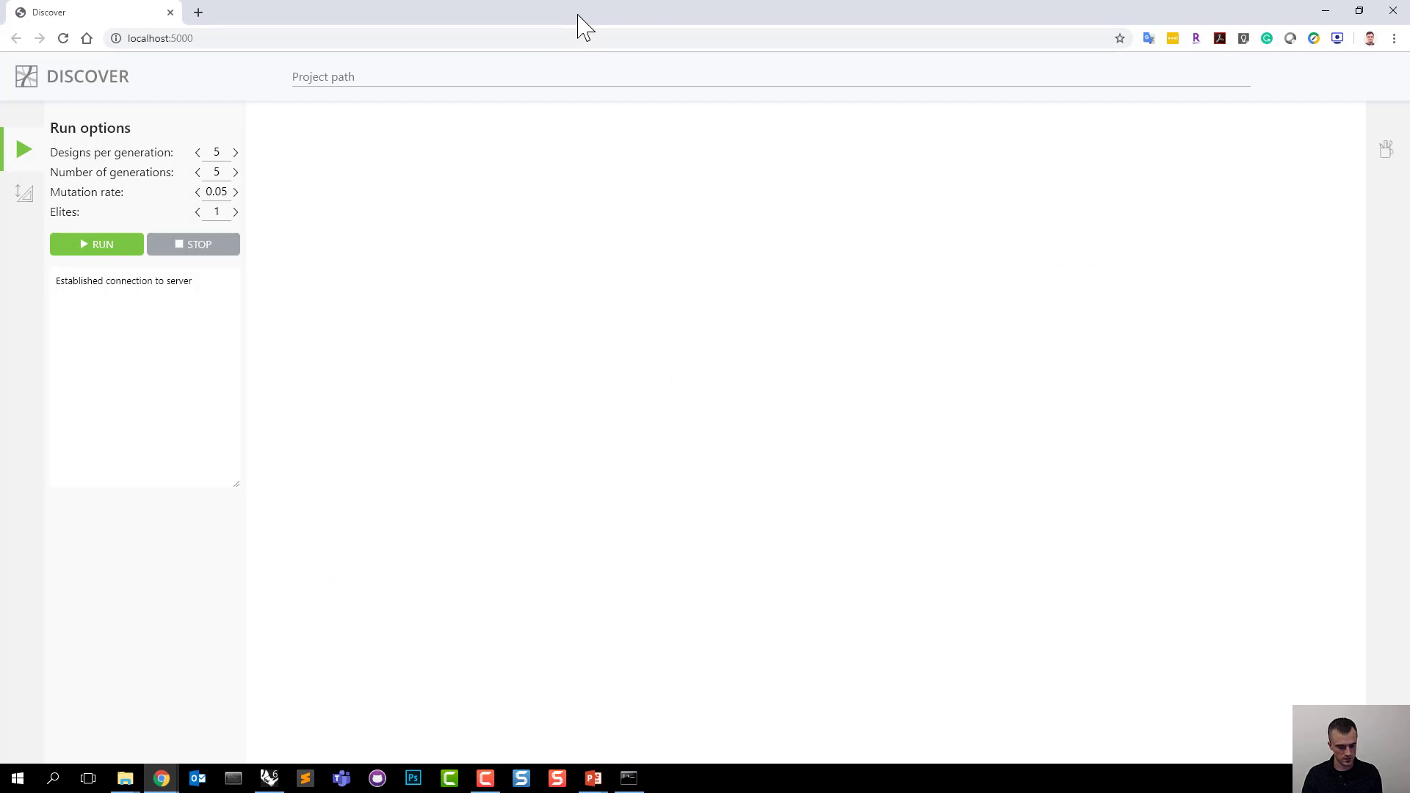
key("super+Left")
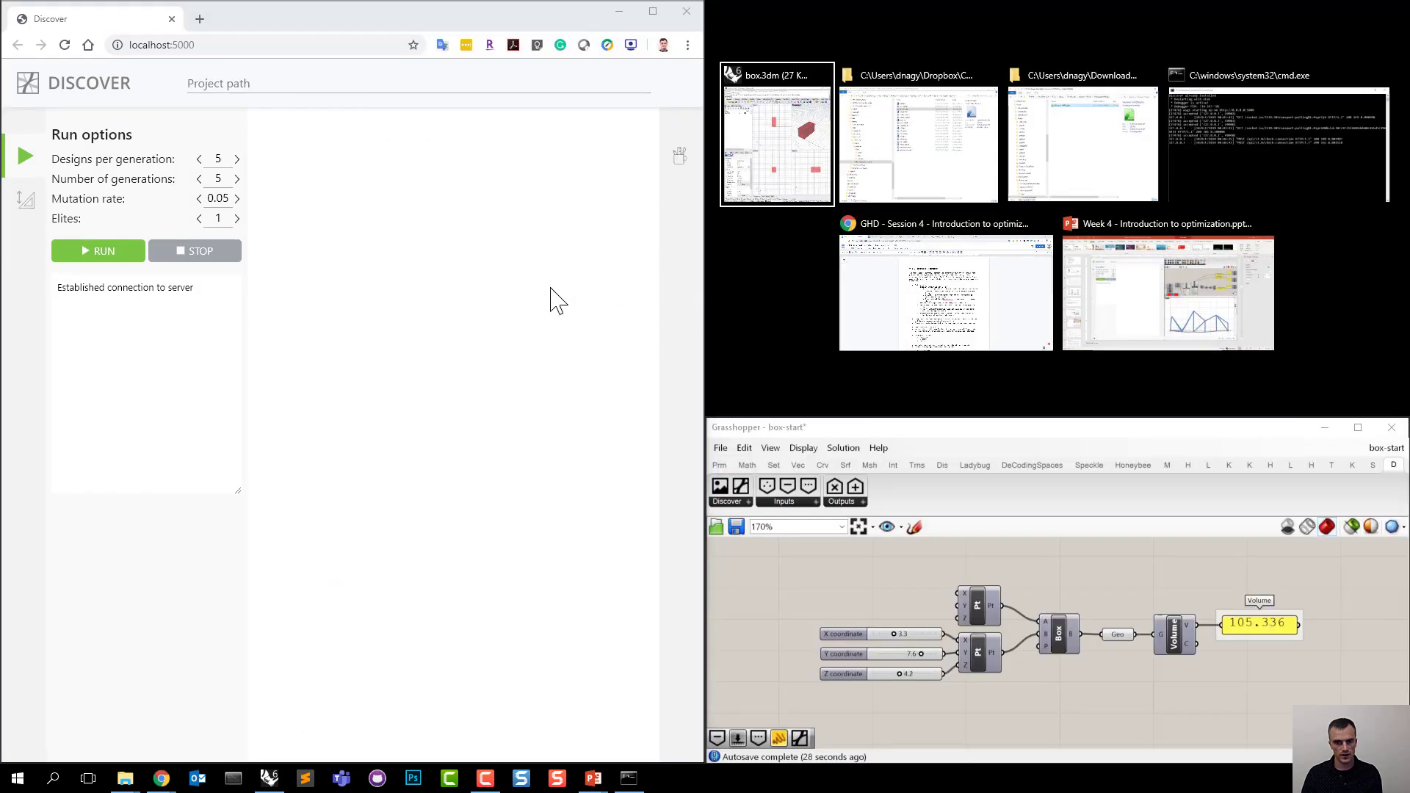
key("Return")
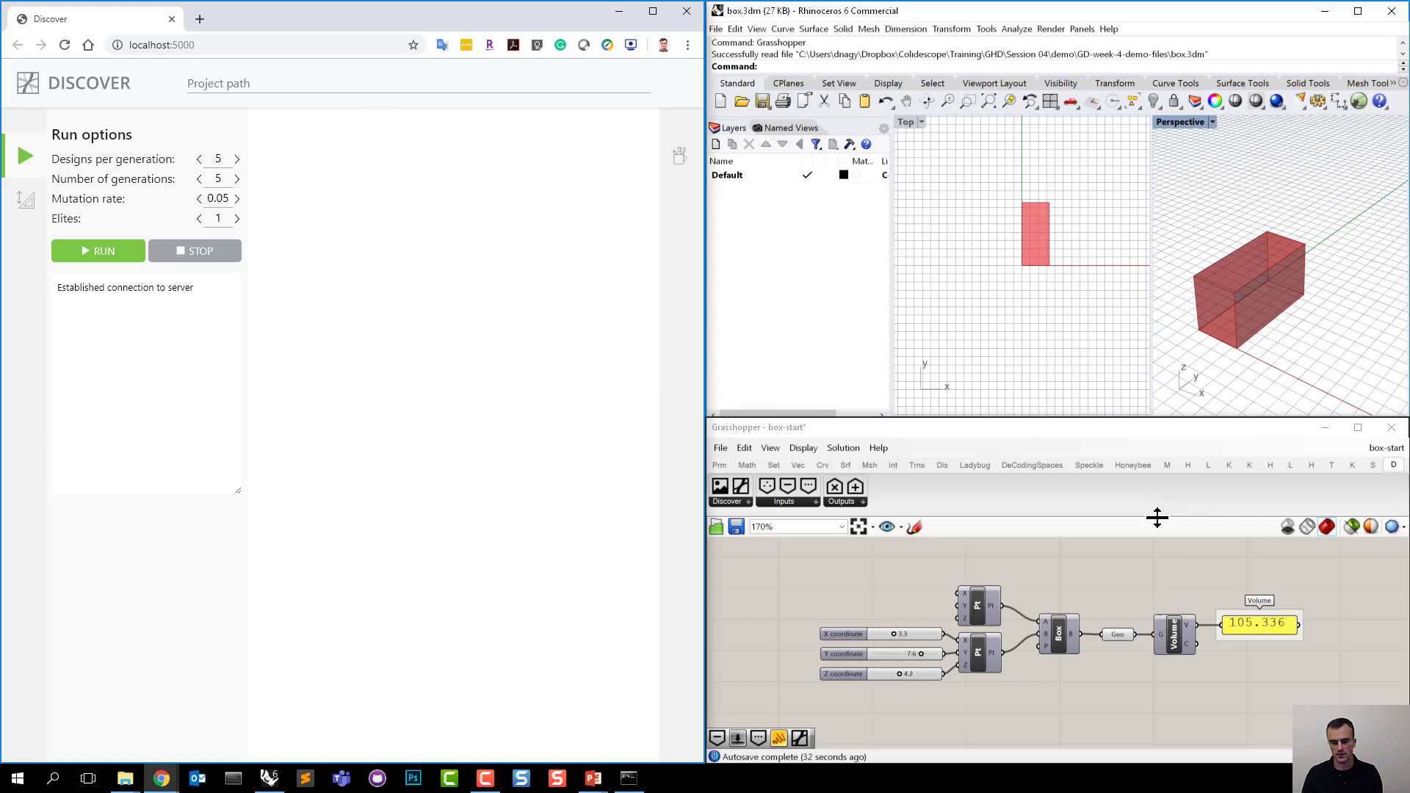
right_click_drag(1072, 591, 1070, 599)
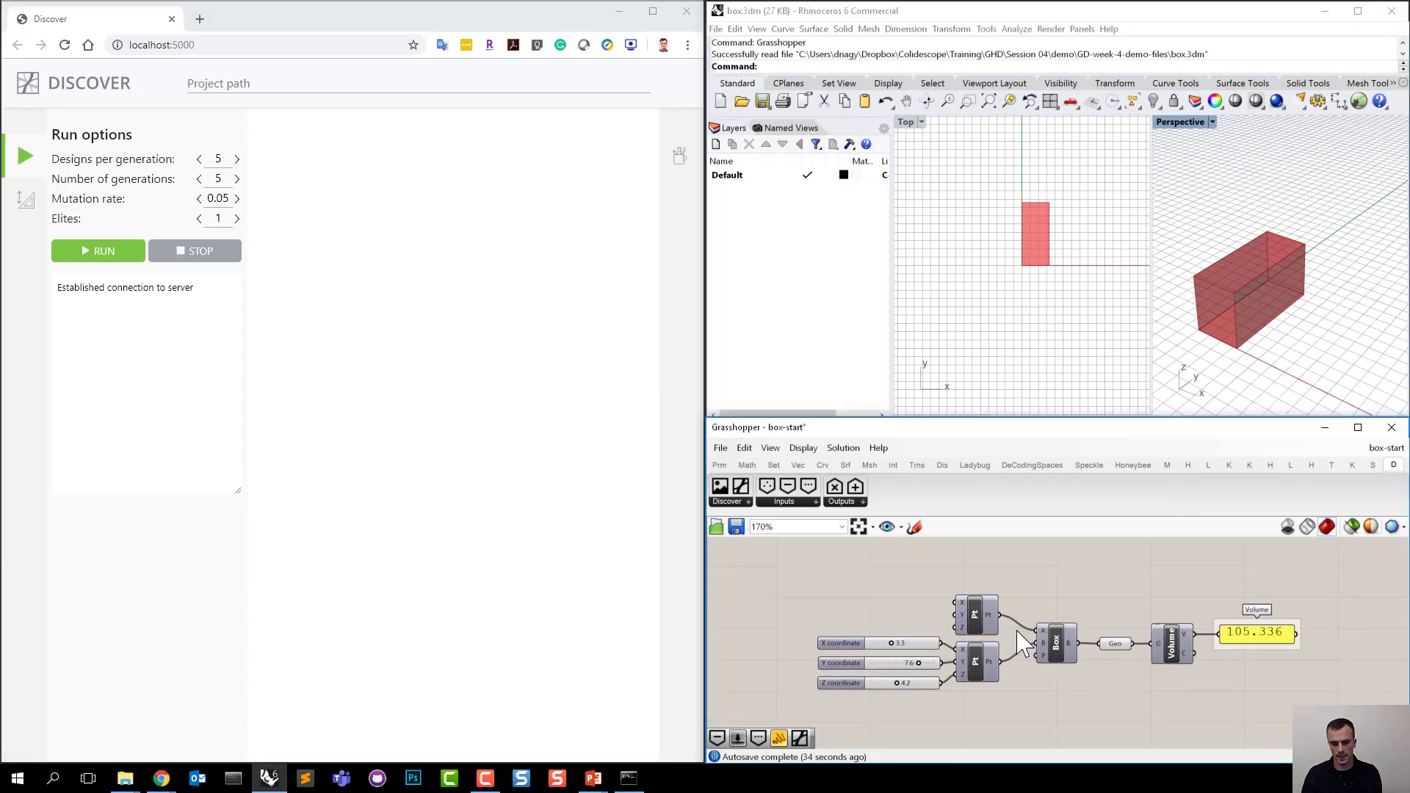
Trigger the Button to connect the box-start definition to the Discover server and check the connection message in the Discover page's log.
right_click_drag(975, 668, 973, 582)
scroll(962, 650, "down", 1)
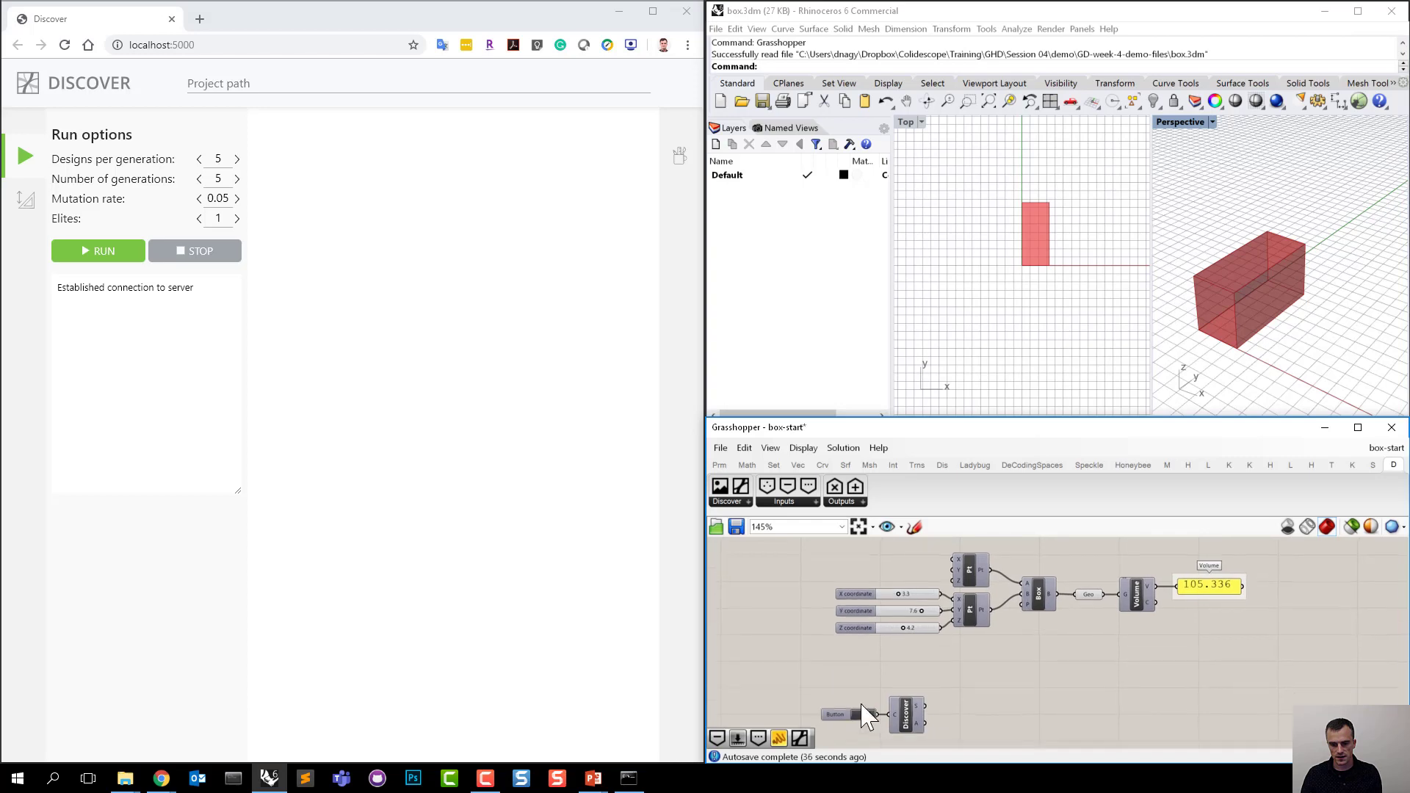
left_click(866, 714)
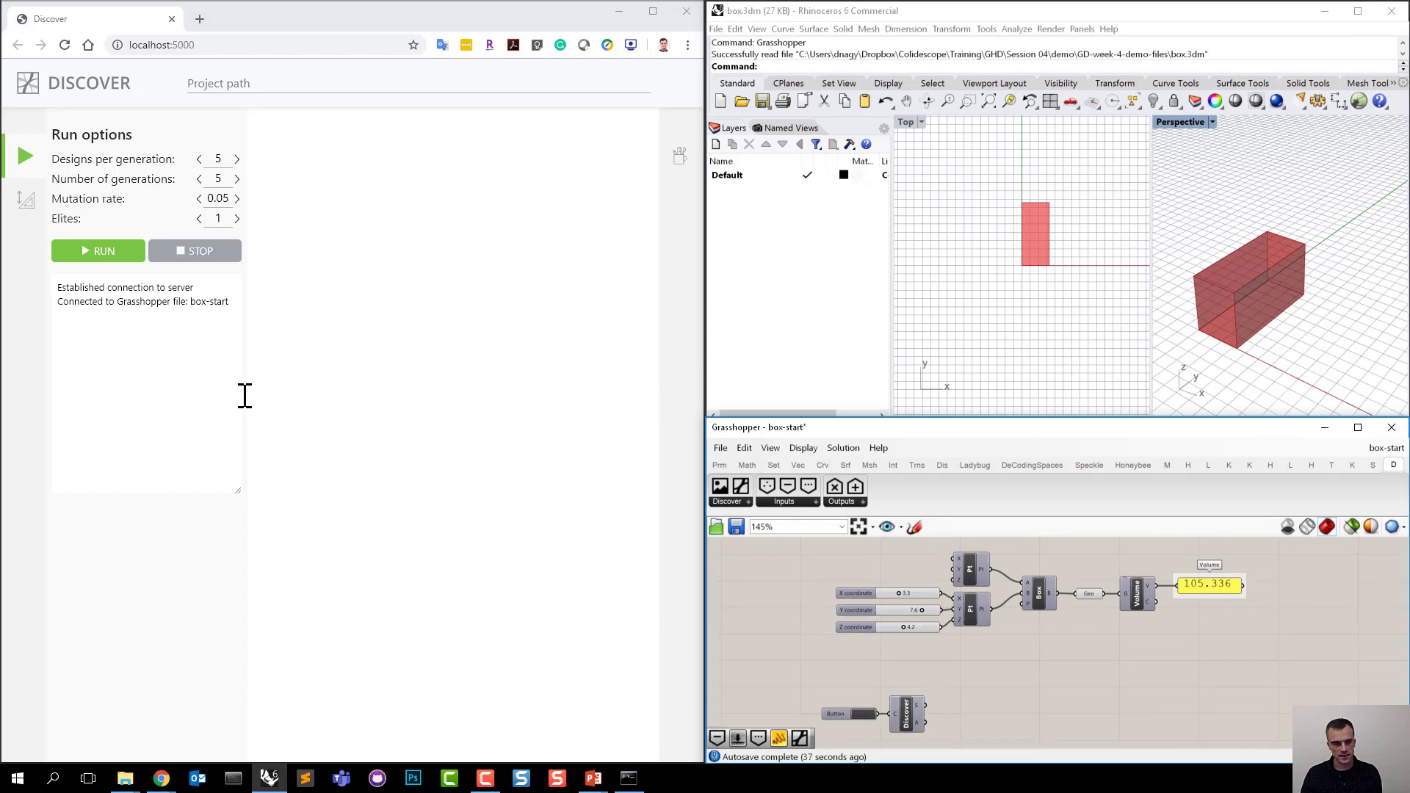
left_click_drag(57, 299, 229, 302)
left_click(195, 342)
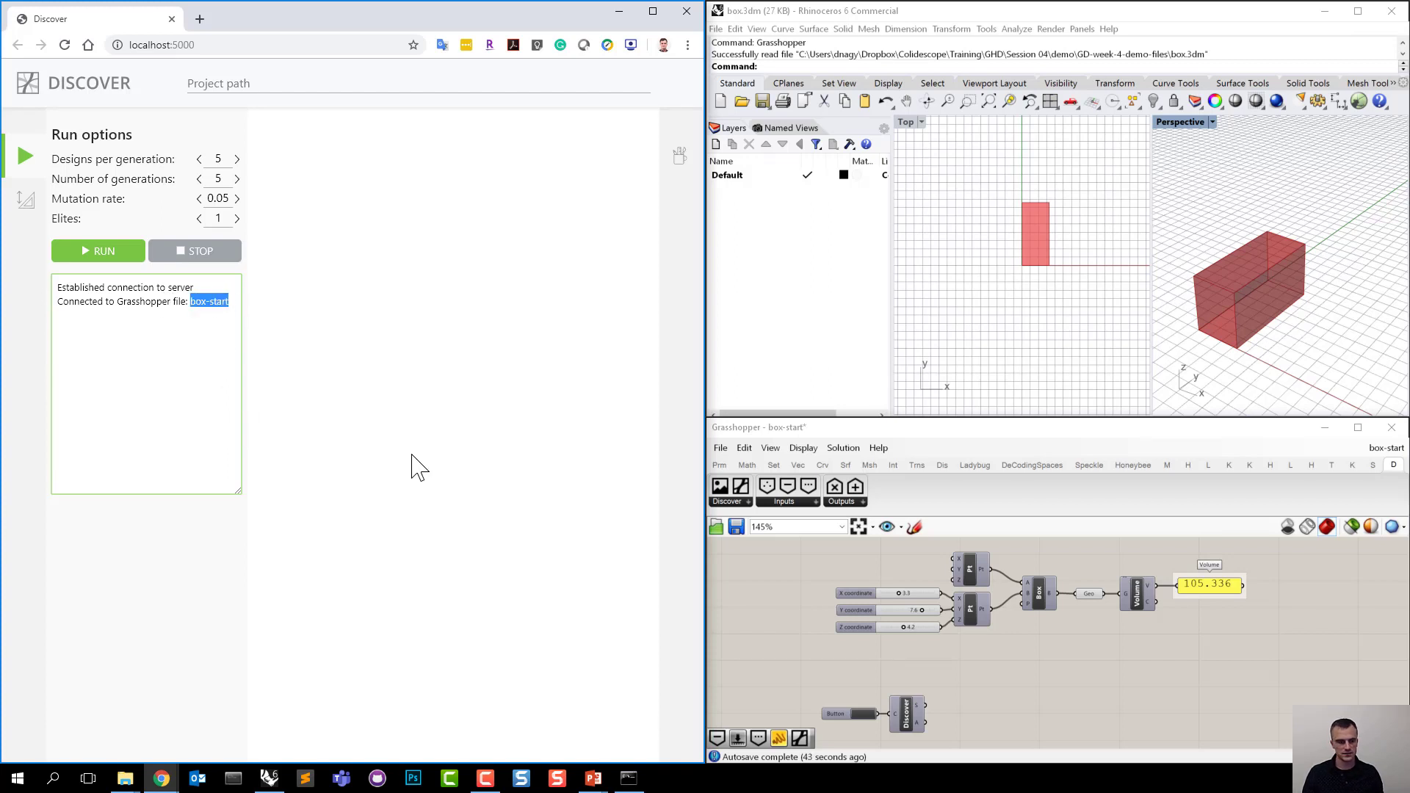
left_click(205, 504)
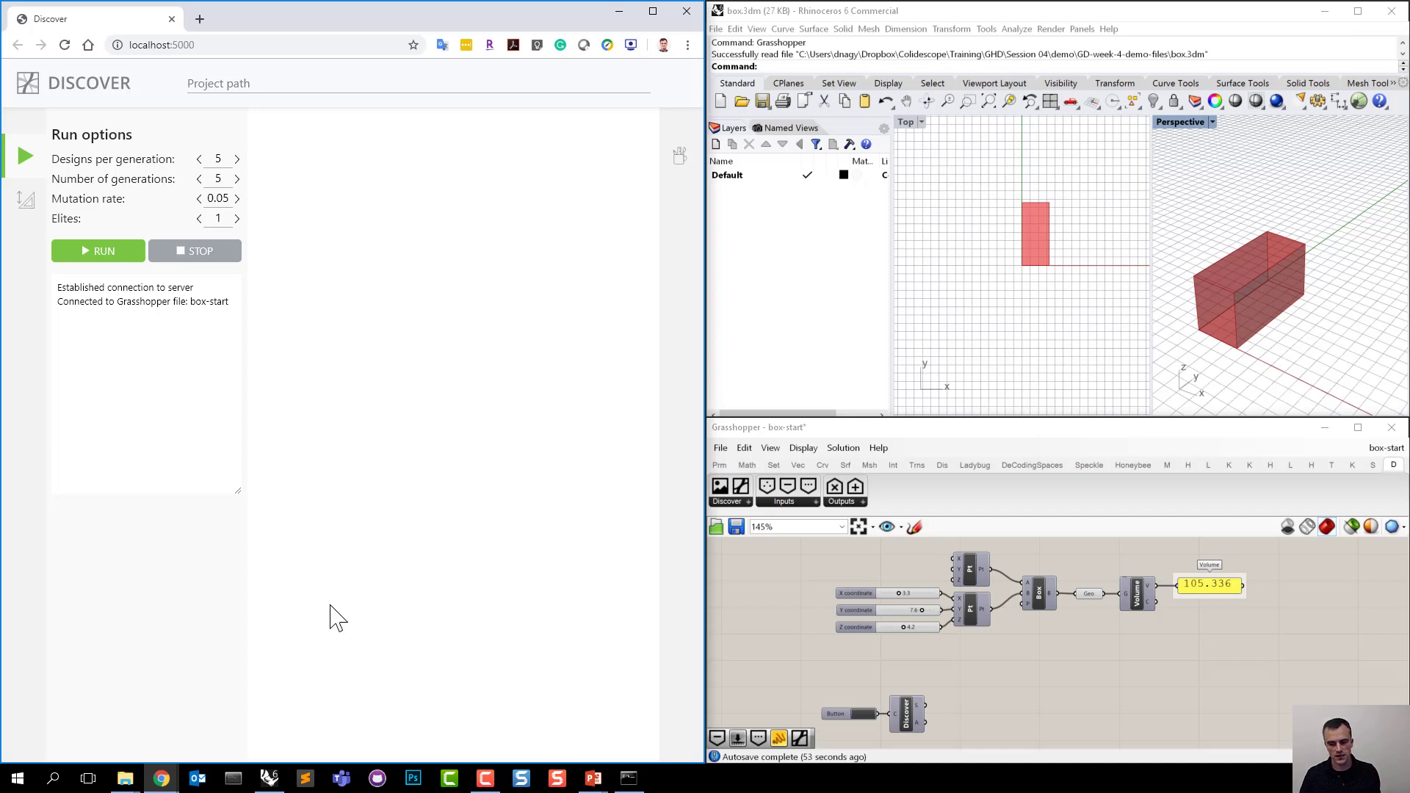
Move the Button and Discover component together slightly farther below the coordinate sliders.
right_click_drag(753, 687, 756, 672)
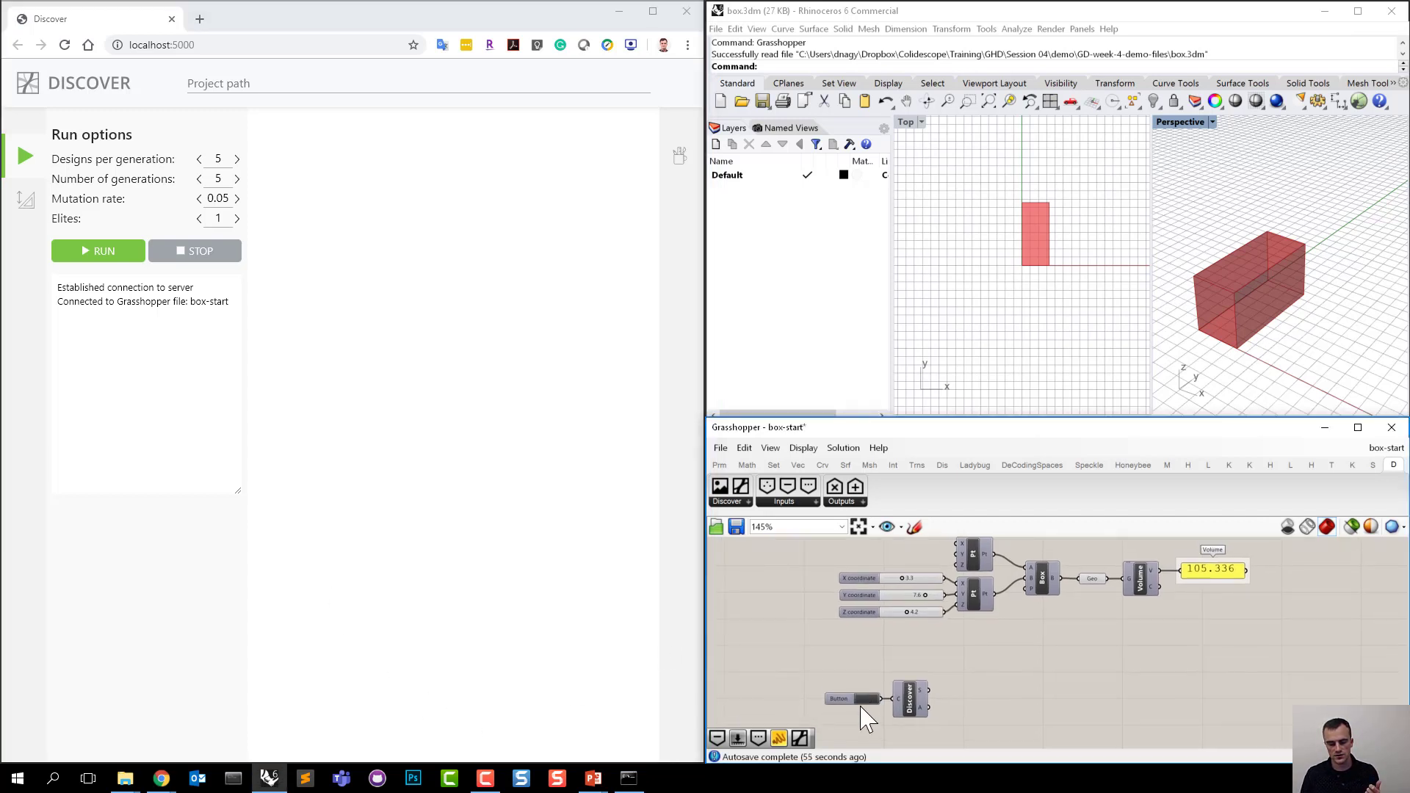
right_click_drag(874, 705, 836, 687)
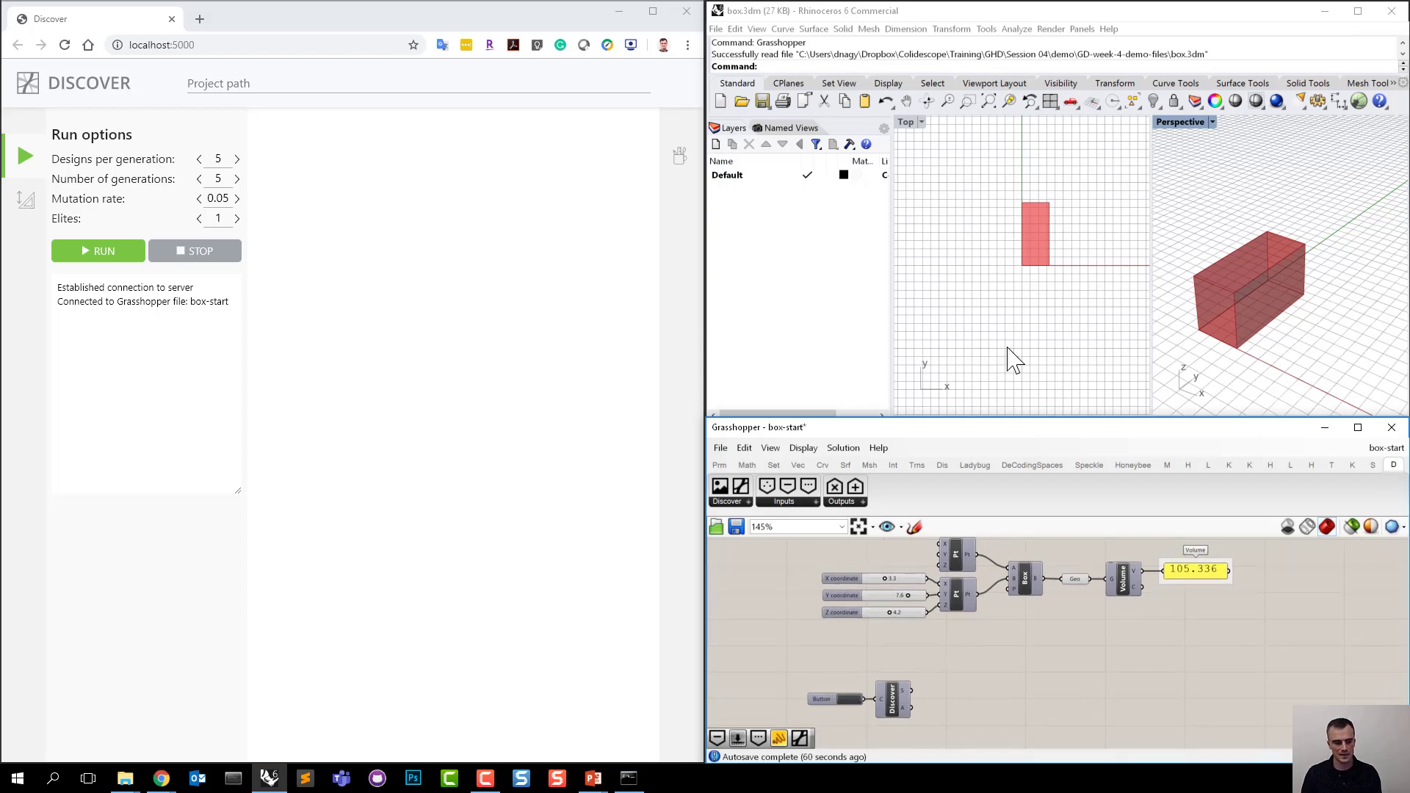
right_click_drag(913, 628, 882, 665)
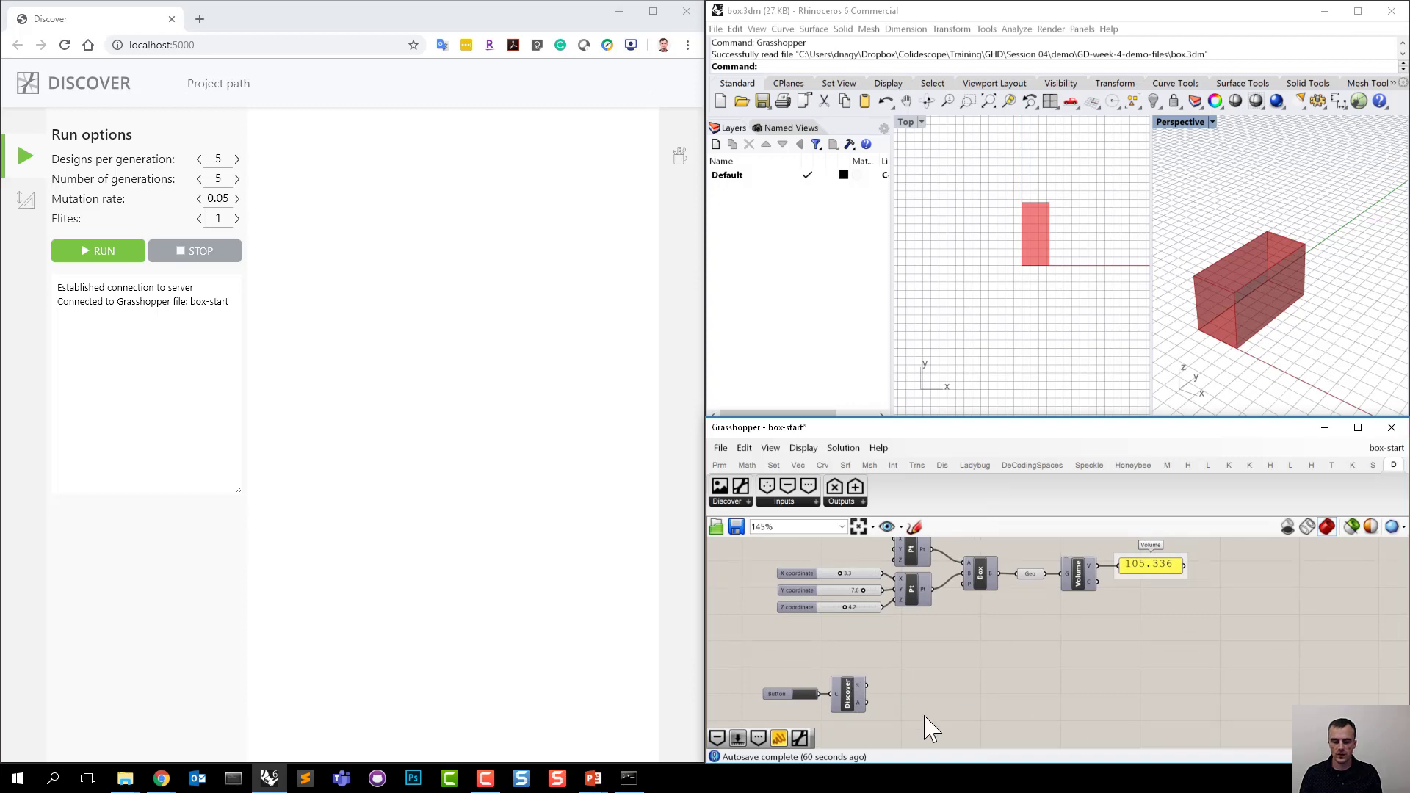
right_click_drag(925, 716, 953, 692)
left_click_drag(944, 702, 896, 678)
right_click_drag(948, 649, 908, 677)
left_click(946, 668)
scroll(943, 666, "down", 1)
scroll(912, 686, "up", 1)
Set the X coordinate slider to 5.2.
left_click_drag(867, 571, 844, 651)
left_click(863, 573)
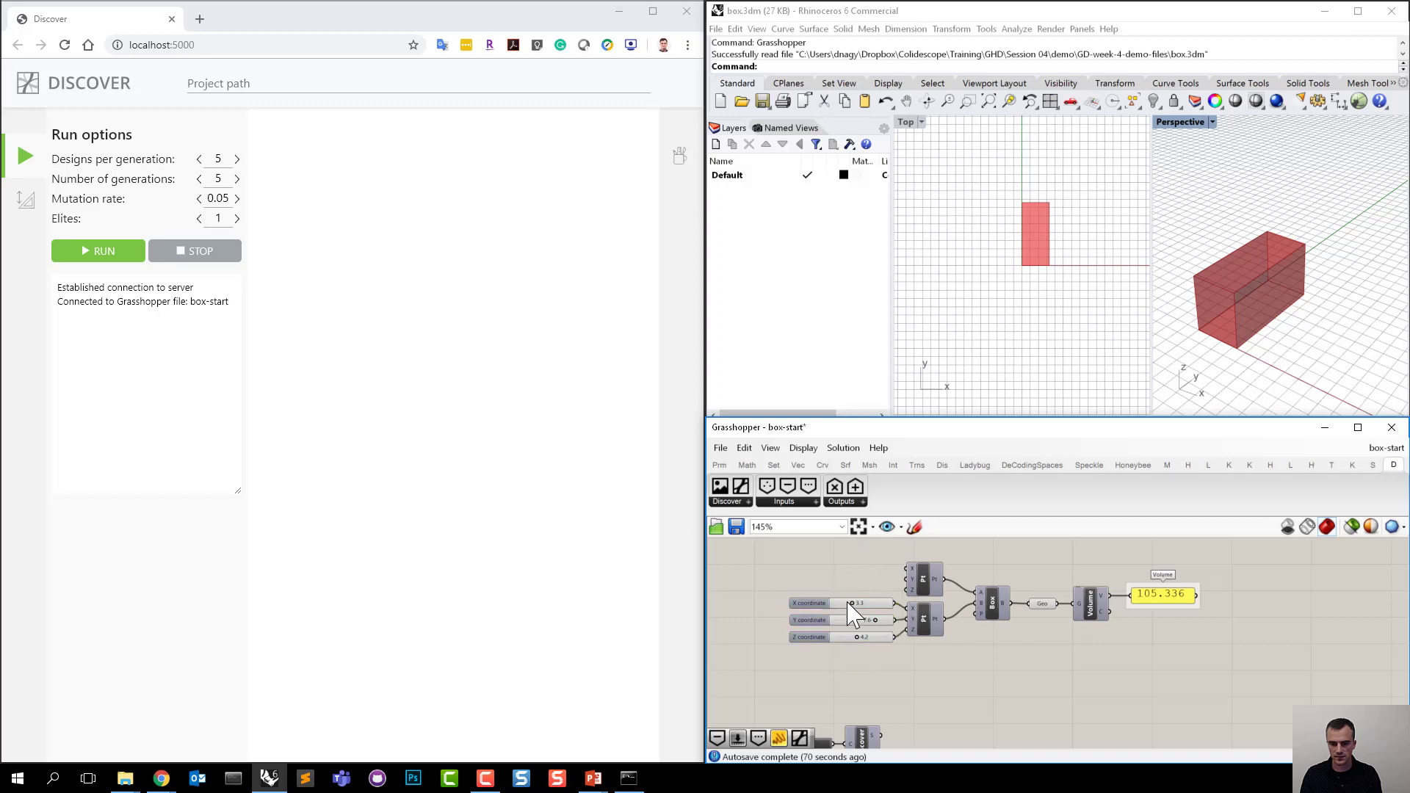
left_click_drag(853, 602, 863, 603)
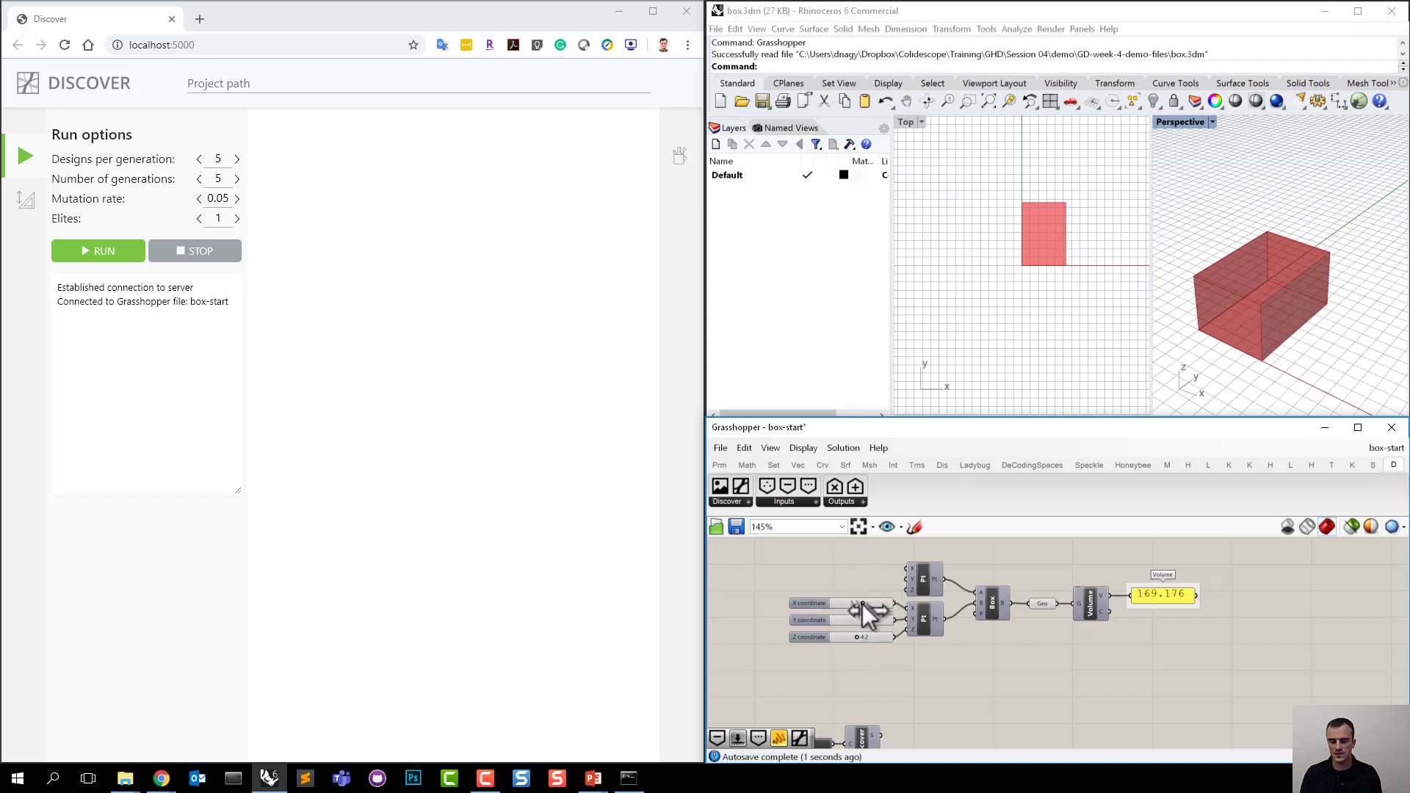
Place a Continuous component between the coordinate sliders and the Discover component, and shift it down together with the Button and Discover component.
right_click_drag(891, 659, 894, 647)
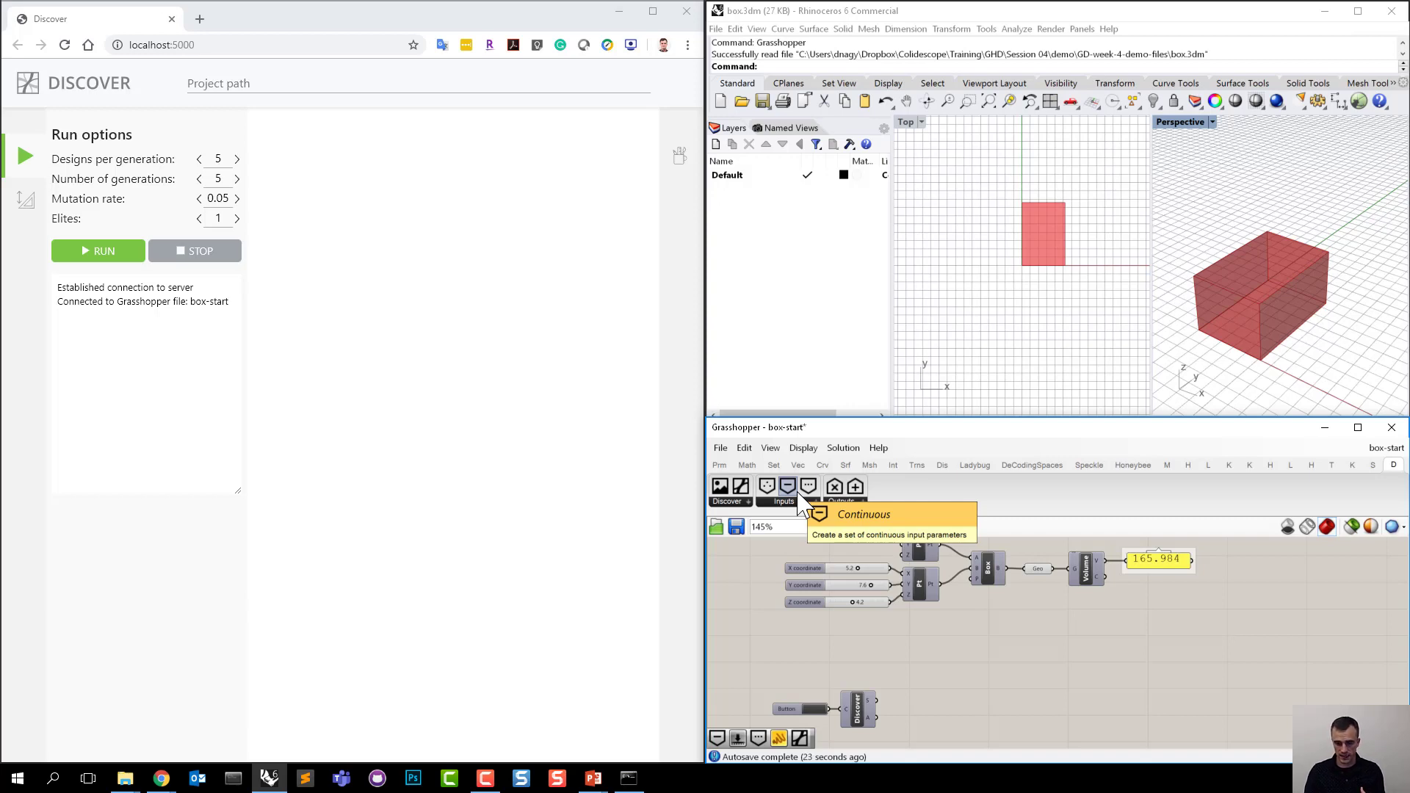
left_click_drag(787, 487, 927, 660)
right_click_drag(958, 721, 965, 688)
left_click_drag(966, 689, 794, 601)
left_click_drag(932, 622, 931, 637)
left_click(971, 648)
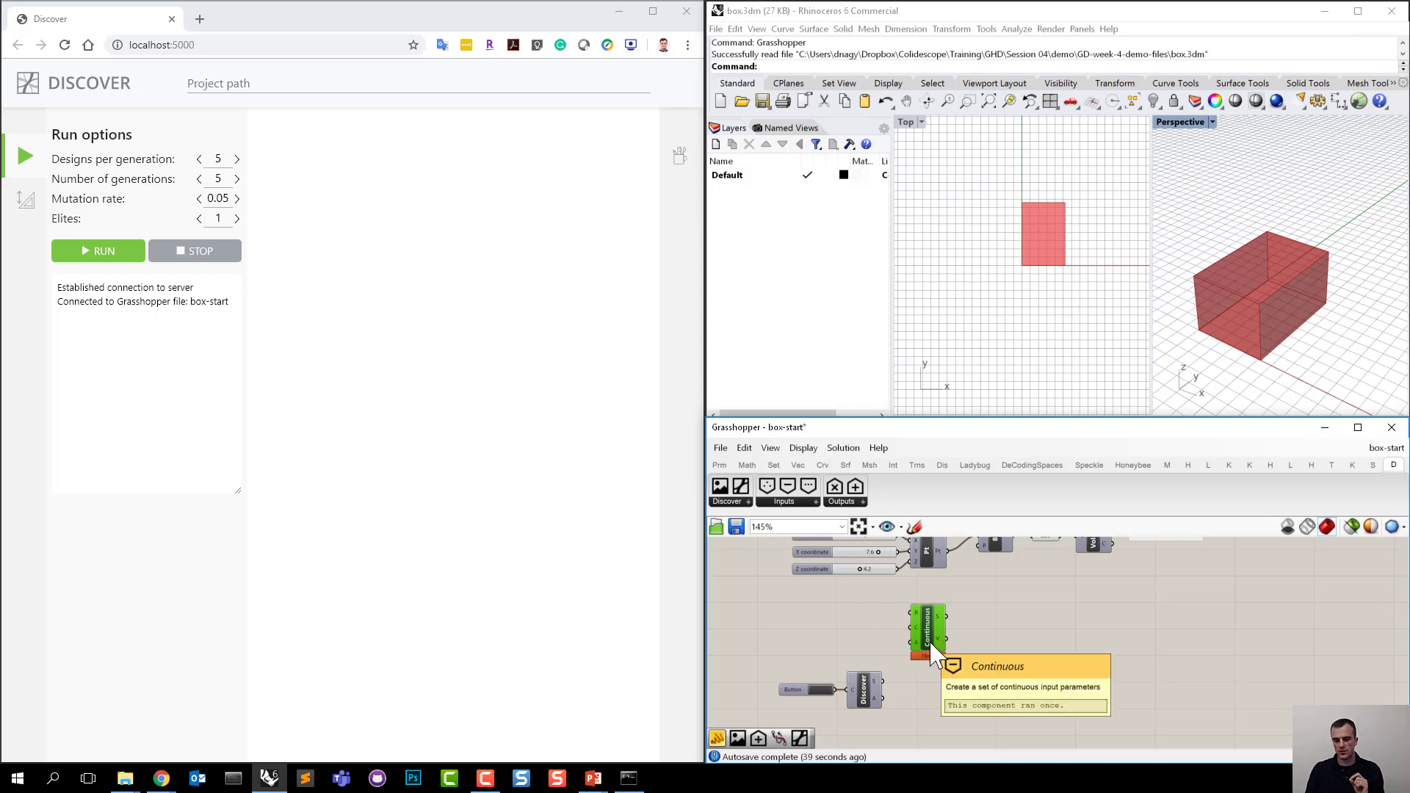
Raise the X coordinate slider to 9.5 to widen the box.
right_click_drag(885, 639, 884, 668)
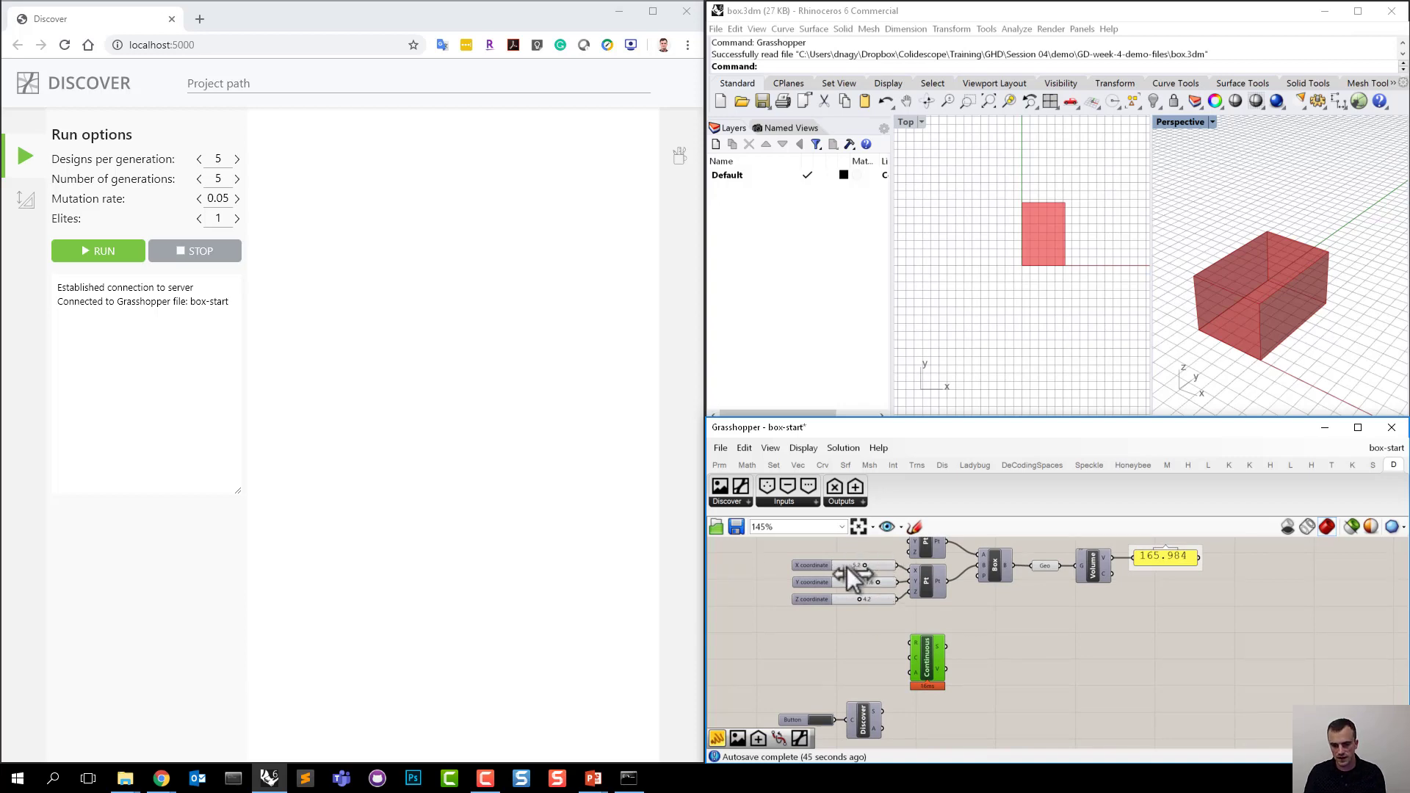
left_click_drag(848, 567, 887, 579)
Shift the Continuous component, the Discover component and the Button together slightly farther down, away from the coordinate sliders.
right_click_drag(916, 715, 945, 688)
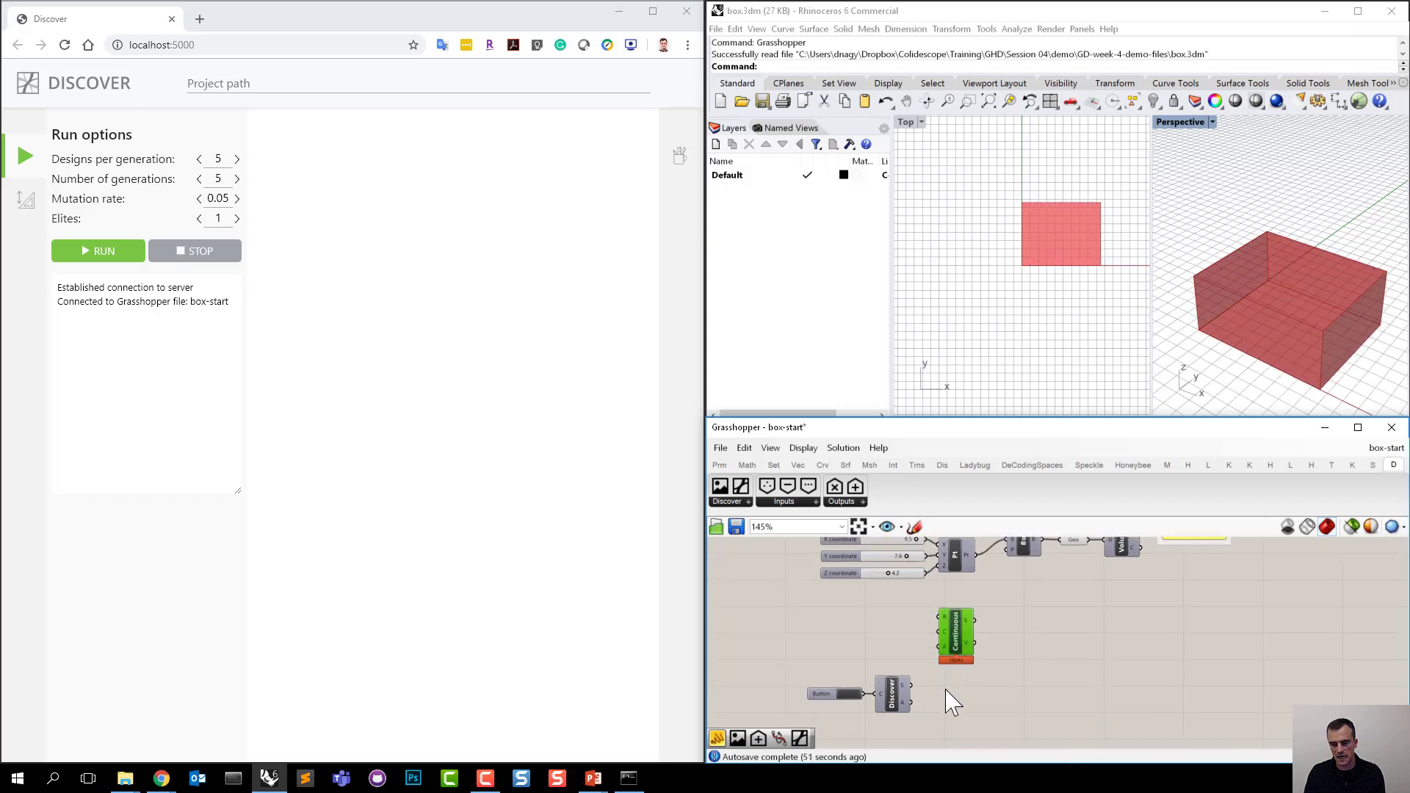
left_click_drag(966, 717, 850, 630)
left_click_drag(959, 646, 956, 657)
left_click(869, 667)
right_click_drag(872, 667, 877, 652)
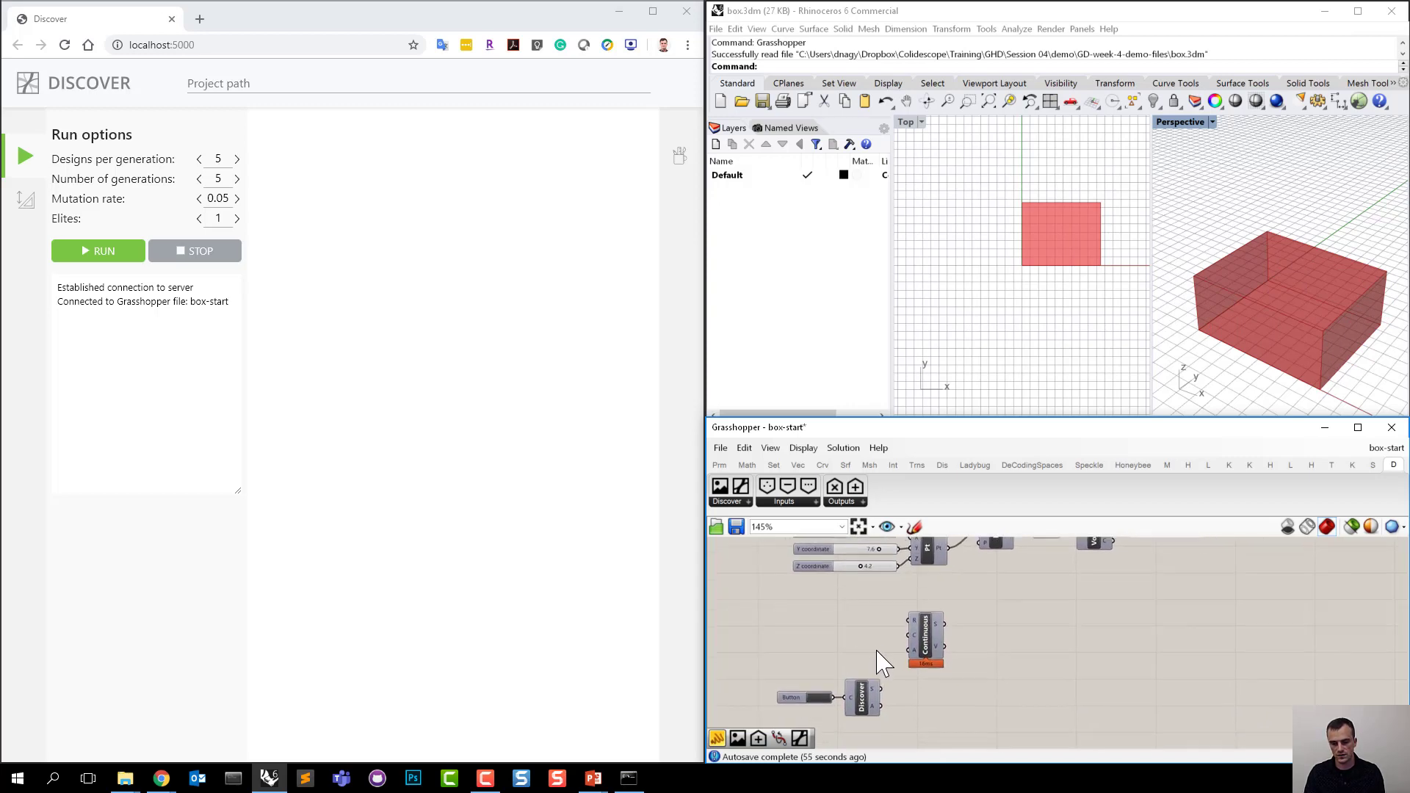
scroll(920, 630, "up", 4)
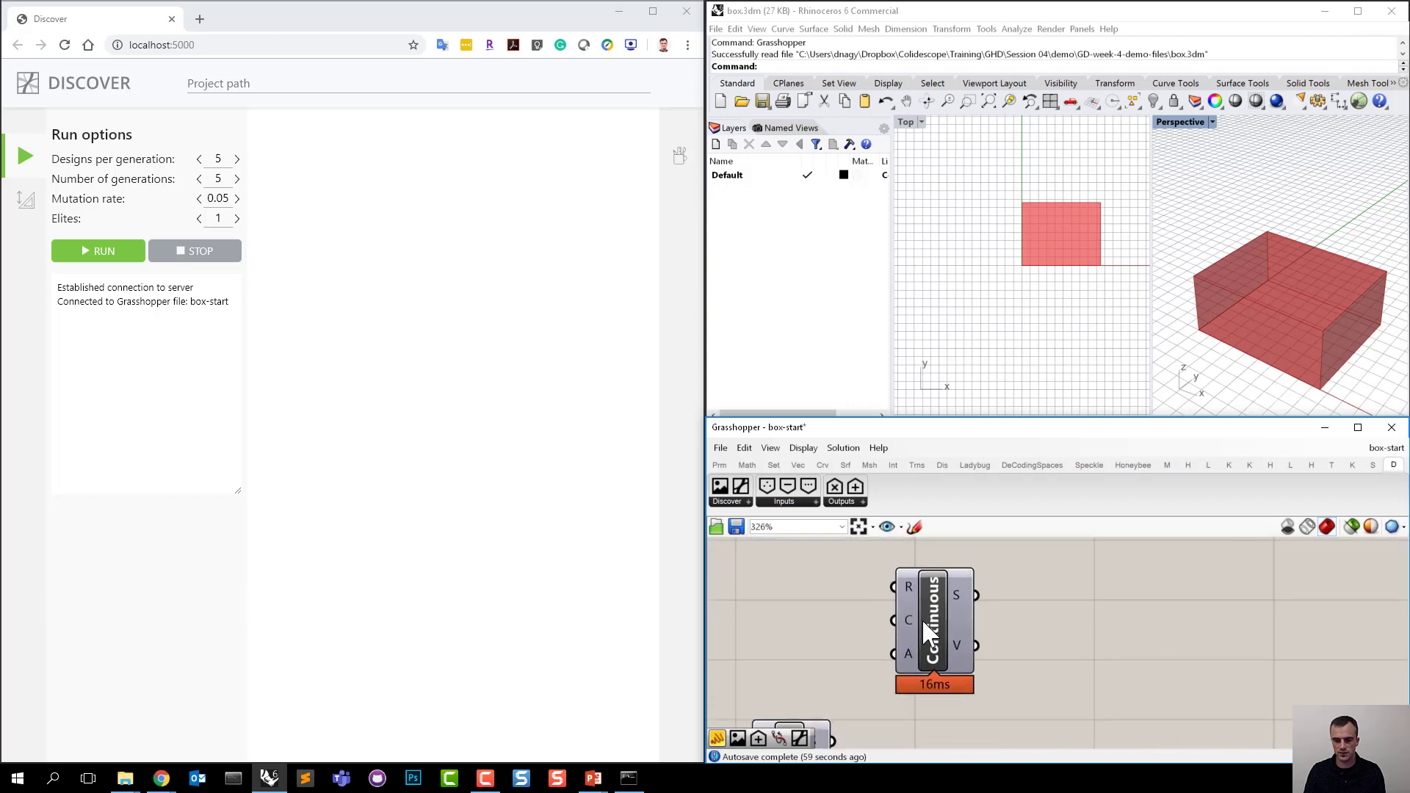
scroll(924, 619, "down", 3)
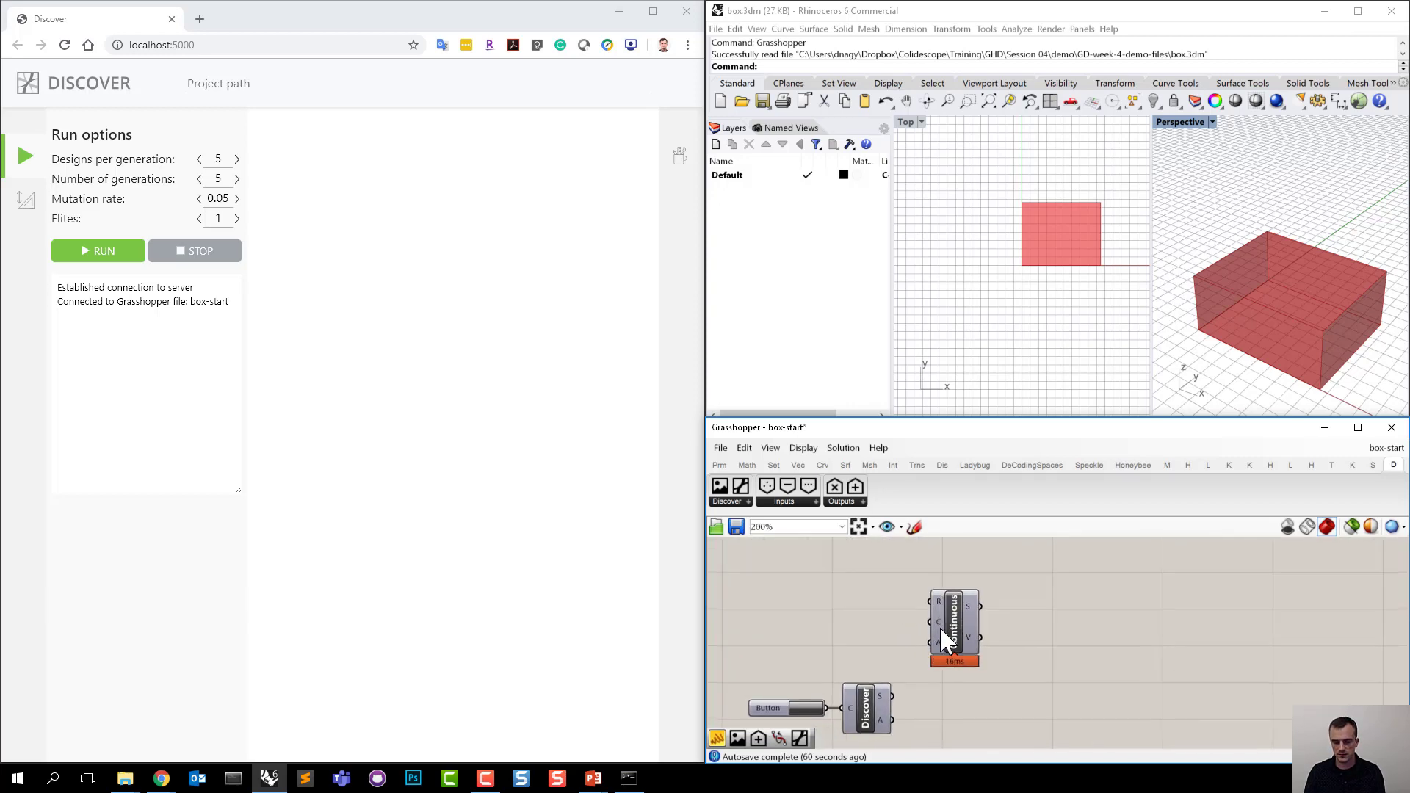
right_click_drag(903, 598, 919, 596)
mouse_move(954, 612)
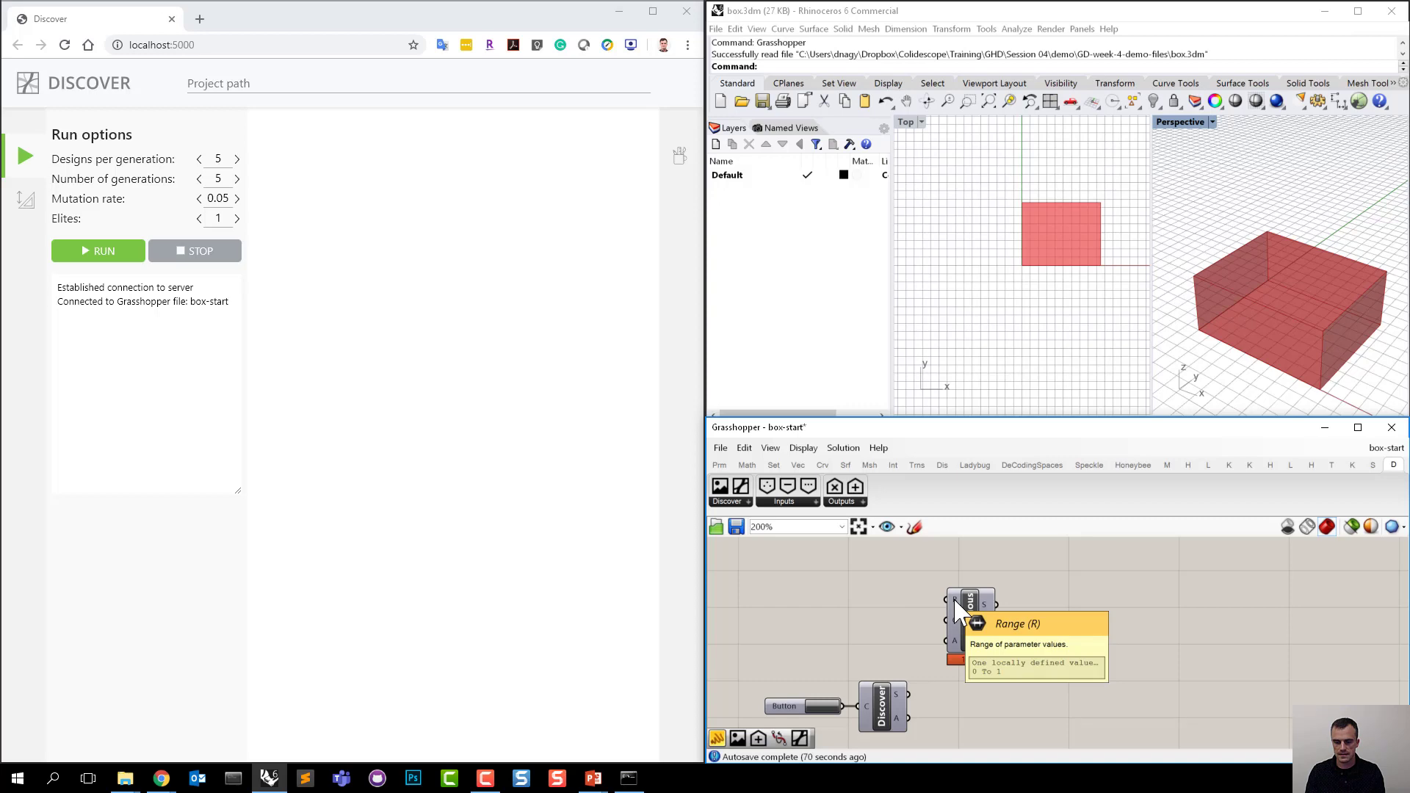
double_click(835, 594)
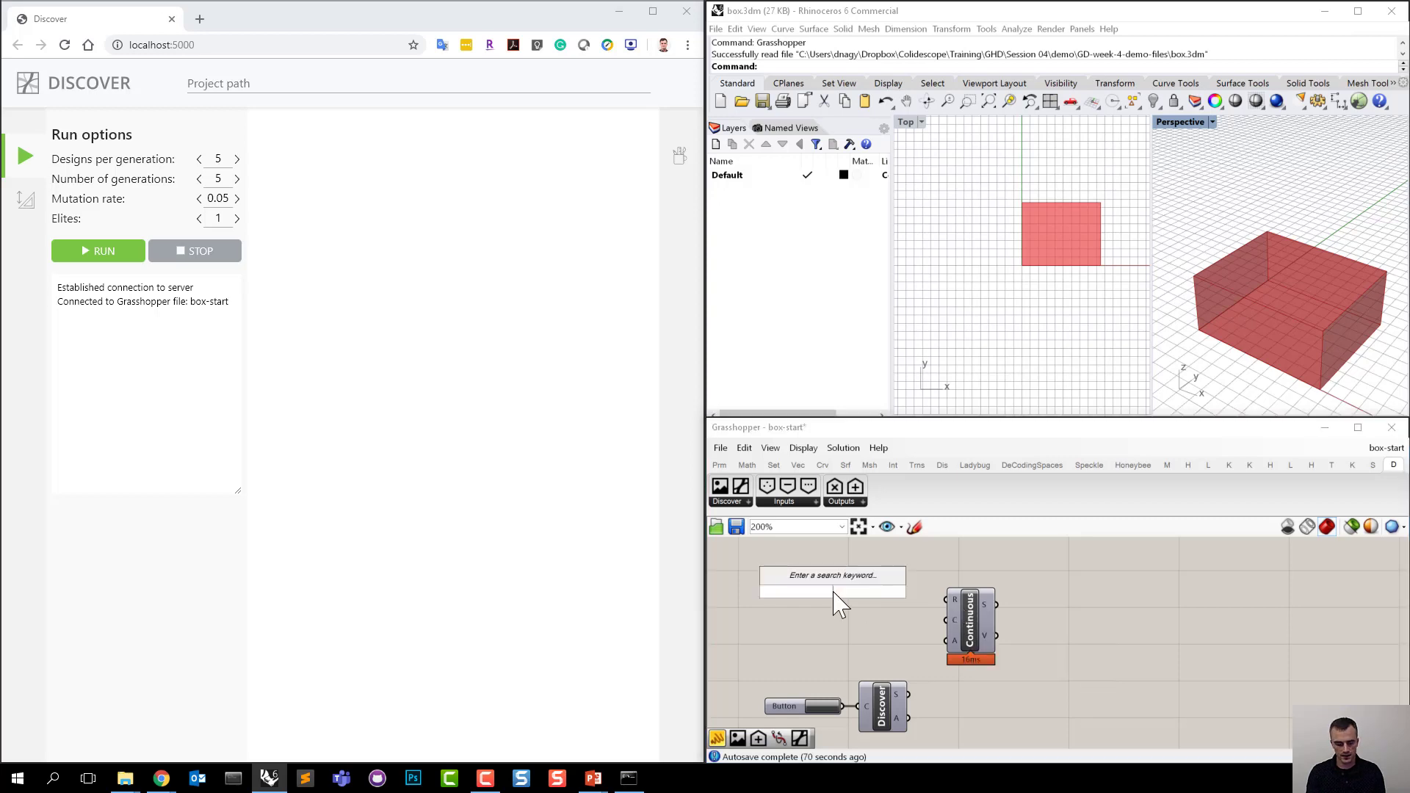
type("dom")
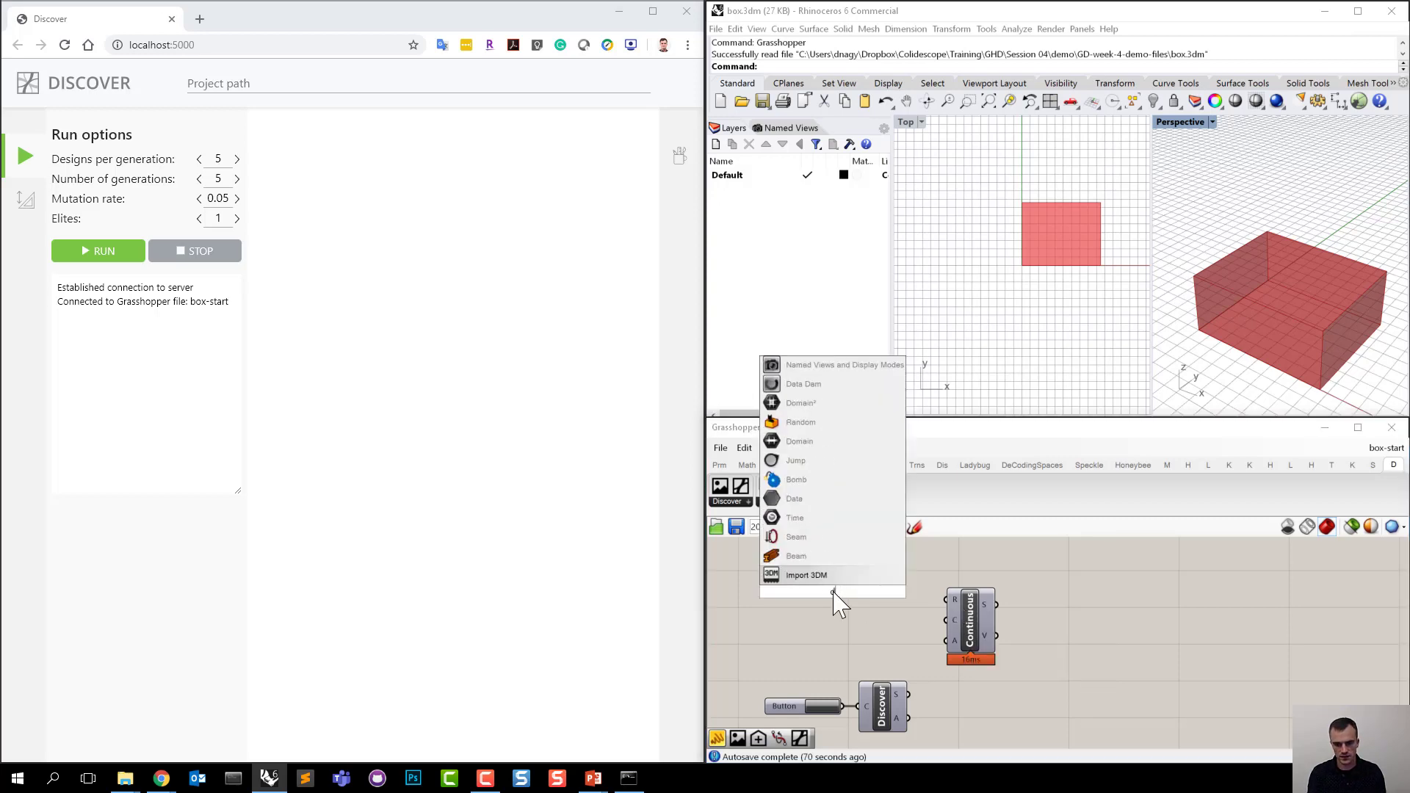
type("a")
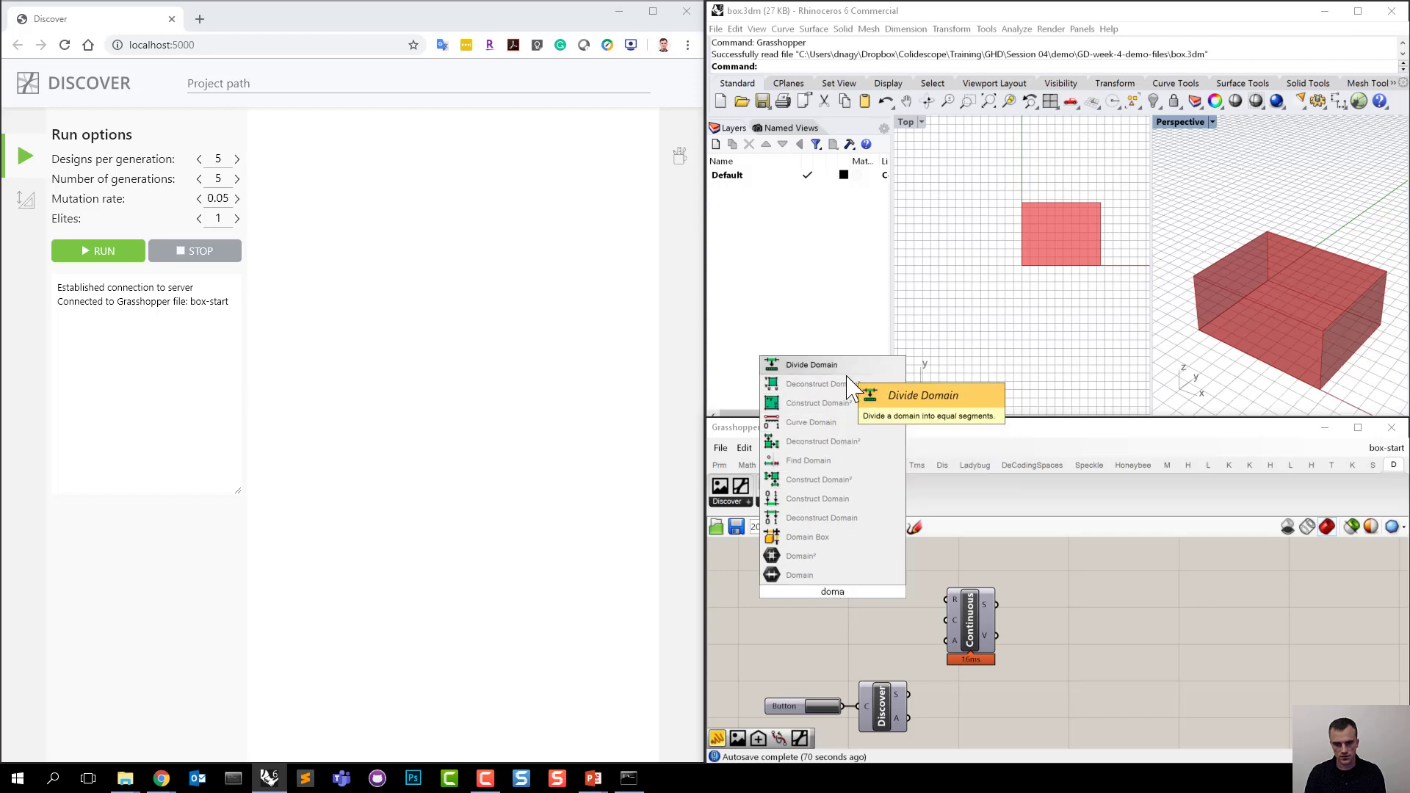
left_click(874, 500)
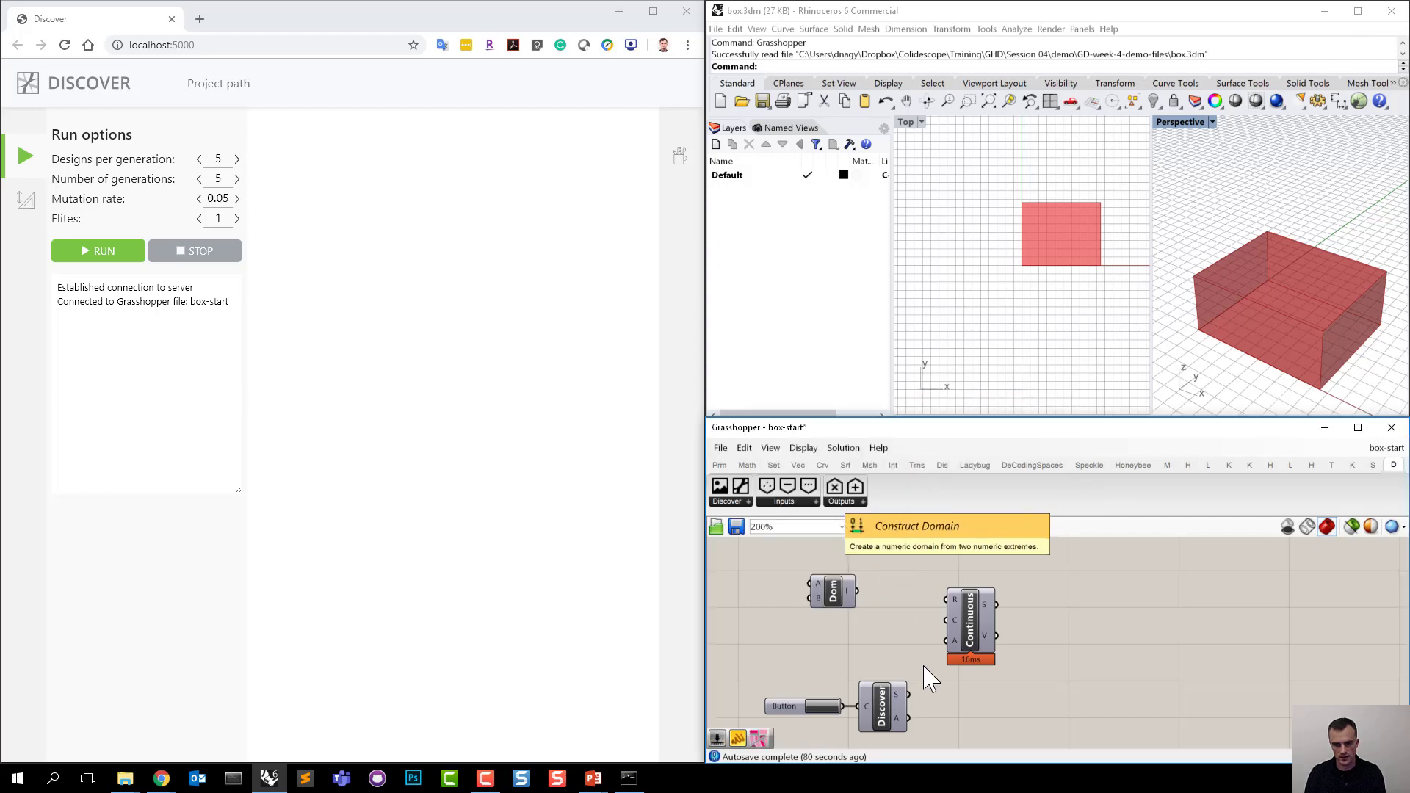
left_click_drag(835, 591, 868, 605)
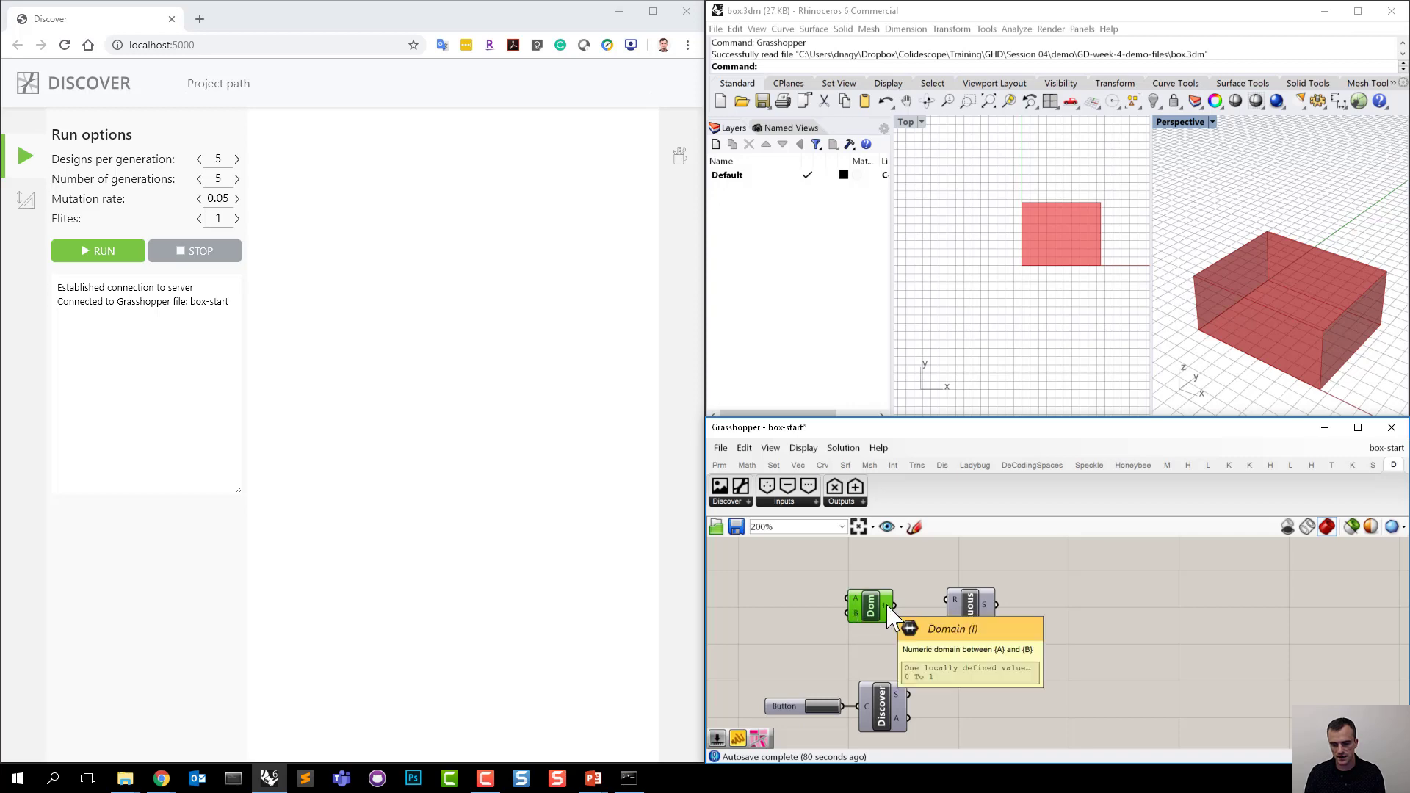
key("Delete")
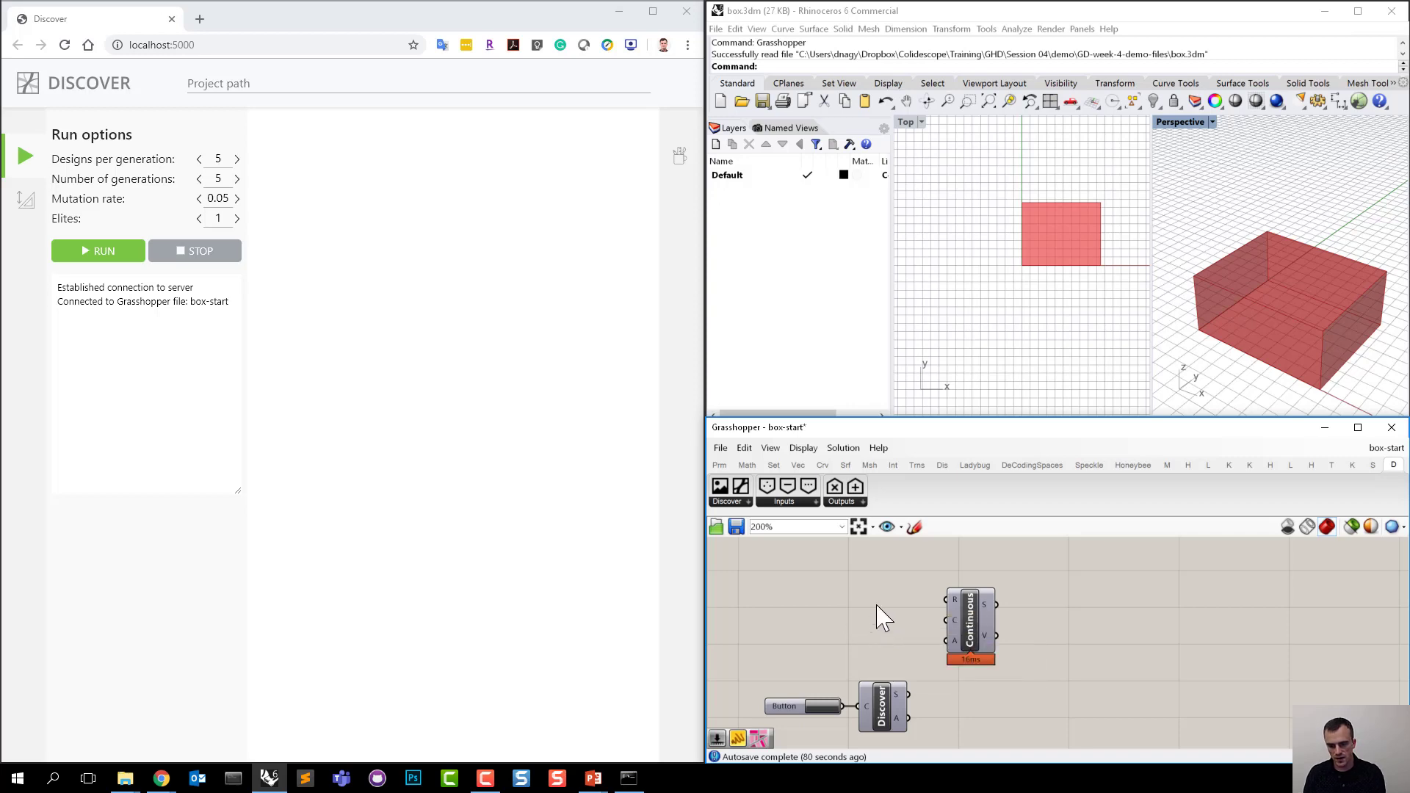
Add a panel containing "1 to 10", connect it to the Continuous component's R input and align it with that input.
double_click(877, 604)
type("//1 to 10")
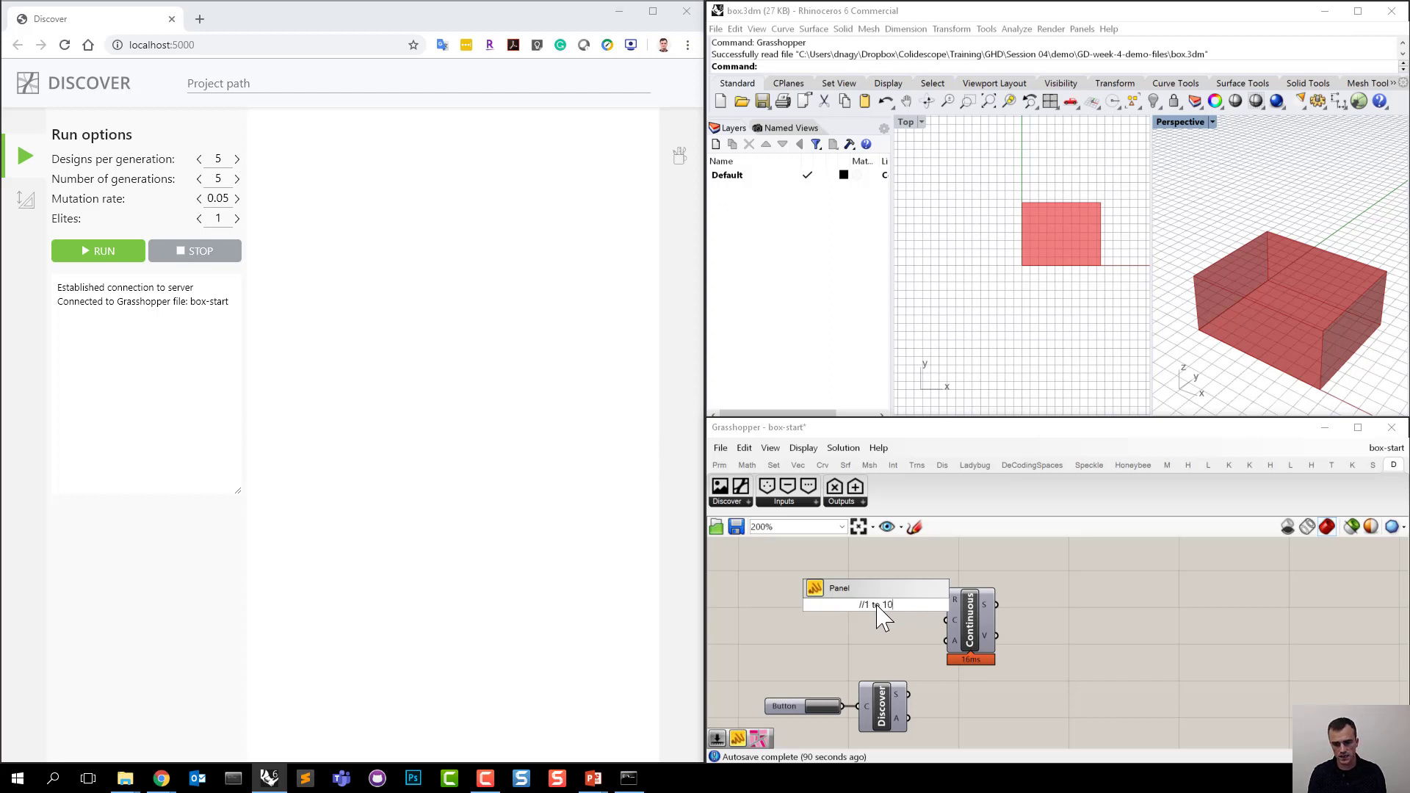
left_click(881, 617)
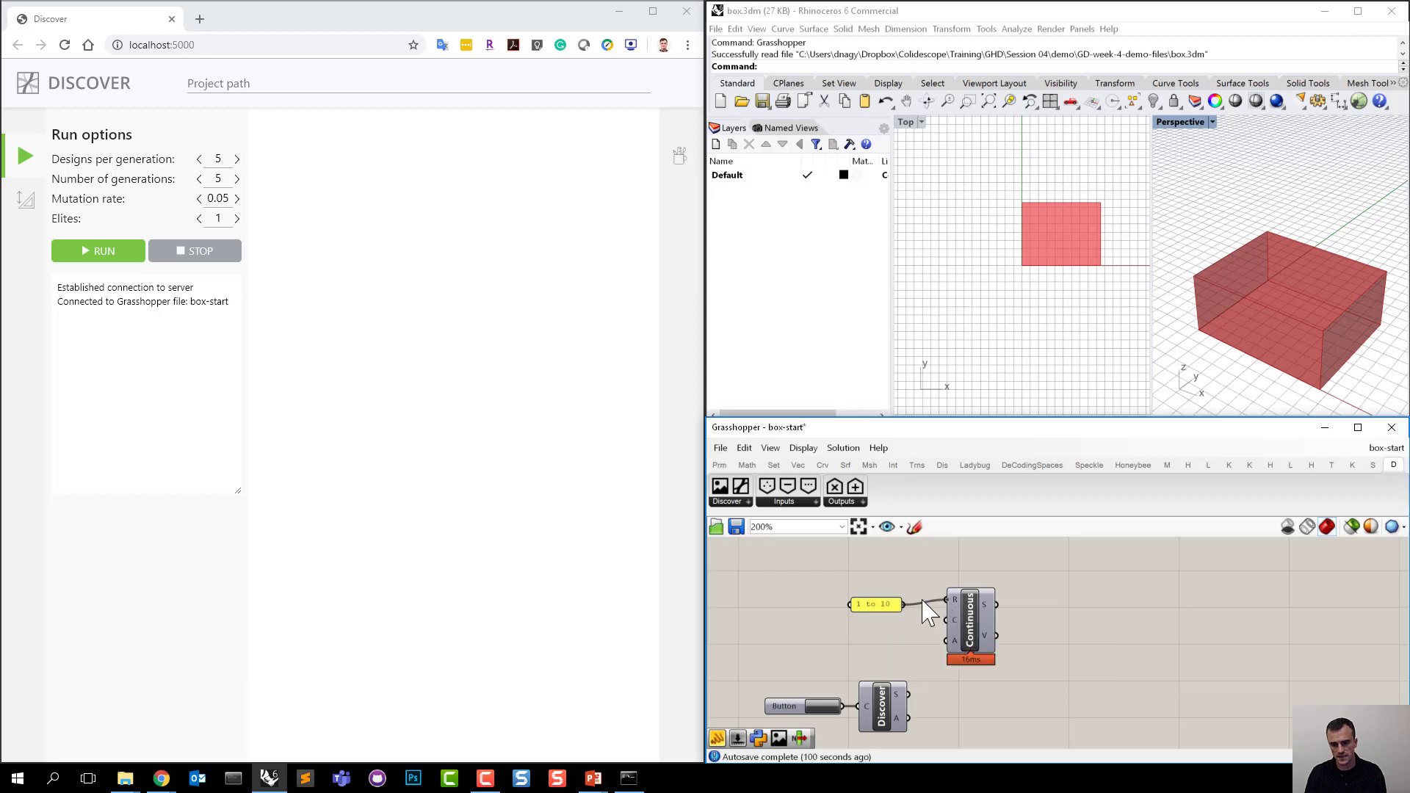
left_click_drag(881, 604, 890, 600)
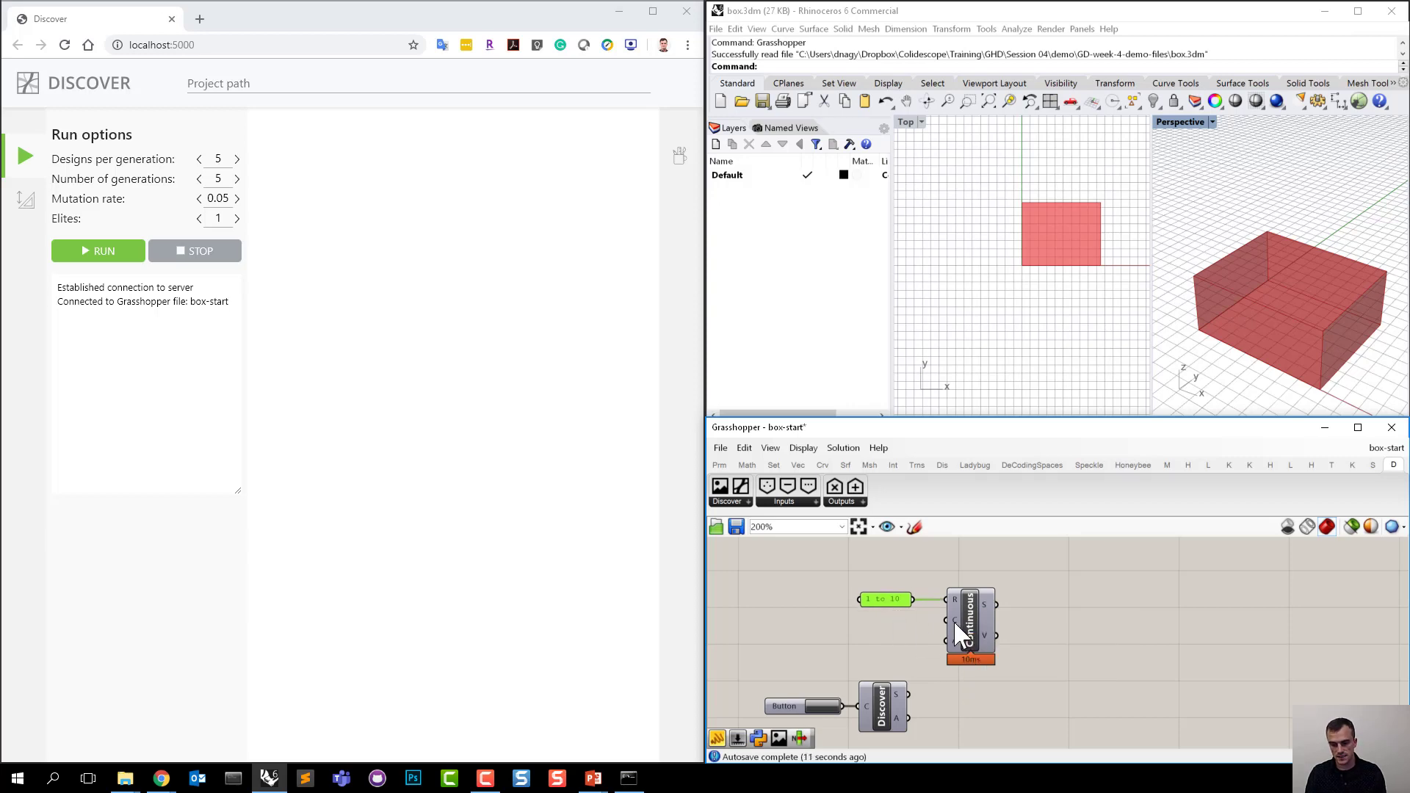
Add a number slider with the value 3 below the range panel and connect it to the Continuous component's C input.
mouse_move(960, 635)
scroll(955, 624, "down", 2)
mouse_move(924, 641)
right_mouse_down()
mouse_move(923, 672)
mouse_move(919, 655)
right_mouse_up()
scroll(921, 667, "up", 1)
double_click(913, 653)
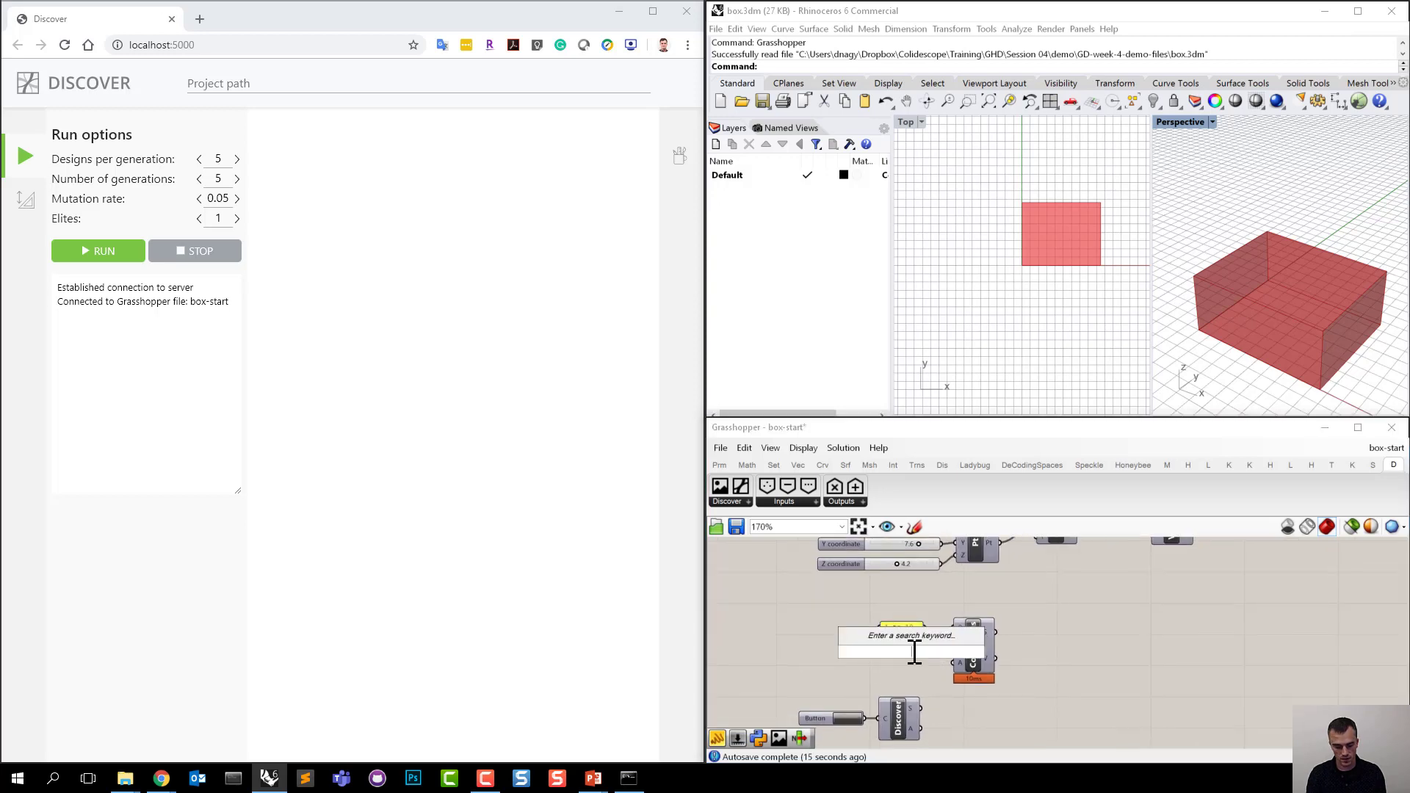
type("3")
key("Return")
left_click_drag(874, 651, 839, 649)
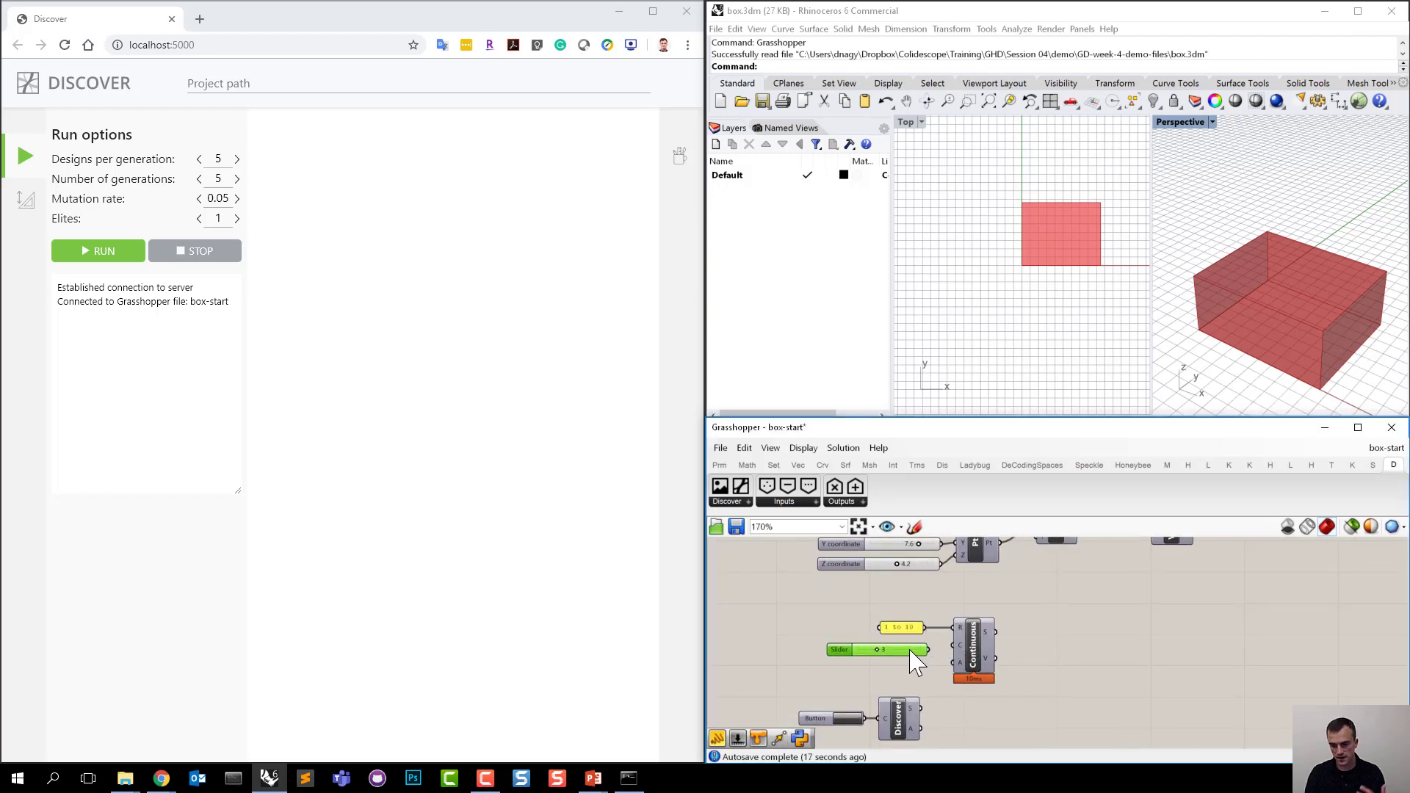
left_click_drag(927, 648, 958, 647)
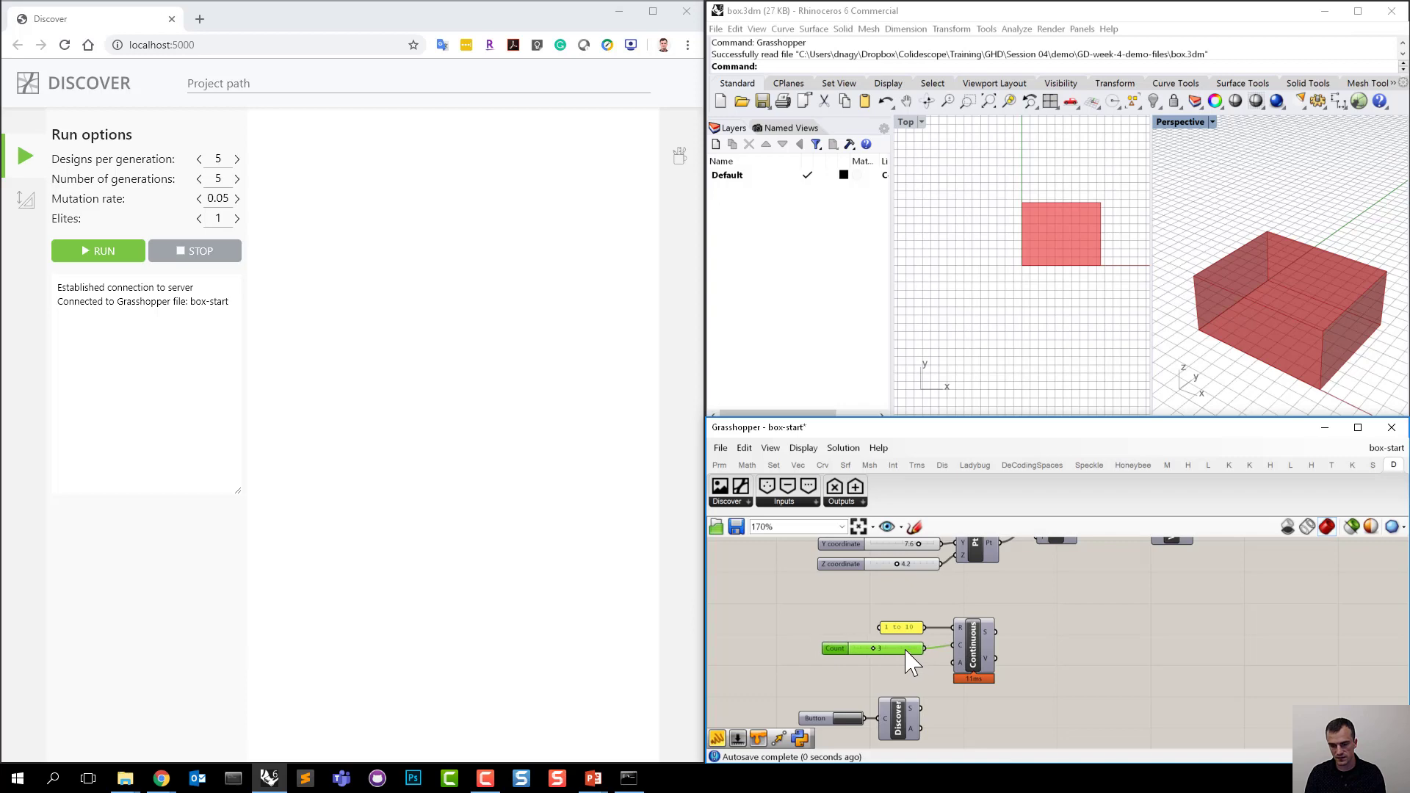
left_click(918, 687)
Shift the Continuous component with its panel and Count slider slightly, and connect the Discover component's A output to the Continuous component's A input.
right_click_drag(920, 668, 955, 654)
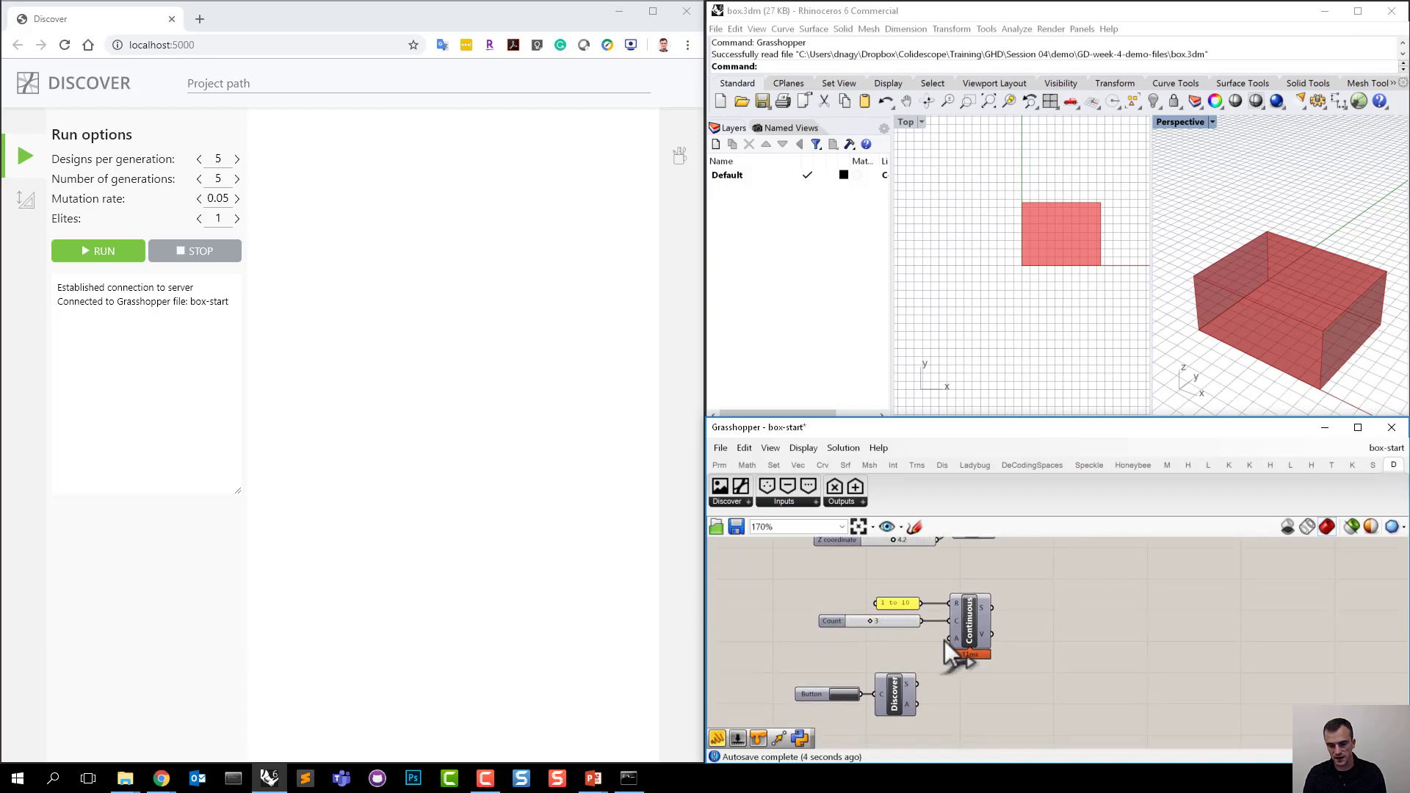
left_click_drag(1019, 646, 908, 589)
left_click_drag(971, 630, 983, 639)
left_click(1076, 641)
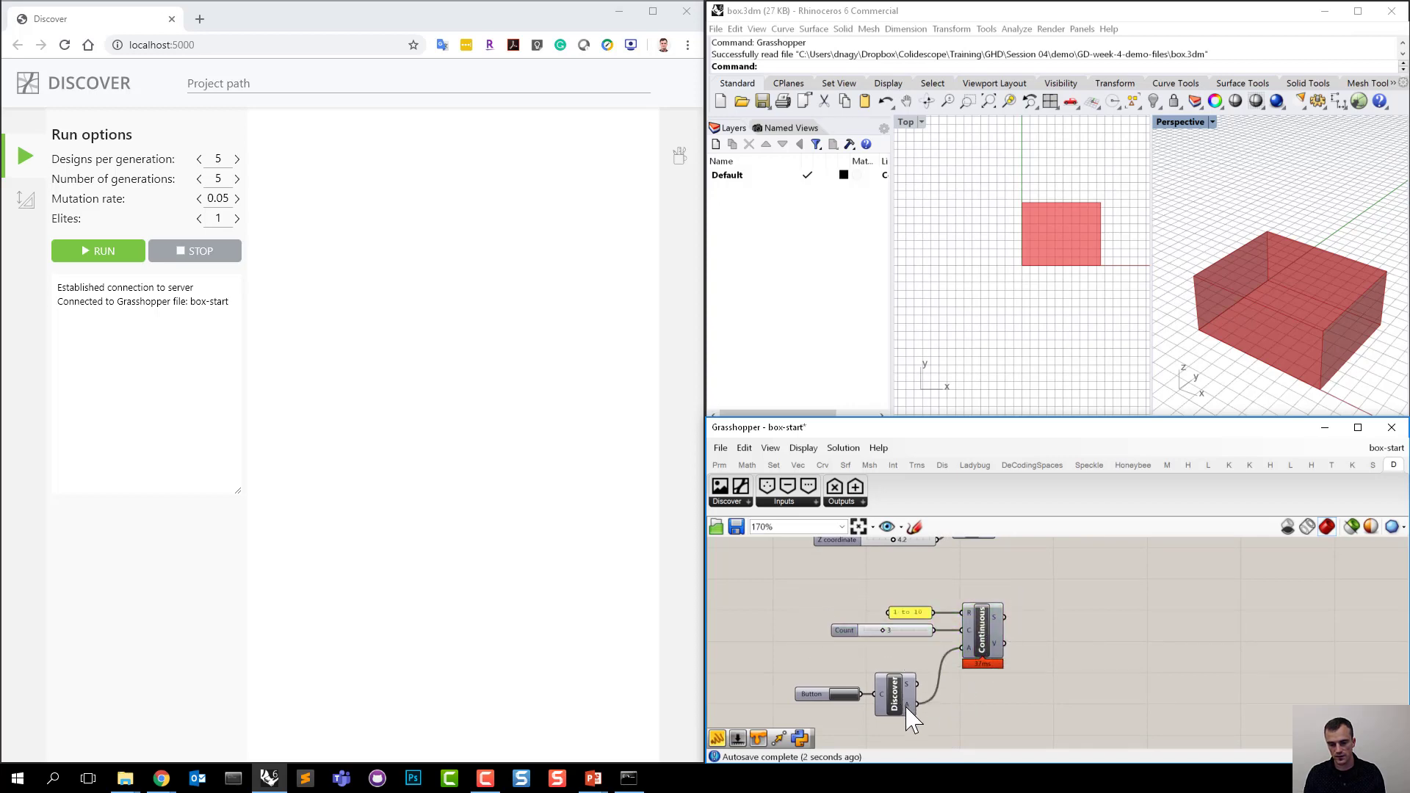
right_click_drag(914, 709, 912, 694)
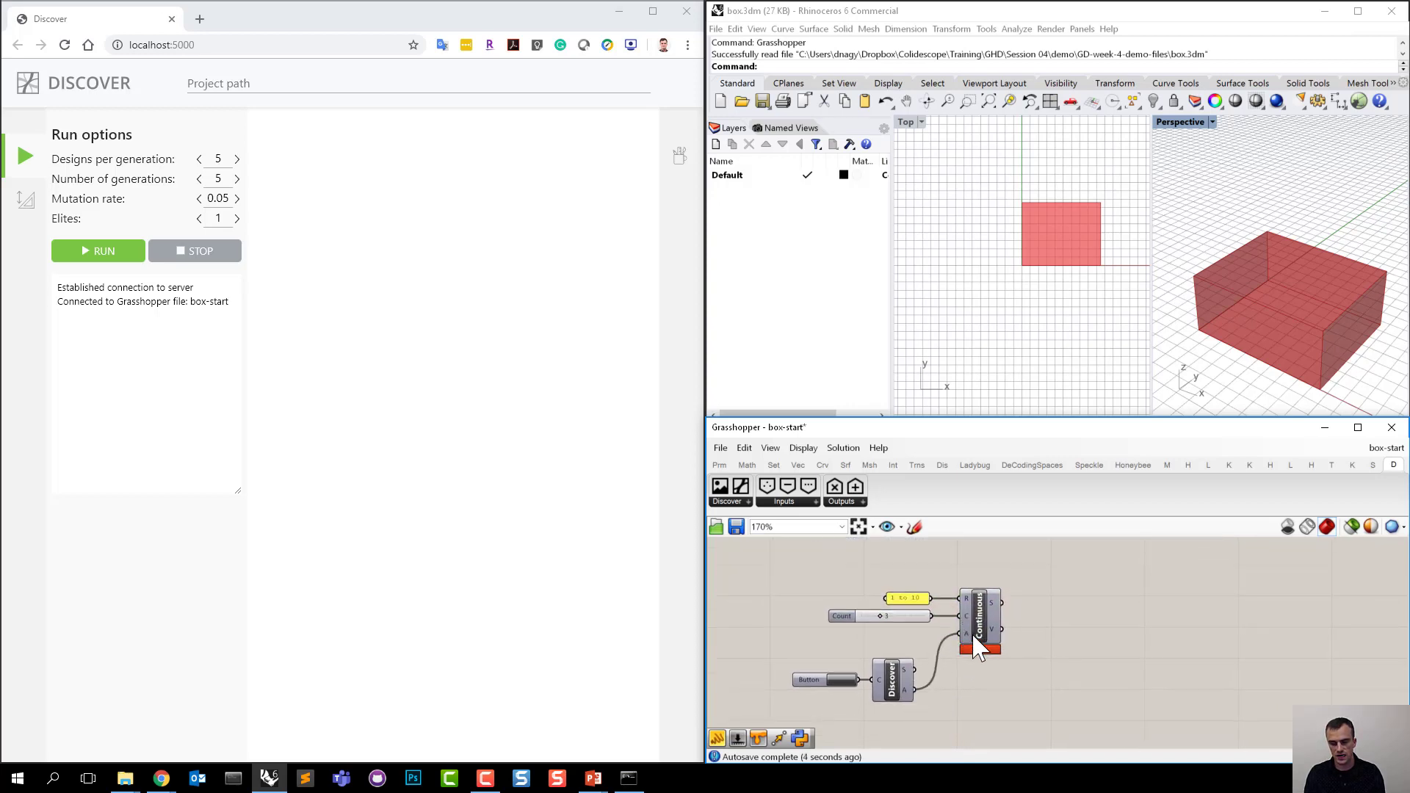
Nudge the Continuous component slightly closer to its range panel and Count slider.
scroll(977, 648, "down", 2)
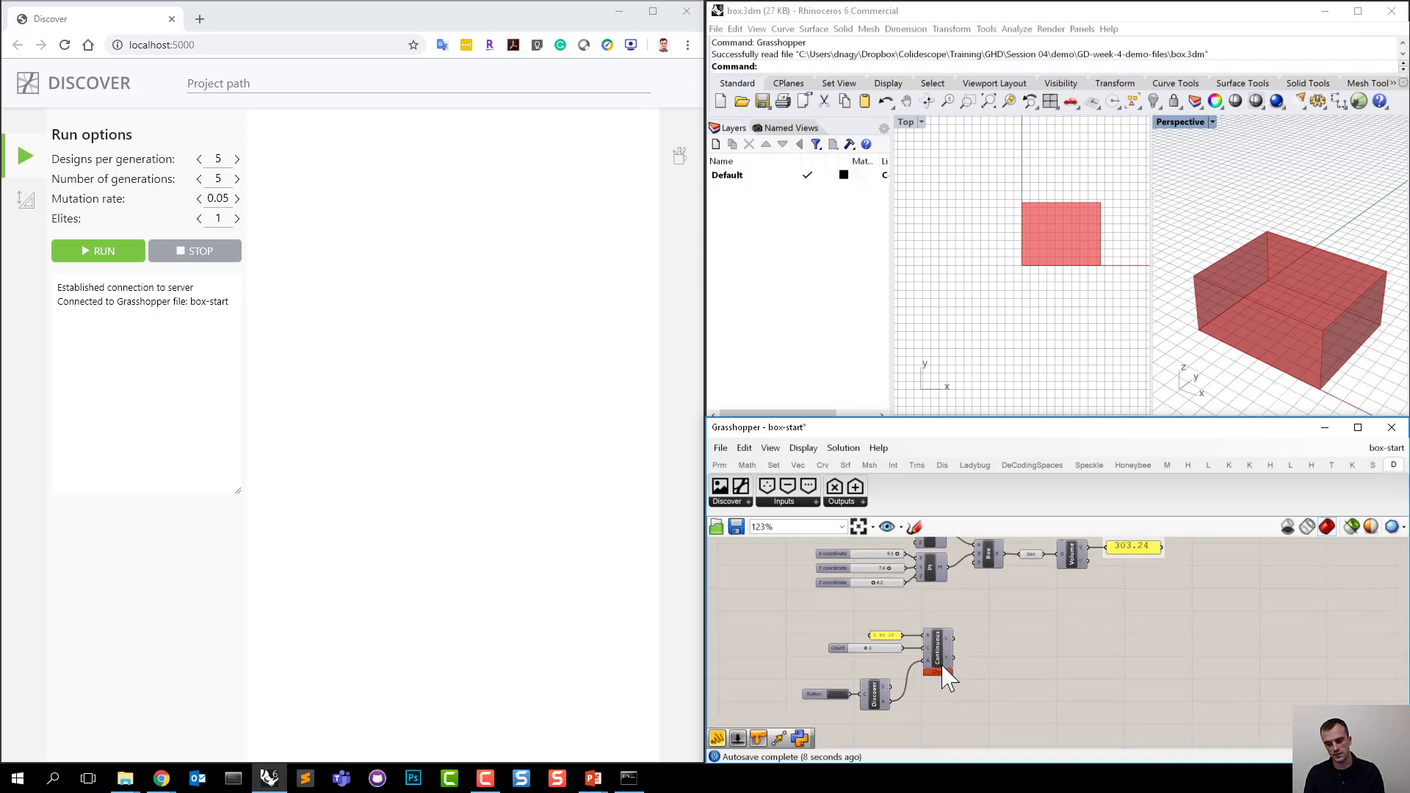
left_click_drag(944, 665, 938, 667)
left_click(998, 650)
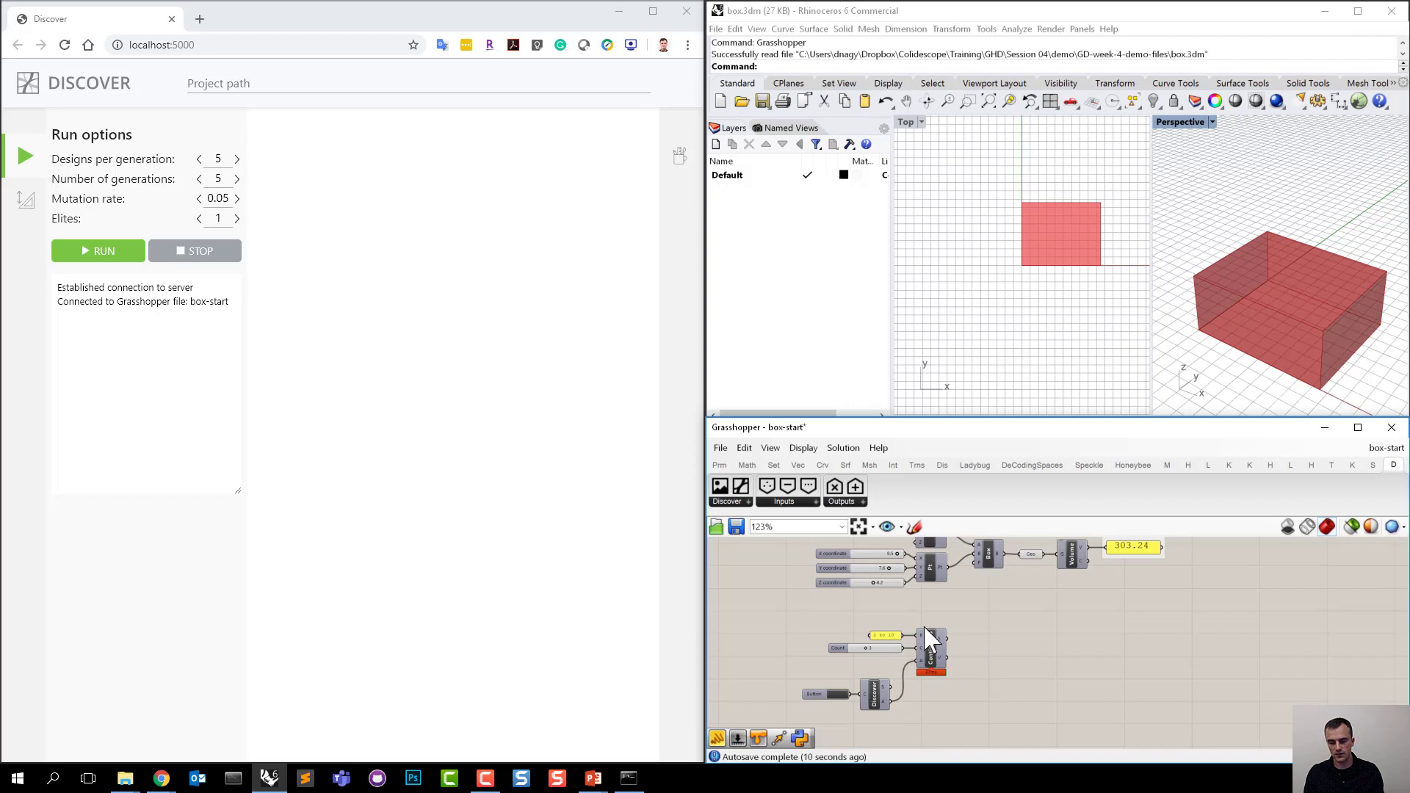
right_click_drag(926, 618, 927, 653)
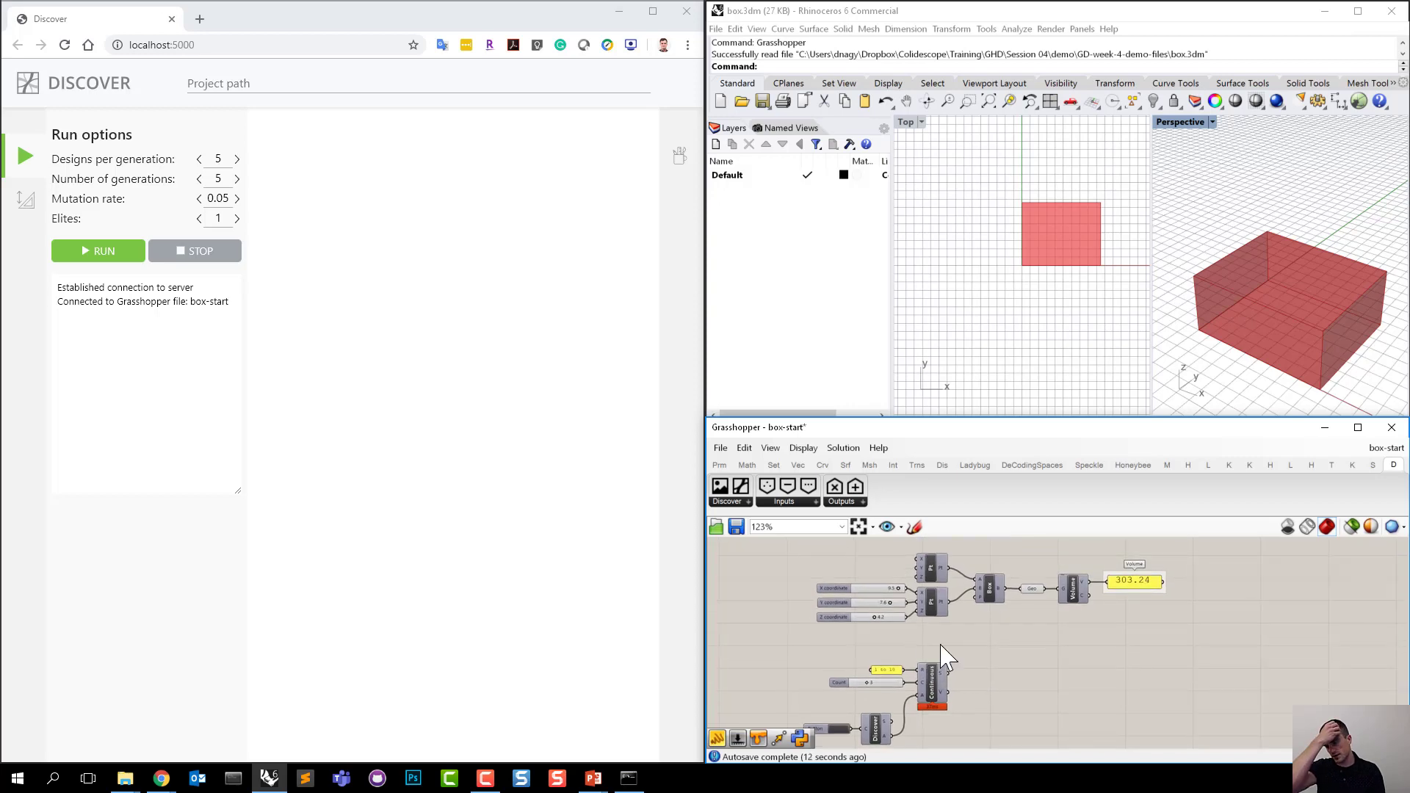
Set the X coordinate slider feeding the box's corner point to 5.0.
scroll(955, 698, "up", 3)
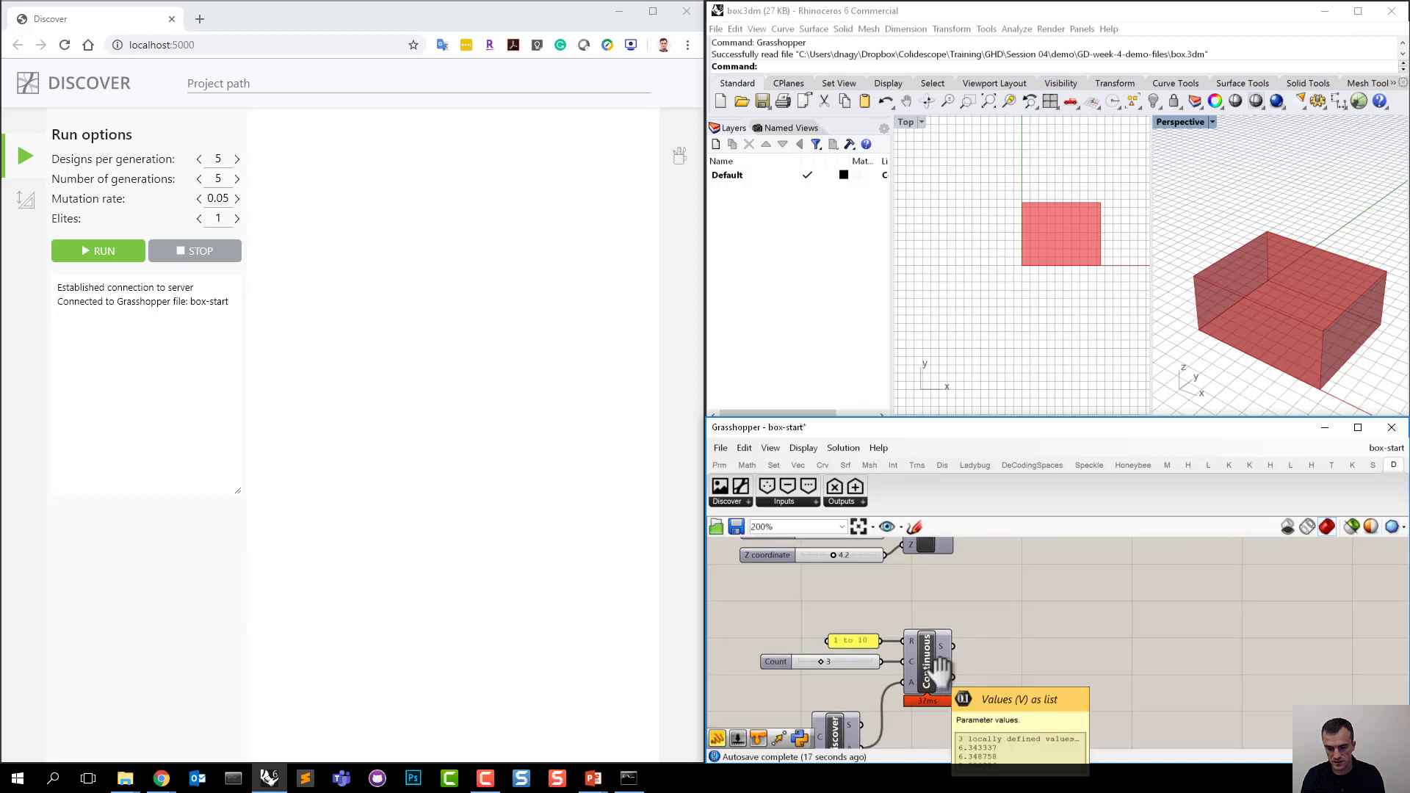
mouse_move(940, 669)
right_mouse_down()
mouse_move(940, 592)
mouse_move(947, 661)
right_mouse_up()
scroll(942, 591, "down", 1)
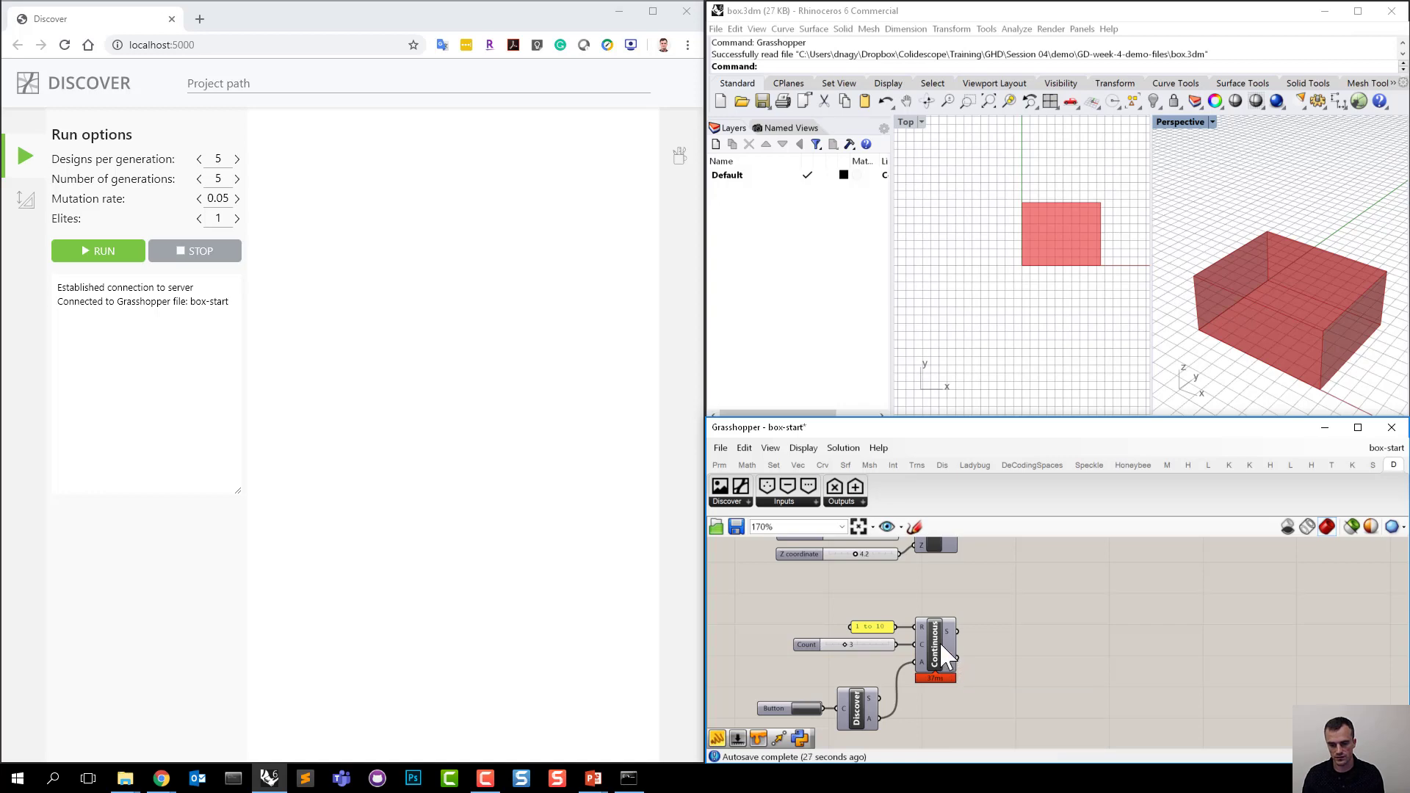
scroll(993, 642, "down", 1)
right_click_drag(976, 593, 956, 642)
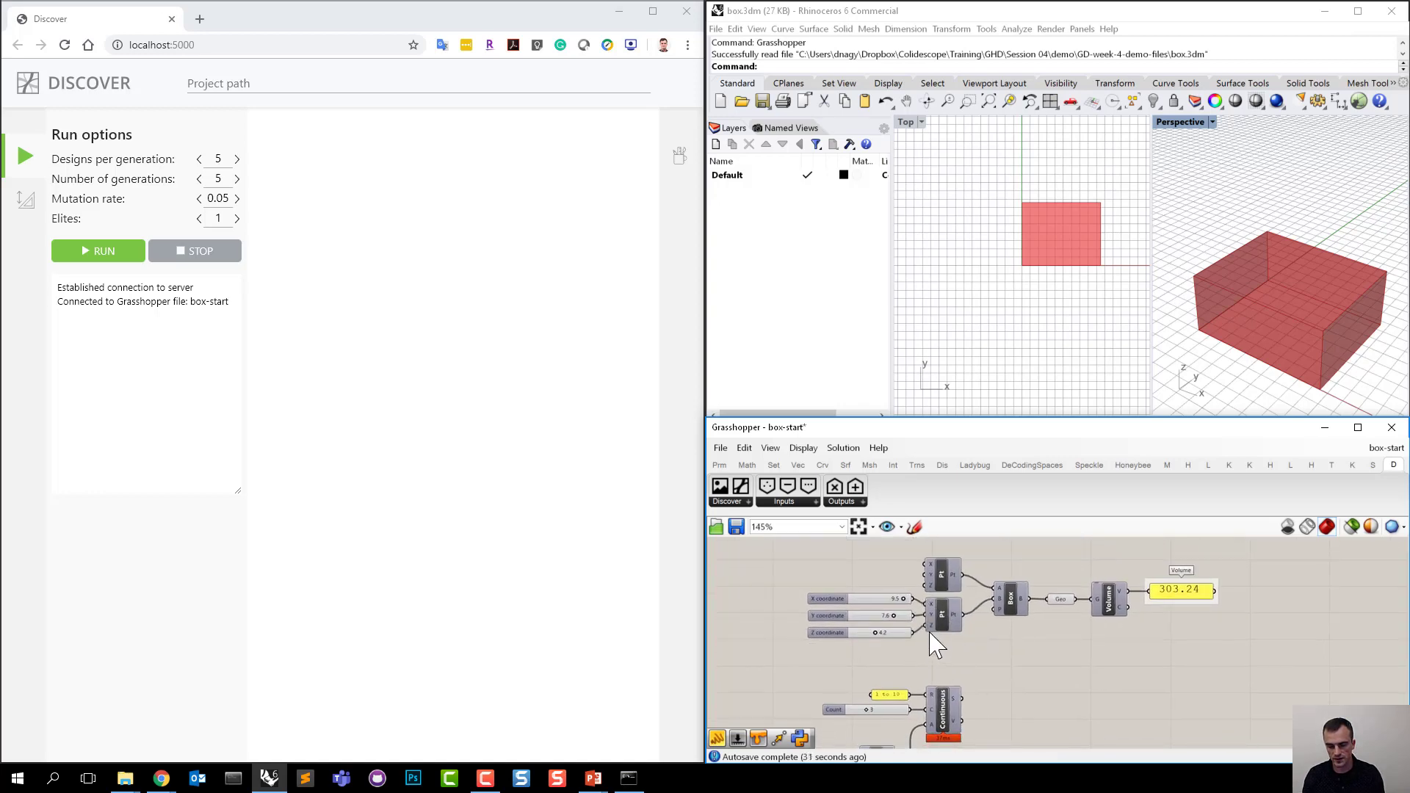
scroll(932, 606, "up", 3)
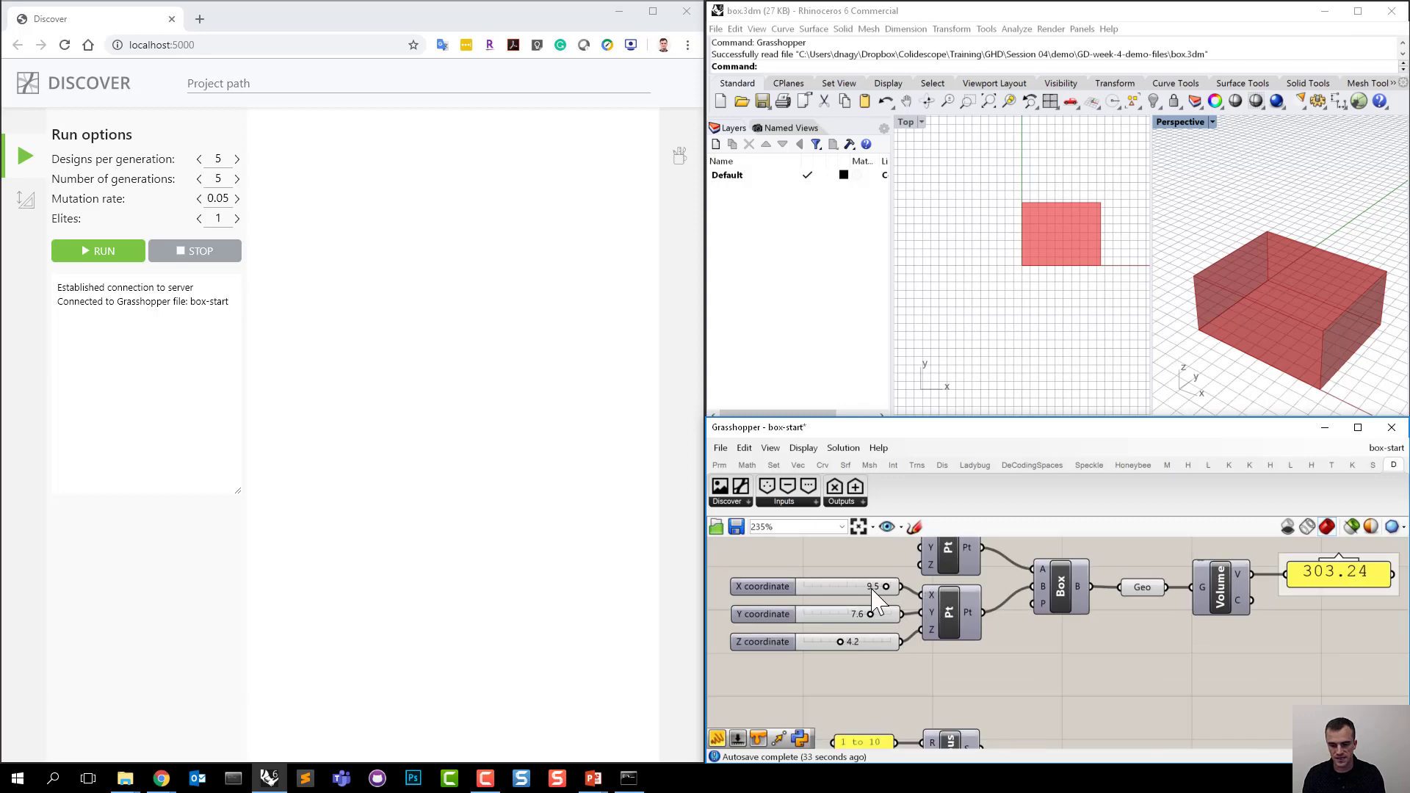
left_click_drag(884, 587, 846, 587)
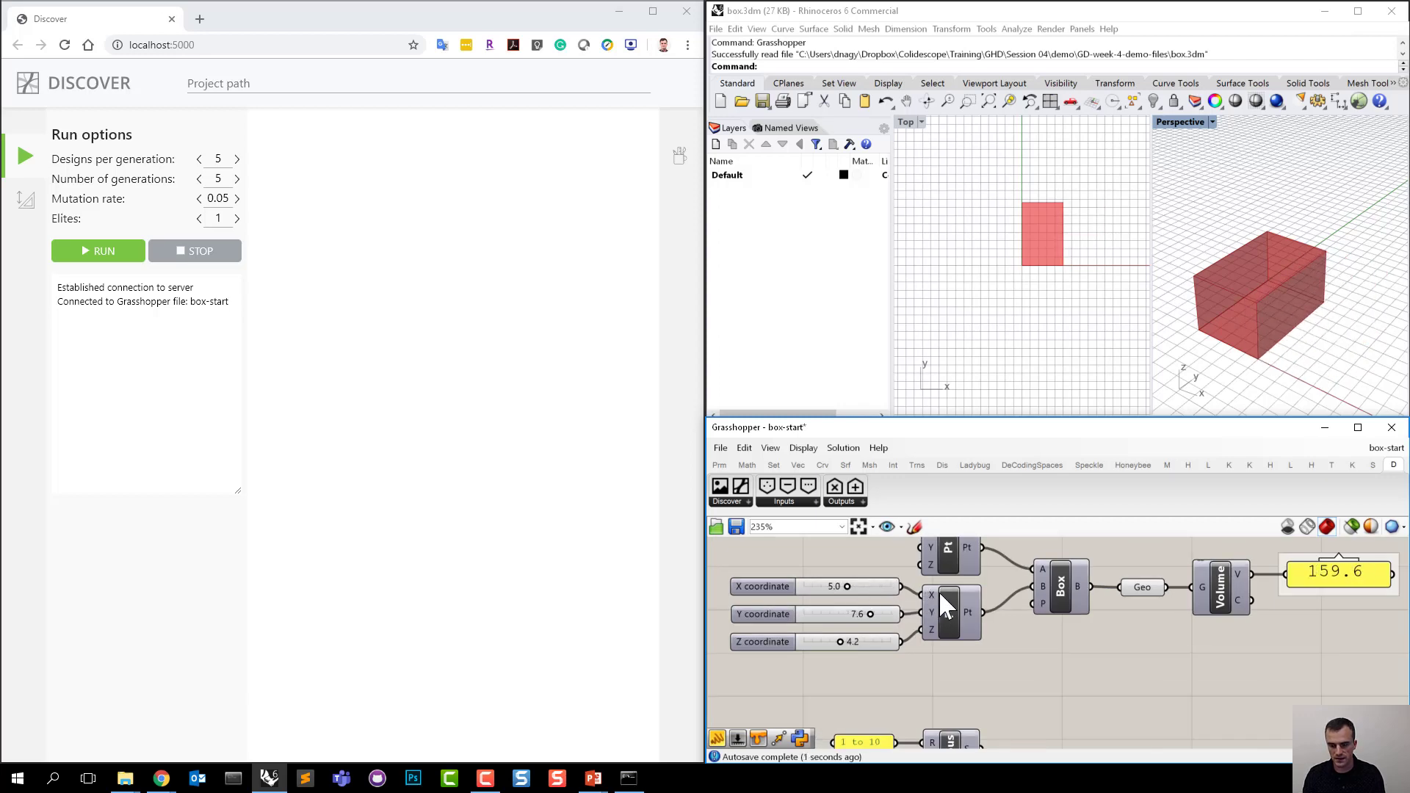
Add an Explode Tree component beside the Continuous component and connect the Continuous component's V output to its D input.
scroll(929, 614, "down", 1)
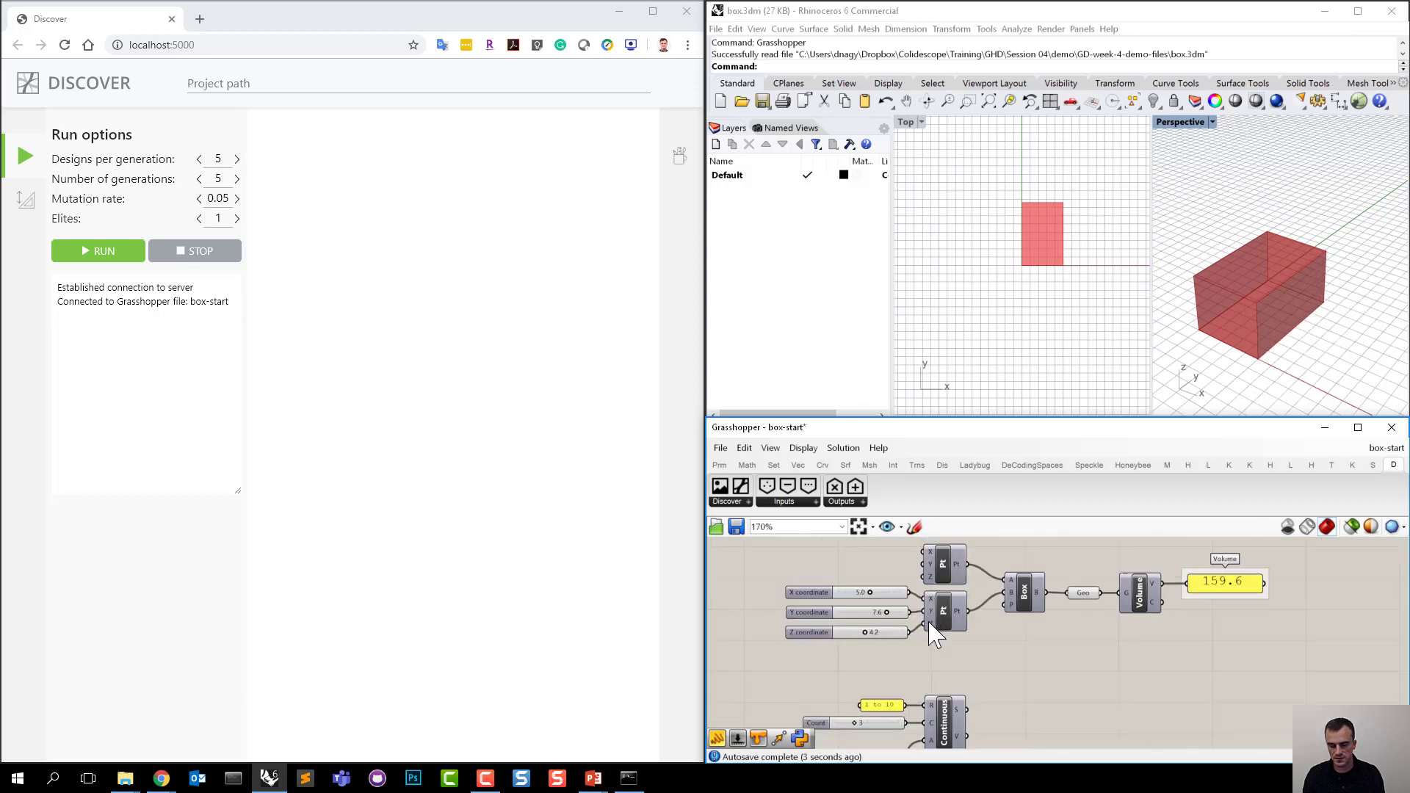
scroll(933, 676, "down", 2)
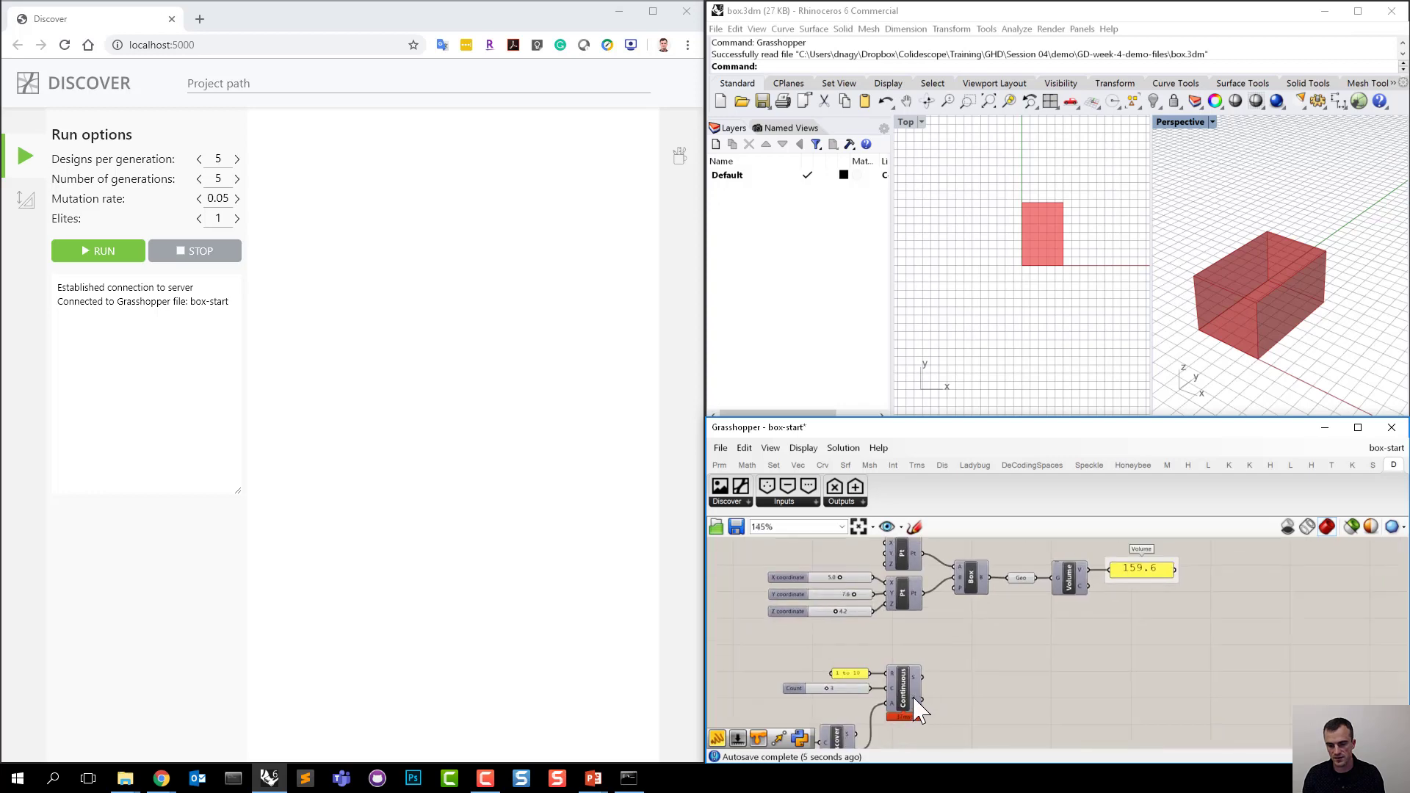
mouse_move(915, 702)
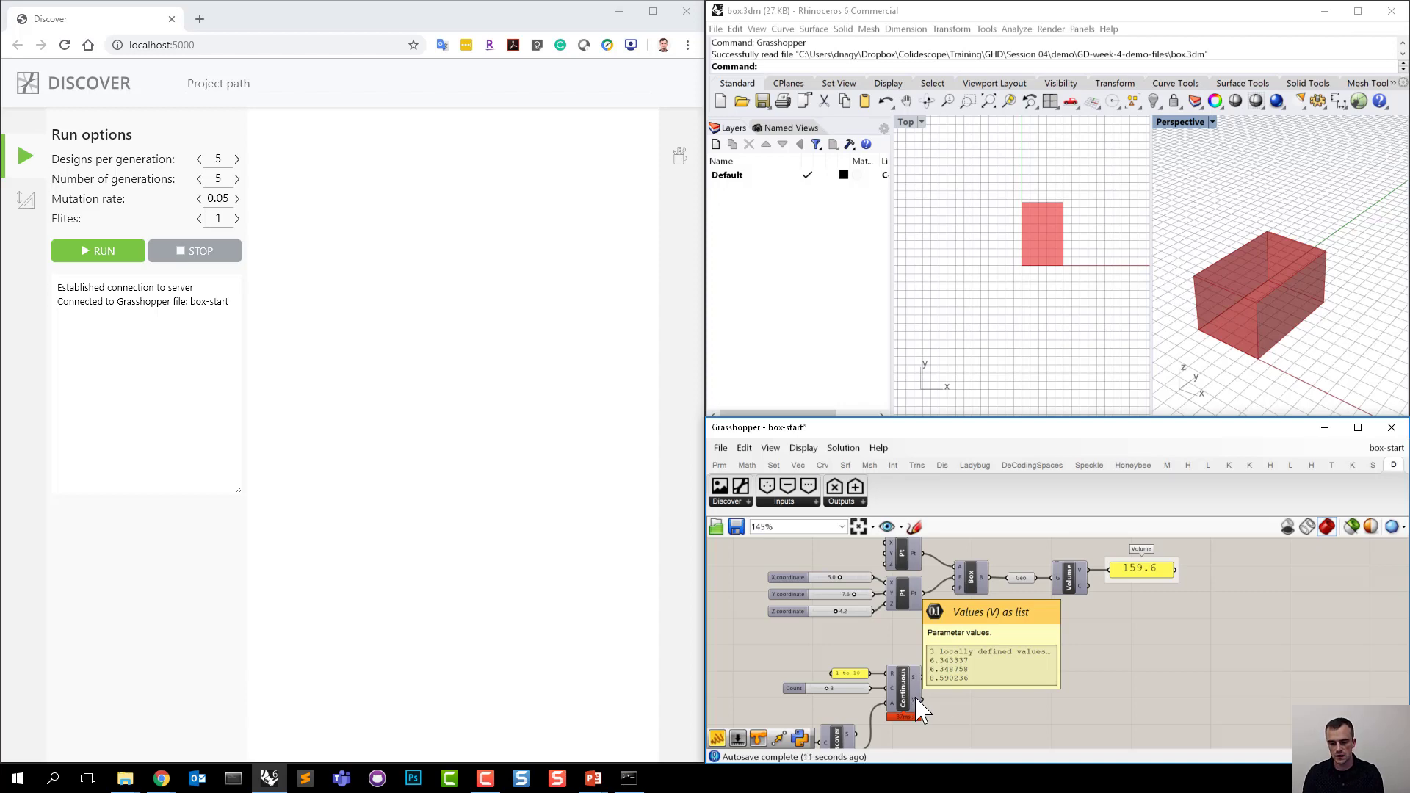
double_click(954, 709)
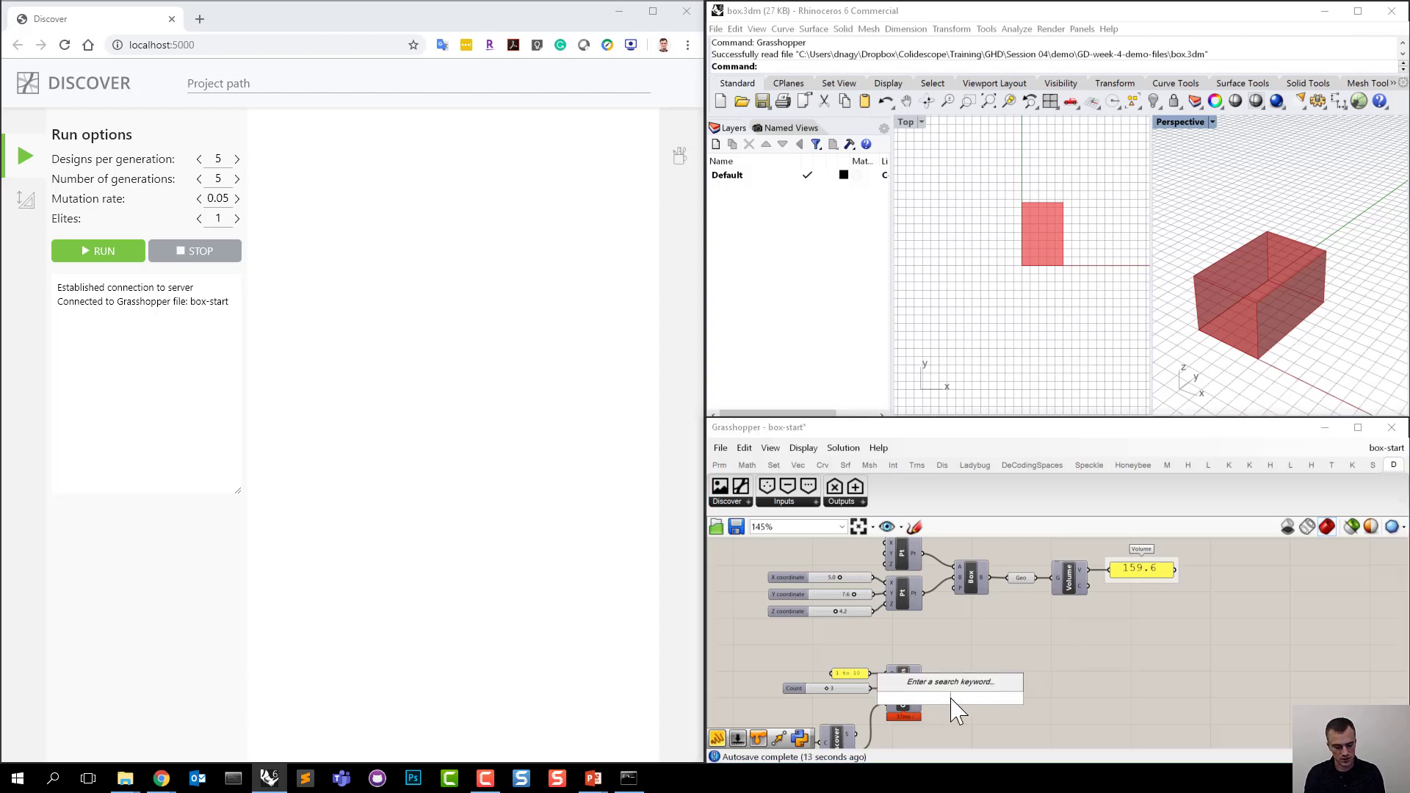
type("explode")
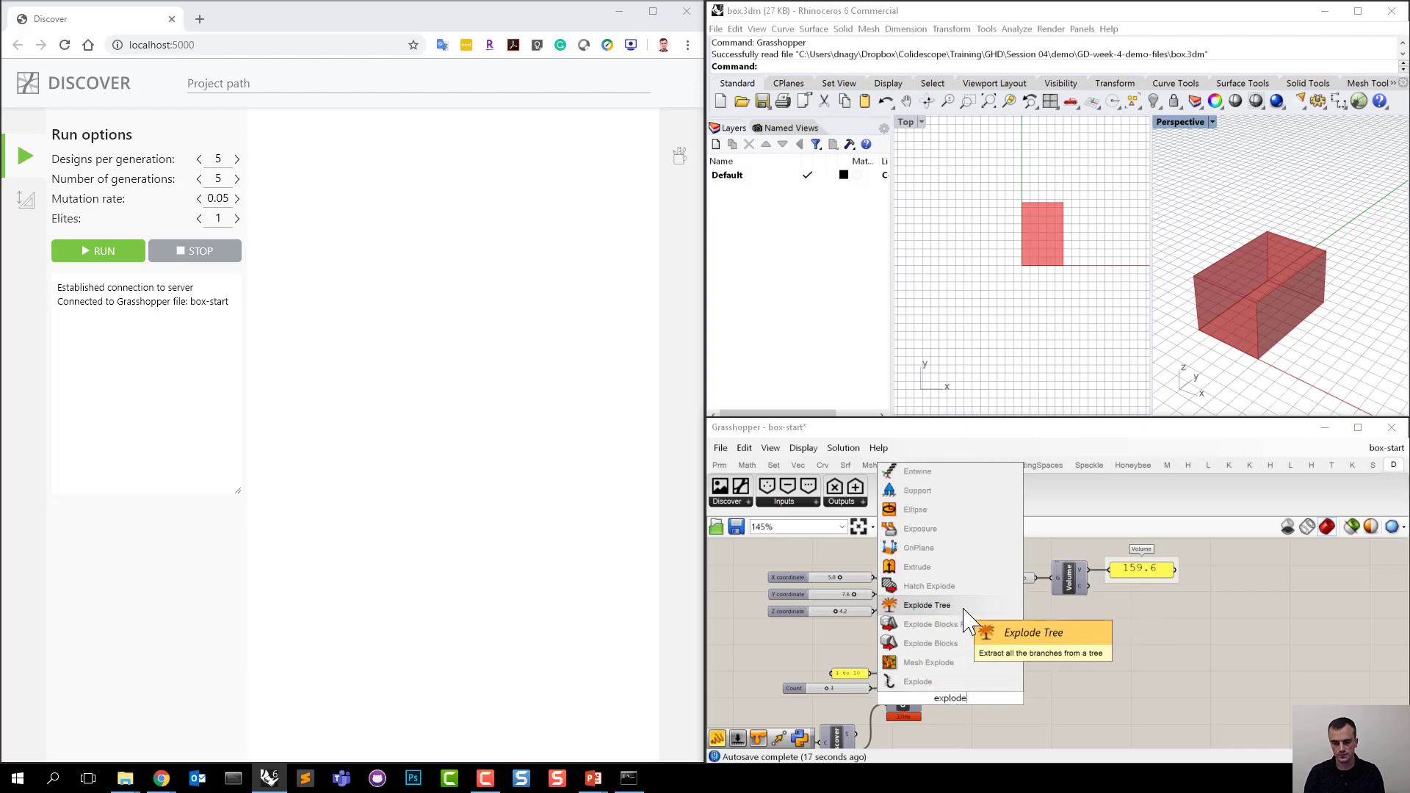
left_click(927, 605)
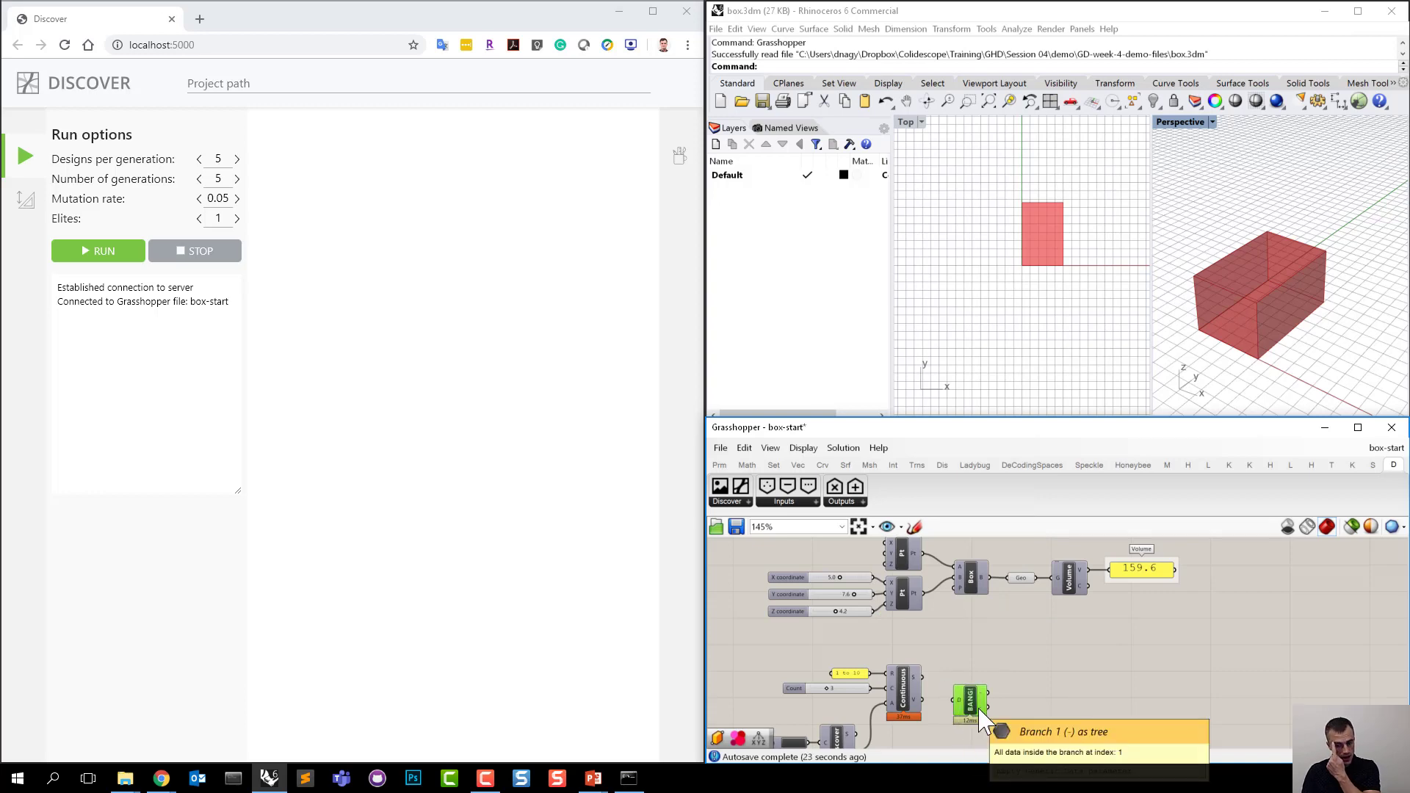
scroll(955, 713, "up", 3)
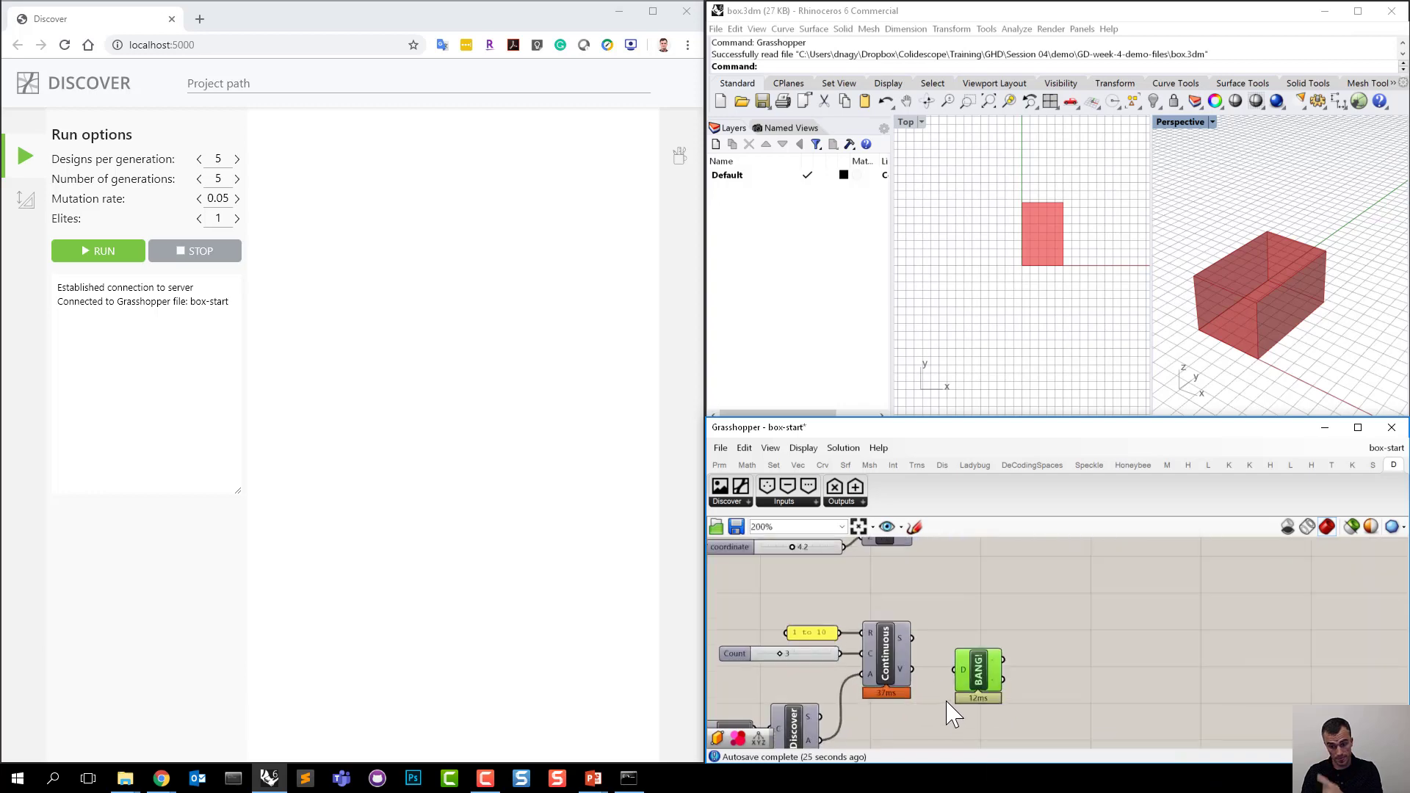
left_click_drag(952, 673, 957, 670)
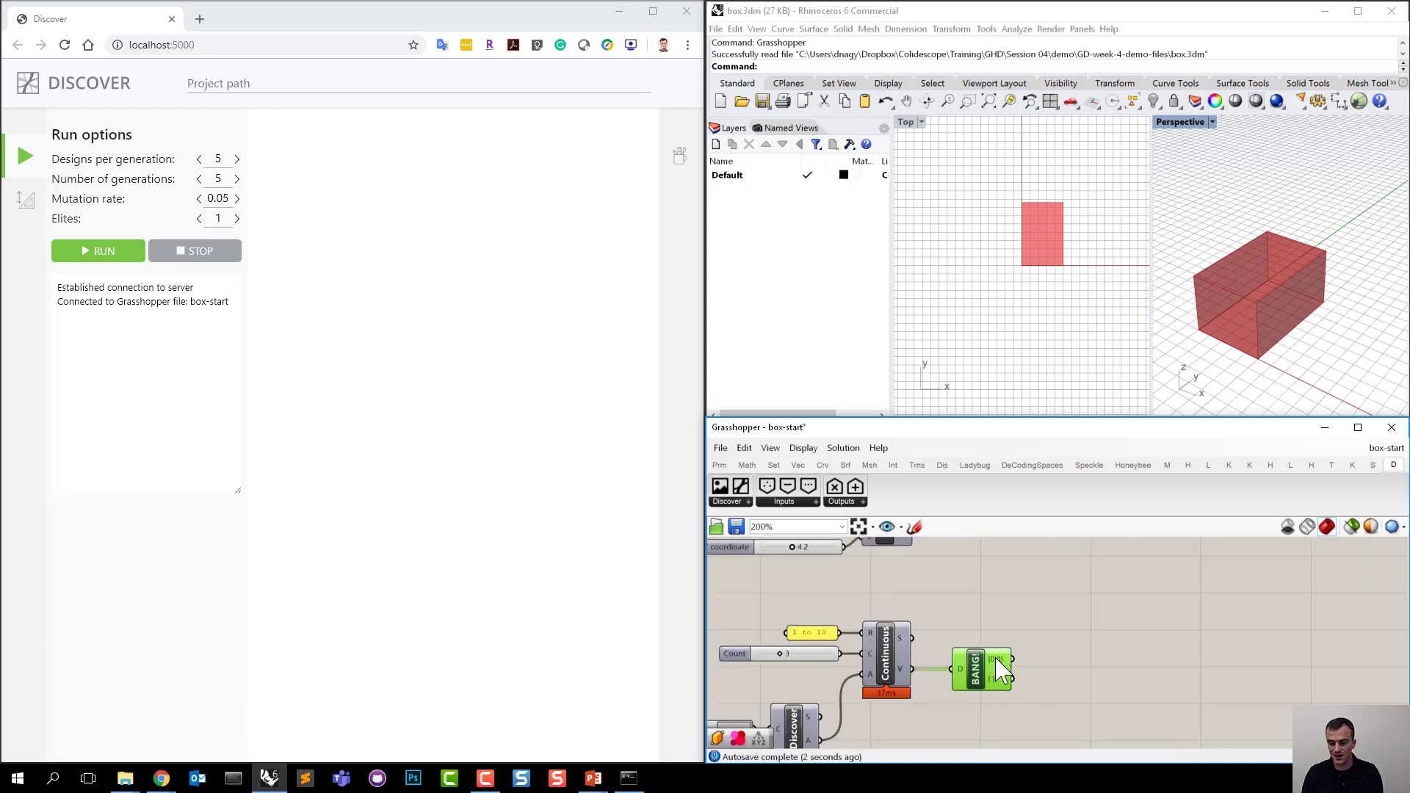
Graft and simplify the D input of the Explode Tree component.
mouse_move(1000, 670)
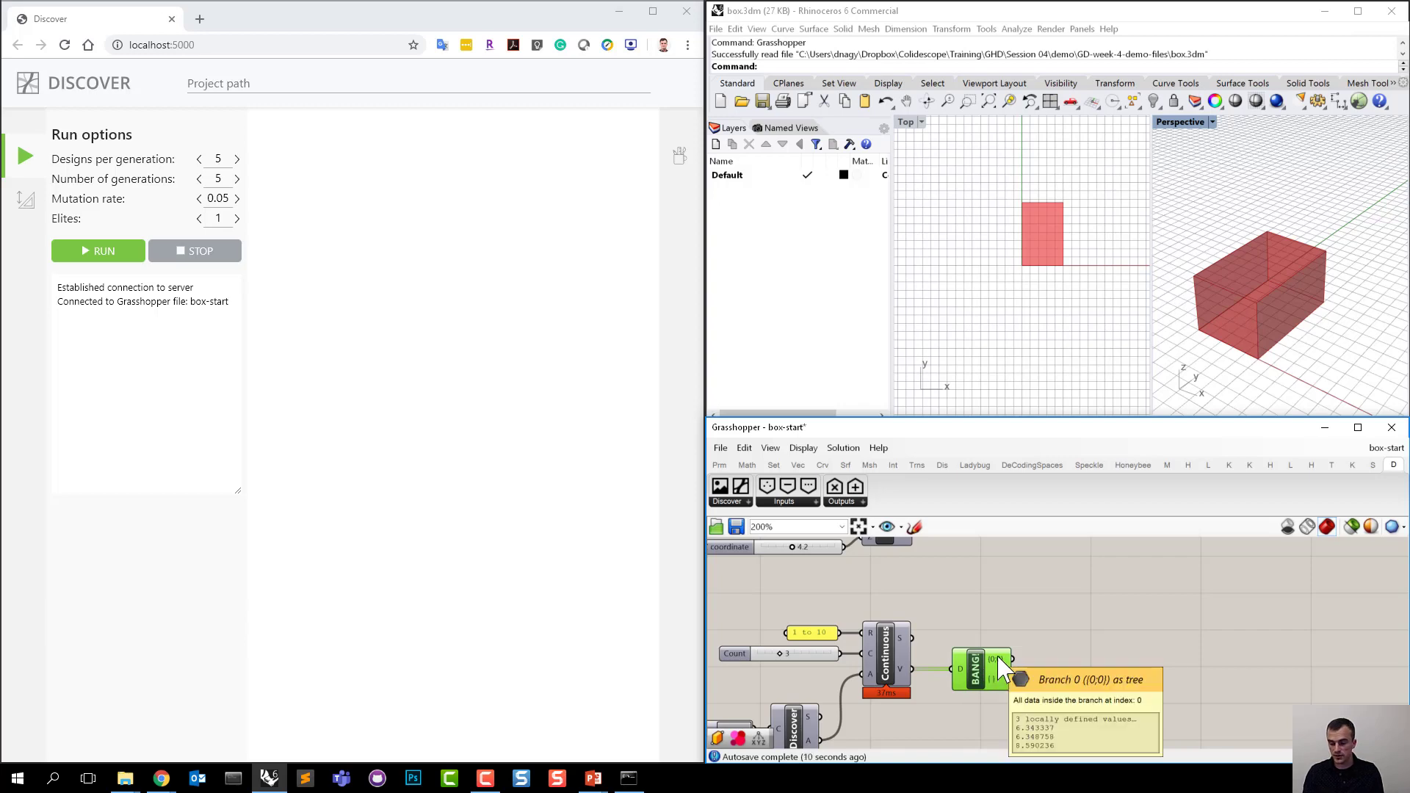
right_click(964, 680)
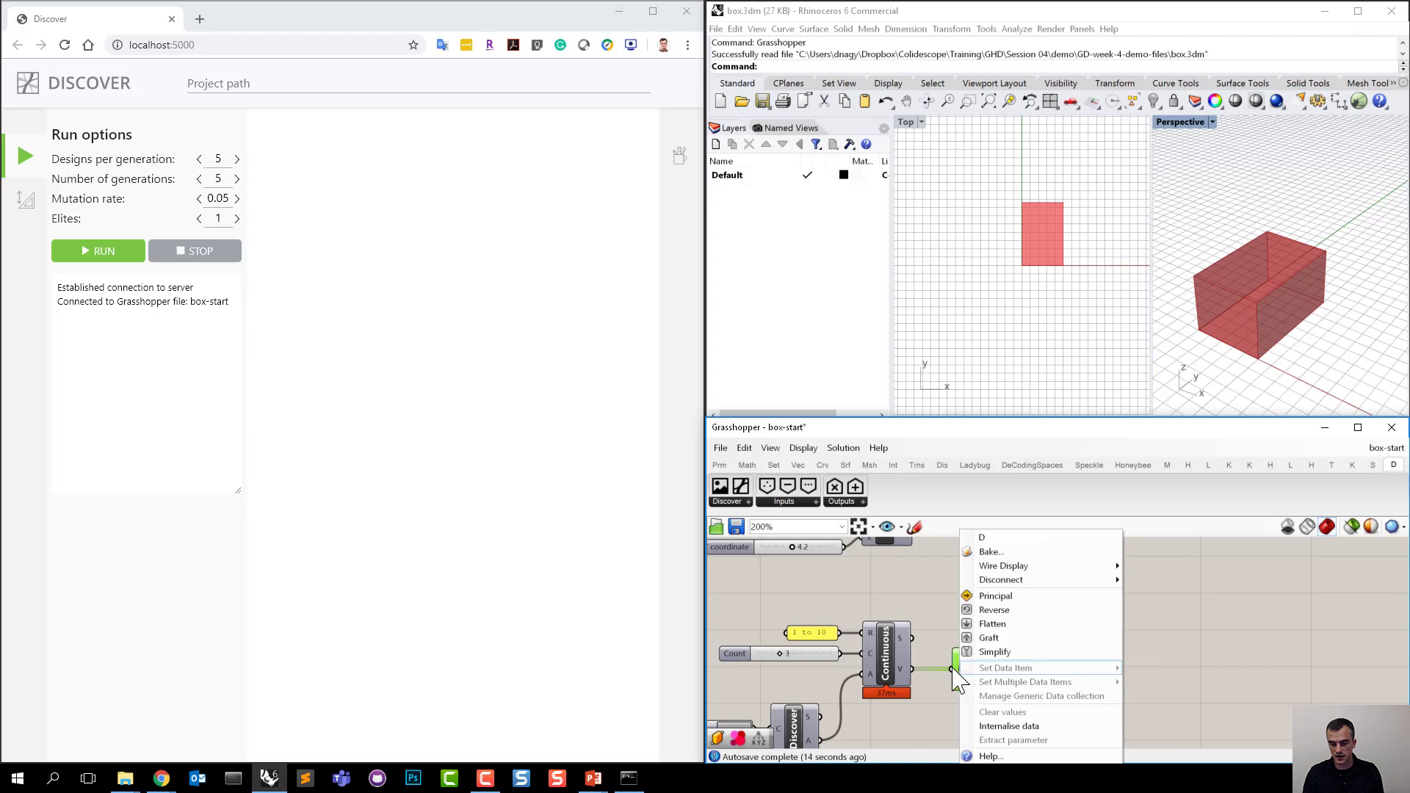
left_click(988, 638)
scroll(969, 687, "up", 5)
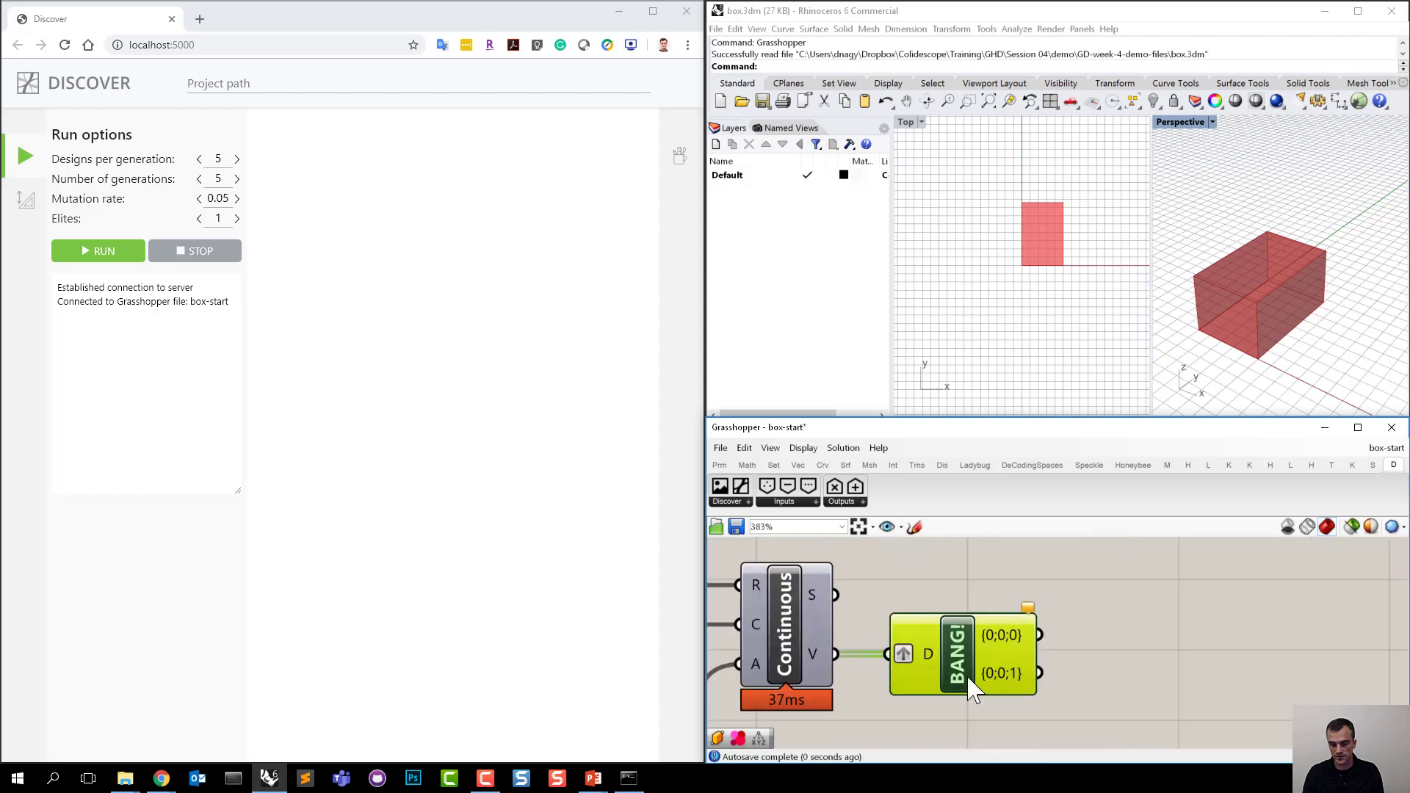
right_click(948, 661)
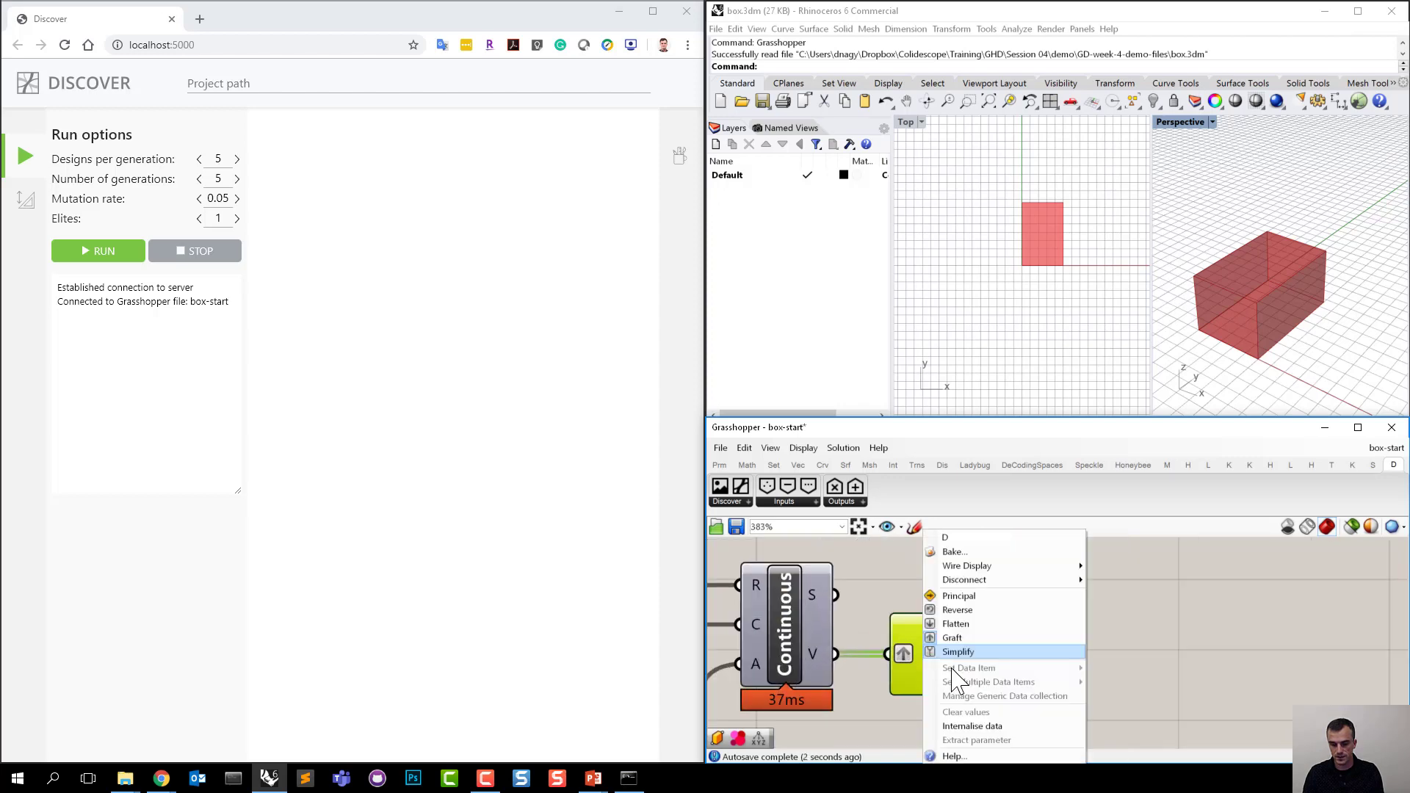
left_click(958, 652)
left_click_drag(949, 669, 984, 674)
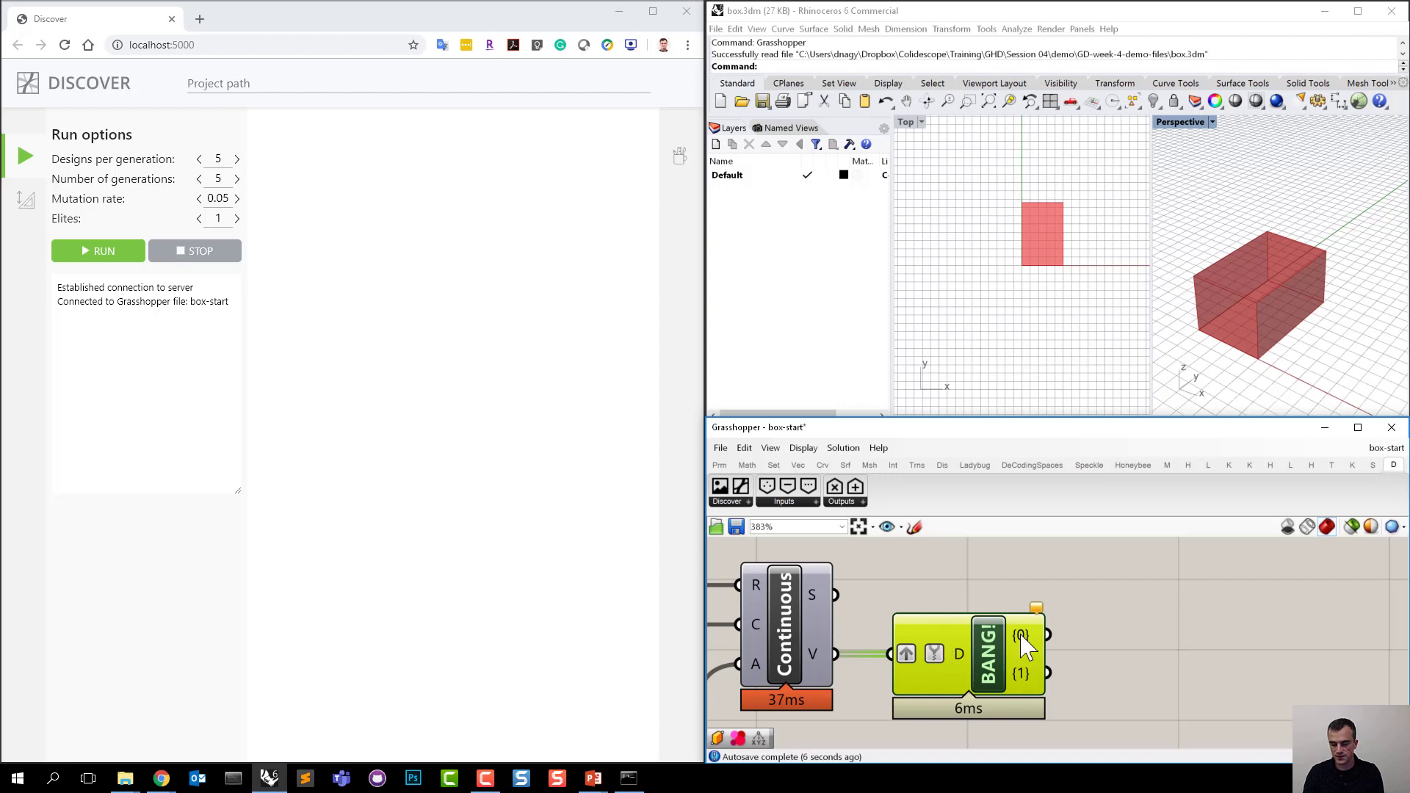
Match the Explode Tree component's outputs to the branches of its incoming data.
right_click(994, 670)
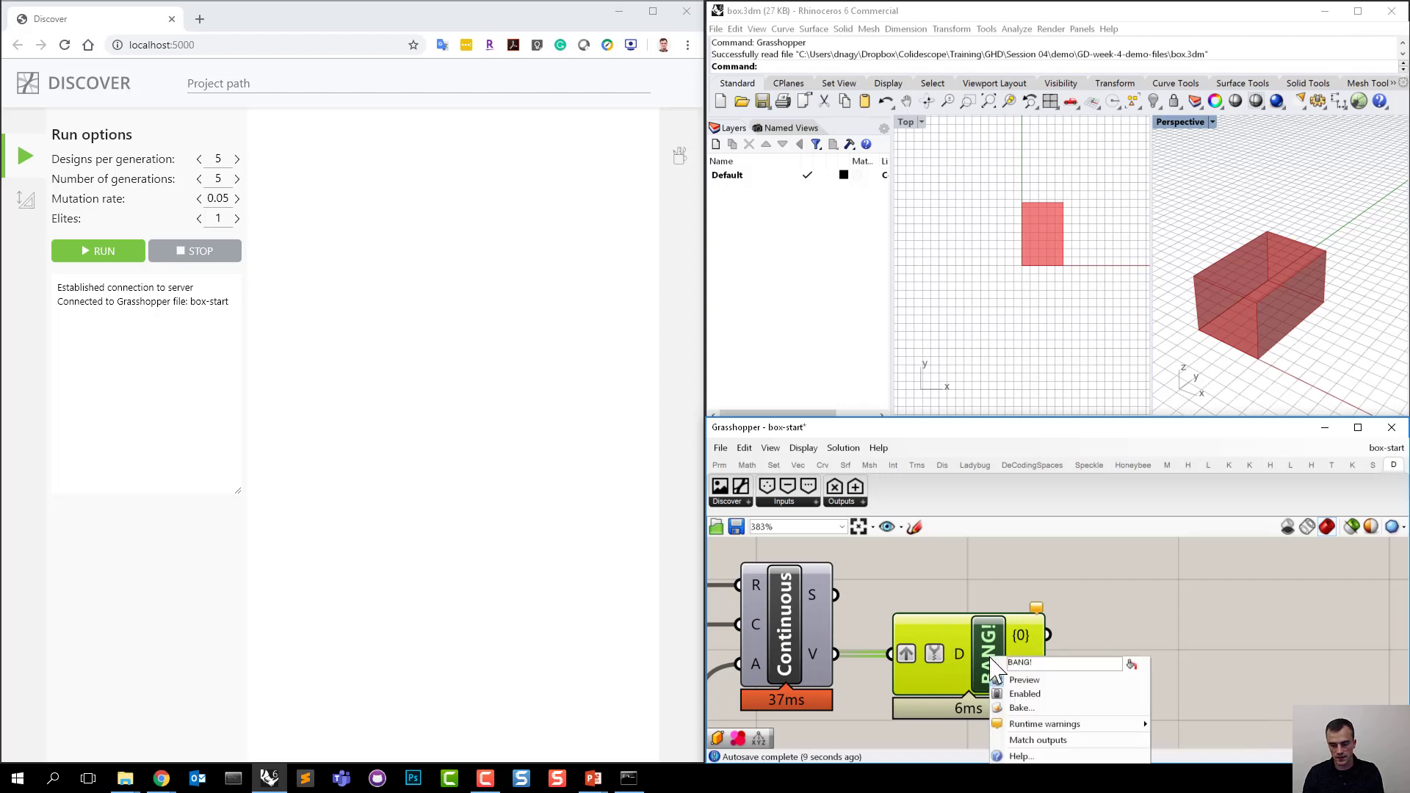
left_click(1038, 740)
scroll(1057, 703, "down", 2)
left_click(1069, 698)
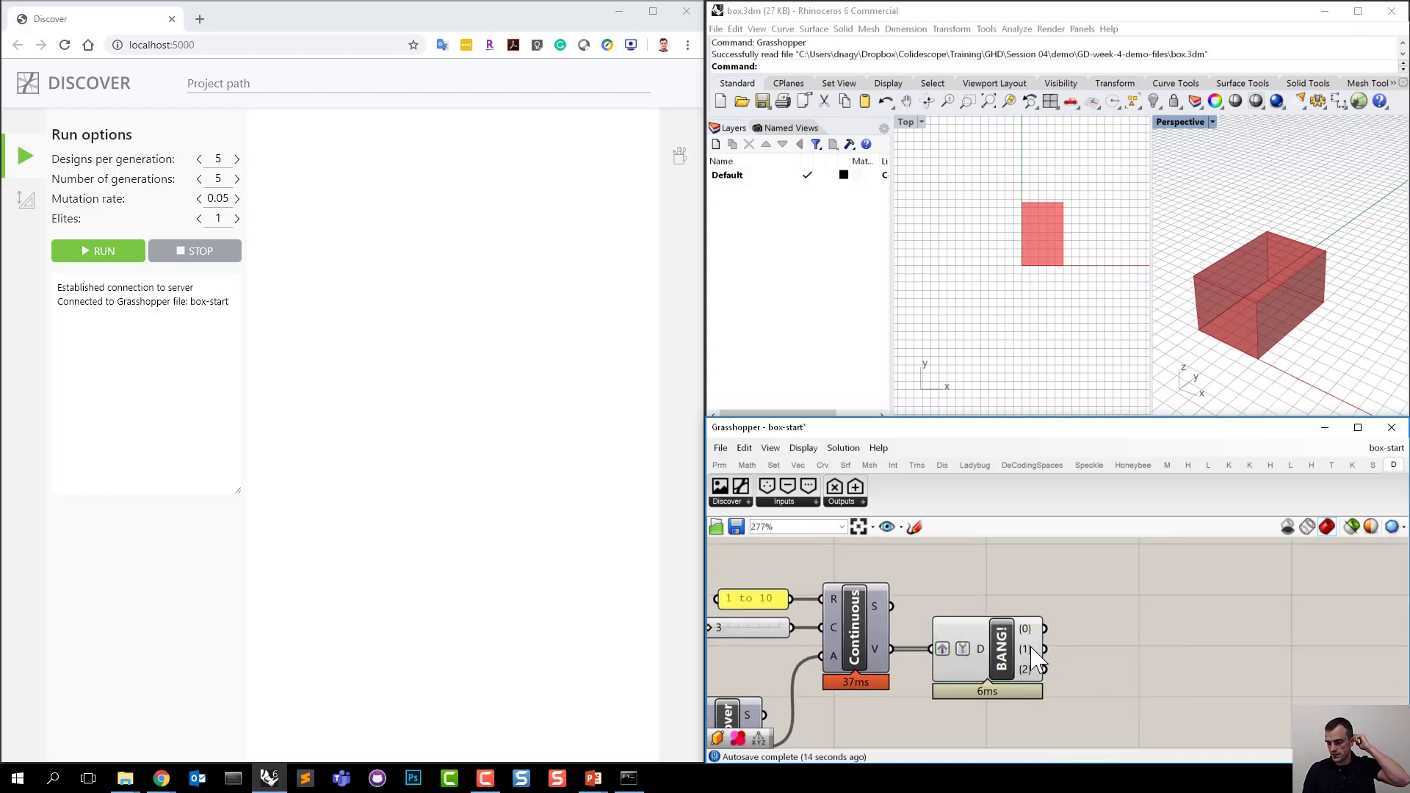
Wire Explode Tree outputs {0}, {1} and {2} to the lower Pt component's X, Y and Z inputs, replacing and deleting the three coordinate sliders.
scroll(1025, 661, "down", 3)
right_click_drag(1059, 608, 1117, 649)
left_click_drag(962, 560, 1101, 687)
mouse_move(965, 570)
left_mouse_down()
mouse_move(1100, 699)
mouse_move(959, 583)
mouse_move(961, 559)
left_mouse_up()
scroll(1006, 649, "down", 2)
scroll(1006, 649, "down", 1)
key("Delete")
Move the Discover, Continuous and Explode Tree components with their inputs up beside the Pt components, in line with the box definition.
scroll(929, 663, "down", 2)
left_click_drag(1115, 734, 882, 632)
left_click_drag(1070, 698, 990, 632)
left_click(1047, 665)
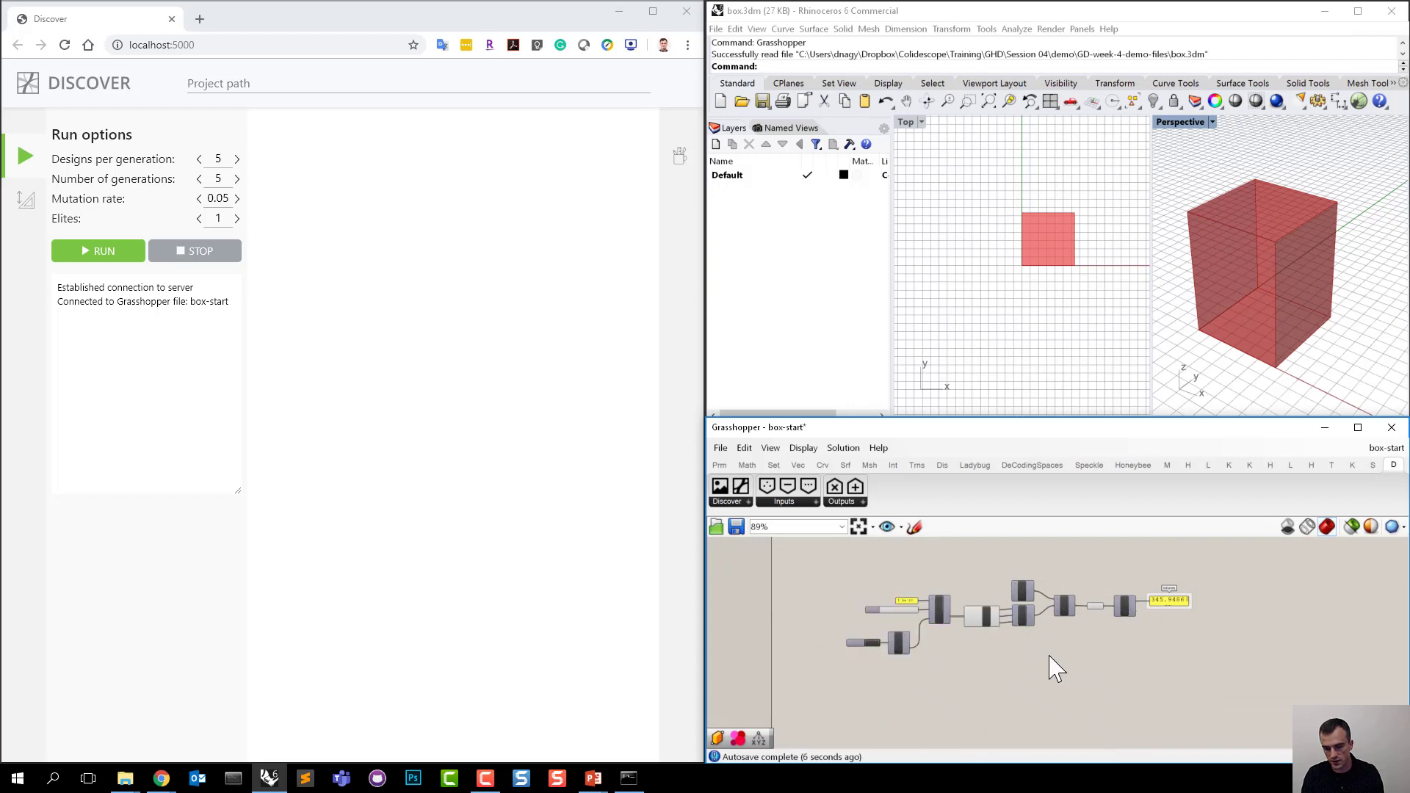
Change the range panel feeding the Continuous component to "1 to 5".
scroll(939, 617, "up", 4)
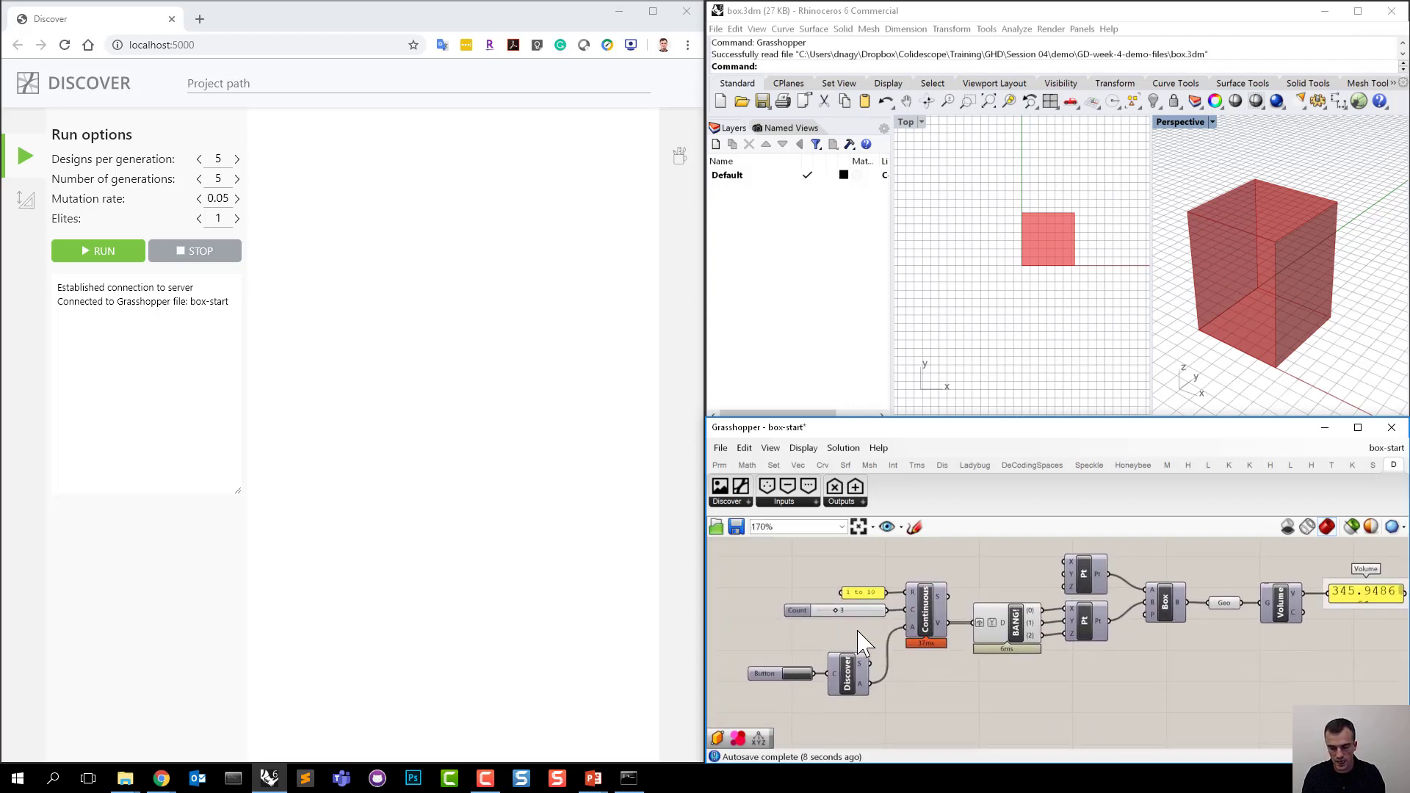
double_click(869, 594)
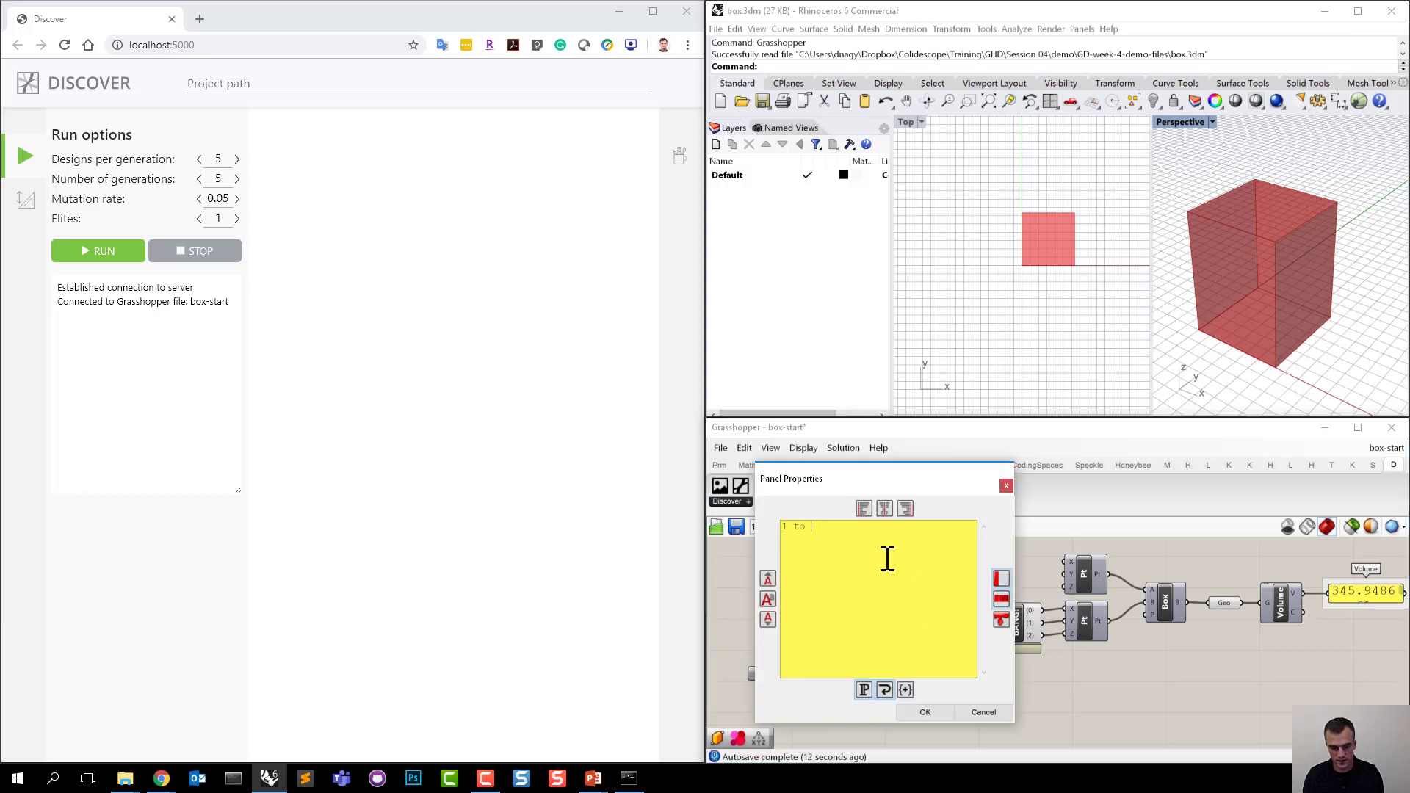
type("5")
left_click(932, 714)
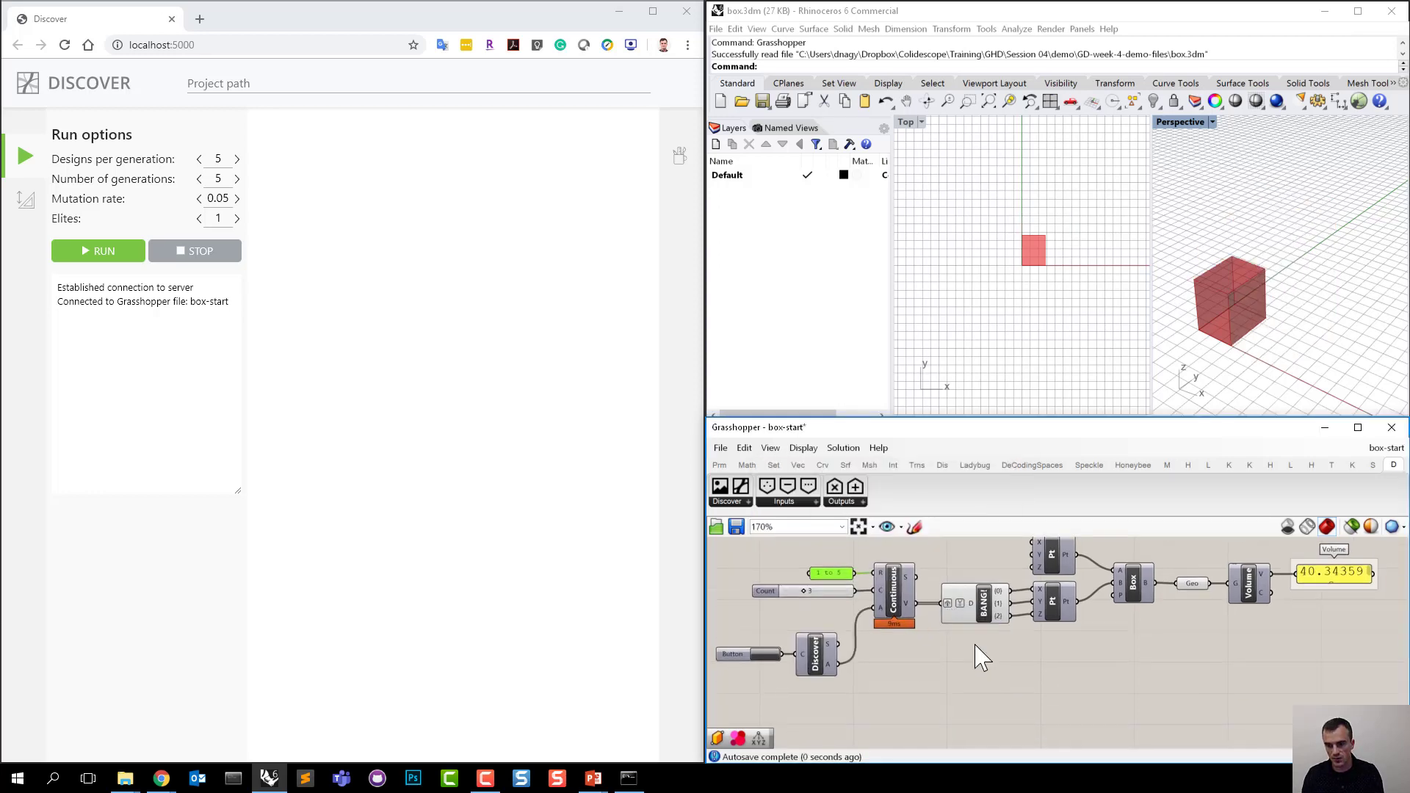
right_click_drag(964, 586, 972, 628)
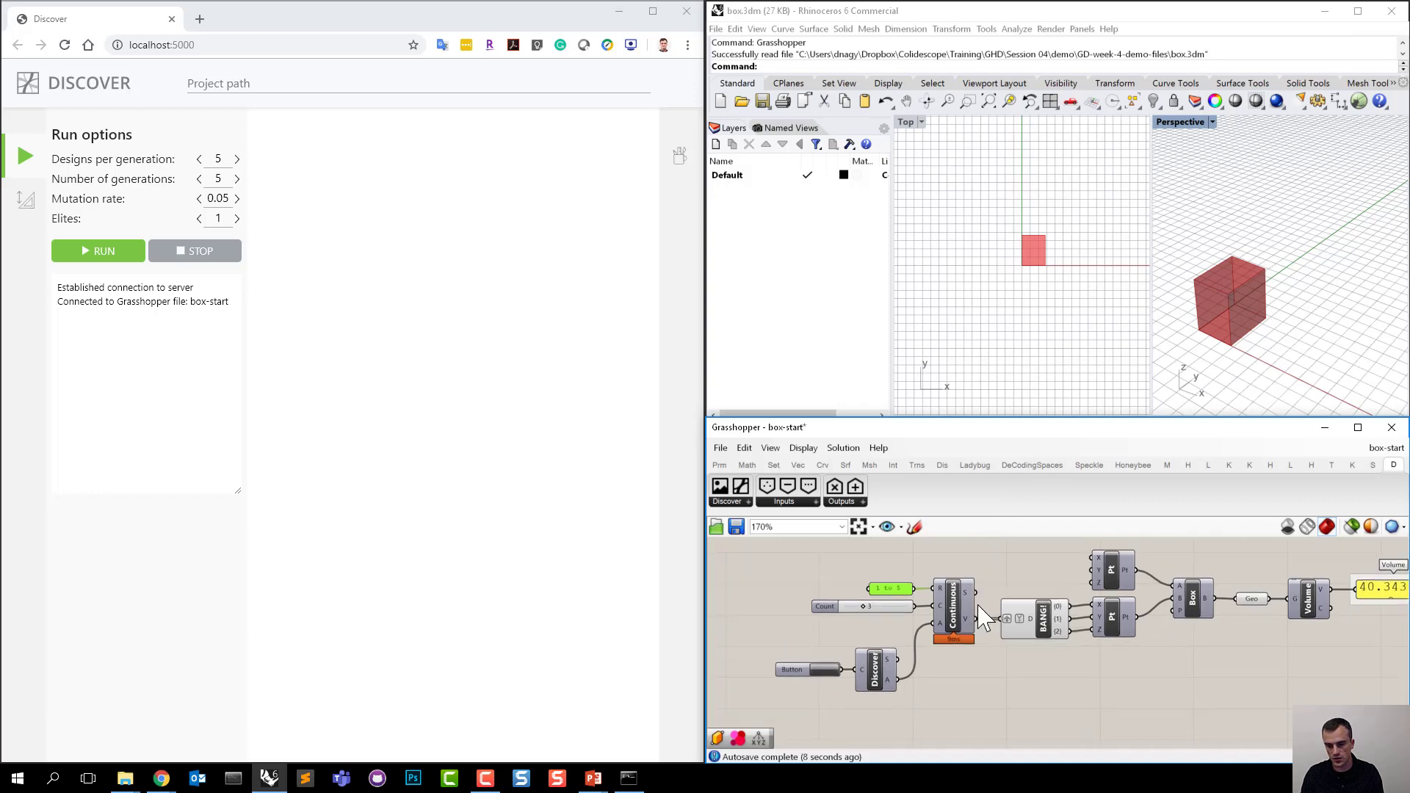
Set the Continuous component's range panel to "1 to 10".
double_click(887, 586)
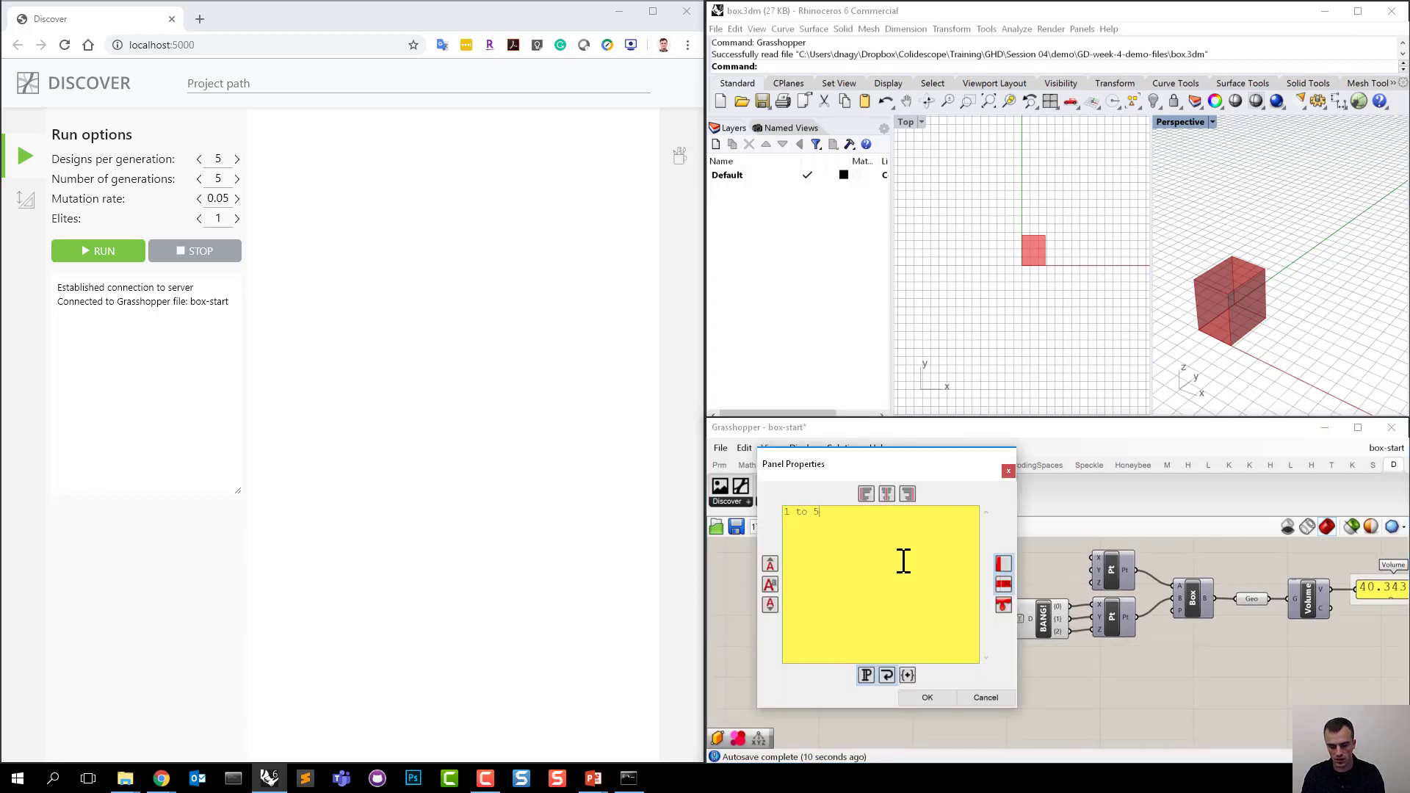
type("10")
left_click(928, 698)
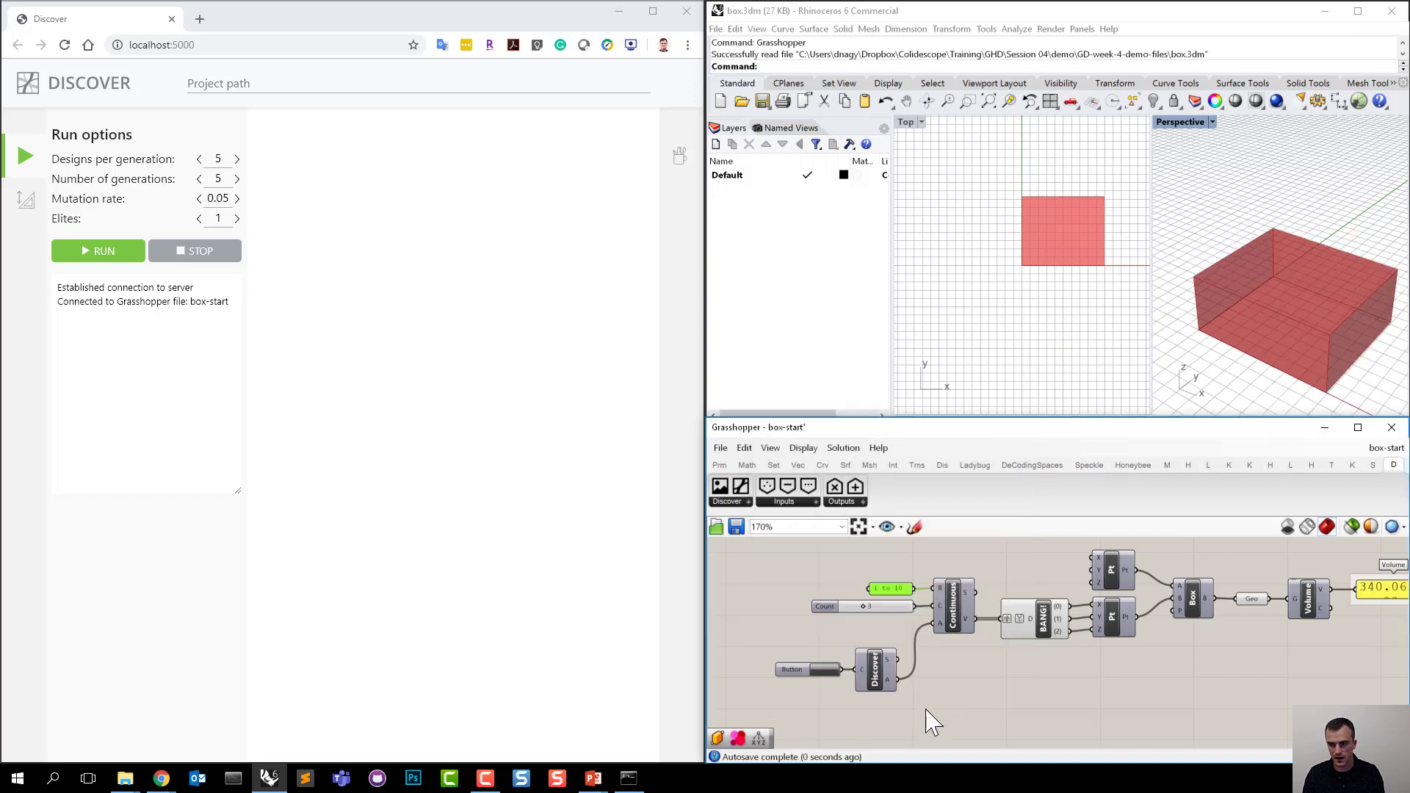
Trigger the Button connected to the Discover component repeatedly to reconnect to the server and generate new random box designs.
scroll(932, 717, "down", 2)
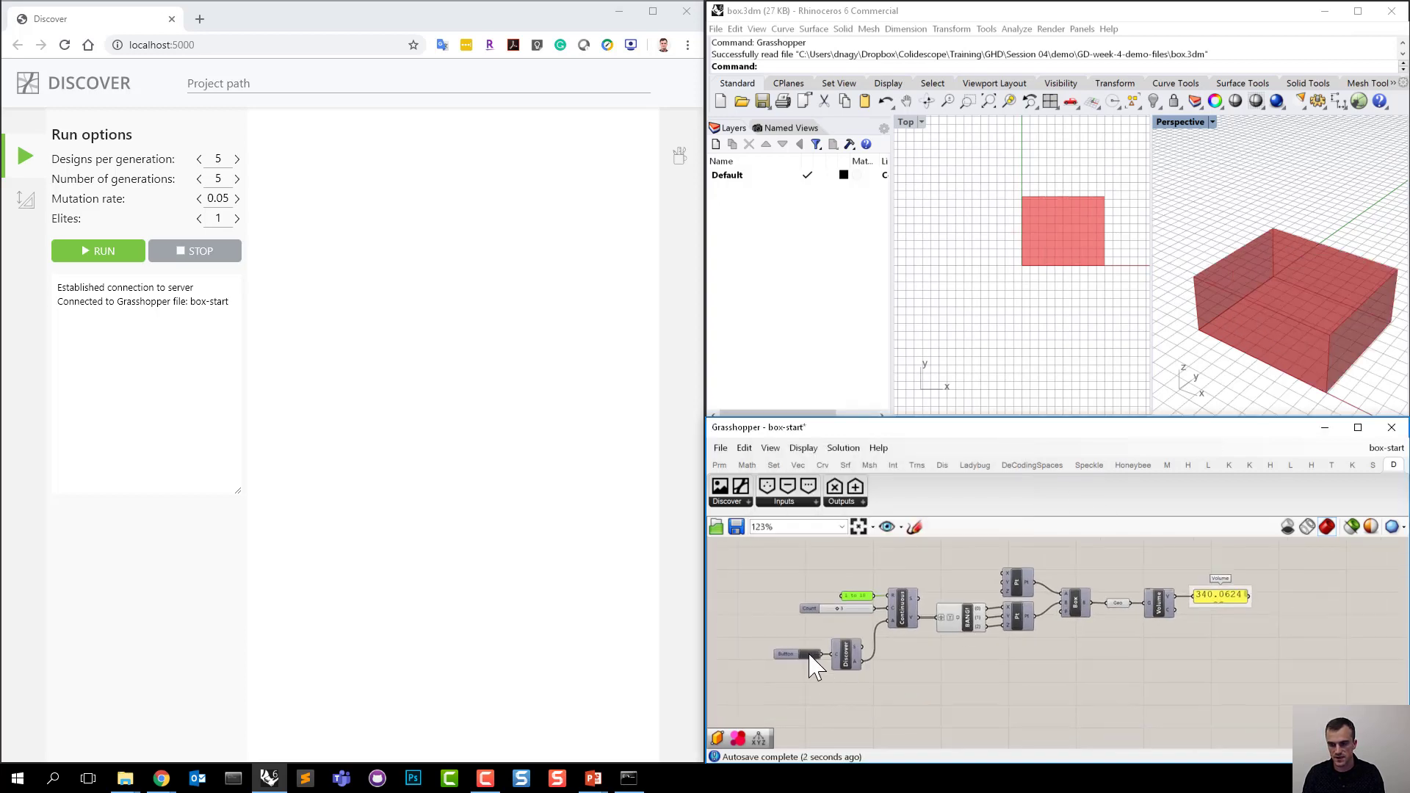
left_click(811, 656)
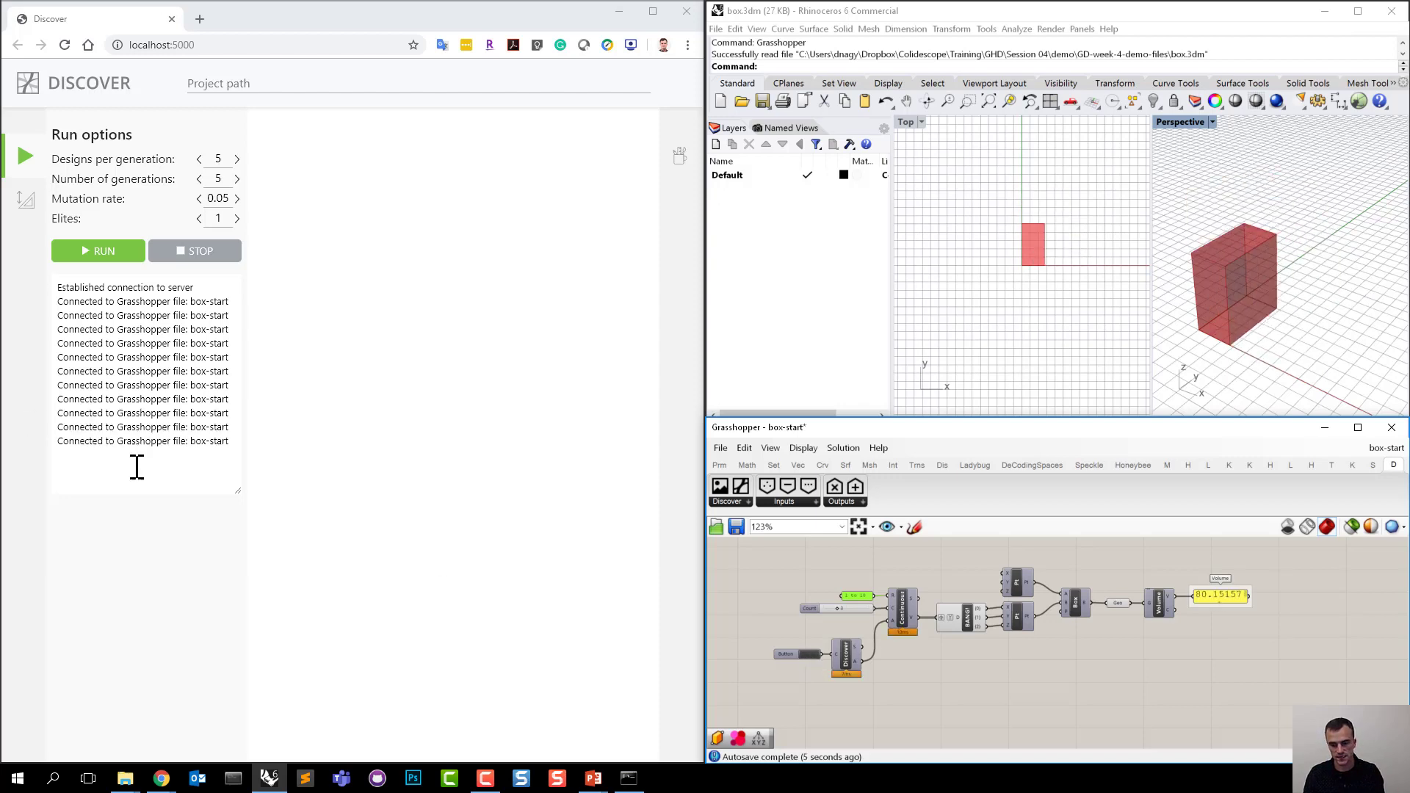
left_click(812, 655)
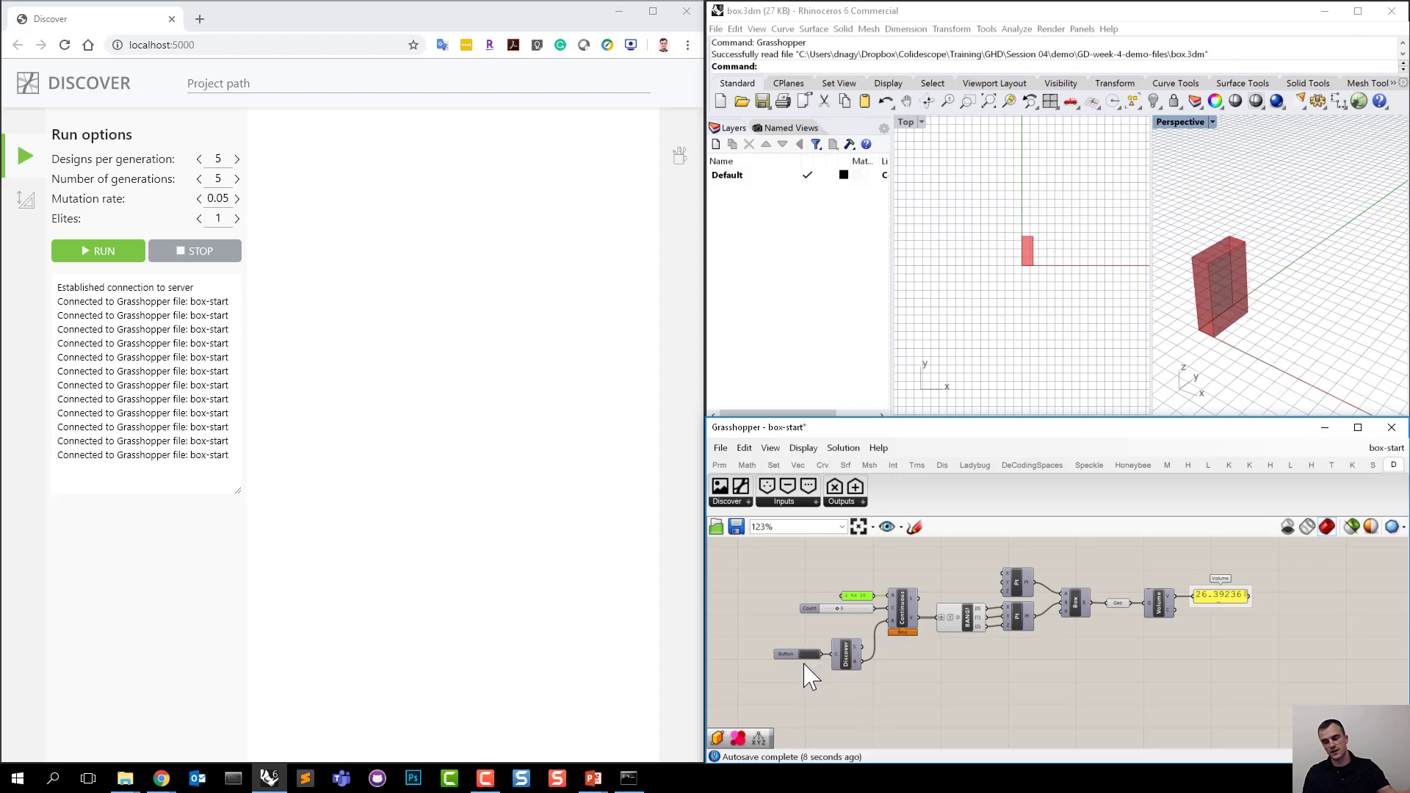
left_click(811, 655)
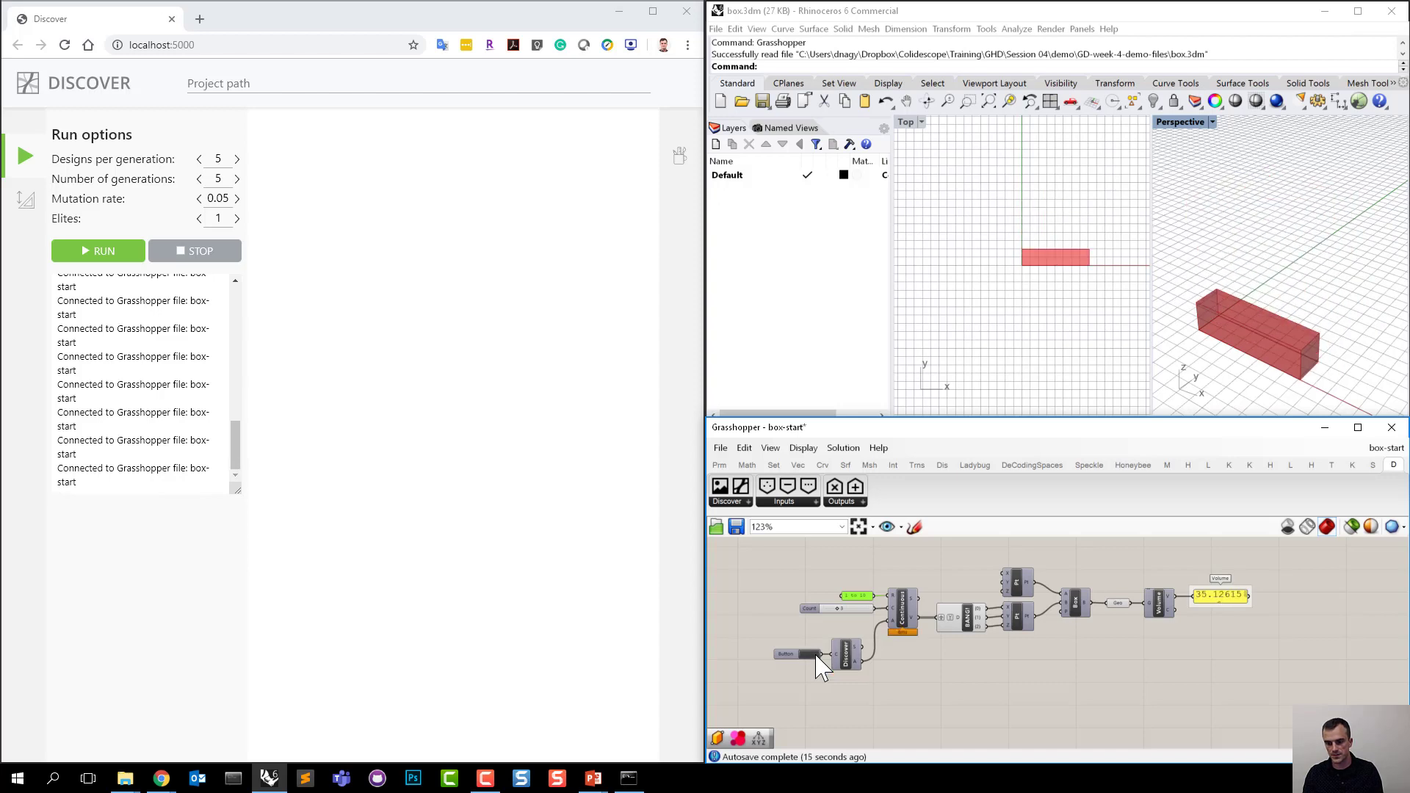
Widen the Volume panel at the end of the definition so its full value fits.
scroll(927, 687, "down", 2)
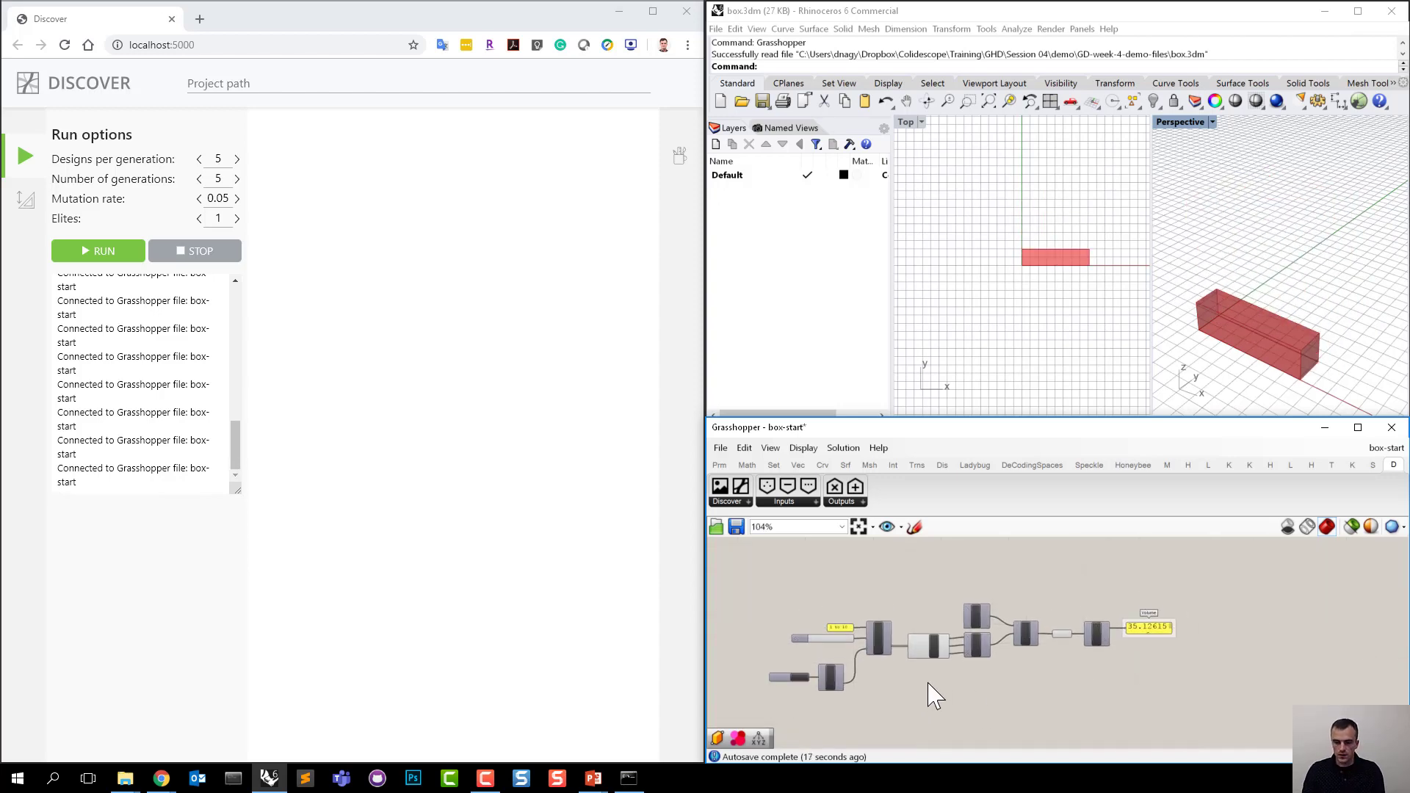
scroll(915, 683, "up", 2)
scroll(1098, 650, "down", 1)
right_click_drag(1123, 684, 1080, 701)
scroll(1127, 602, "up", 3)
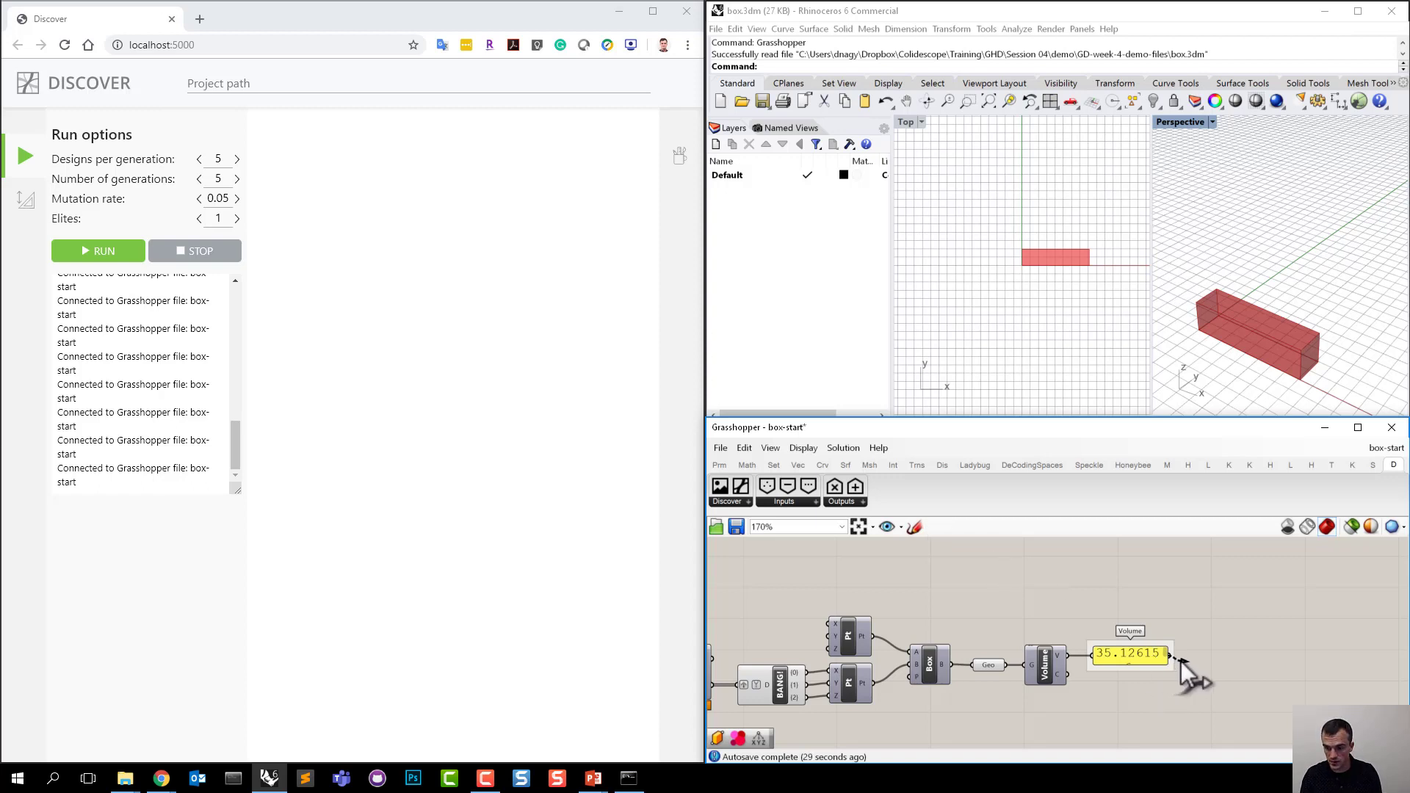
left_click_drag(1173, 669, 1187, 667)
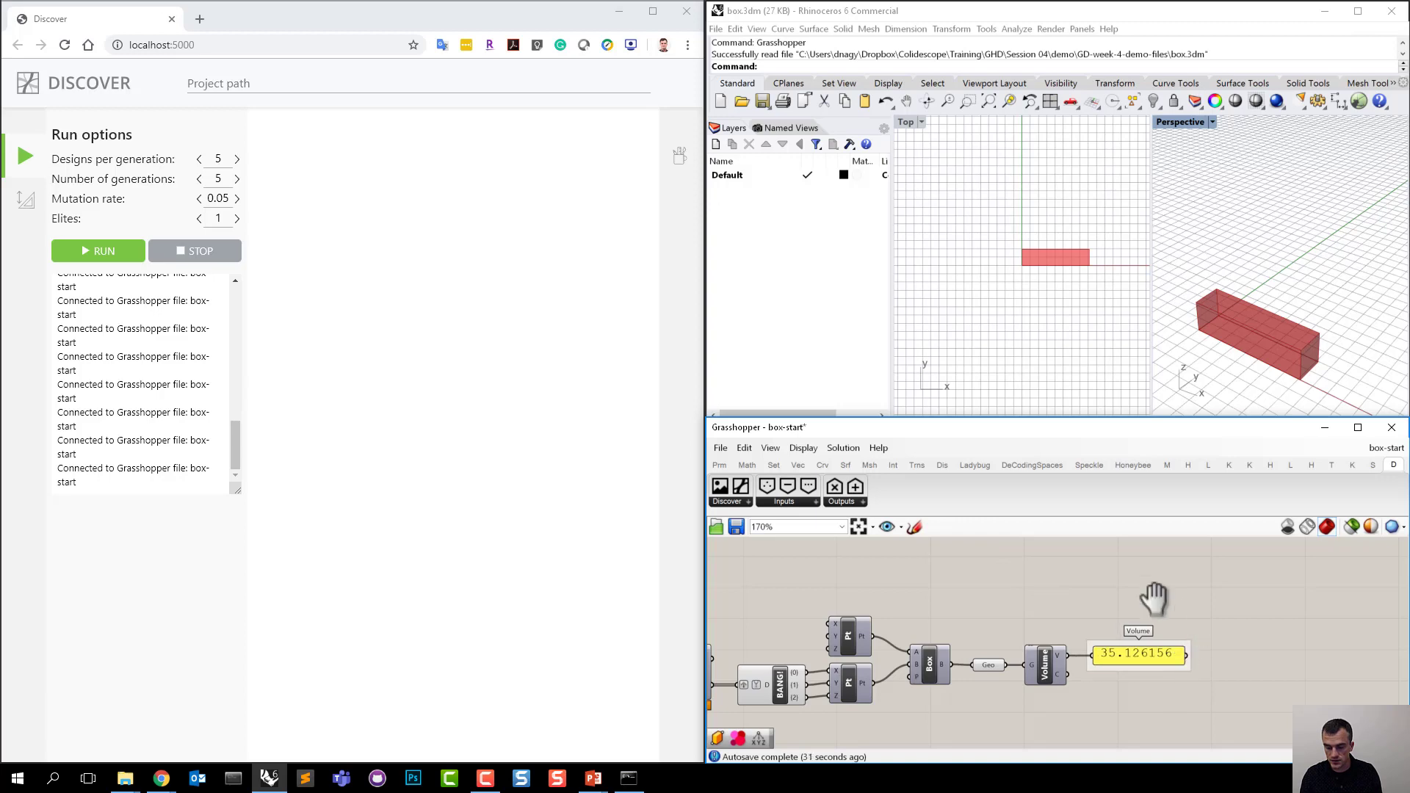
right_click_drag(1153, 599, 1103, 581)
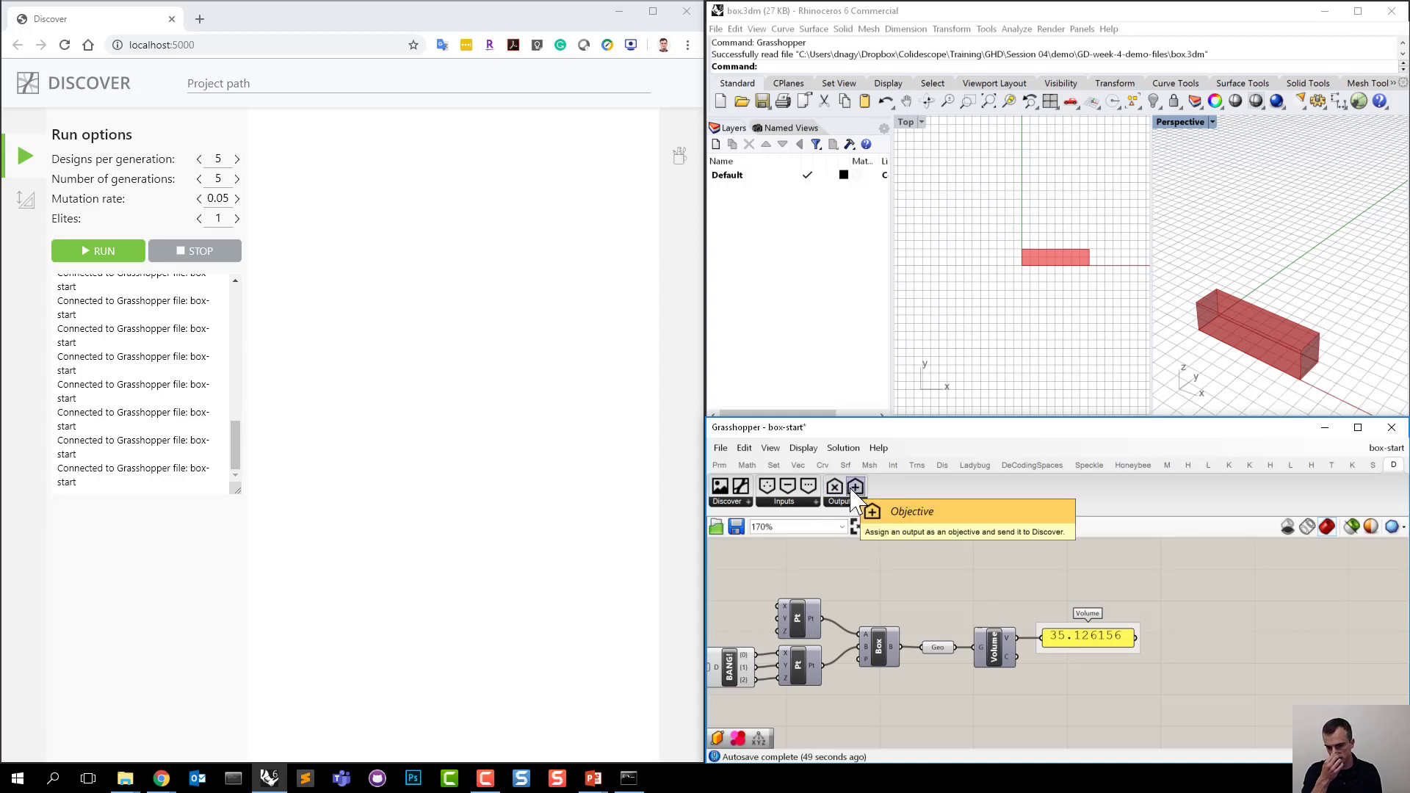
Place an Objective component on the canvas above the Volume panel.
left_click_drag(854, 492, 1066, 579)
left_click(1125, 582)
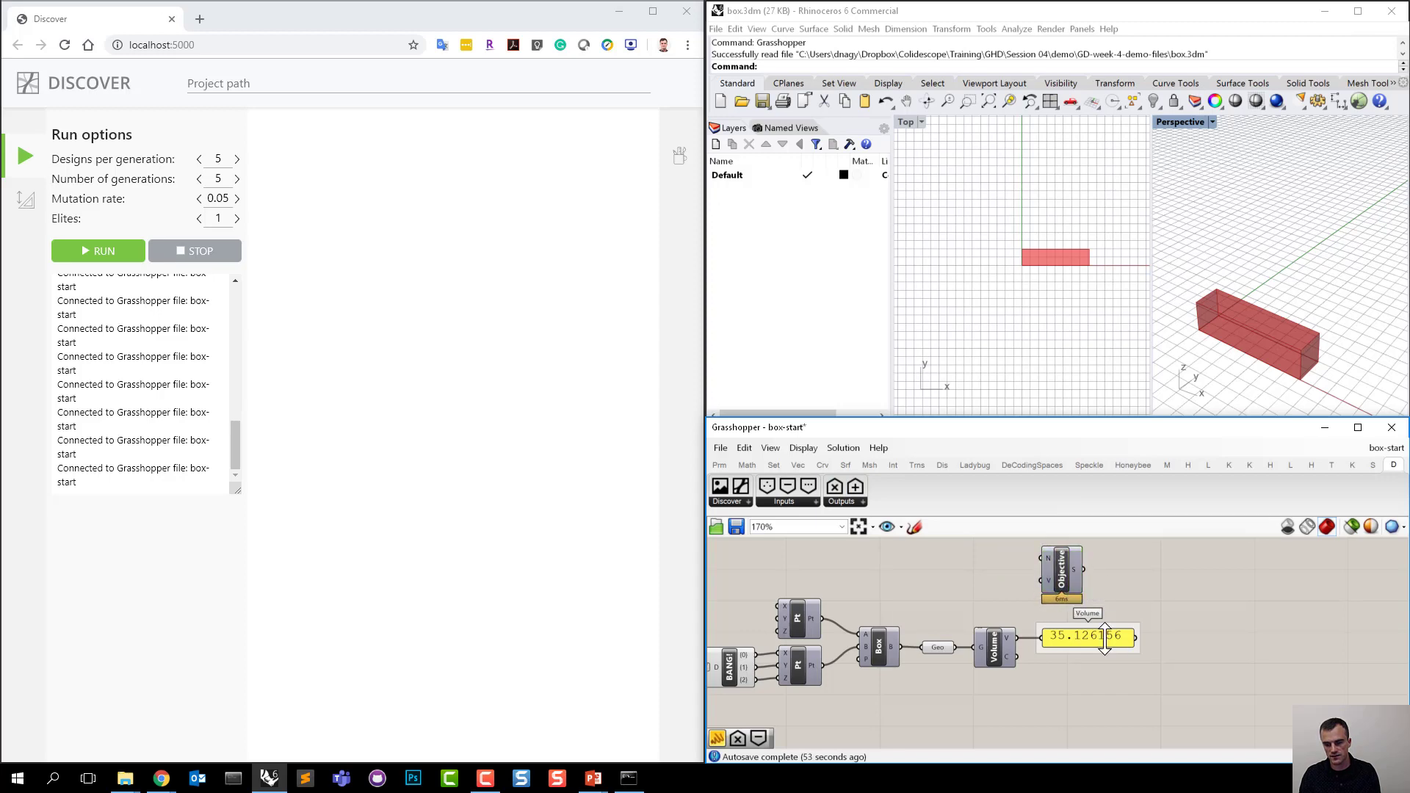
right_click_drag(1053, 627, 1037, 667)
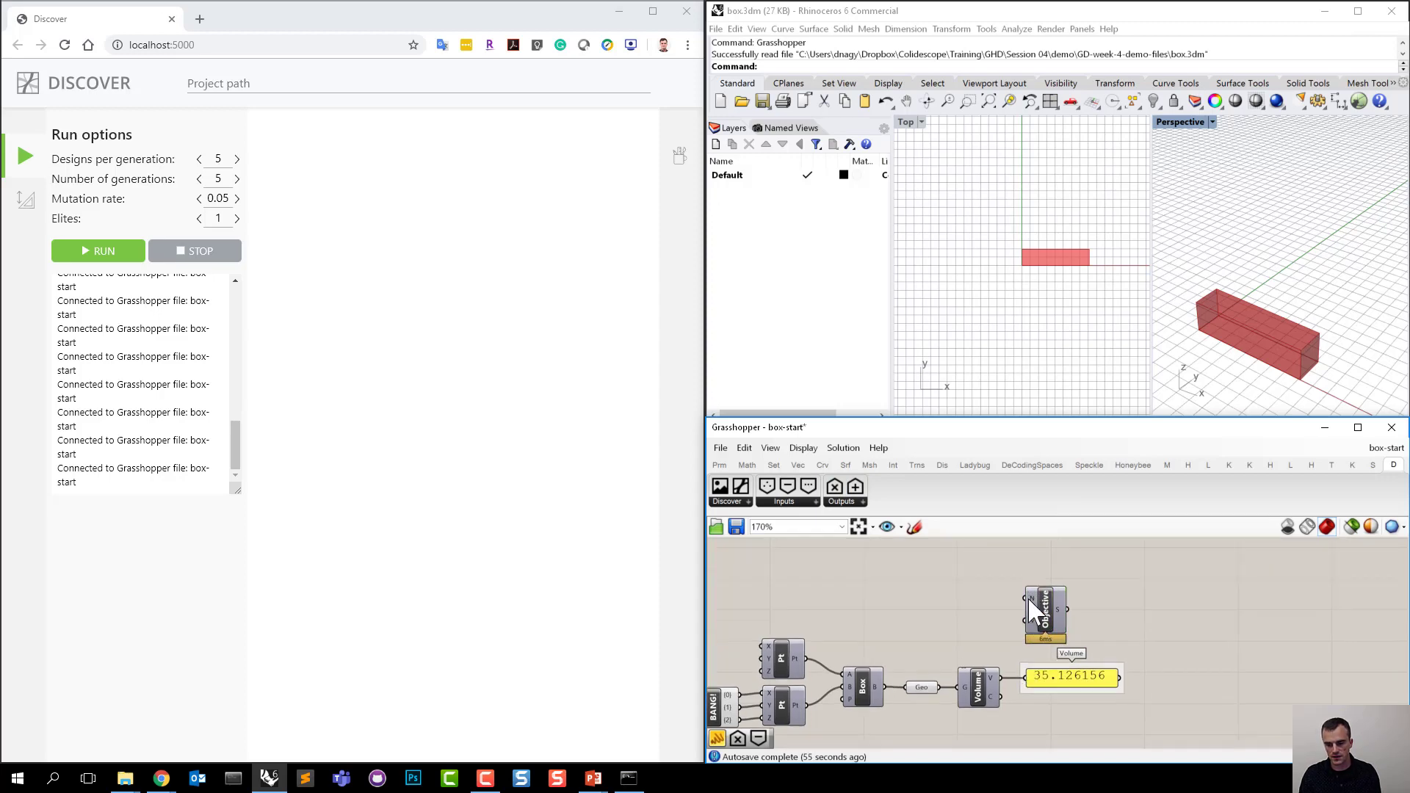
Add a panel reading "Volume" and connect it to the Objective component's N input.
double_click(990, 594)
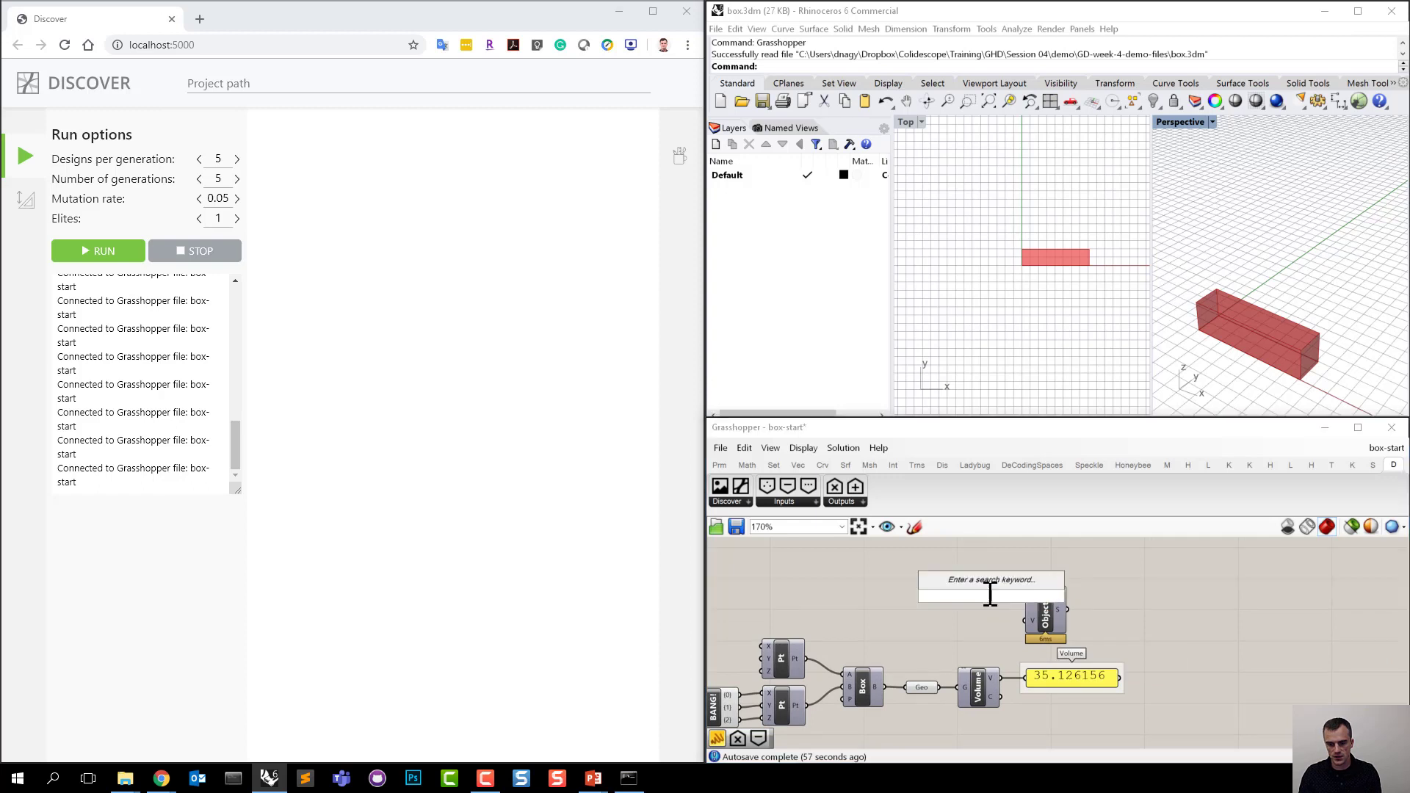
type("//")
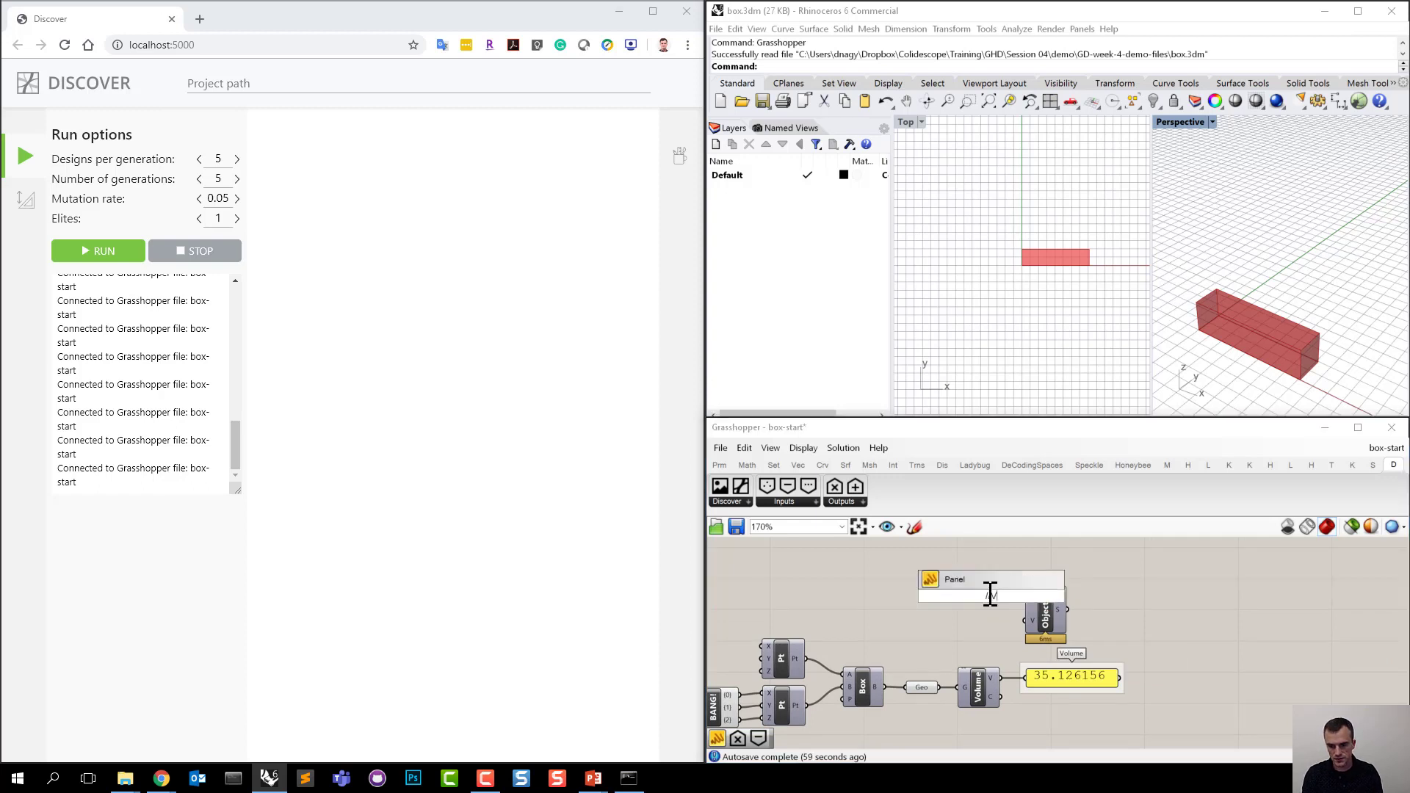
type("Volume")
key("Return")
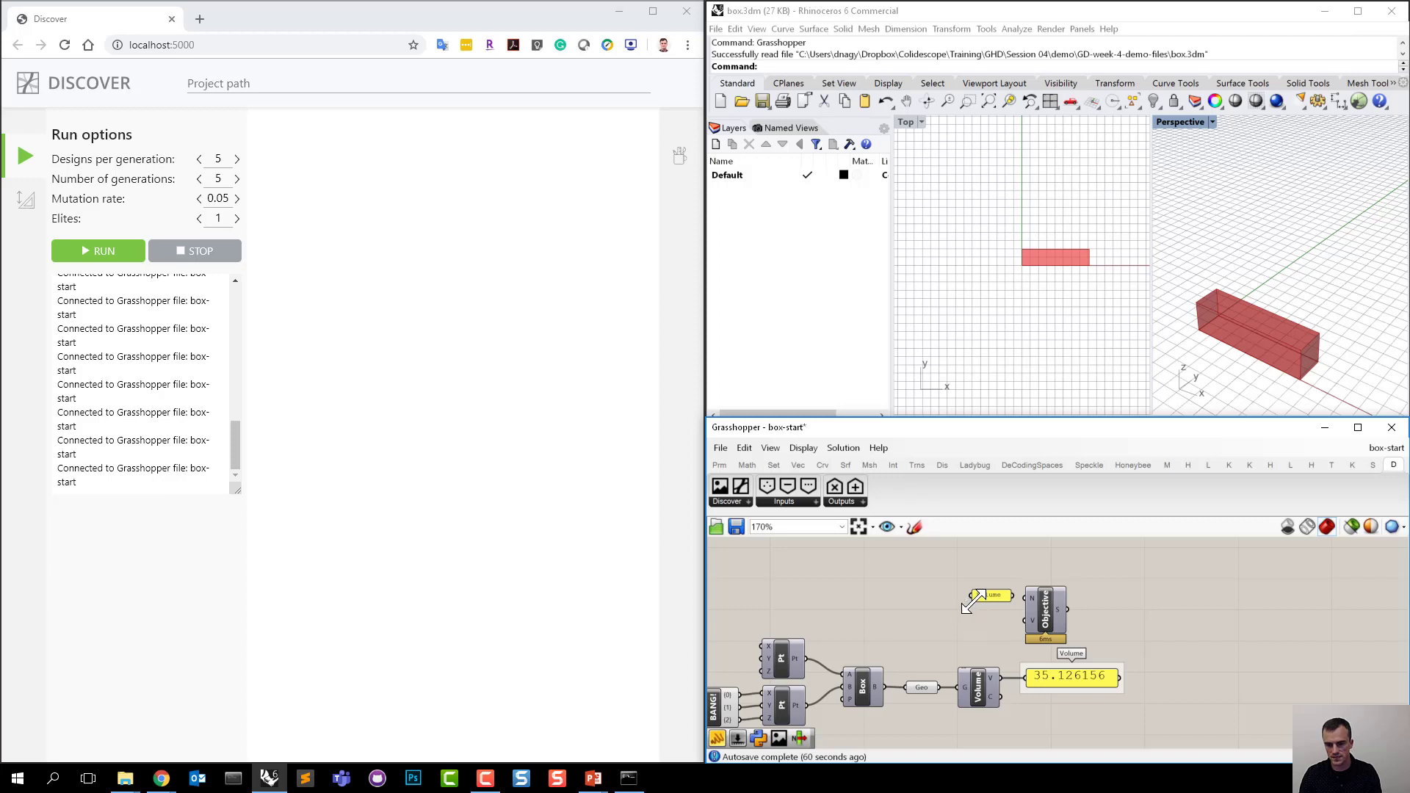
left_click_drag(968, 606, 976, 598)
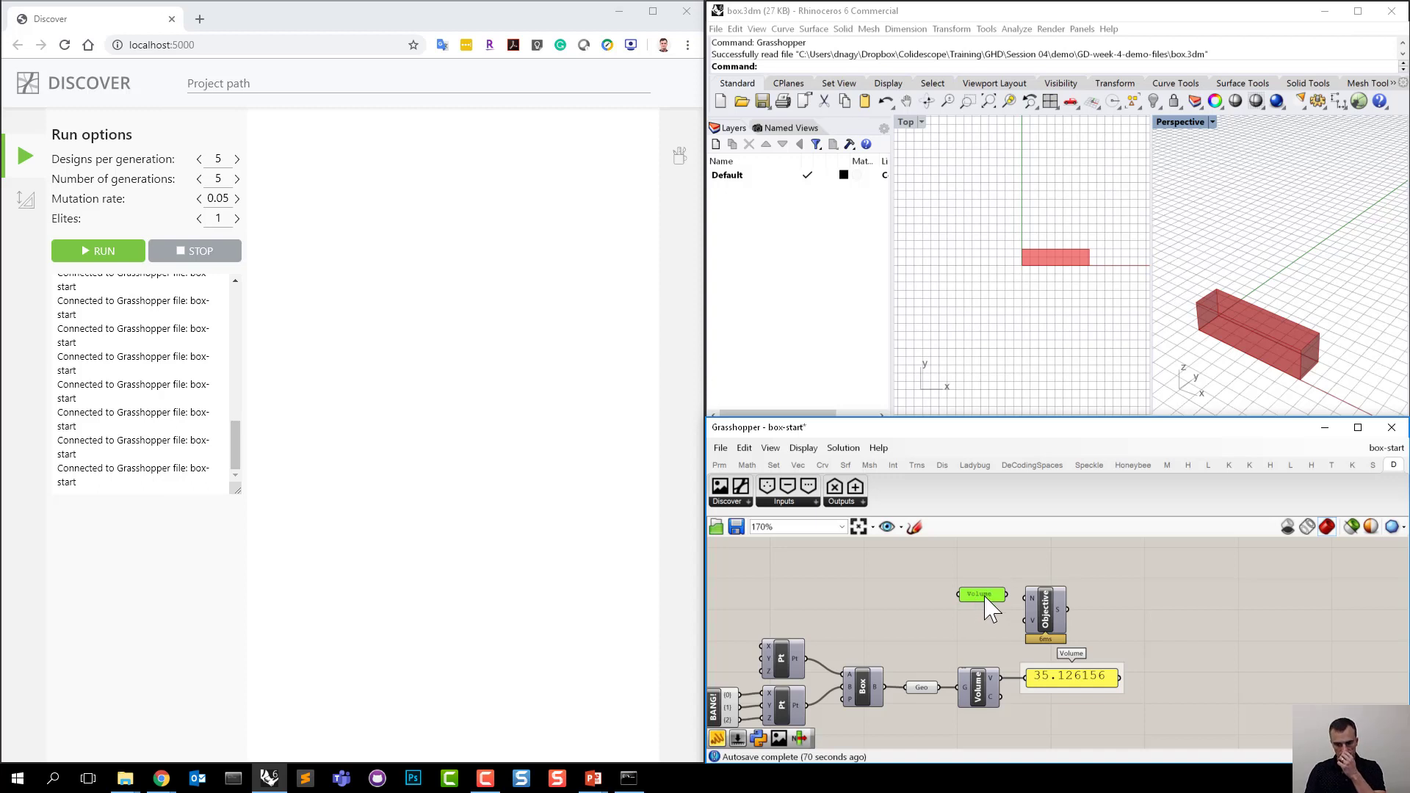
left_click_drag(1006, 594, 1025, 601)
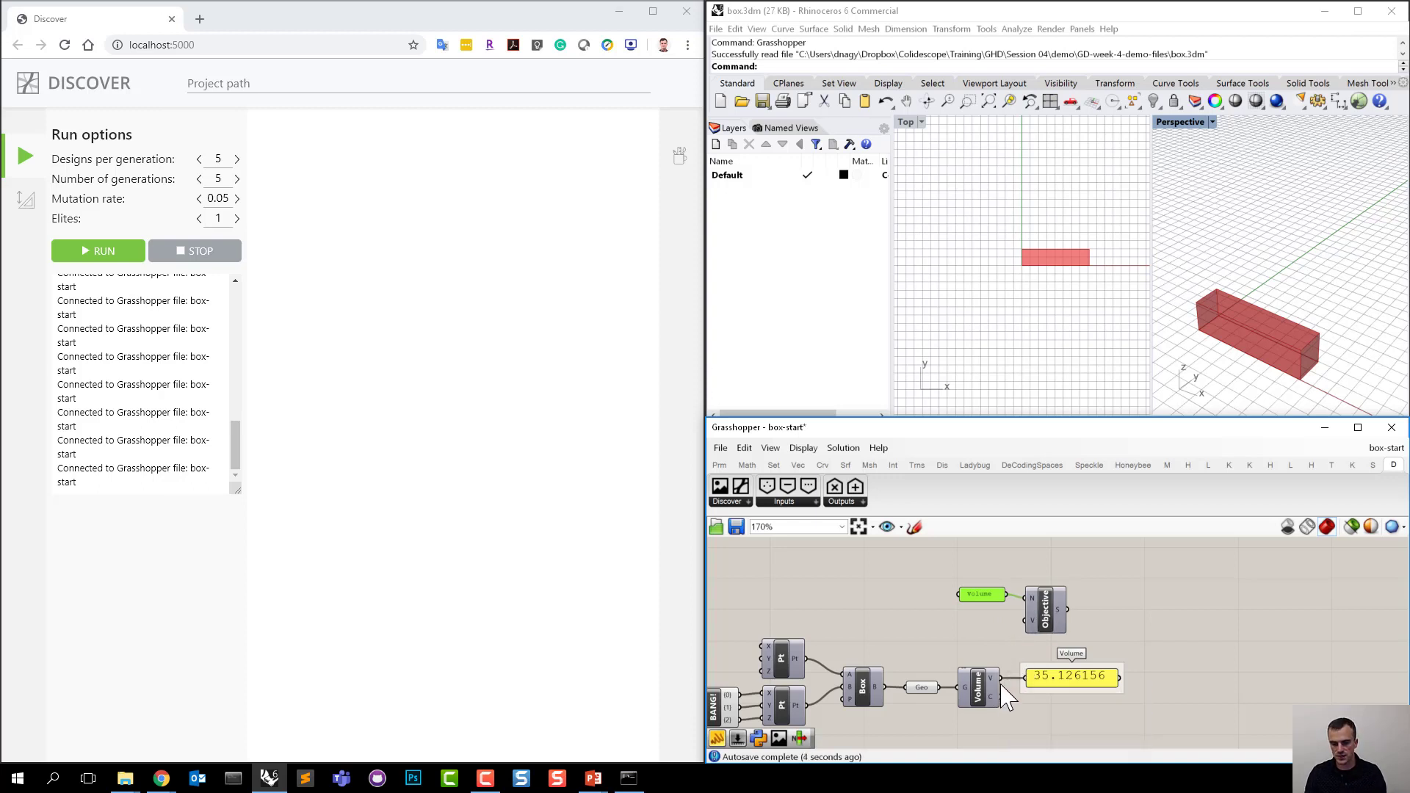
Connect the Volume component's V output to the Objective's Value input and tidy the Objective and its name panel.
right_click_drag(1021, 739, 1041, 740)
left_click_drag(1027, 740, 1053, 625)
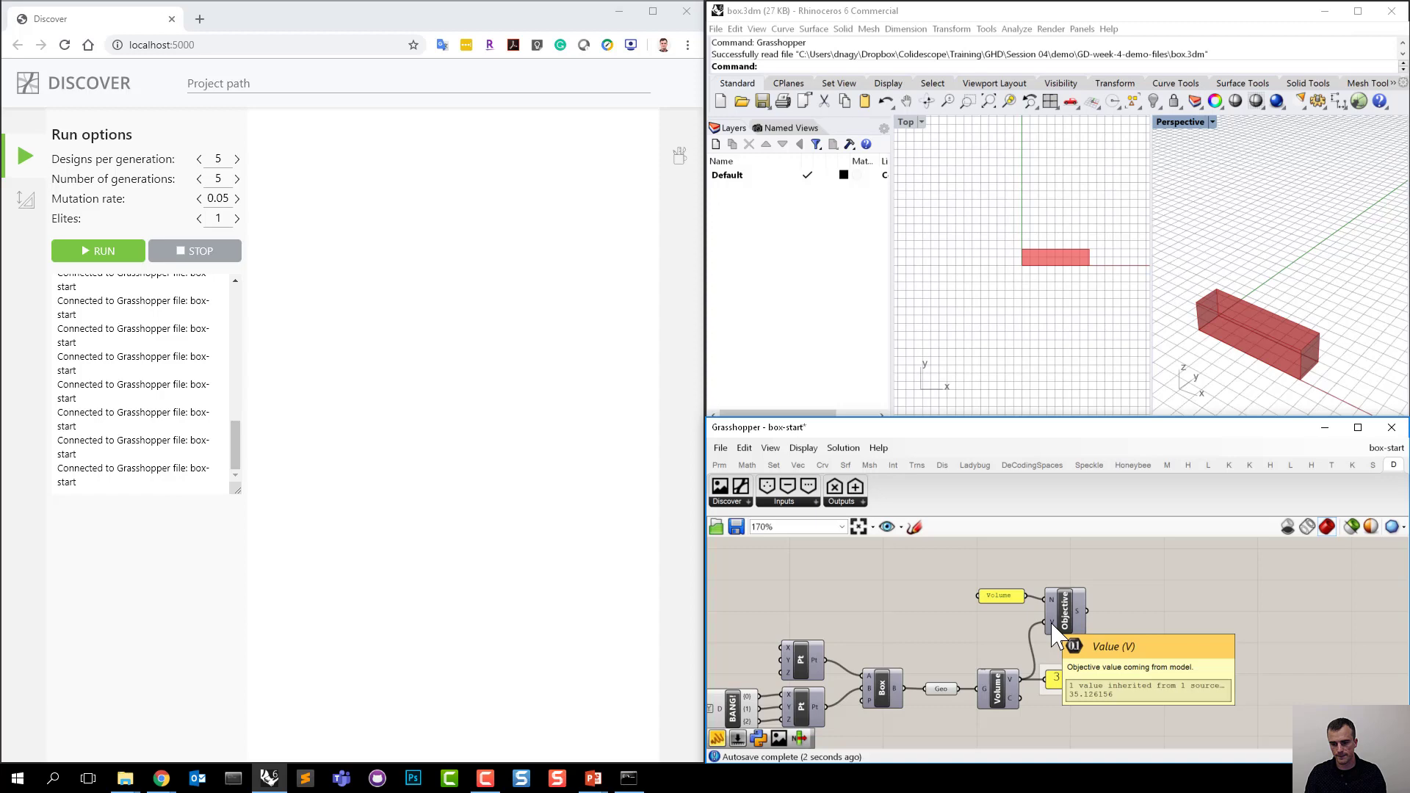
left_click_drag(1002, 595, 1006, 599)
left_click(1030, 572)
right_click_drag(1070, 609, 1167, 642)
scroll(1112, 631, "down", 3)
left_click_drag(1202, 599, 1171, 649)
left_click(1249, 615)
right_click_drag(1229, 644, 1253, 597)
scroll(1241, 606, "down", 2)
scroll(1025, 670, "up", 3)
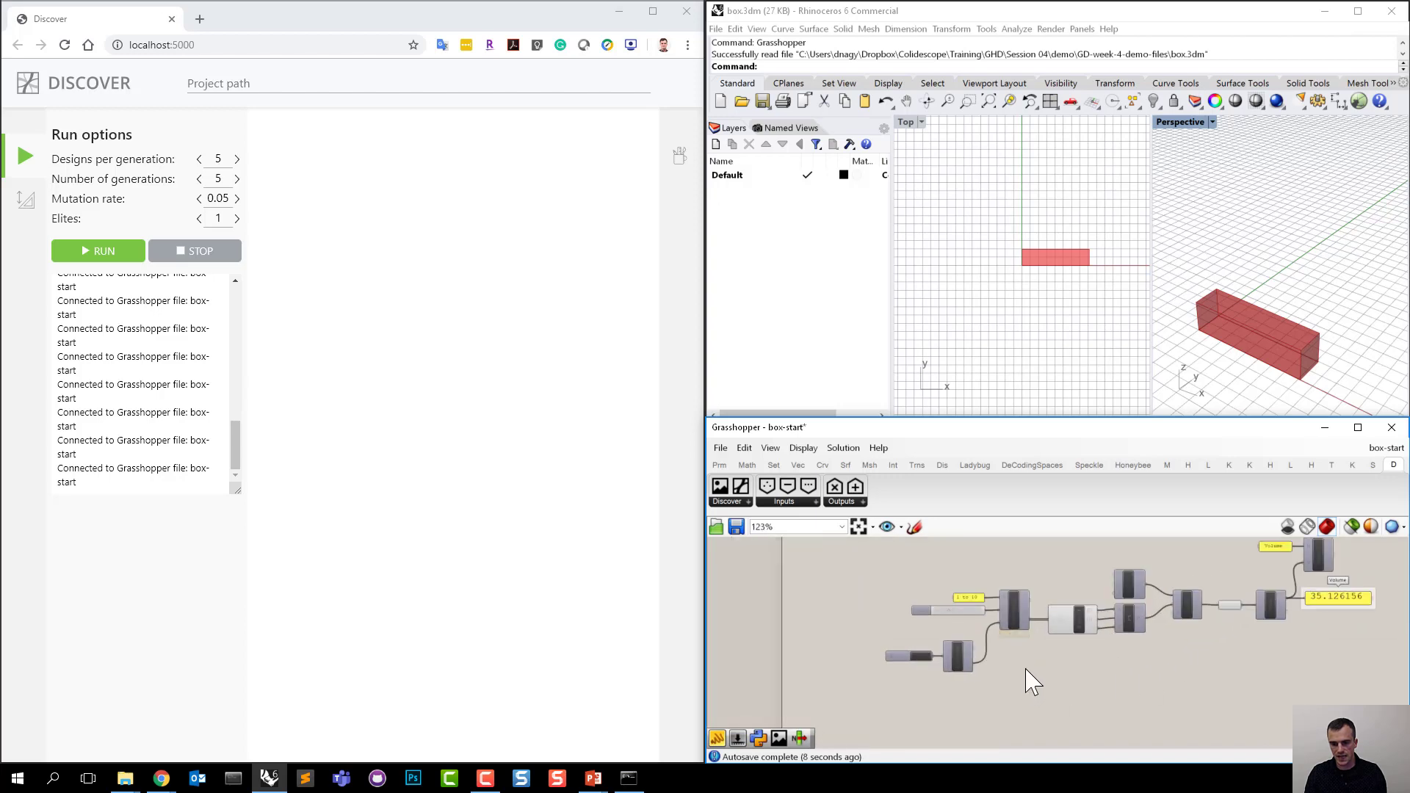
Place a Screenshot component on the canvas below the Discover component.
right_click_drag(1025, 670, 920, 663)
left_click(1257, 209)
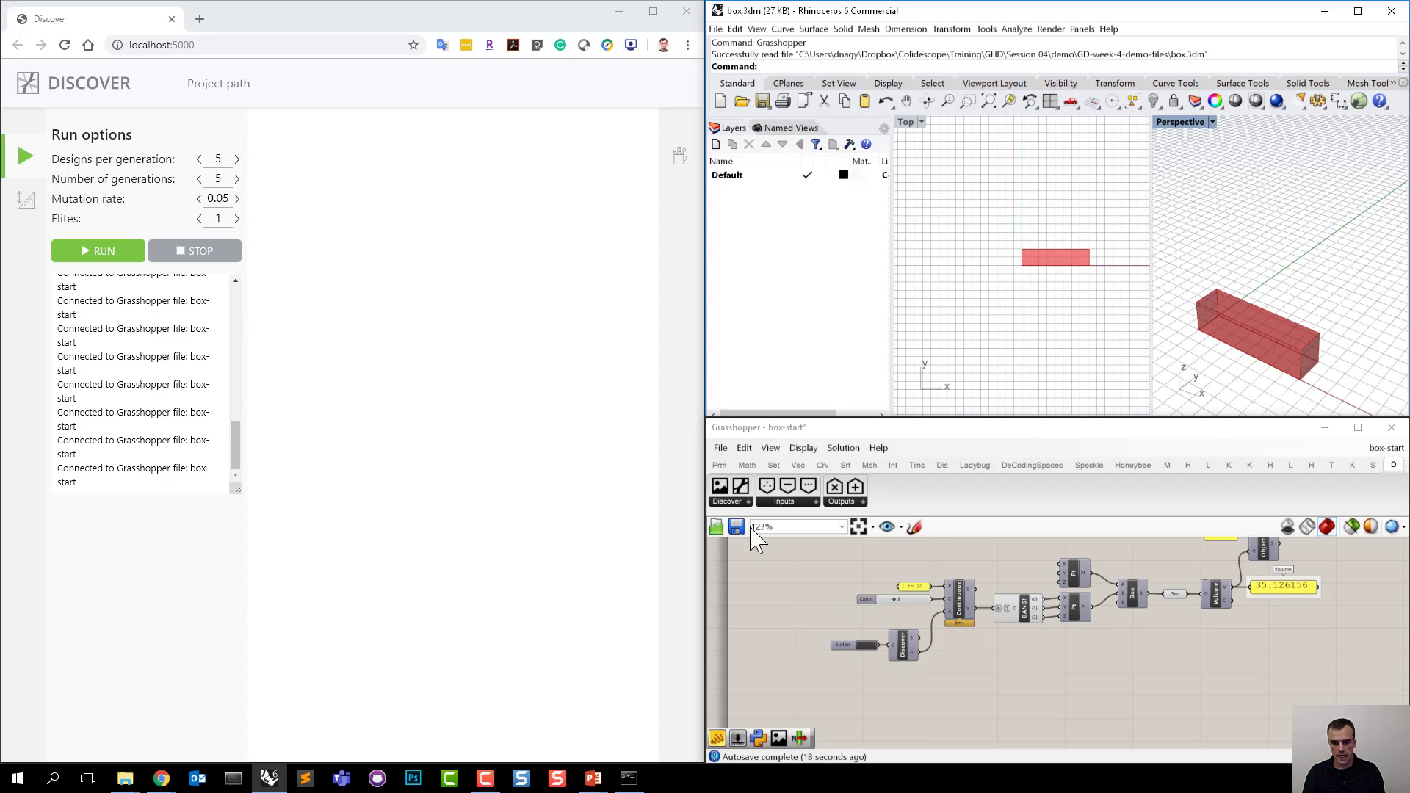
left_click(722, 498)
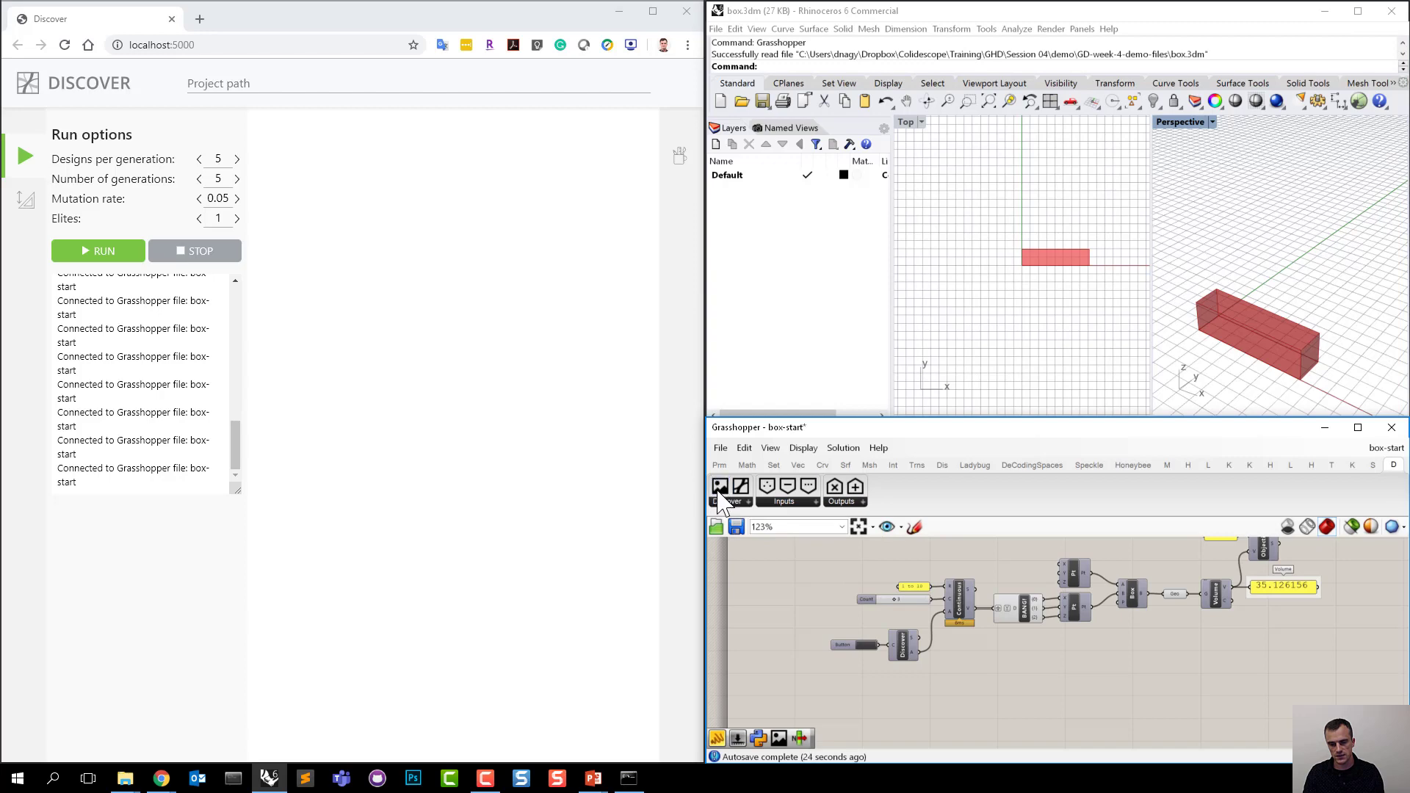
left_click_drag(720, 490, 819, 607)
left_click_drag(963, 703, 963, 703)
scroll(963, 701, "up", 3)
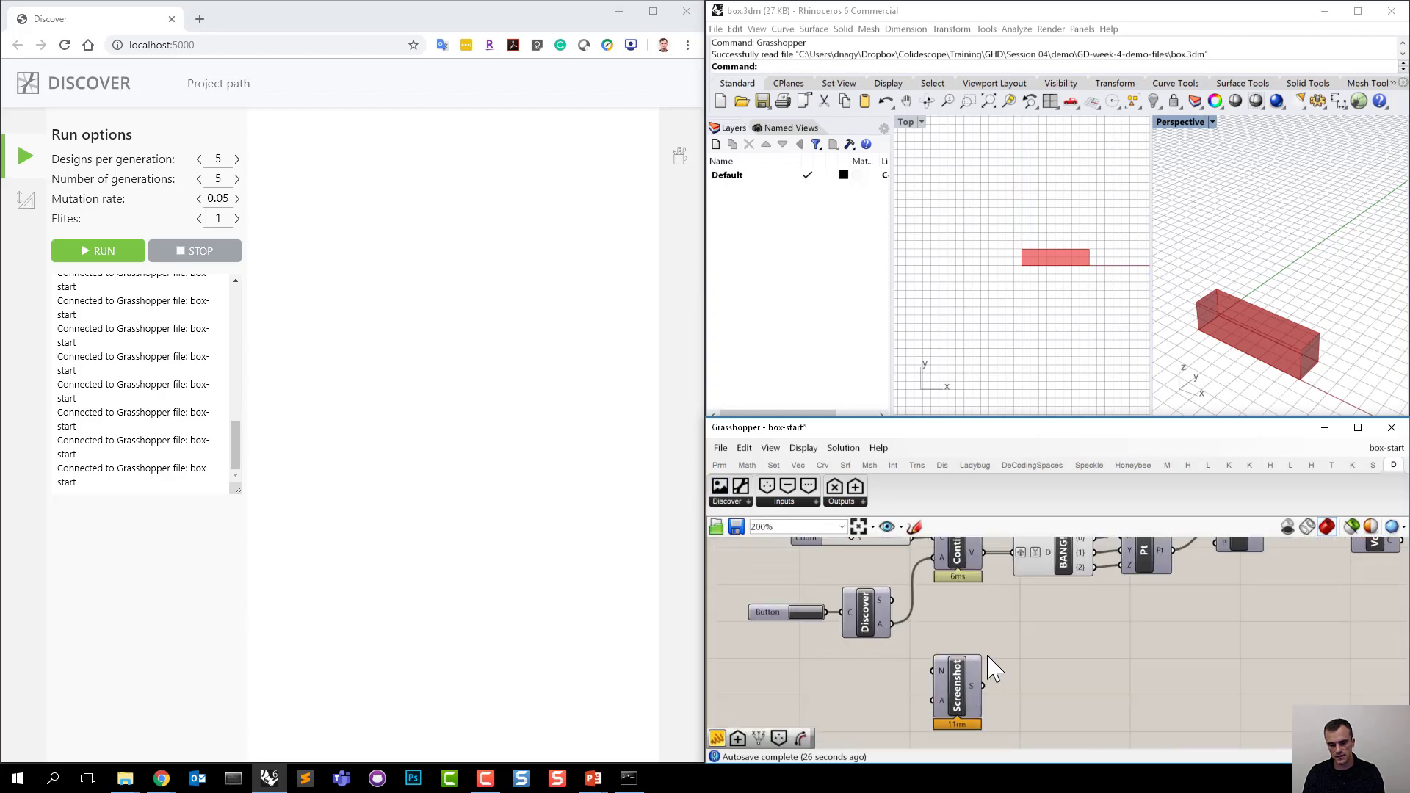
left_click(965, 697)
scroll(964, 693, "down", 3)
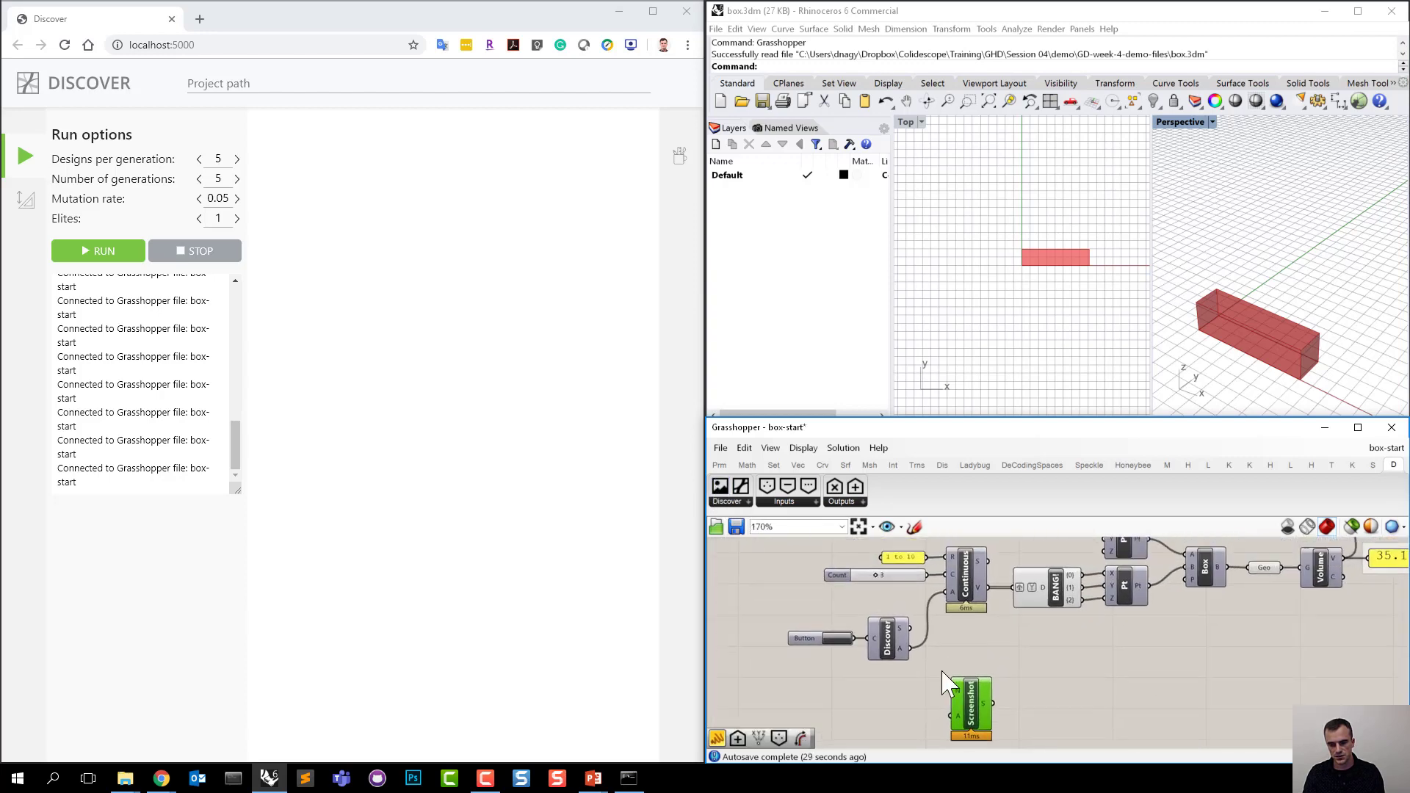
Add a panel reading "Perspective" and connect it to the Screenshot component's View name input.
double_click(889, 674)
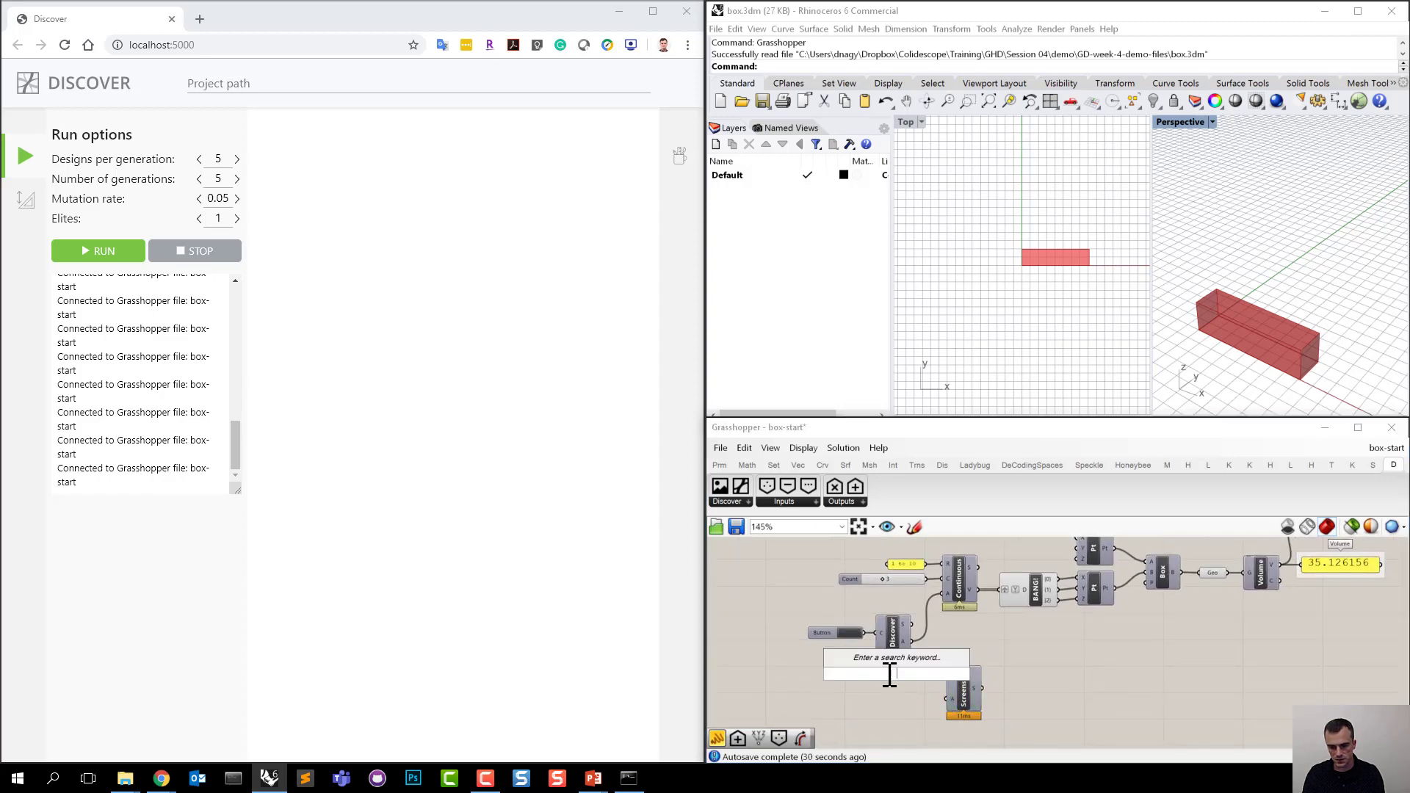
type("//")
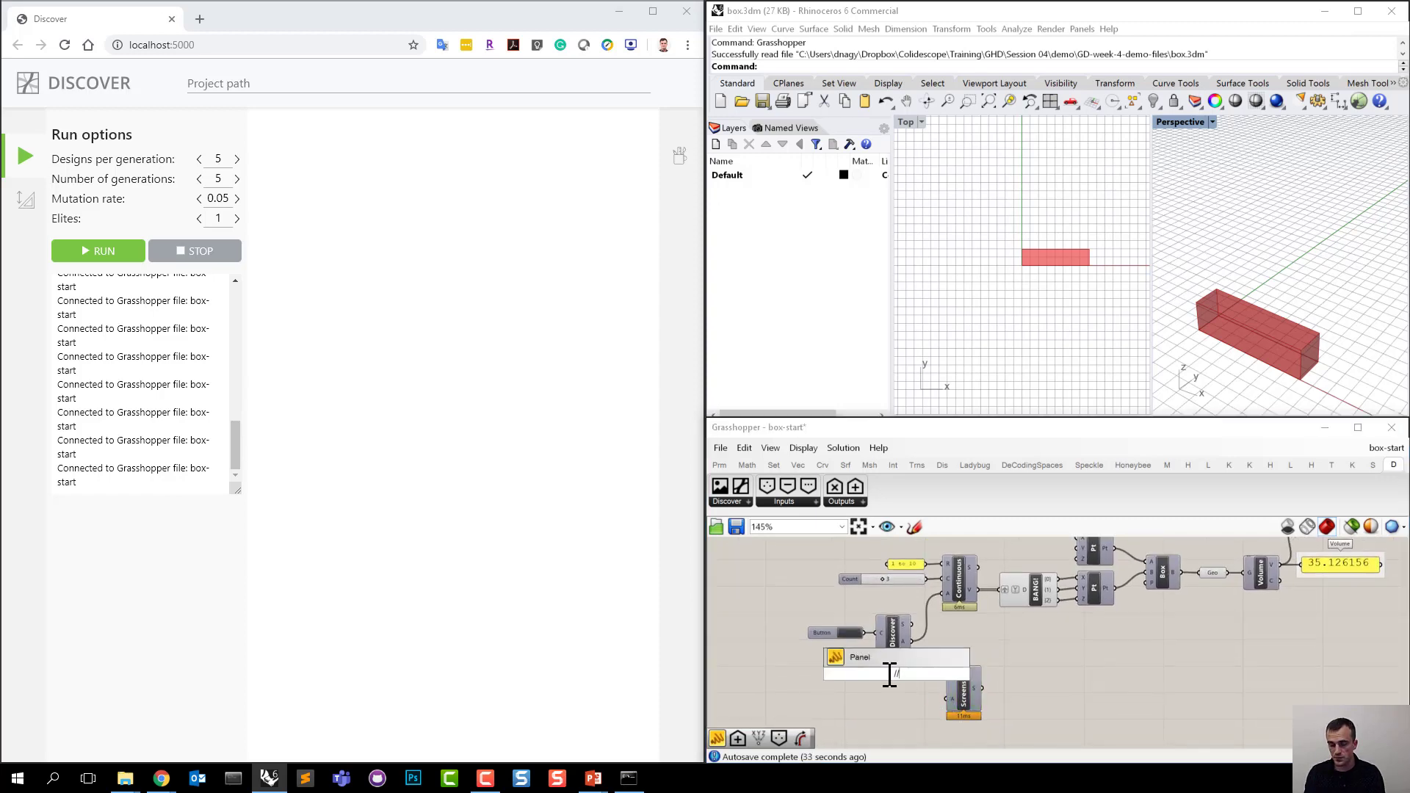
type("P")
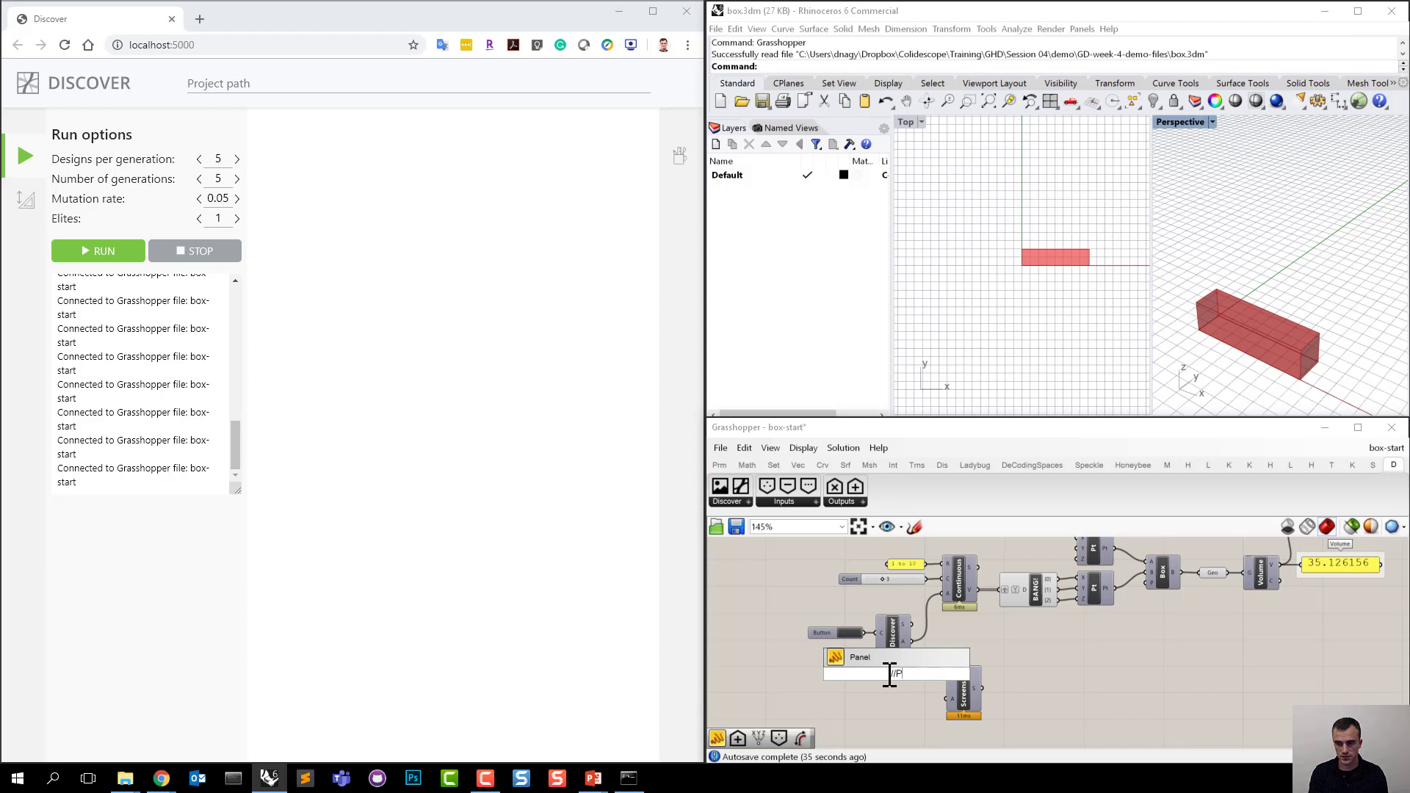
type("erspective")
key("Return")
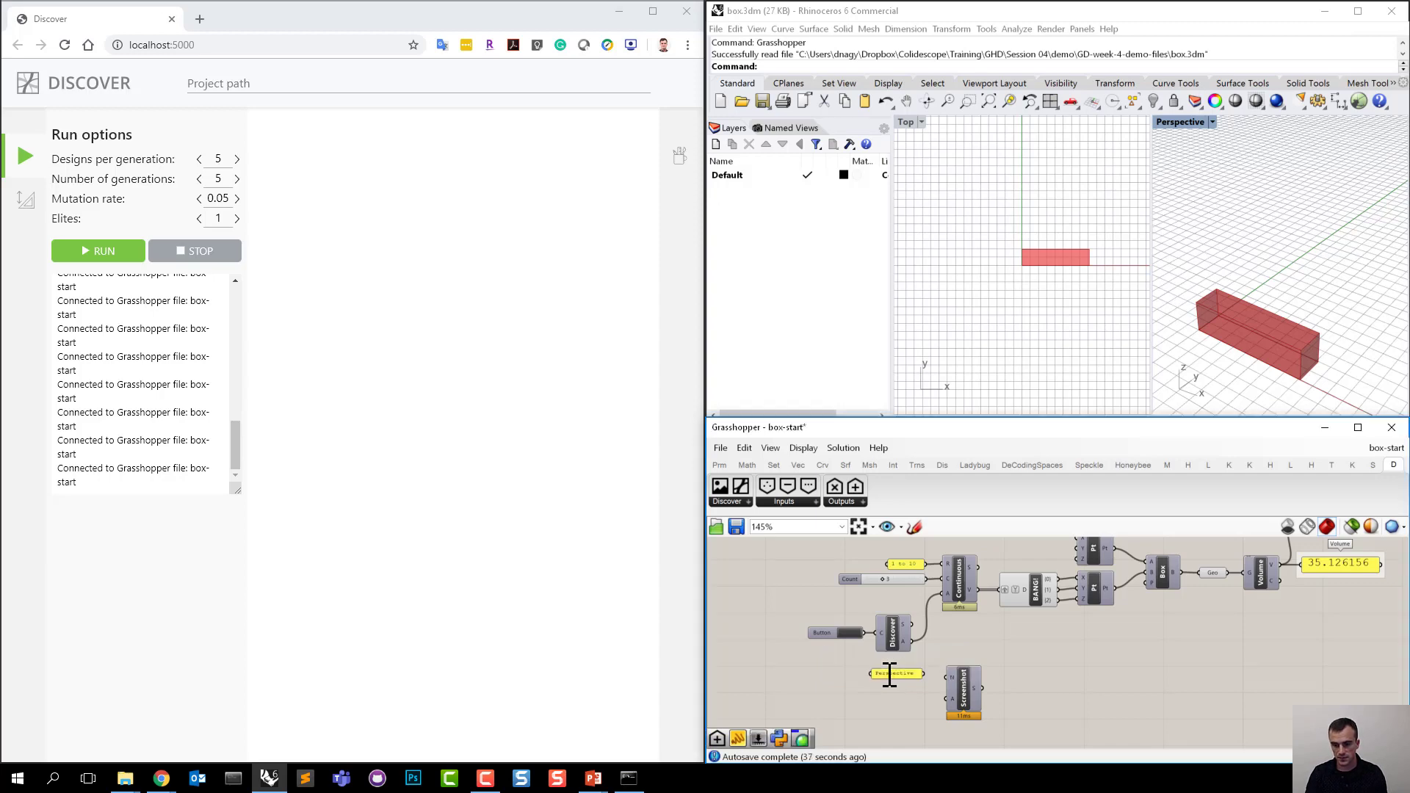
left_click_drag(923, 674, 948, 677)
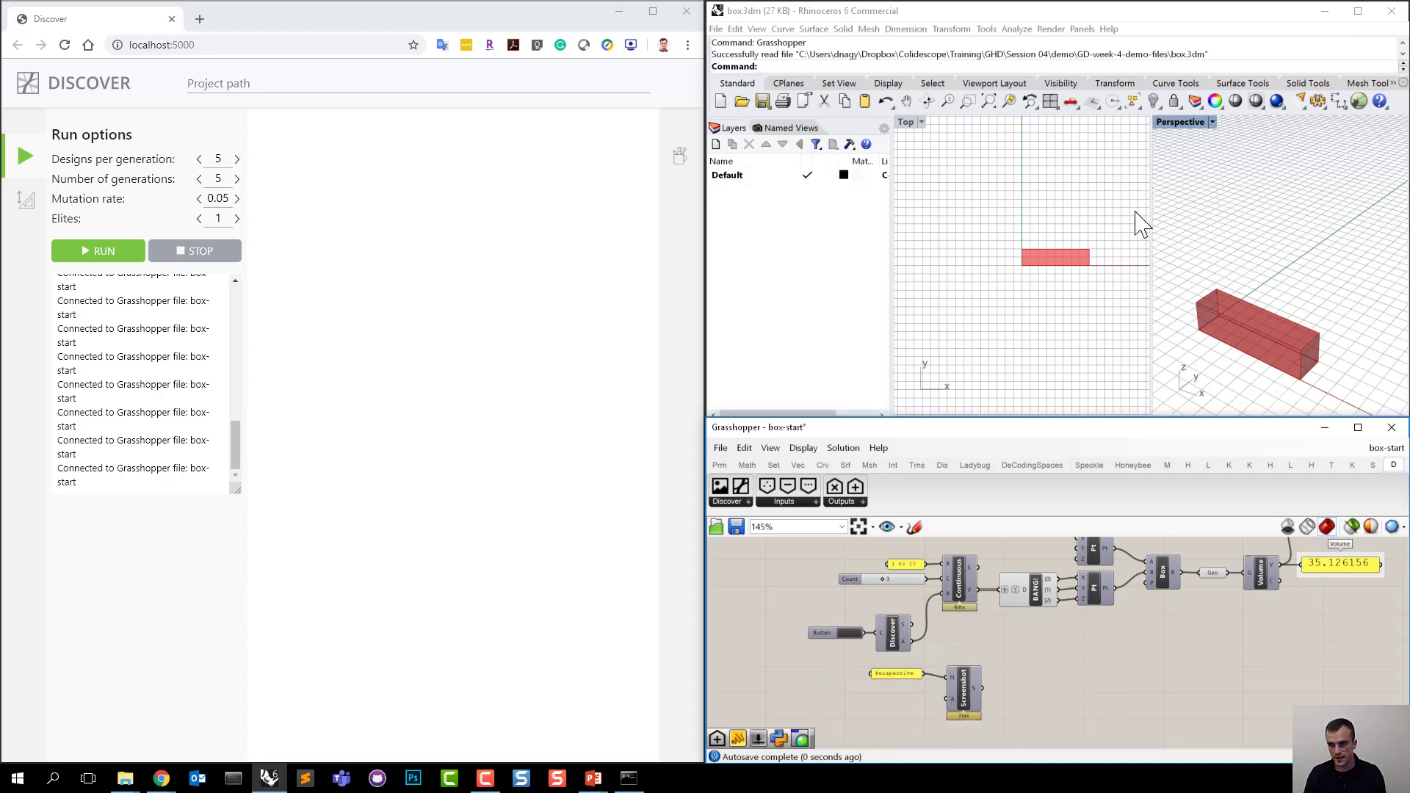
scroll(889, 636, "up", 3)
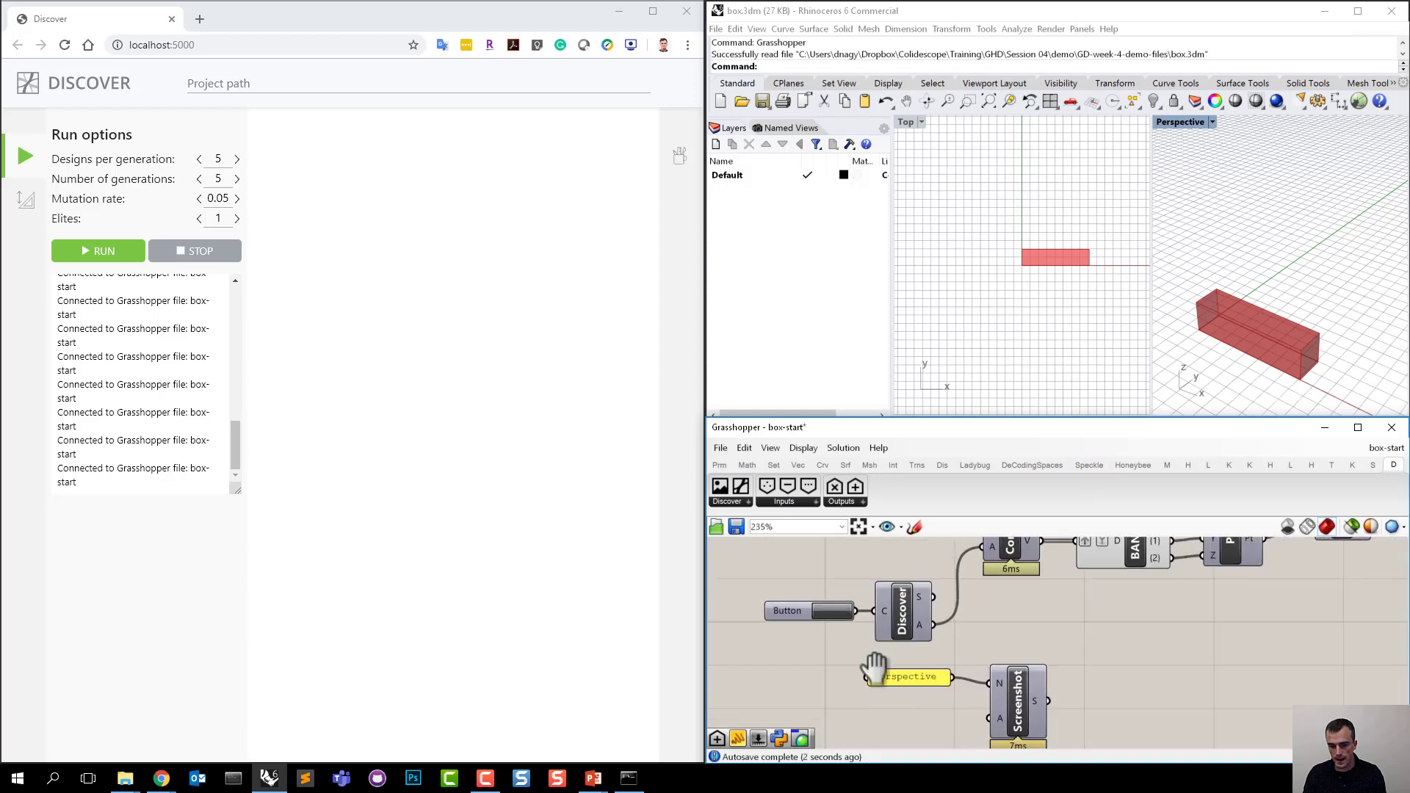
left_click_drag(888, 642, 895, 648)
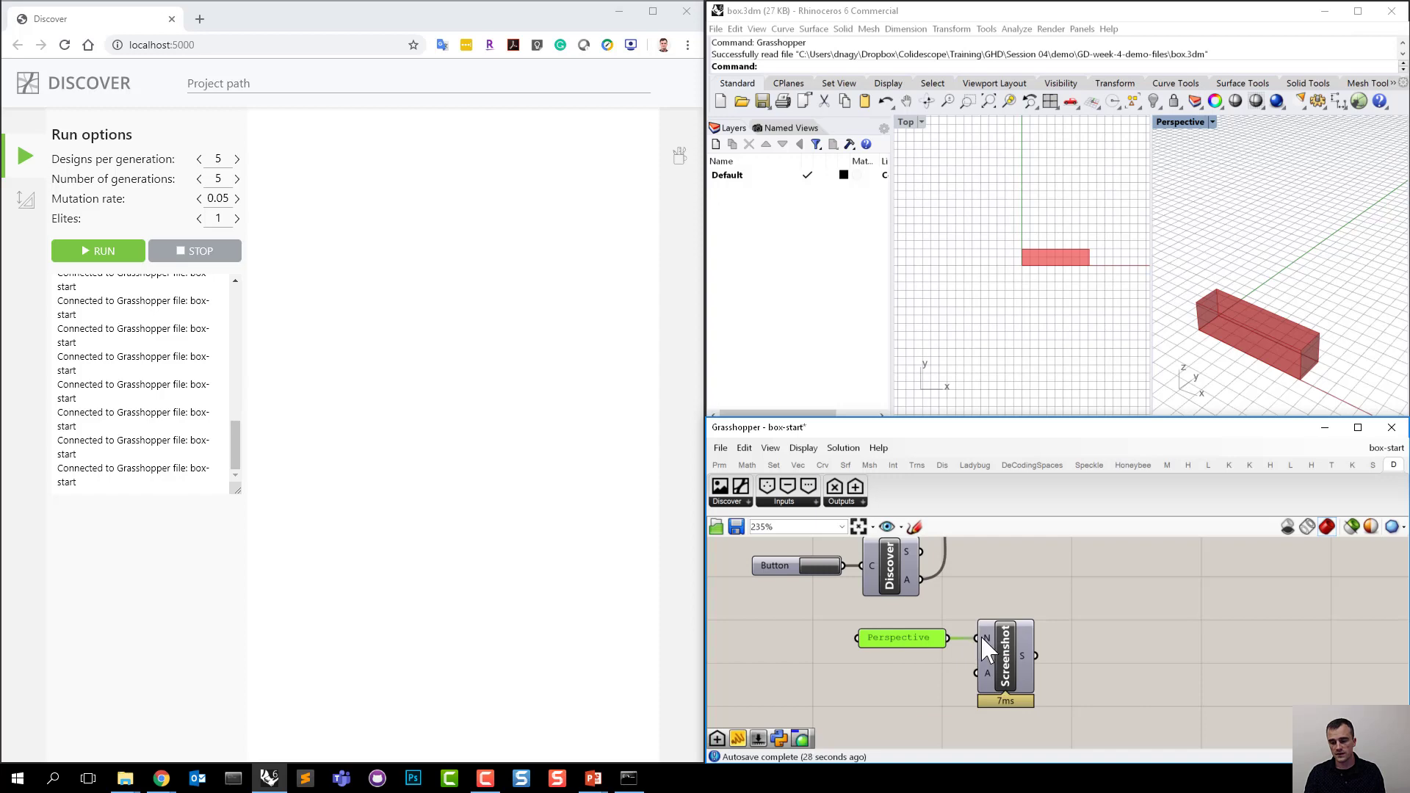
mouse_move(988, 651)
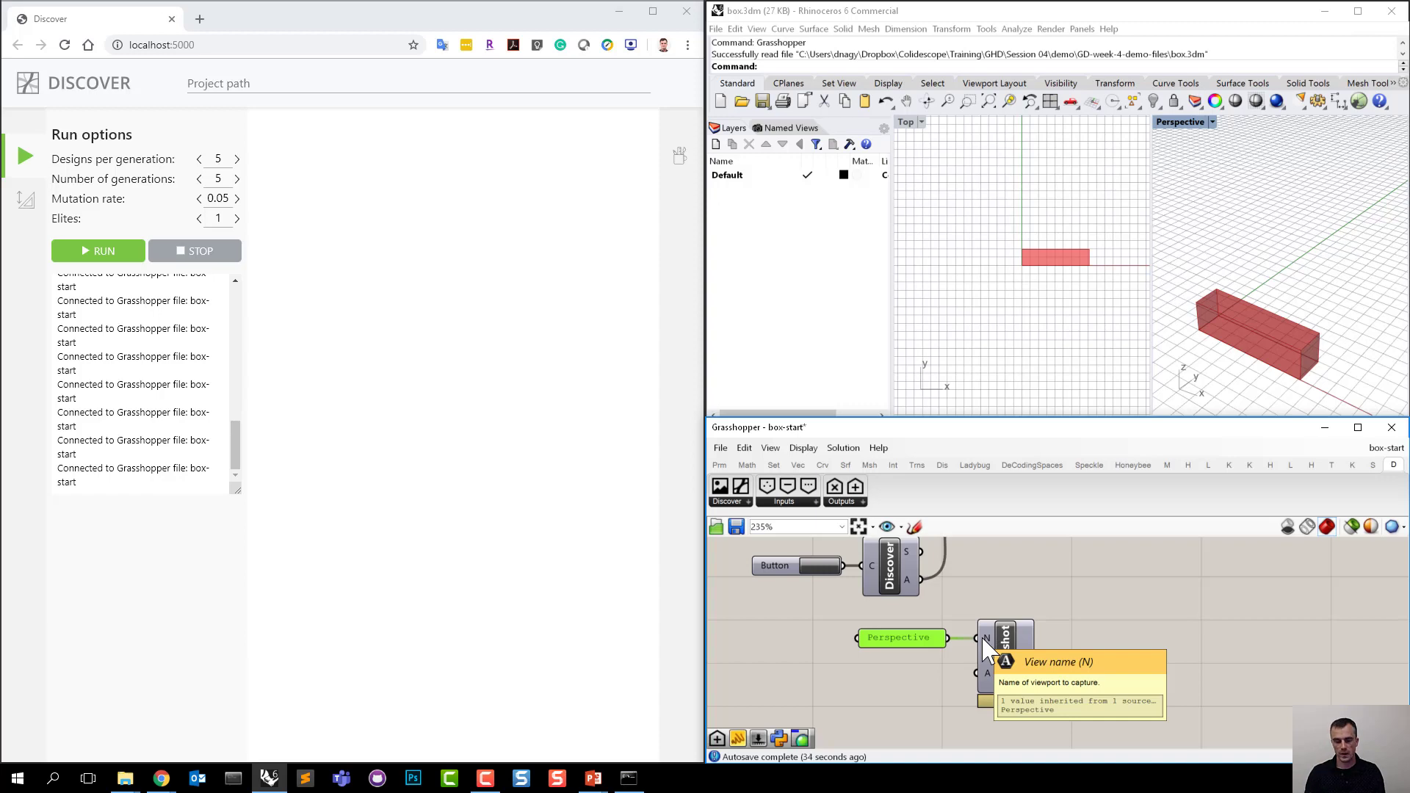
right_click_drag(1012, 593, 1007, 626)
scroll(1015, 619, "down", 1)
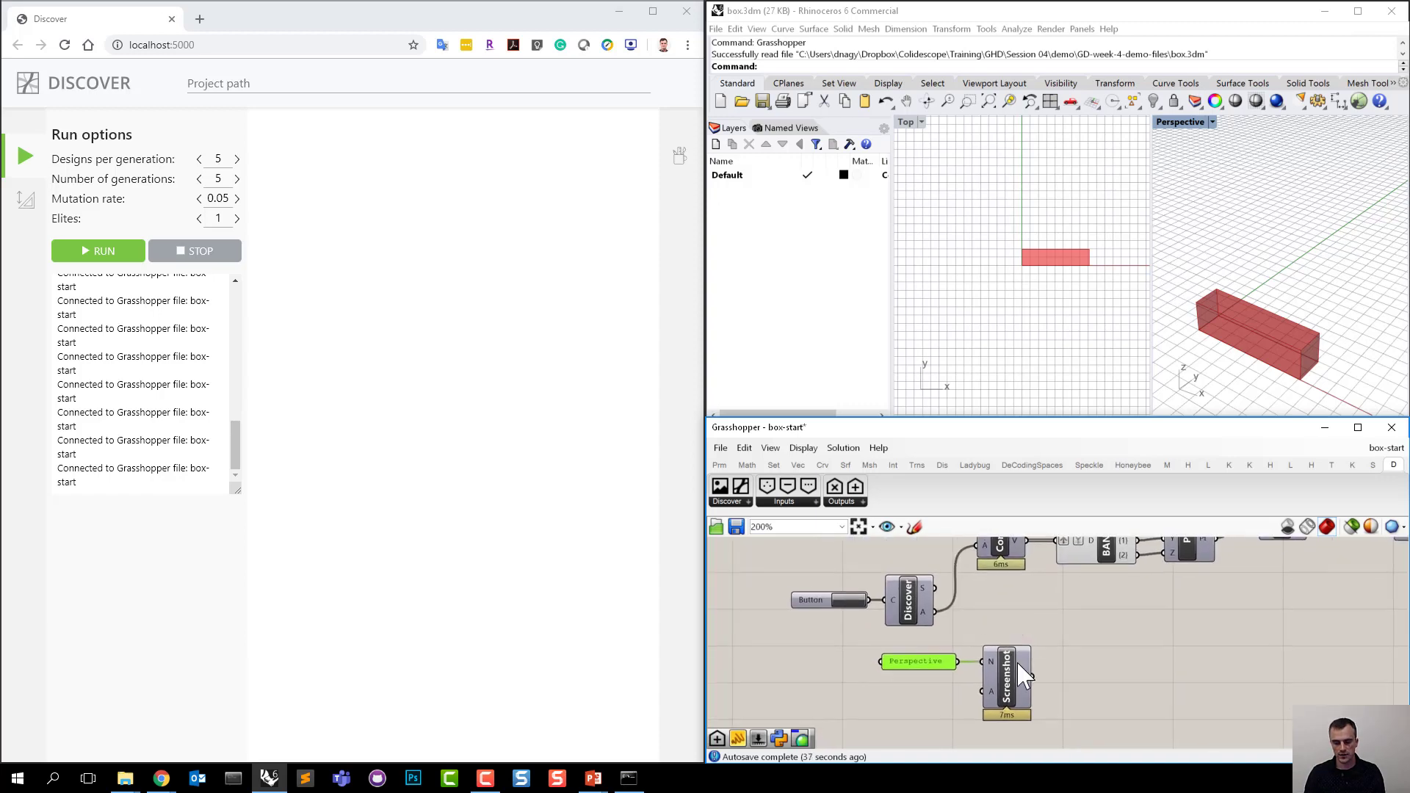
left_click(981, 620)
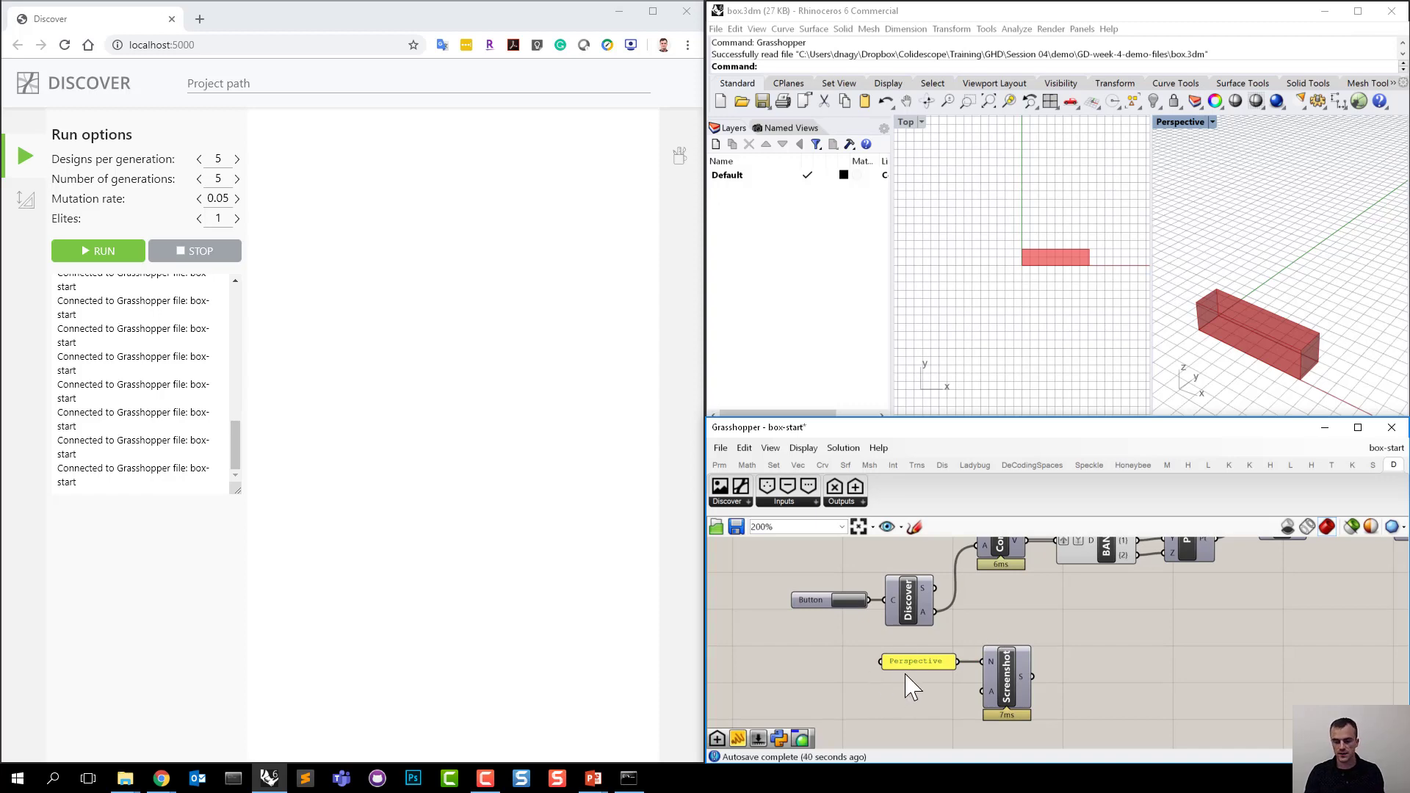
Frame the box more closely in Rhino's Top viewport and pan the Perspective viewport slightly.
left_click(1266, 182)
left_click(1066, 185)
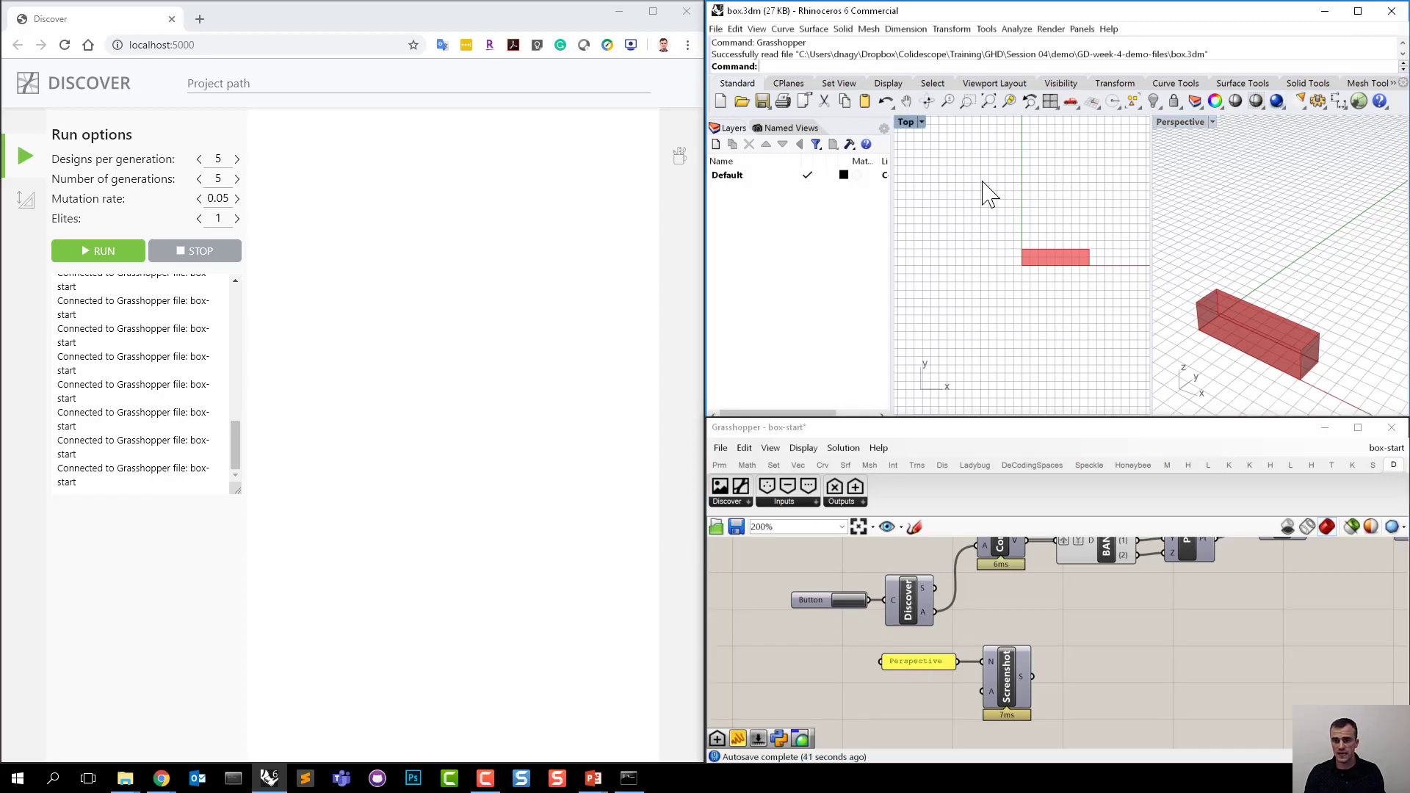
right_click_drag(1029, 327, 984, 379)
scroll(1009, 308, "up", 10)
scroll(1016, 308, "down", 6)
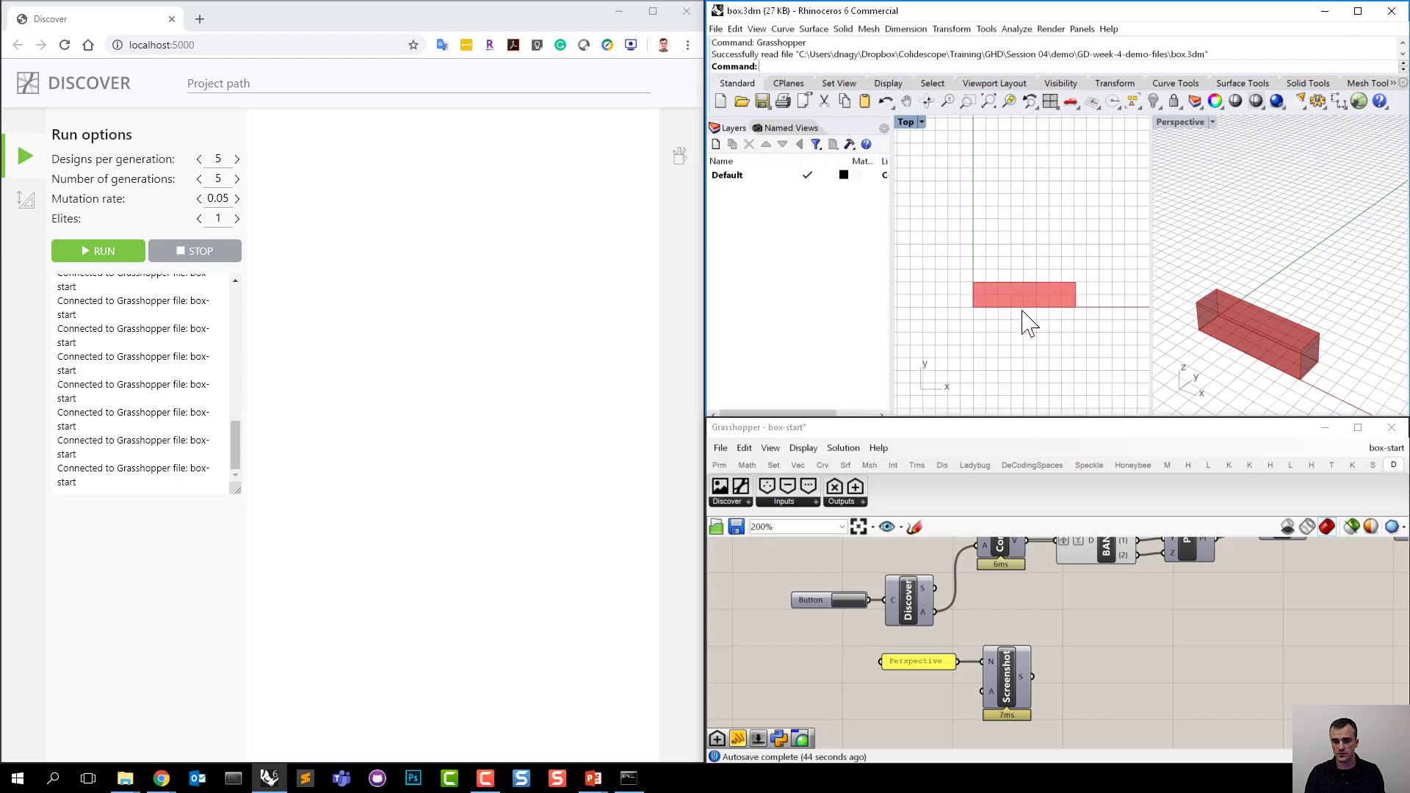
right_click_drag(1021, 322, 1021, 352)
scroll(1021, 353, "up", 2)
scroll(1027, 365, "up", 1)
left_click(1254, 246)
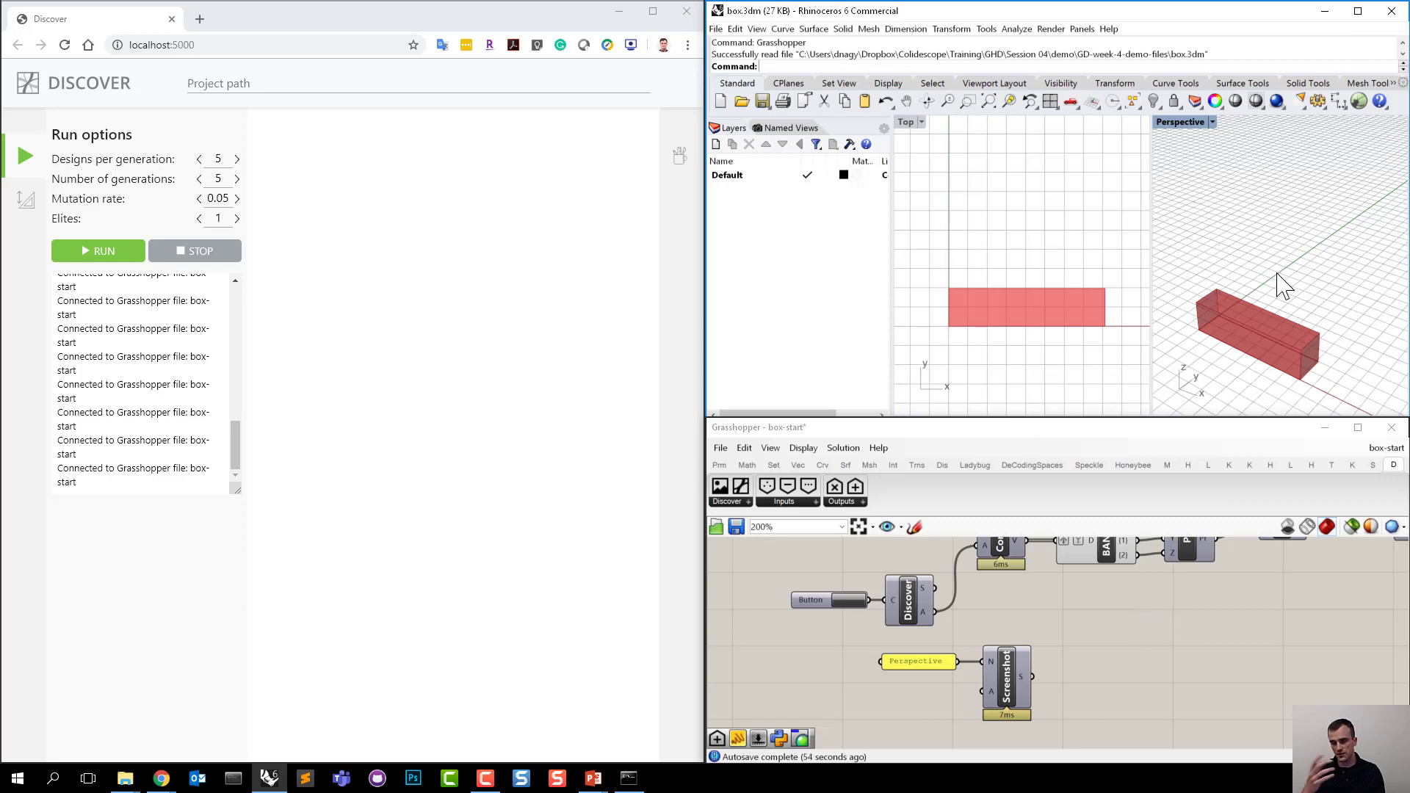
right_click_drag(1272, 325, 1264, 332, "shift")
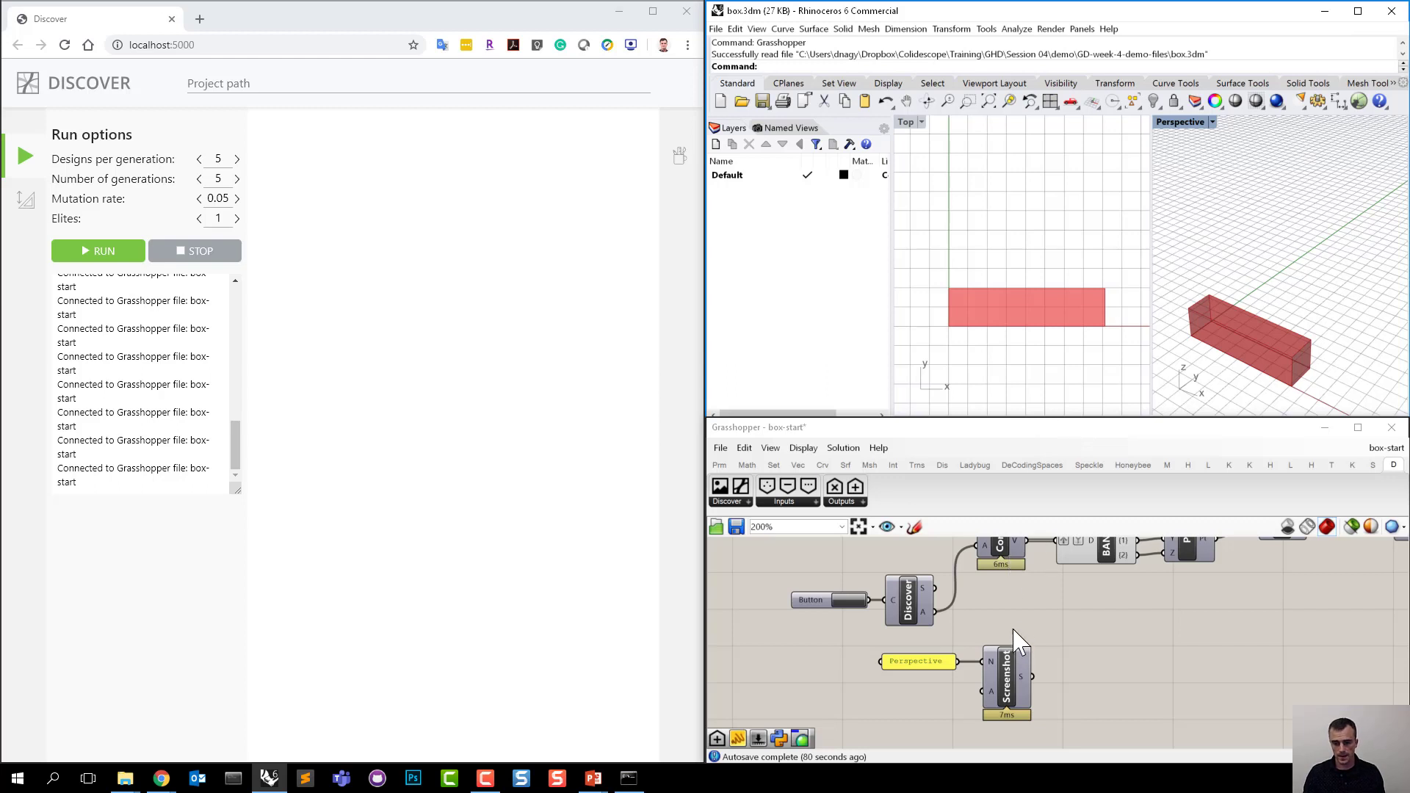
Connect the Discover component's A output to the Screenshot component's A input.
right_click_drag(1012, 630, 984, 632)
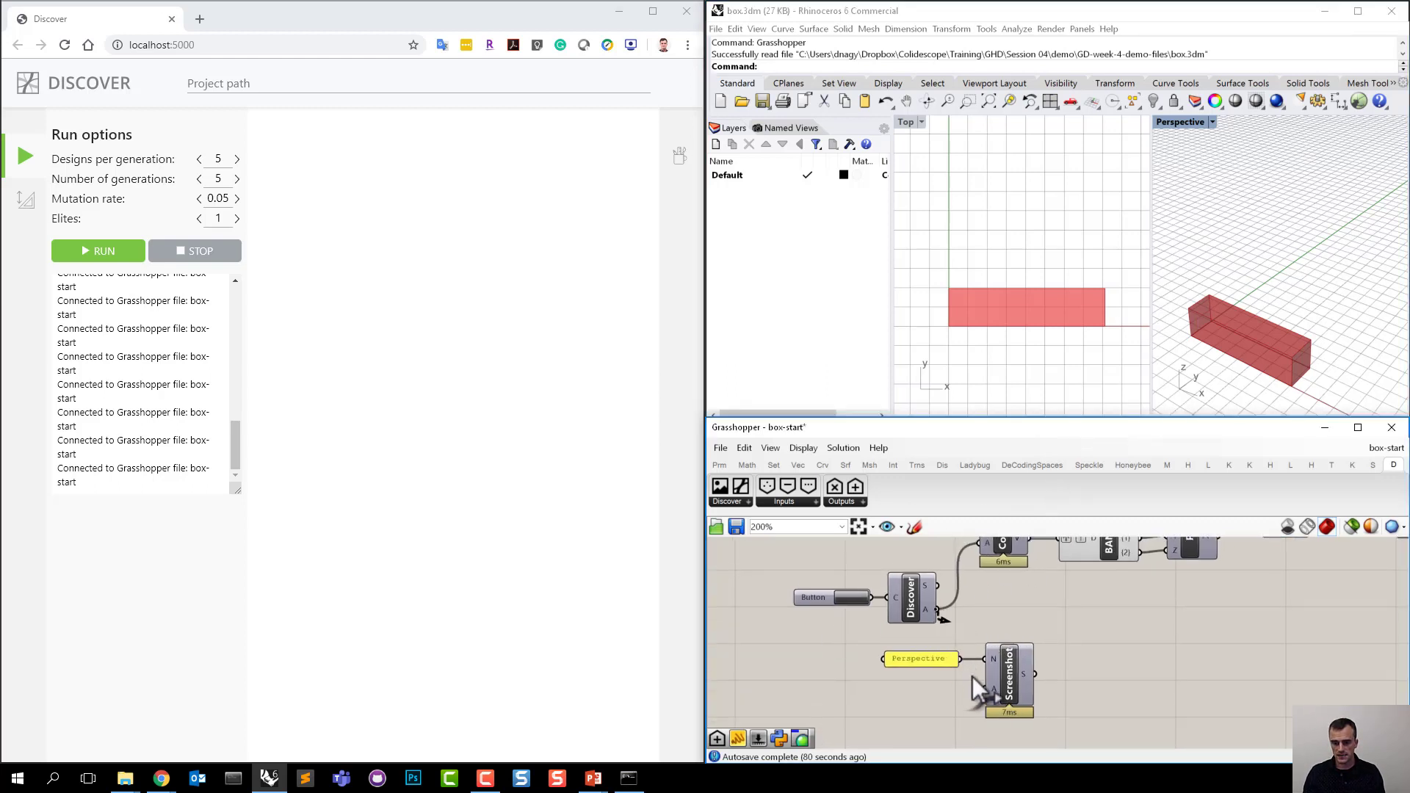
left_click_drag(973, 676, 981, 691)
right_click_drag(990, 611, 1007, 615)
scroll(1024, 672, "down", 1)
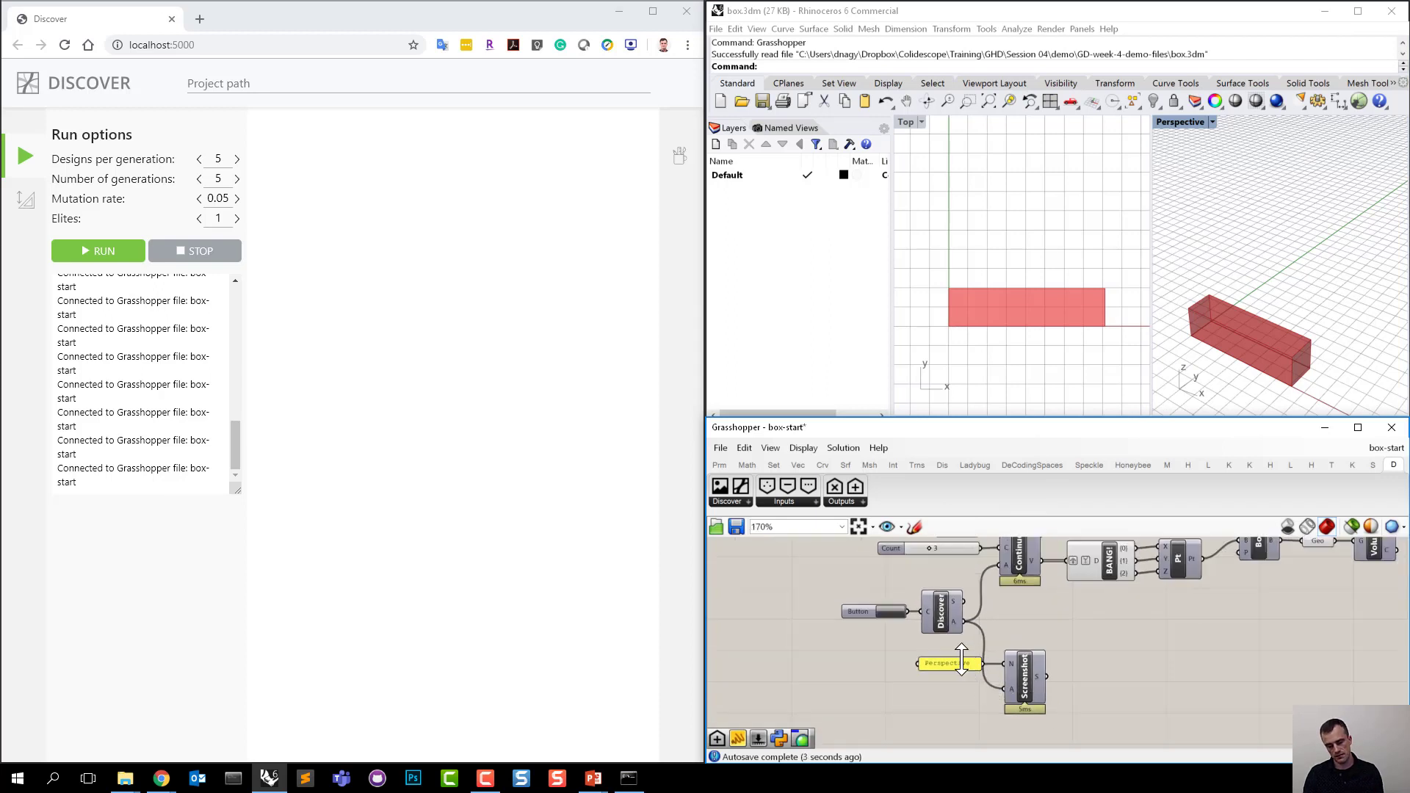
Nudge the Screenshot component and its Perspective panel into line beneath the Continuous component.
scroll(964, 679, "down", 2)
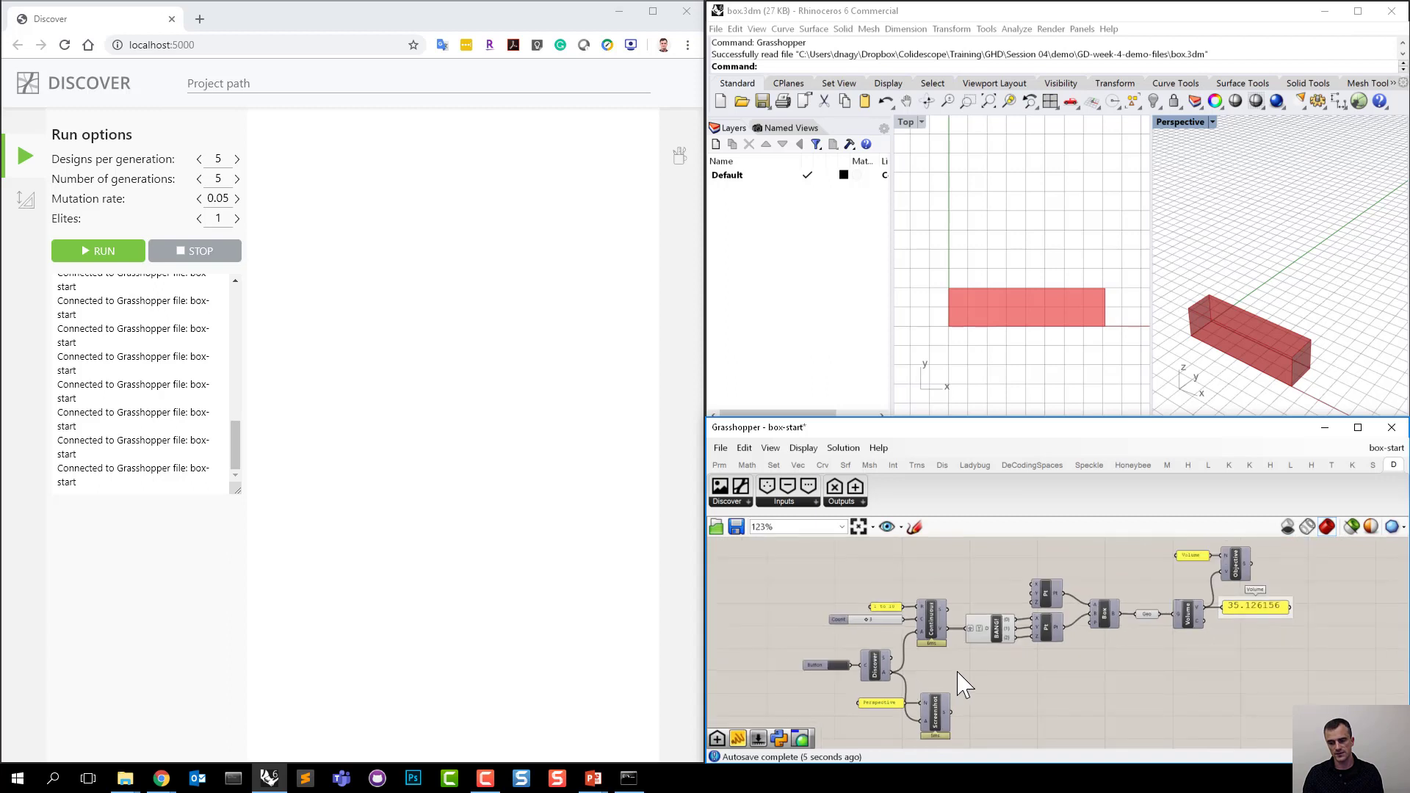
scroll(957, 673, "down", 1)
mouse_move(993, 689)
right_mouse_down()
mouse_move(904, 672)
mouse_move(934, 671)
mouse_move(980, 705)
right_mouse_up()
scroll(906, 675, "down", 1)
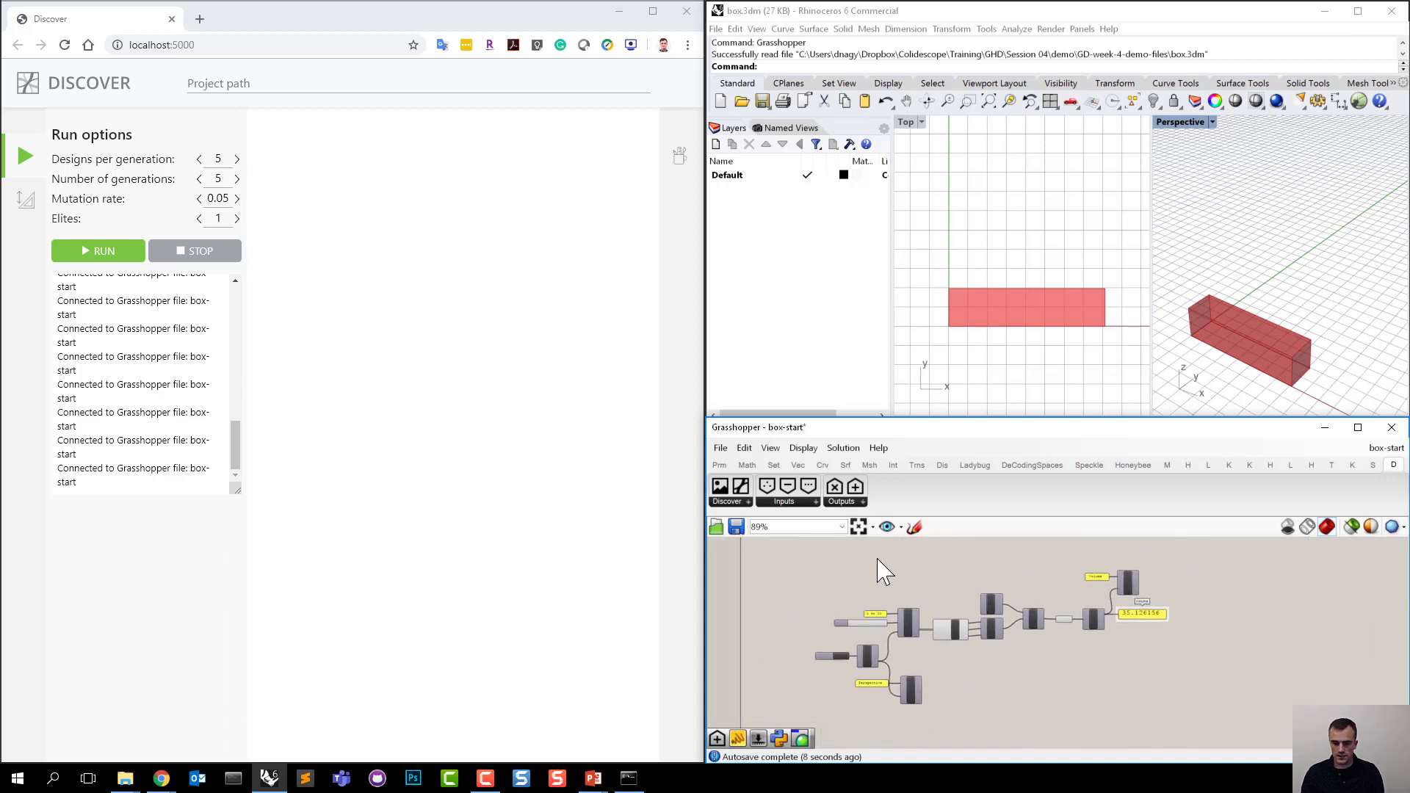
left_click_drag(800, 577, 909, 691)
left_click(910, 714)
left_click(980, 676)
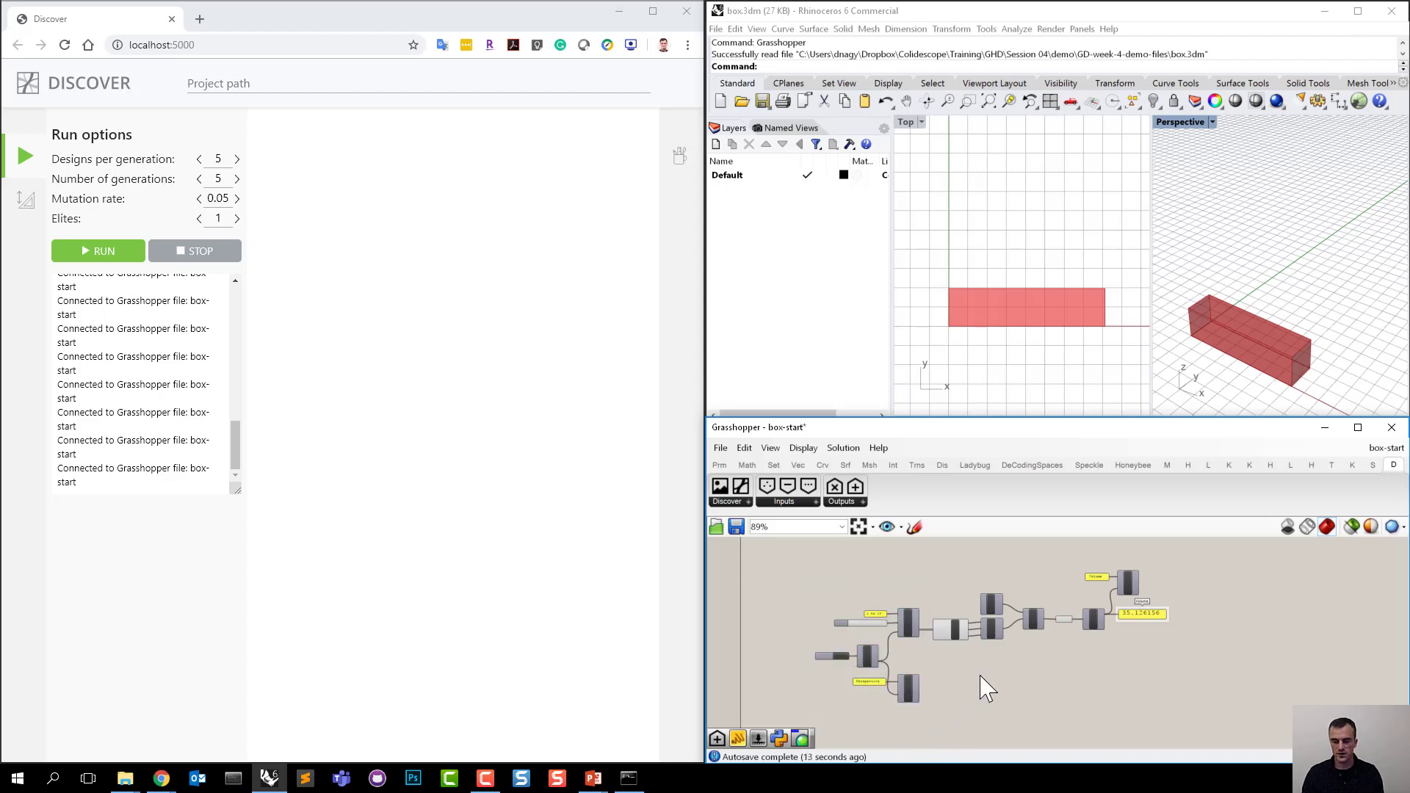
Move the Discover component together with its Button slightly away from the Continuous and Screenshot components.
right_click_drag(991, 686, 962, 689)
scroll(840, 684, "up", 3)
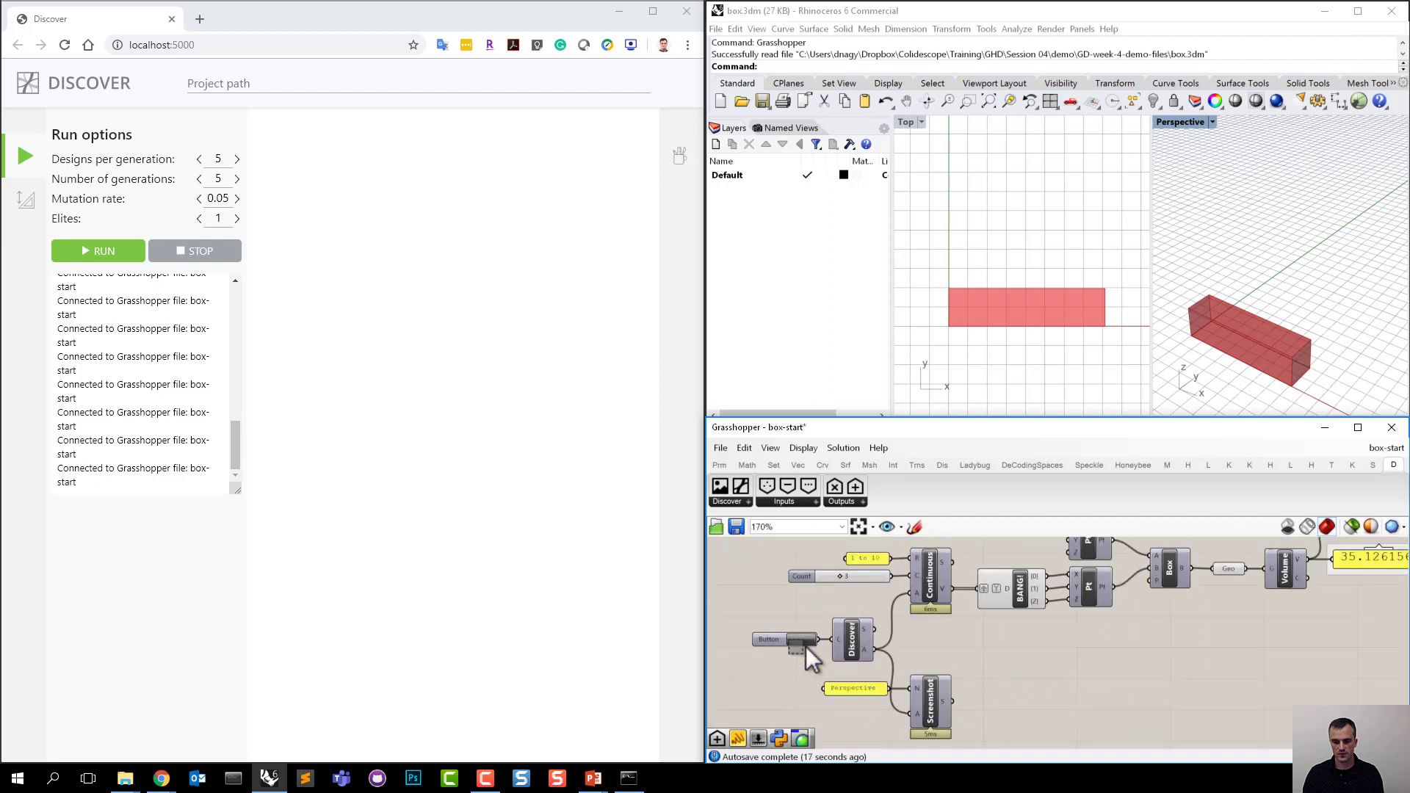
left_click(804, 645)
left_click(859, 646, "shift")
left_click(911, 660)
scroll(925, 661, "down", 3)
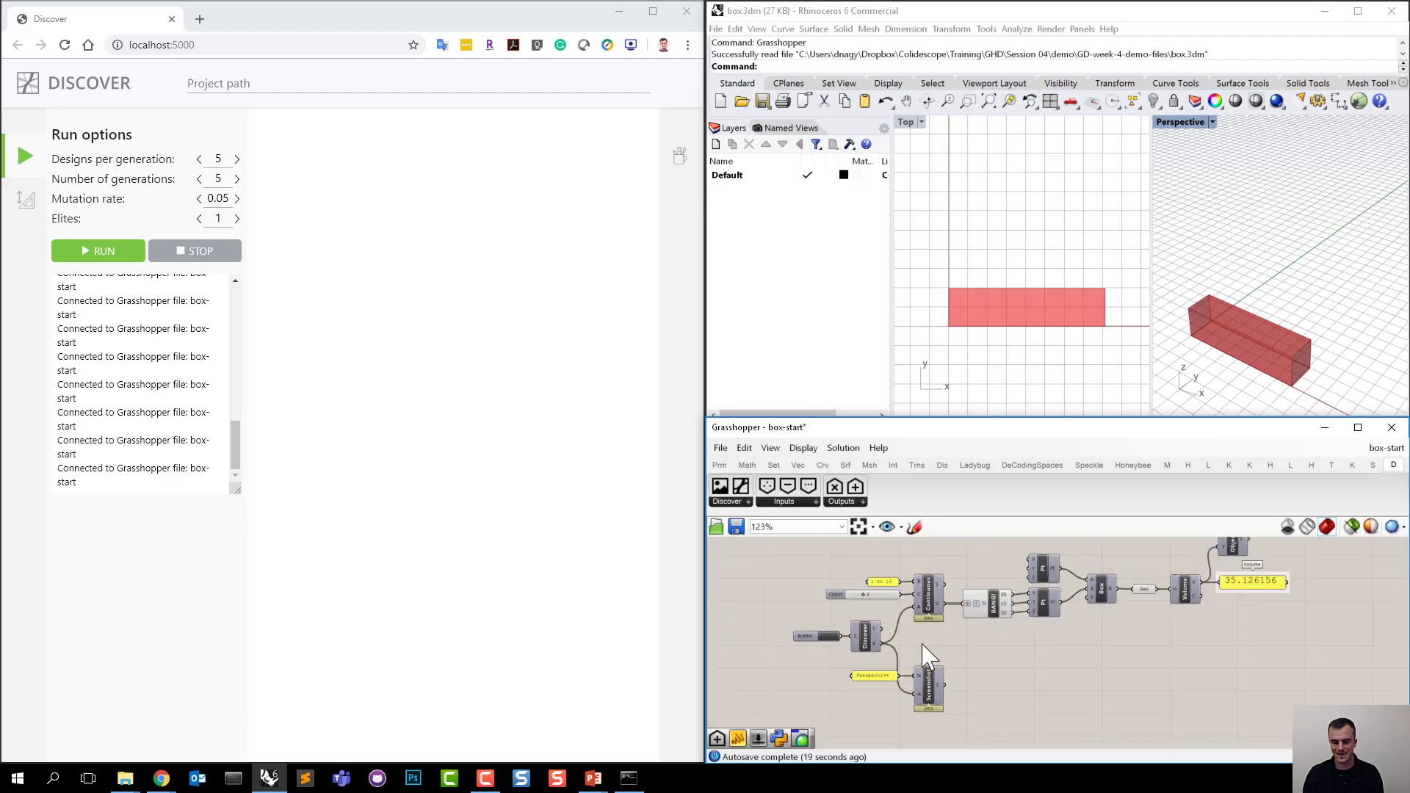
left_click(872, 636)
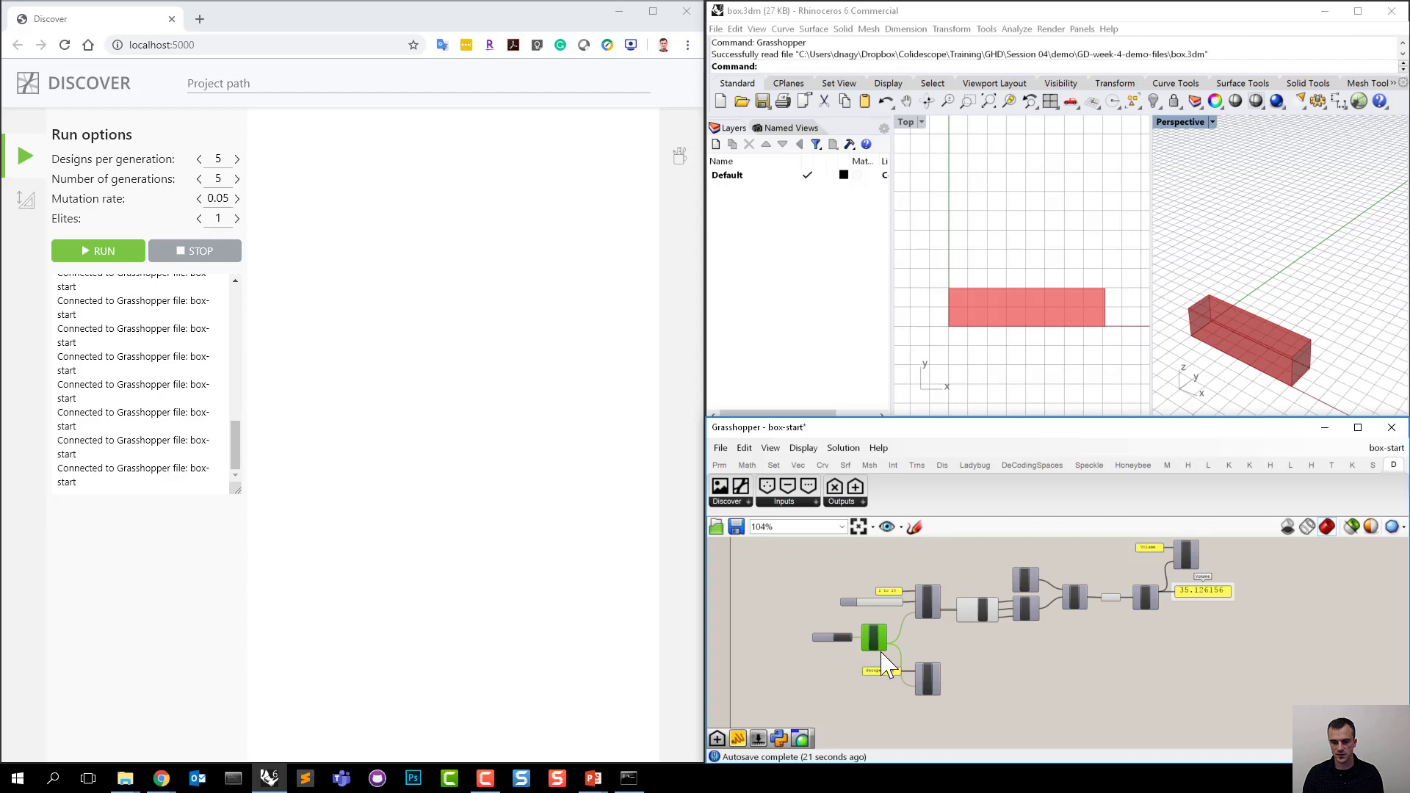
Review the finished definition from the Discover, Continuous and Screenshot components through to the Volume component and its Objective.
scroll(871, 659, "up", 4)
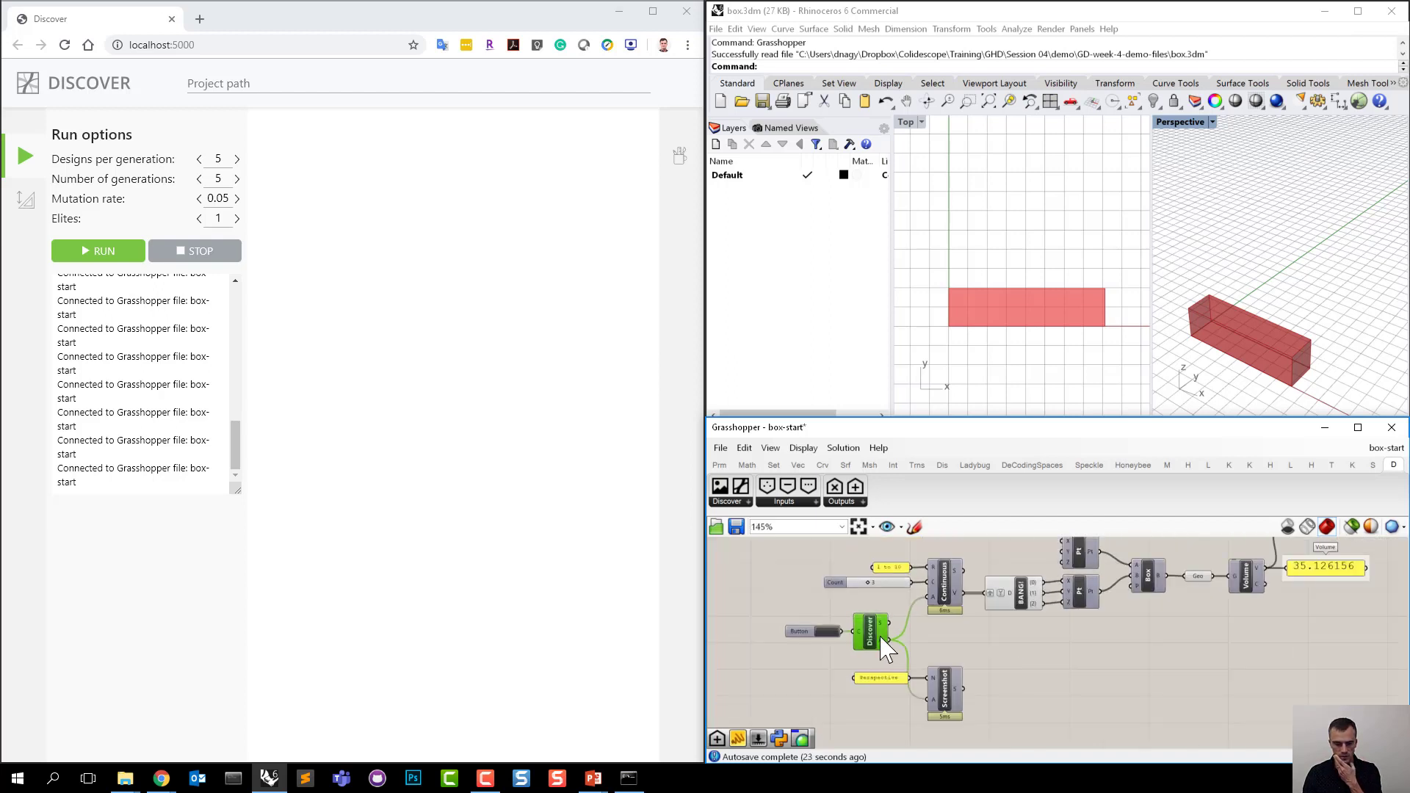
scroll(878, 653, "down", 2)
left_click(907, 686)
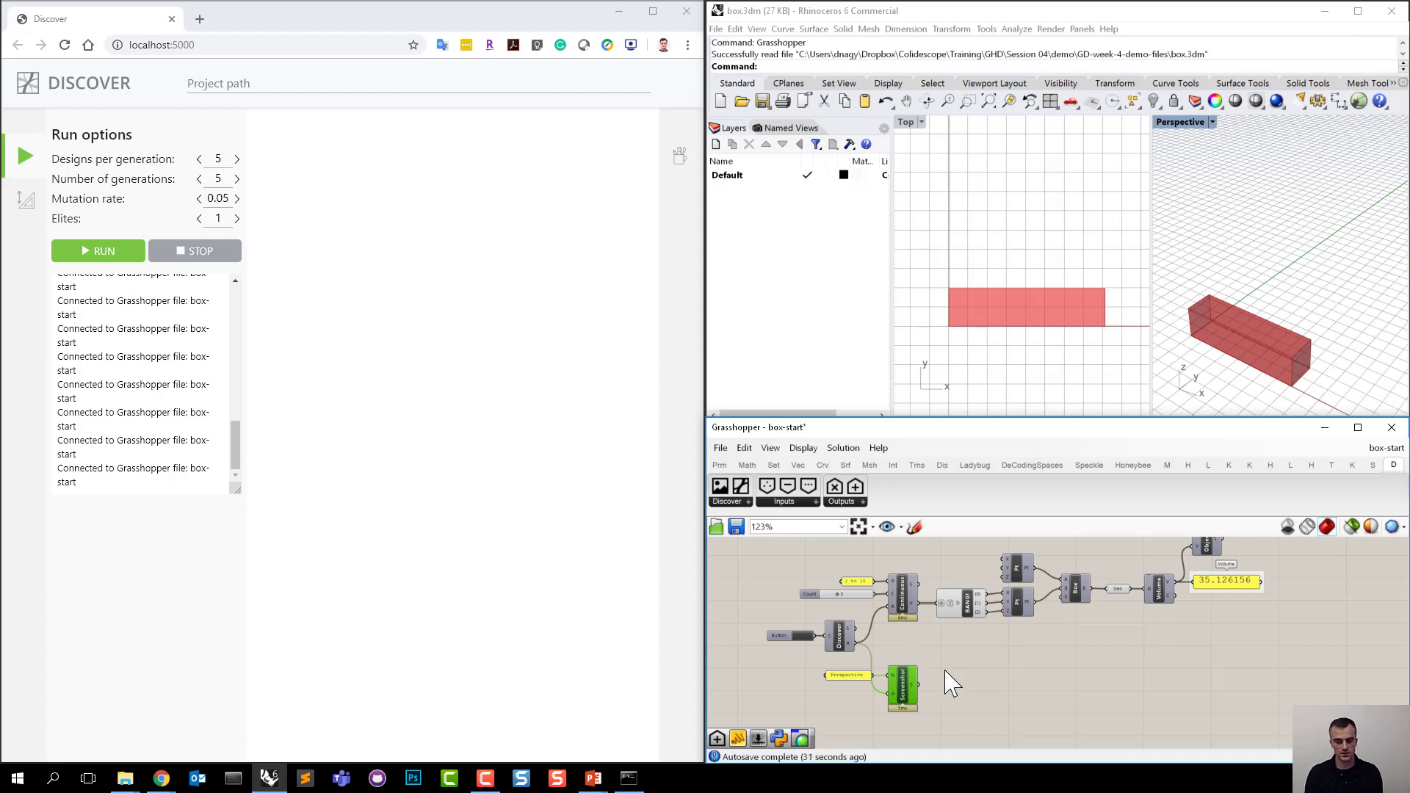
left_click(955, 716)
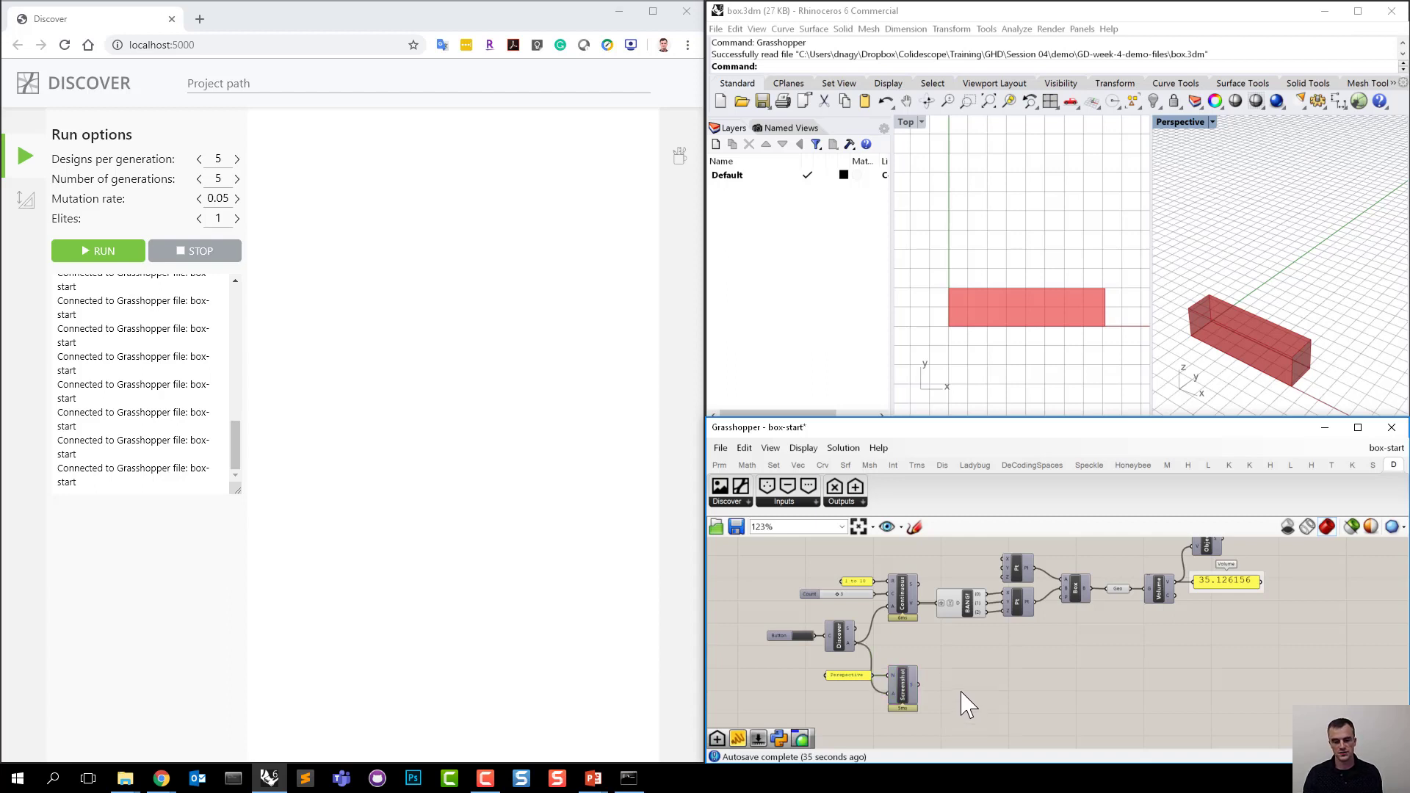
right_click_drag(957, 685, 880, 709)
scroll(982, 670, "down", 2)
scroll(1060, 623, "up", 4)
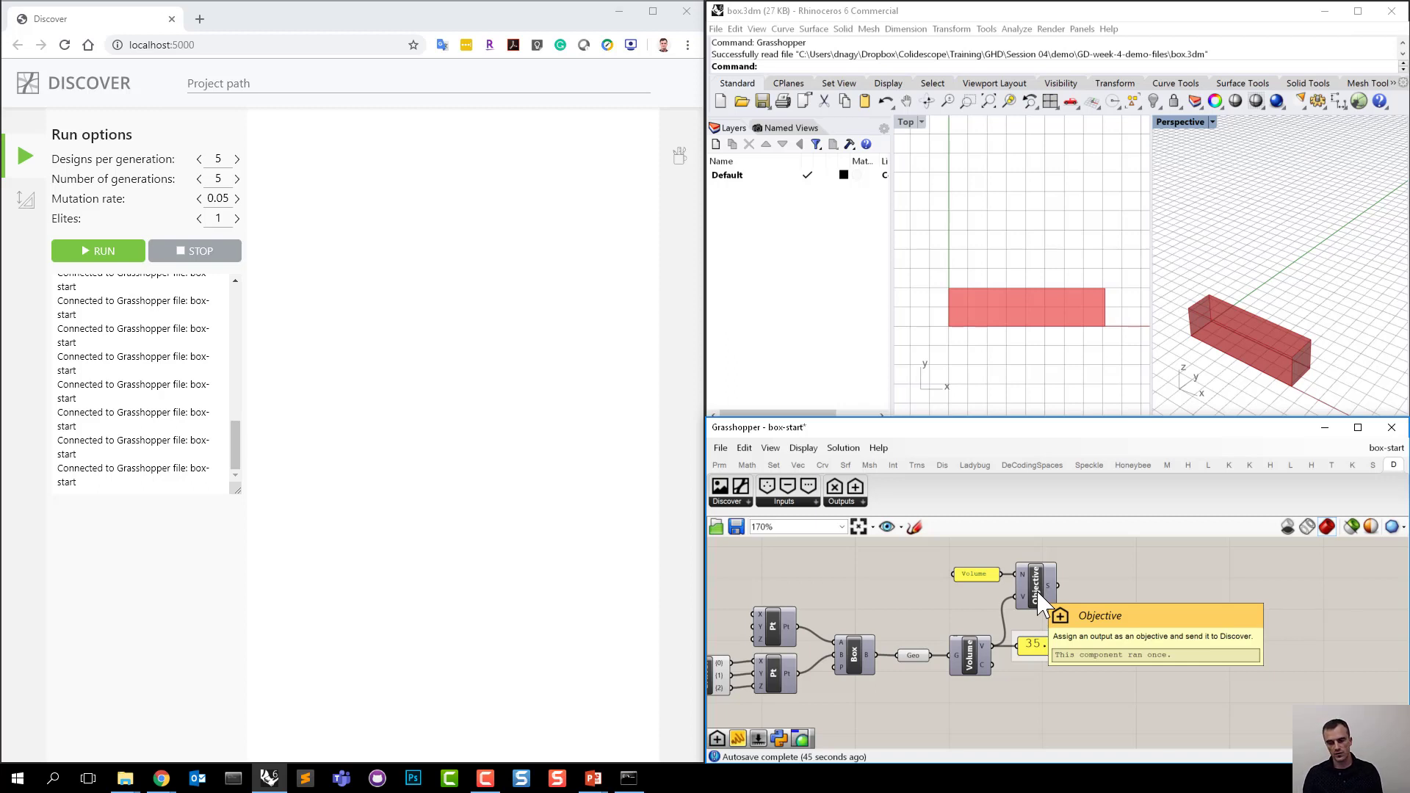
scroll(1127, 614, "down", 3)
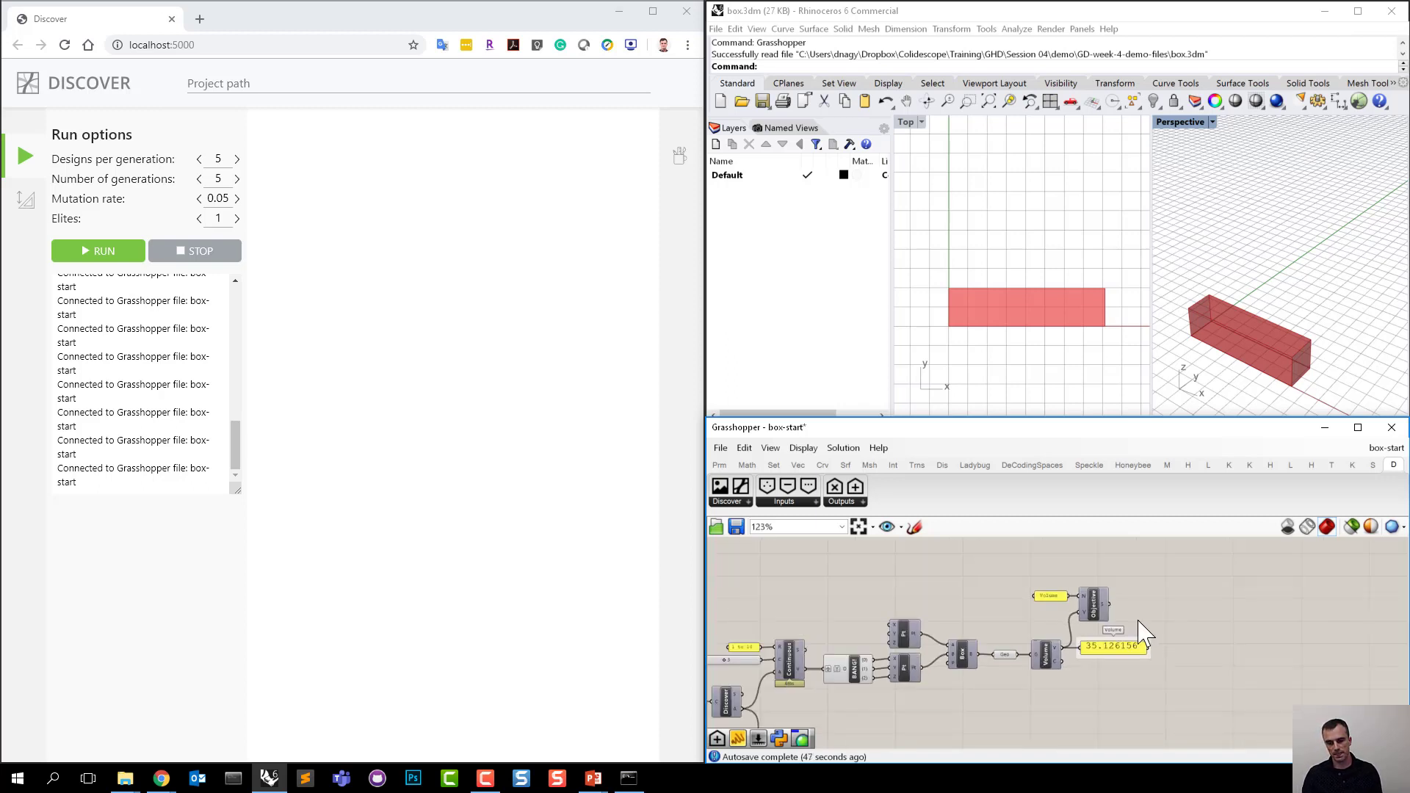
scroll(1202, 630, "down", 1)
right_click_drag(1201, 629, 1165, 598)
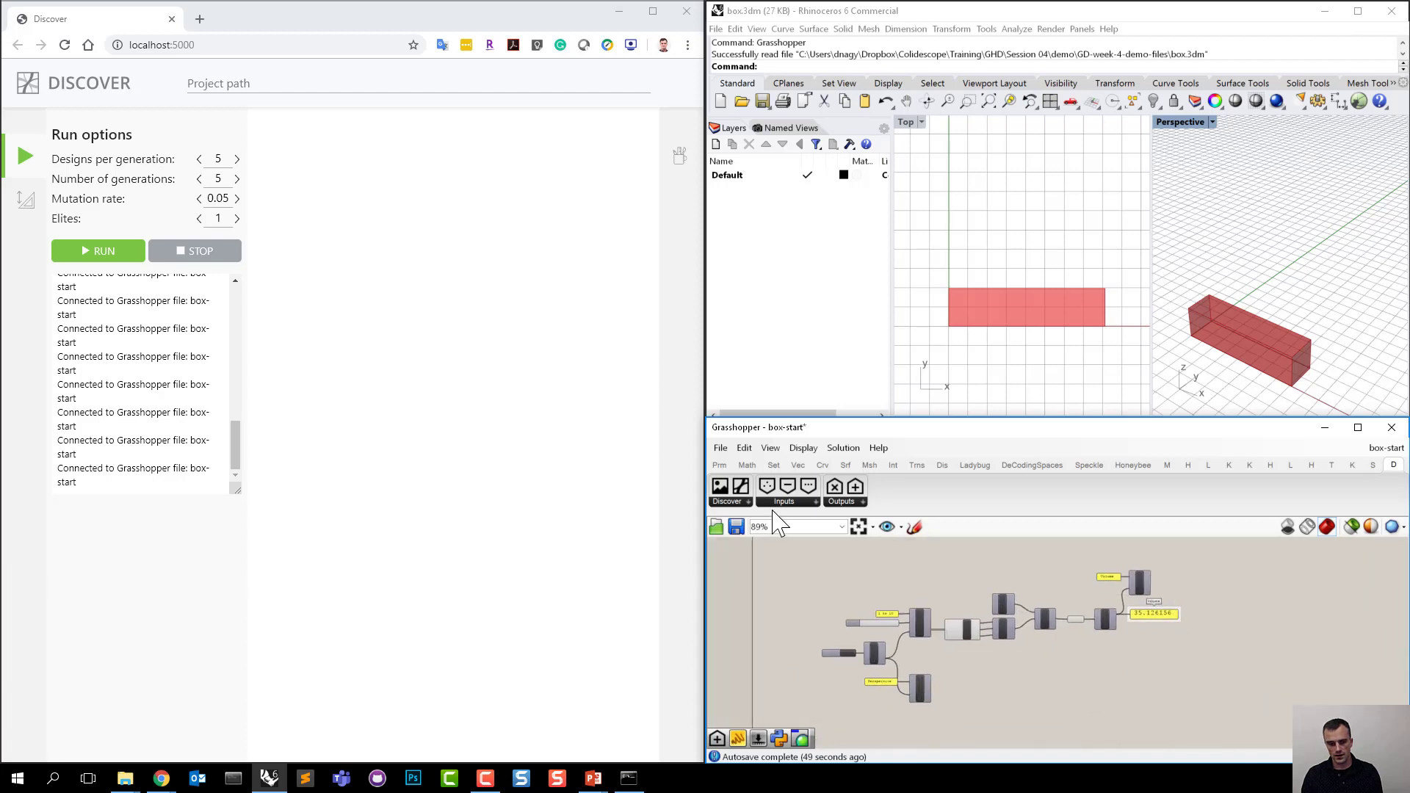
Trigger the Button feeding the Discover component to generate a new test box, keeping the whole definition in view.
scroll(852, 653, "up", 4)
left_click(857, 640)
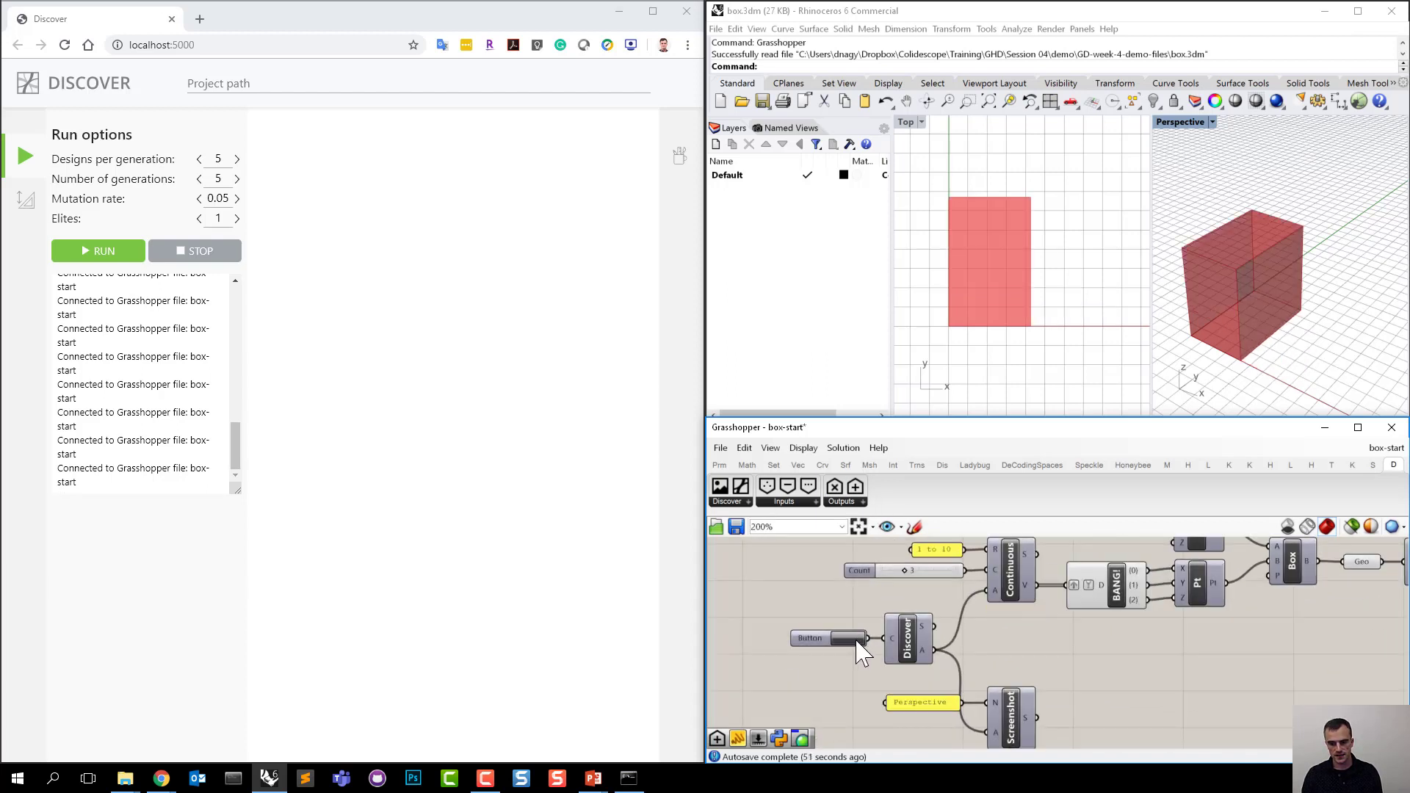
scroll(844, 645, "down", 3)
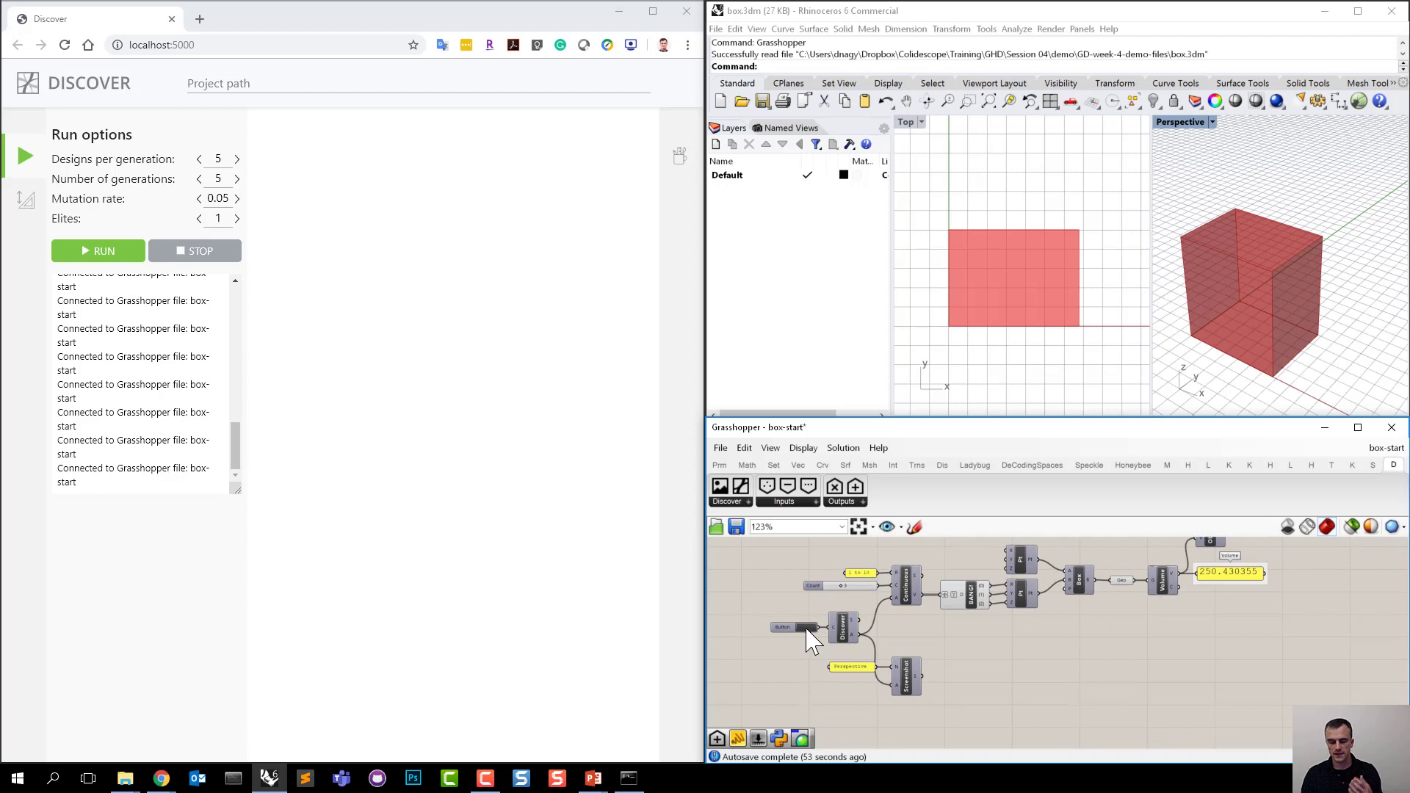
scroll(913, 641, "down", 1)
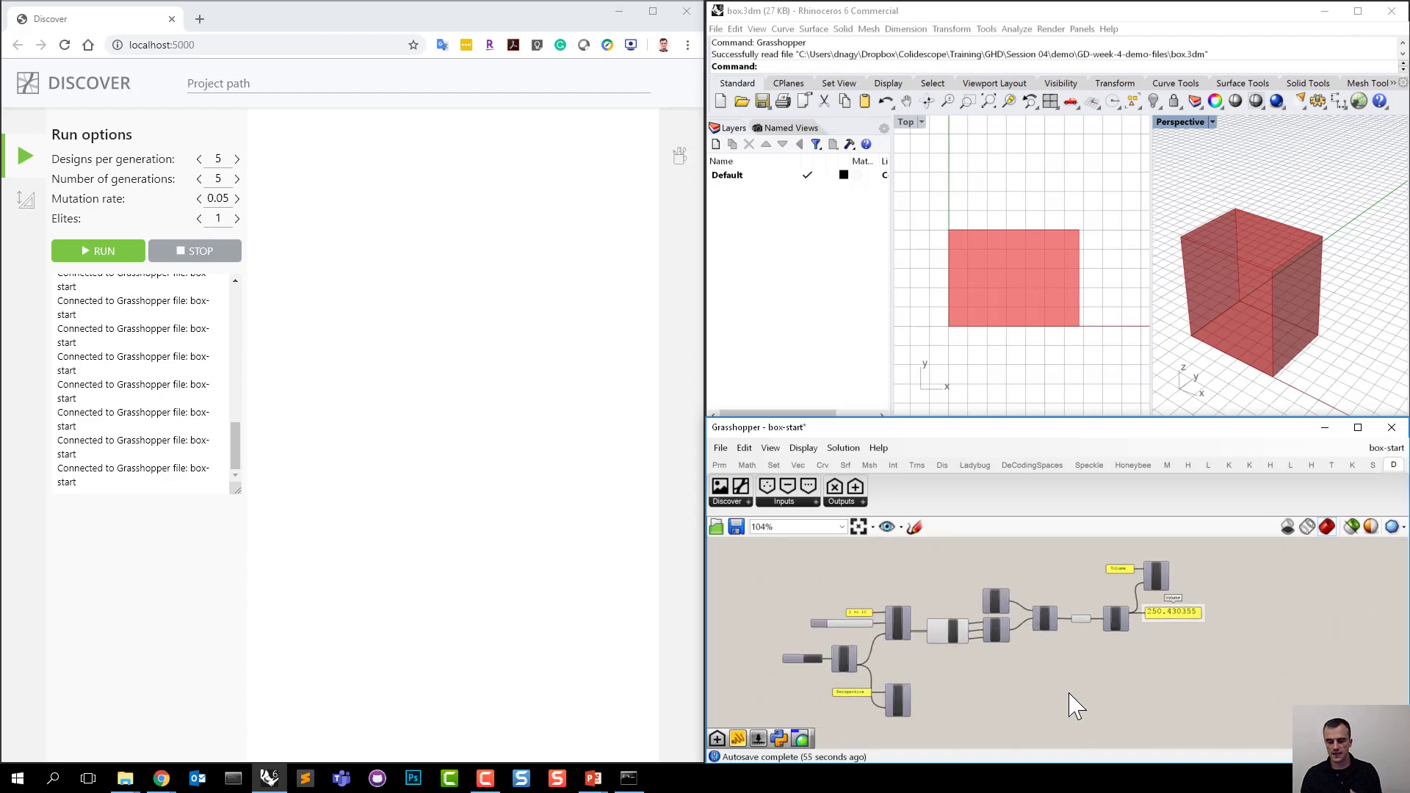
scroll(959, 664, "up", 1)
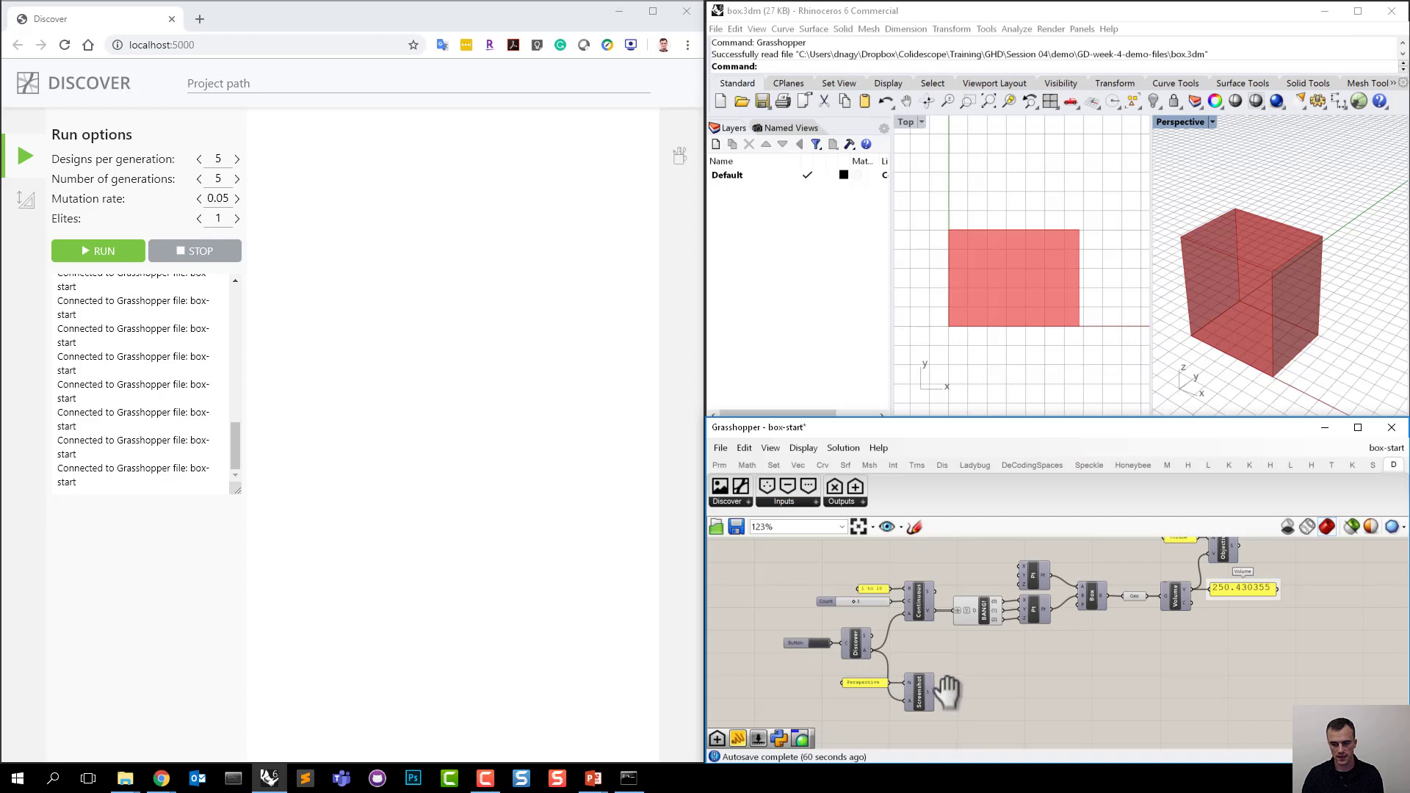
right_click_drag(955, 686, 954, 726)
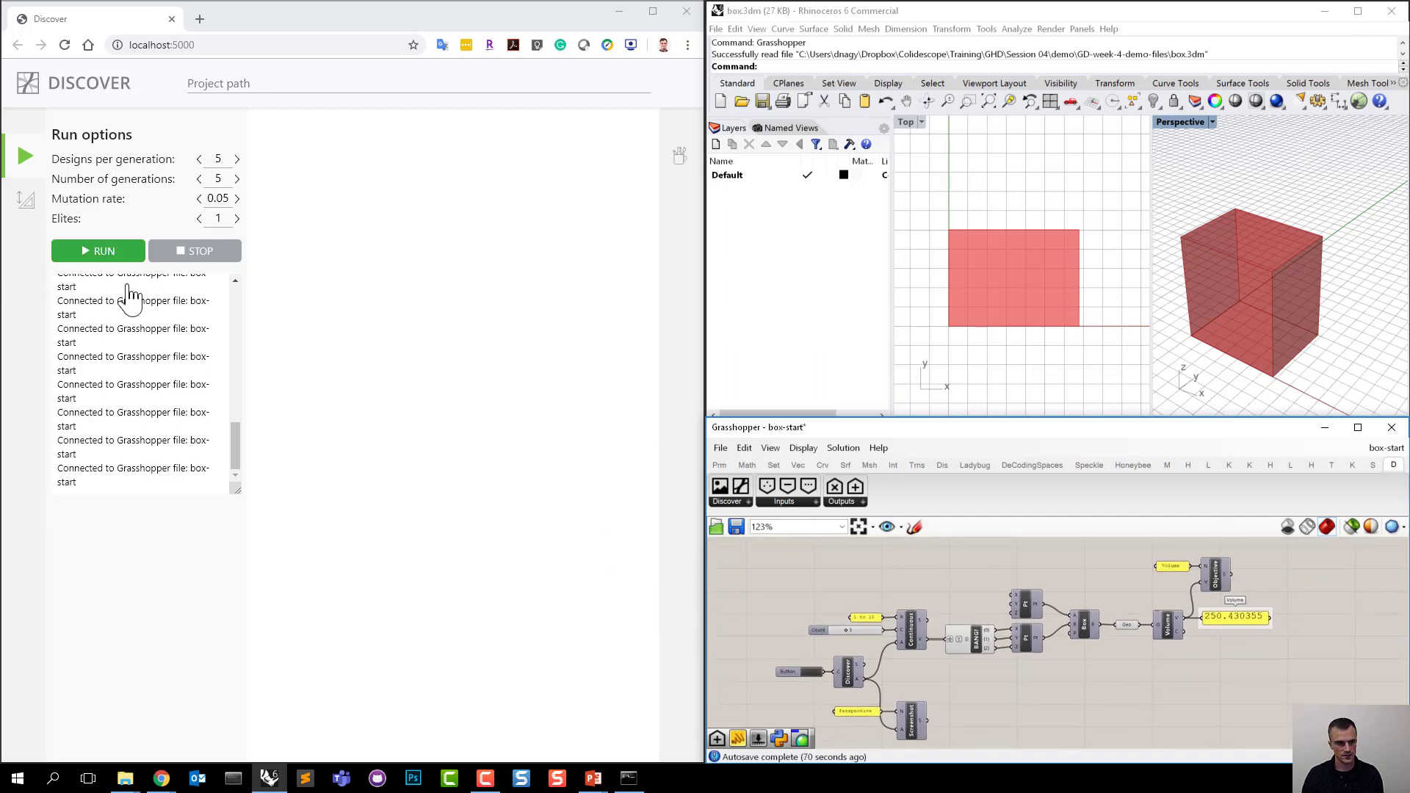
Switch to the Discover page in the browser and review its Run options, Explore and Designs sections.
left_click(332, 372)
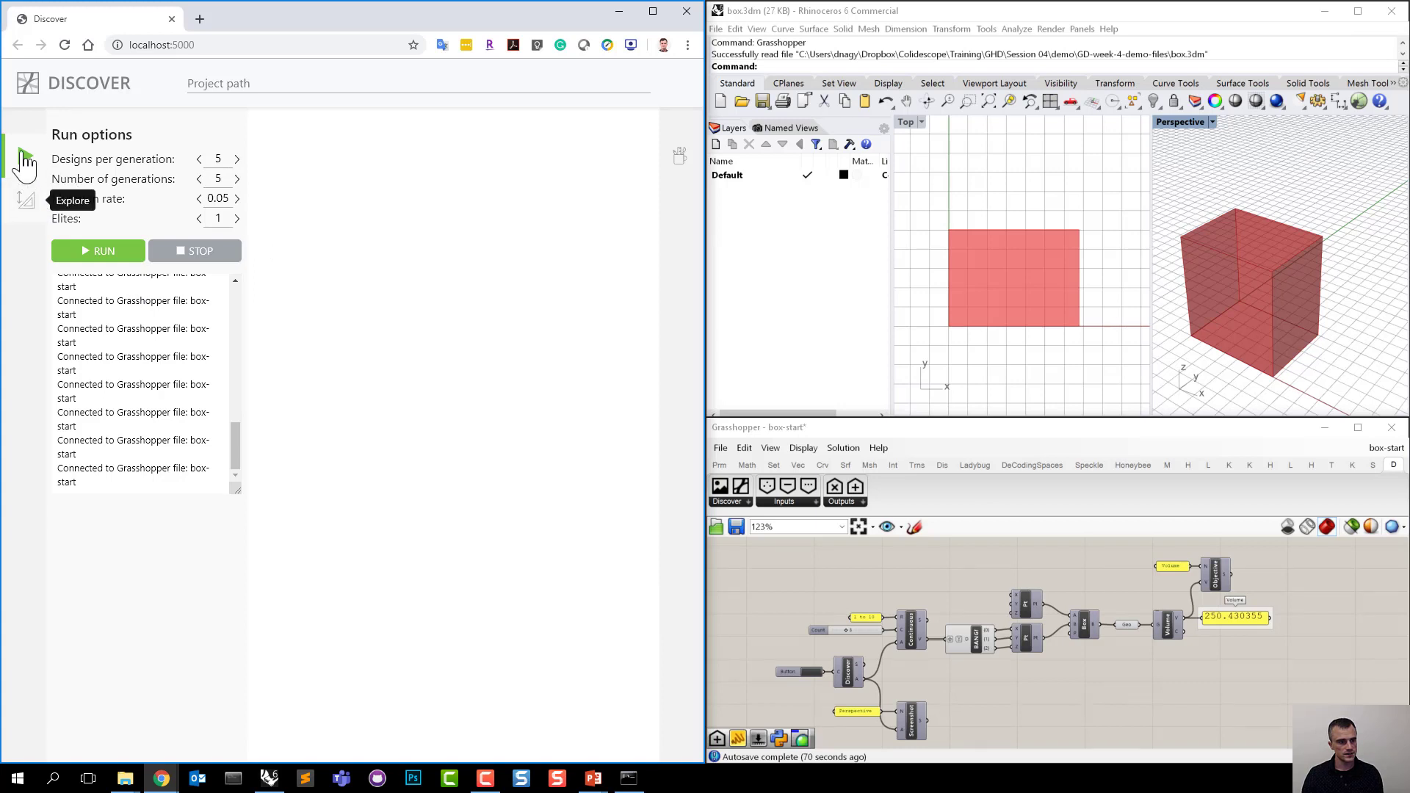
left_click(43, 205)
left_click(28, 154)
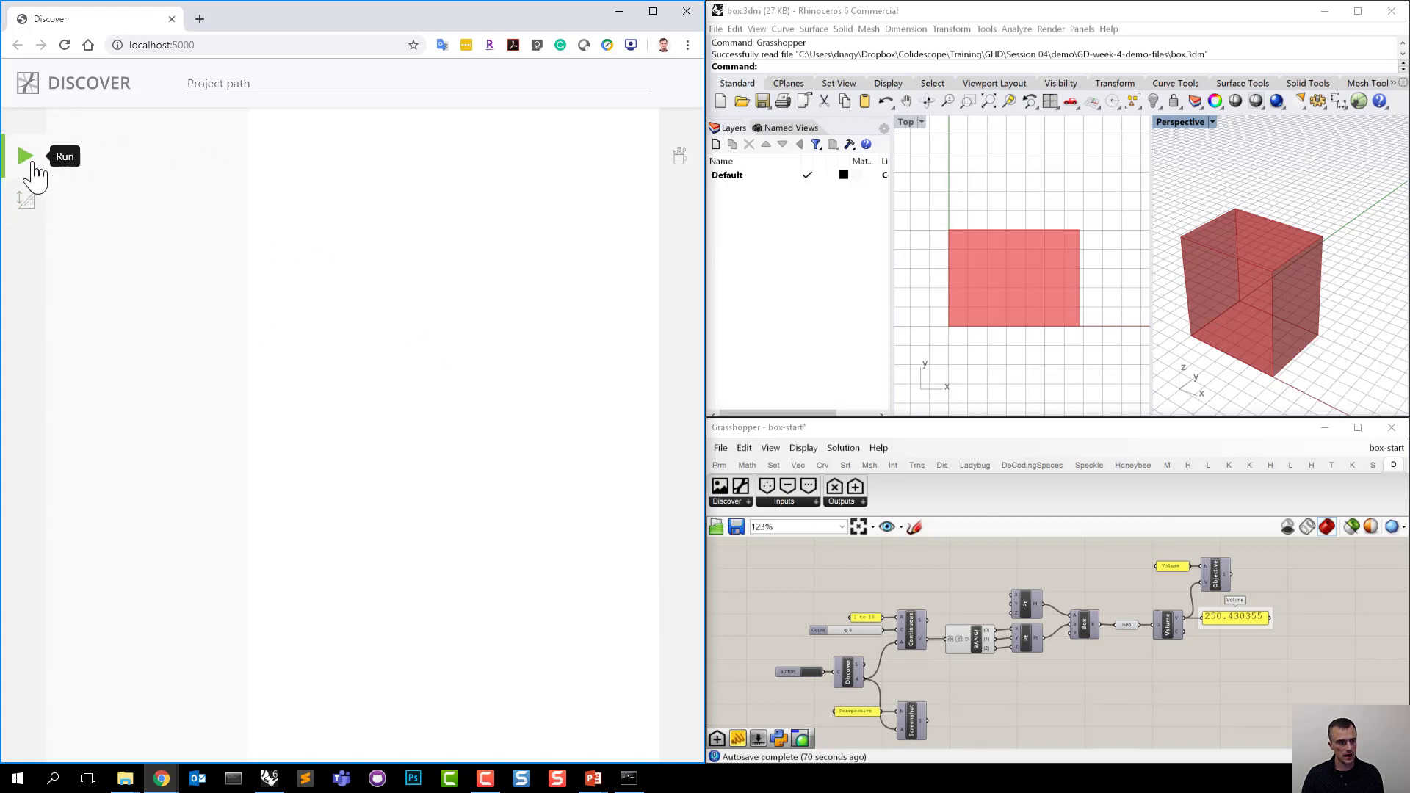
left_click(28, 156)
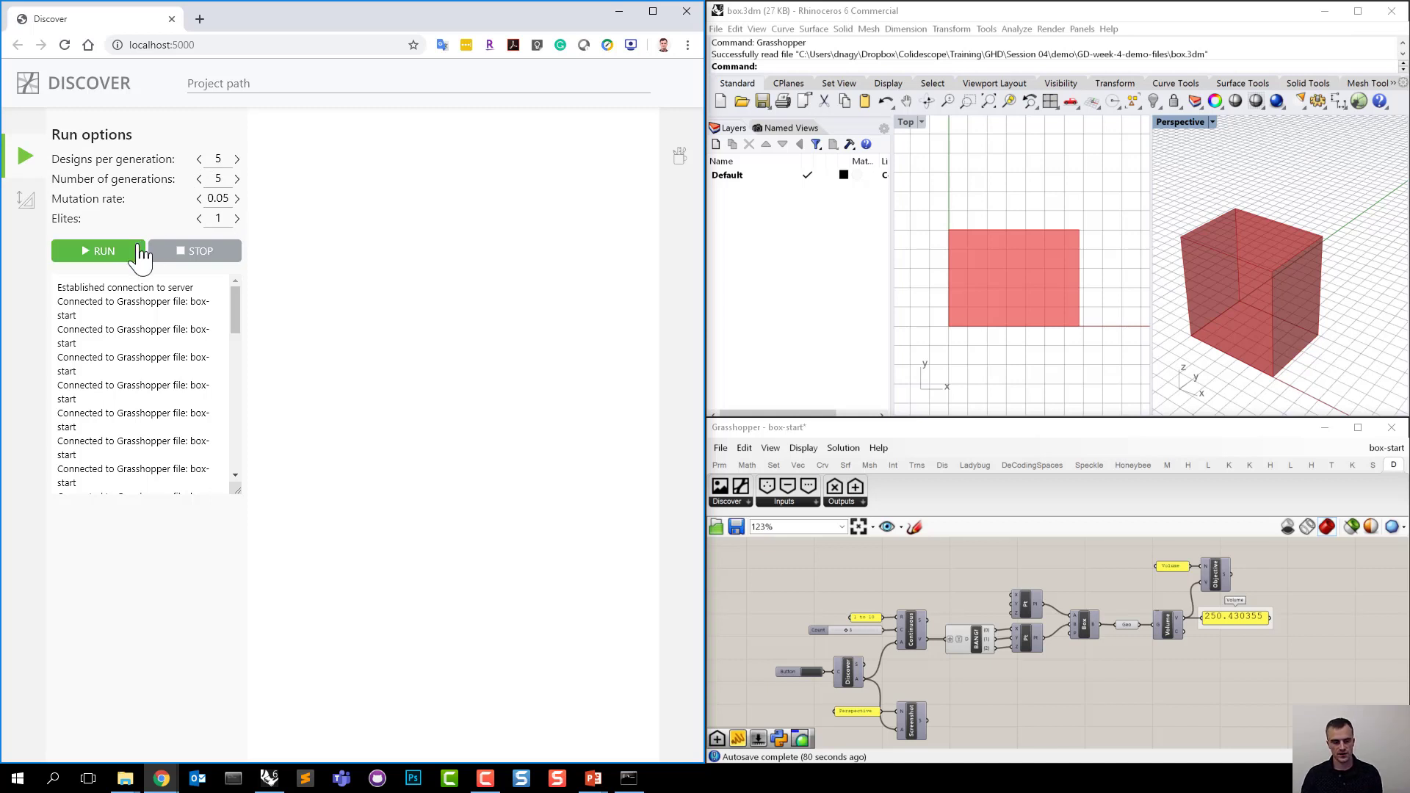
left_click(27, 199)
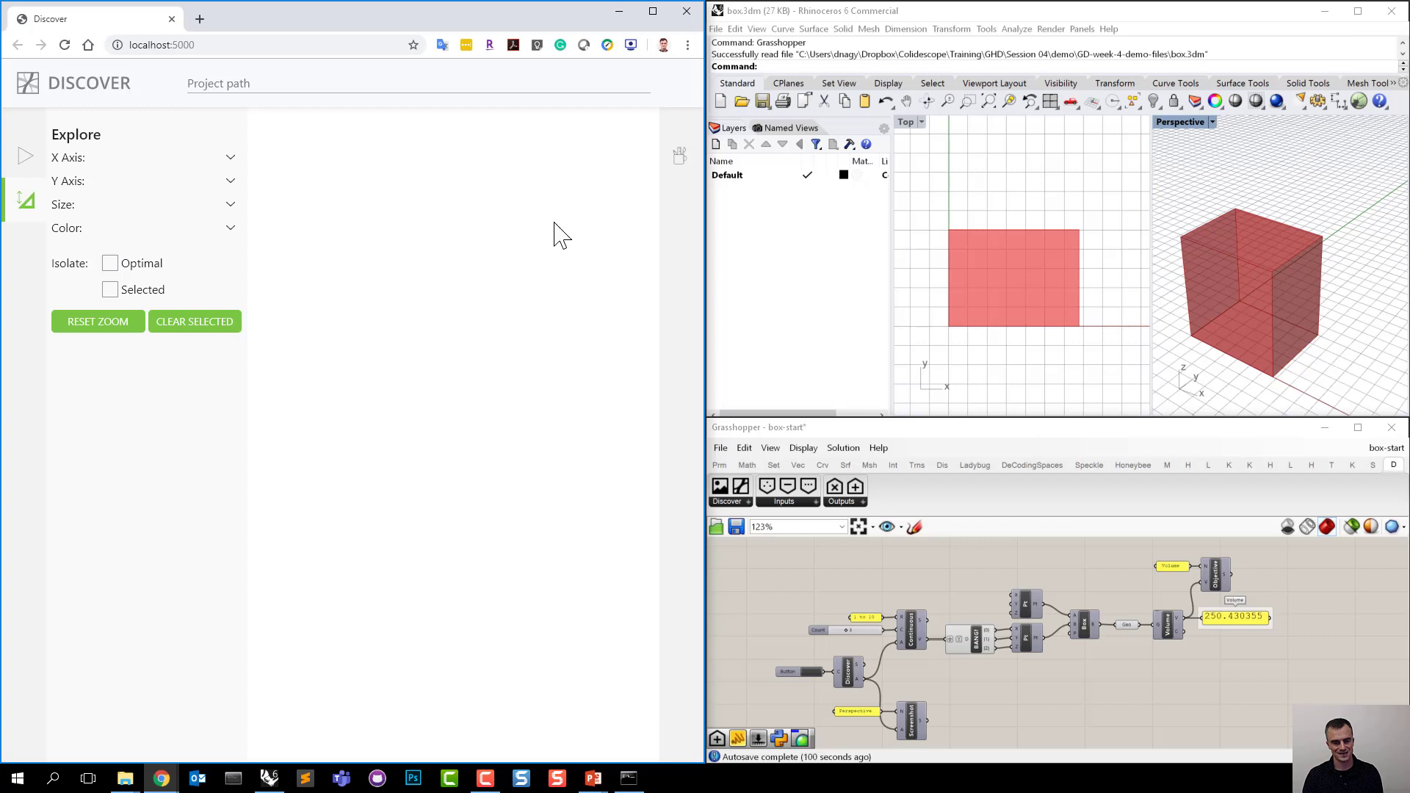
left_click(26, 200)
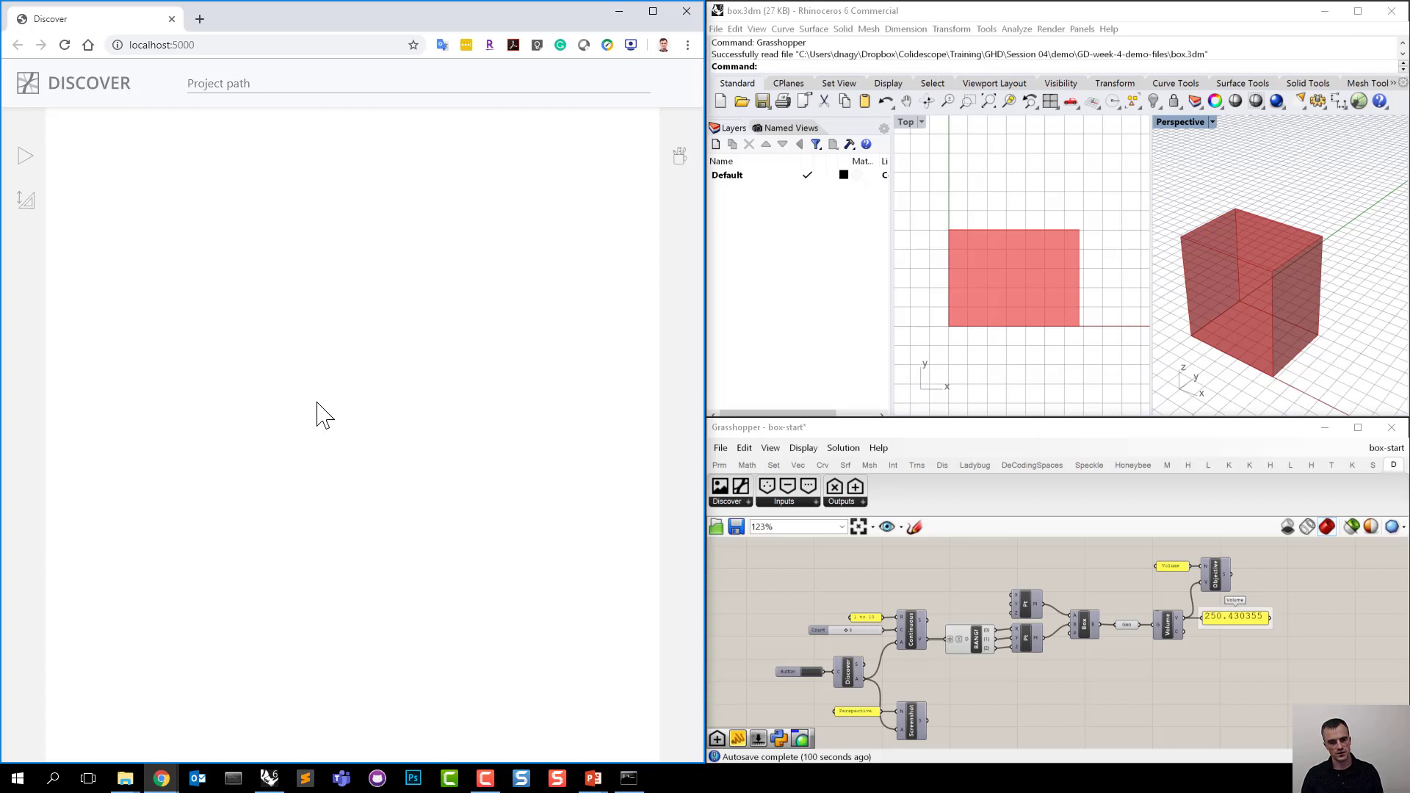
left_click(678, 156)
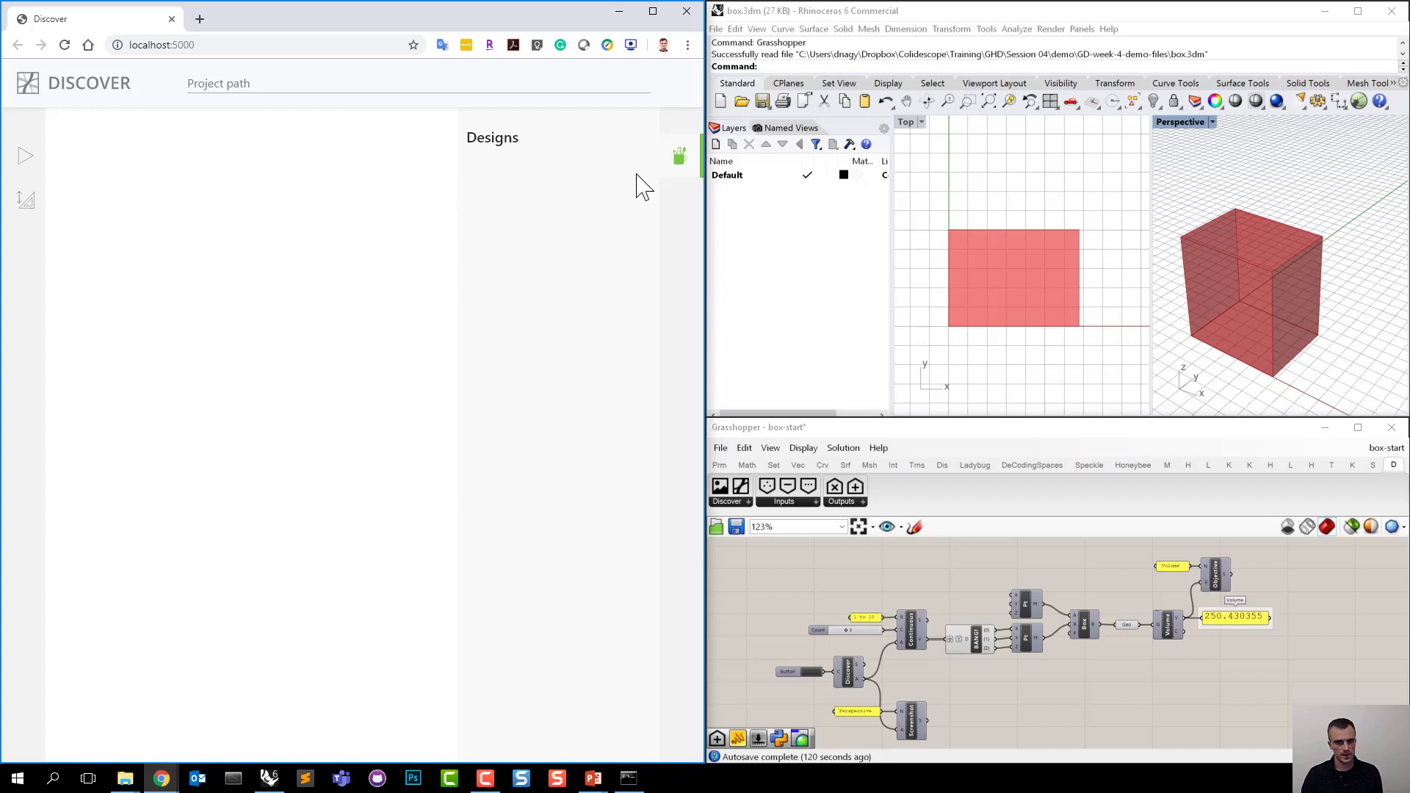
left_click(680, 156)
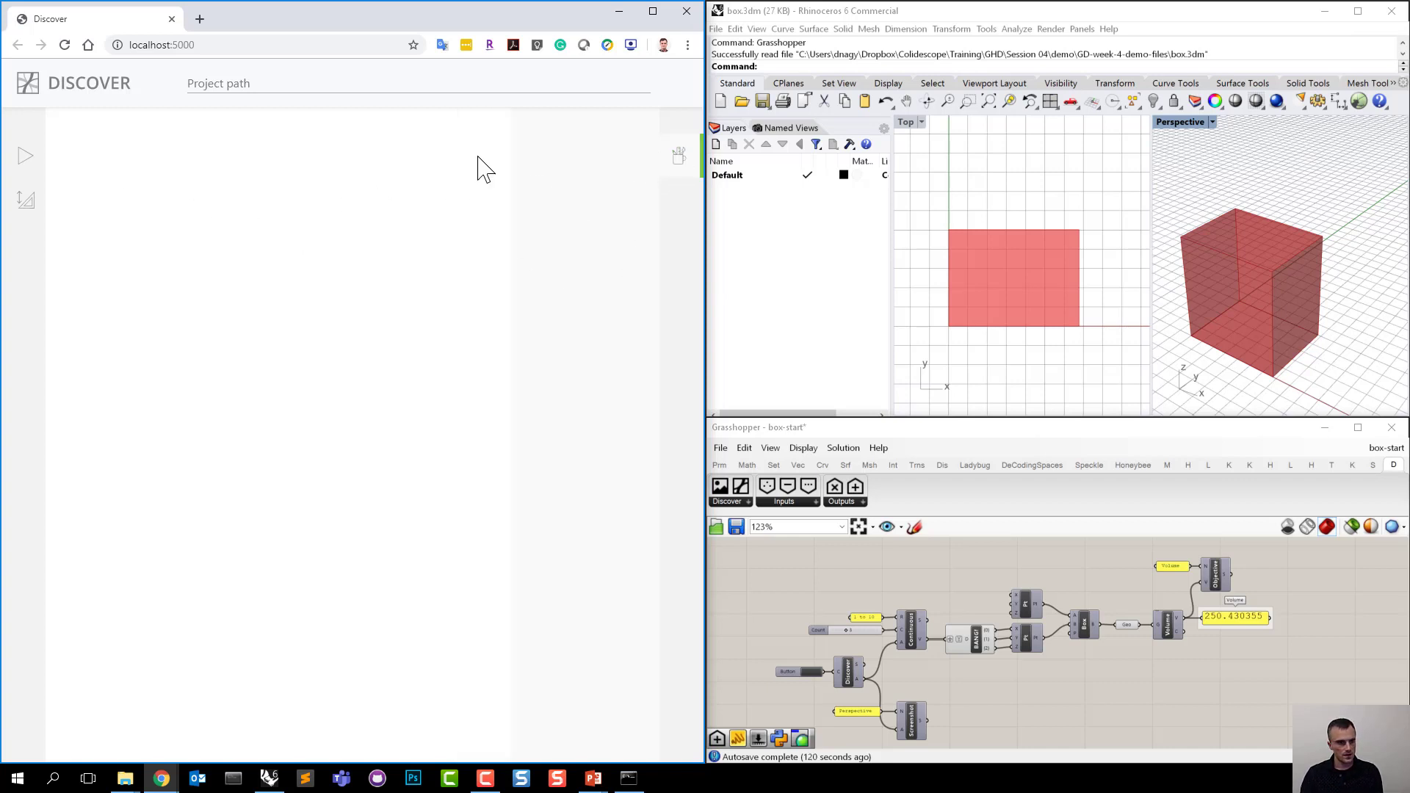
Start the optimization with 5 designs per generation, 5 generations, a 0.05 mutation rate and 1 elite.
left_click(22, 157)
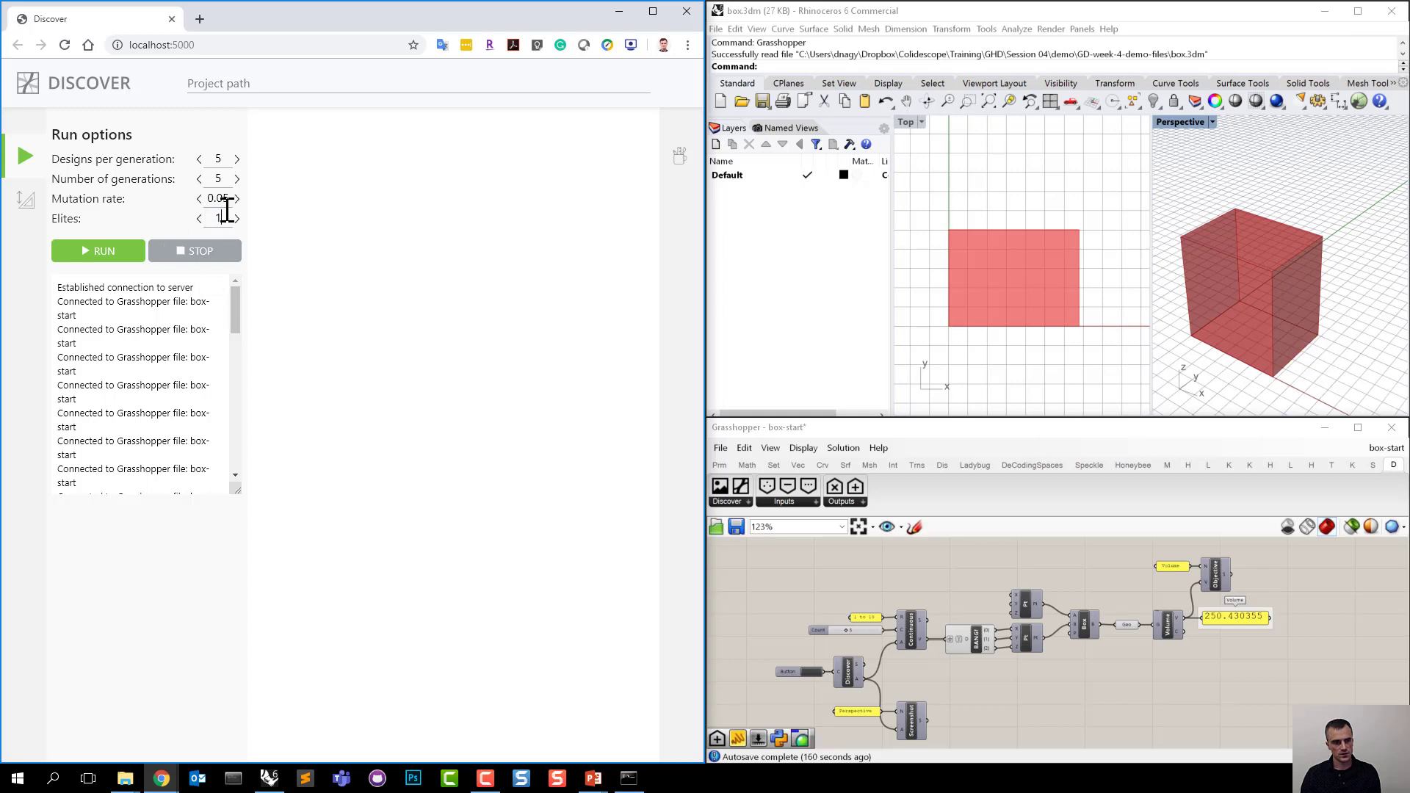
left_click(133, 252)
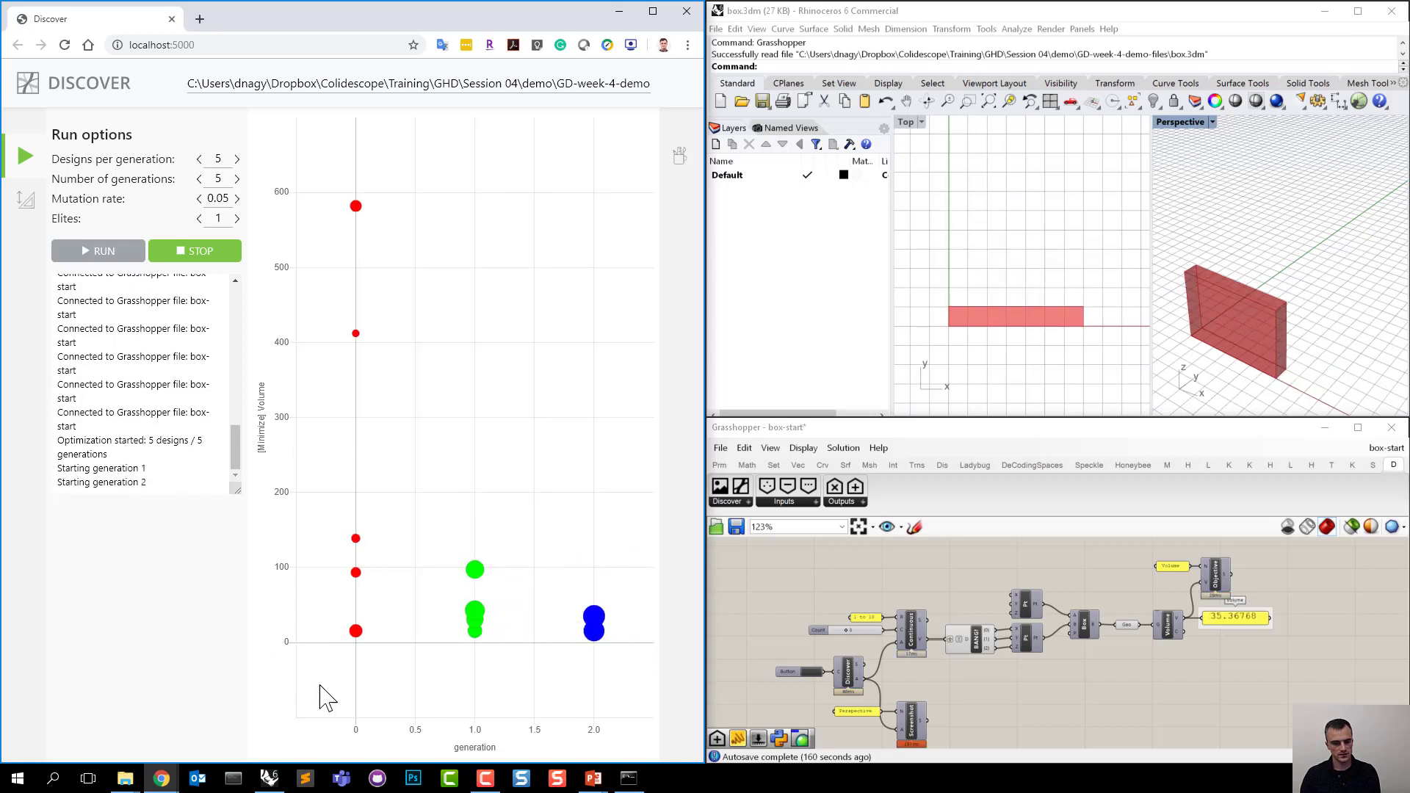
mouse_move(535, 661)
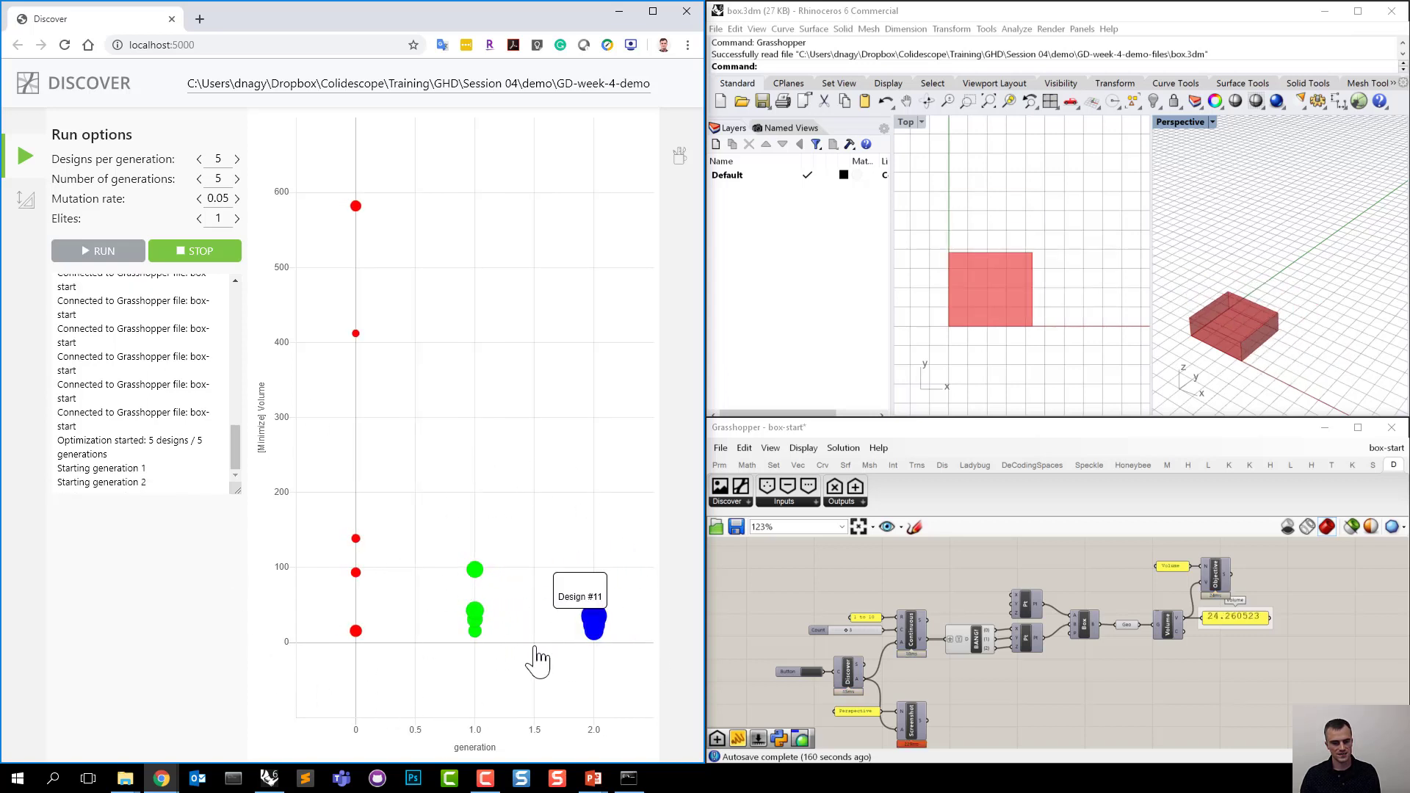
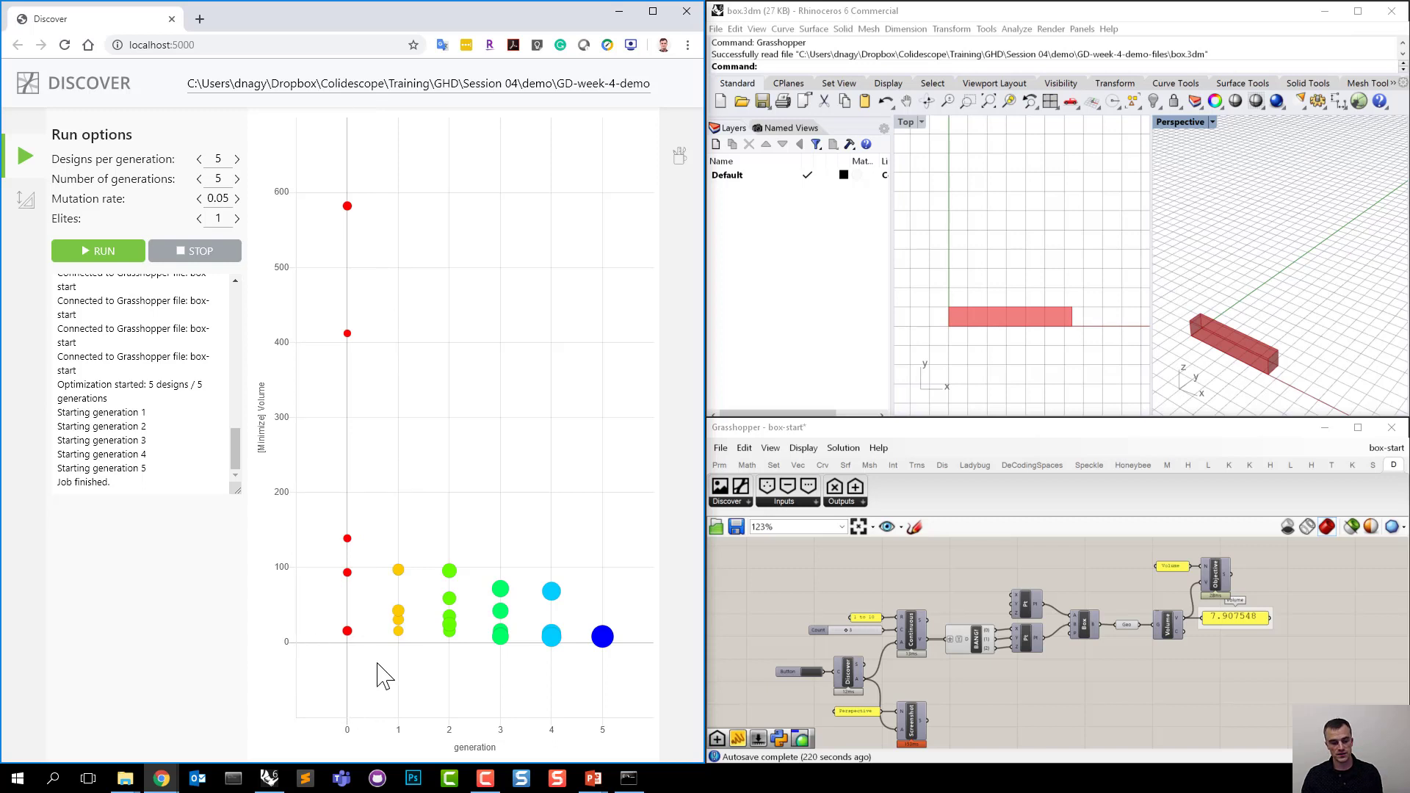
Examine the low-volume designs across all generations in the results chart.
mouse_move(624, 650)
scroll(288, 644, "up", 12)
scroll(285, 659, "down", 3)
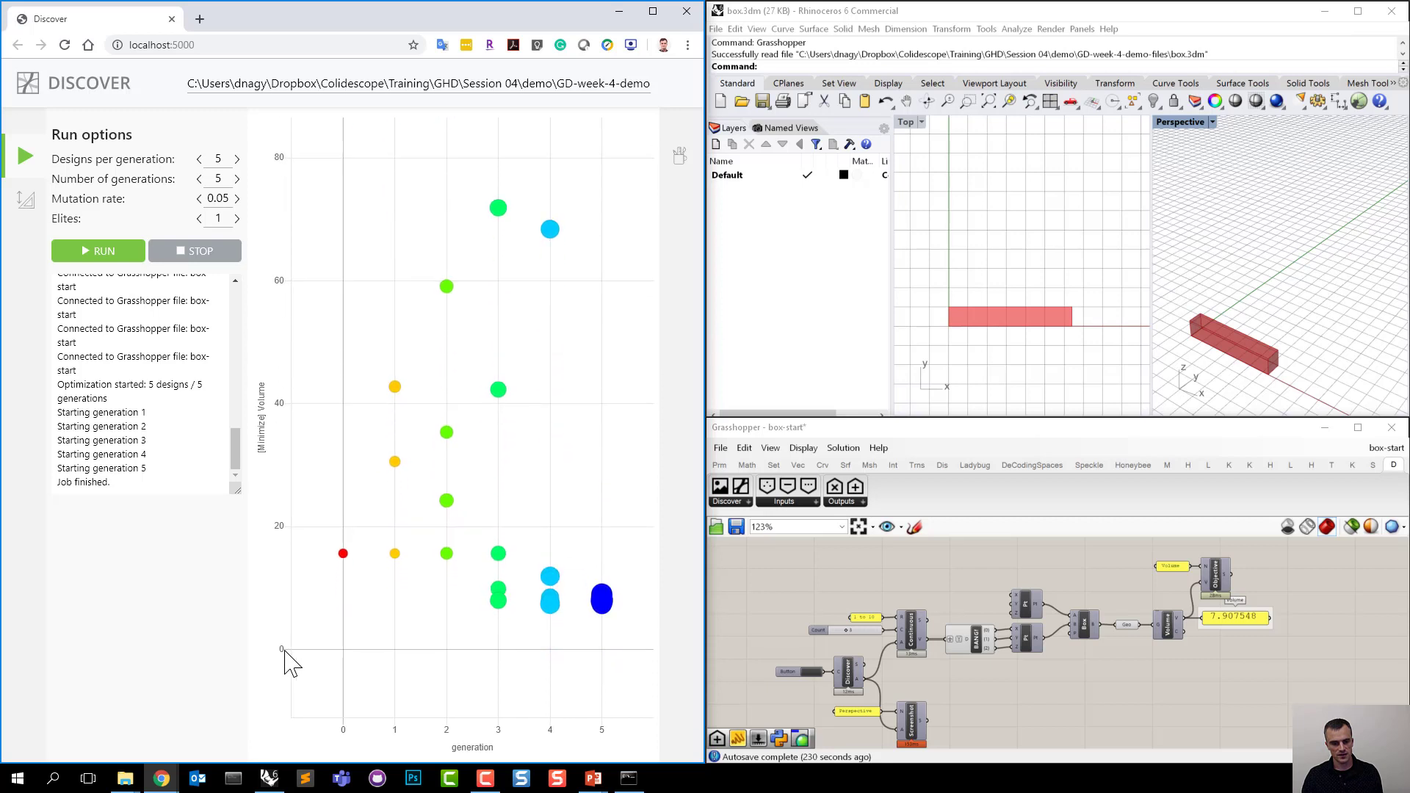
scroll(463, 653, "down", 4)
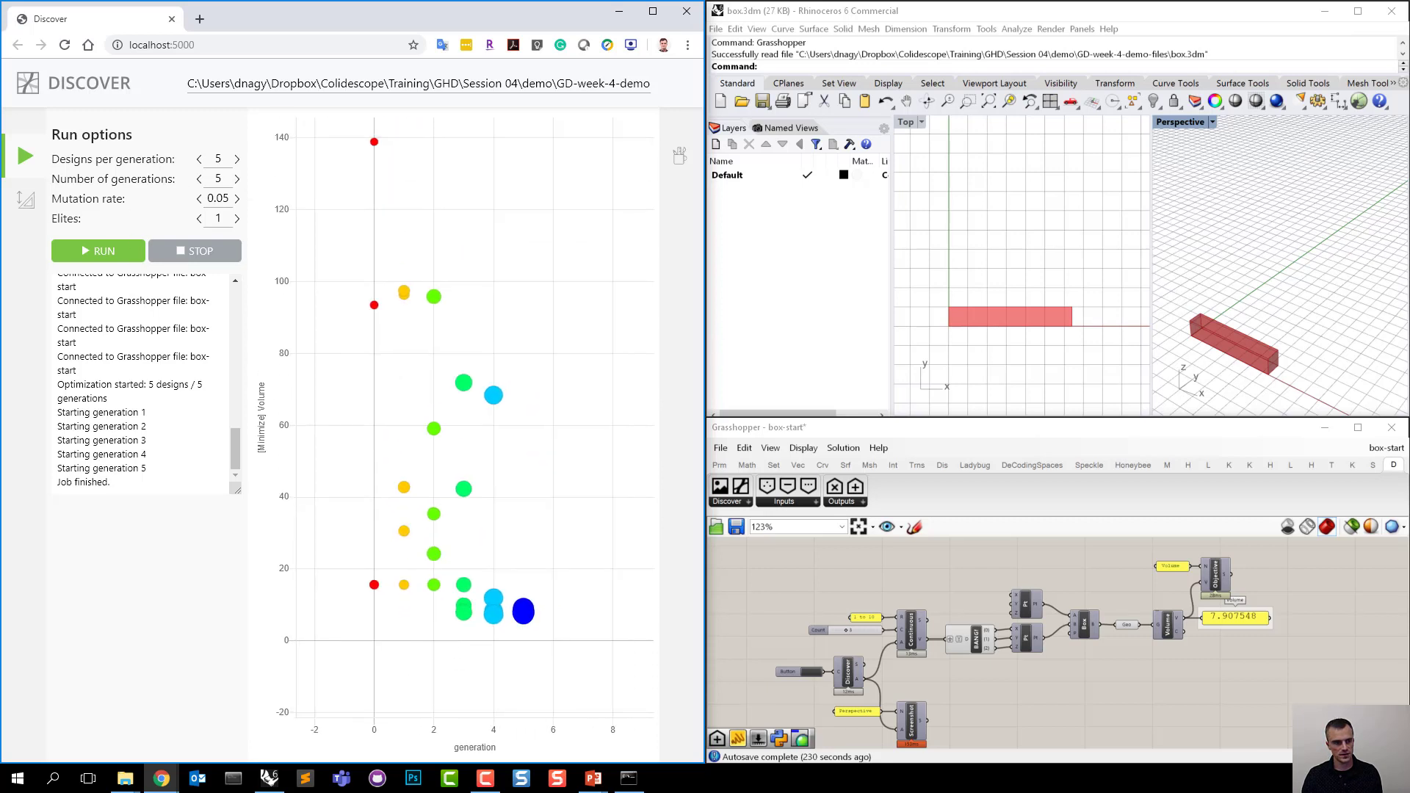
Hide the run options to widen the results chart and preview a design's screenshot around generation 4.
left_click(25, 155)
scroll(514, 580, "up", 5)
mouse_move(503, 599)
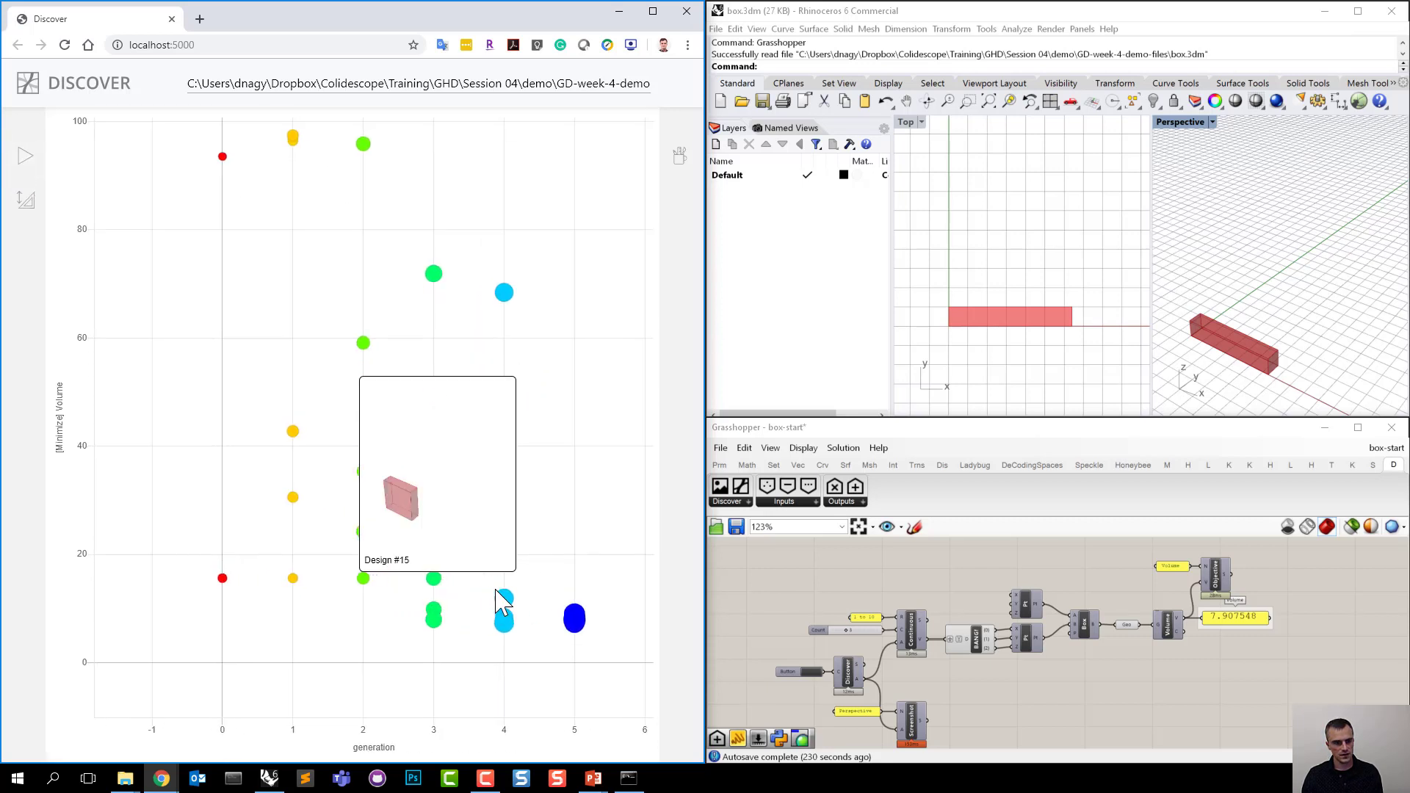
scroll(495, 591, "up", 2)
left_click_drag(594, 507, 526, 503)
scroll(535, 559, "down", 1)
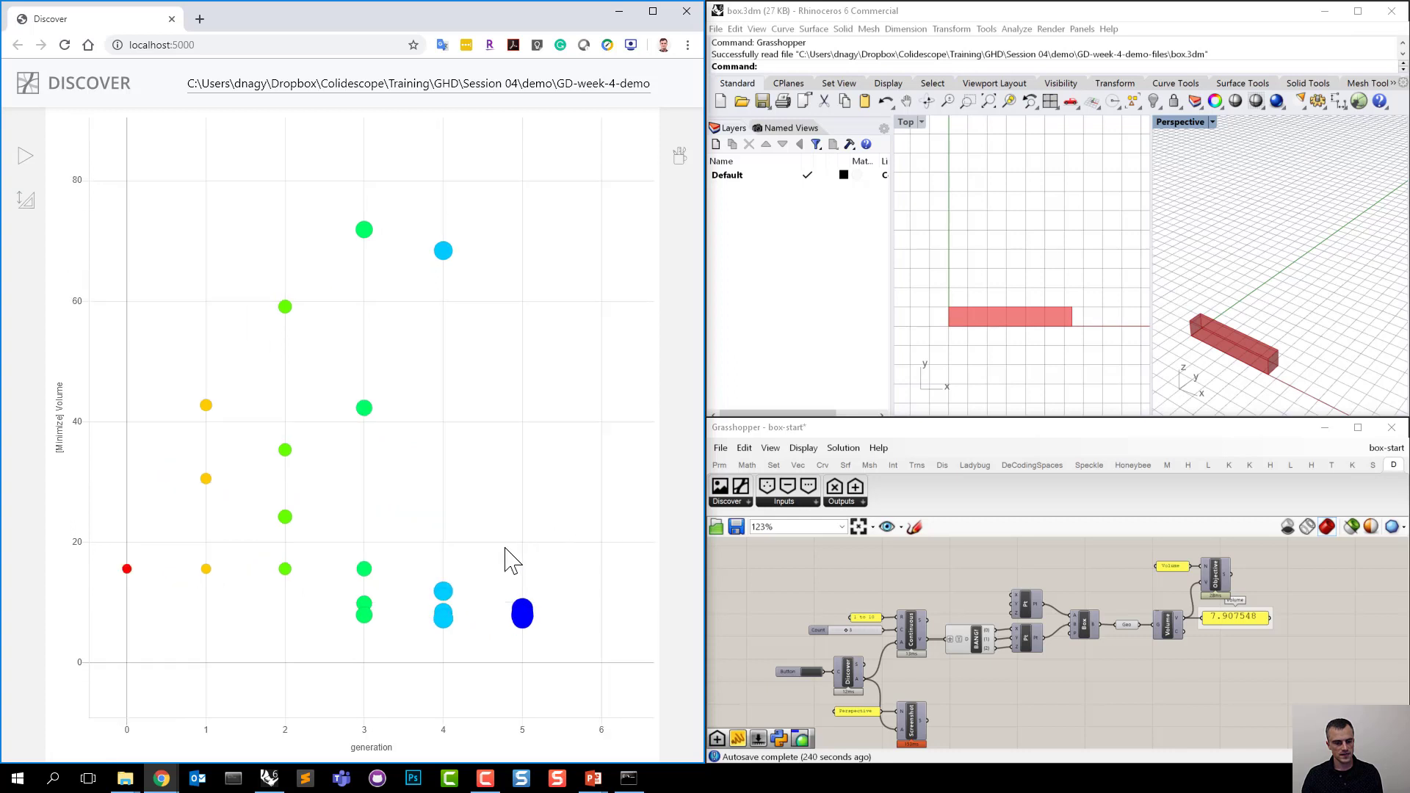
scroll(511, 514, "down", 3)
scroll(518, 540, "up", 2)
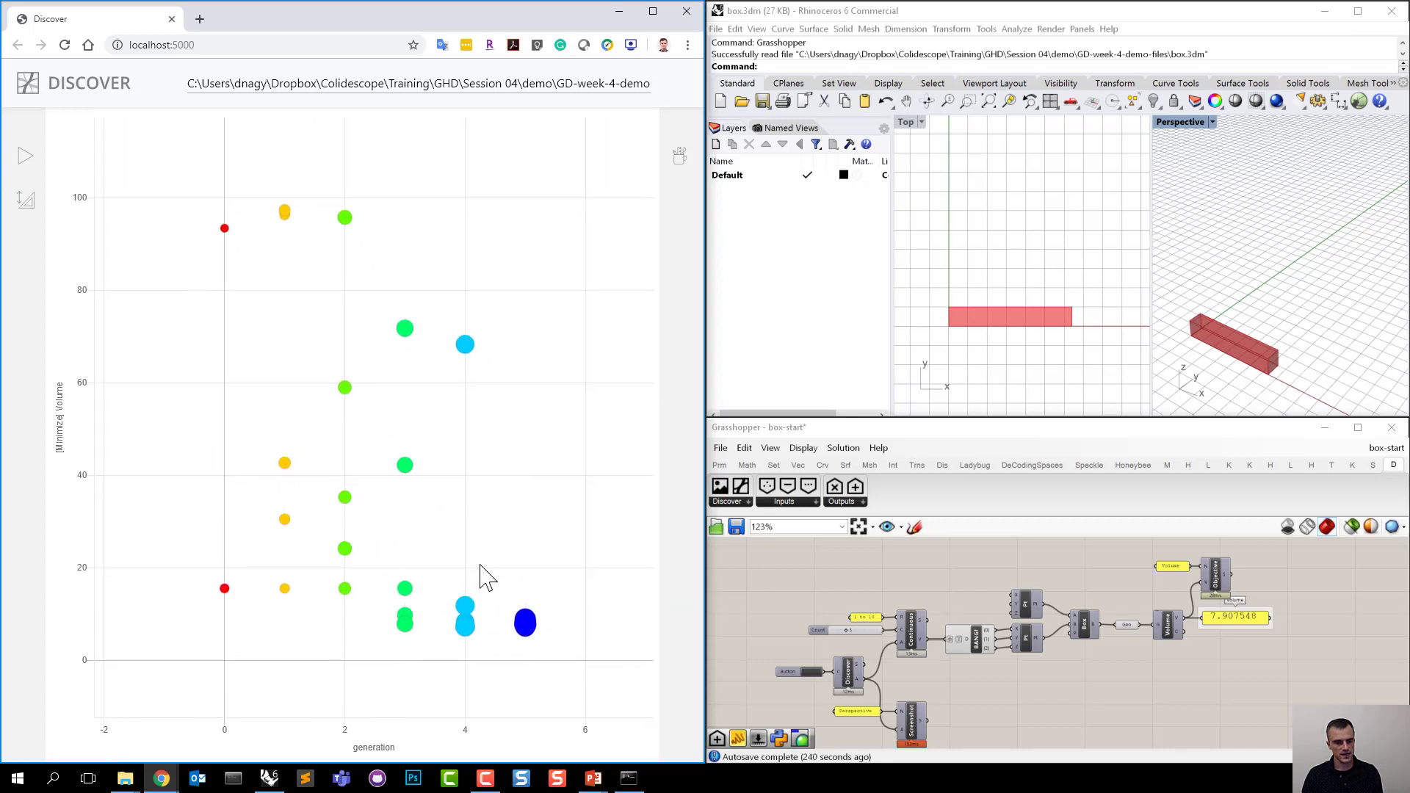
Rescale and shift the chart's generation and volume axes independently to examine how the designs spread.
scroll(369, 745, "down", 3)
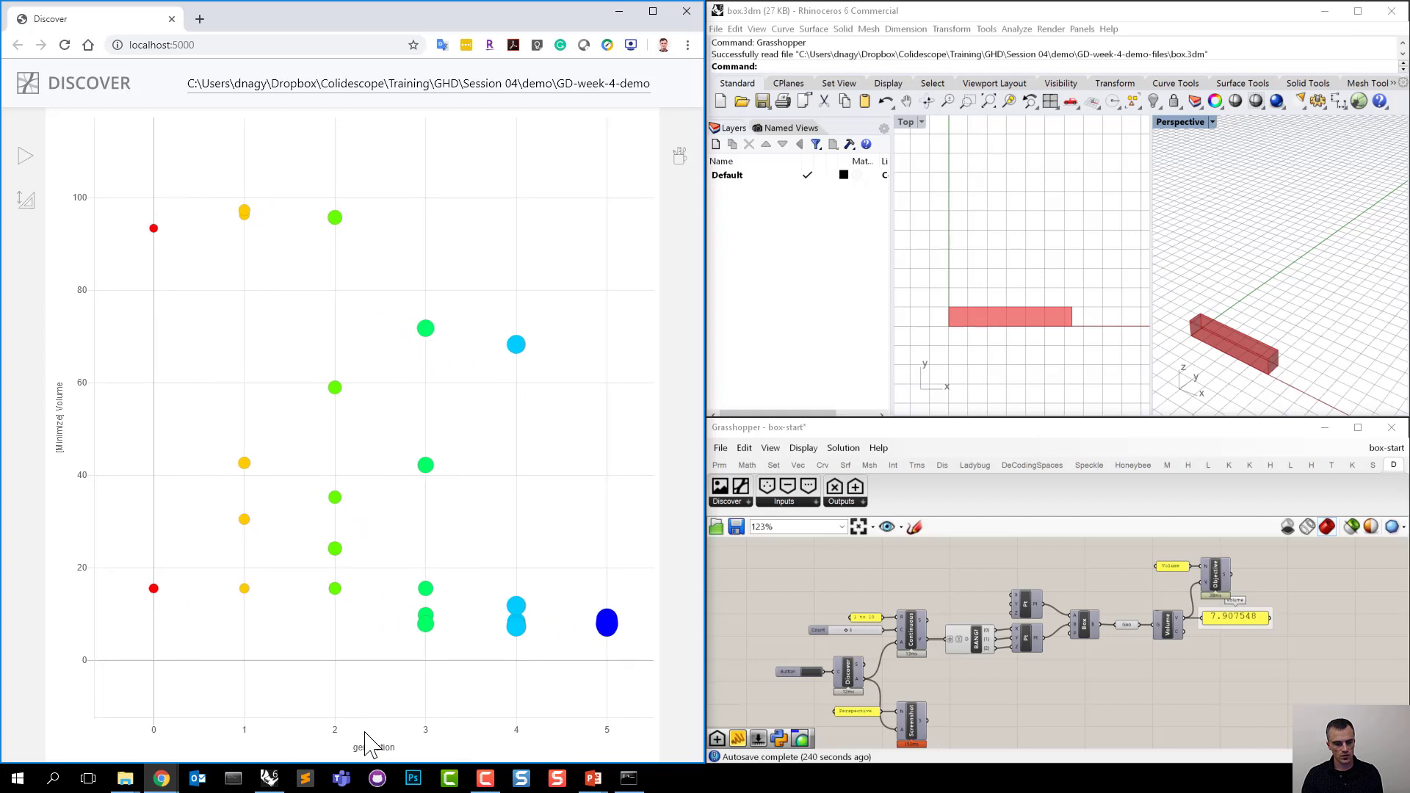
scroll(369, 745, "up", 2)
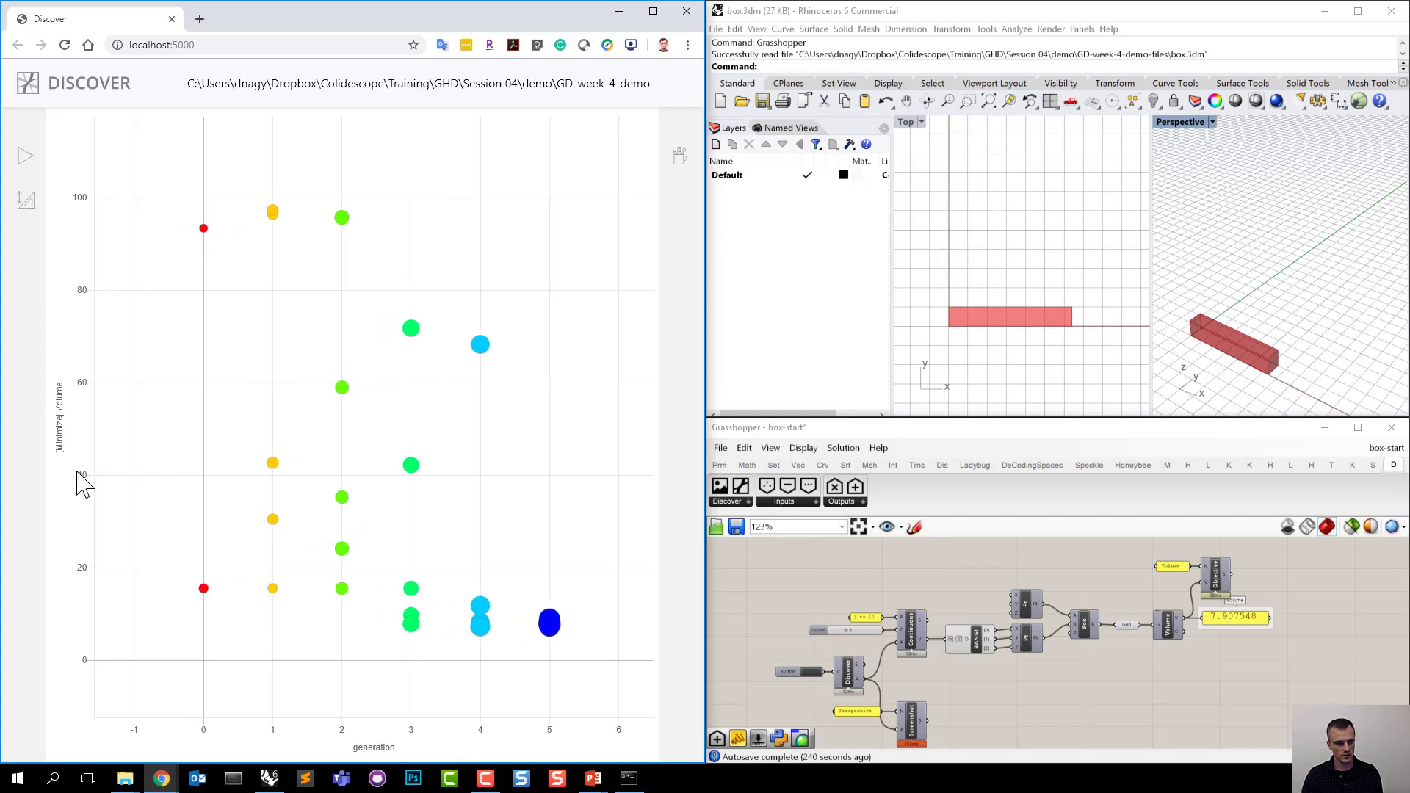
scroll(82, 482, "down", 2)
scroll(84, 507, "up", 3)
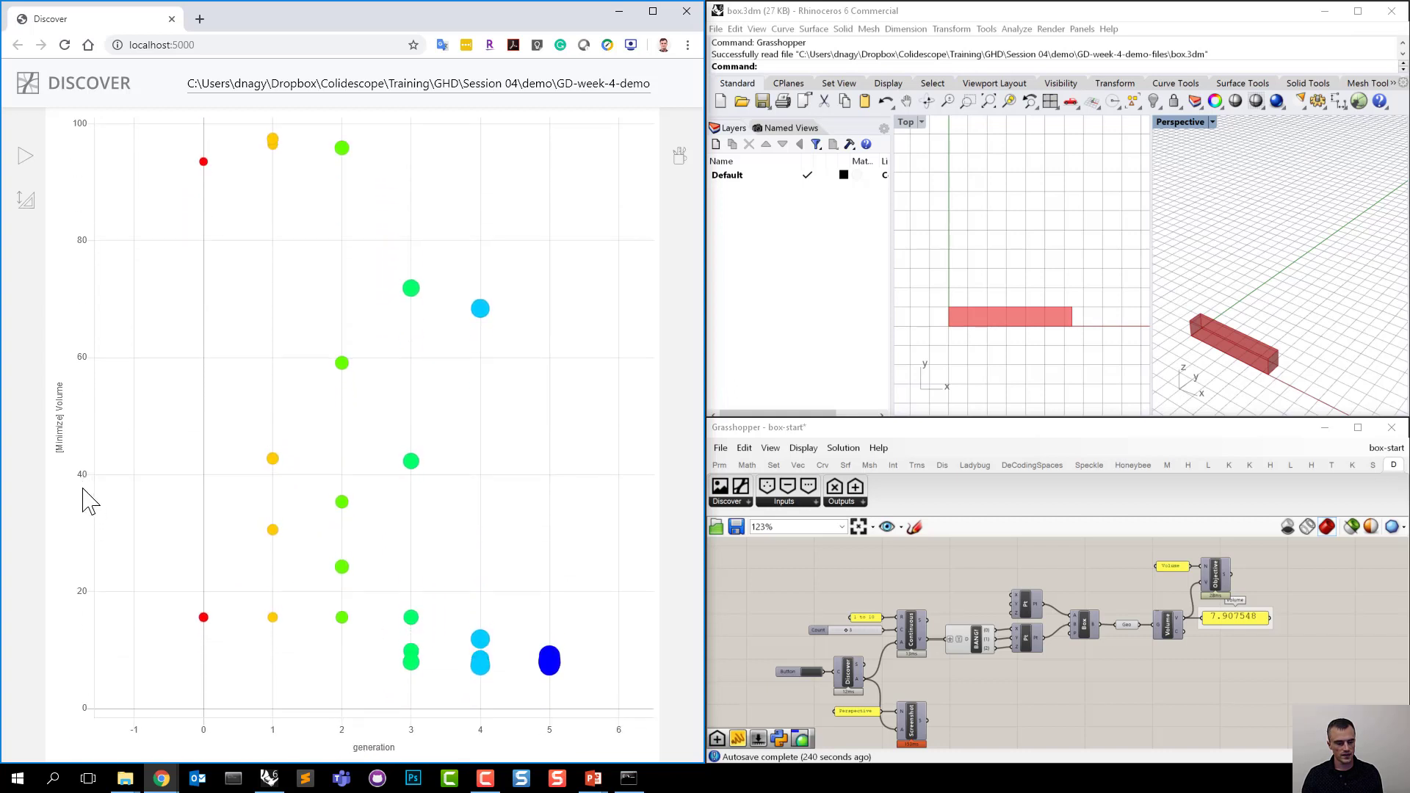
left_click_drag(84, 503, 87, 441)
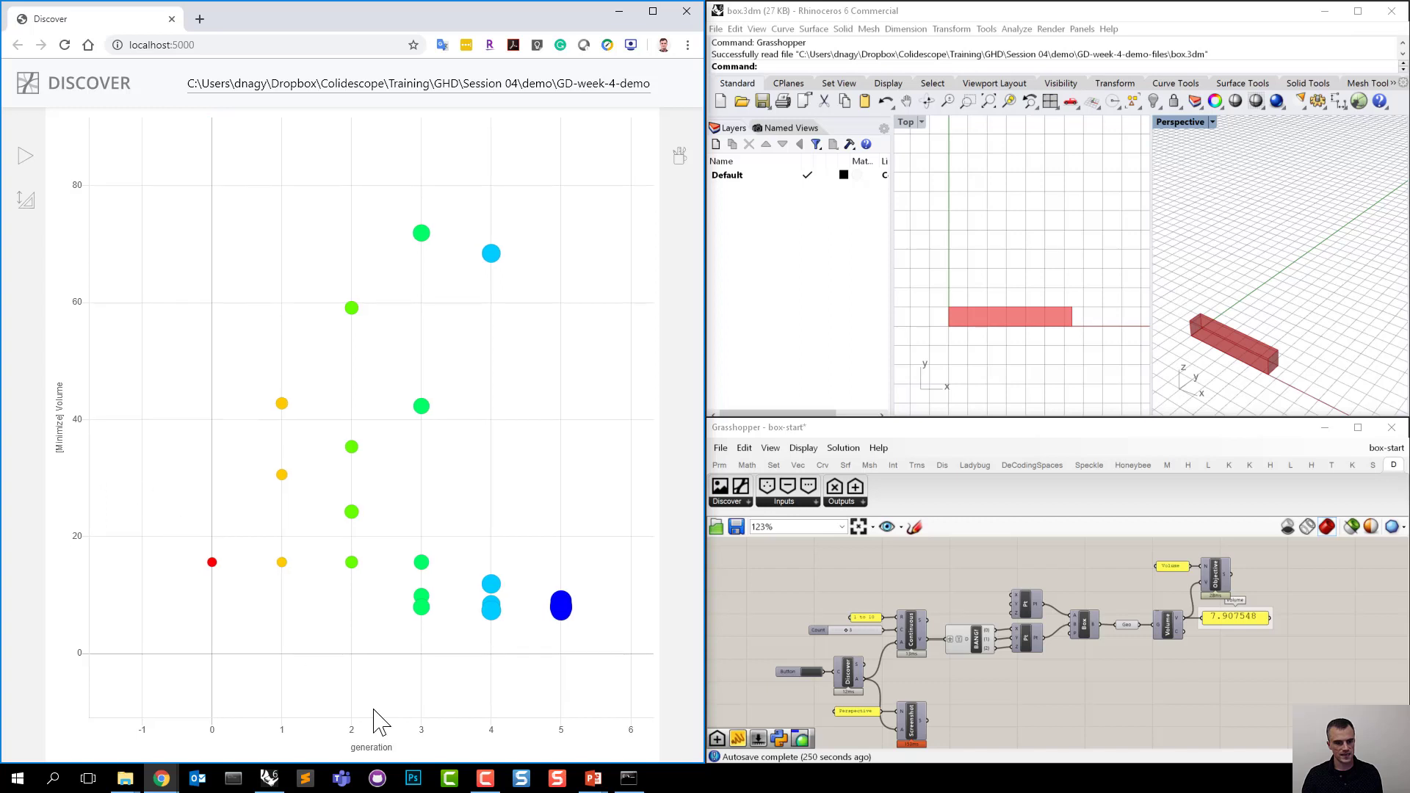
scroll(415, 738, "down", 2)
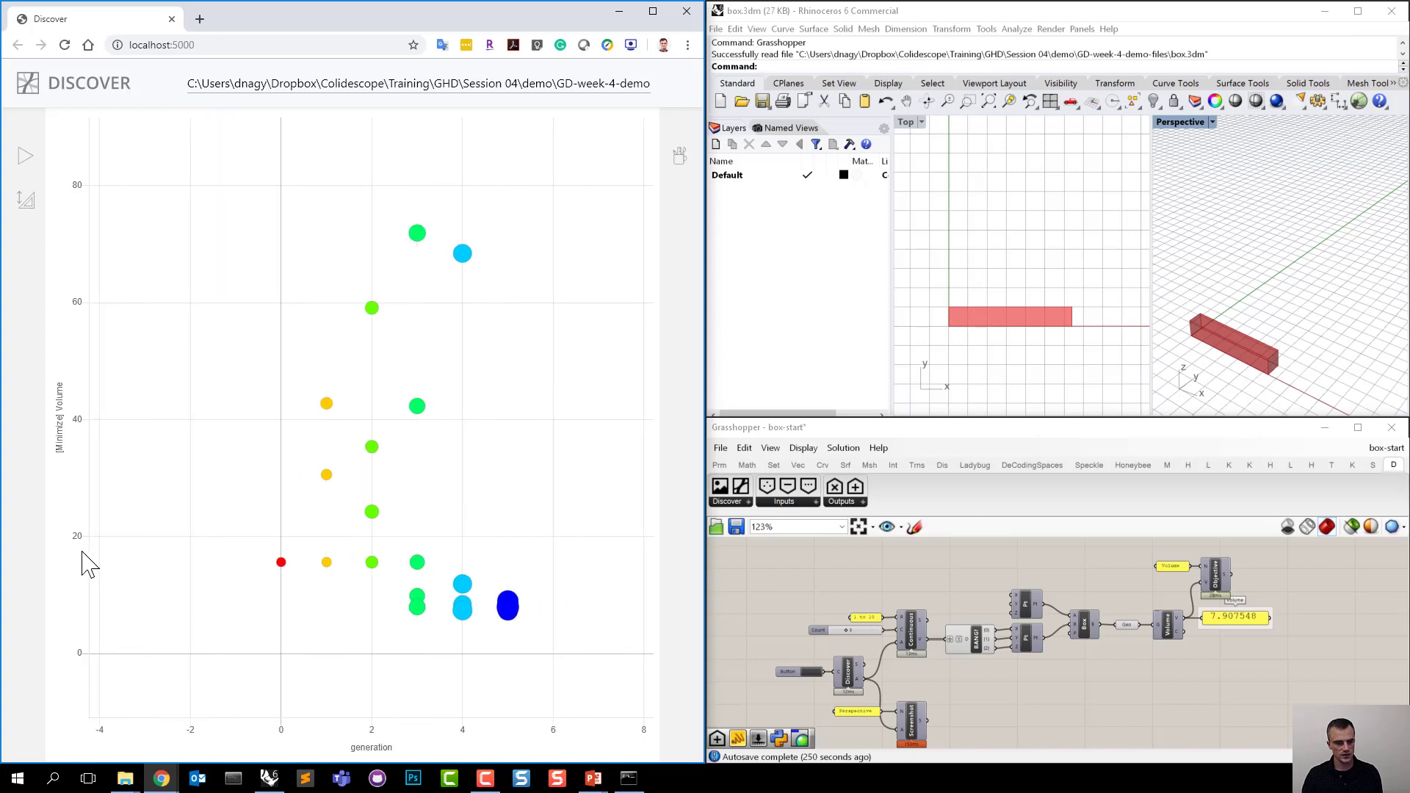
scroll(82, 558, "up", 1)
scroll(83, 564, "down", 3)
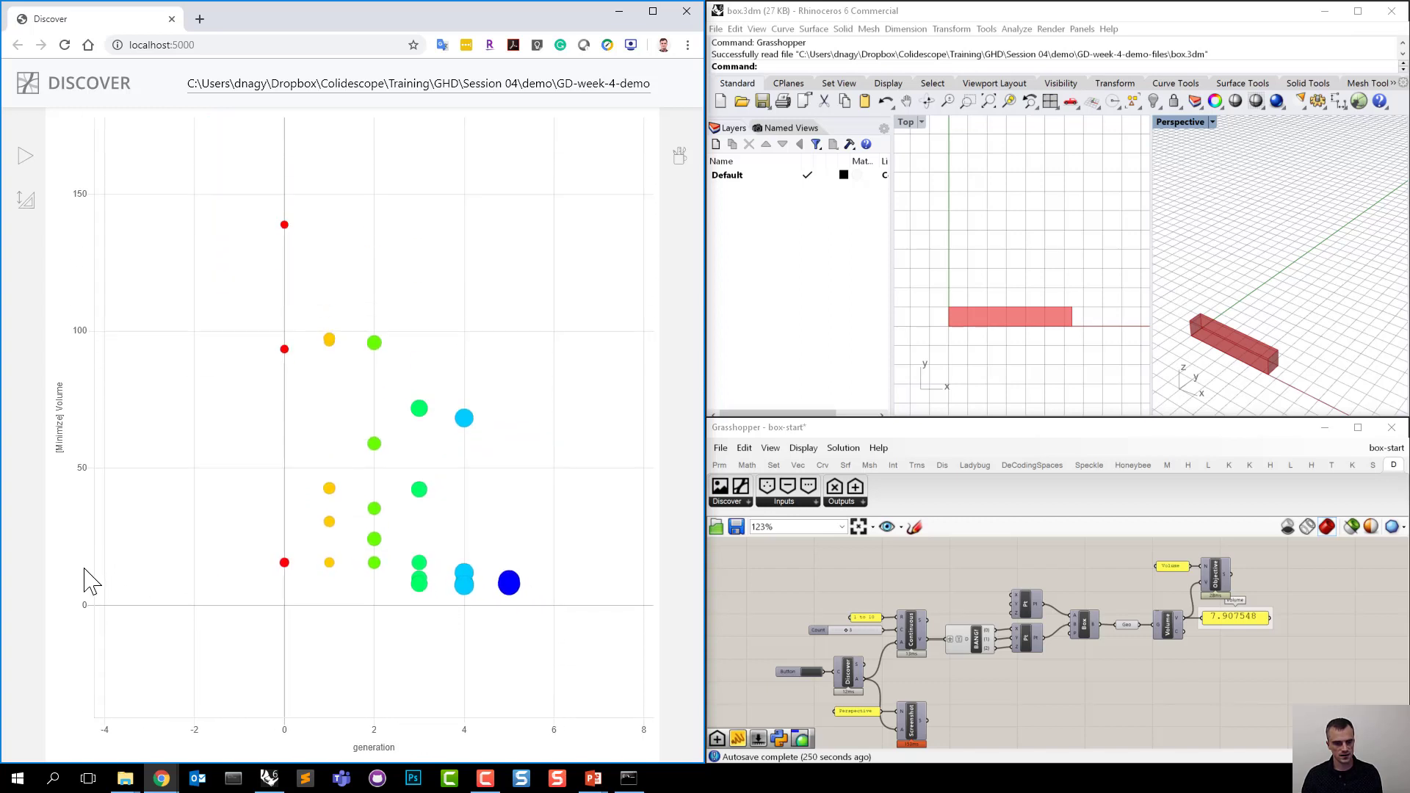
scroll(84, 580, "up", 3)
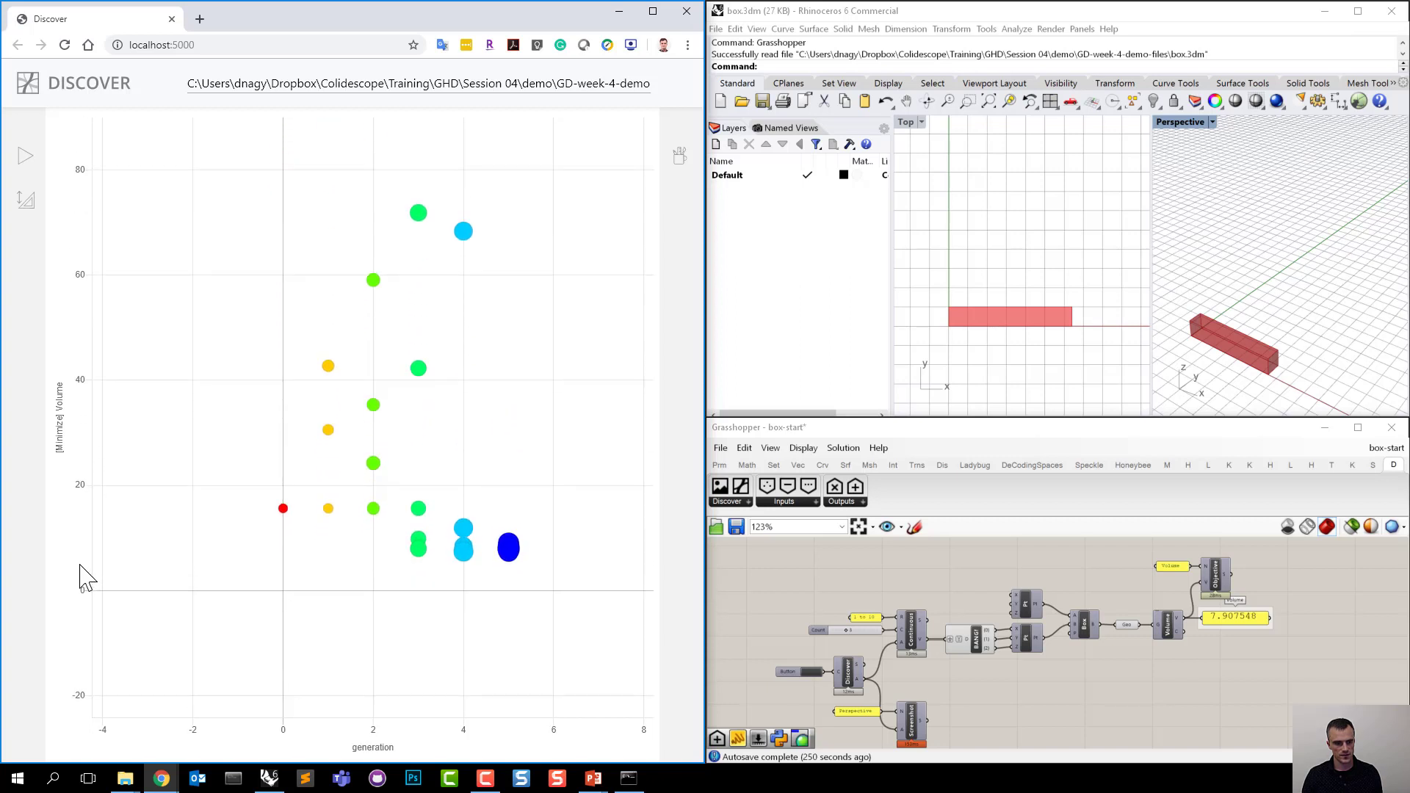
Zoom the volume axis in on the lowest-volume designs of generations 4 and 5 and preview their screenshots.
scroll(83, 579, "up", 5)
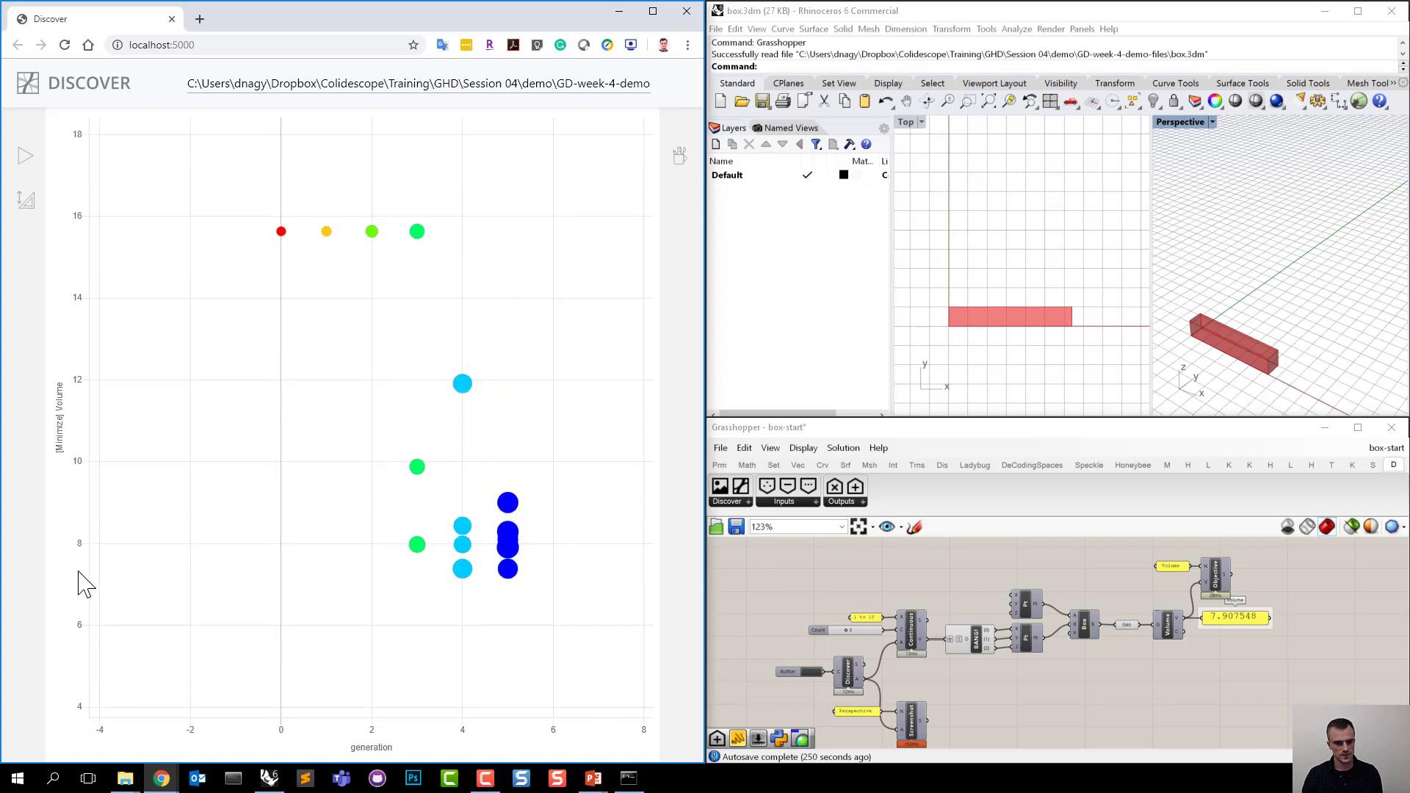
scroll(78, 572, "up", 2)
left_click_drag(529, 643, 501, 651)
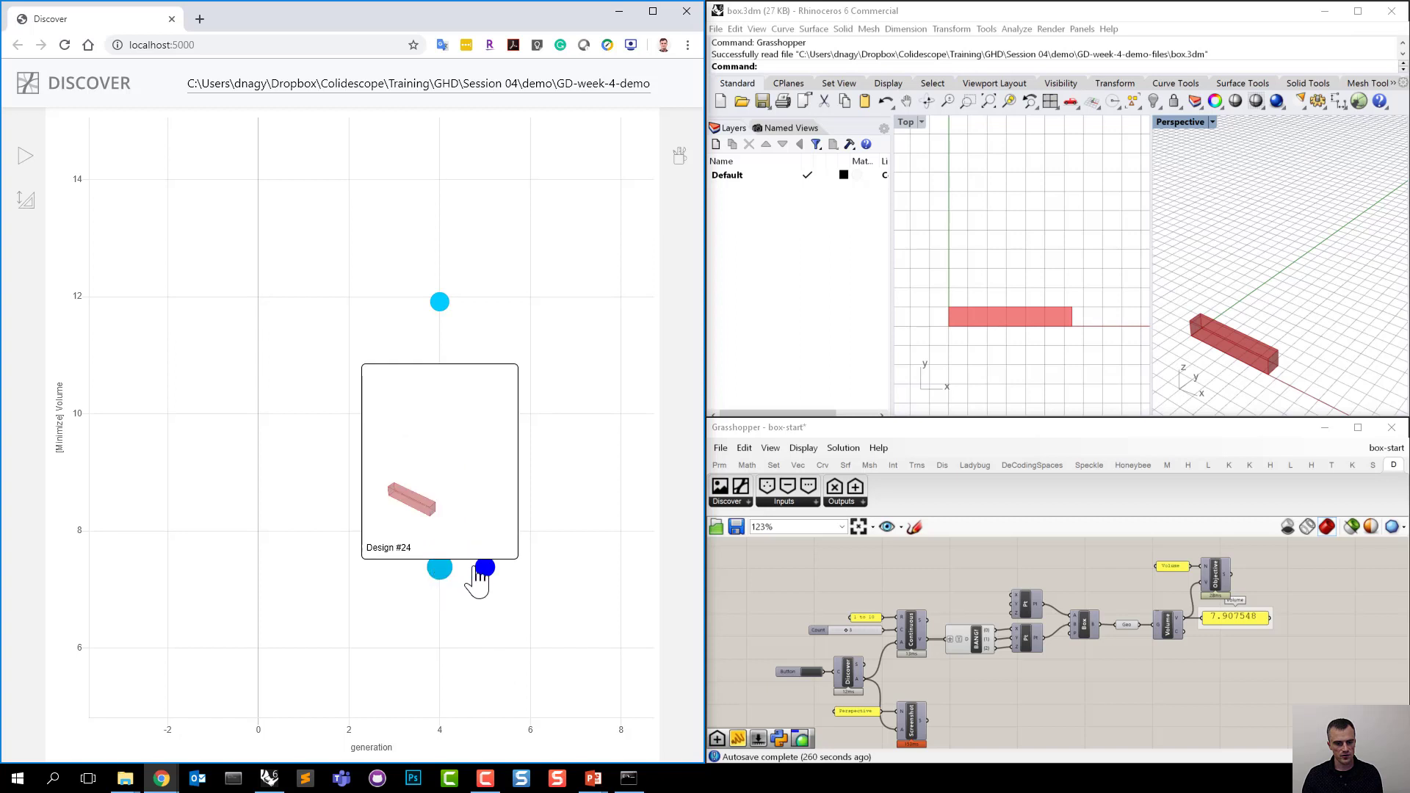
mouse_move(439, 532)
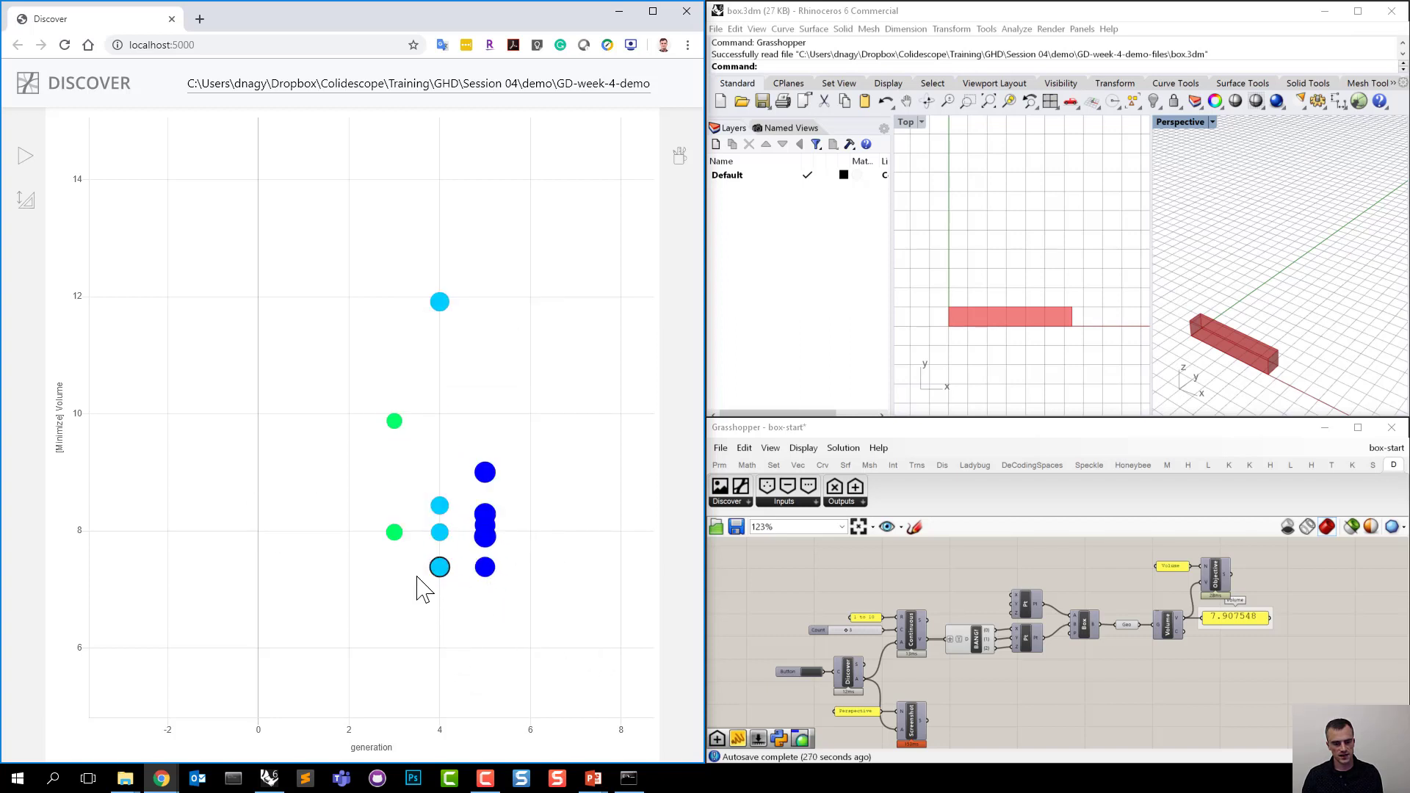
mouse_move(446, 562)
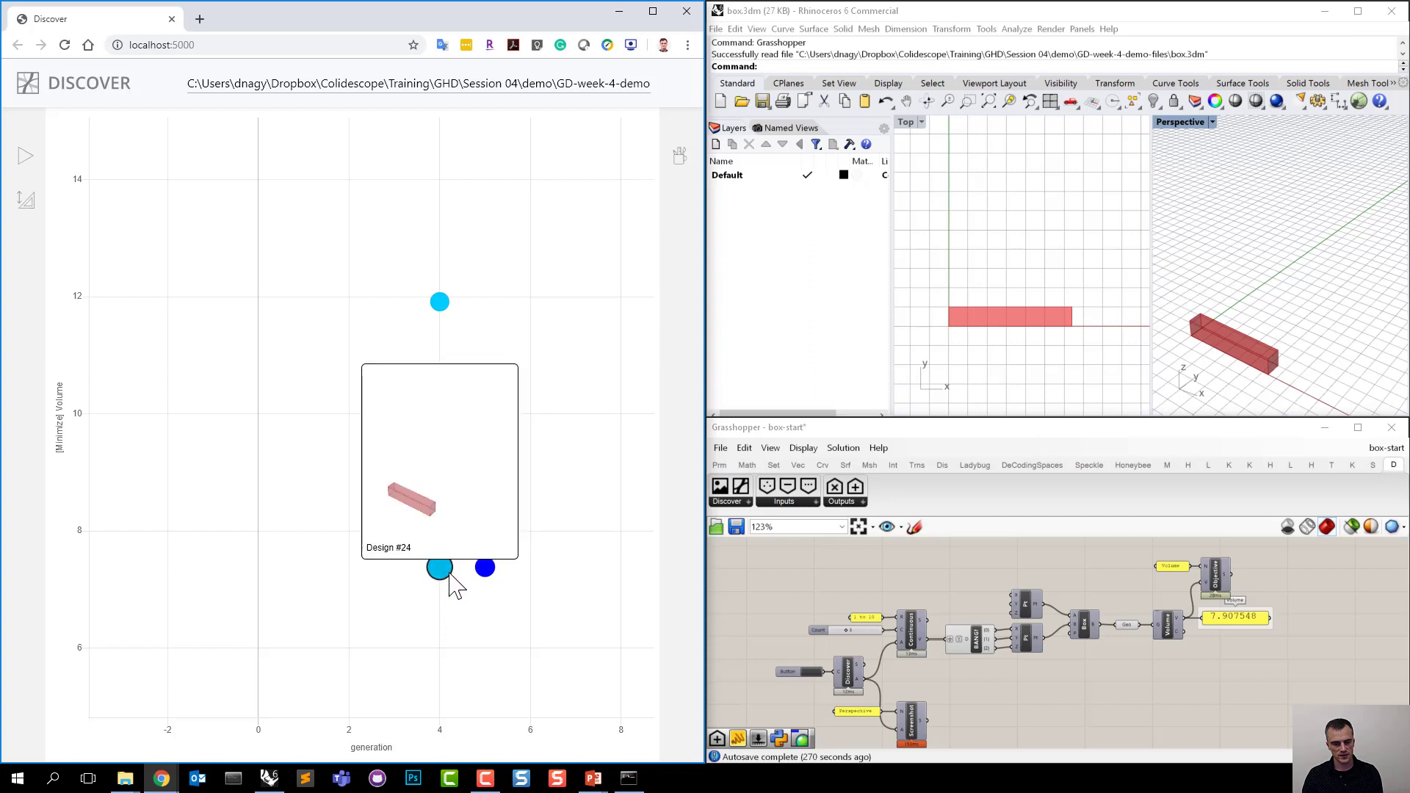
Add Design #4, the lowest-volume design of generation 0, to the selected designs and load it into the model.
left_click(677, 175)
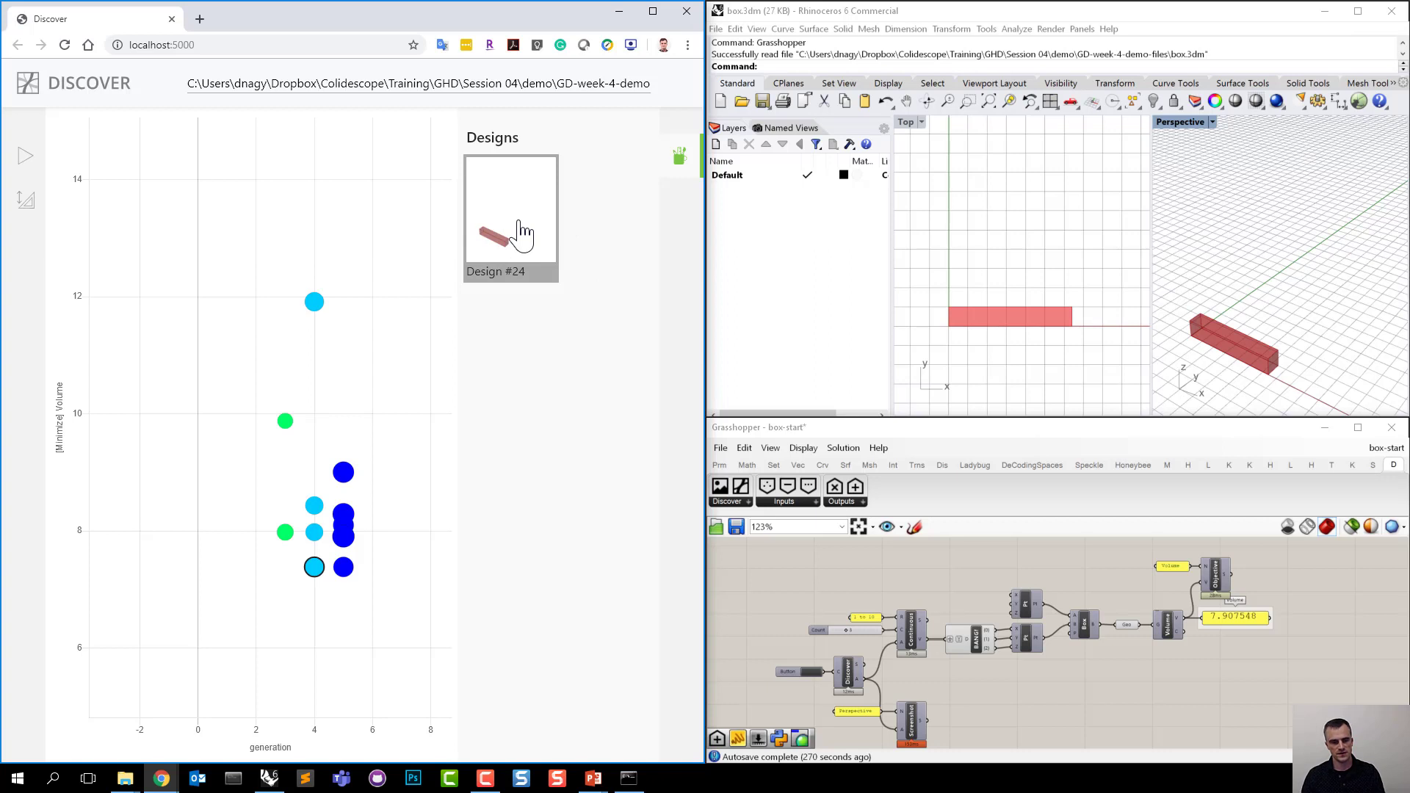
scroll(375, 596, "down", 5)
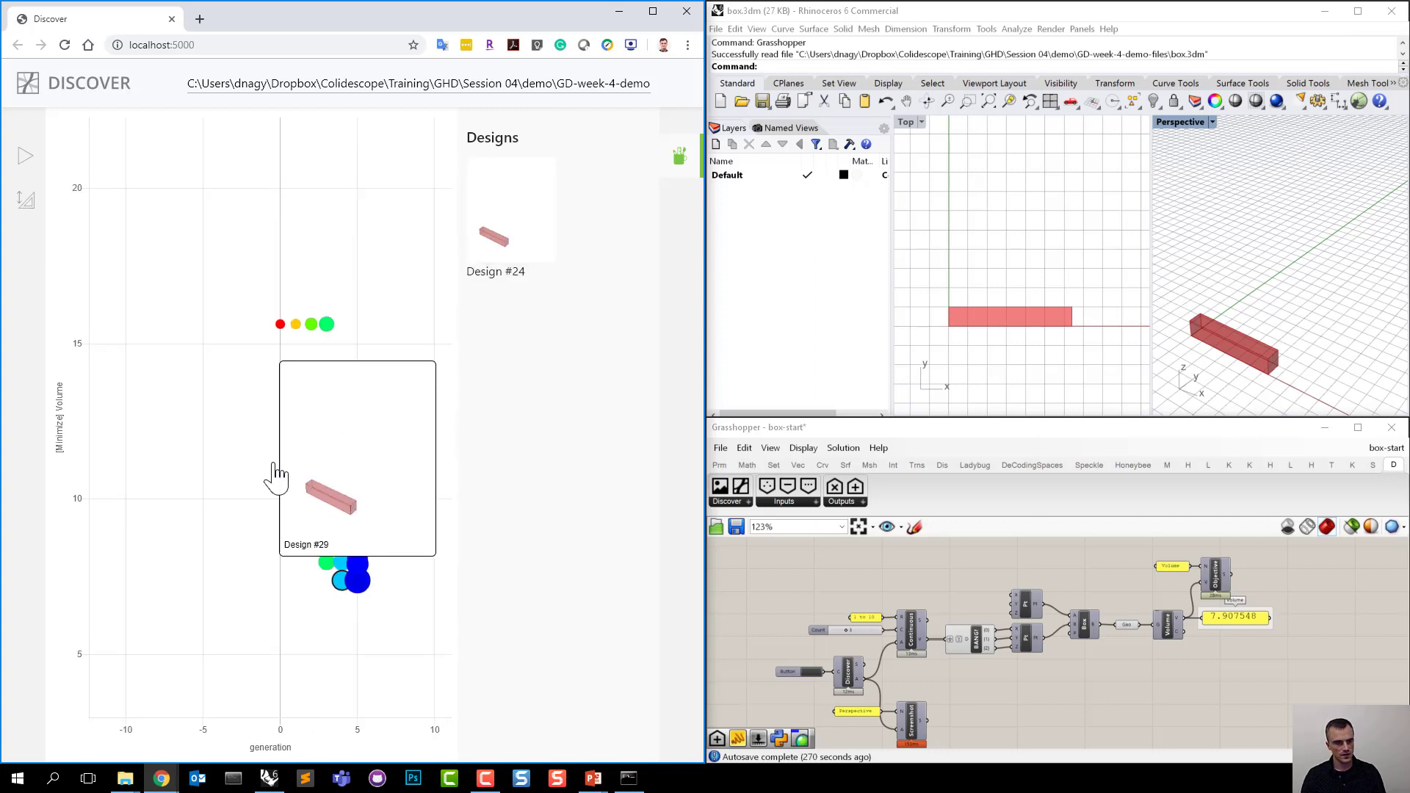
left_click_drag(201, 318, 290, 465)
scroll(293, 463, "down", 3)
scroll(369, 440, "up", 2)
left_click_drag(386, 322, 344, 496)
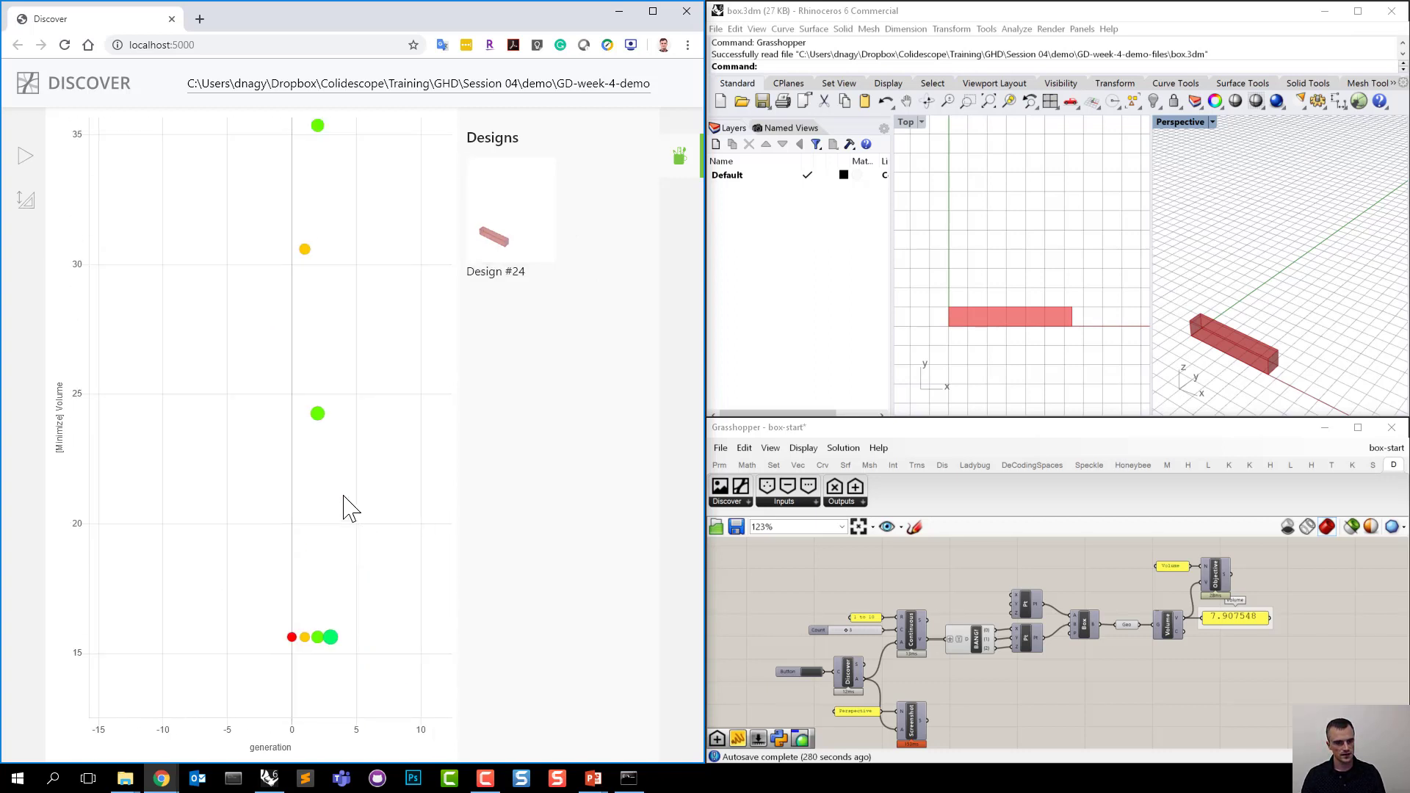
left_click(291, 636)
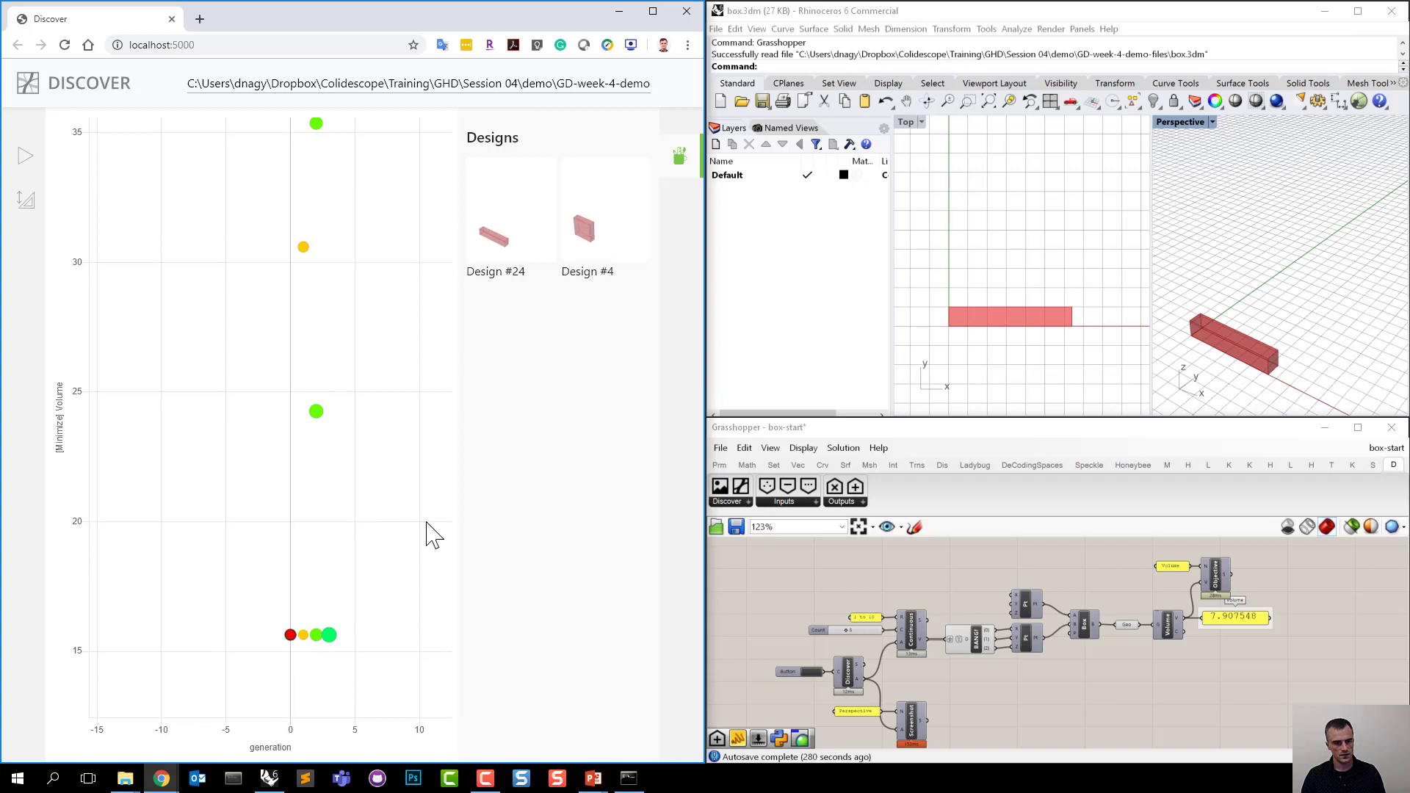
left_click(594, 250)
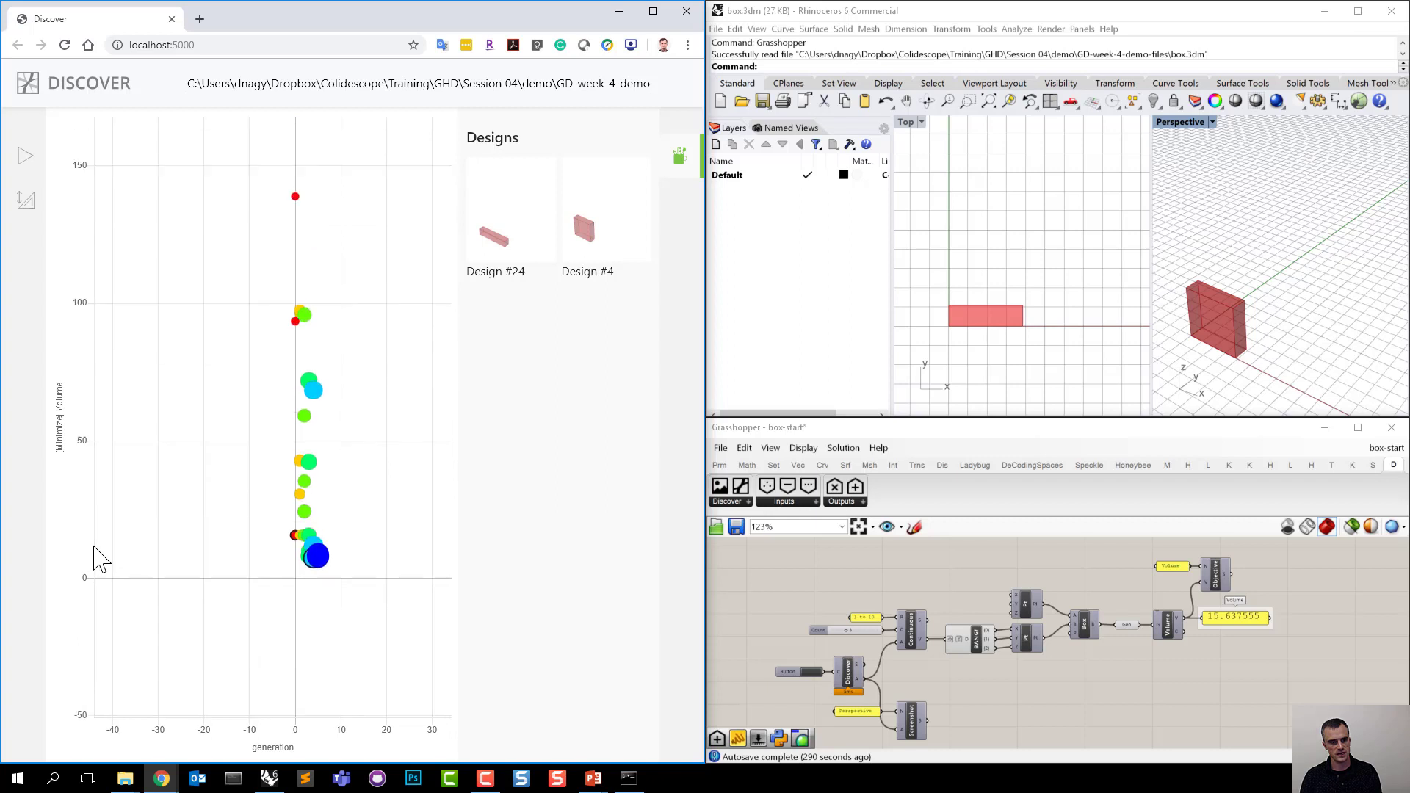
Add Design #1 from generation 0 to the selected designs and load it into the model, comparing it with Design #24.
left_click(296, 247)
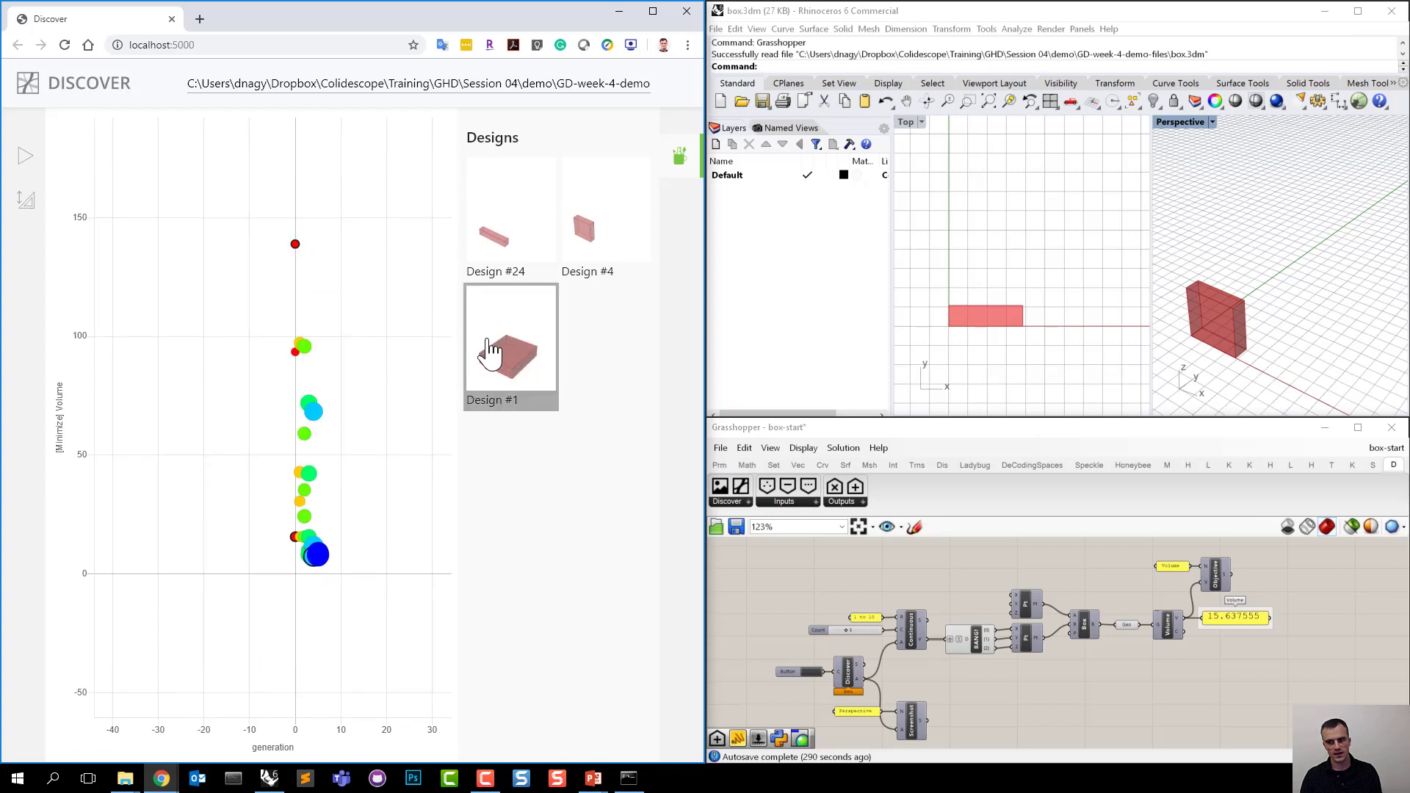
left_click(487, 336)
left_click(491, 245)
left_click(520, 382)
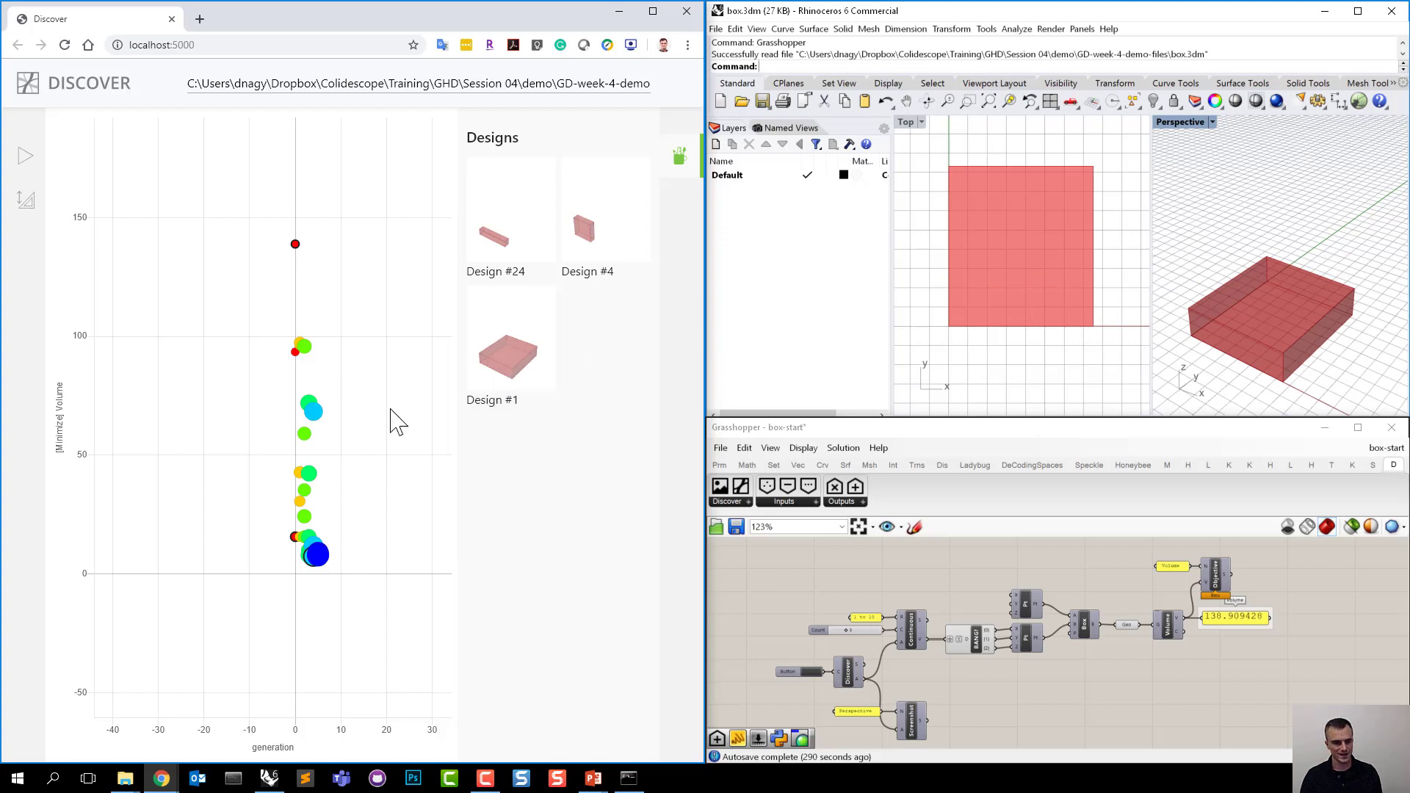
Close the selected designs list, open the Explore settings and review the X and Y axis options.
scroll(312, 582, "up", 2)
scroll(277, 729, "up", 5)
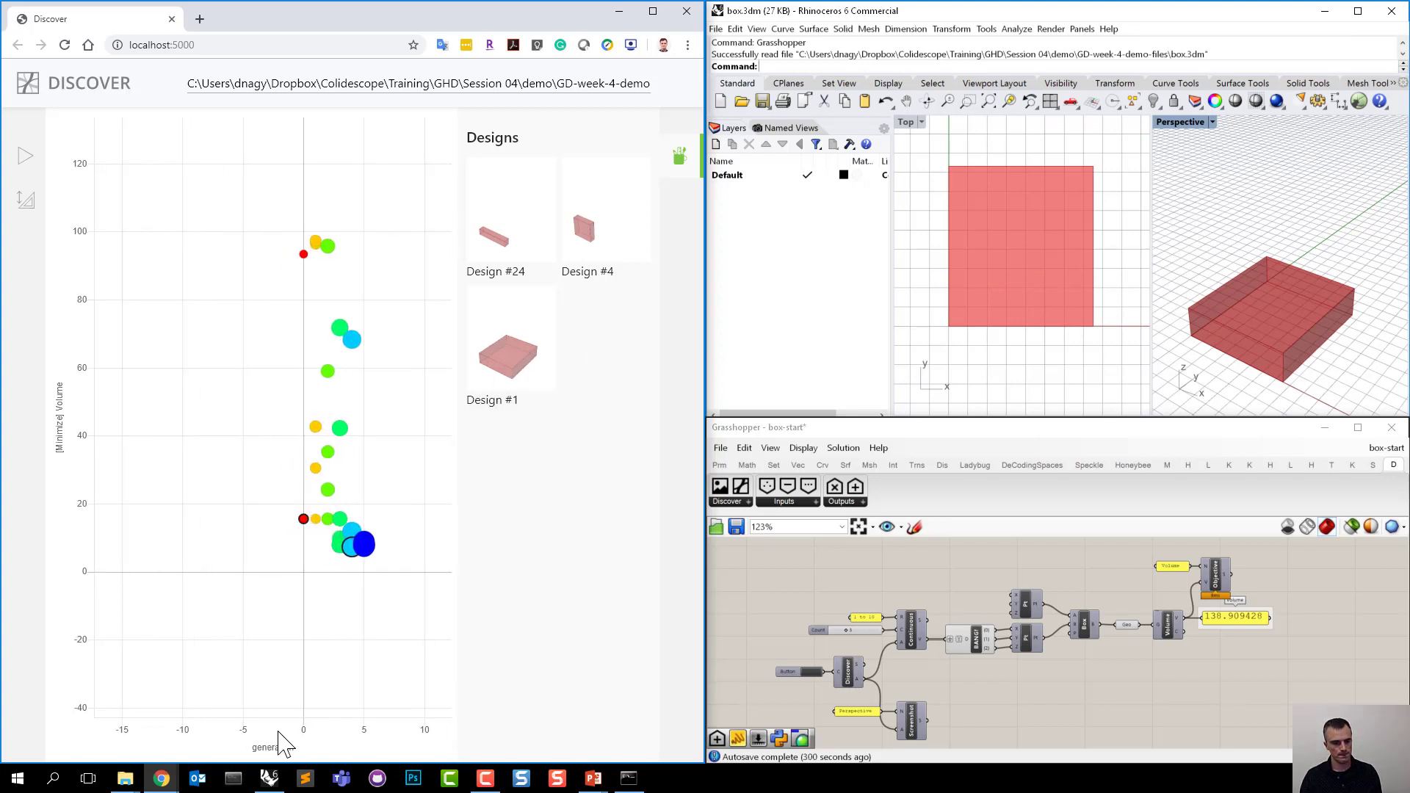
left_click(679, 155)
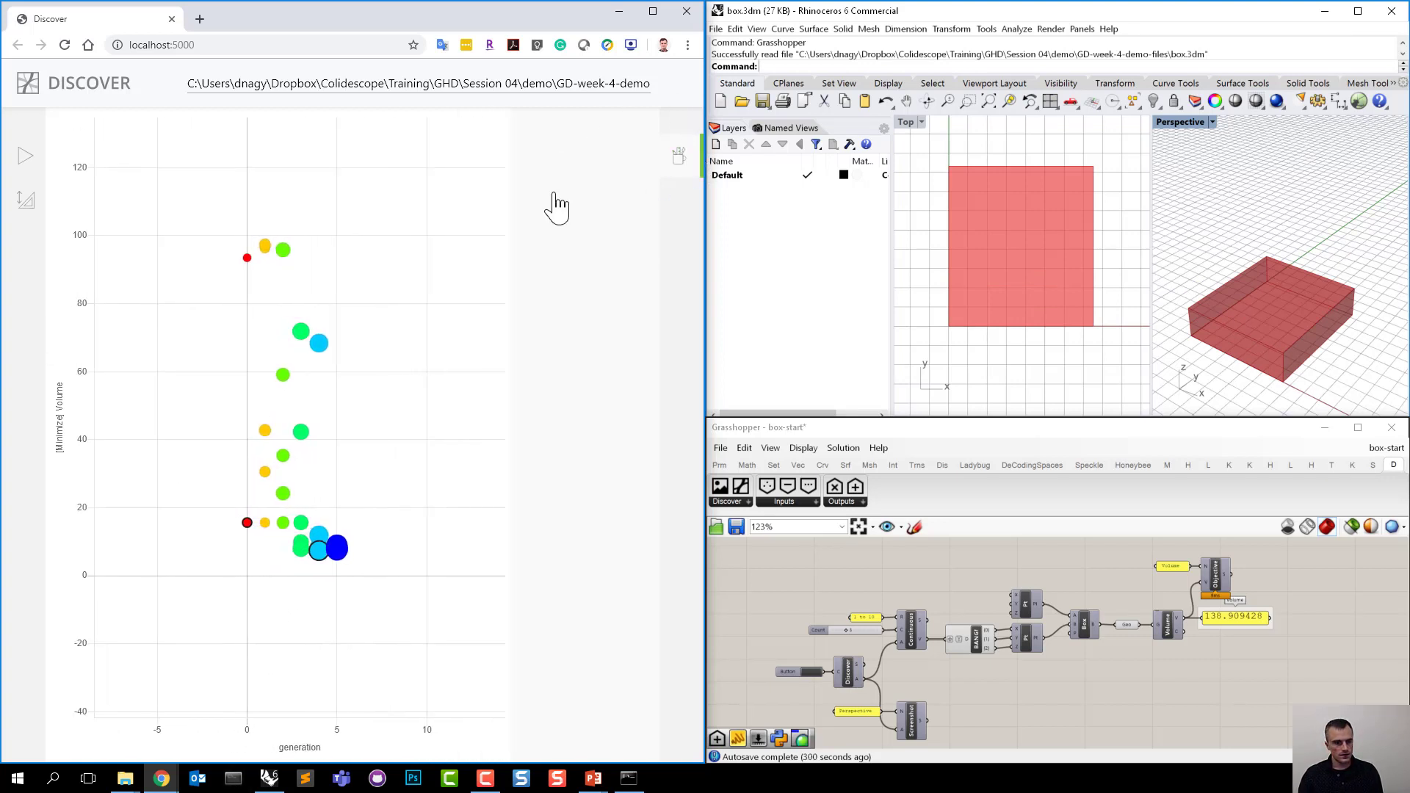
left_click(23, 198)
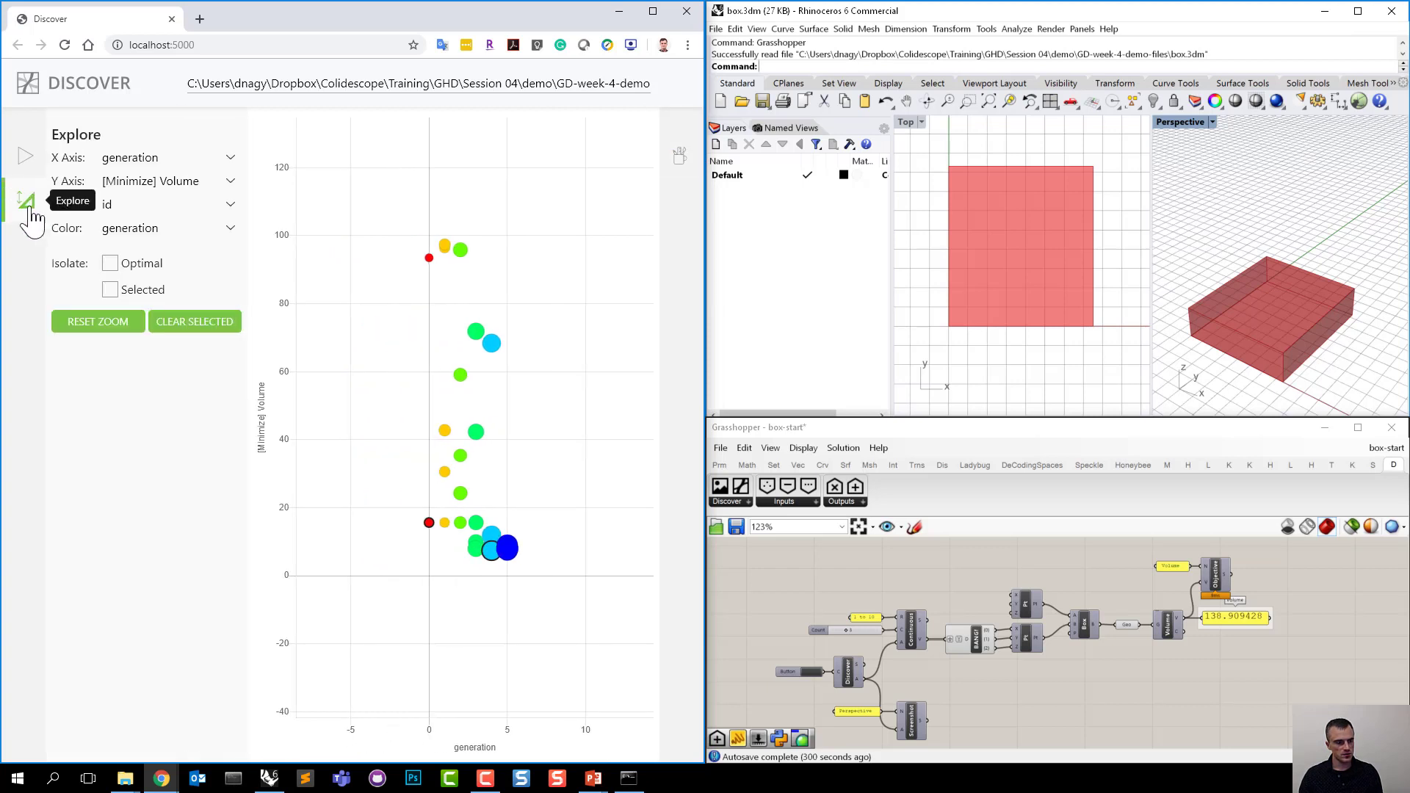
left_click(169, 162)
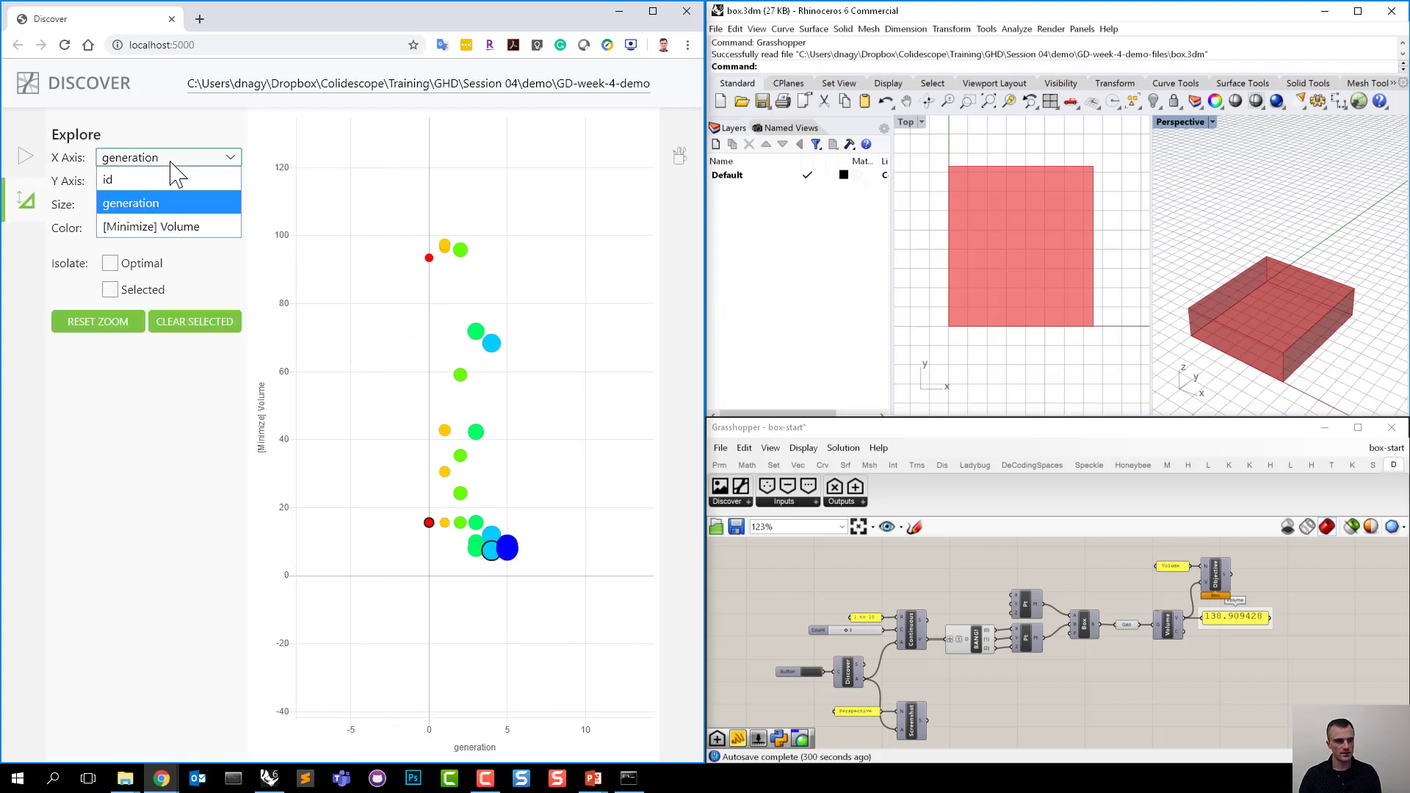
left_click(176, 193)
left_click(176, 192)
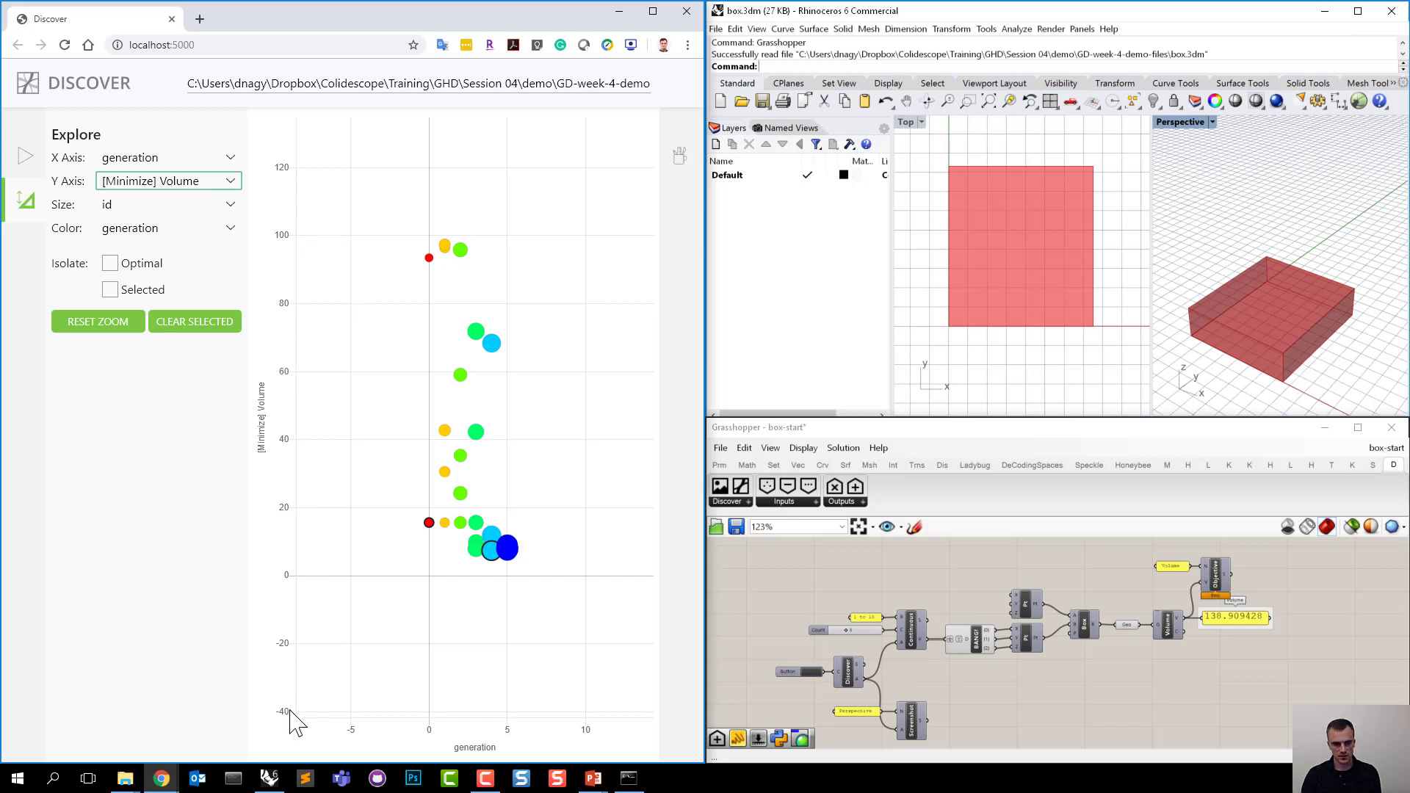
Plot id on the X axis and reset the chart zoom to fit all designs.
scroll(482, 570, "up", 3)
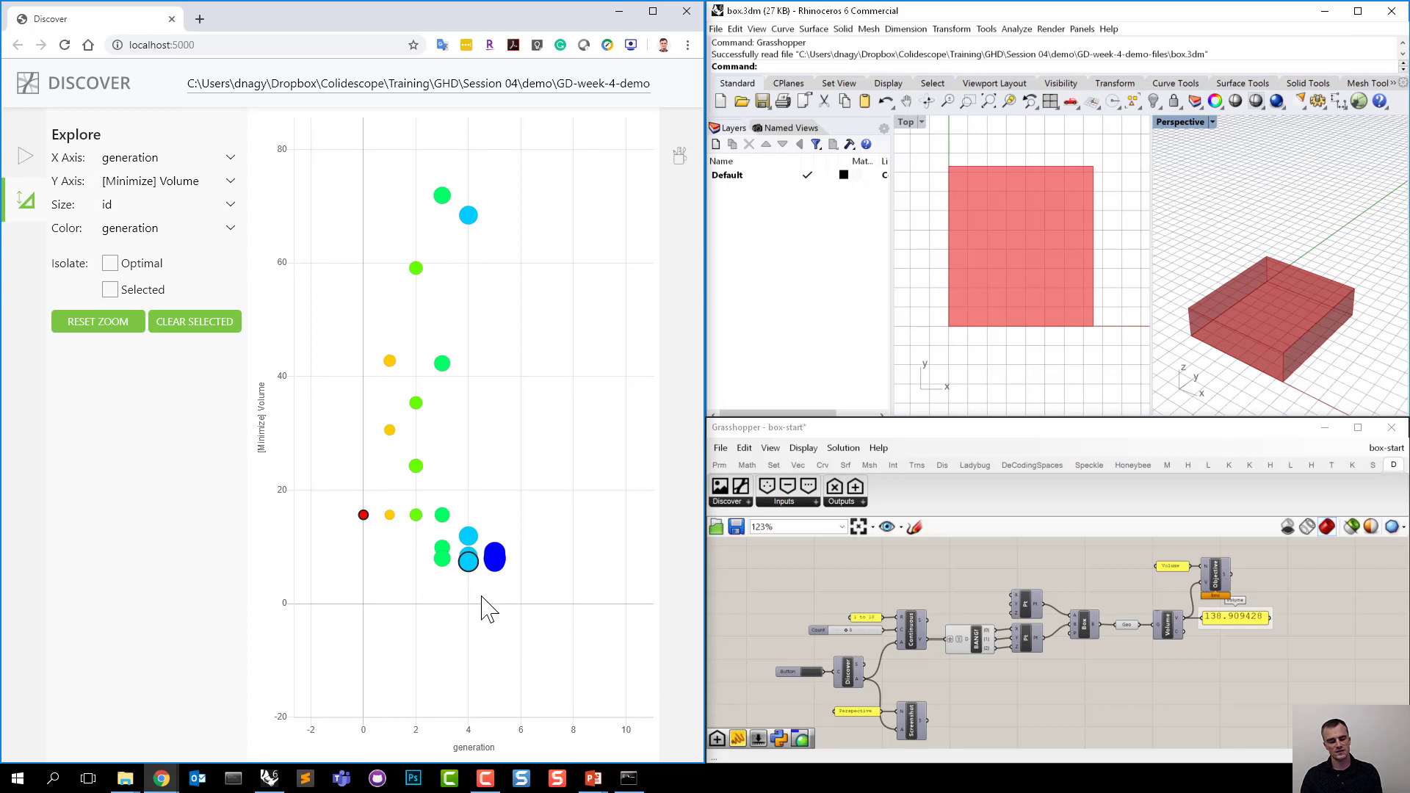
left_click_drag(474, 619, 489, 665)
scroll(467, 649, "down", 1)
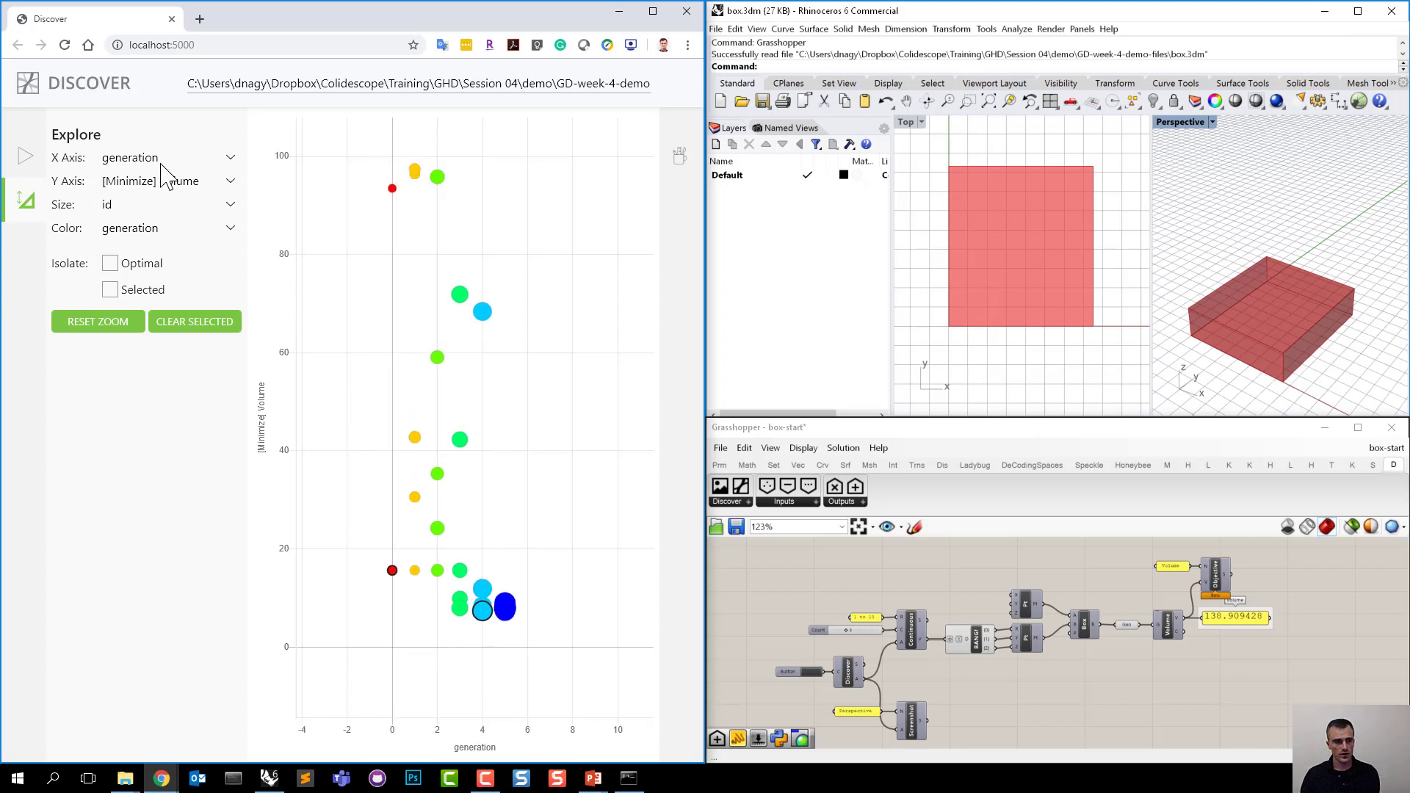
left_click(209, 158)
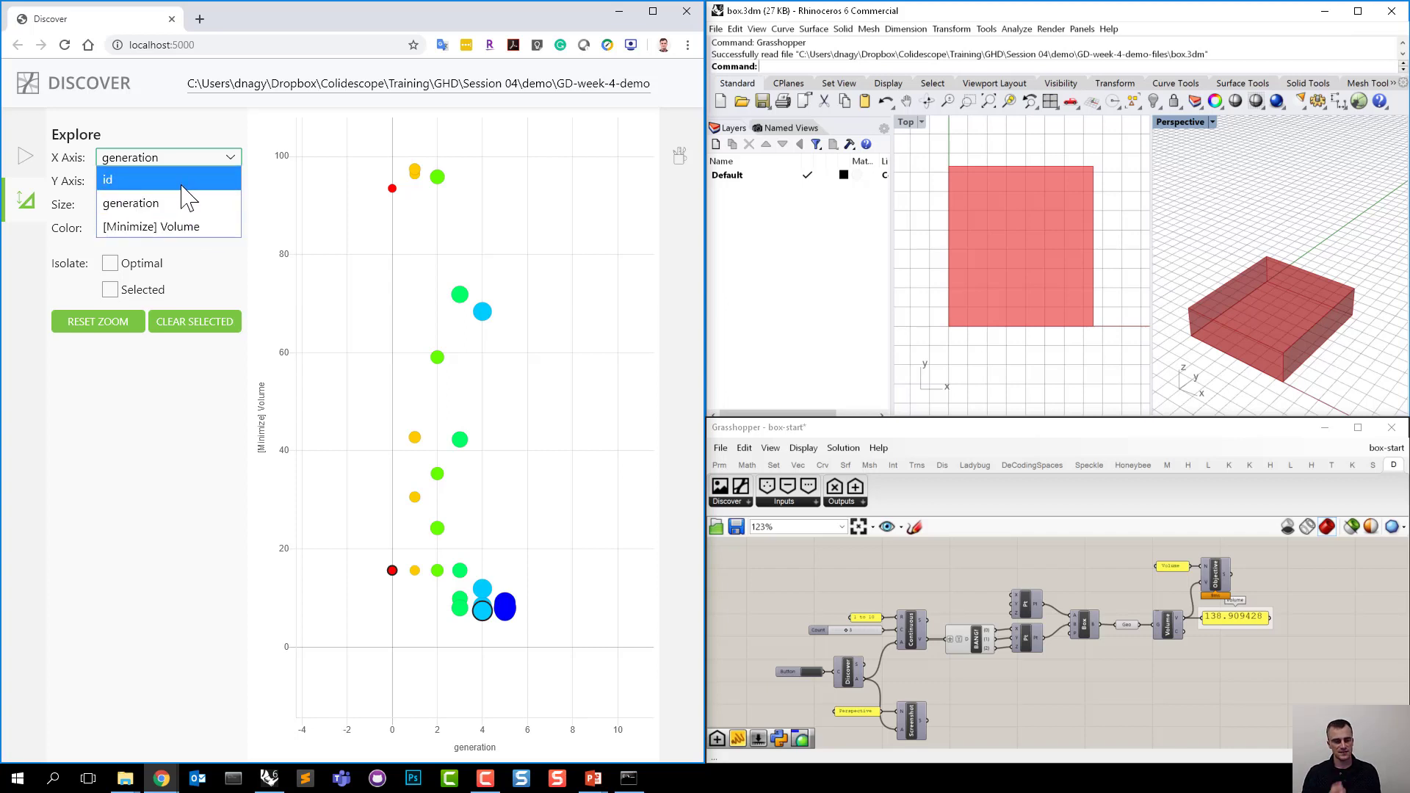
left_click(181, 186)
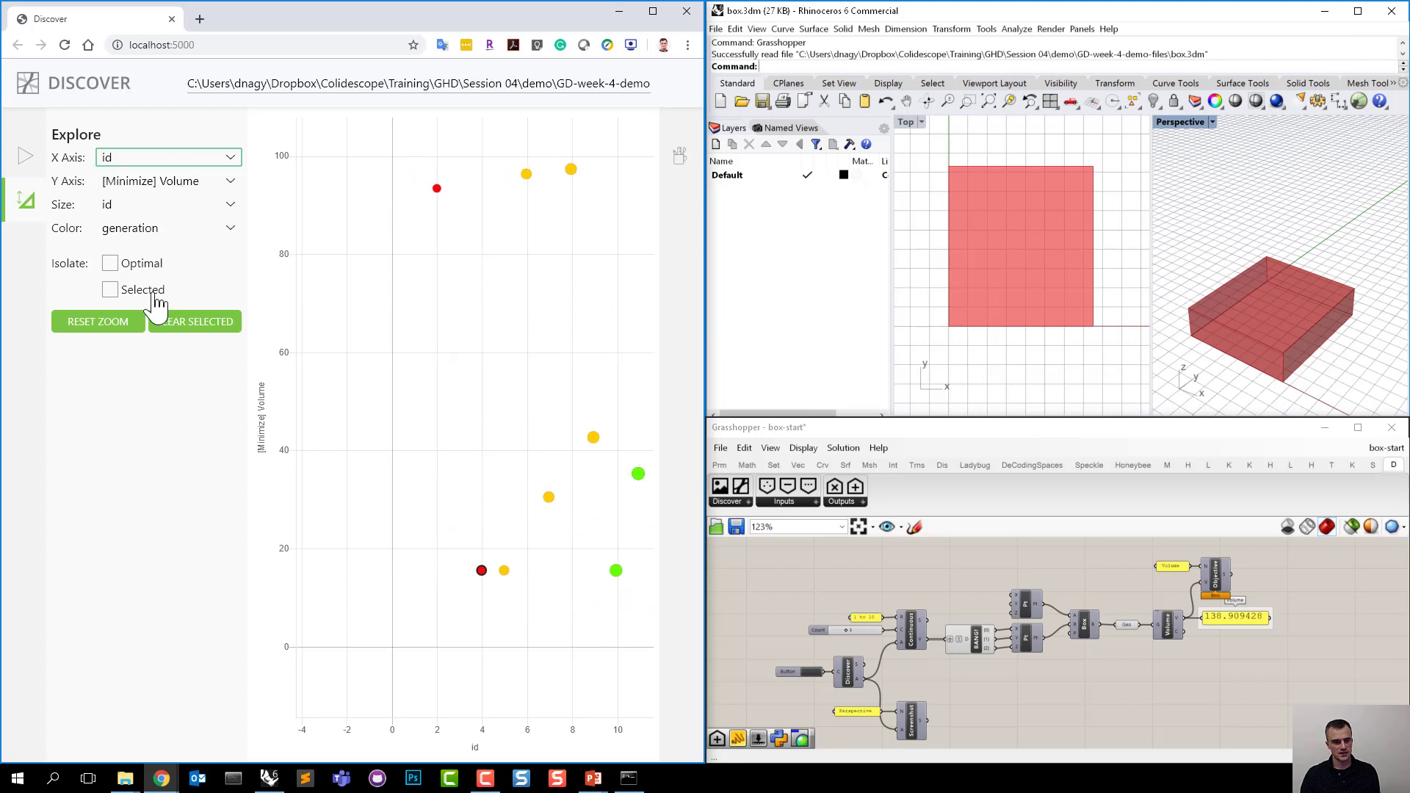
left_click(121, 321)
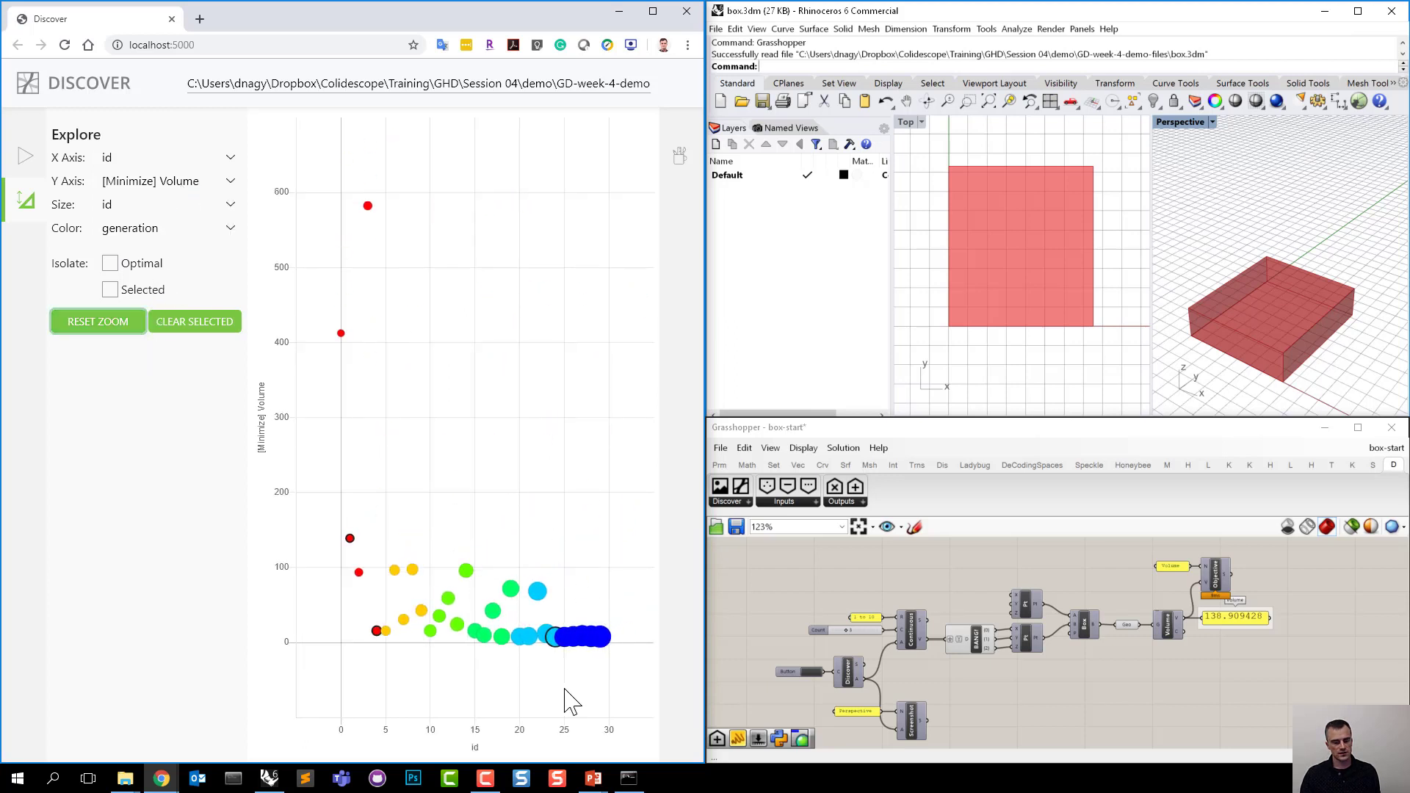
scroll(285, 642, "up", 5)
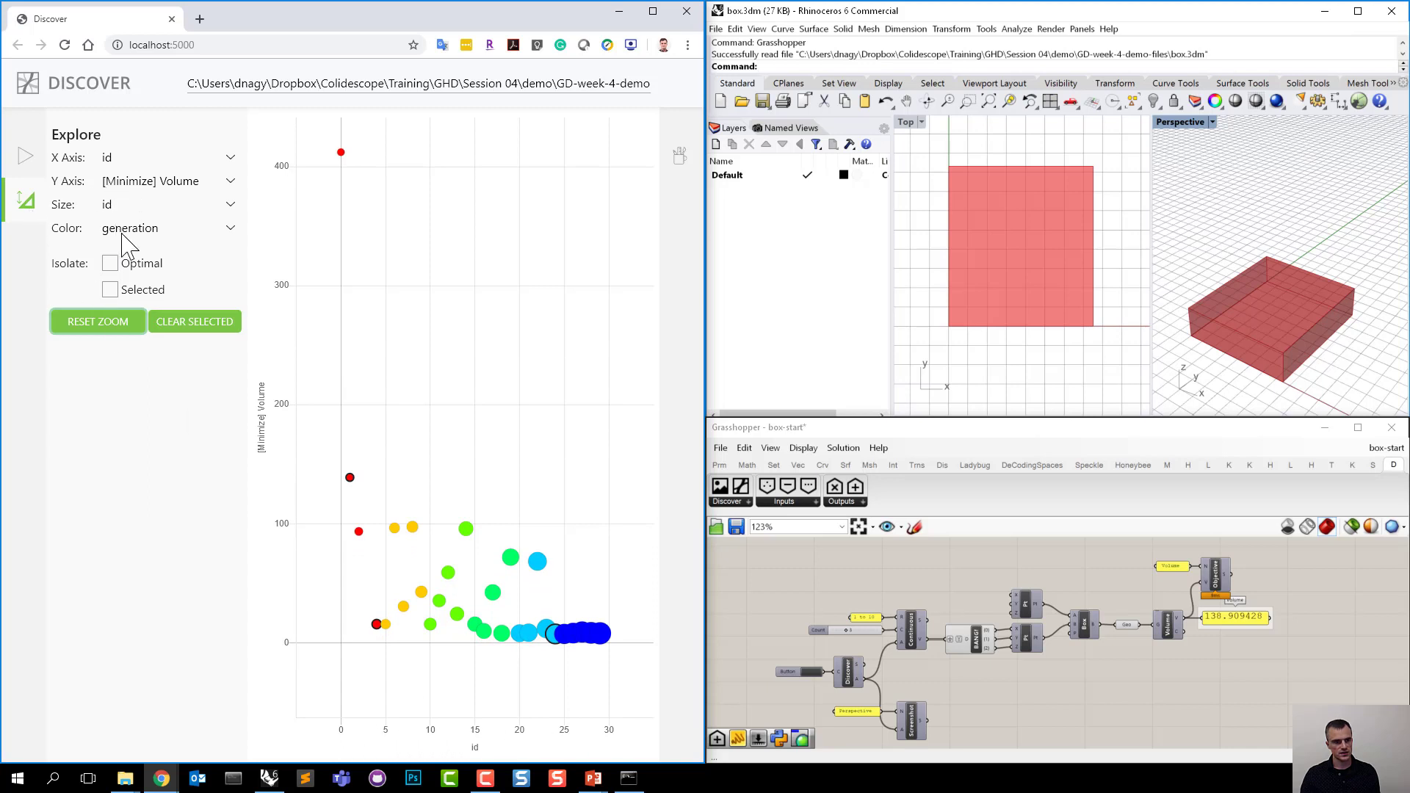
left_click(114, 322)
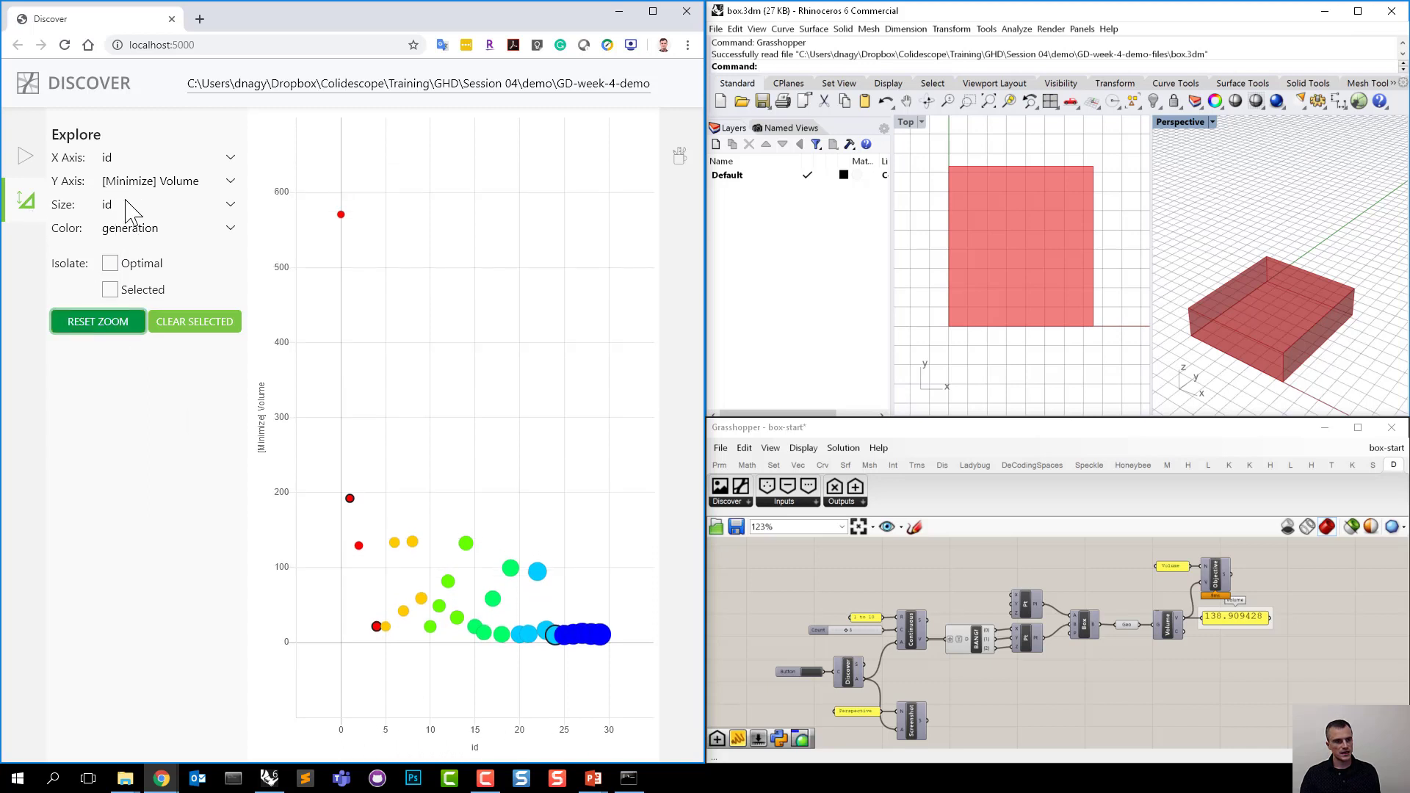
Set the X axis to generation, try [Minimize] Volume there, and return it to generation.
left_click(131, 162)
left_click(140, 201)
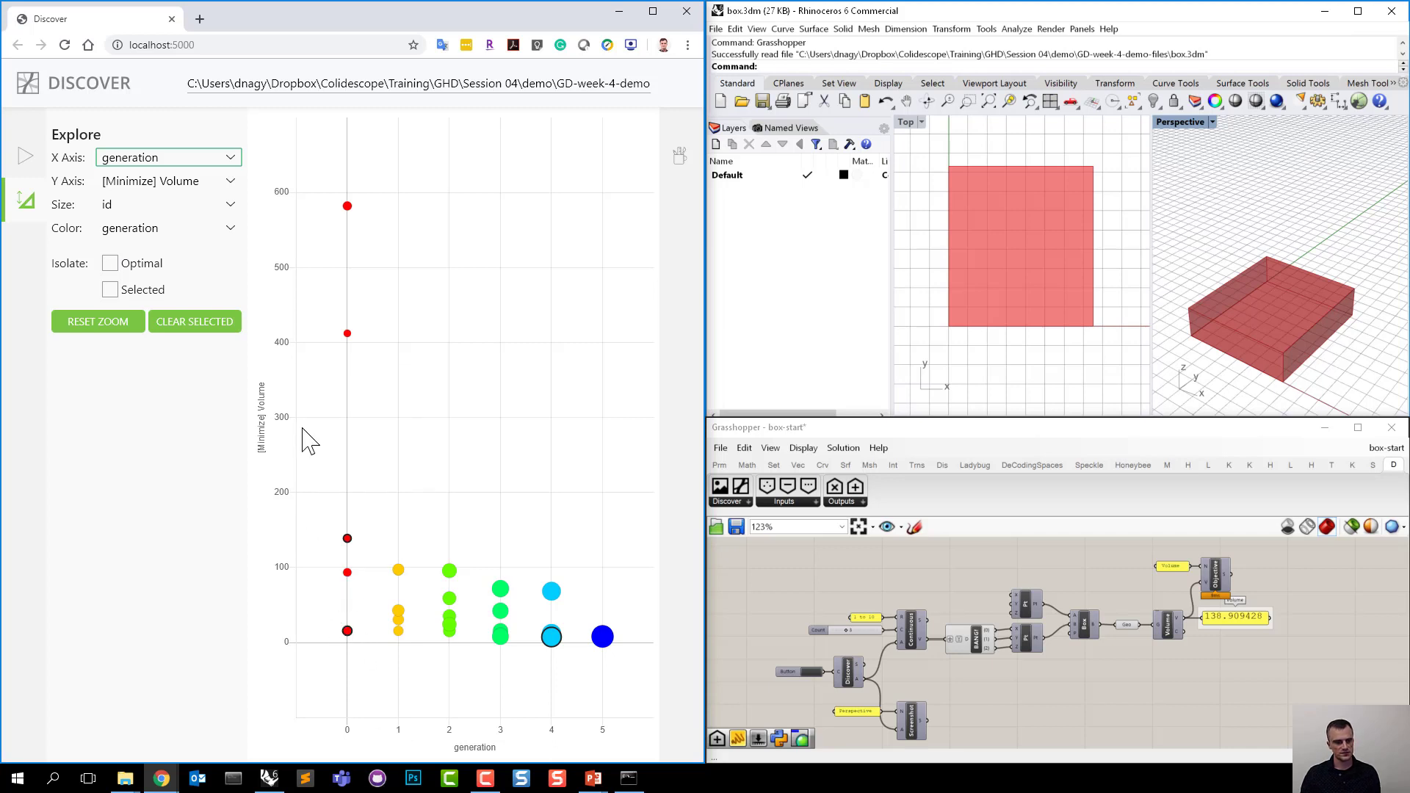
left_click(158, 157)
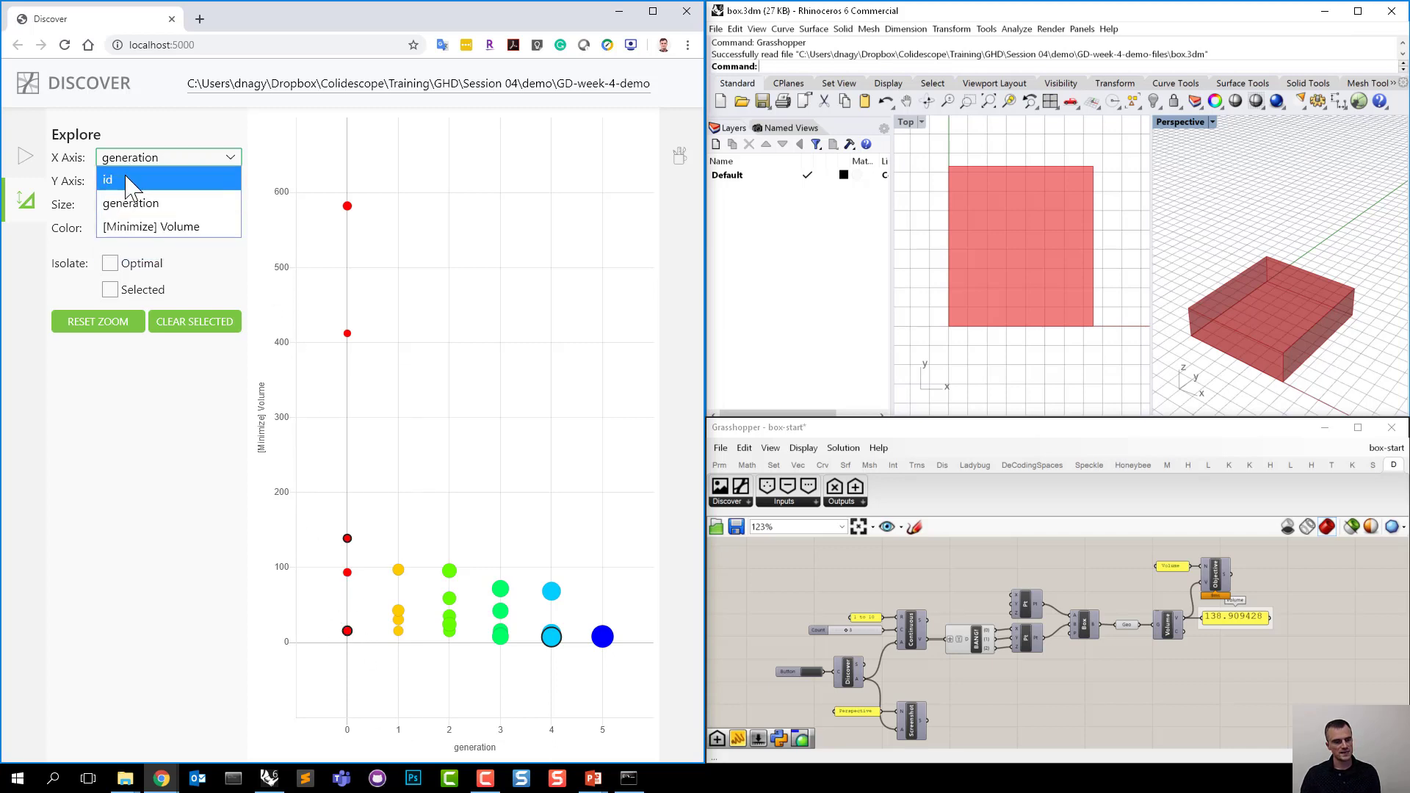
left_click(155, 228)
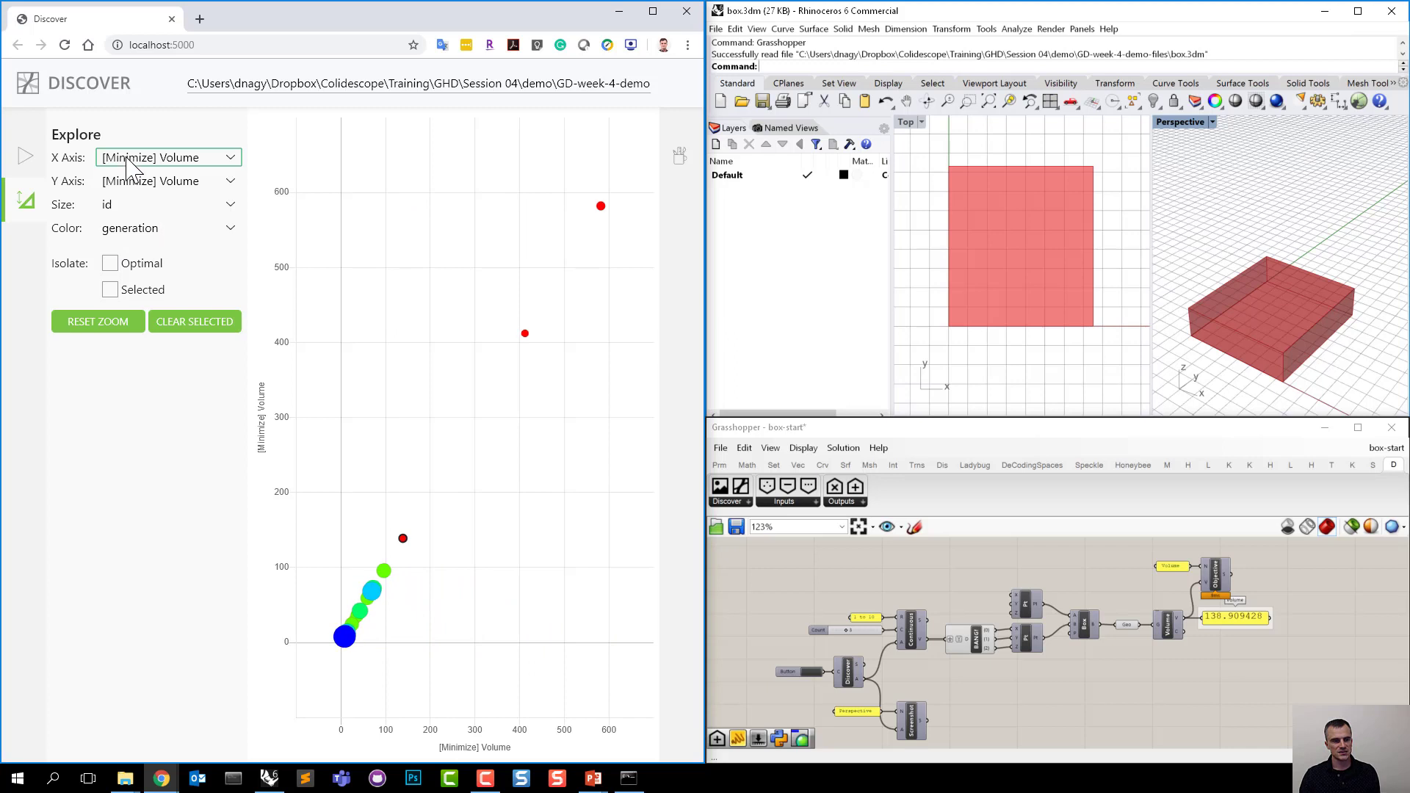
left_click(147, 159)
left_click(146, 202)
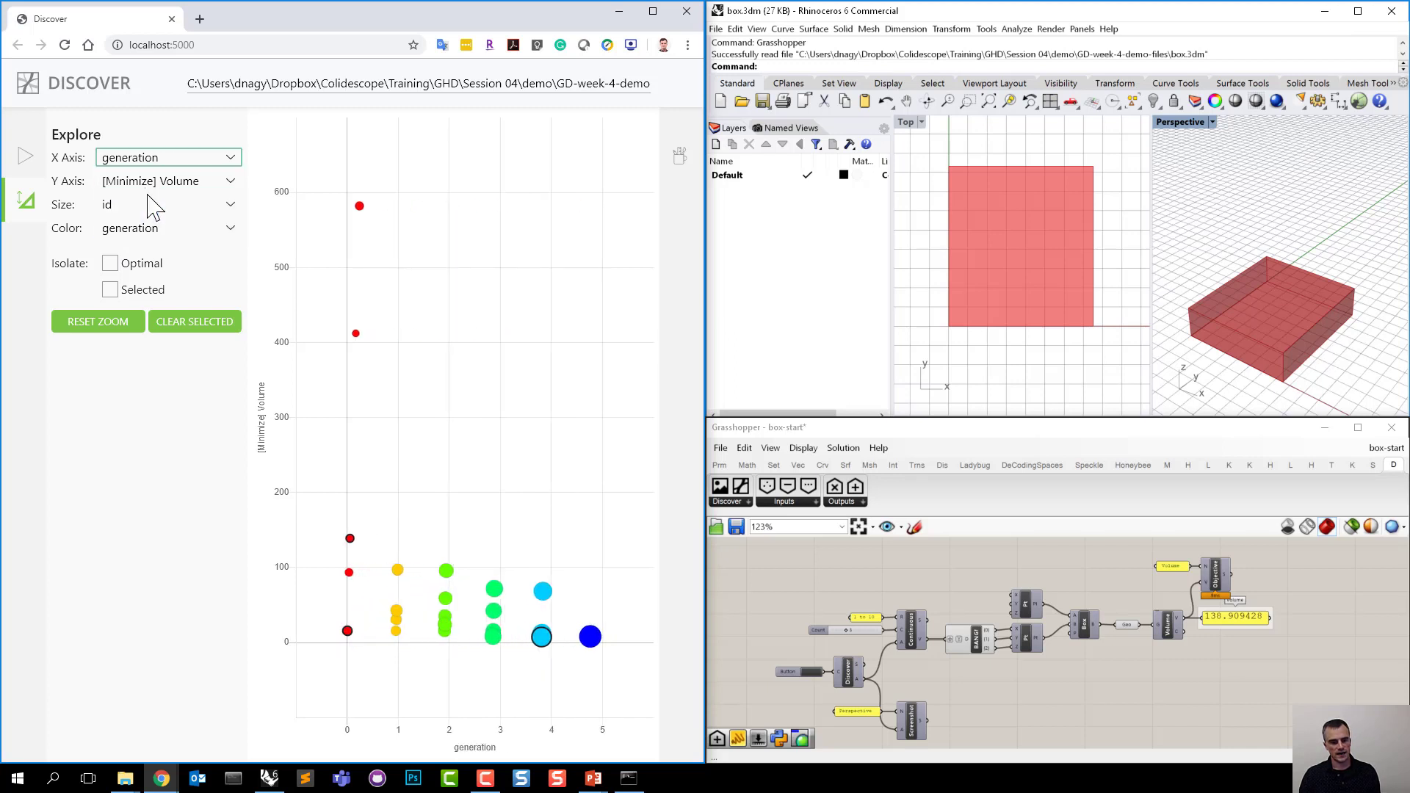
left_click(169, 157)
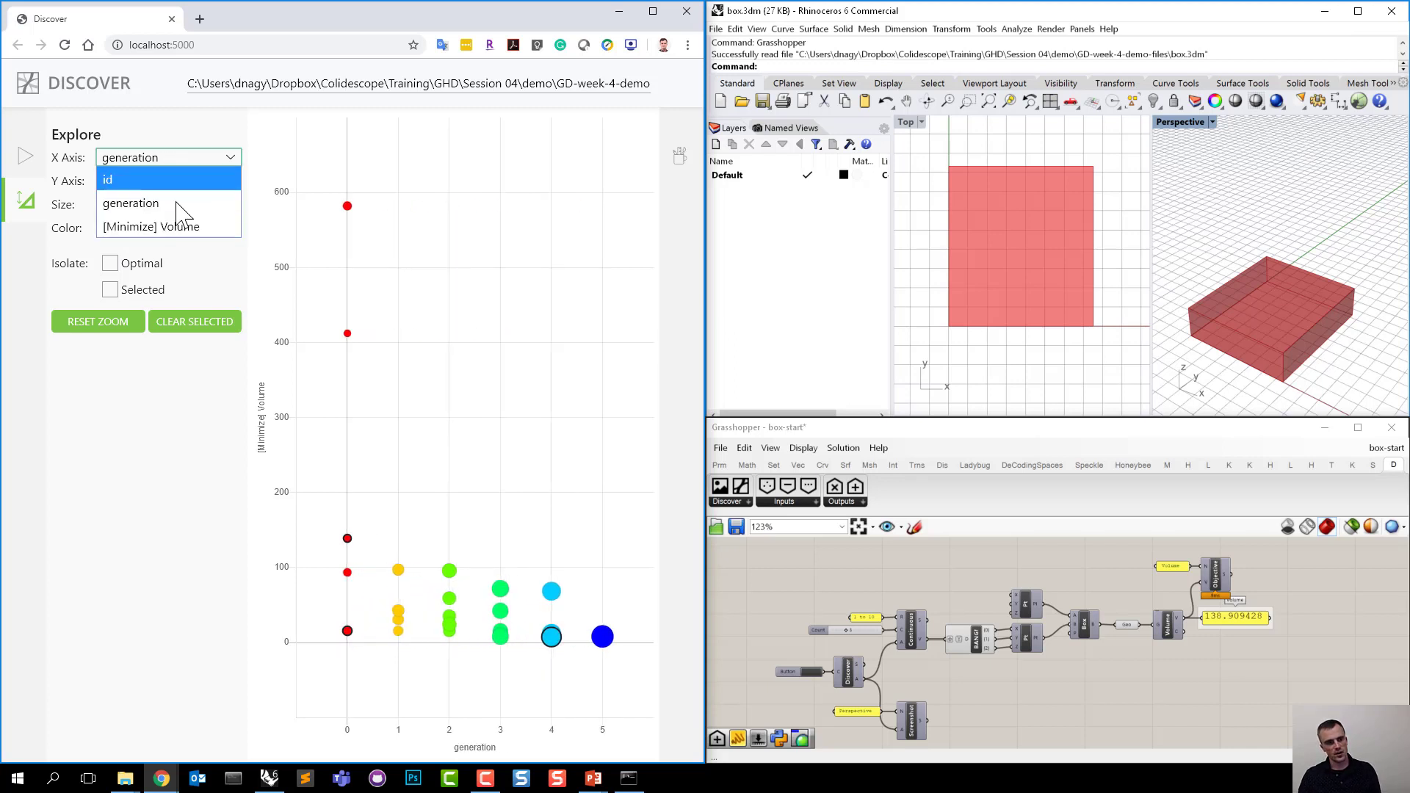
left_click(172, 396)
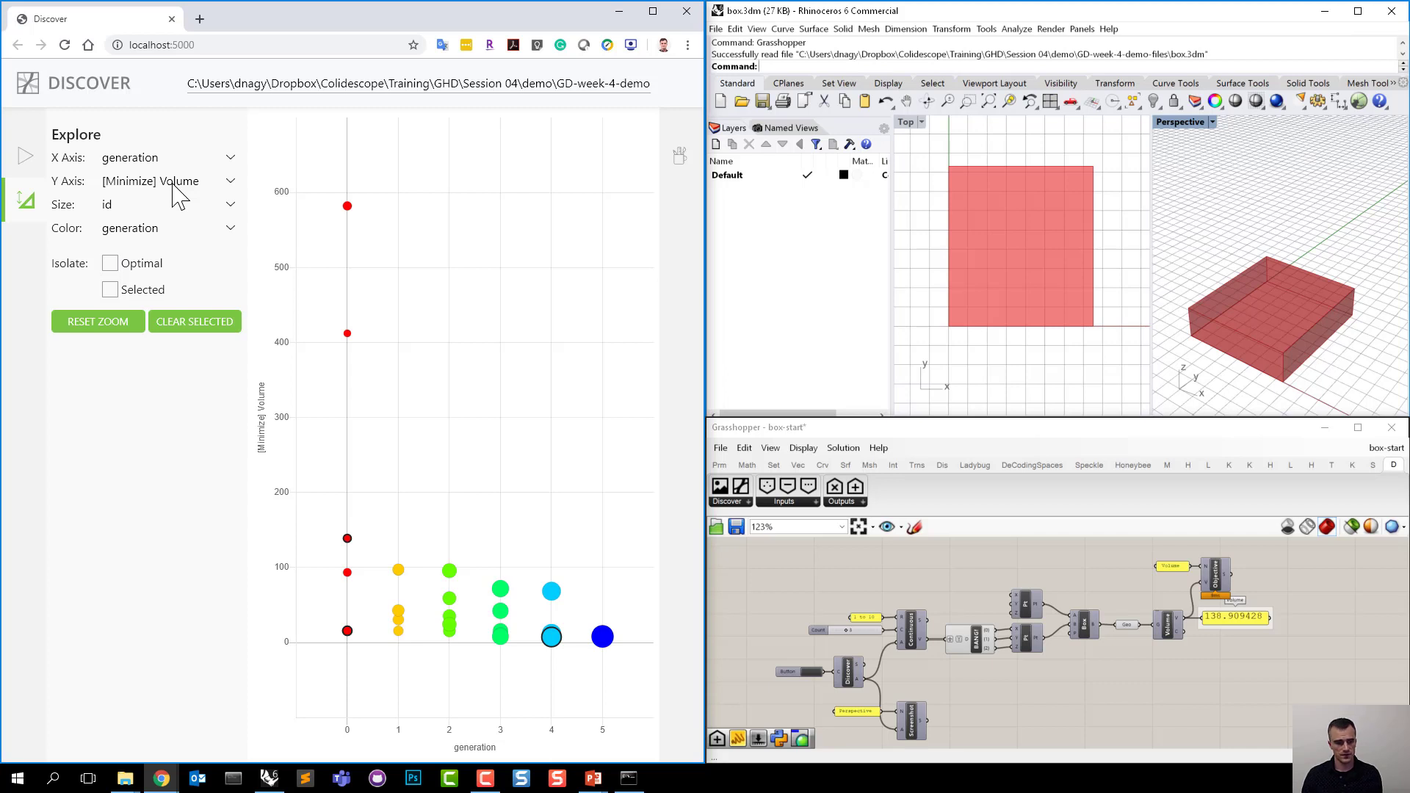
left_click(161, 160)
left_click(158, 182)
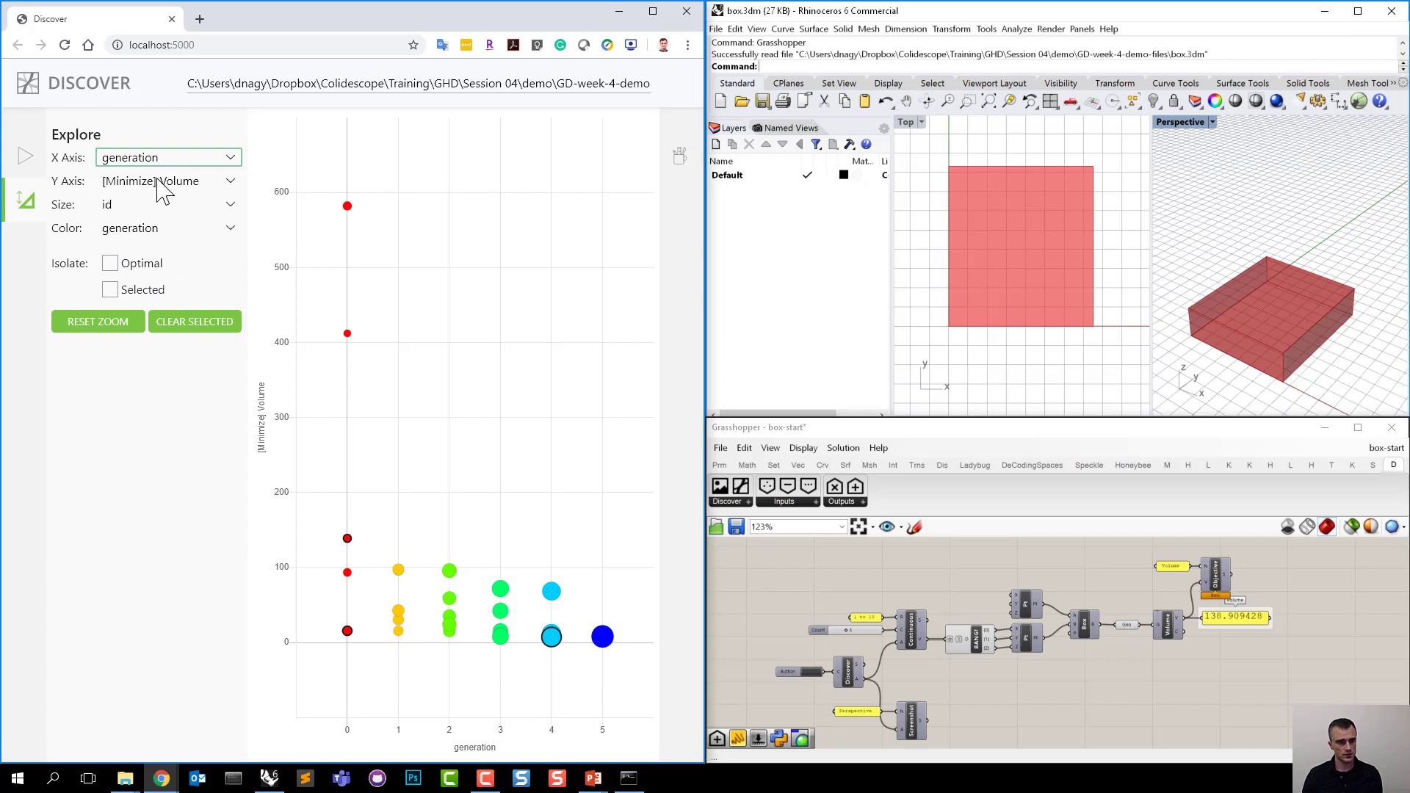
left_click(157, 181)
left_click(157, 182)
left_click(159, 206)
left_click(158, 206)
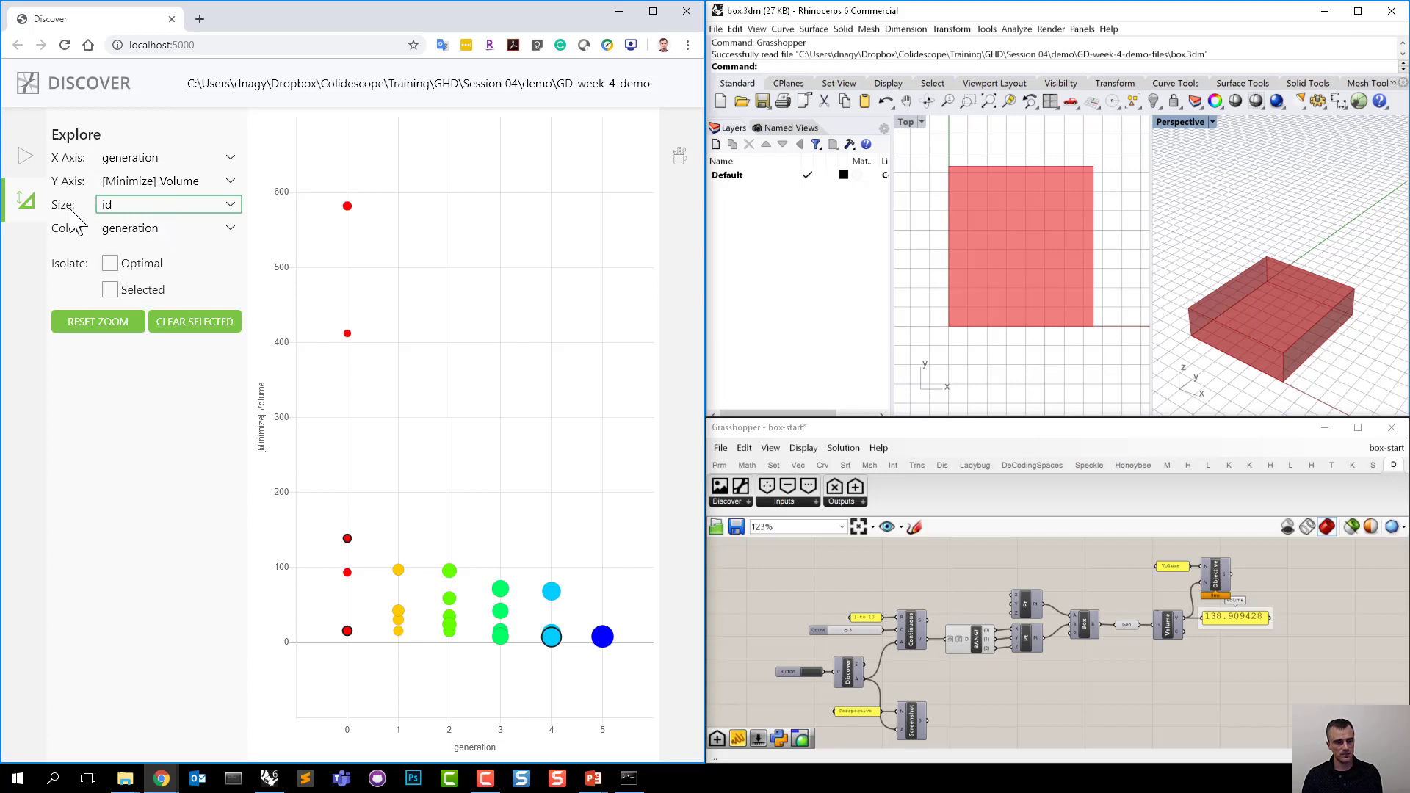
Set both the size and the color of the chart points to None.
left_click(122, 206)
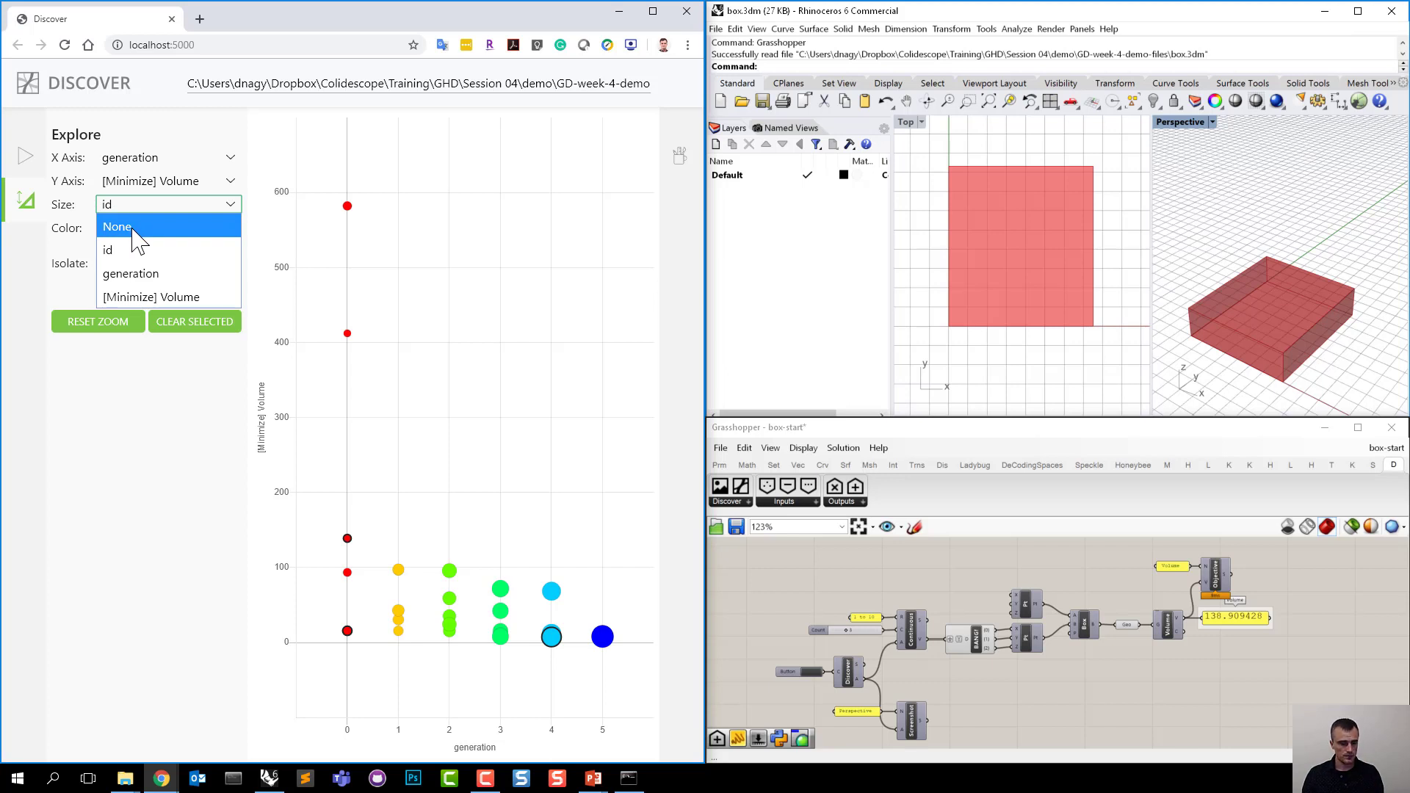
left_click(132, 229)
left_click(169, 228)
left_click(121, 251)
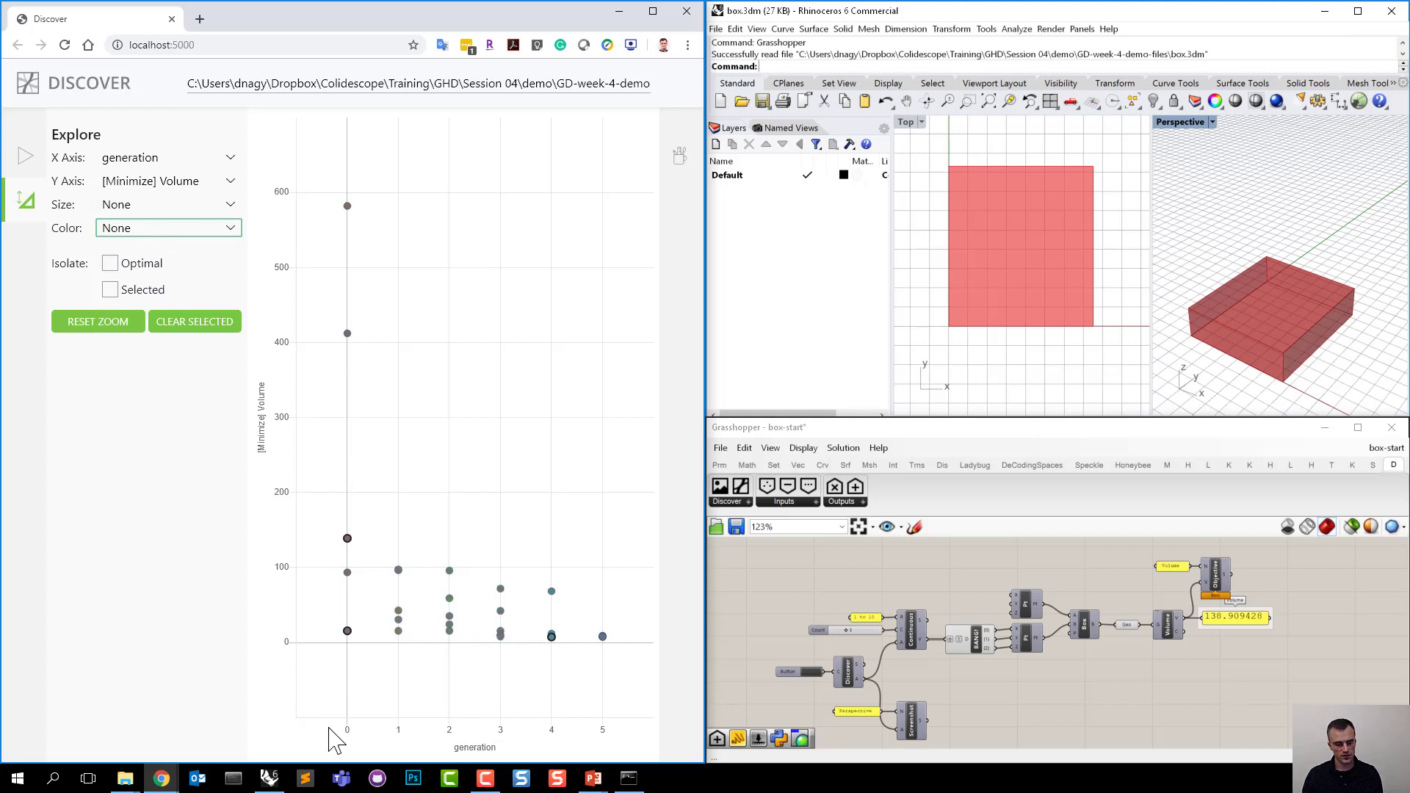
Size the chart points by id and color them by generation.
scroll(342, 734, "up", 1)
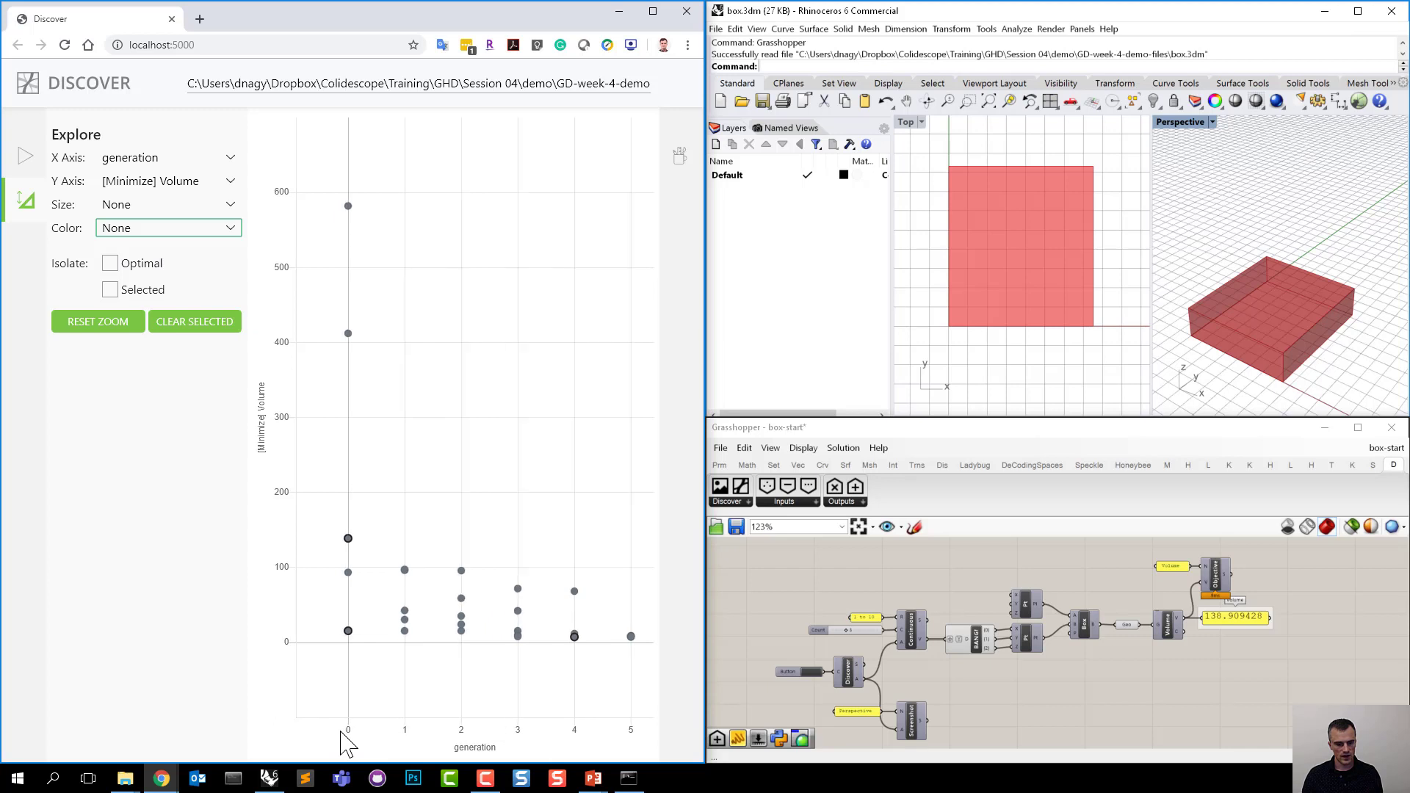
scroll(346, 736, "down", 1)
scroll(350, 737, "up", 1)
left_click_drag(343, 712, 335, 709)
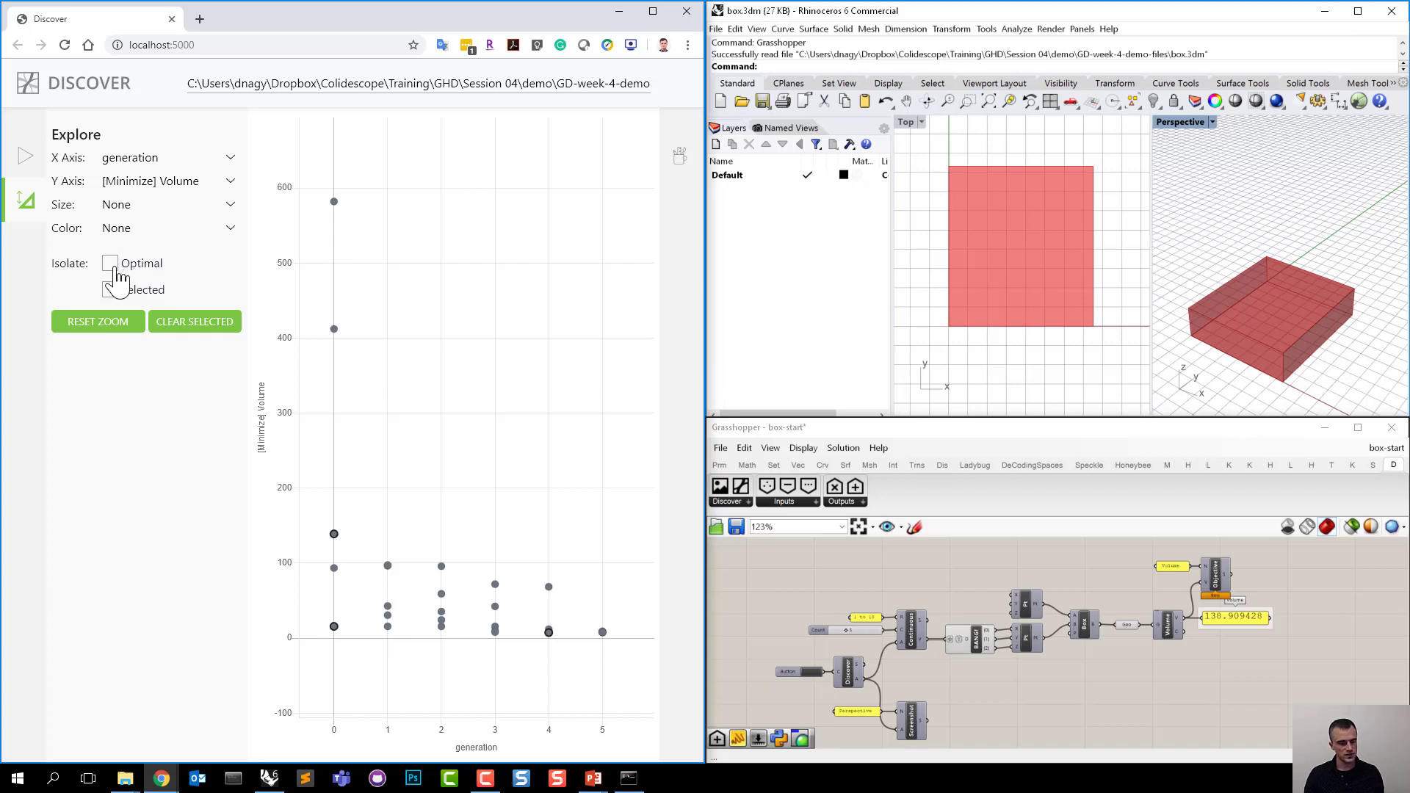
left_click(135, 205)
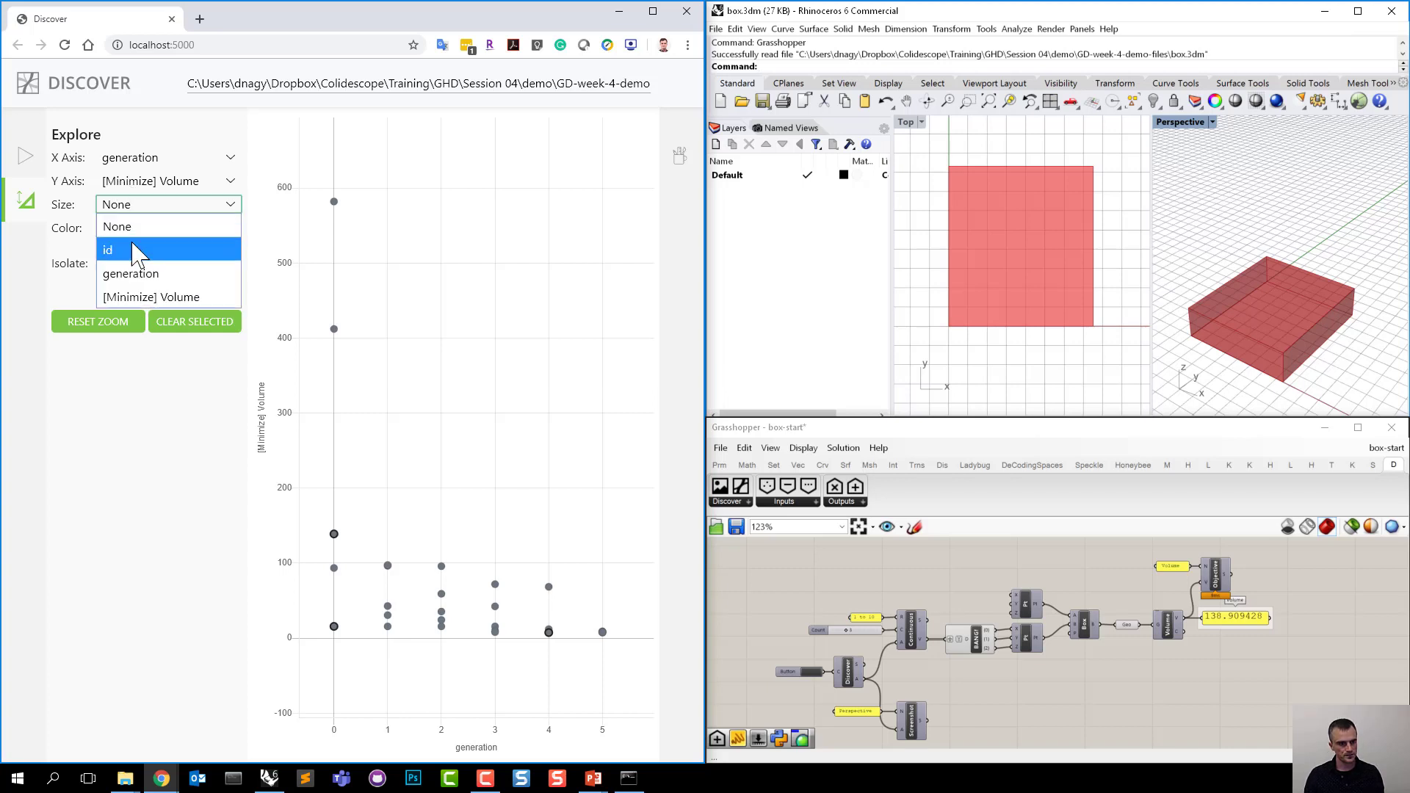
left_click(136, 246)
left_click(129, 227)
left_click(137, 294)
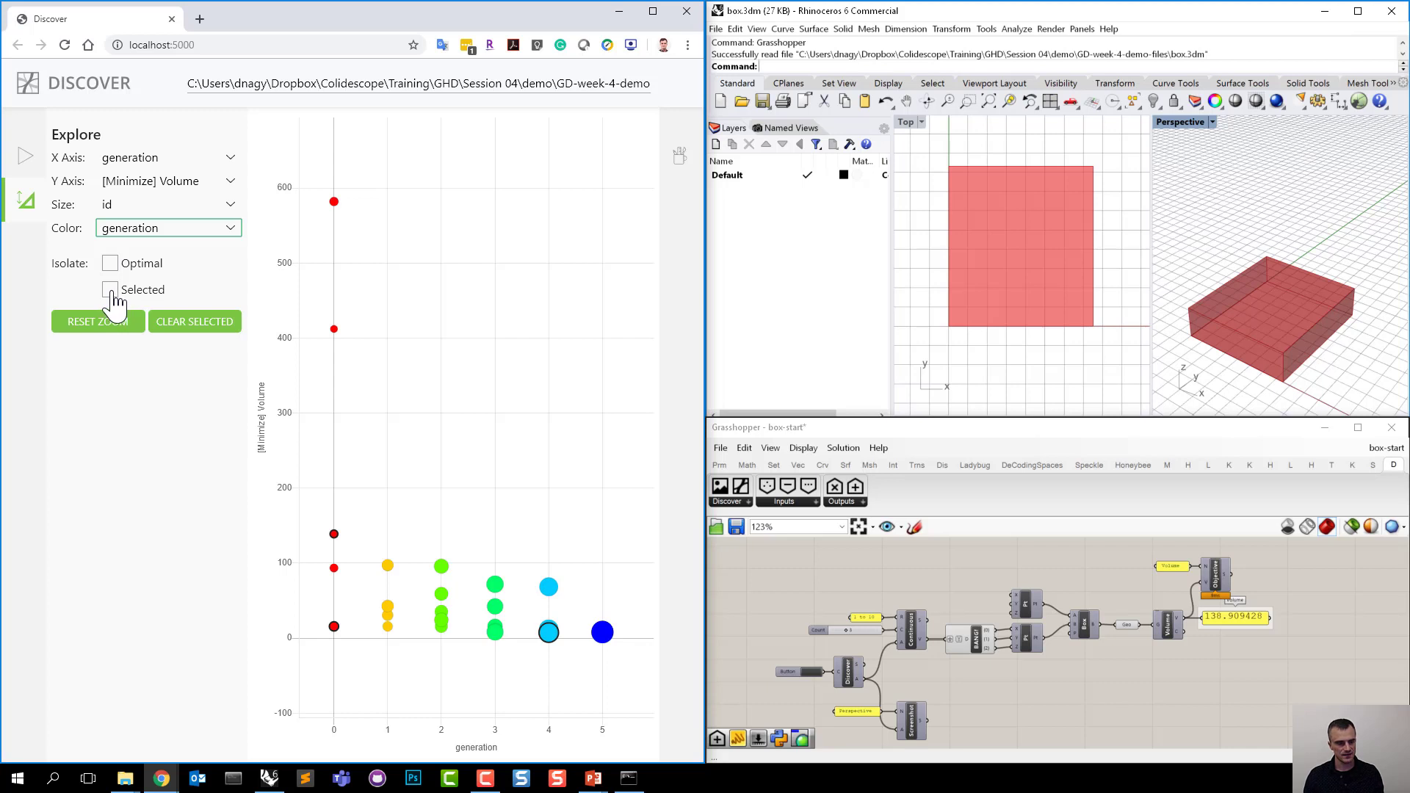
Isolate the selected designs in the chart and show the selected designs list beside it.
left_click(111, 291)
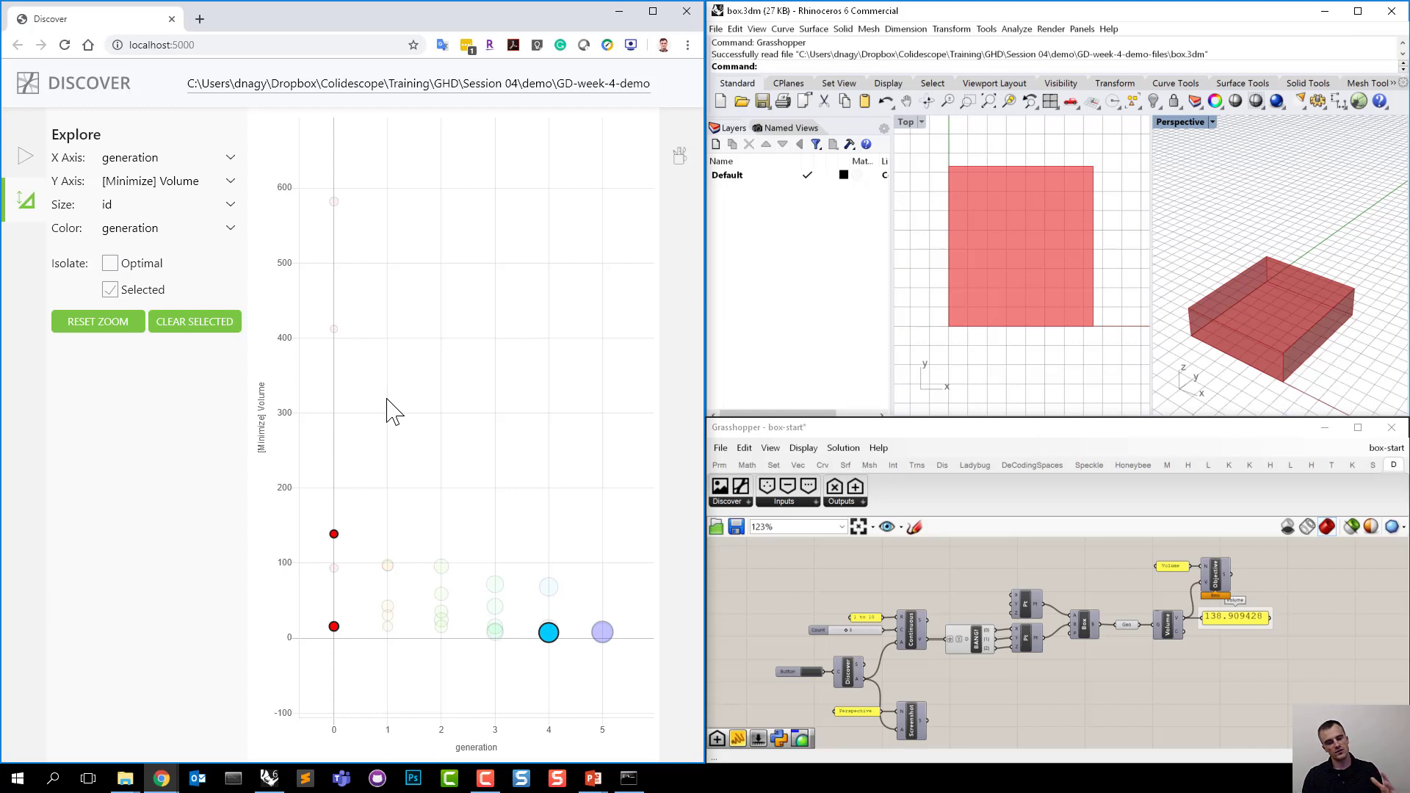
left_click(680, 156)
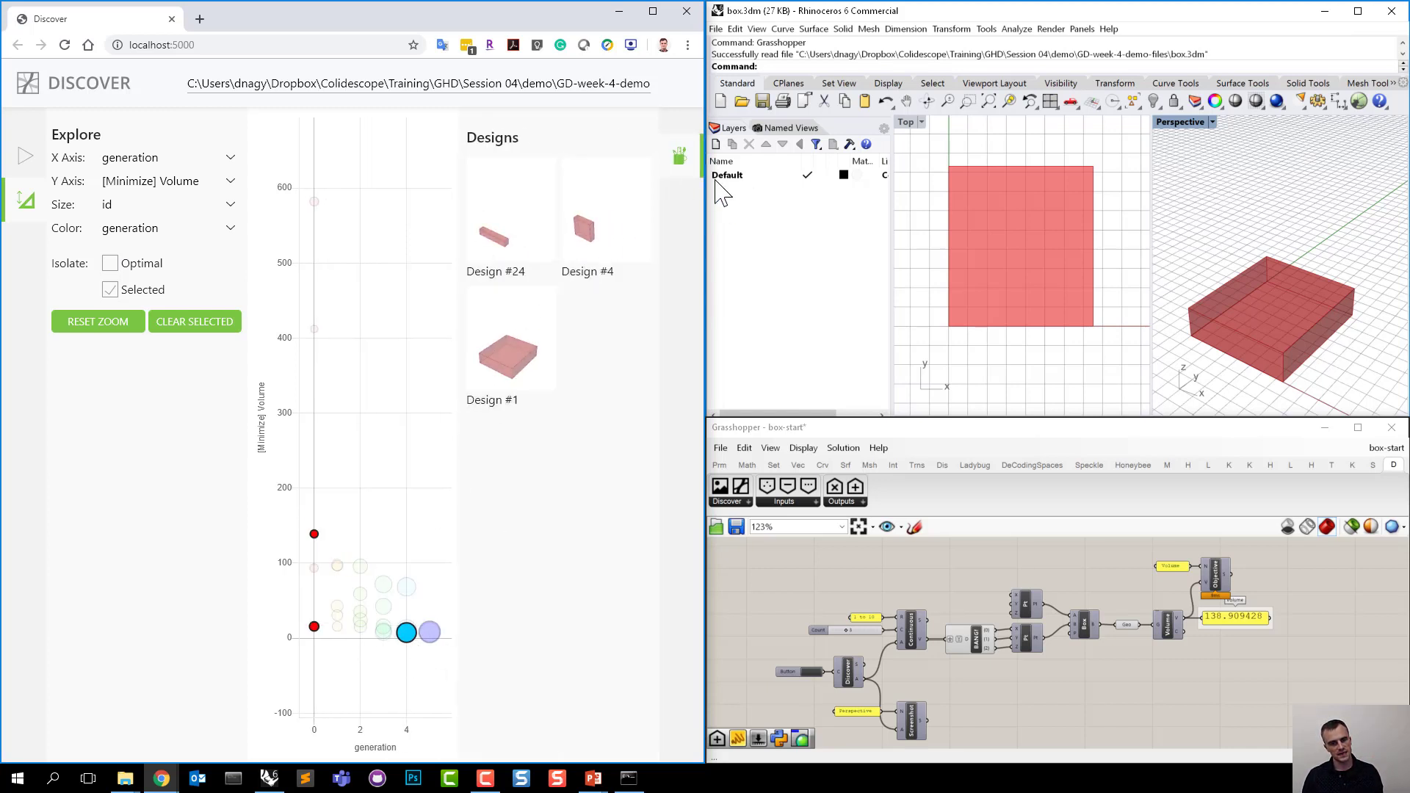
Isolate the optimal designs instead of the selected ones with the selection cleared, and inspect the optimal design in generation 4.
left_click(680, 155)
left_click(110, 265)
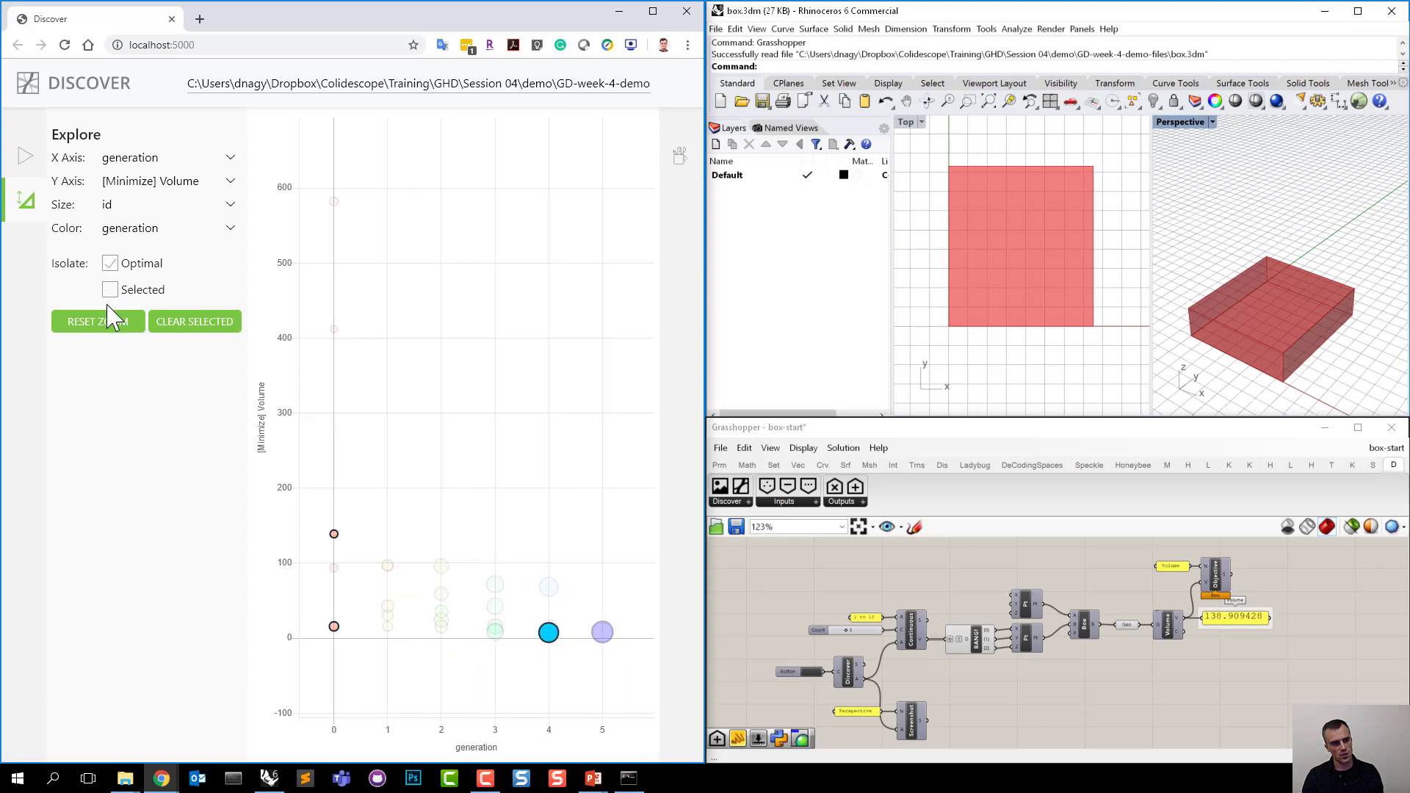
left_click(174, 323)
mouse_move(538, 633)
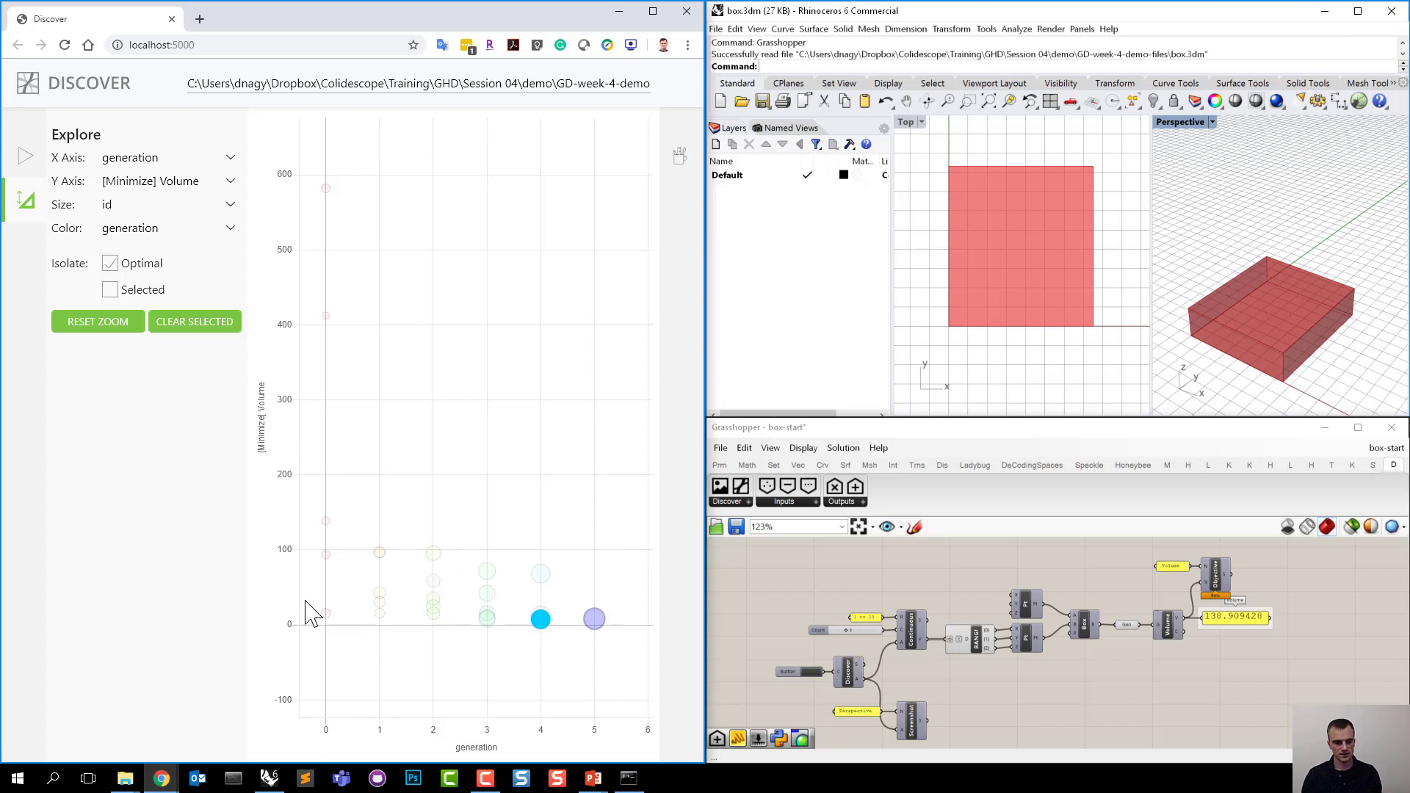
scroll(286, 639, "up", 2)
scroll(279, 628, "up", 5)
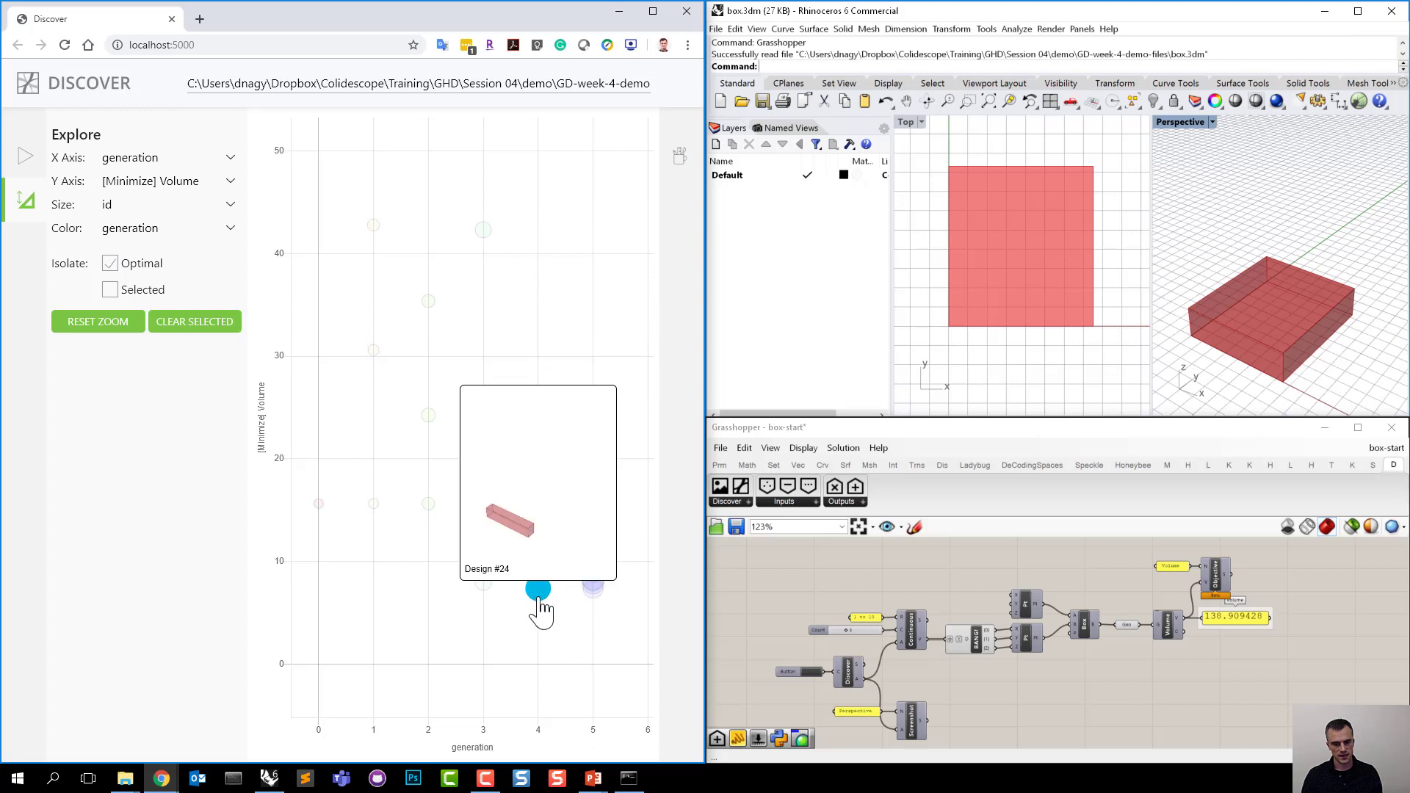
scroll(491, 658, "down", 1)
scroll(496, 655, "down", 1)
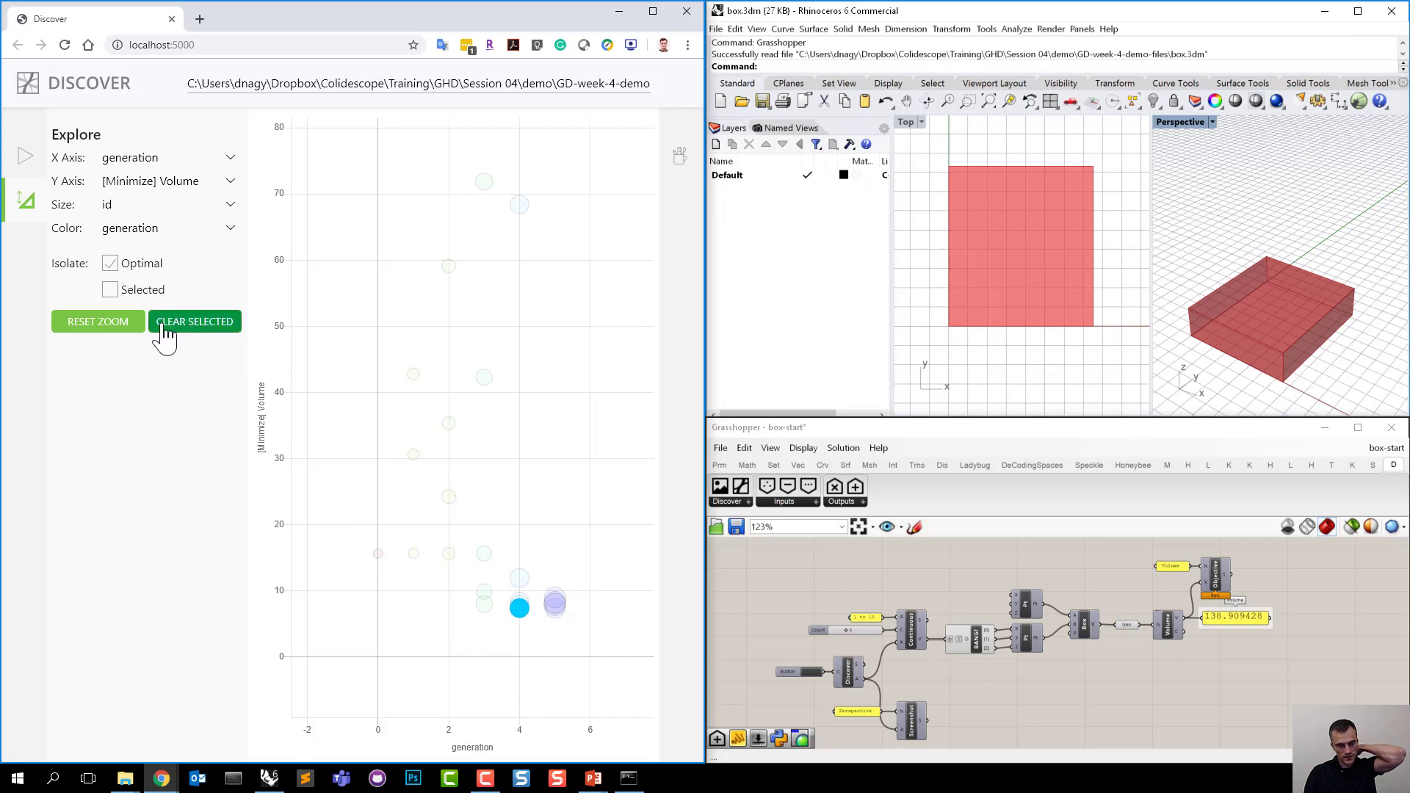
Turn off the optimal isolation and restore the chart's full view with no designs selected.
left_click(141, 267)
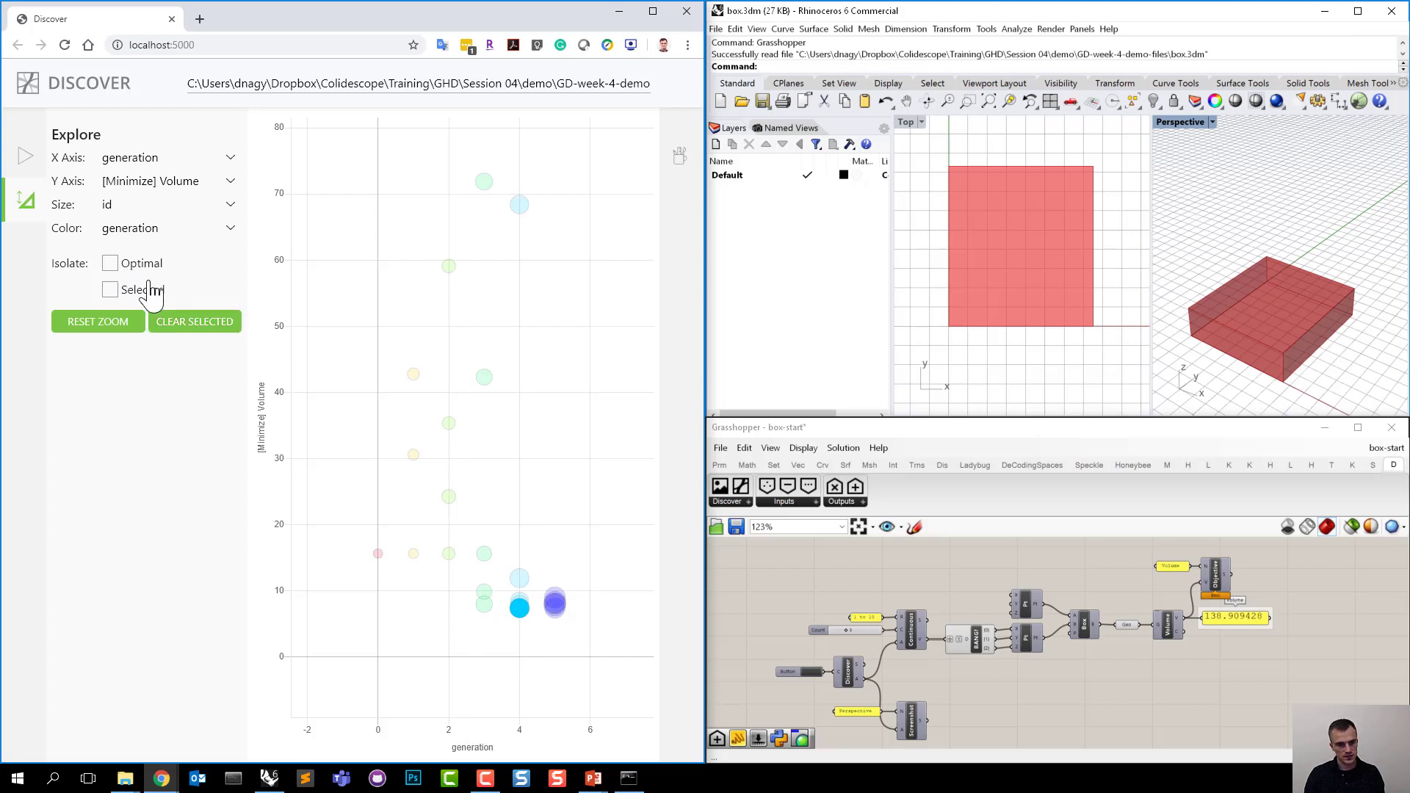
left_click(195, 323)
left_click(683, 159)
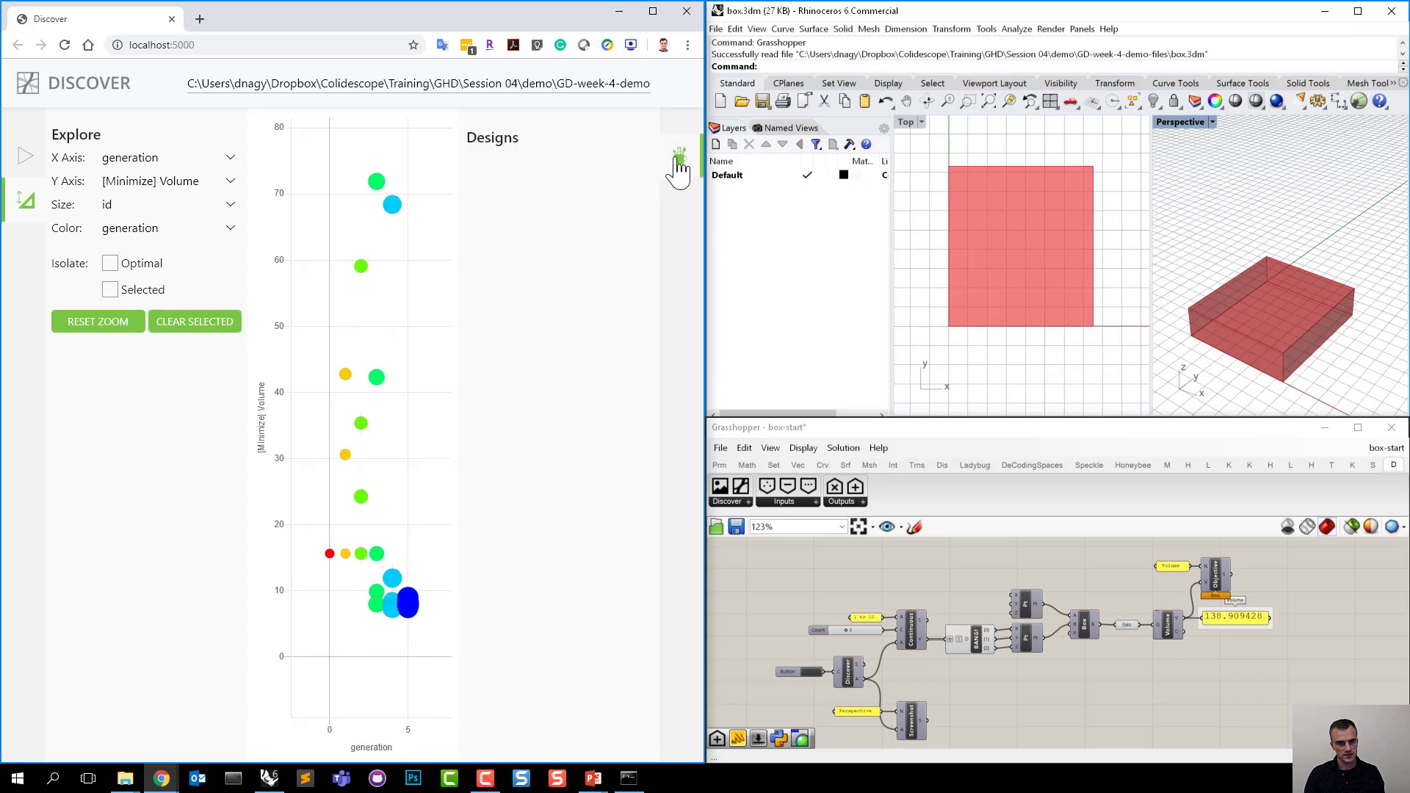
left_click(676, 159)
left_click(103, 323)
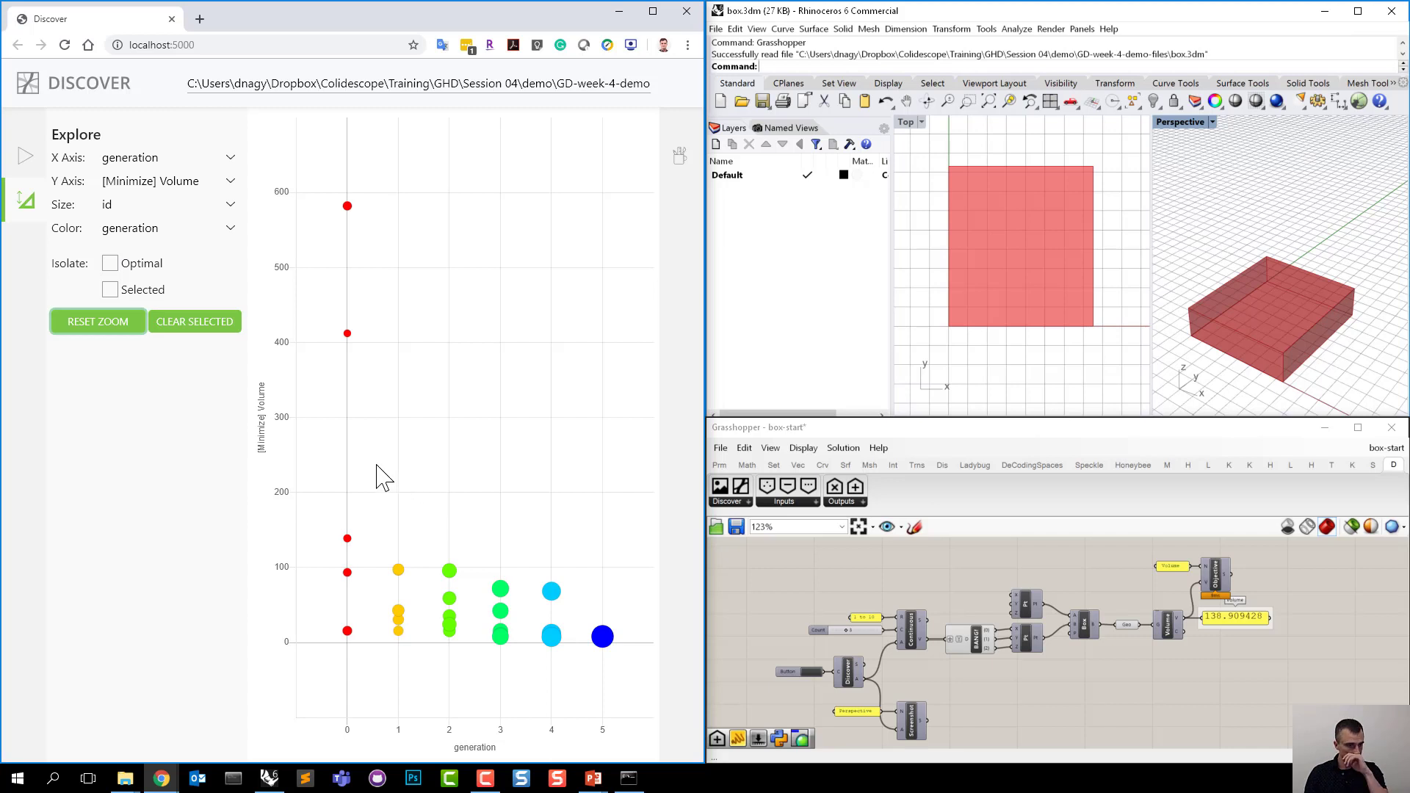
left_click(123, 399)
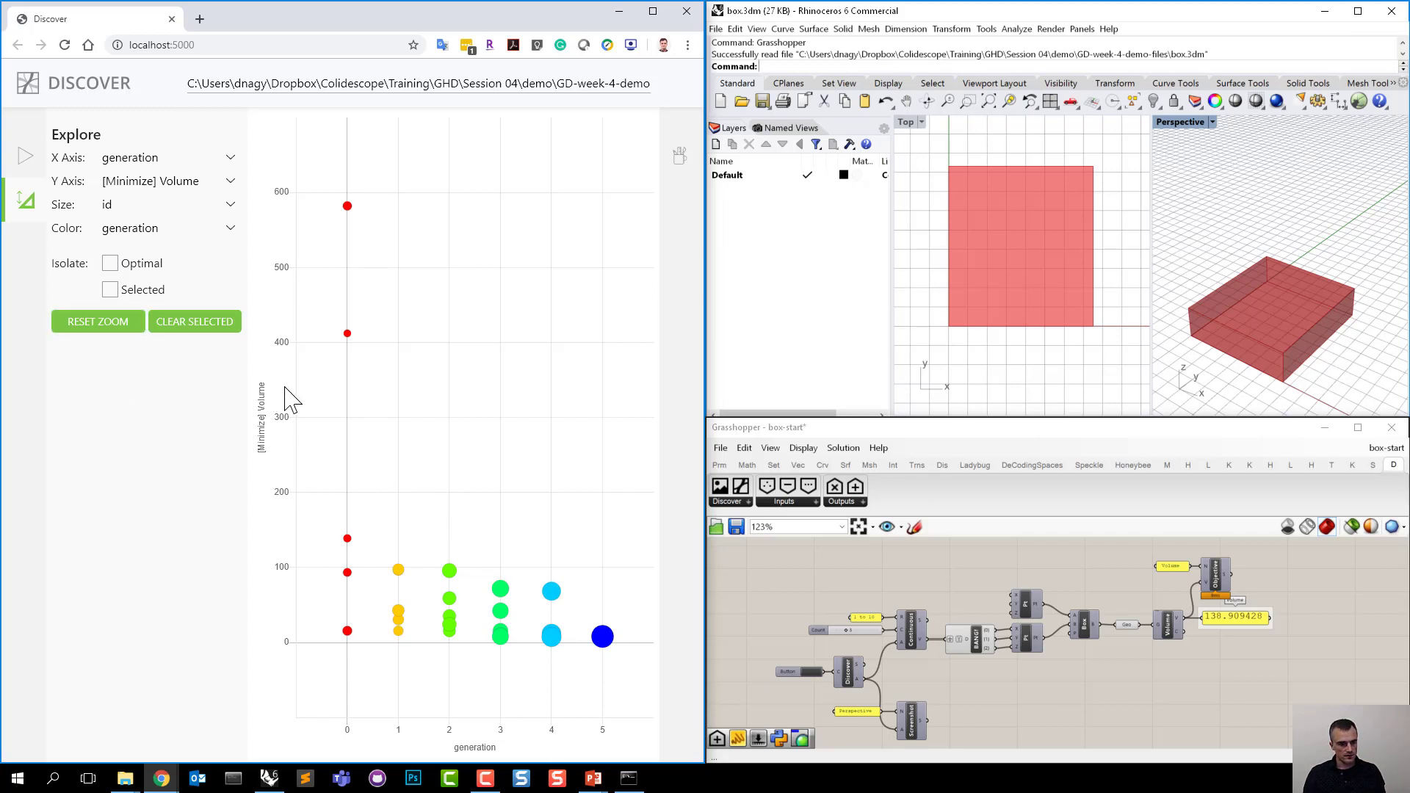
Change the Volume objective's type to Maximize in the Grasshopper definition.
left_click(33, 167)
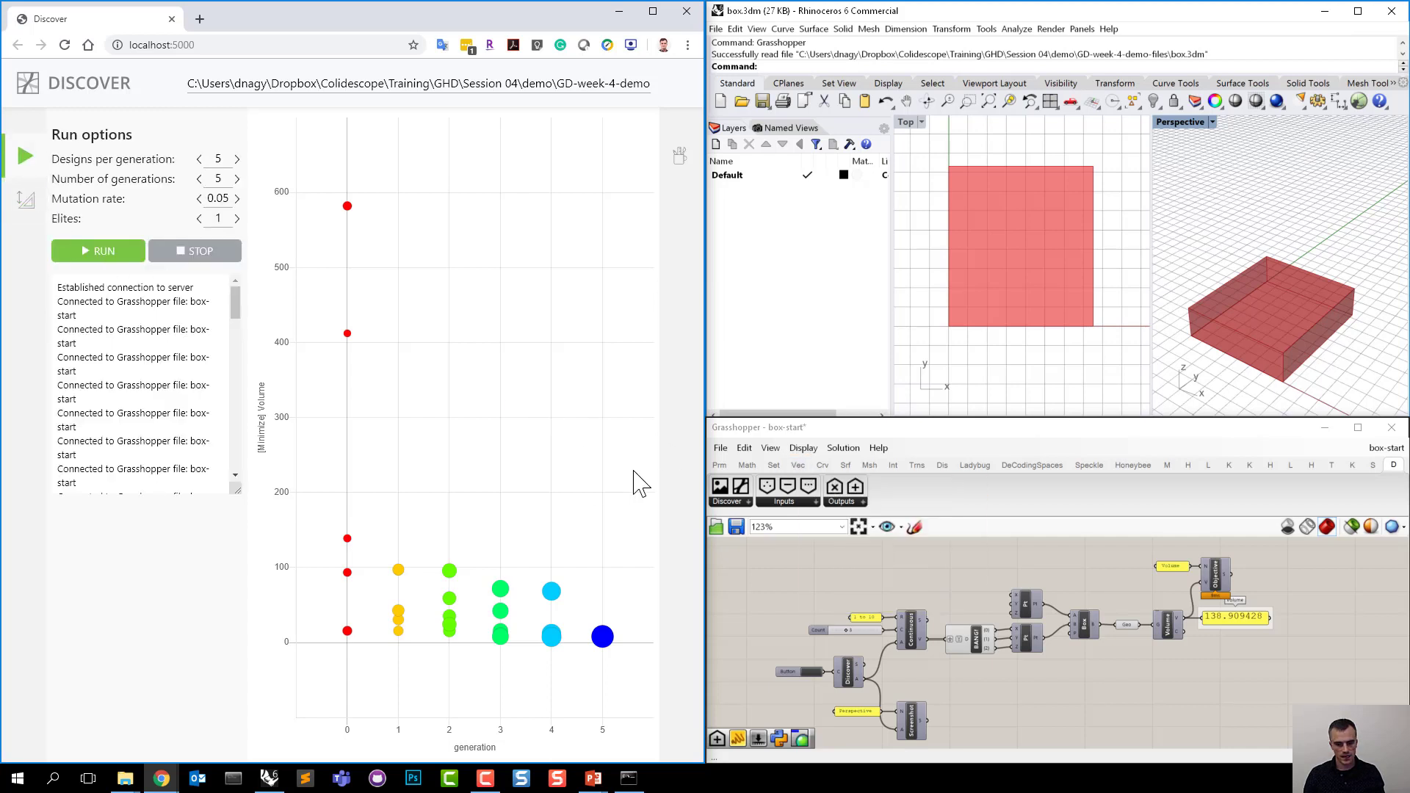
left_click(896, 587)
mouse_move(896, 590)
right_mouse_down()
mouse_move(884, 578)
mouse_move(911, 579)
right_mouse_up()
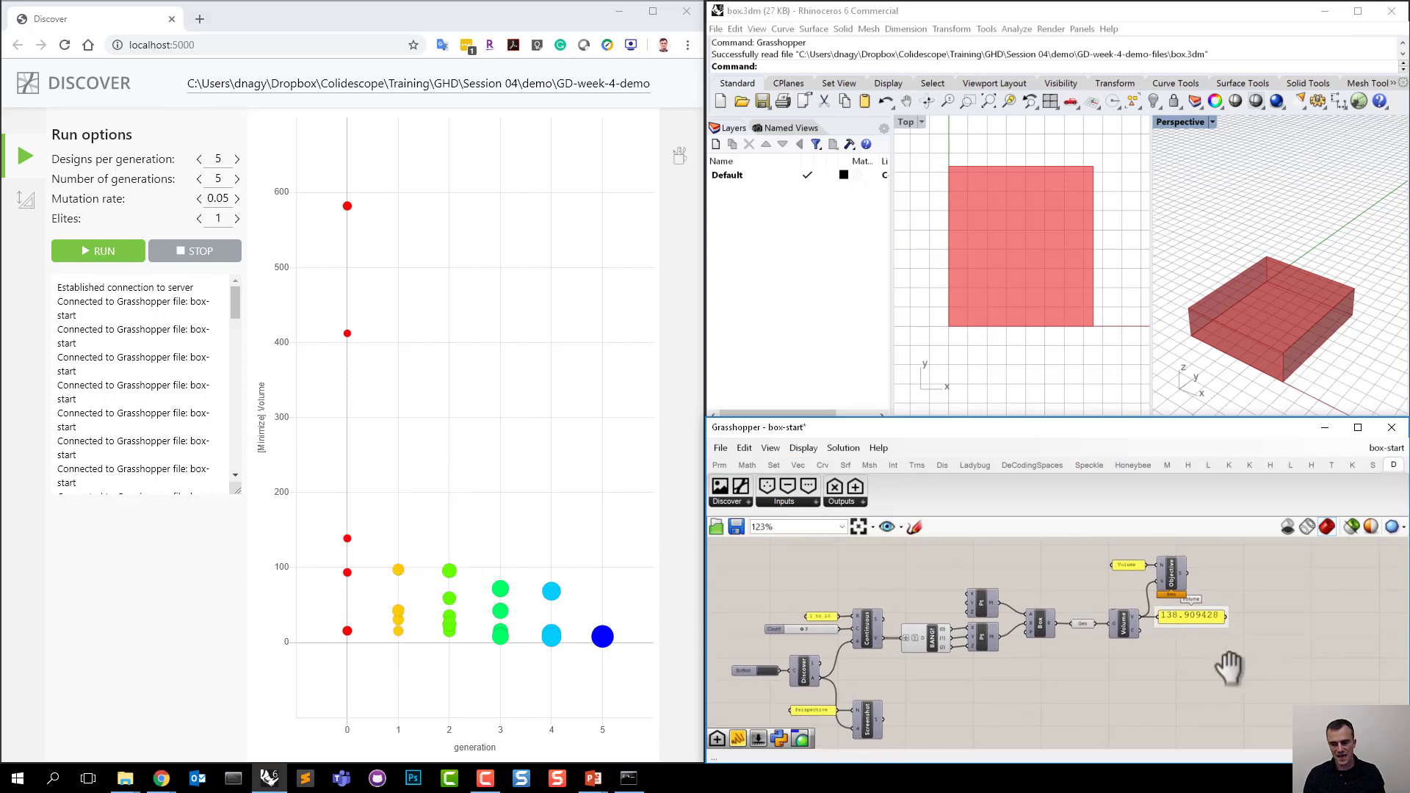
right_click_drag(1227, 667, 1234, 683)
right_click_drag(1027, 623, 1036, 598)
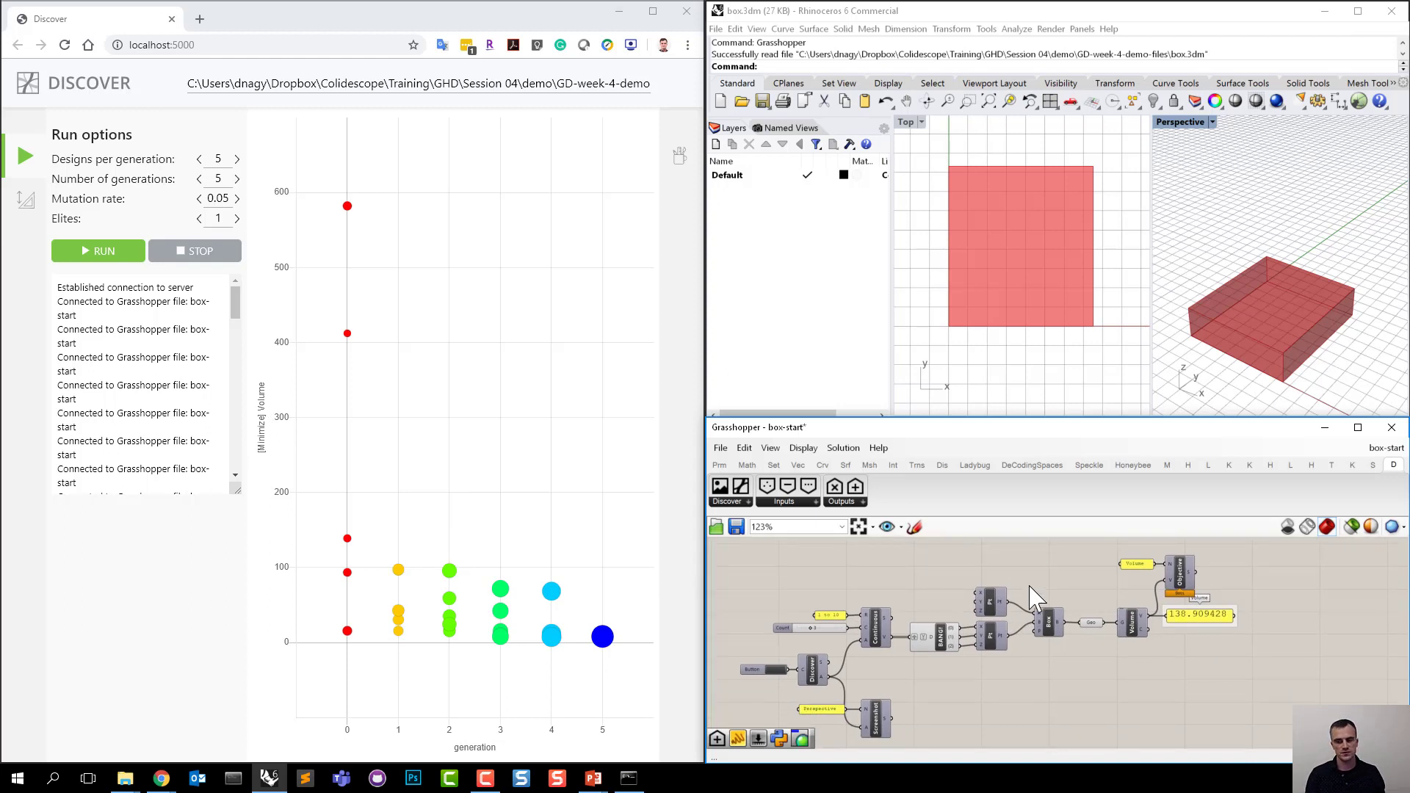
scroll(1268, 615, "up", 3)
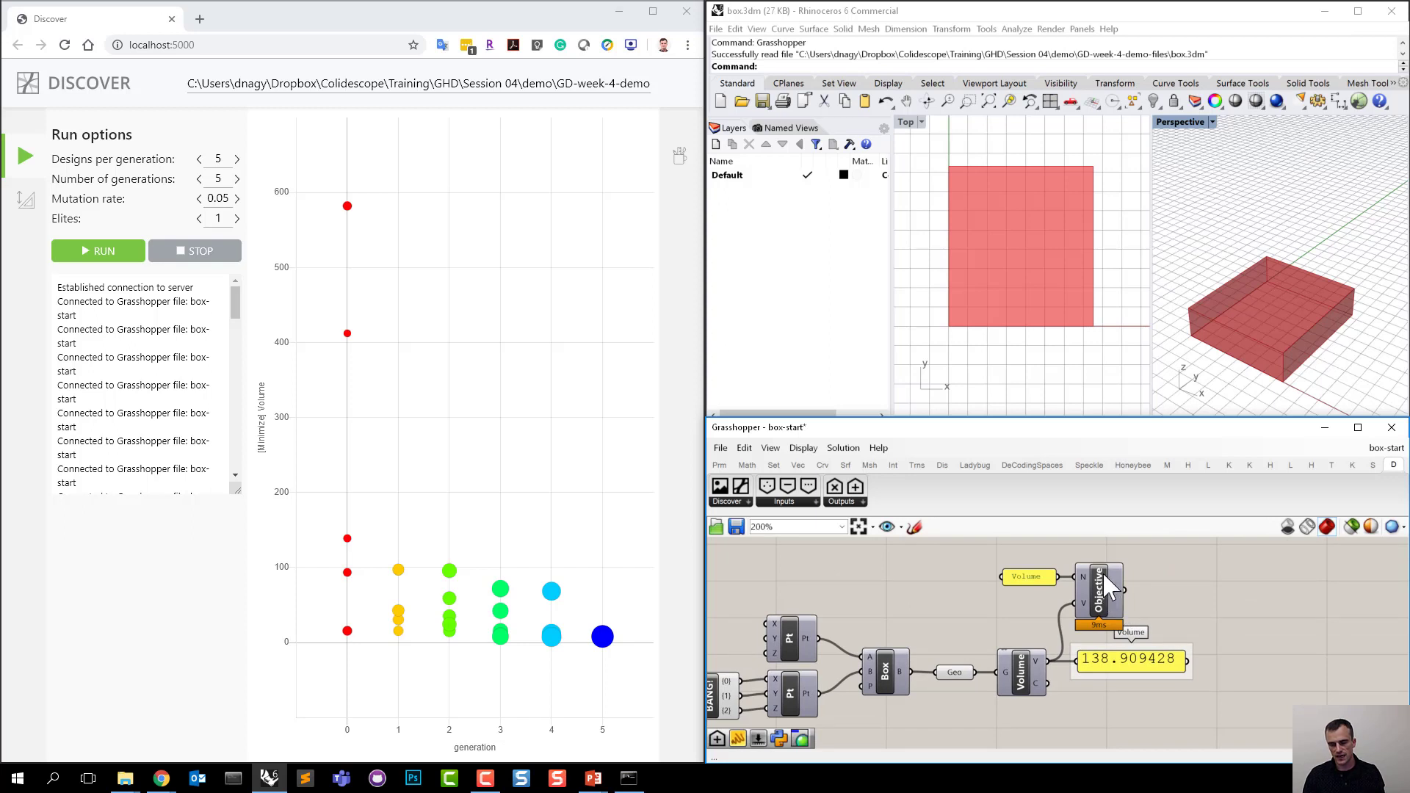
right_click_drag(1033, 617, 1008, 628)
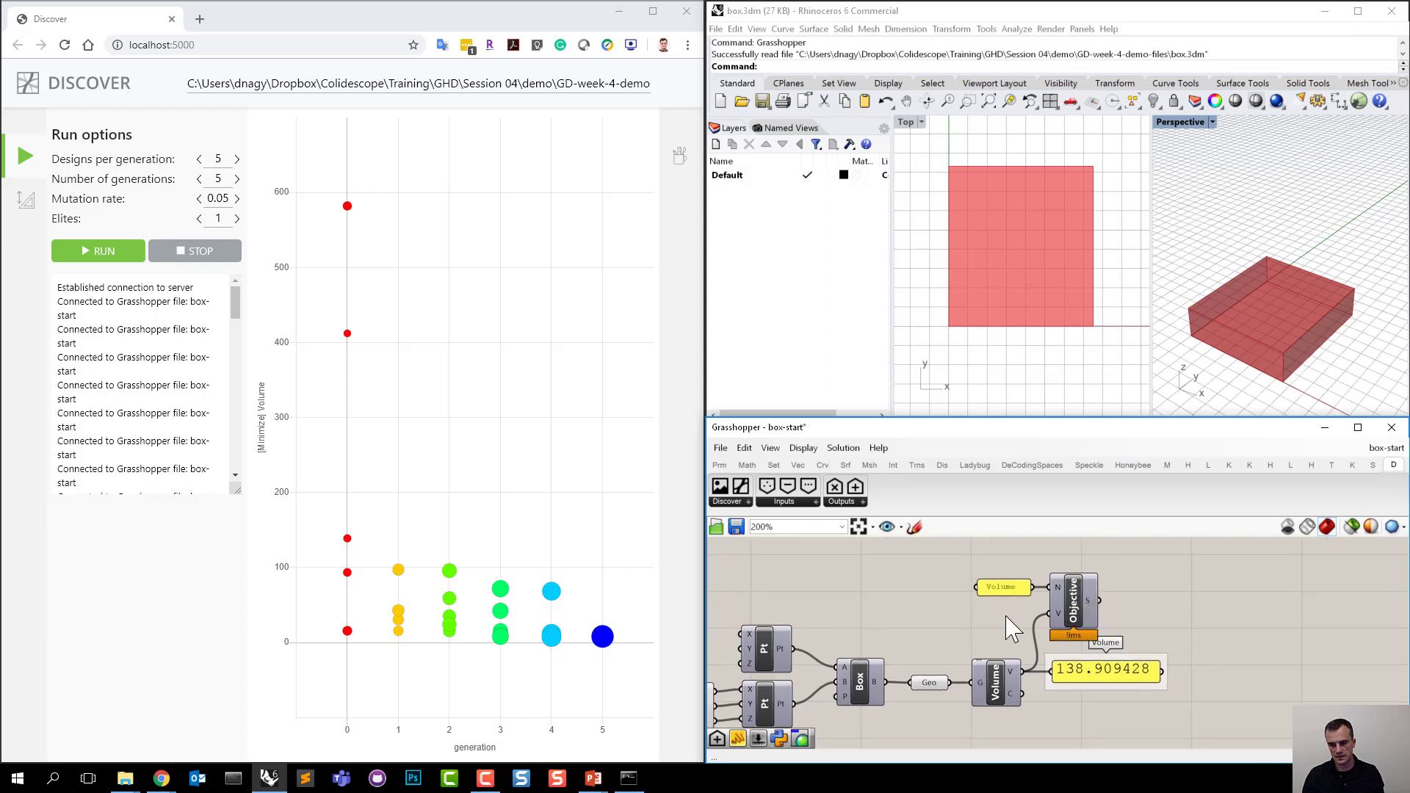
right_click(1076, 601)
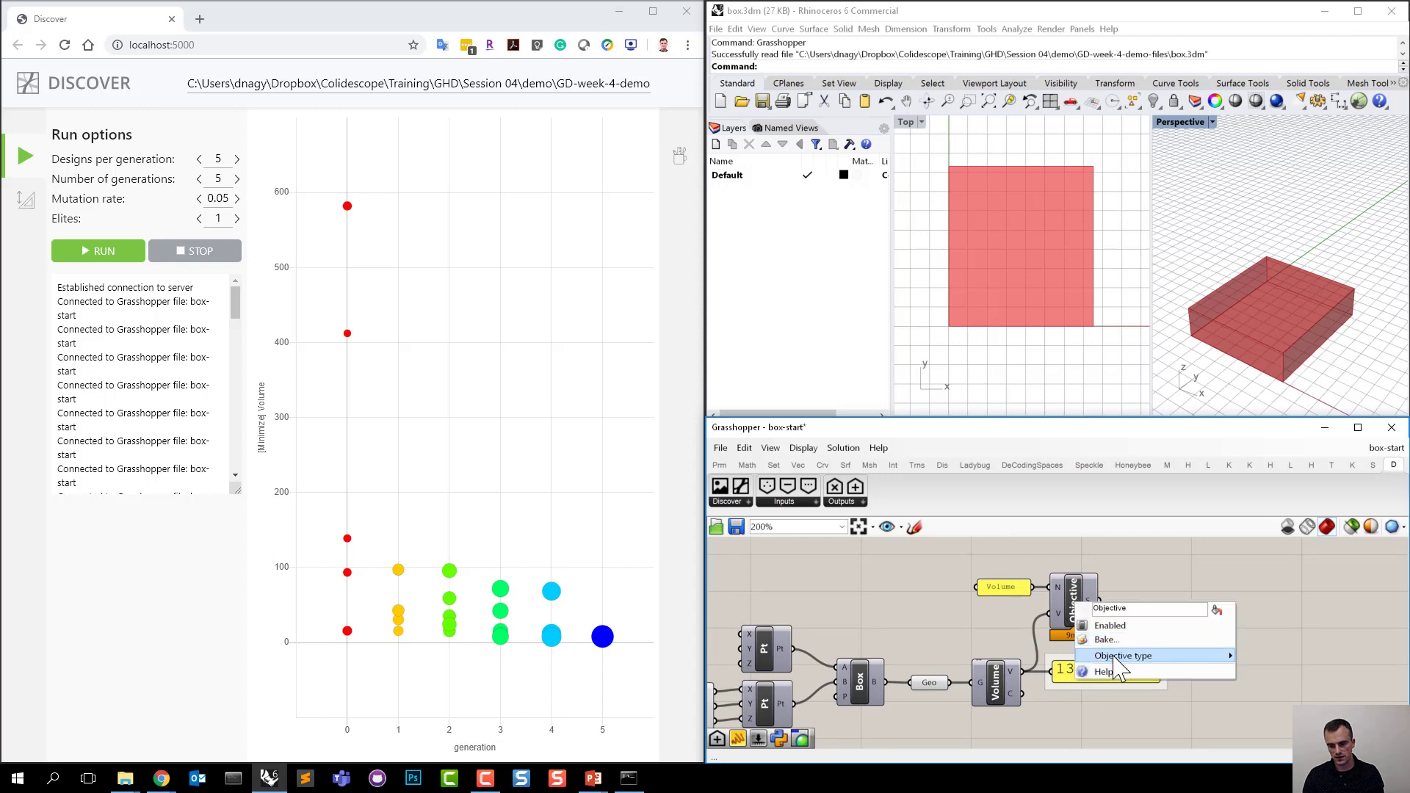
mouse_move(1114, 658)
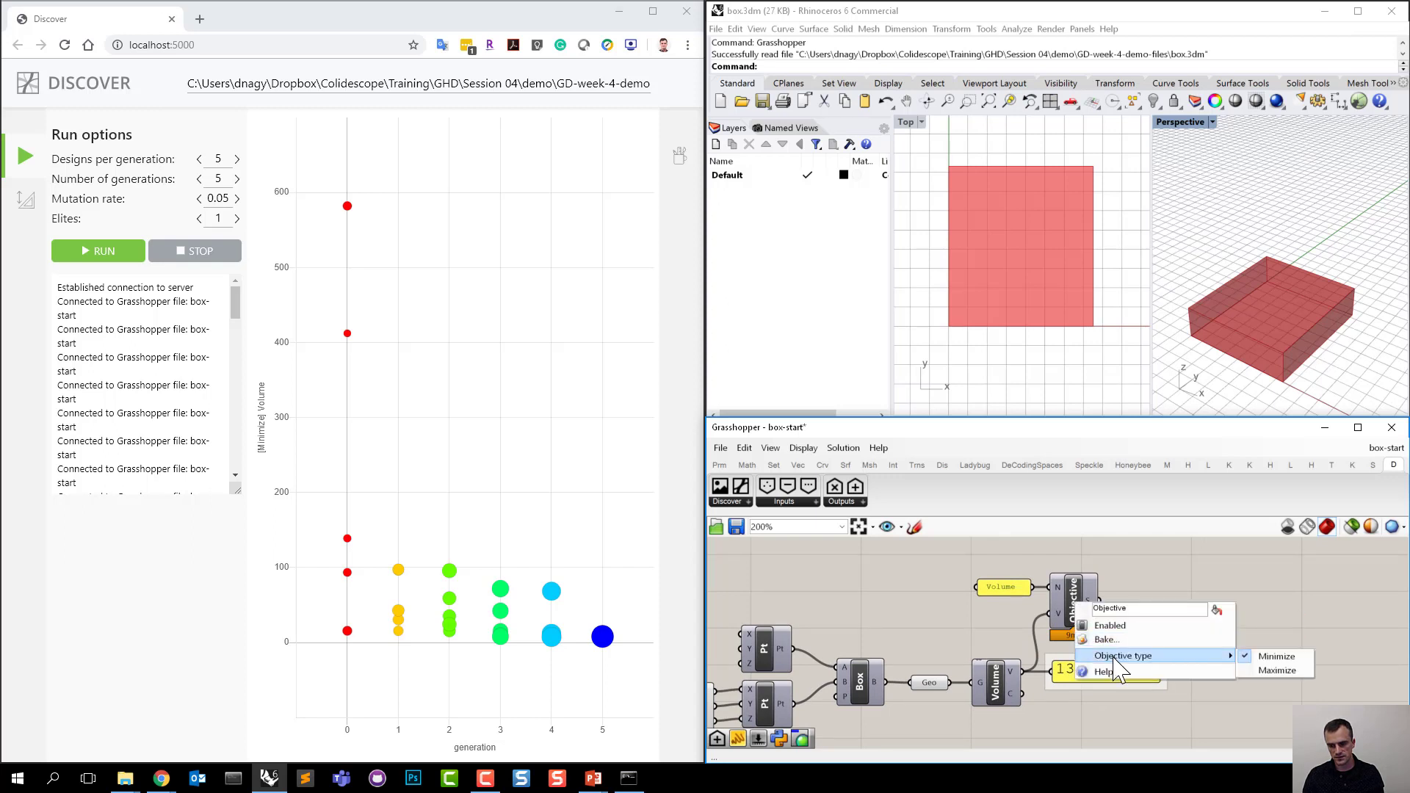
left_click(1277, 669)
Reconnect the Grasshopper definition to Discover and run the optimization with 5 designs per generation and 5 generations.
scroll(955, 632, "down", 4)
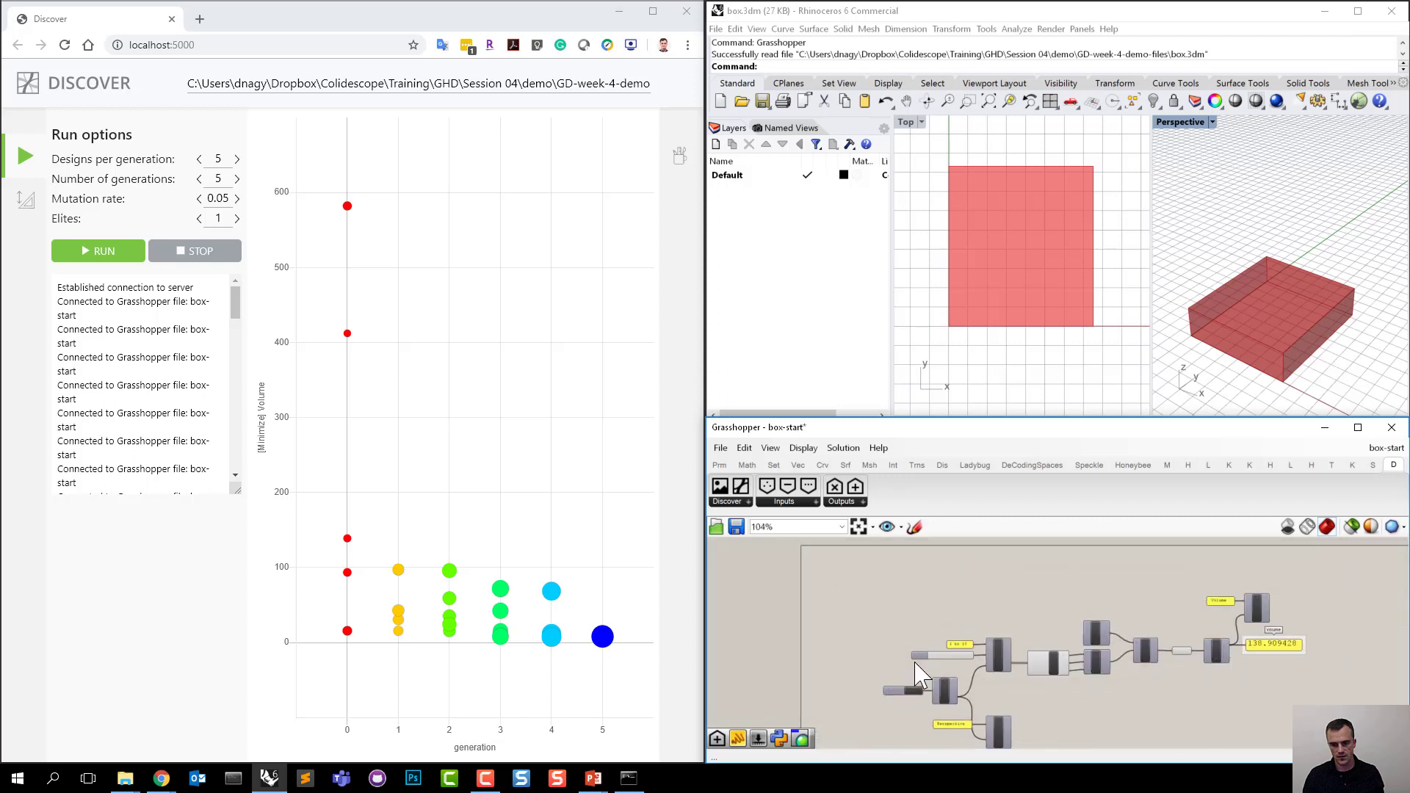
scroll(916, 672, "up", 4)
left_click(927, 684)
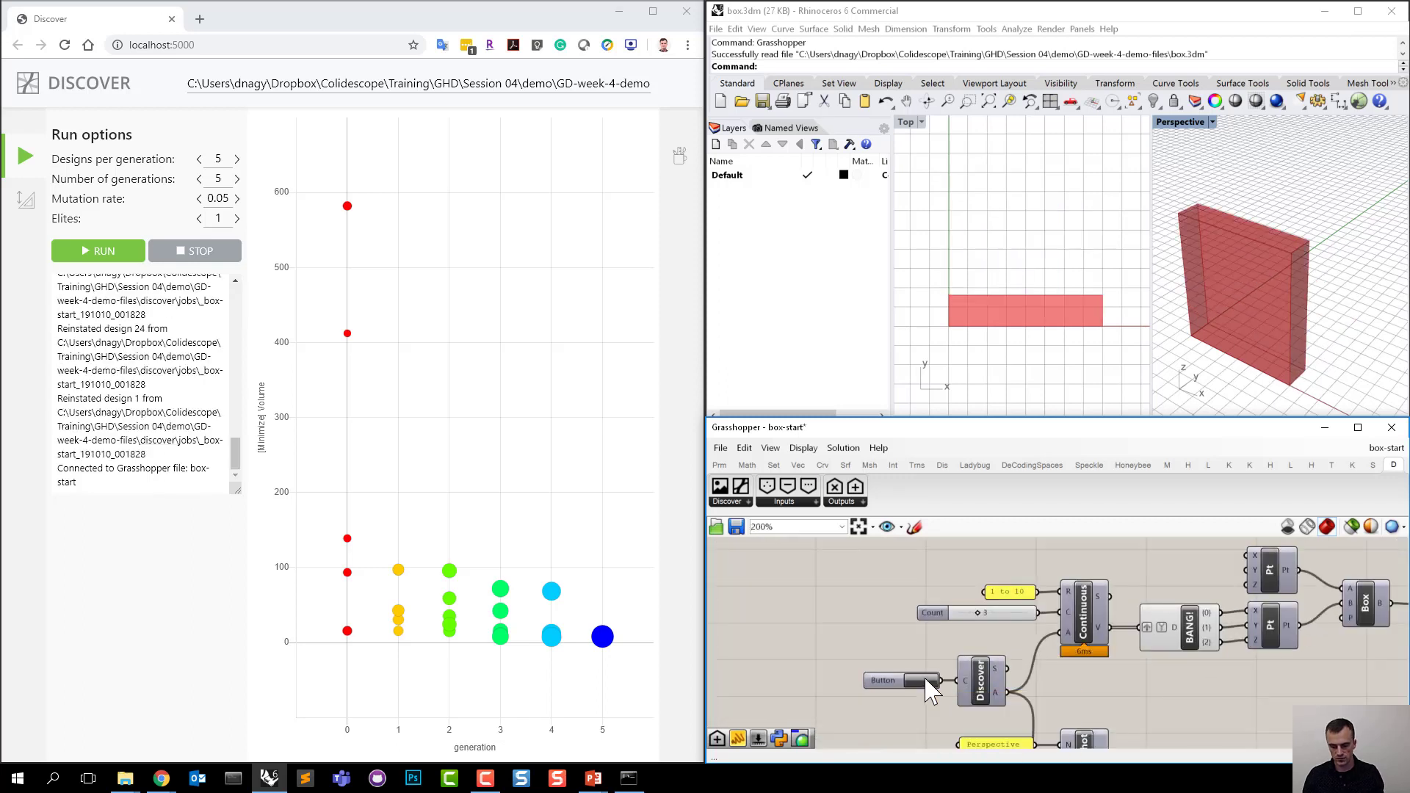
scroll(936, 679, "down", 3)
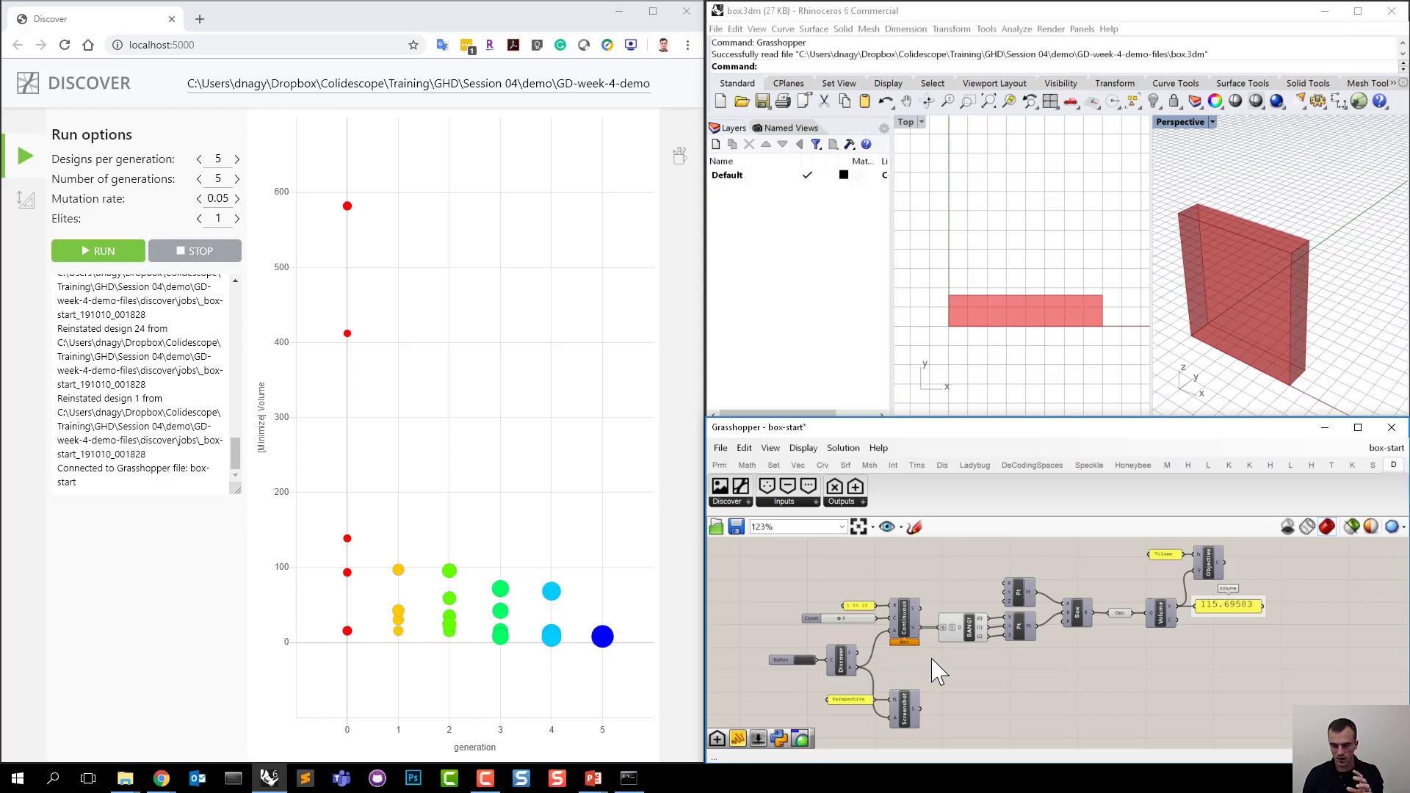
left_click(120, 257)
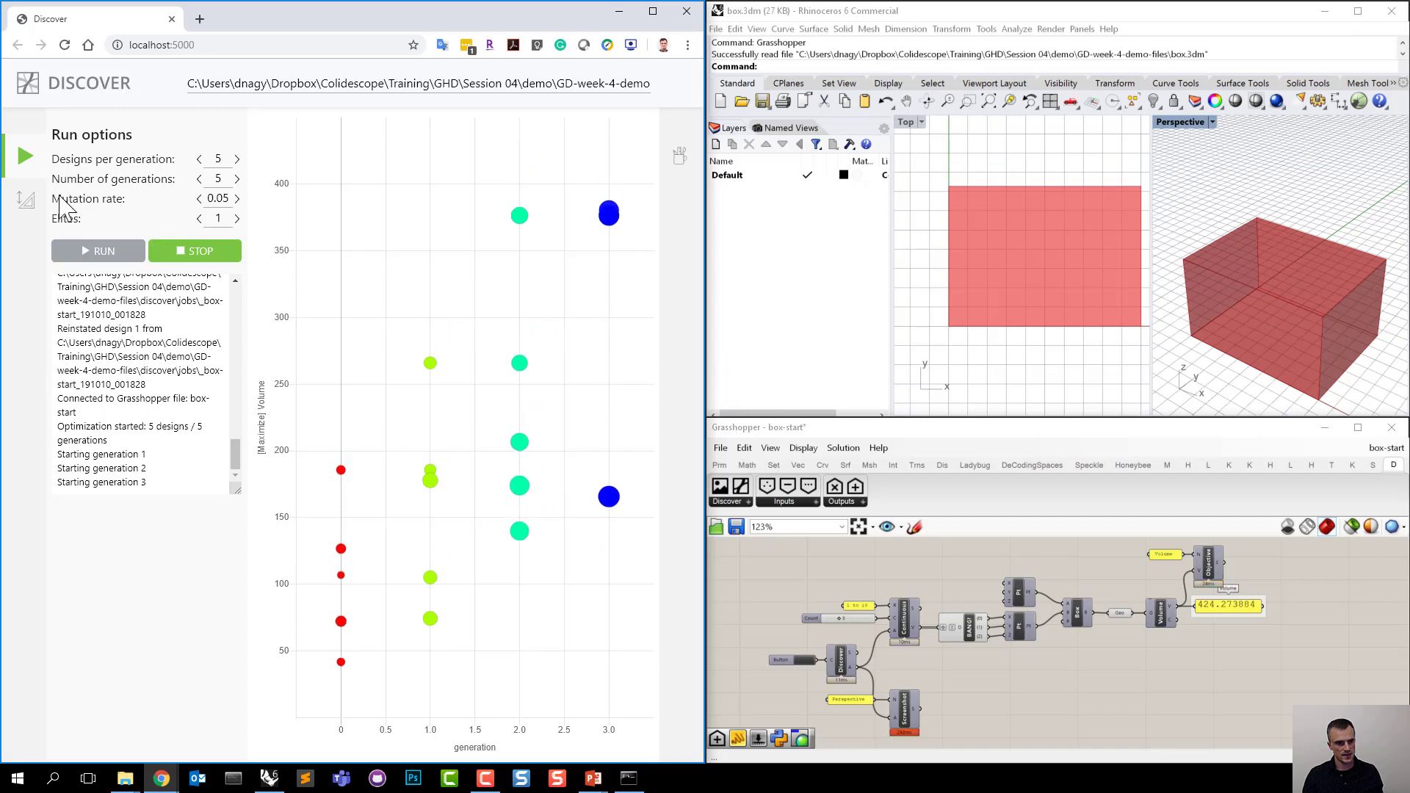
Isolate the optimal design in the chart of the maximized volume results.
left_click(26, 198)
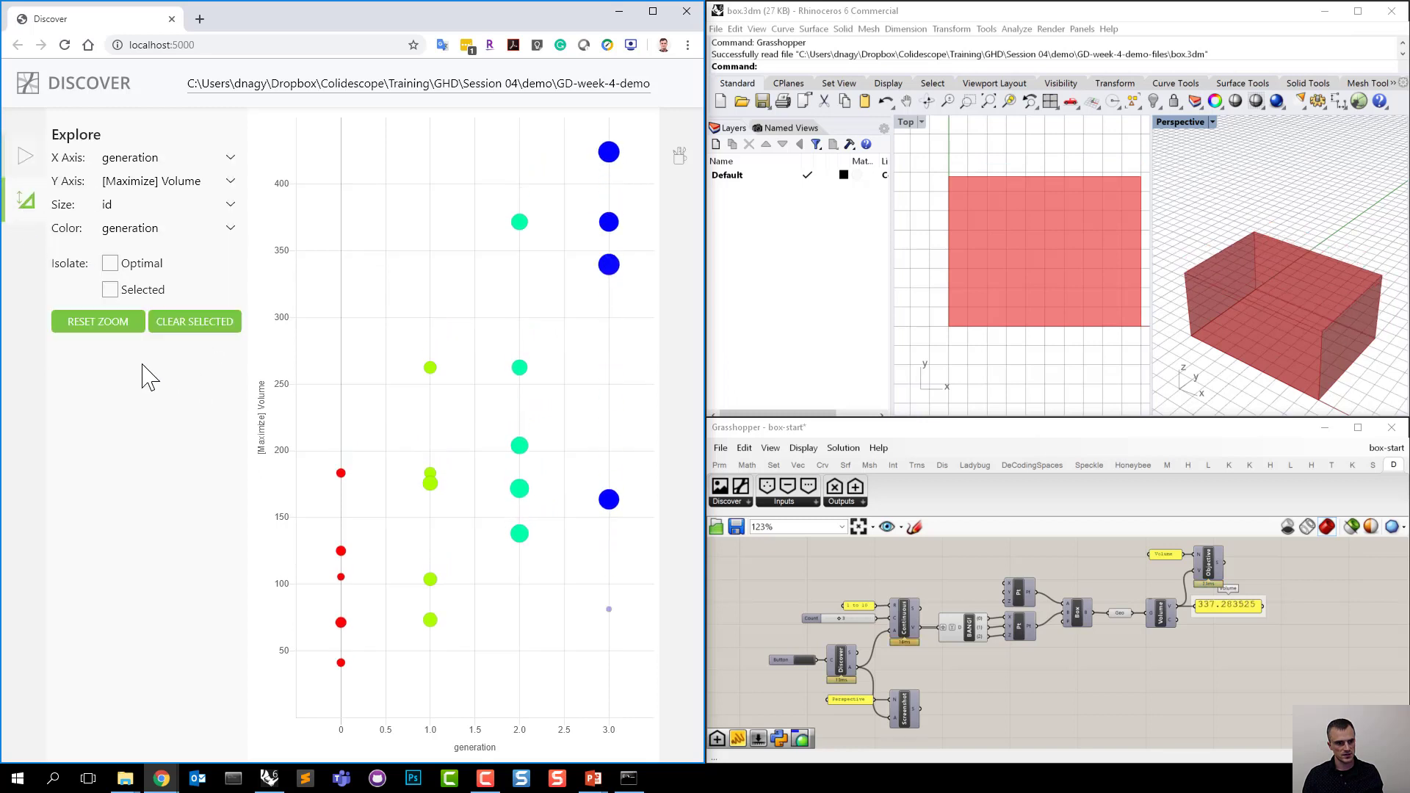
left_click(110, 264)
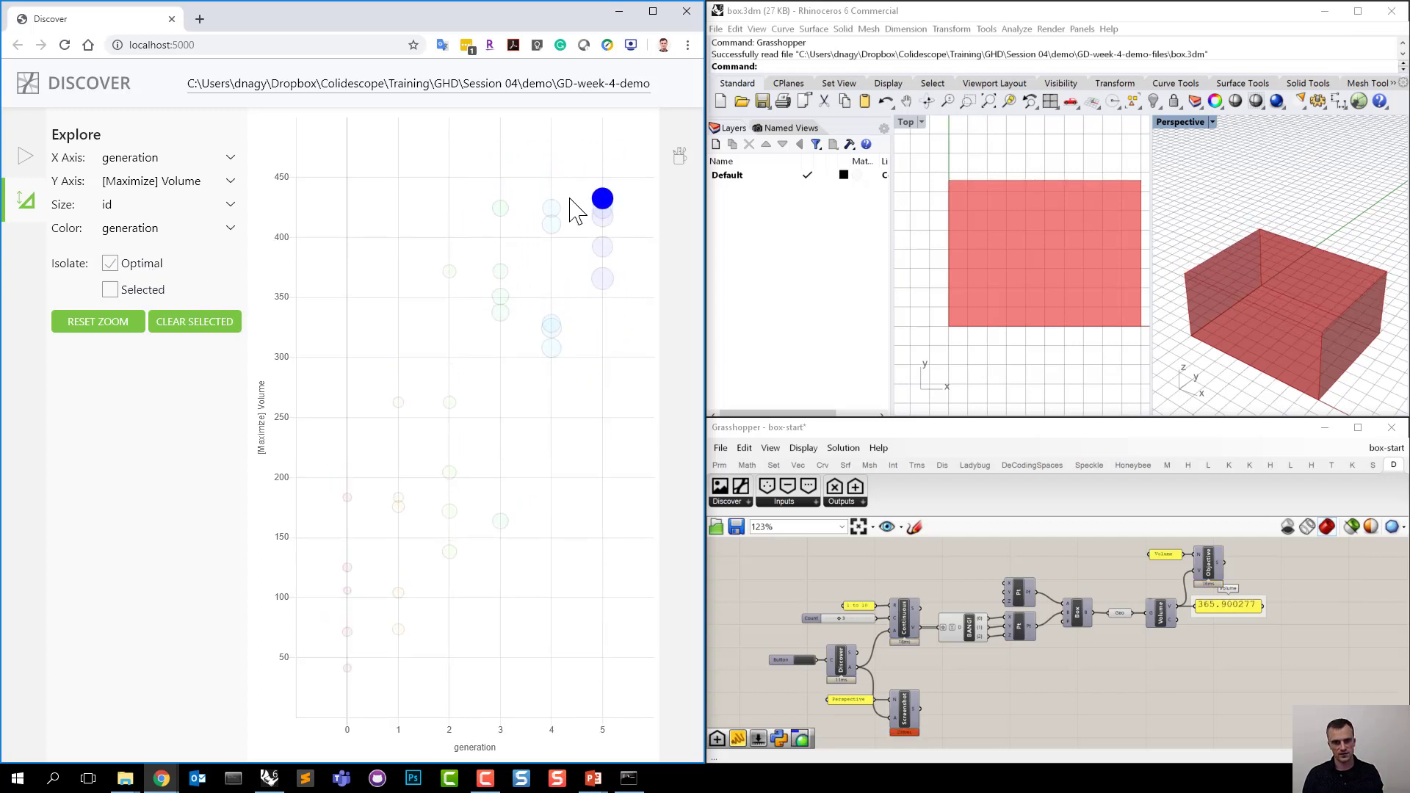
mouse_move(552, 211)
Set the run options to 10 designs per generation and 10 generations.
left_click(25, 156)
mouse_move(603, 201)
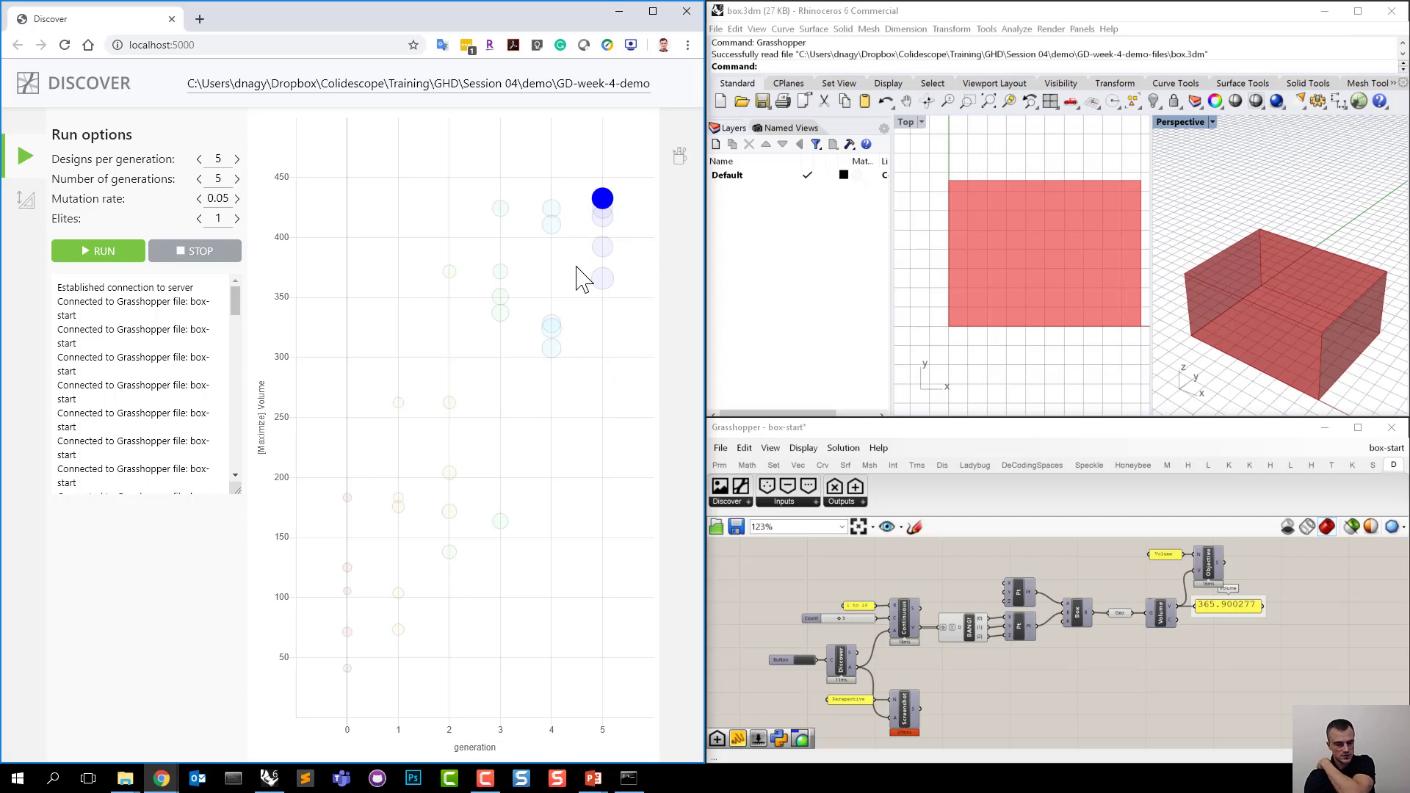
left_click_drag(227, 163, 209, 161)
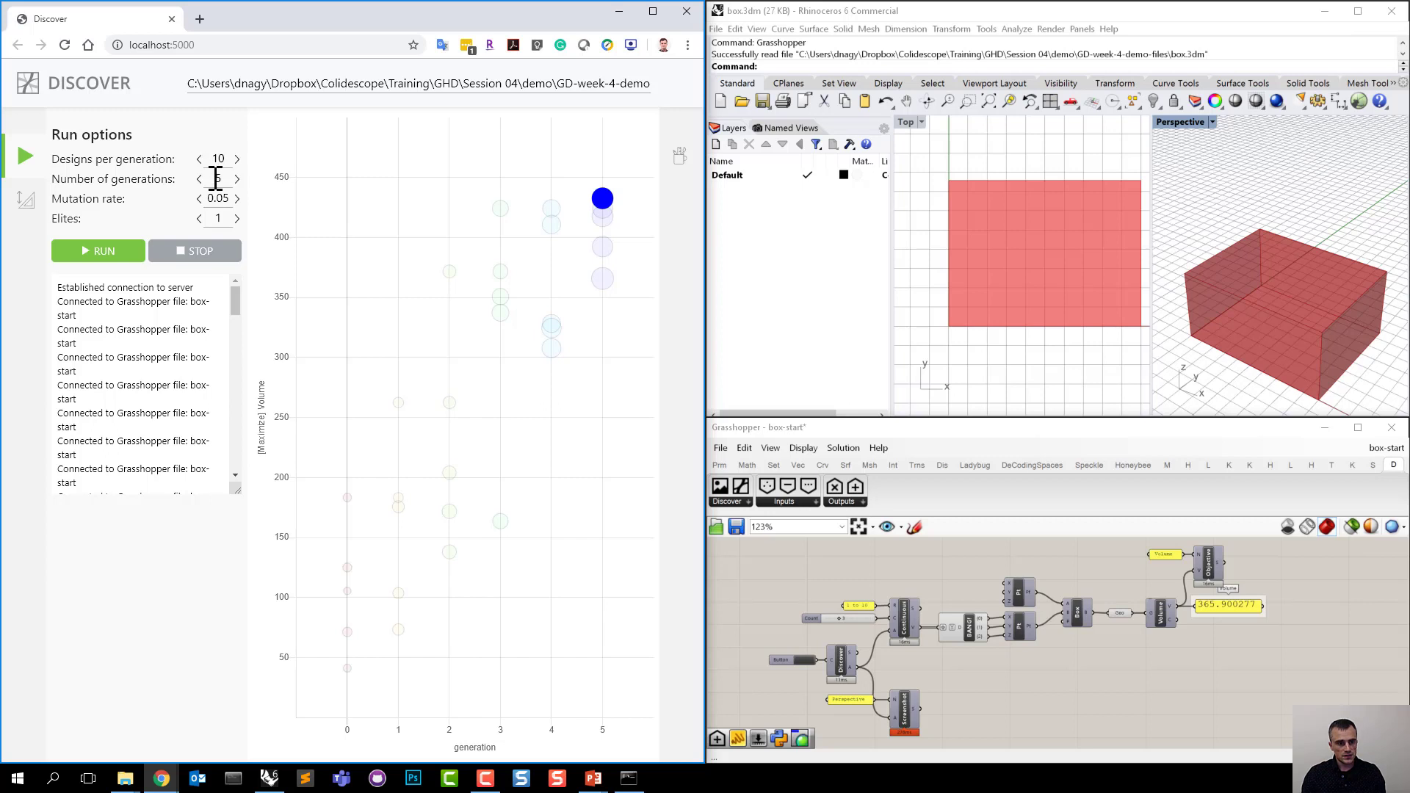
double_click(219, 179)
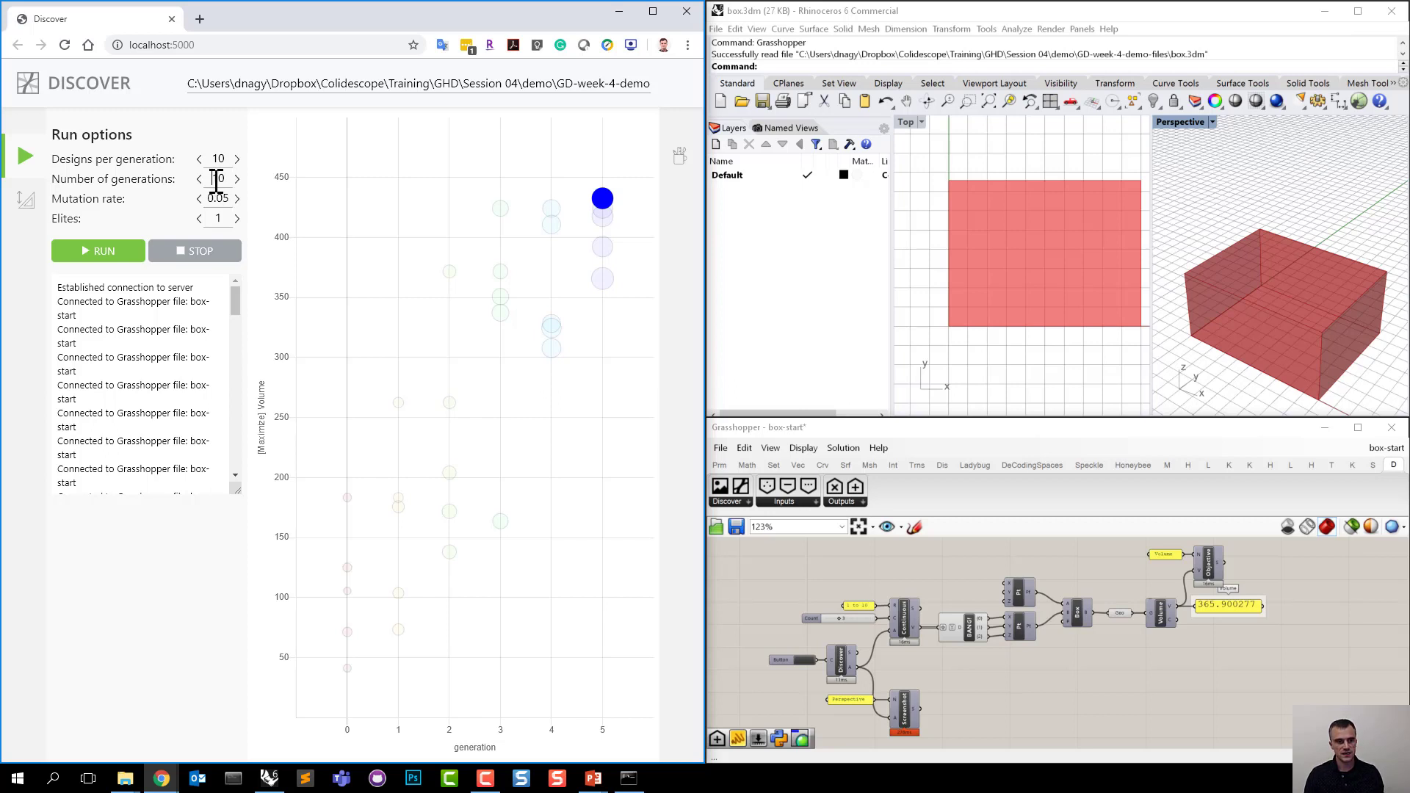
Set the number of elites to 2 and run the volume optimization again.
double_click(219, 159)
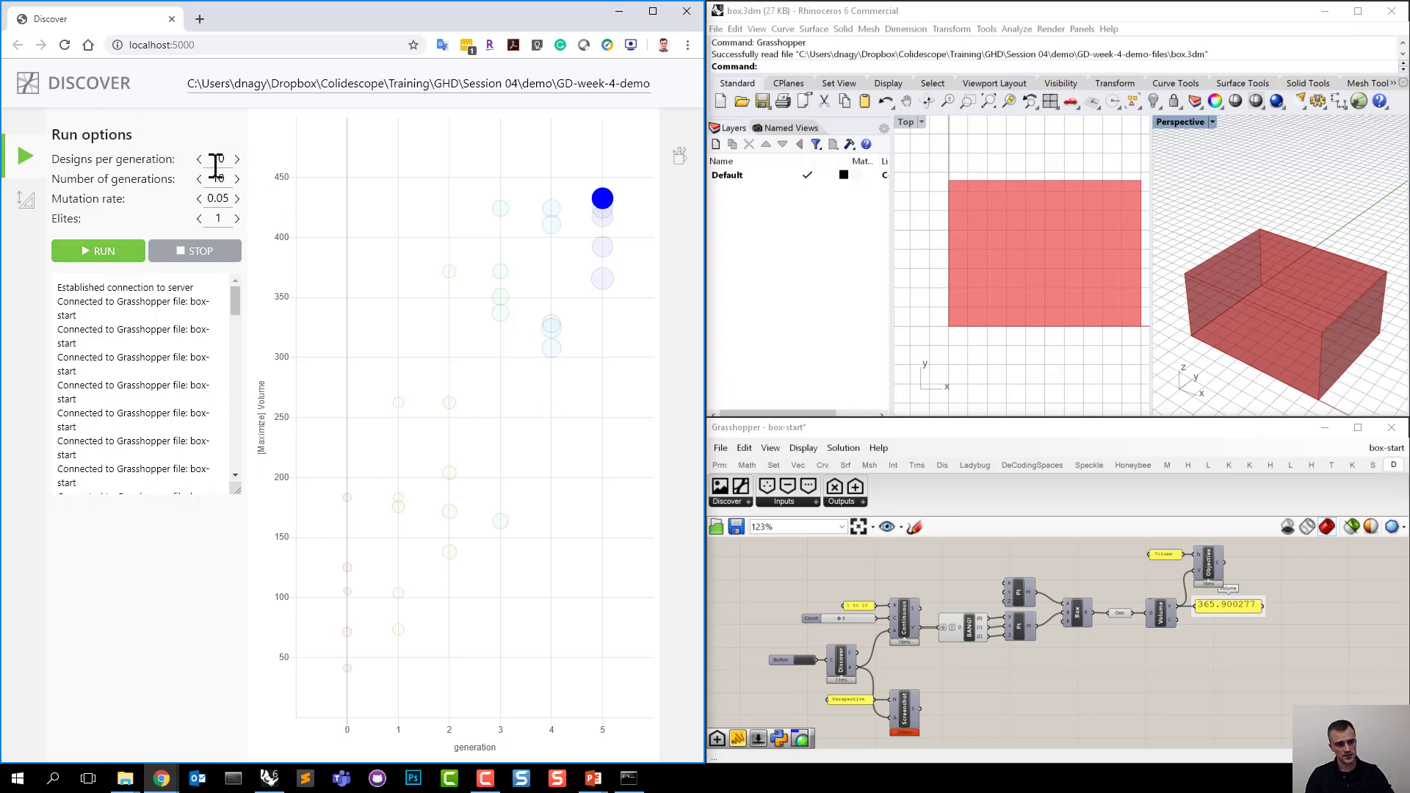
double_click(220, 218)
type("2")
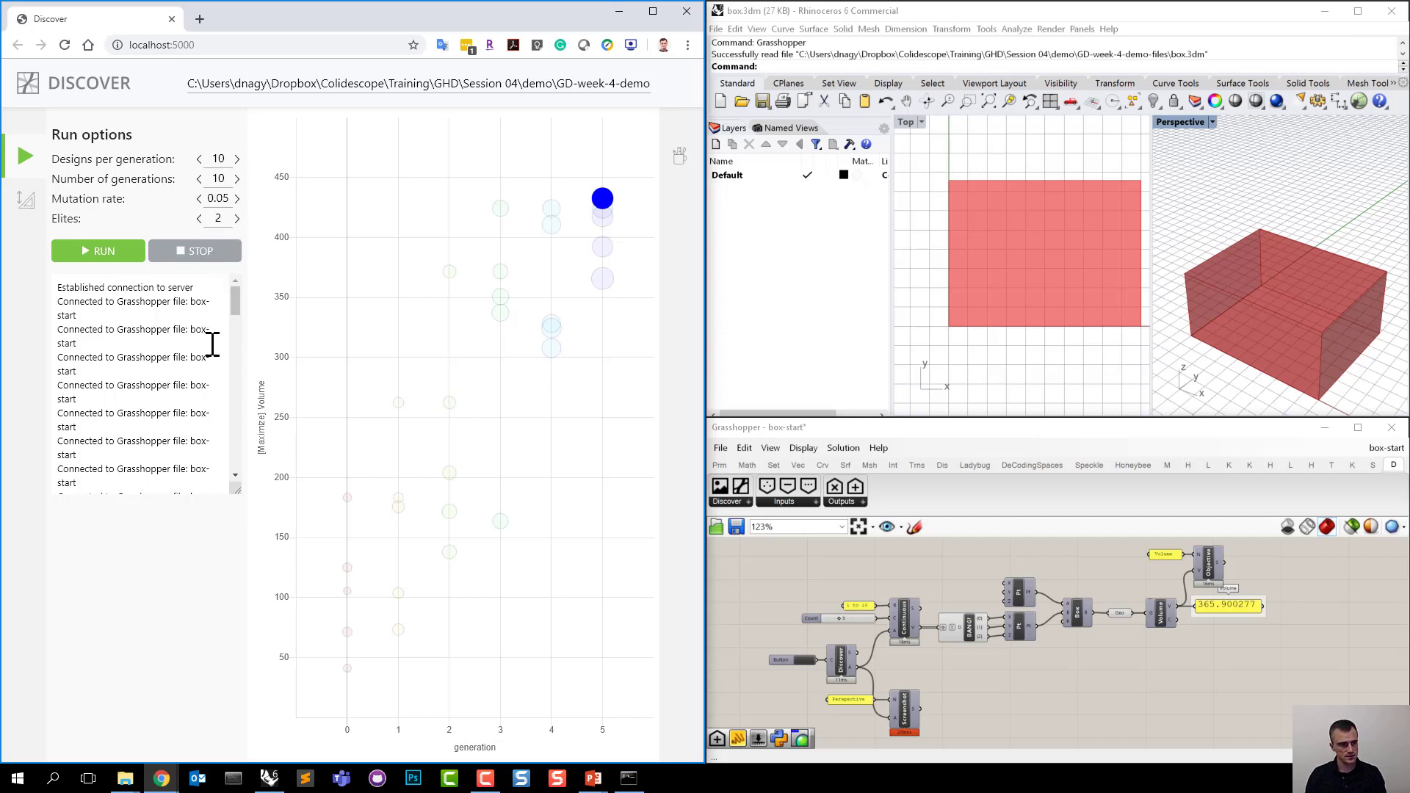
left_click(107, 253)
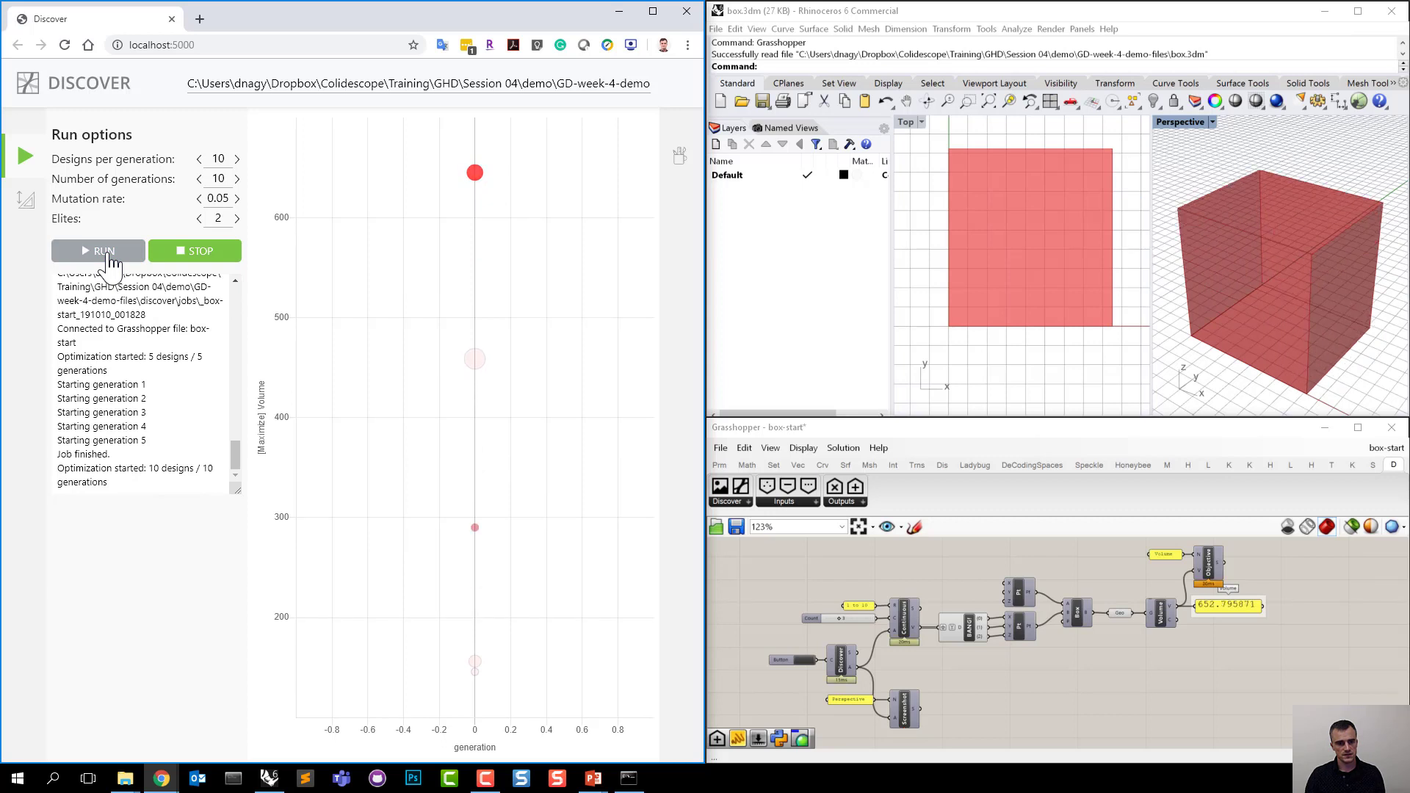
Examine the highest-volume designs in the chart while the optimization advances through its generations.
mouse_move(478, 167)
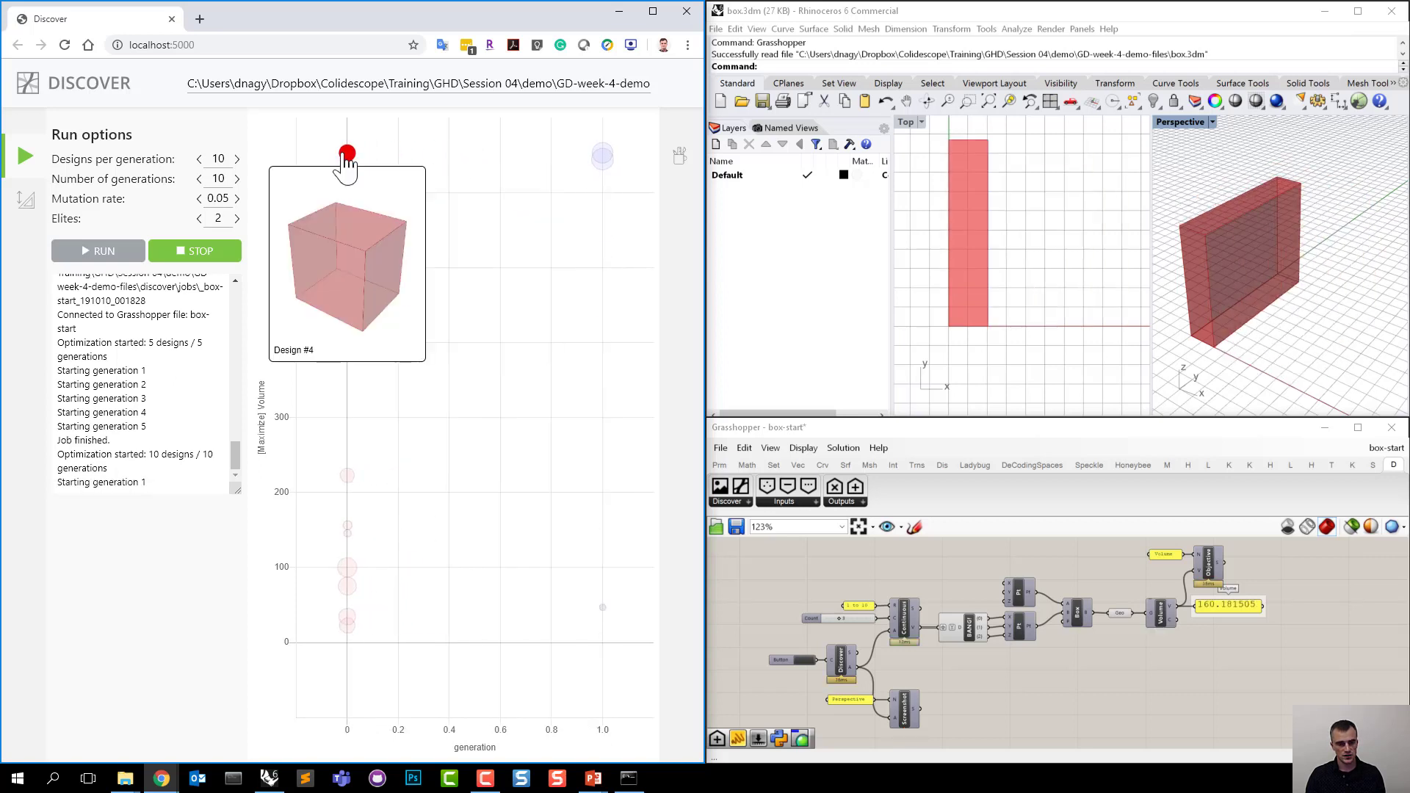
mouse_move(369, 165)
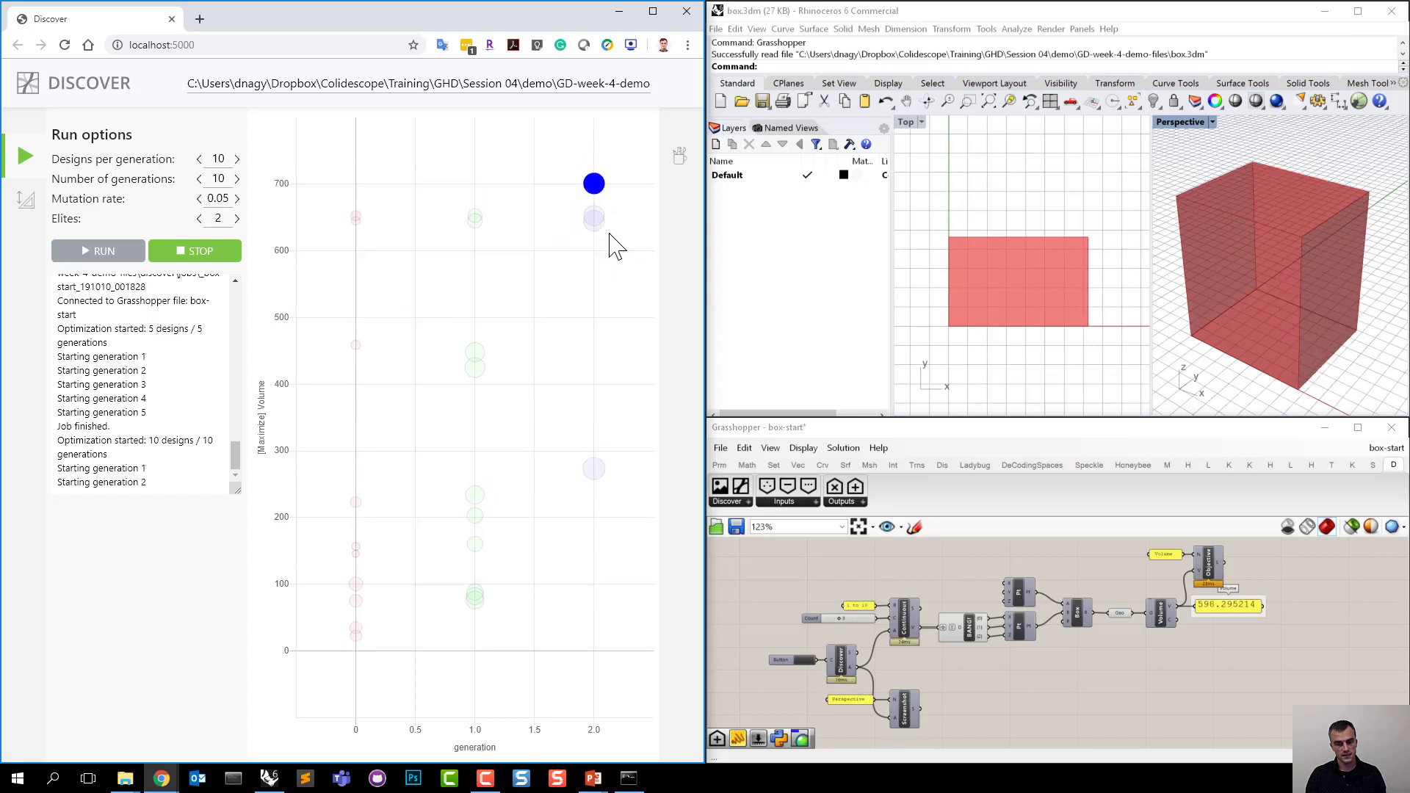
mouse_move(595, 192)
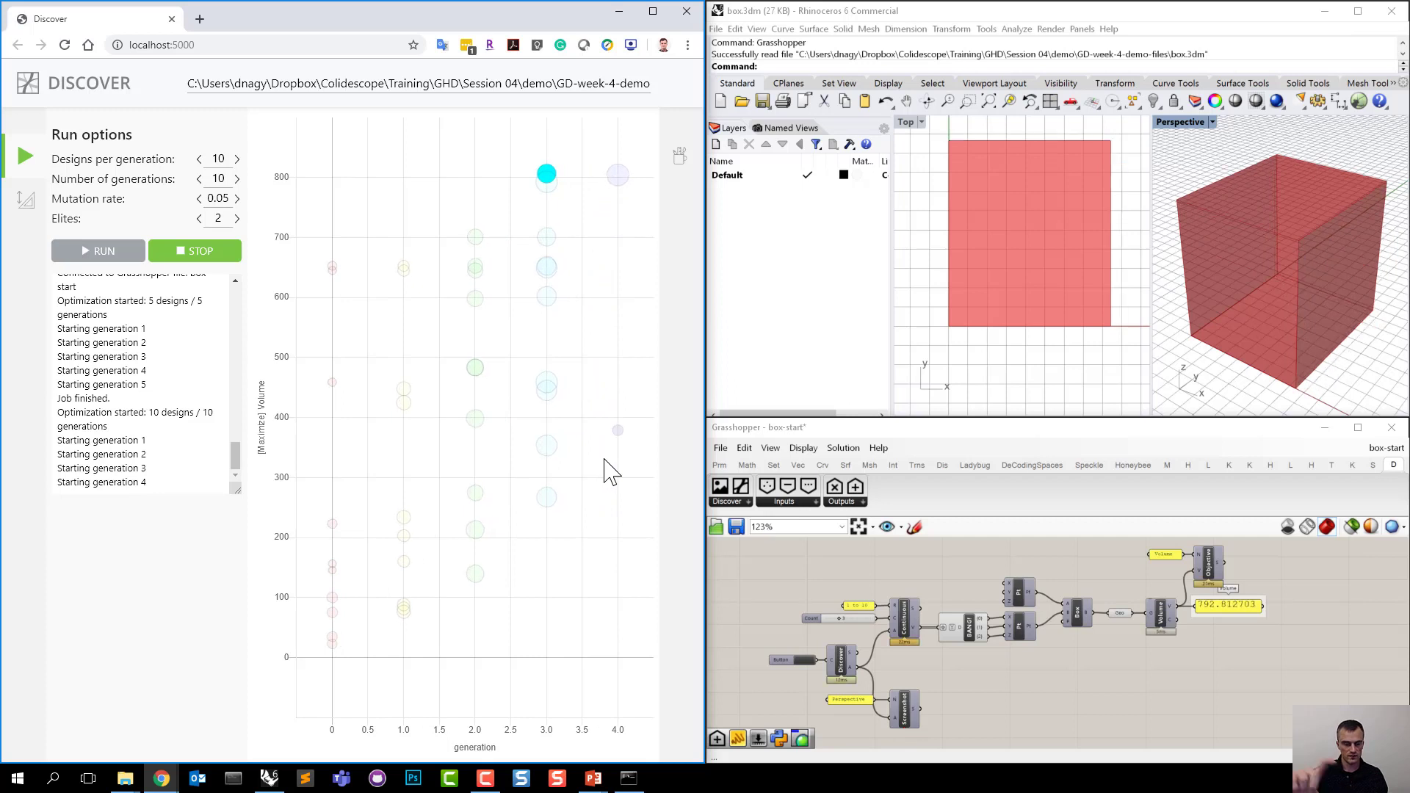
mouse_move(557, 312)
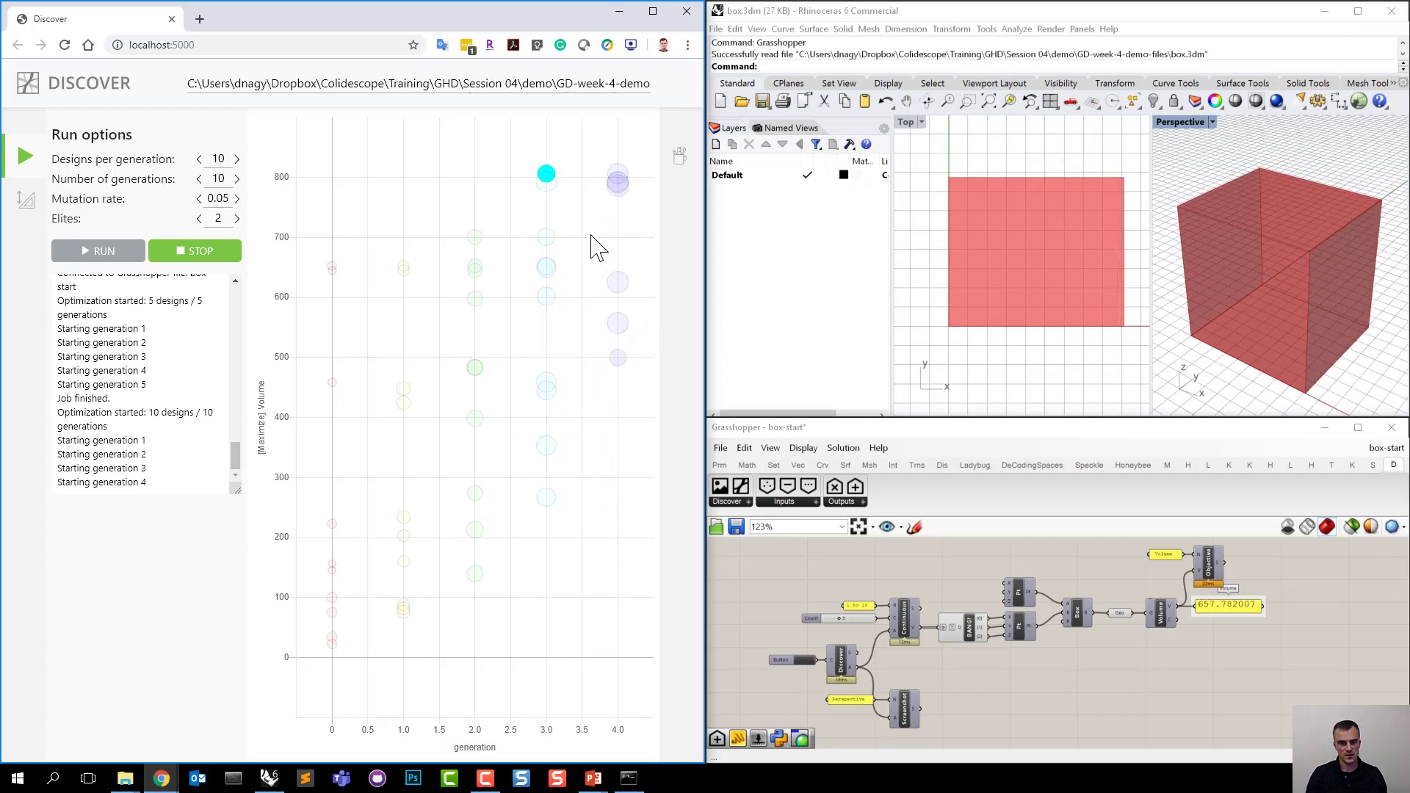
mouse_move(516, 213)
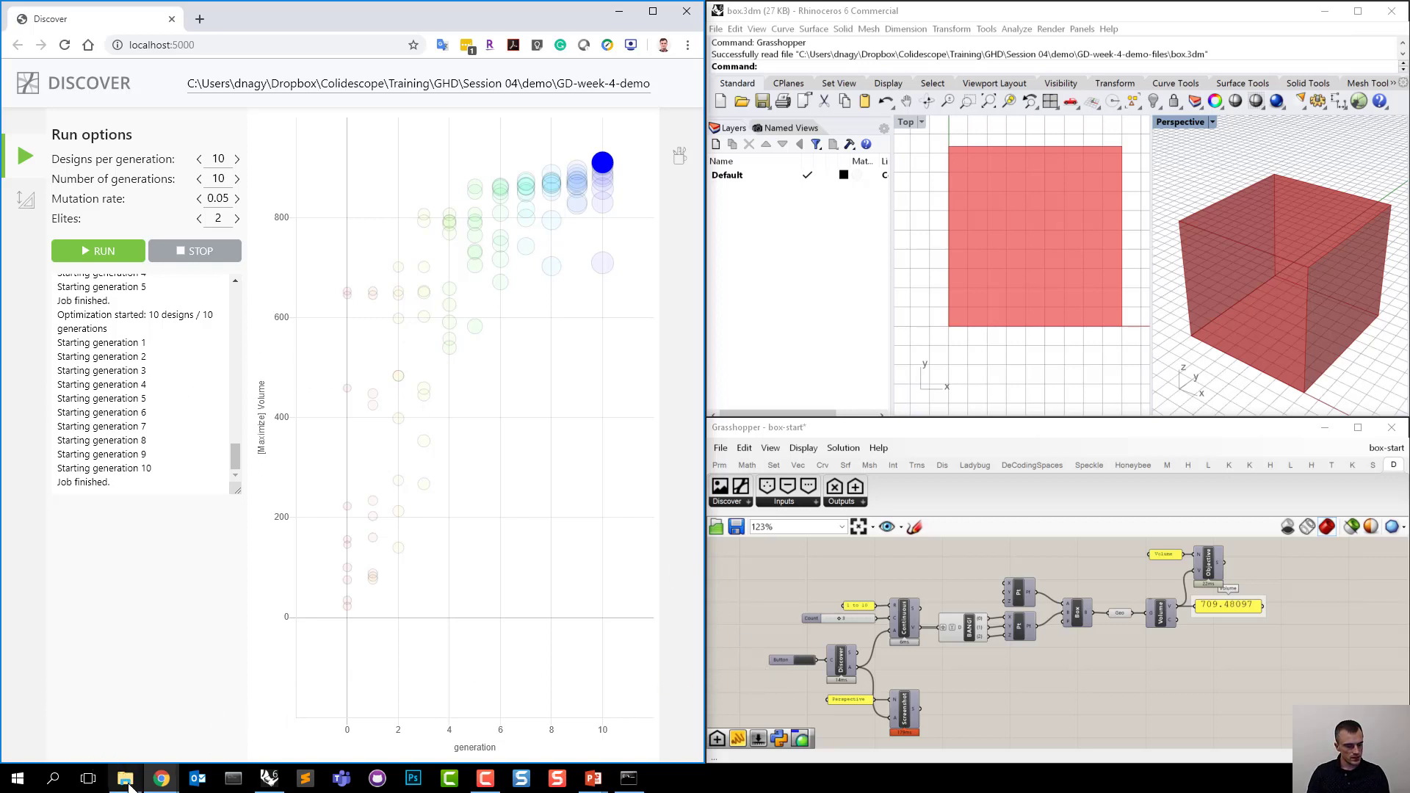
Switch to the File Explorer window showing the GD-week-4-demo-files folder and reposition it over the Discover page.
mouse_move(135, 777)
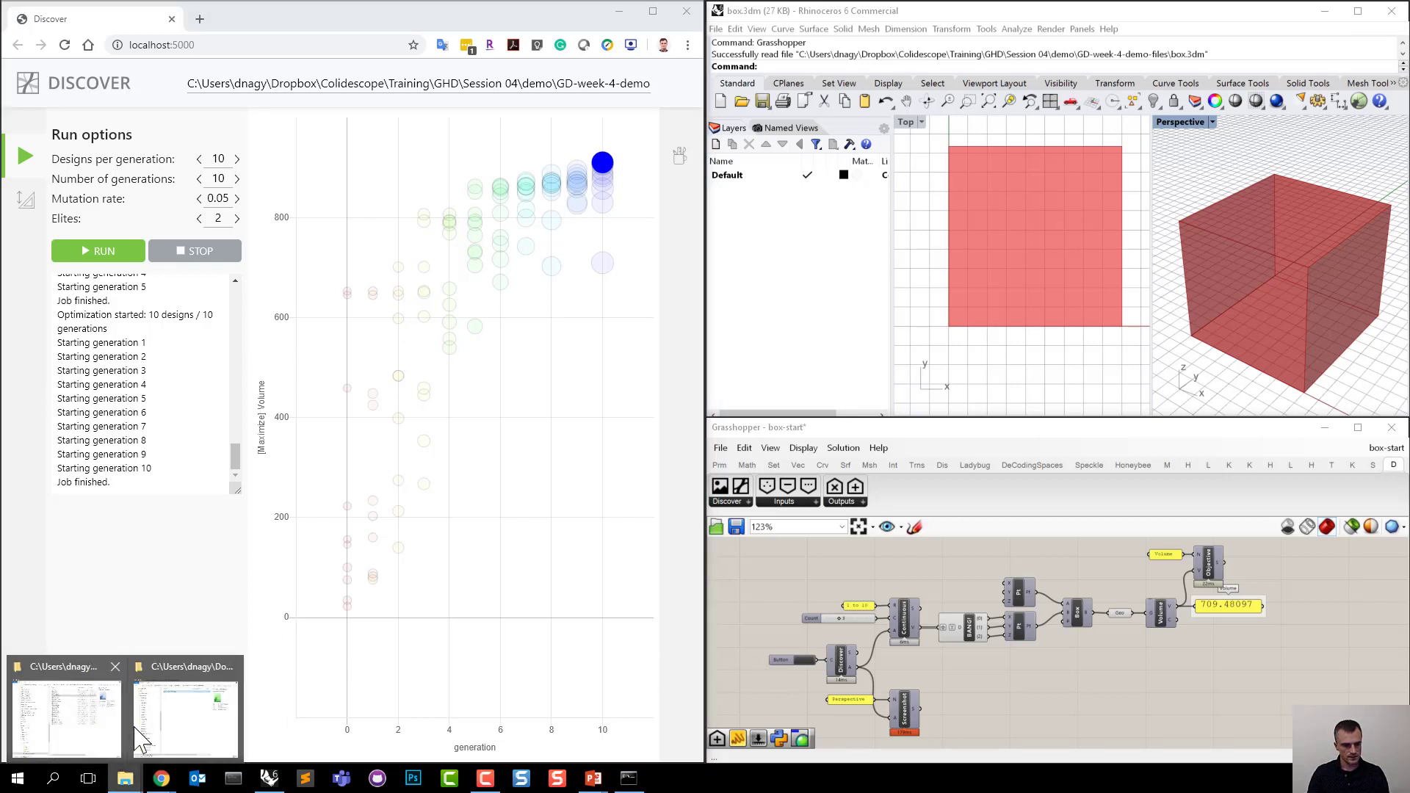
left_click(106, 738)
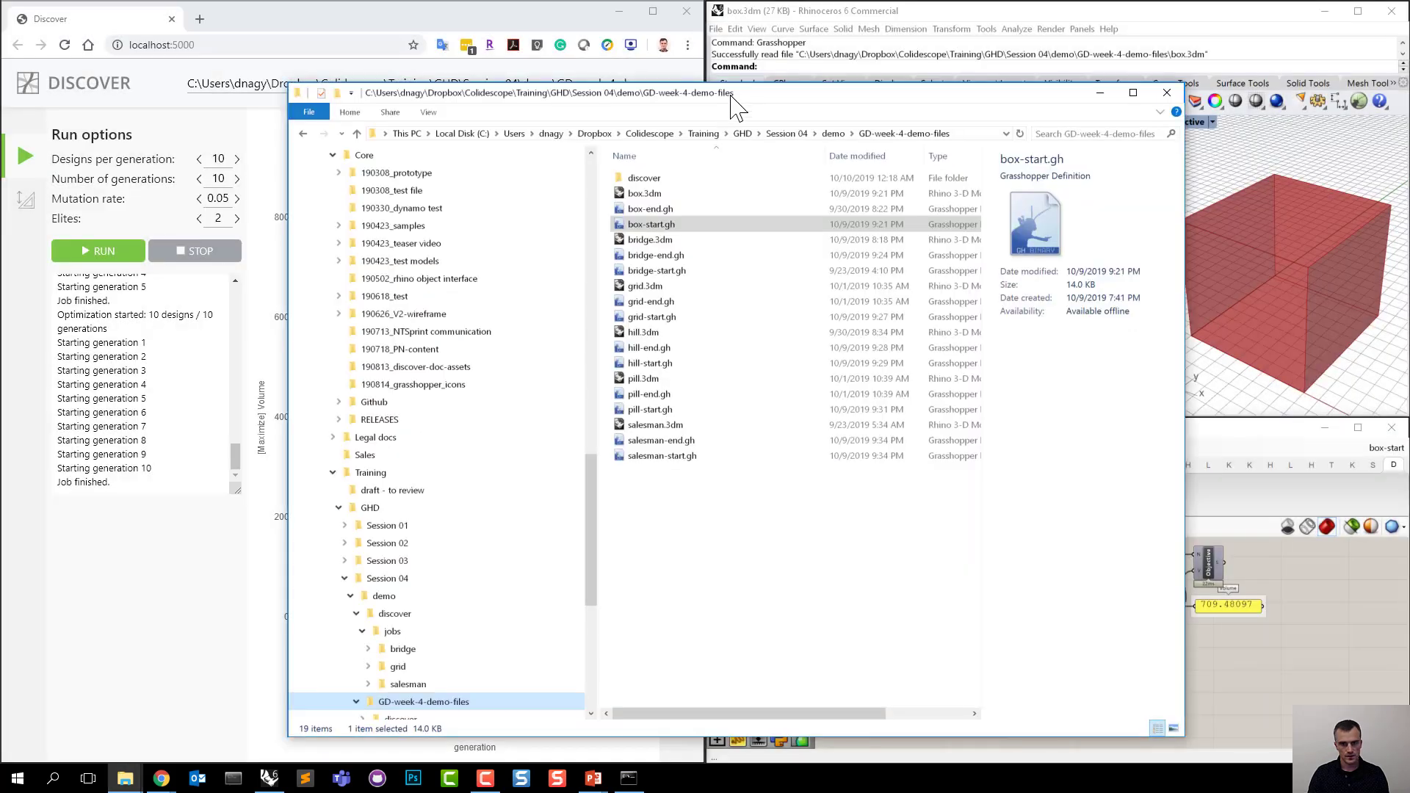
left_click_drag(757, 90, 575, 94)
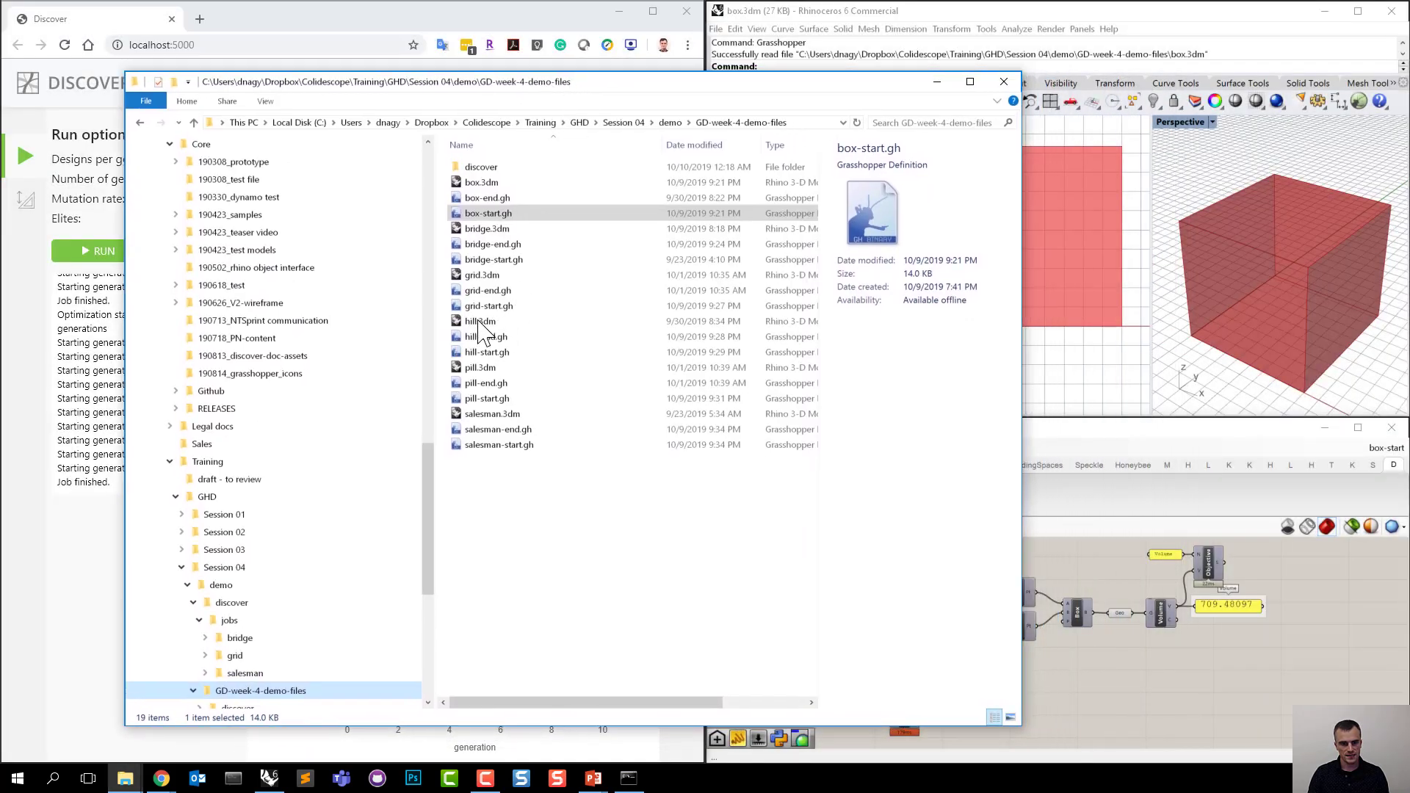
Open hill.3dm in Rhino and hill-start.gh in Grasshopper from the demo folder, and minimize File Explorer.
left_click_drag(474, 323, 1174, 333)
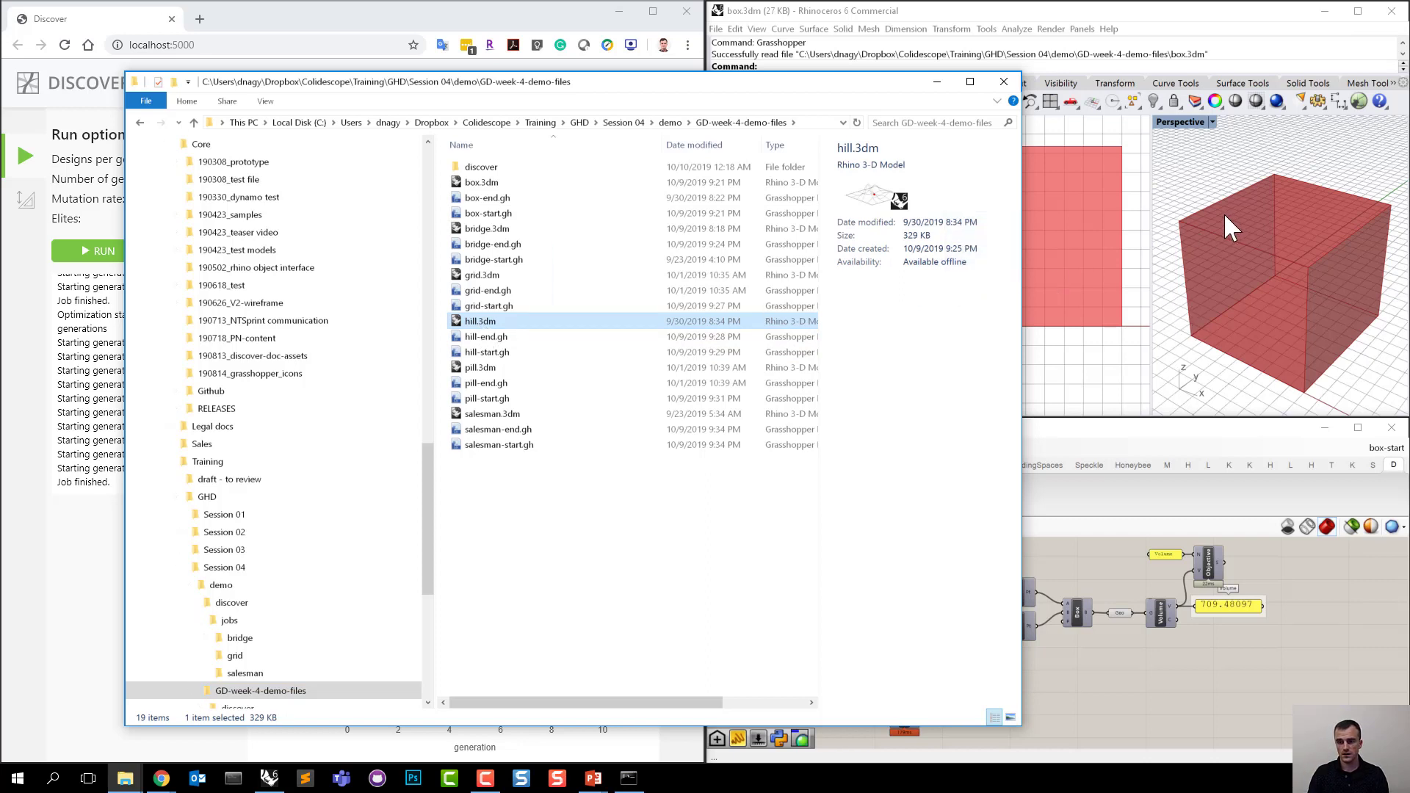
left_click_drag(904, 83, 883, 361)
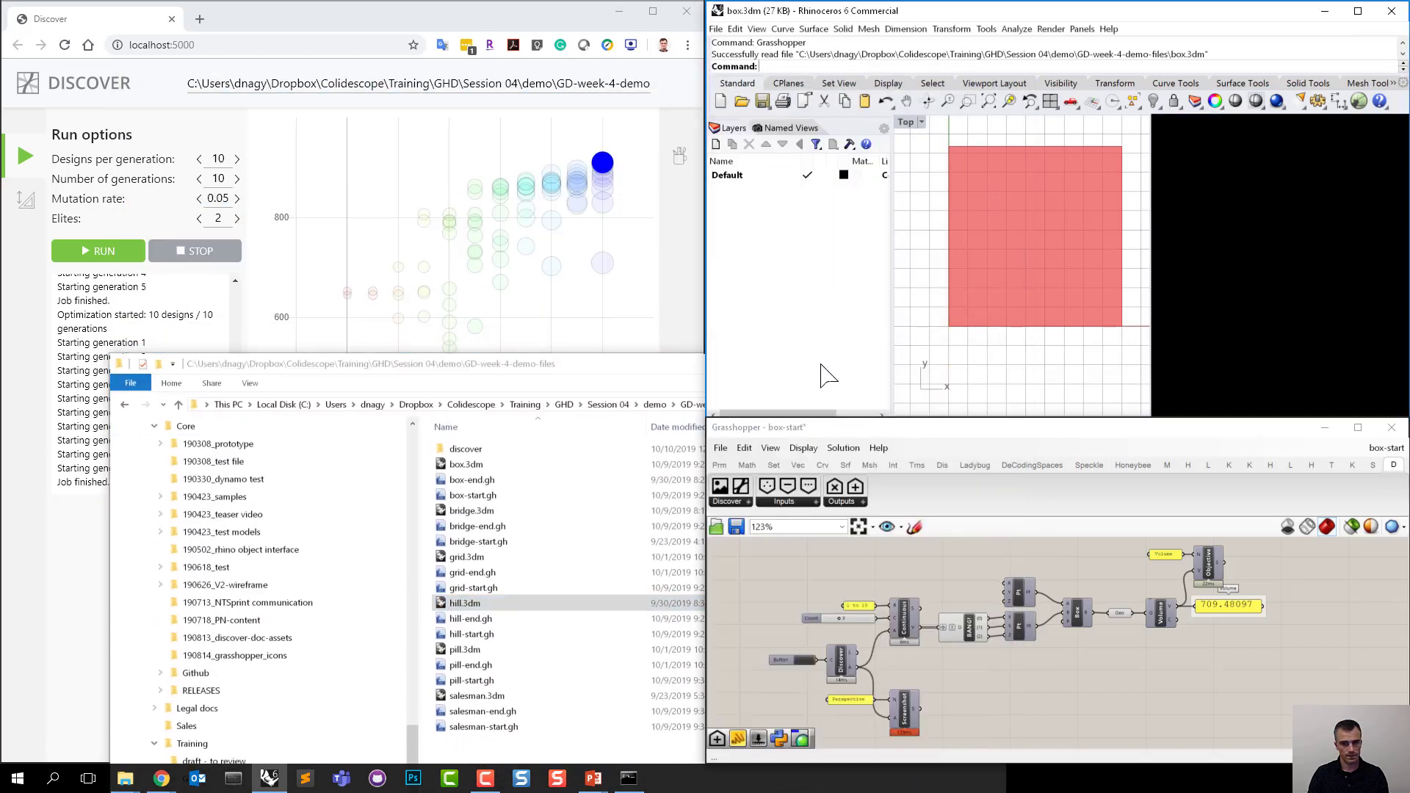
left_click_drag(628, 366, 529, 178)
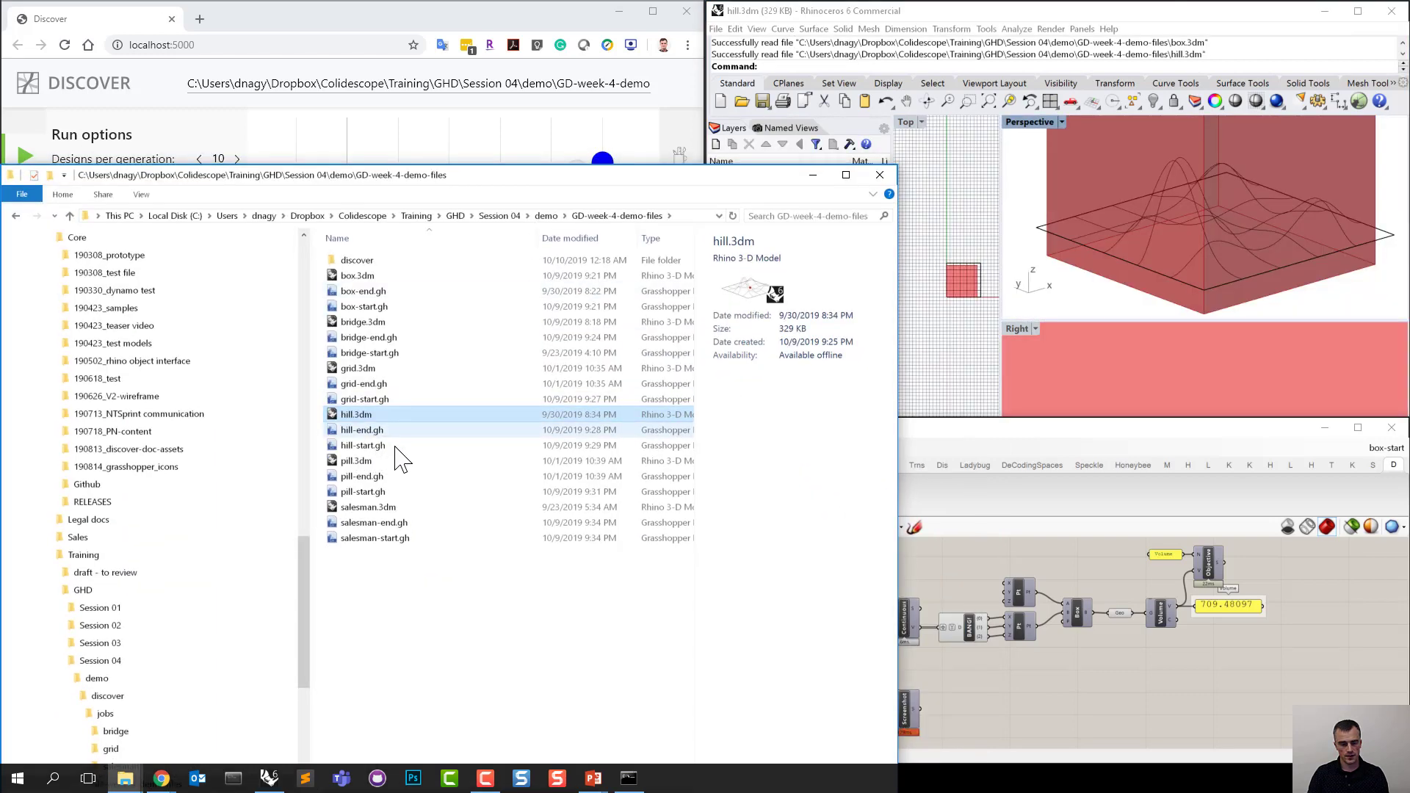
left_click_drag(393, 451, 1118, 684)
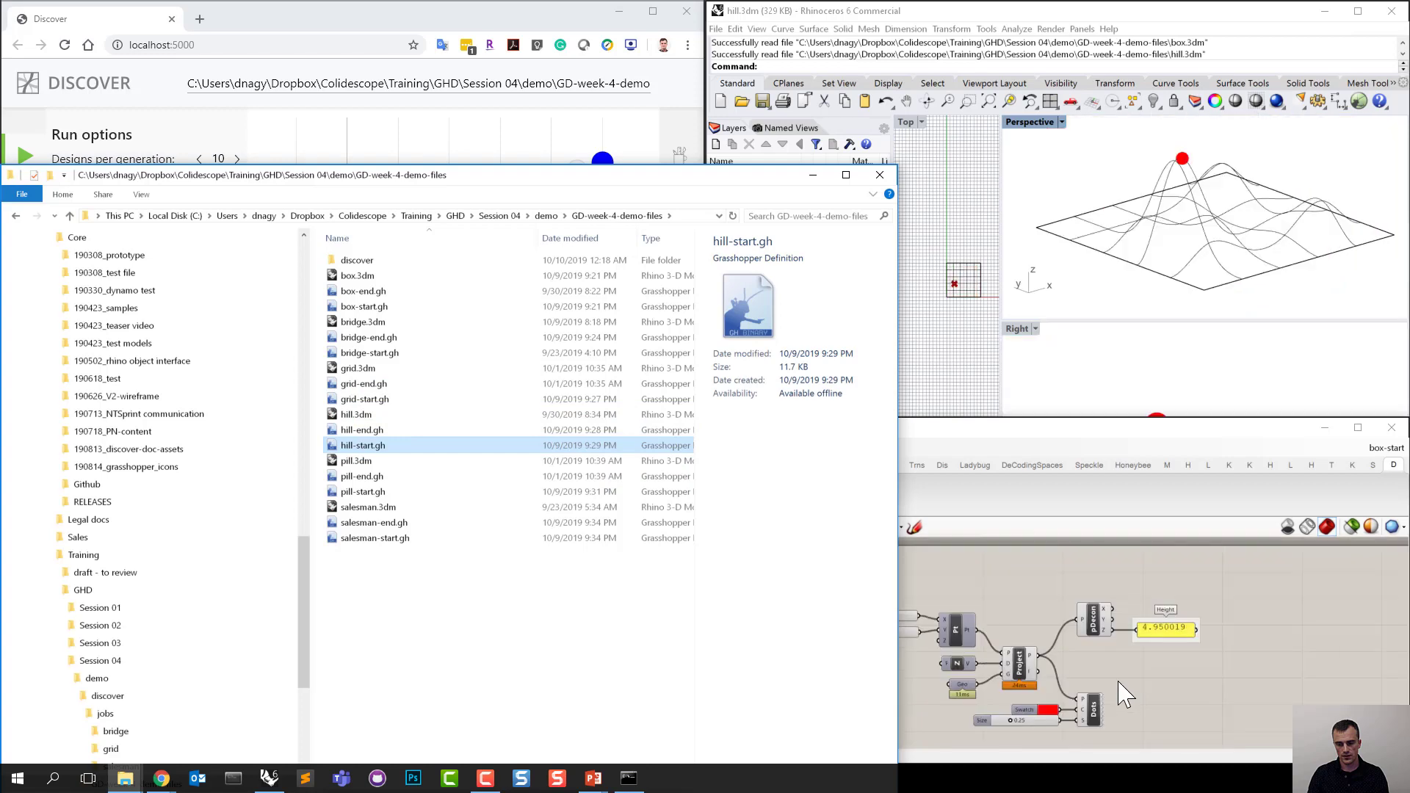
left_click(813, 176)
Set the X coordinate to 2.4 and the Y coordinate to 3.8, and turn on the Pt component's preview.
scroll(927, 652, "up", 3)
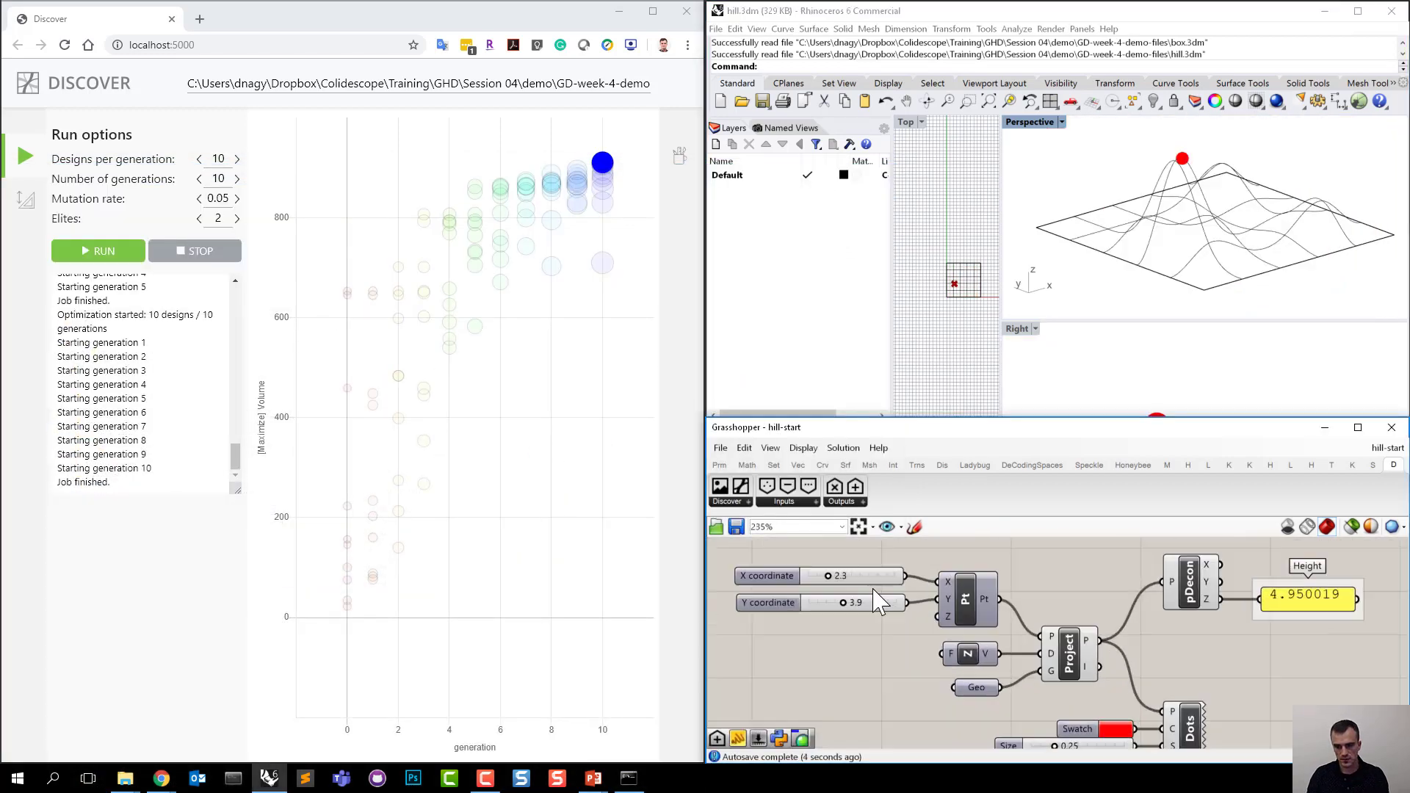
right_click_drag(830, 673, 847, 708)
left_click_drag(845, 612, 863, 641)
right_click(974, 638)
left_click(995, 656)
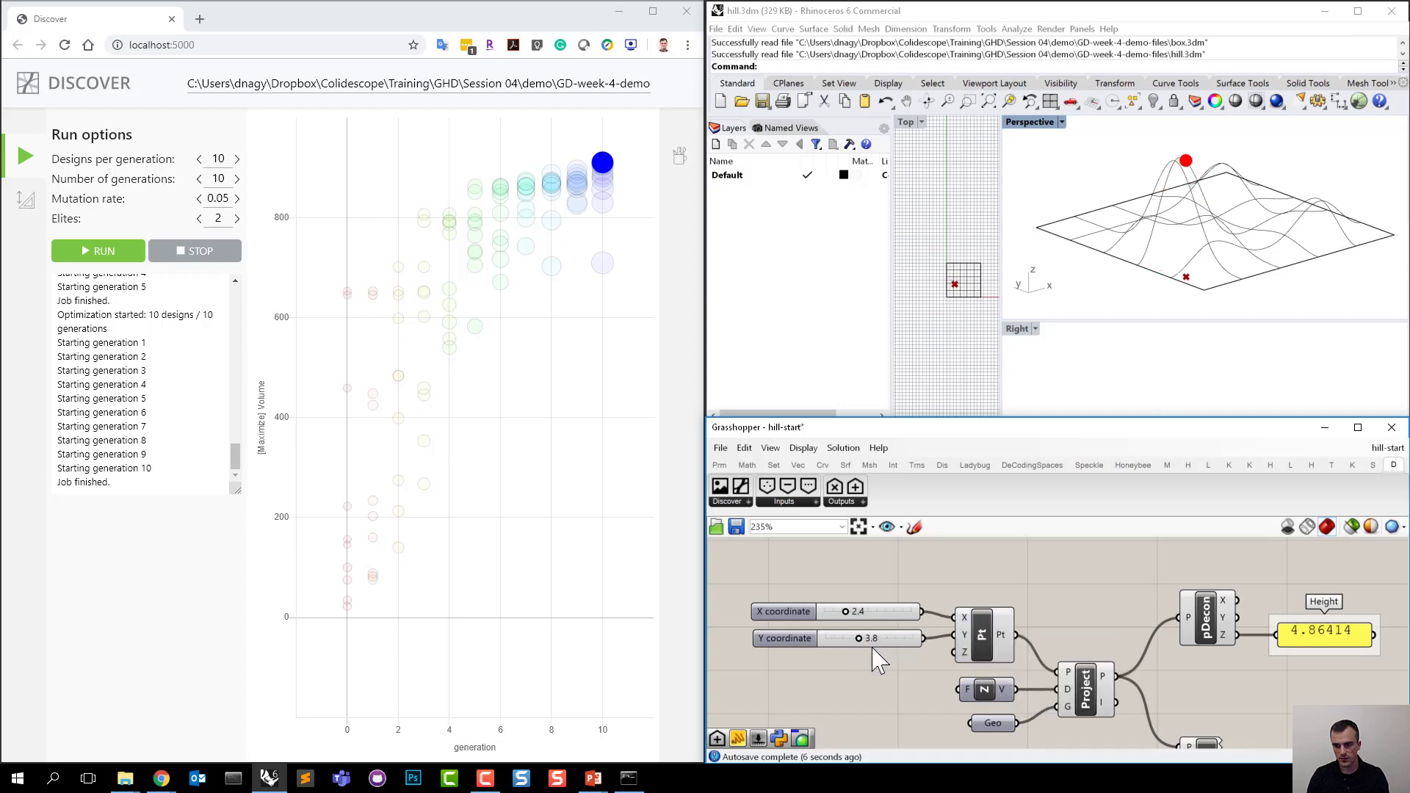
Examine how the definition projects the point onto the hill surface and reports its height.
scroll(882, 656, "down", 2)
right_click_drag(1019, 616, 951, 587)
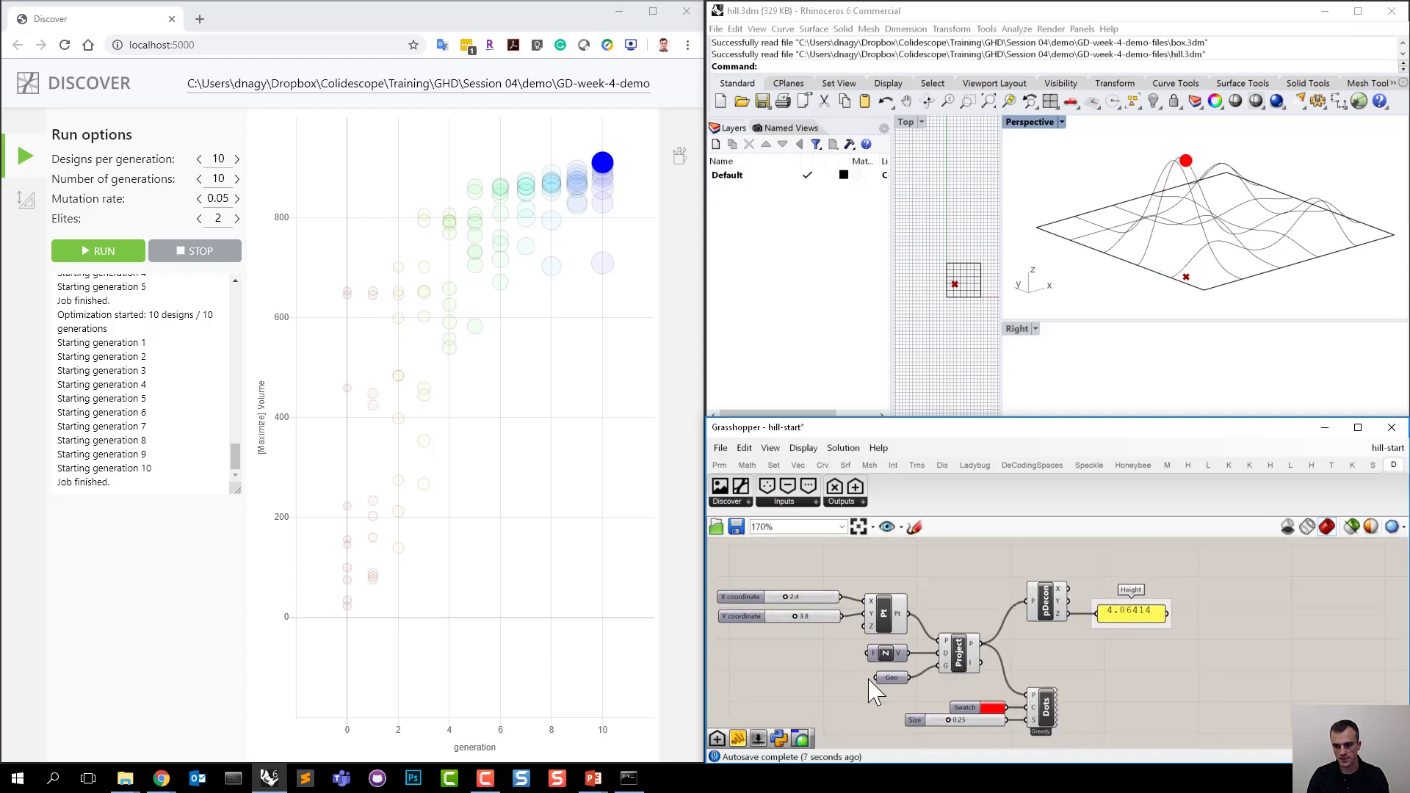
left_click(1241, 235)
left_click(1308, 304)
right_click_drag(1071, 642, 1048, 636)
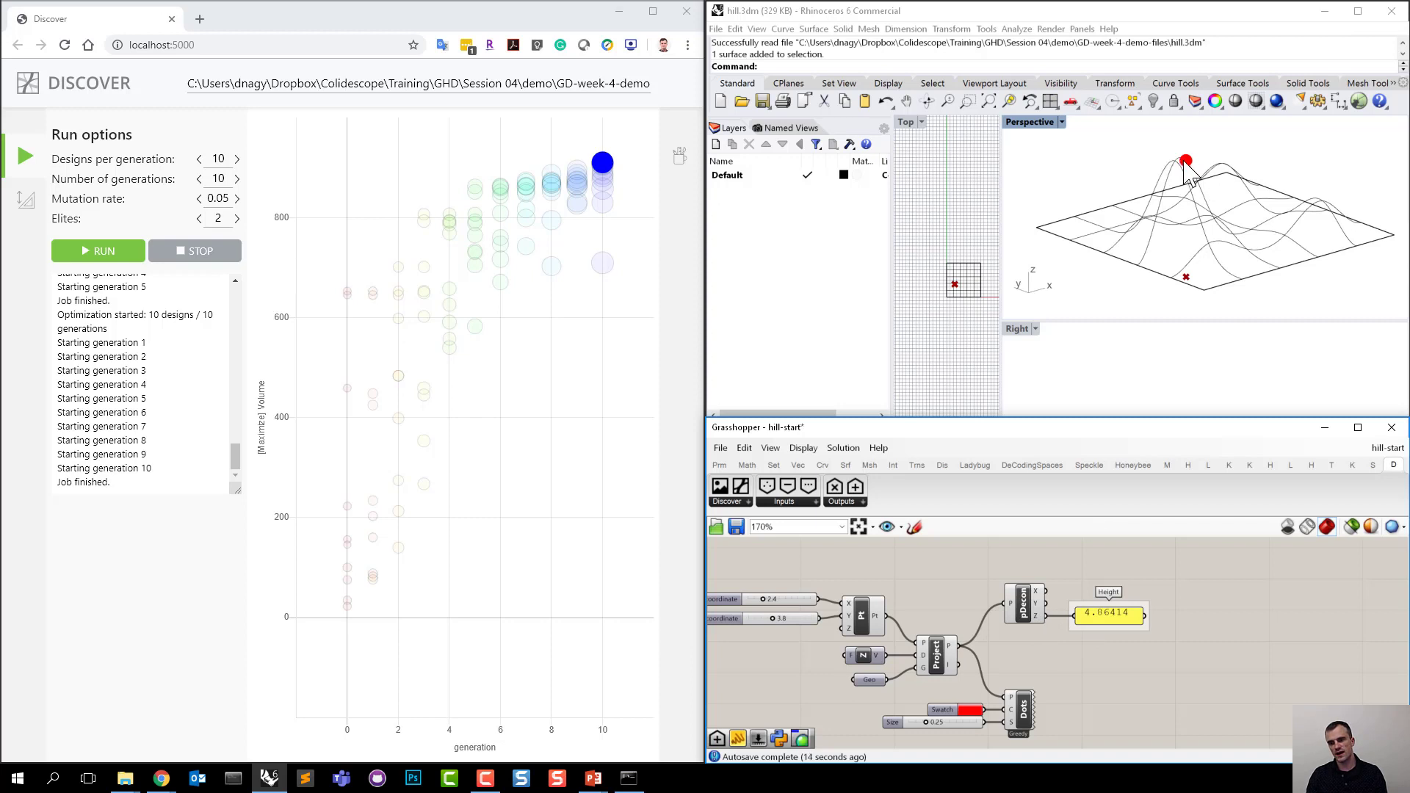
right_click_drag(1106, 633, 1133, 635)
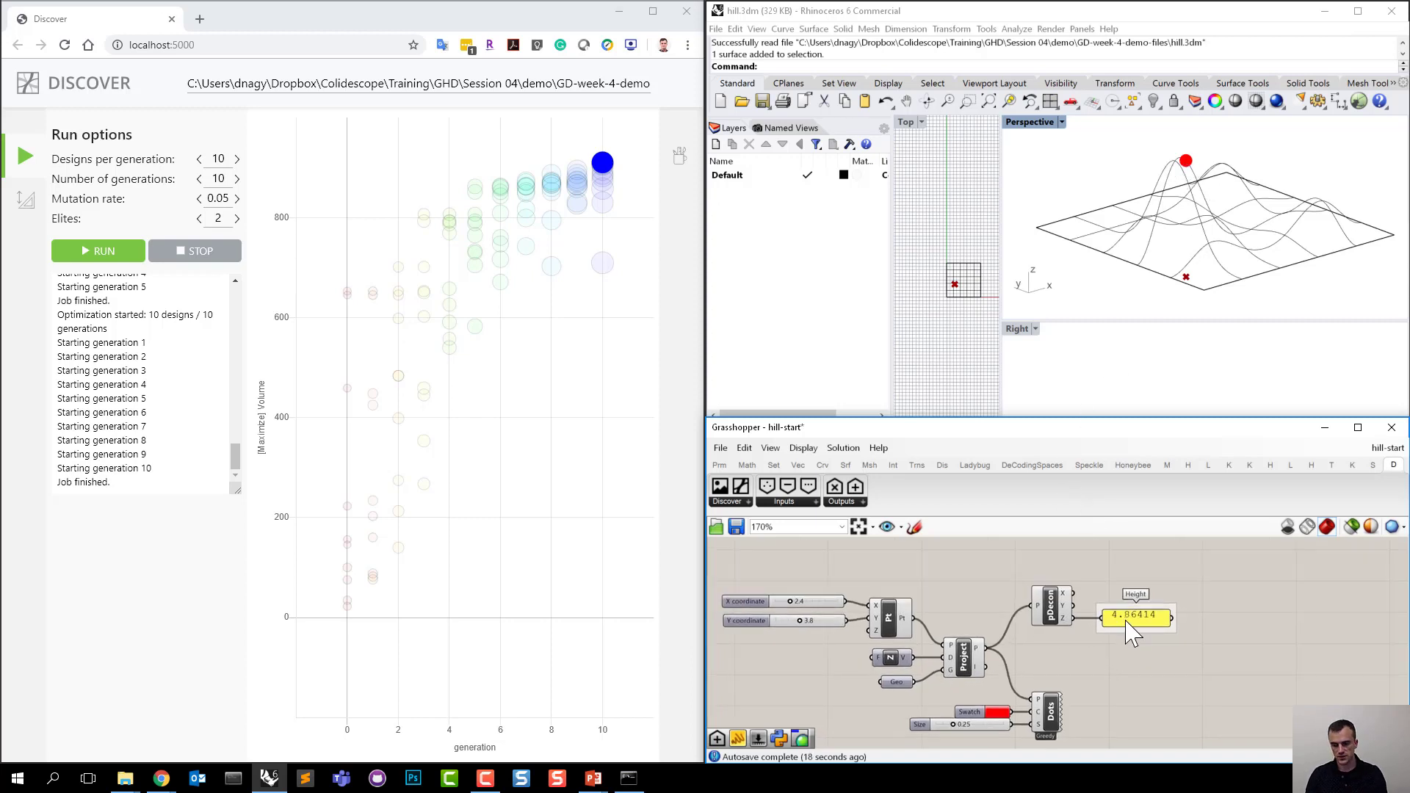
right_click_drag(1121, 646, 1193, 657)
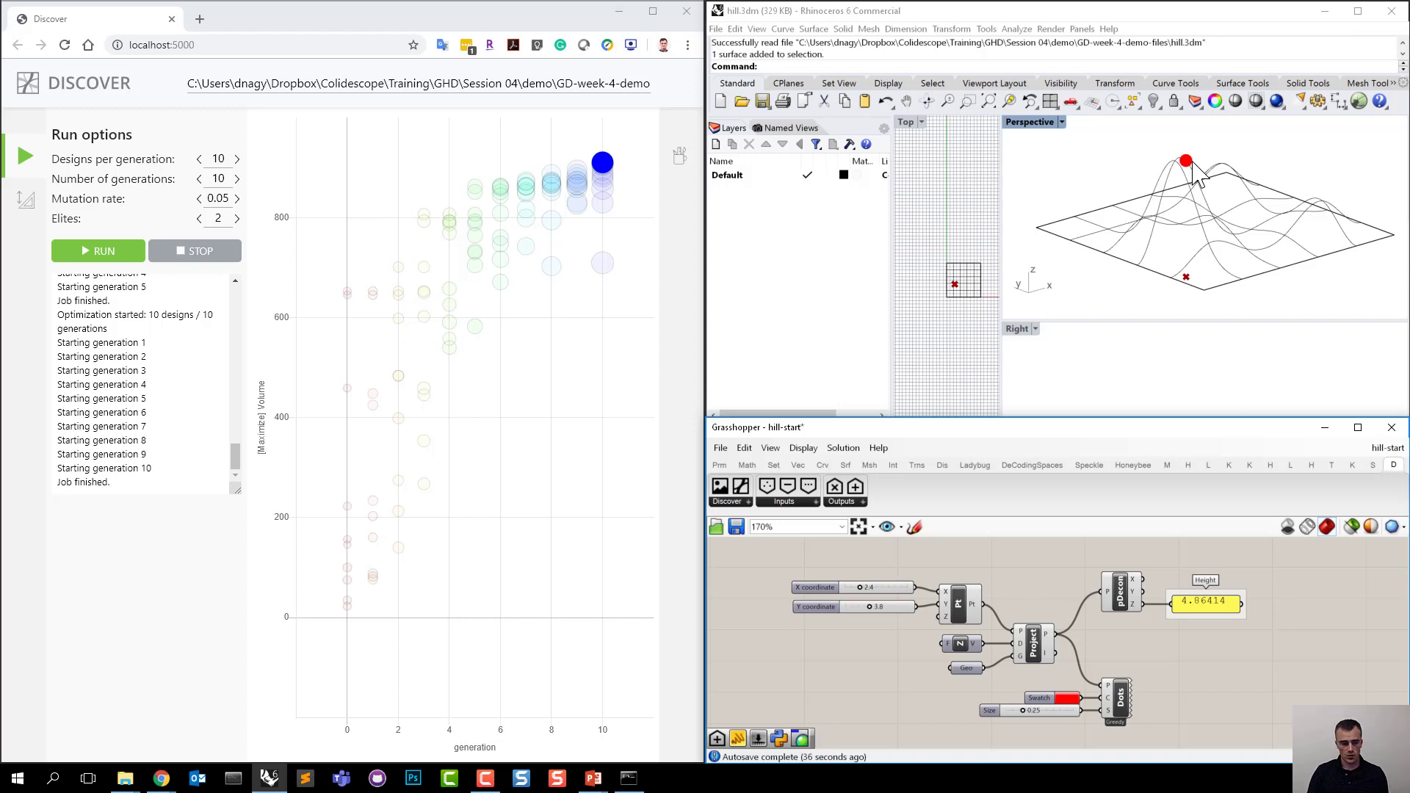
left_click(1234, 182)
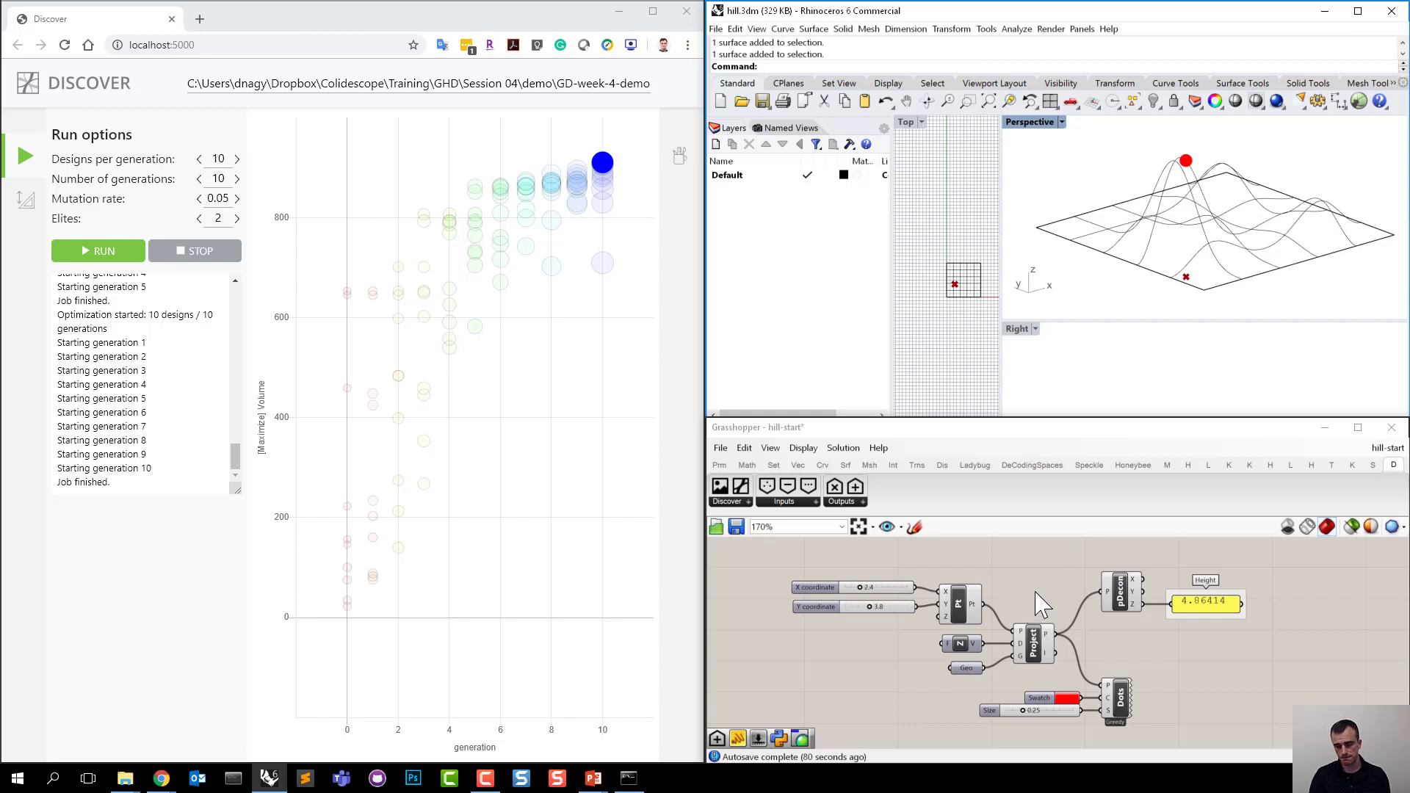
Add a Discover component and a Button below the definition, and connect the Button to the Discover input.
mouse_move(1042, 602)
right_mouse_down()
mouse_move(1026, 586)
mouse_move(1056, 604)
right_mouse_up()
scroll(1027, 587, "down", 1)
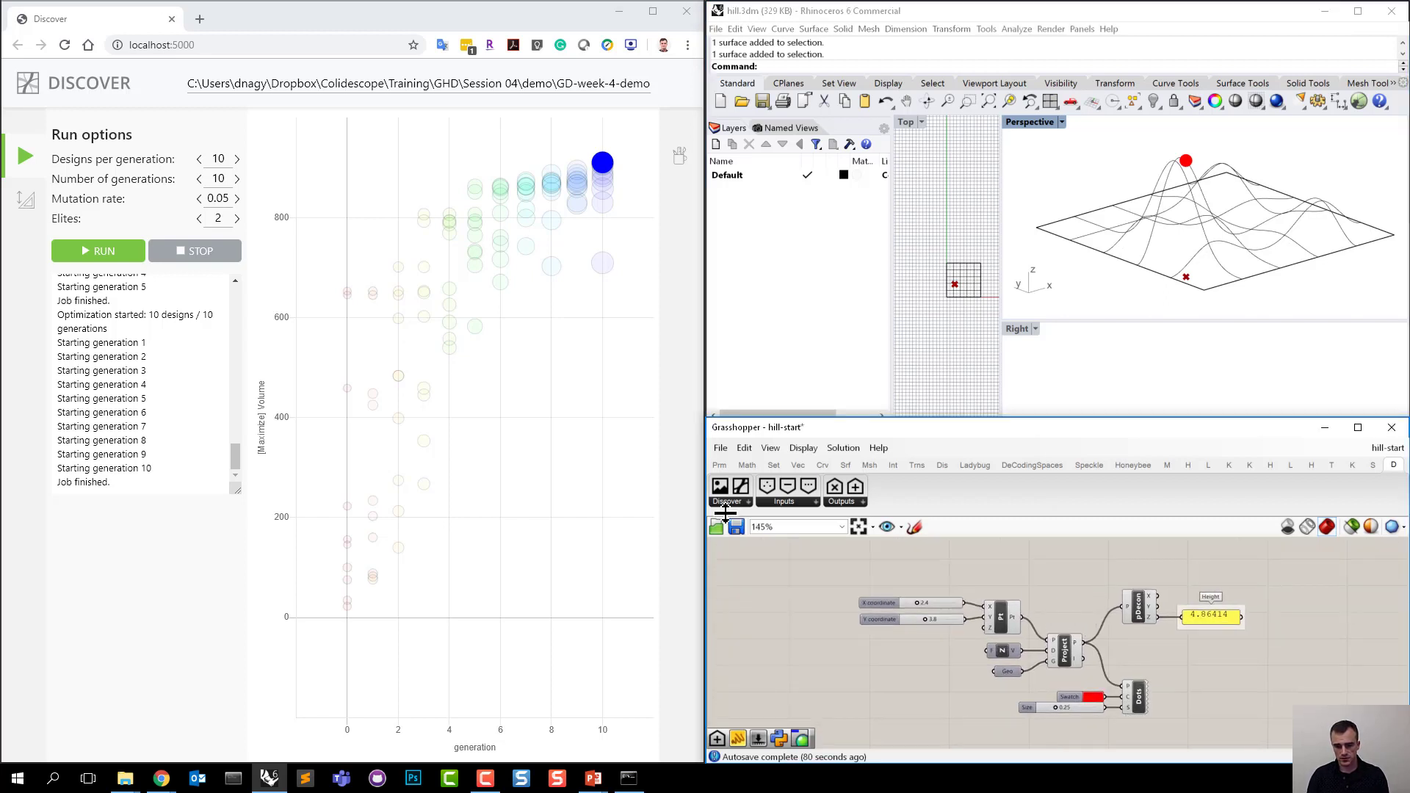
left_click_drag(743, 496, 884, 690)
double_click(834, 679)
type("button")
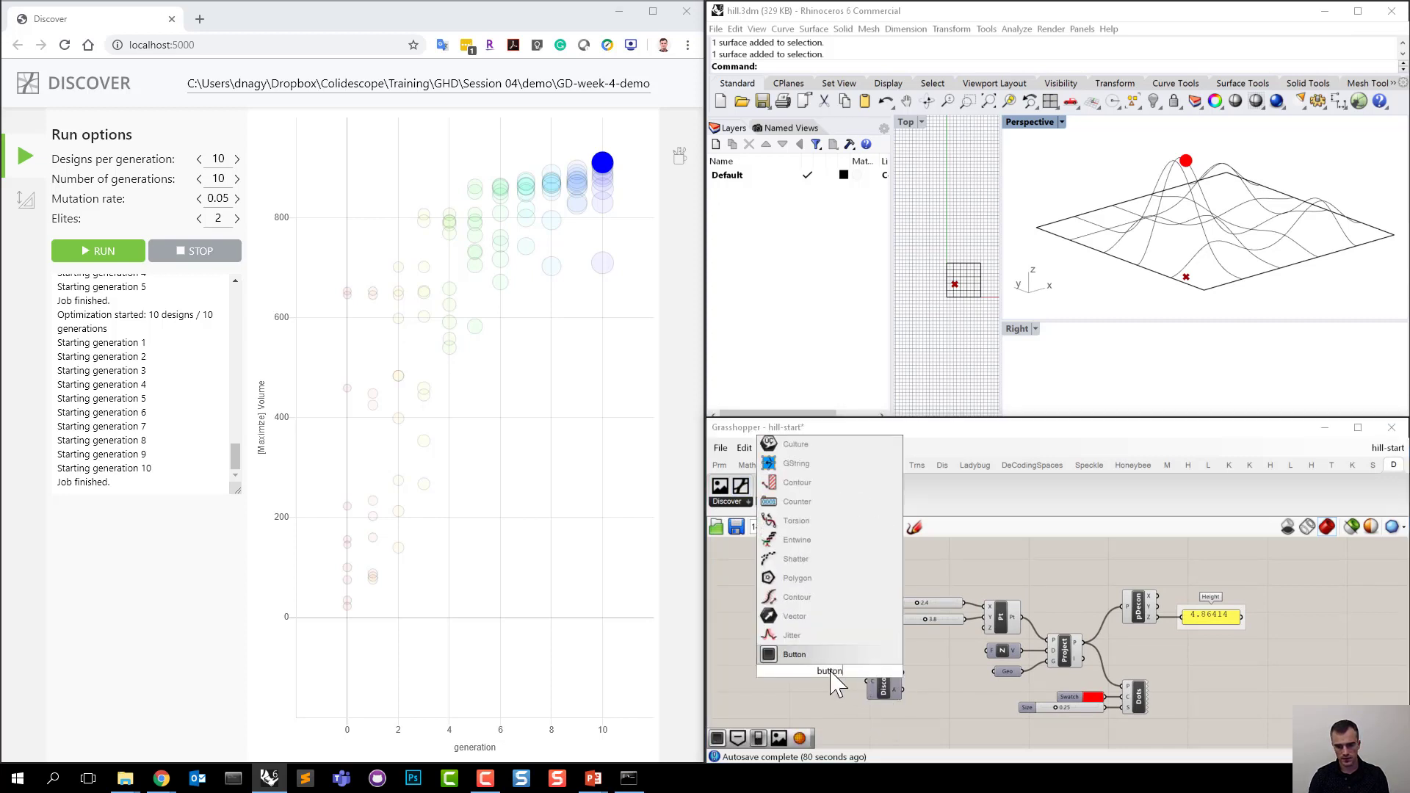
key("Return")
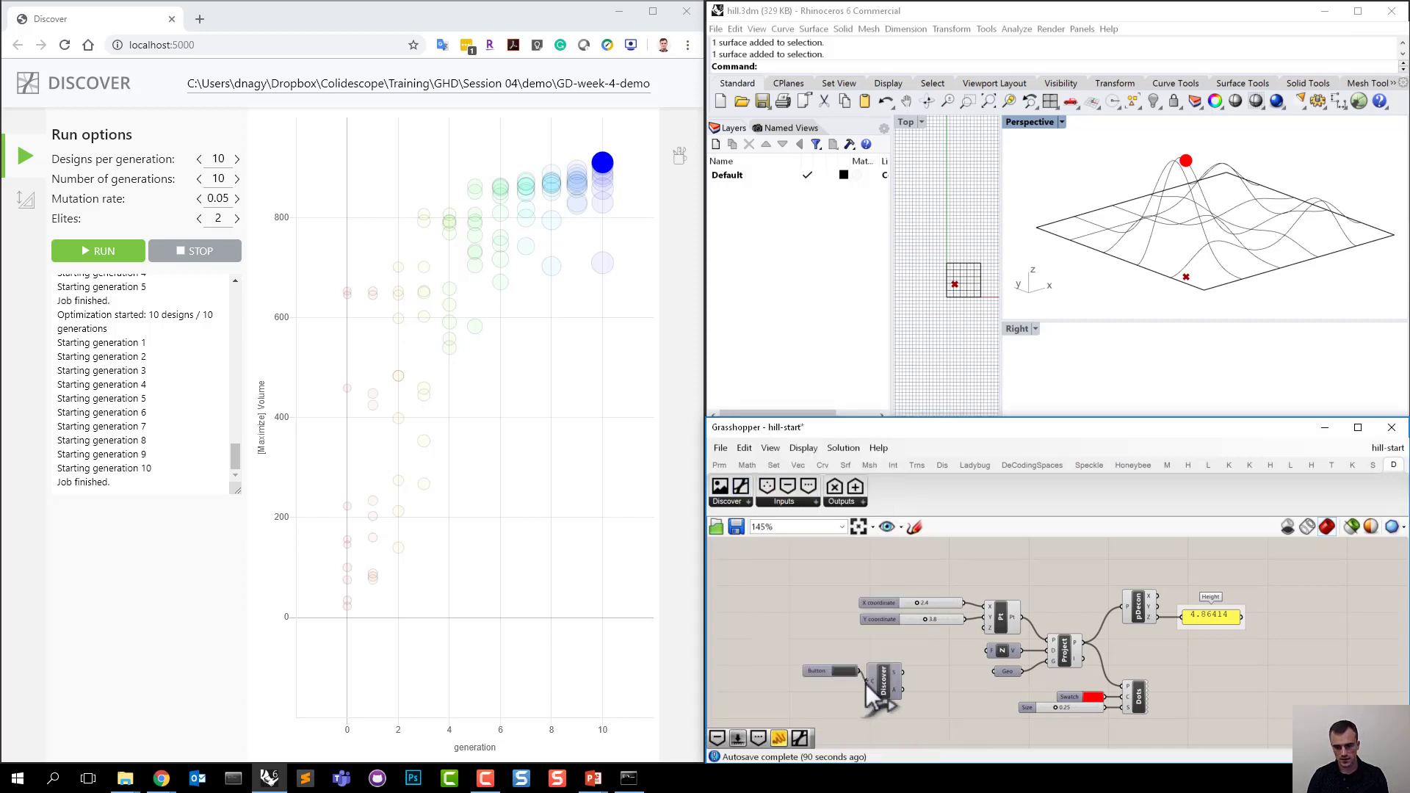
left_click_drag(866, 684, 867, 683)
left_click_drag(819, 672, 861, 719)
right_click_drag(875, 647, 881, 622)
left_click_drag(872, 695, 871, 698)
right_click_drag(891, 667, 911, 660)
left_click(922, 643)
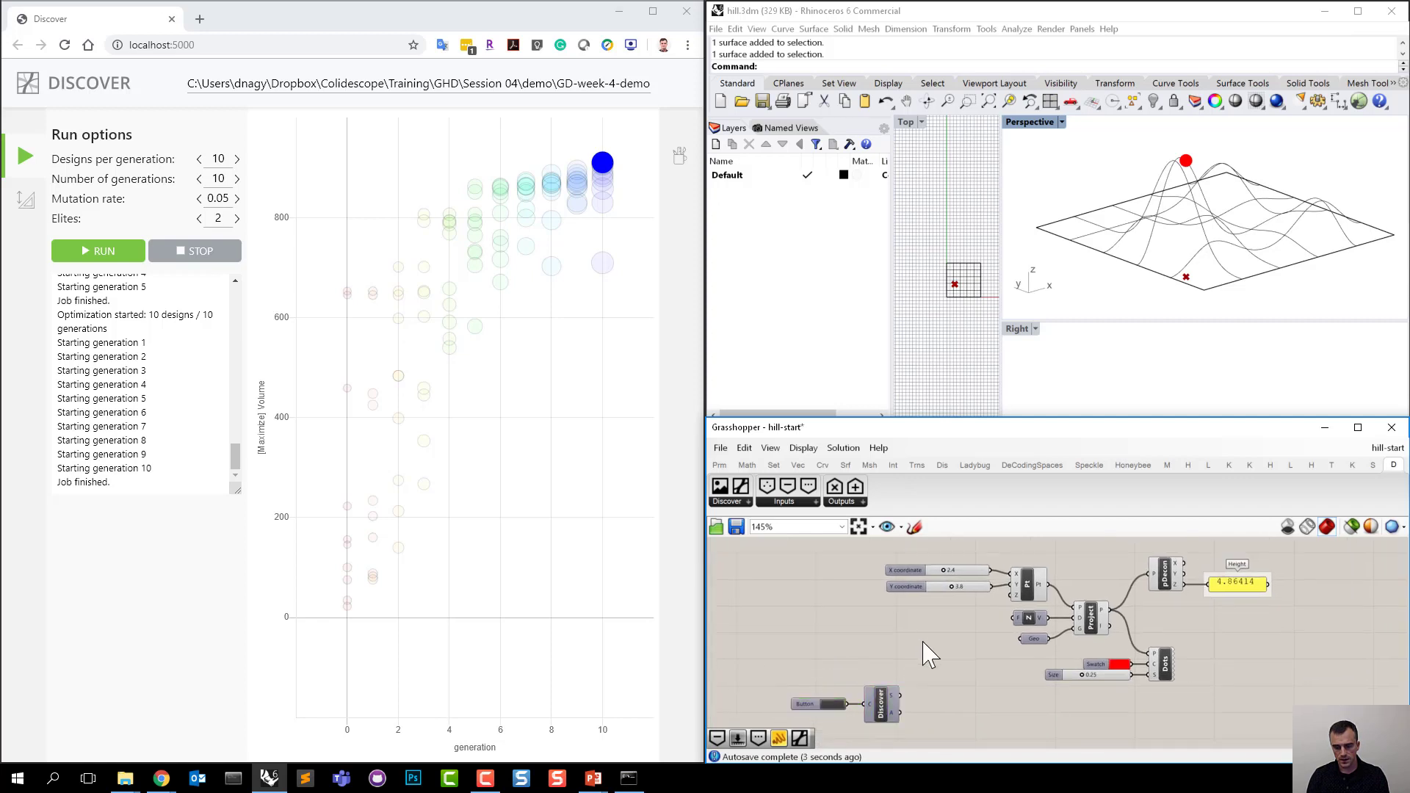
Place a Continuous input component below the coordinate sliders and reposition the Discover component and its Button beneath it.
left_click(787, 488)
left_click(934, 654)
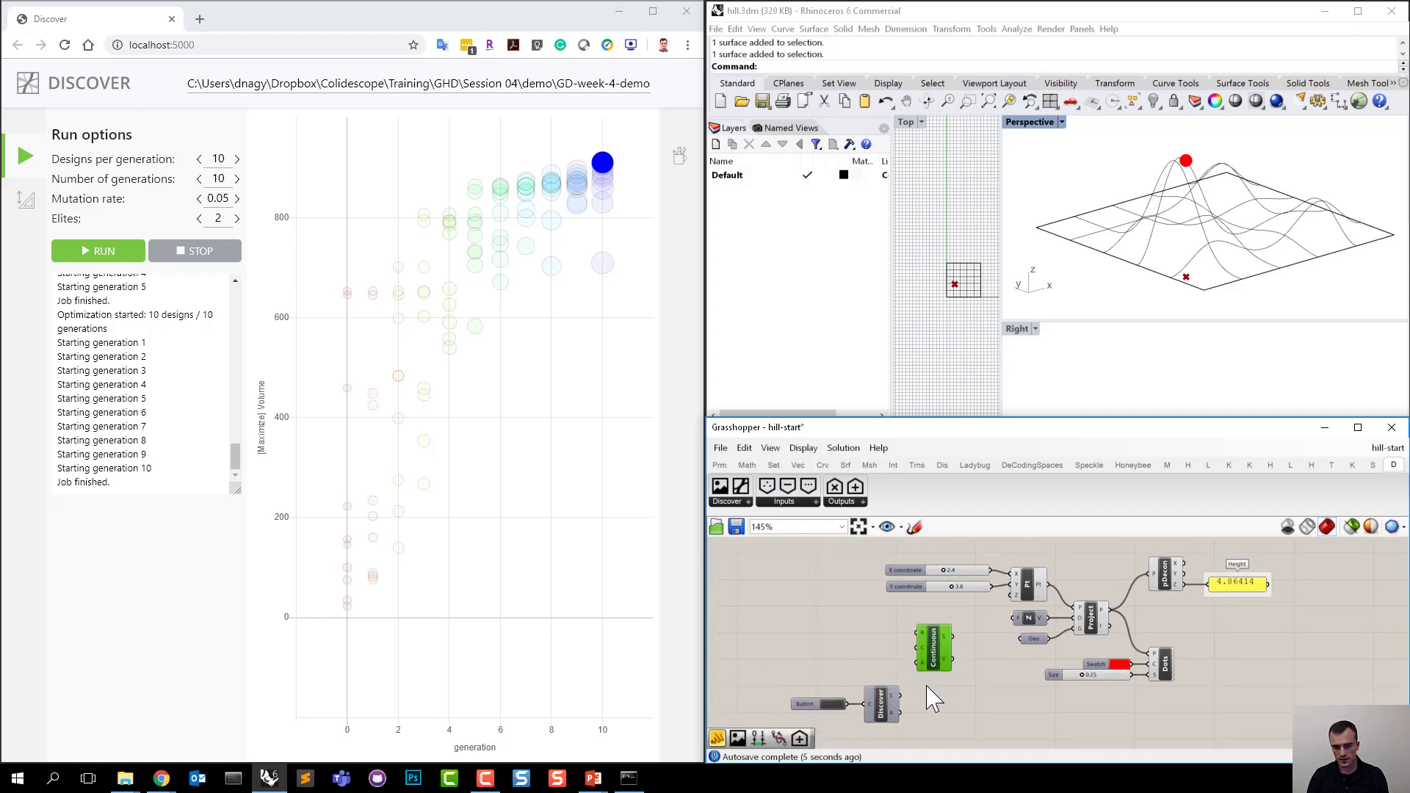
right_click_drag(927, 734, 948, 711)
left_click_drag(952, 728, 812, 661)
left_click_drag(907, 687, 907, 728)
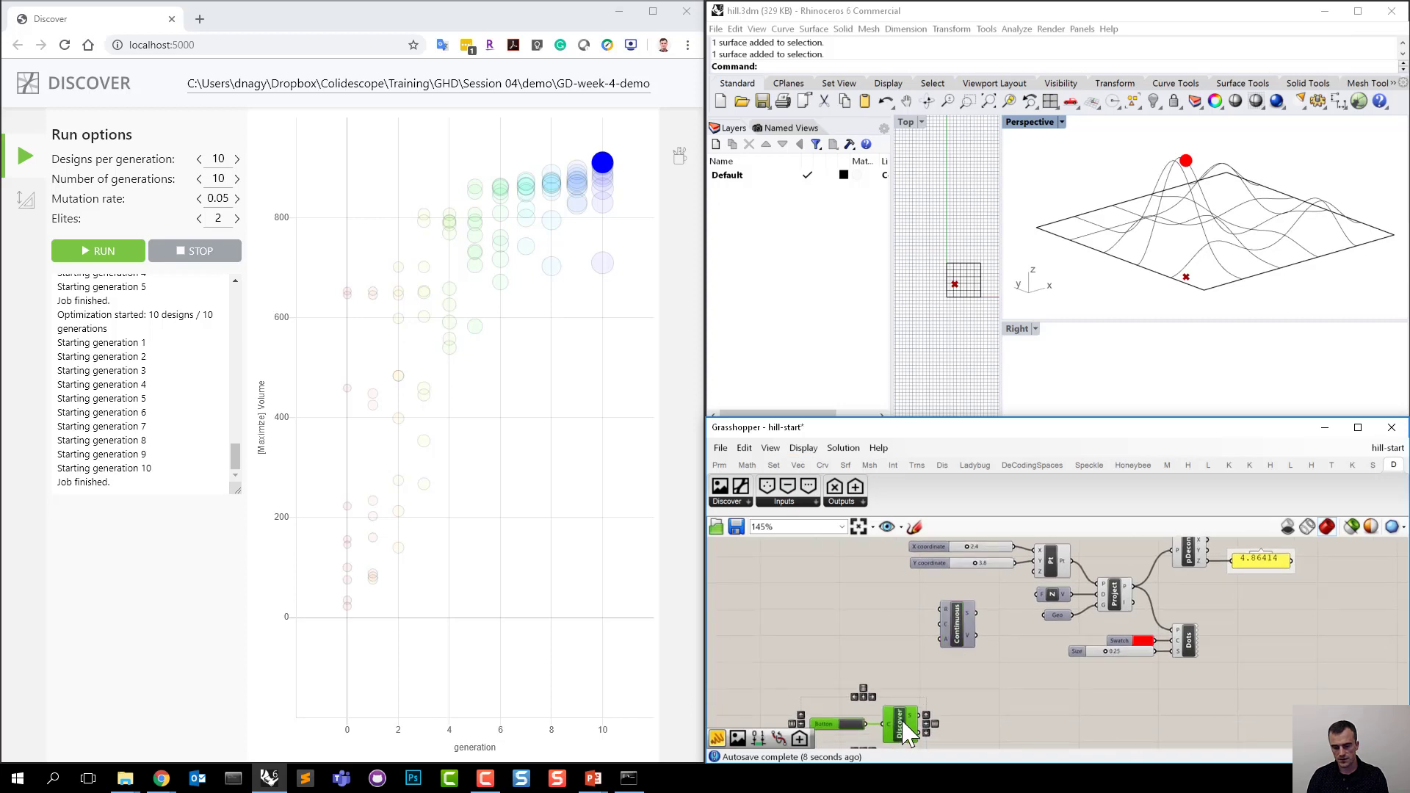
mouse_move(965, 656)
right_mouse_down()
mouse_move(944, 696)
mouse_move(981, 633)
right_mouse_up()
left_click(944, 690)
left_click_drag(980, 633, 986, 623)
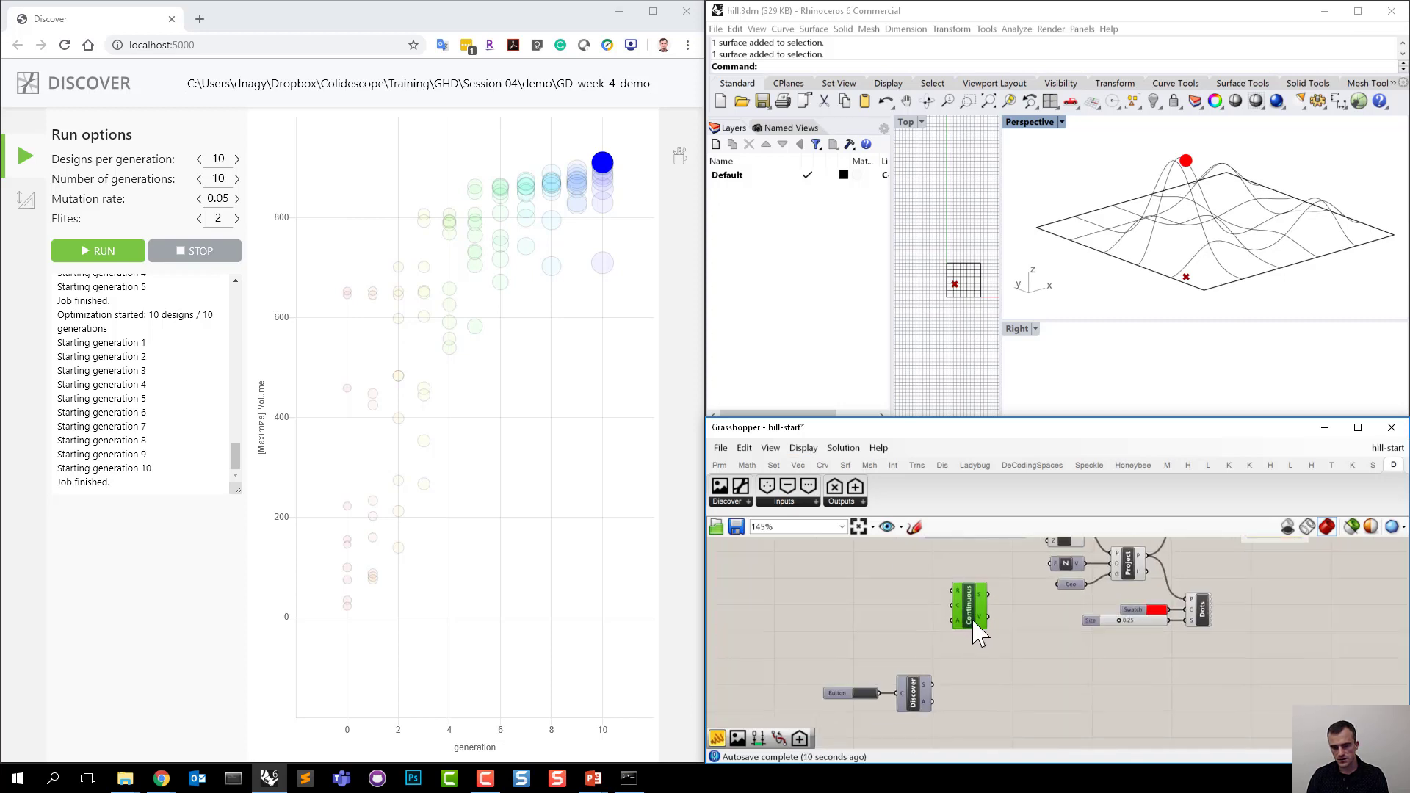
right_click_drag(986, 623, 965, 650)
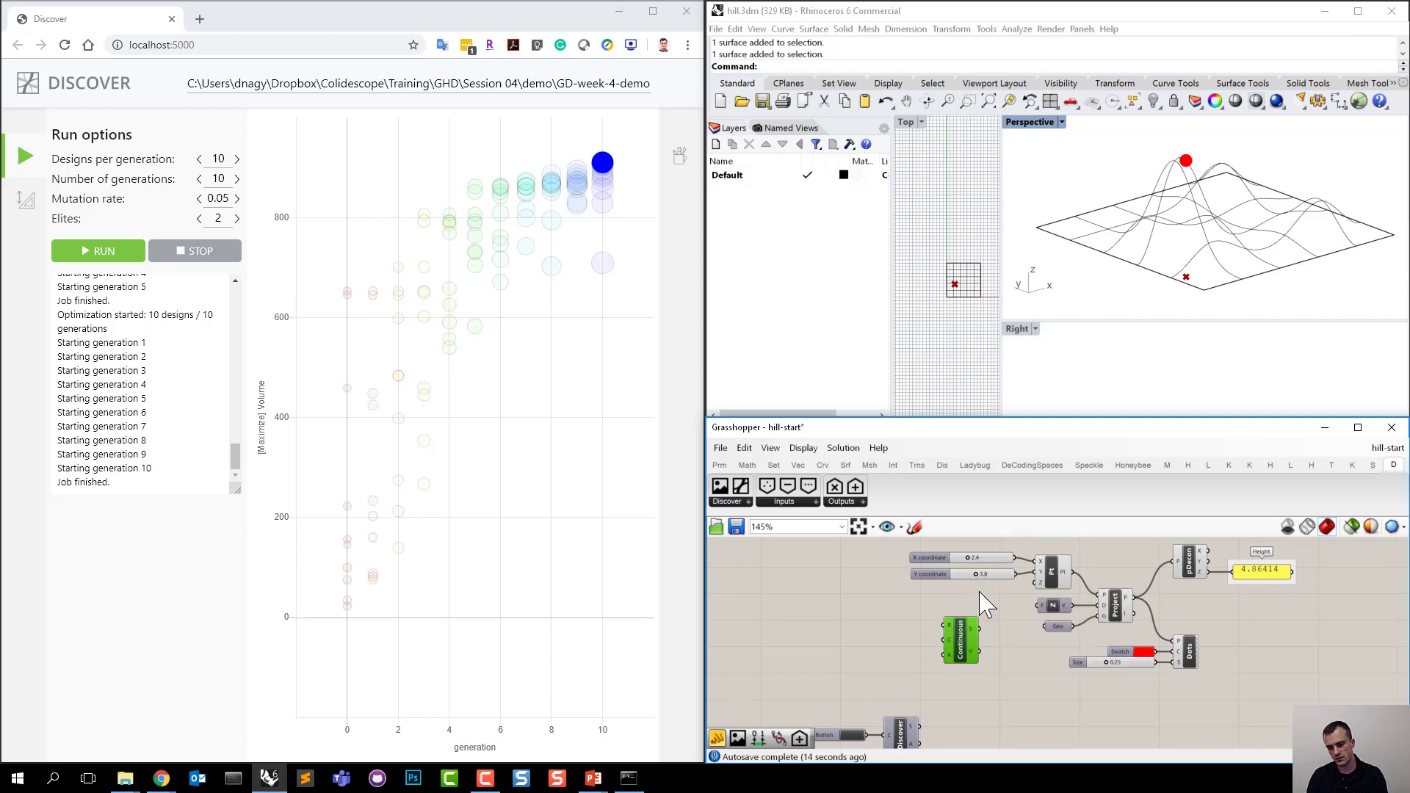
Duplicate the Continuous component below the original and connect Discover's A output to the A input of both.
right_click_drag(970, 650, 967, 630)
left_click_drag(967, 630, 948, 687, "alt")
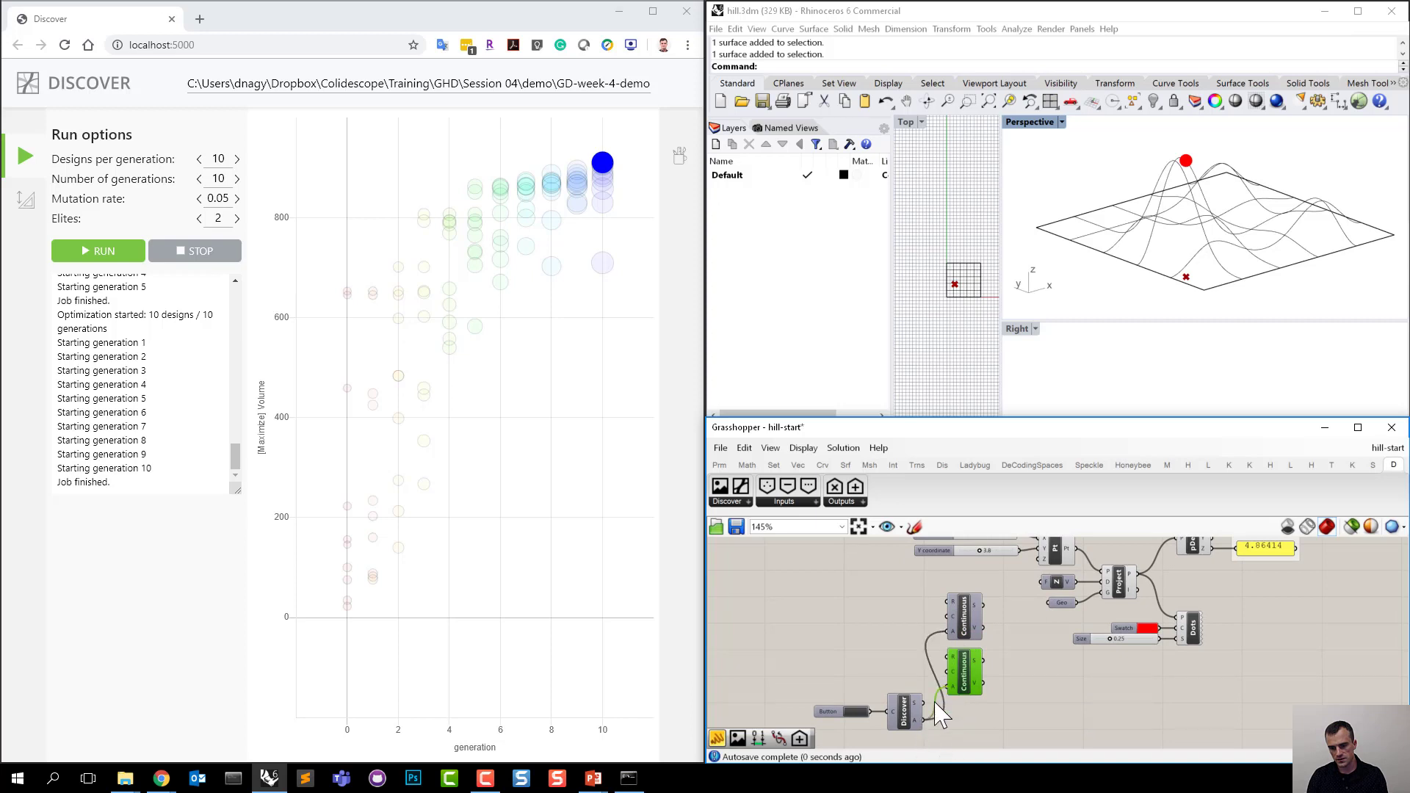
left_click_drag(831, 698, 879, 742)
right_click_drag(1007, 603, 869, 654)
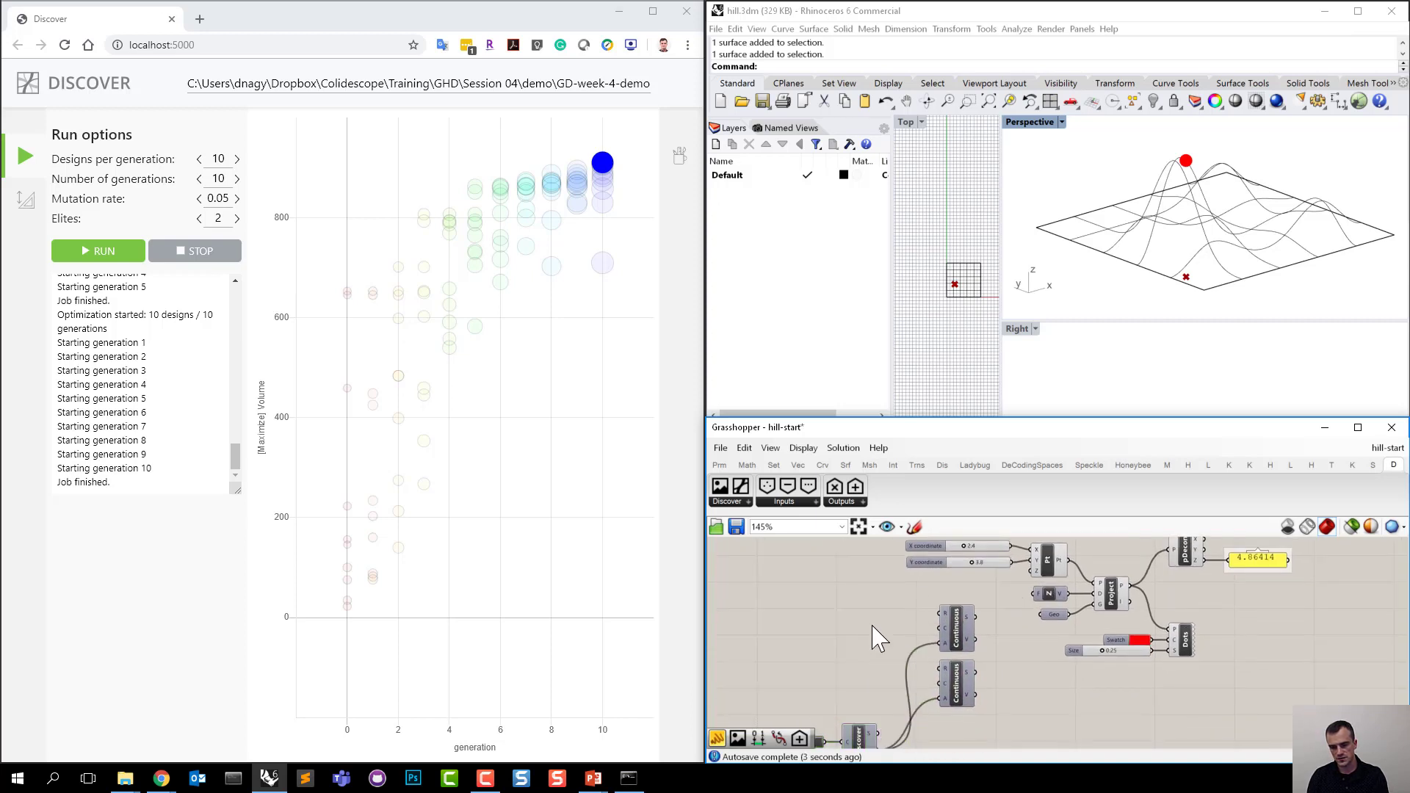
Create a panel containing 1, duplicate it, and connect one to the C input of each Continuous component.
double_click(874, 624)
type("//")
key("Return")
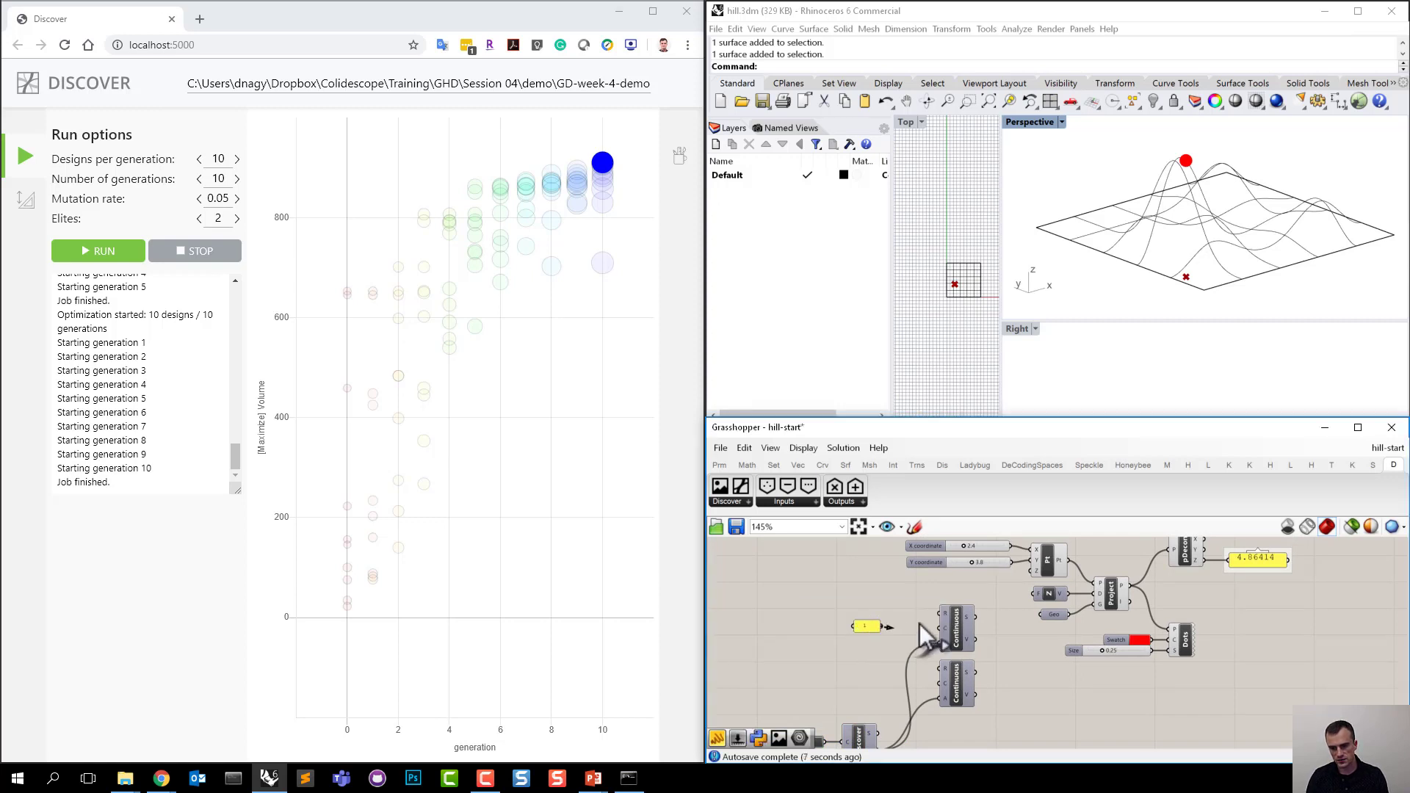
left_click_drag(867, 628, 924, 686)
right_click_drag(913, 685, 936, 650)
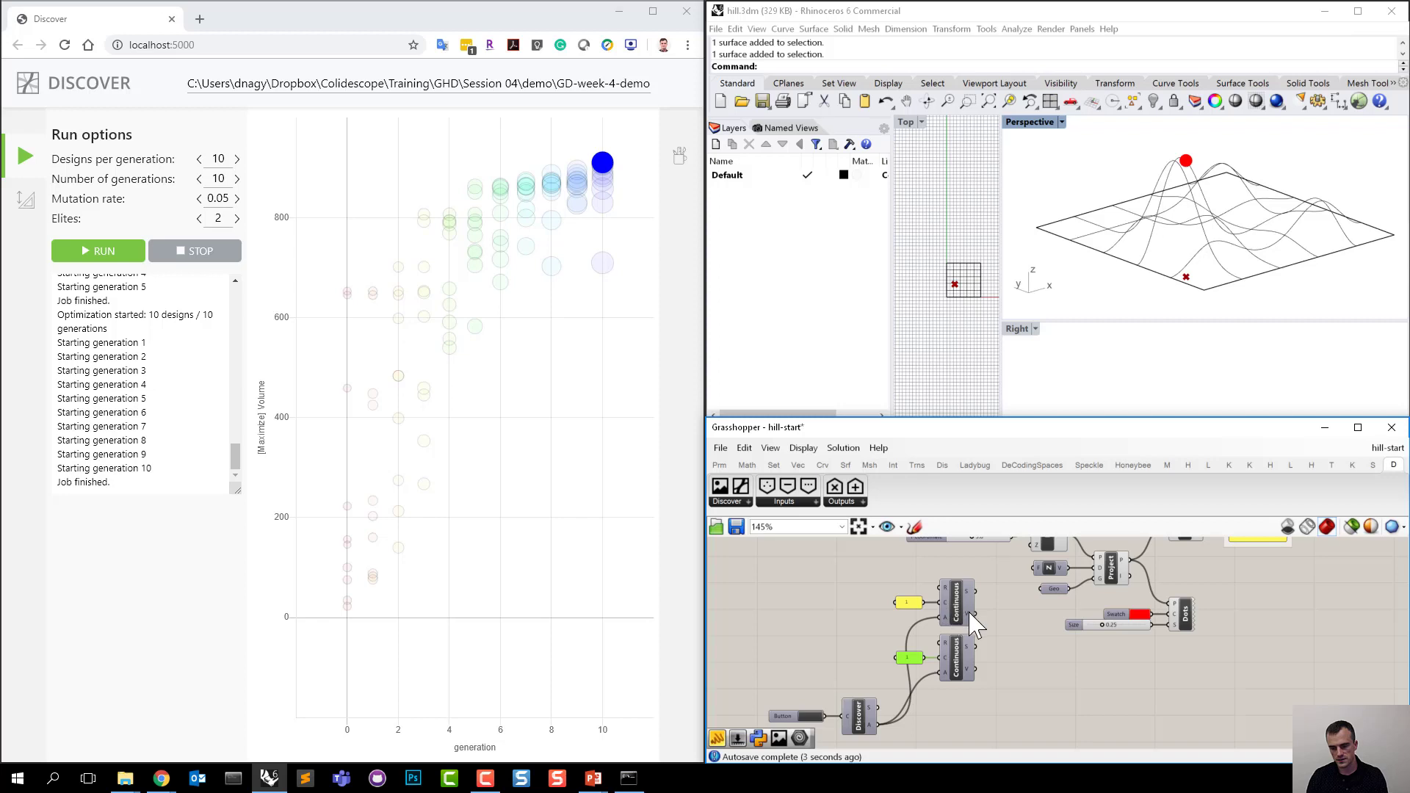
Set the X coordinate slider to 0.0 to check the edge of the hill's range.
right_click_drag(946, 584, 986, 657)
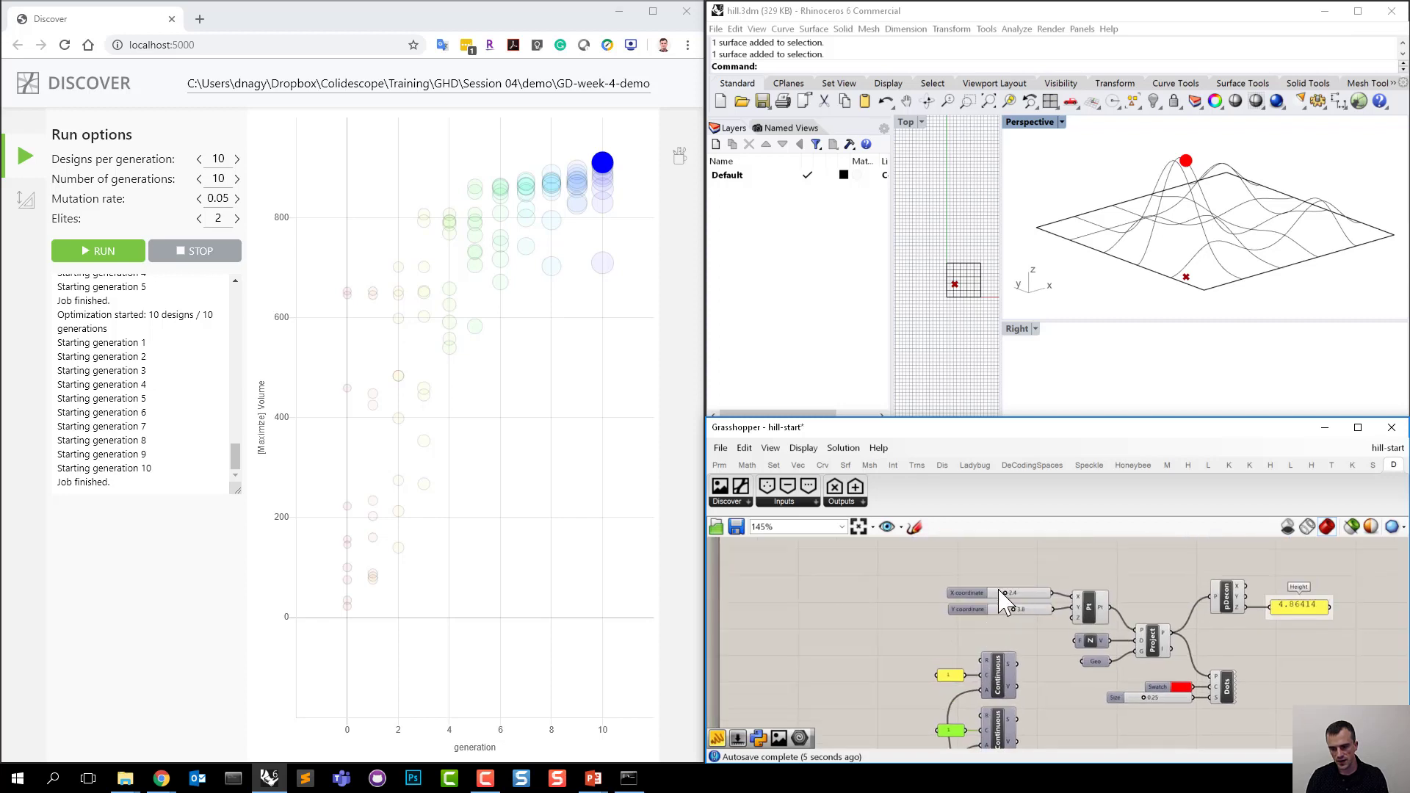
mouse_move(1006, 595)
left_mouse_down()
mouse_move(977, 596)
mouse_move(1056, 602)
mouse_move(984, 603)
left_mouse_up()
right_click_drag(922, 629, 916, 619)
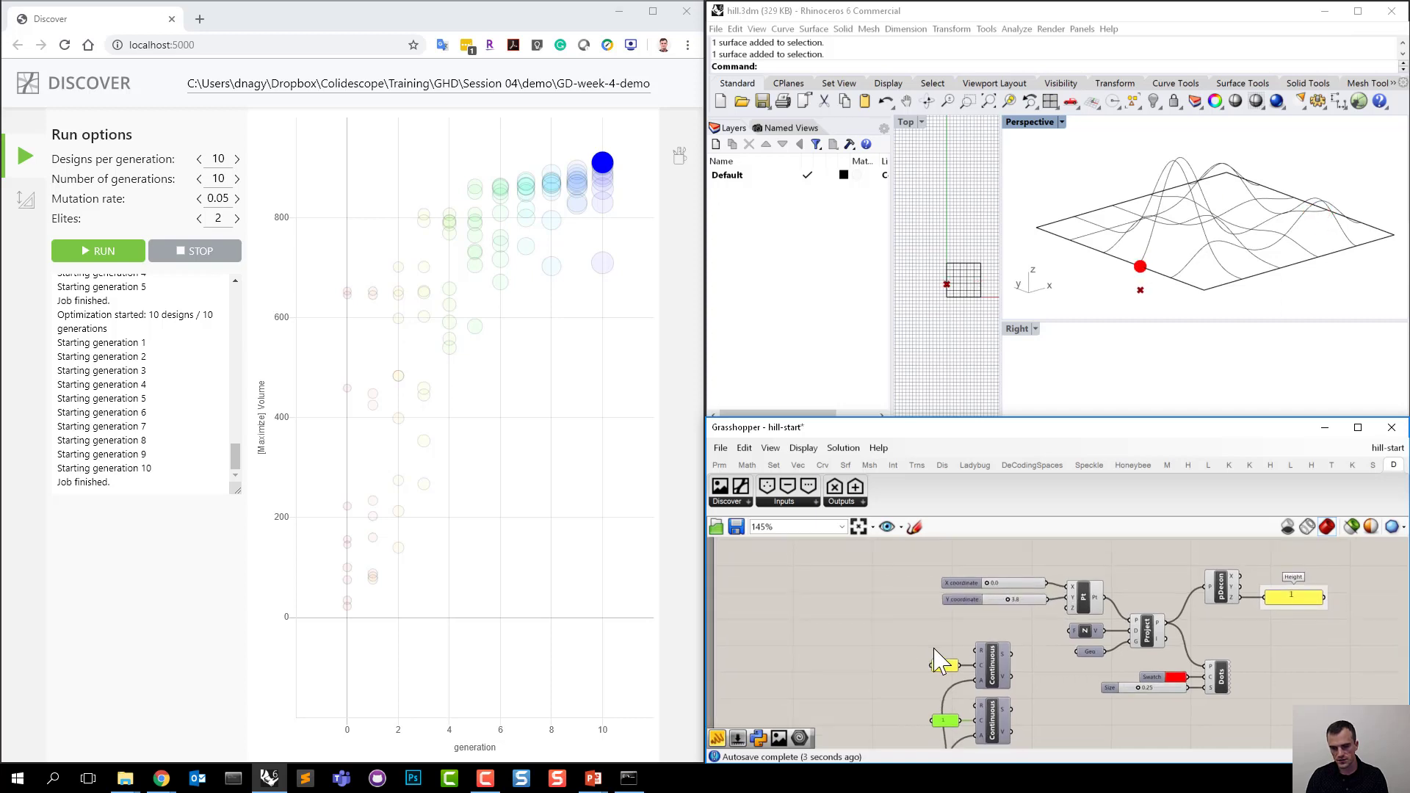
Create a panel containing 10, duplicate it, and connect one to the top input of each Continuous component.
double_click(933, 648)
type("//")
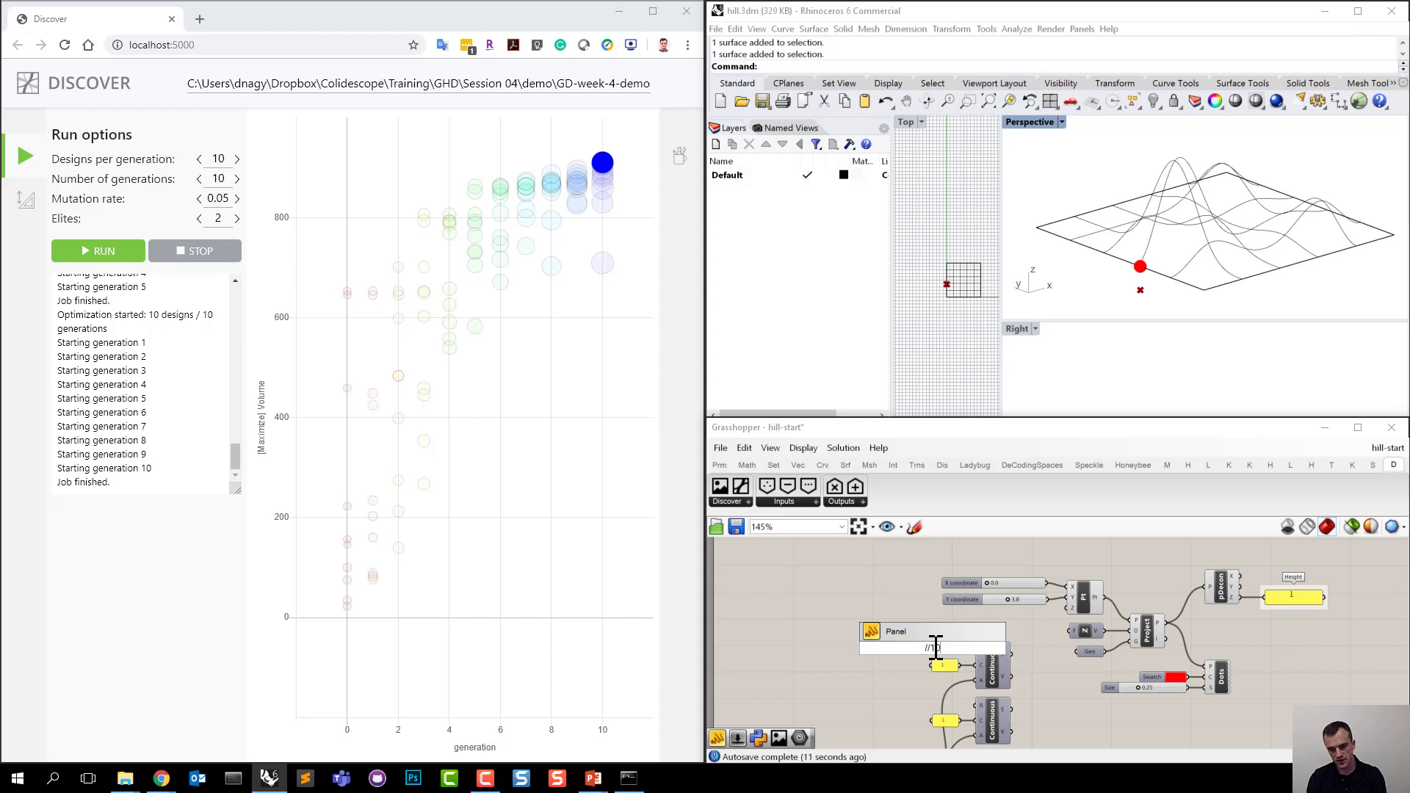
type("10")
key("Return")
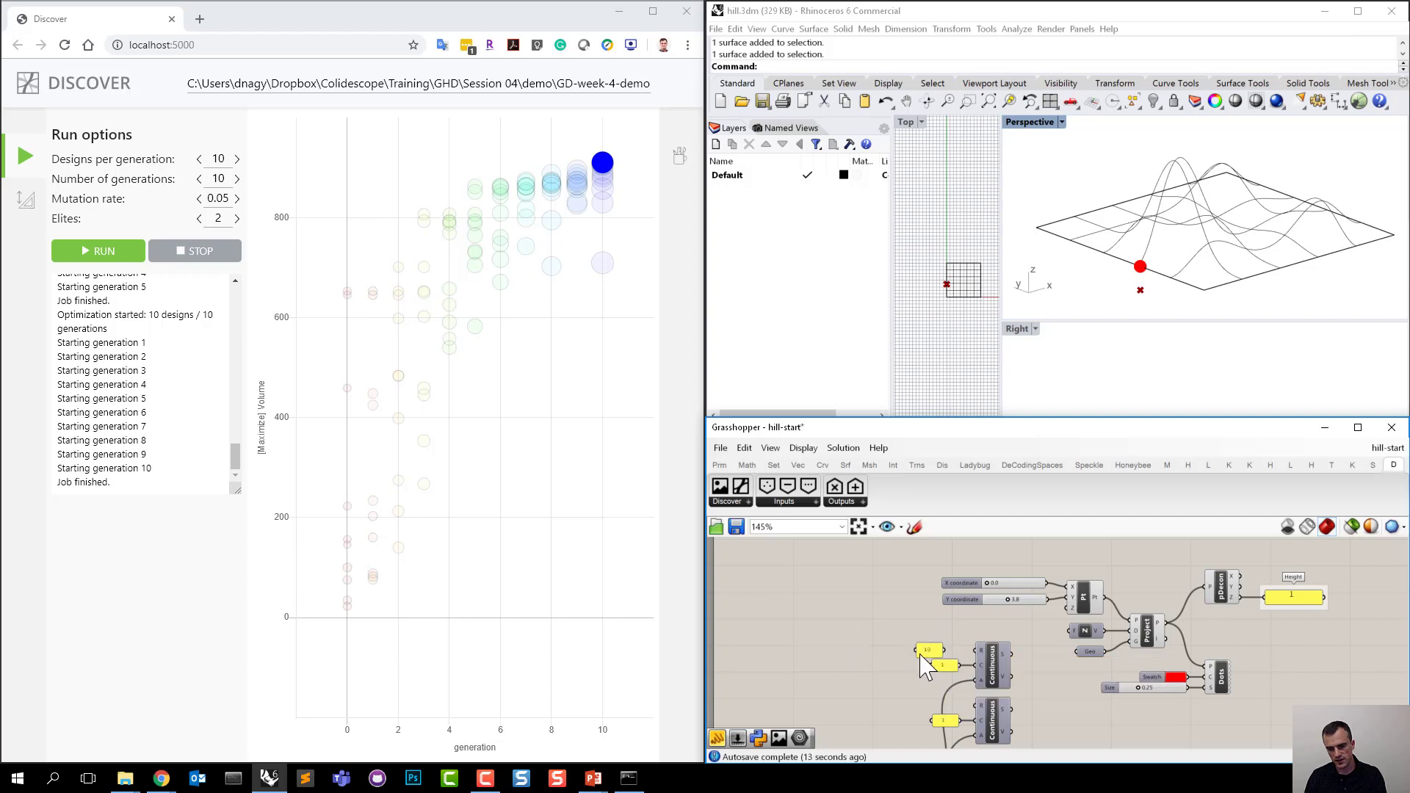
left_click_drag(935, 656, 952, 644)
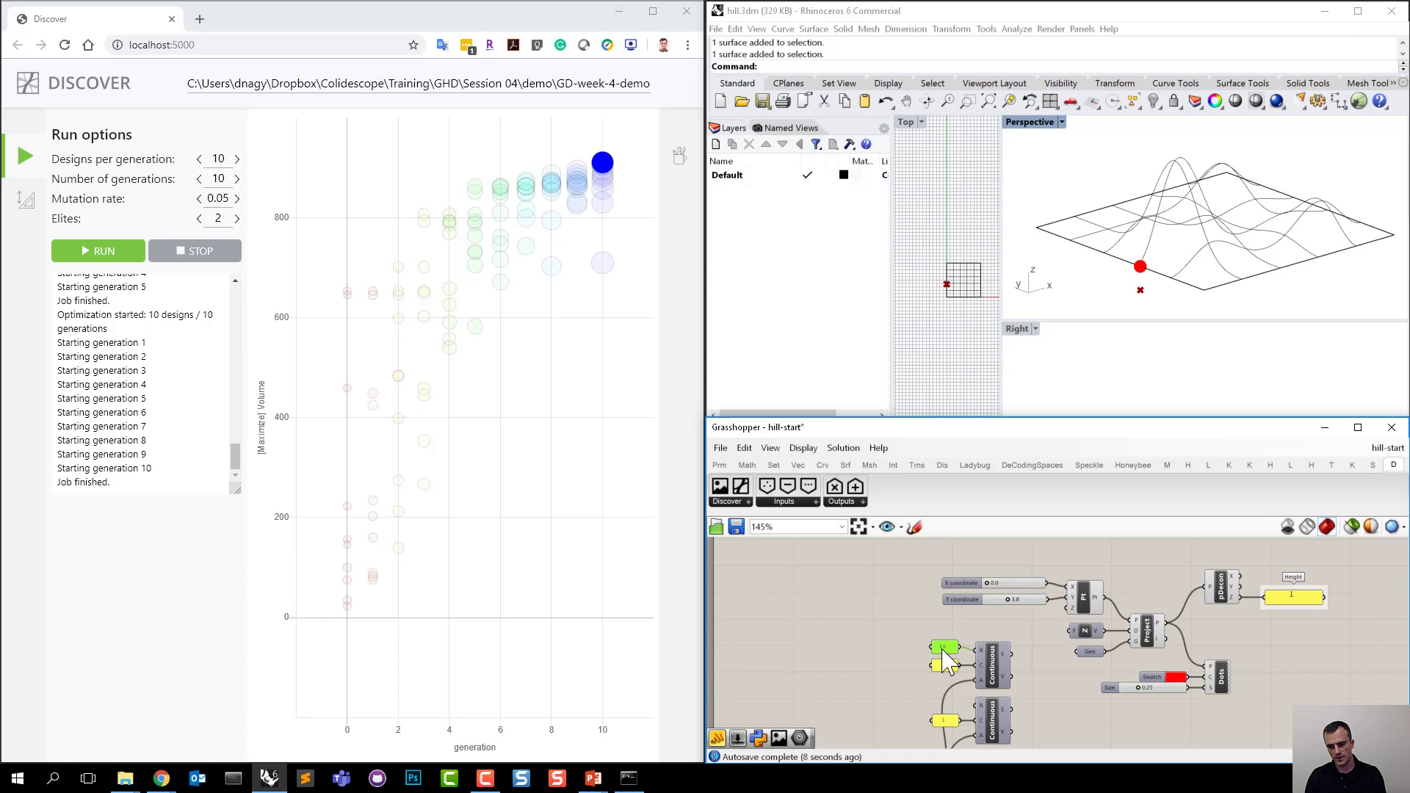
right_click_drag(942, 650, 940, 600)
left_click_drag(949, 598, 971, 655, "alt")
Connect the two Continuous outputs to the X and Y inputs of the Pt component and delete the coordinate sliders.
right_click_drag(1010, 635, 946, 668)
left_click_drag(1002, 588, 1003, 587)
right_click_drag(1002, 596, 1002, 572)
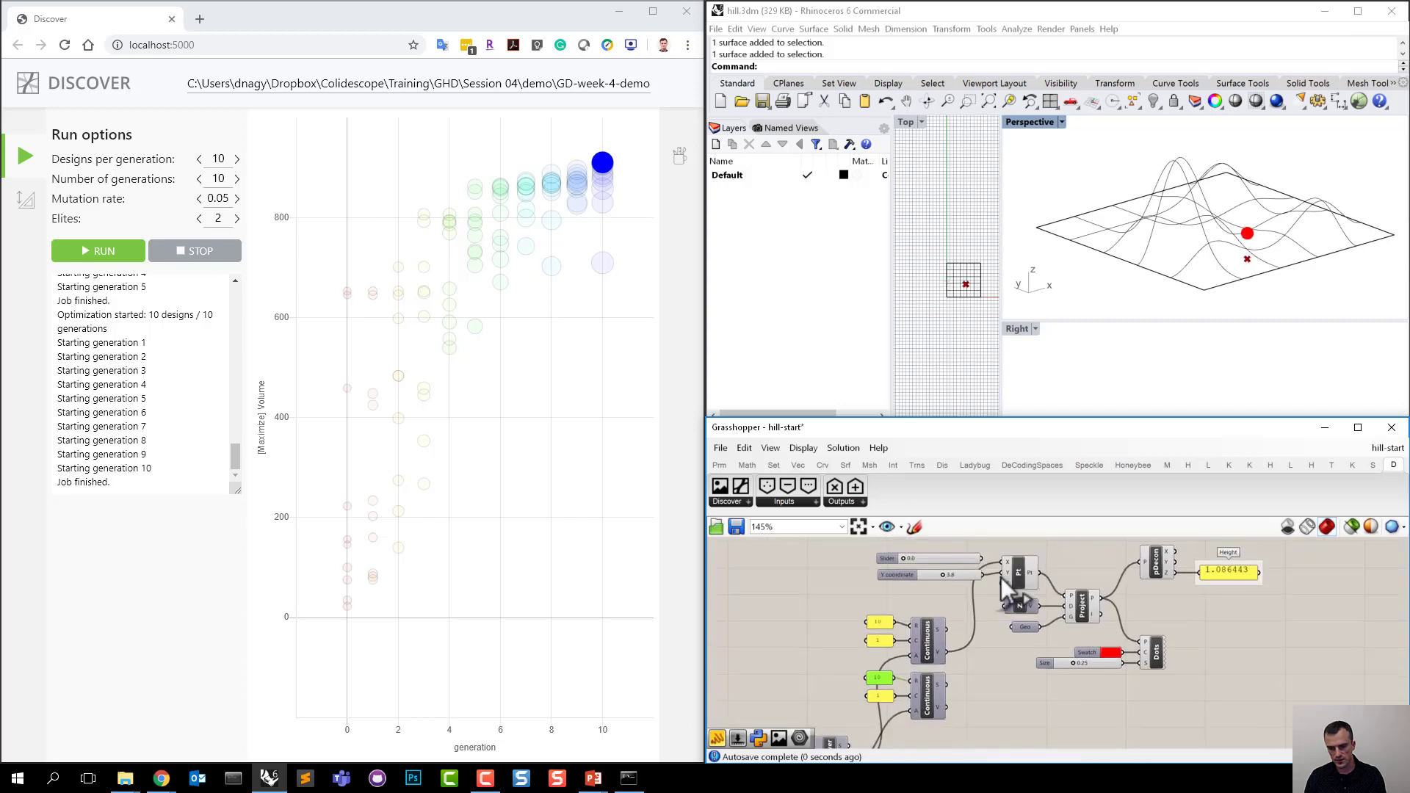
left_click_drag(1002, 573, 947, 708)
right_click_drag(974, 609, 985, 631)
left_click_drag(962, 564, 934, 623)
key("Delete")
Move the Discover, Button, Continuous and panel components together up beside the Pt component.
scroll(936, 628, "down", 5)
right_click_drag(936, 628, 974, 614)
left_click_drag(973, 593, 876, 762)
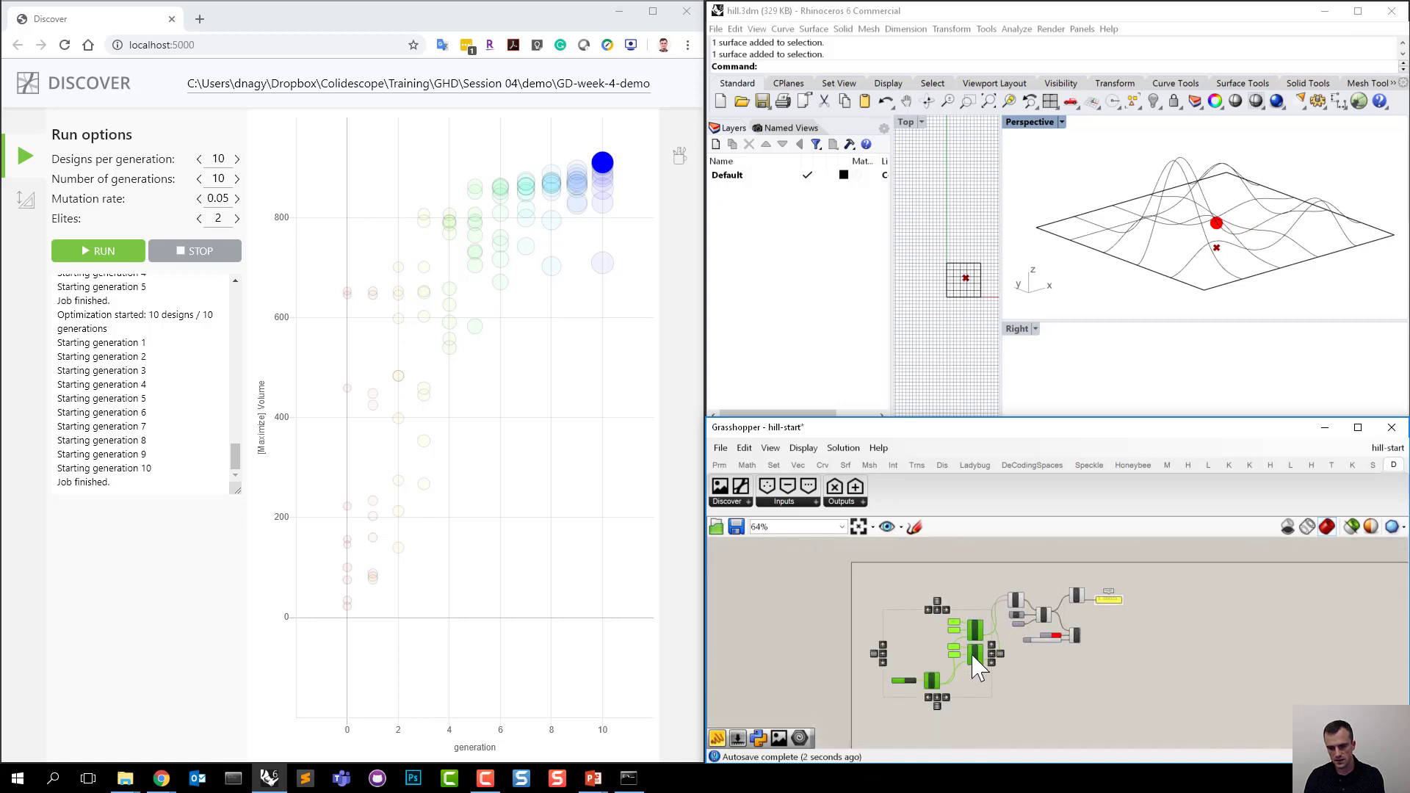
left_click_drag(969, 657, 957, 625)
left_click(1017, 691)
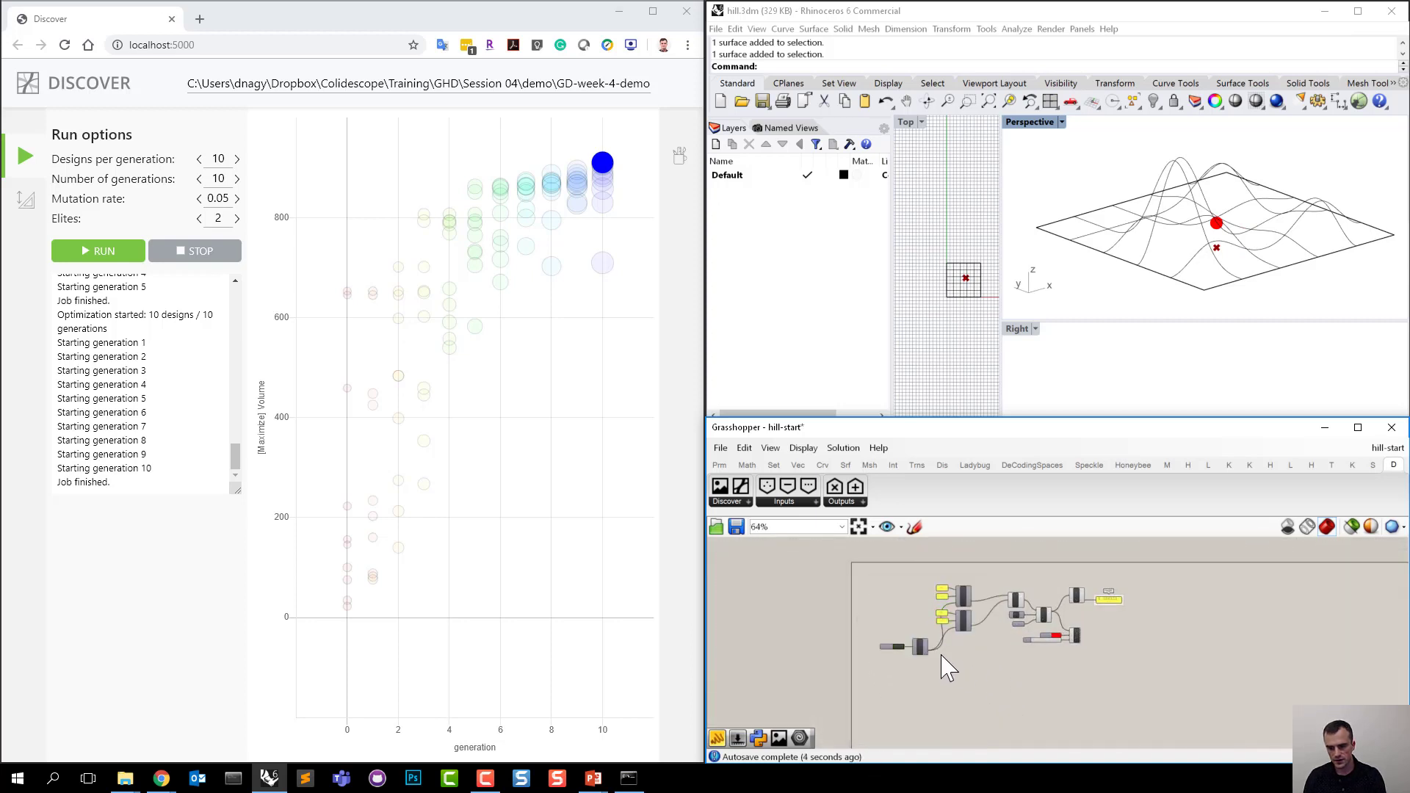
Turn off the Pt component's preview.
scroll(1005, 628, "up", 3)
right_click(1066, 598)
left_click(1082, 622)
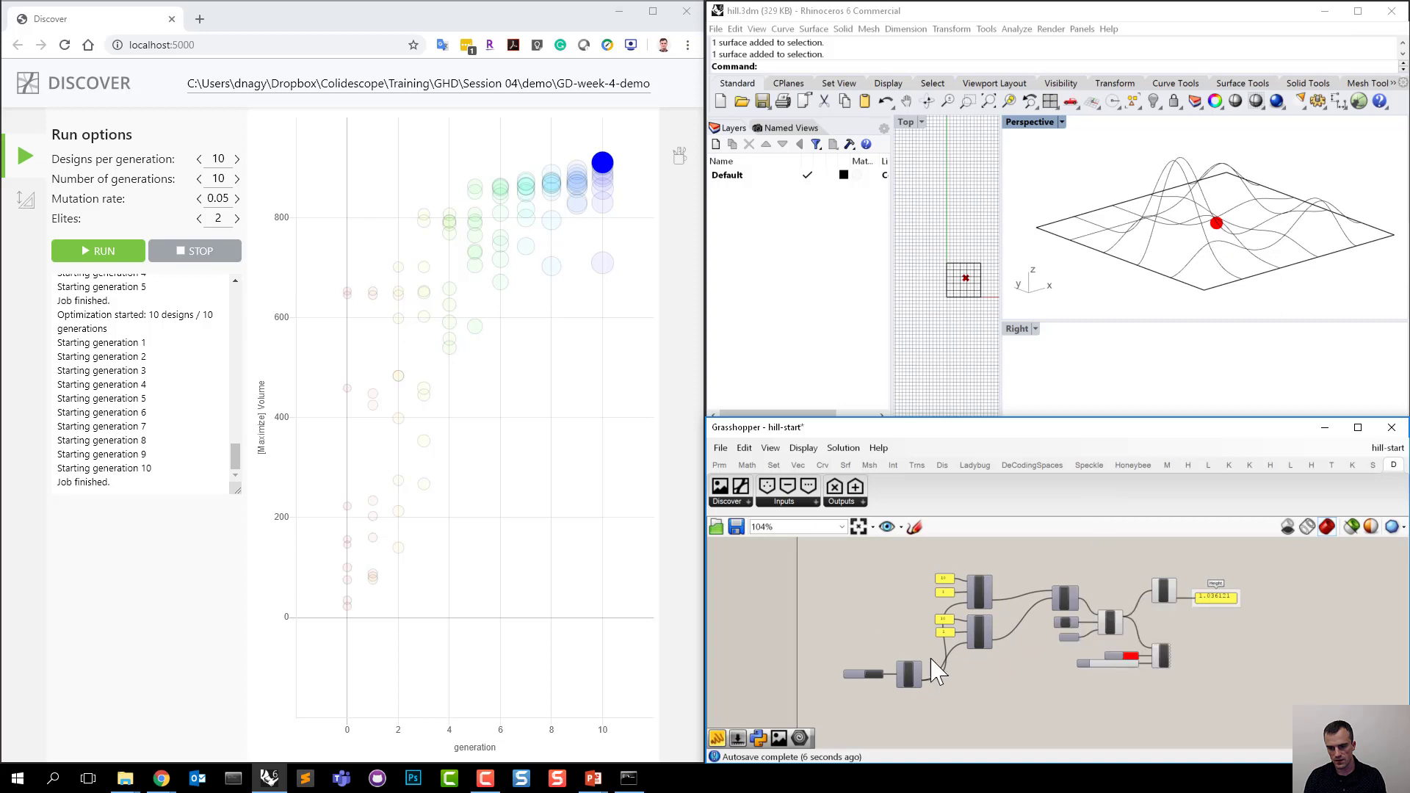
Trigger the Button repeatedly to connect hill-start to Discover and test new point positions on the hill.
left_click(875, 674)
left_click(875, 674)
left_click(875, 674)
left_click(875, 674)
left_click(875, 674)
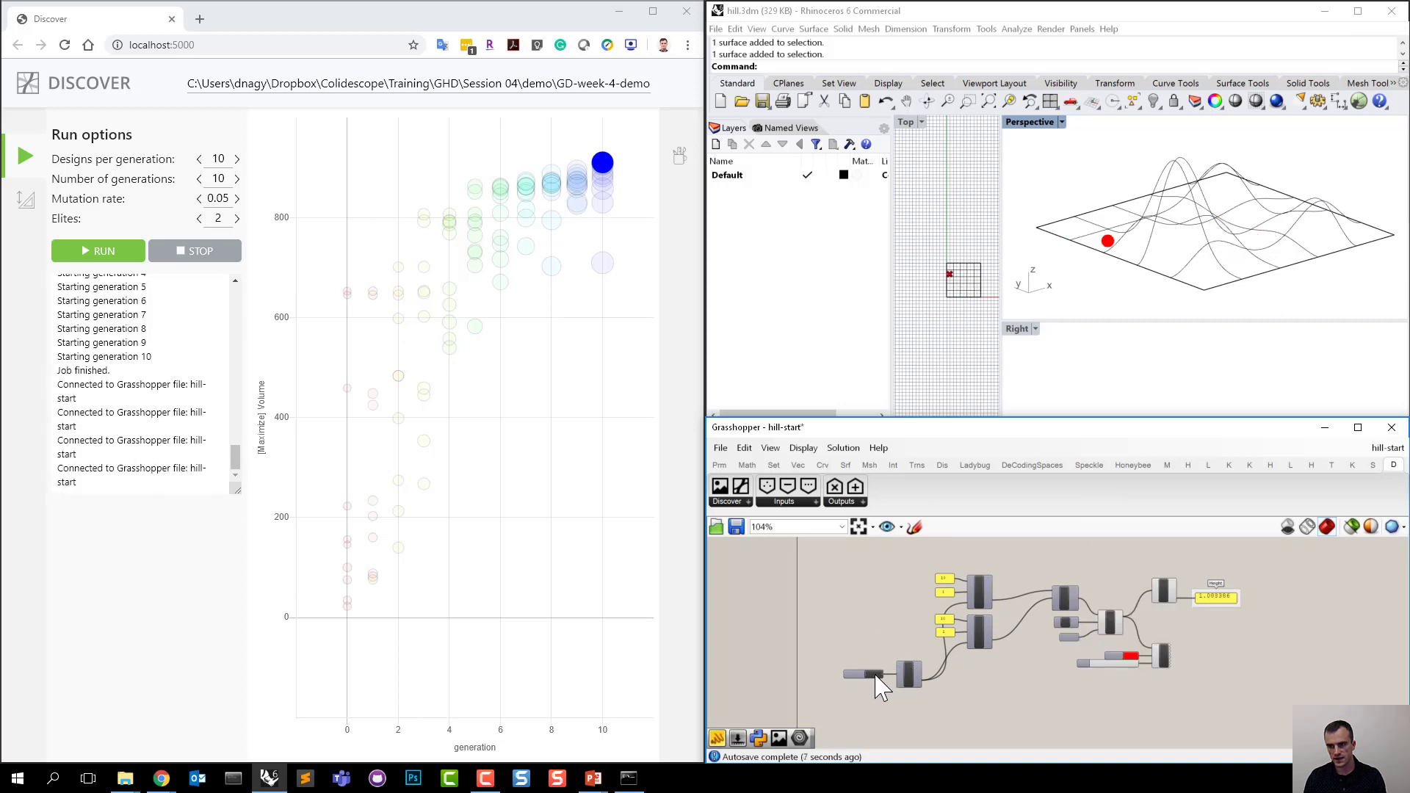
left_click(875, 675)
left_click(875, 675)
left_click(875, 675)
left_click(874, 675)
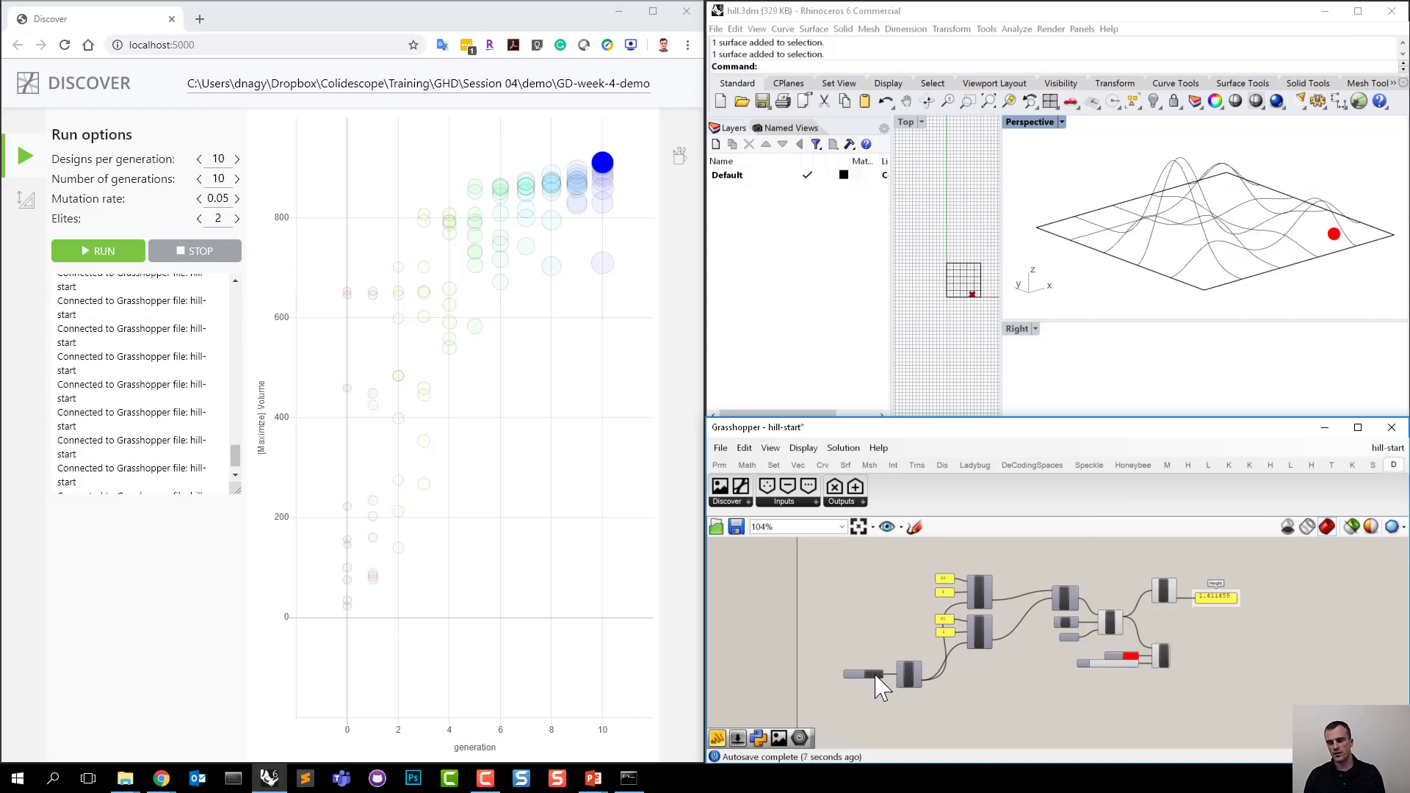
left_click(875, 674)
left_click(875, 674)
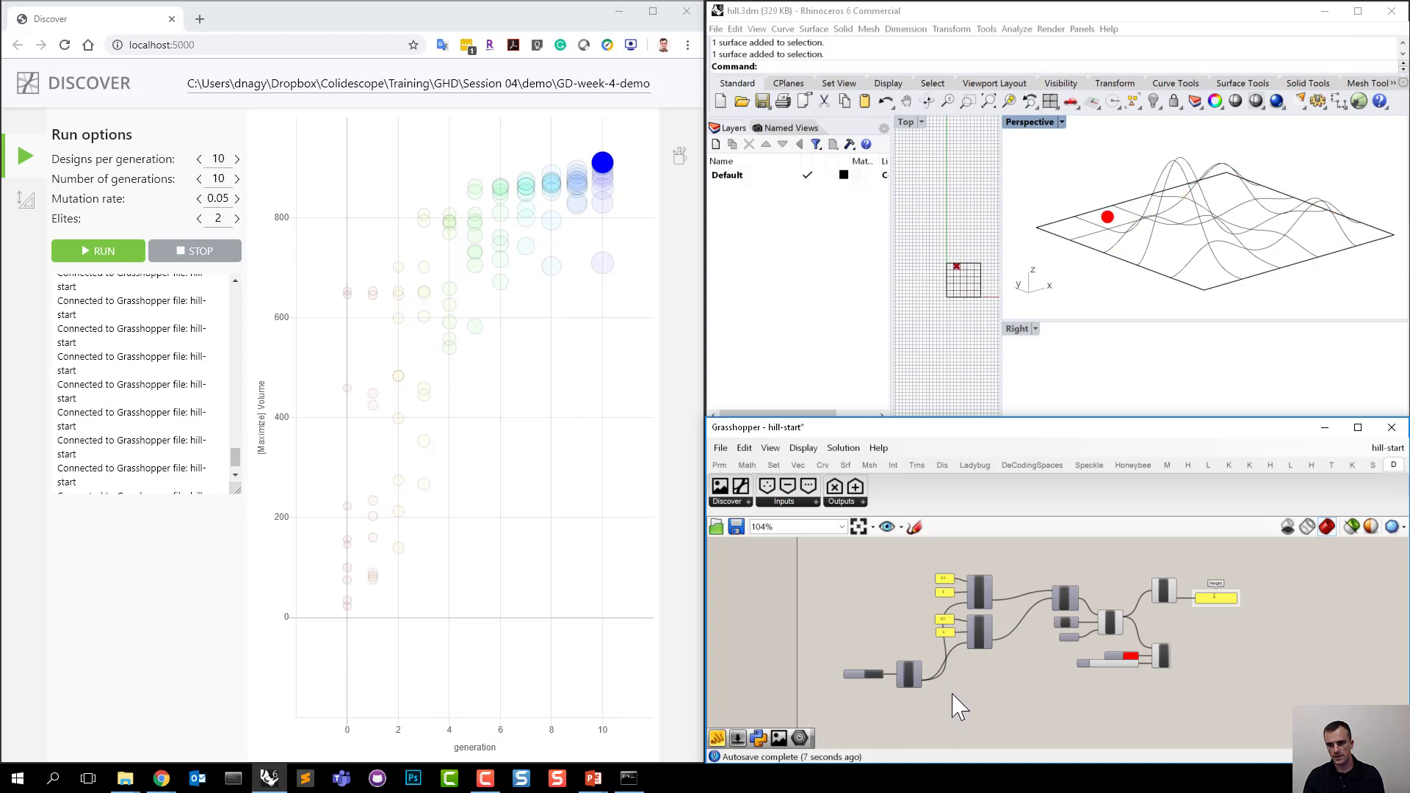
Place a Discover Objective component above the Height panel.
right_click_drag(1002, 681, 972, 701)
scroll(1168, 598, "up", 3)
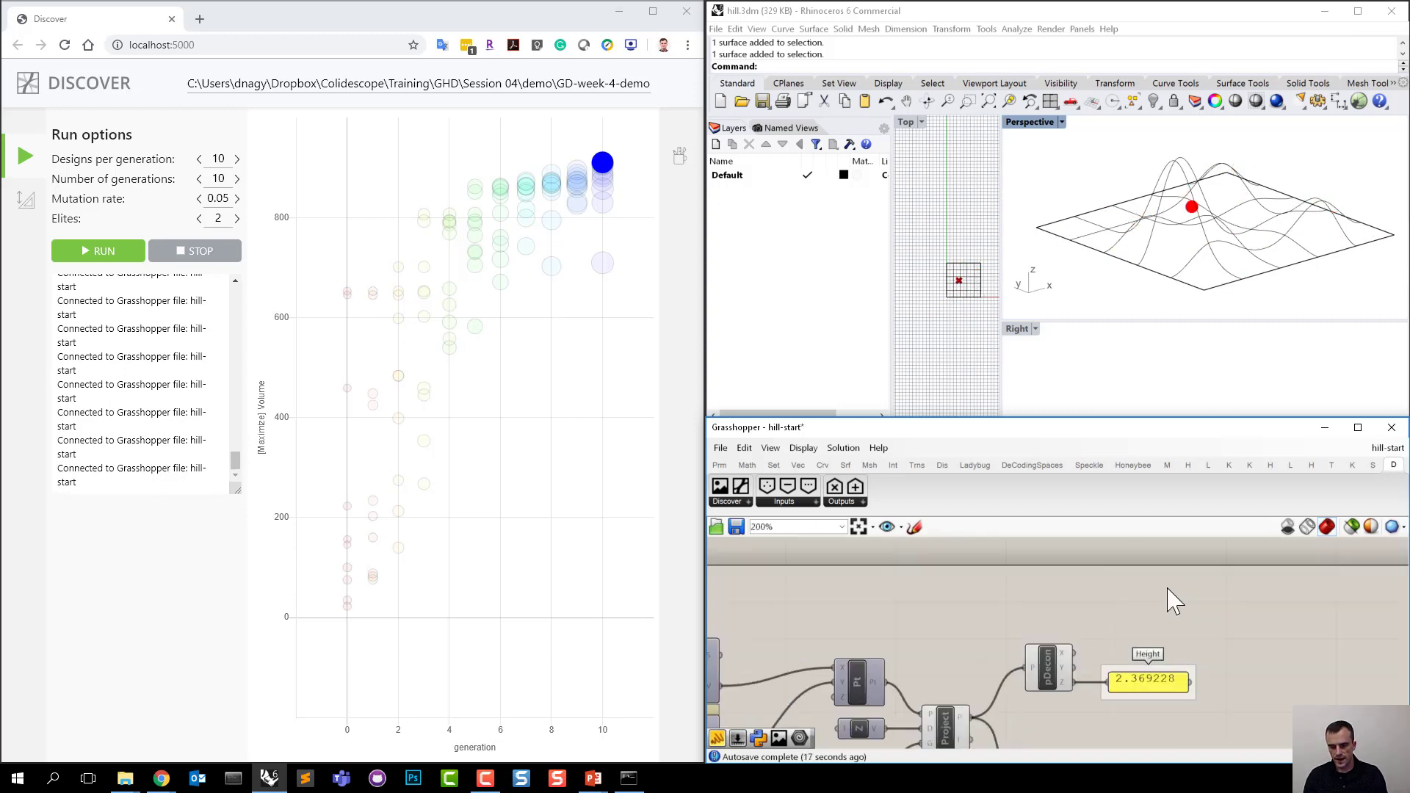
right_click_drag(1029, 630, 959, 631)
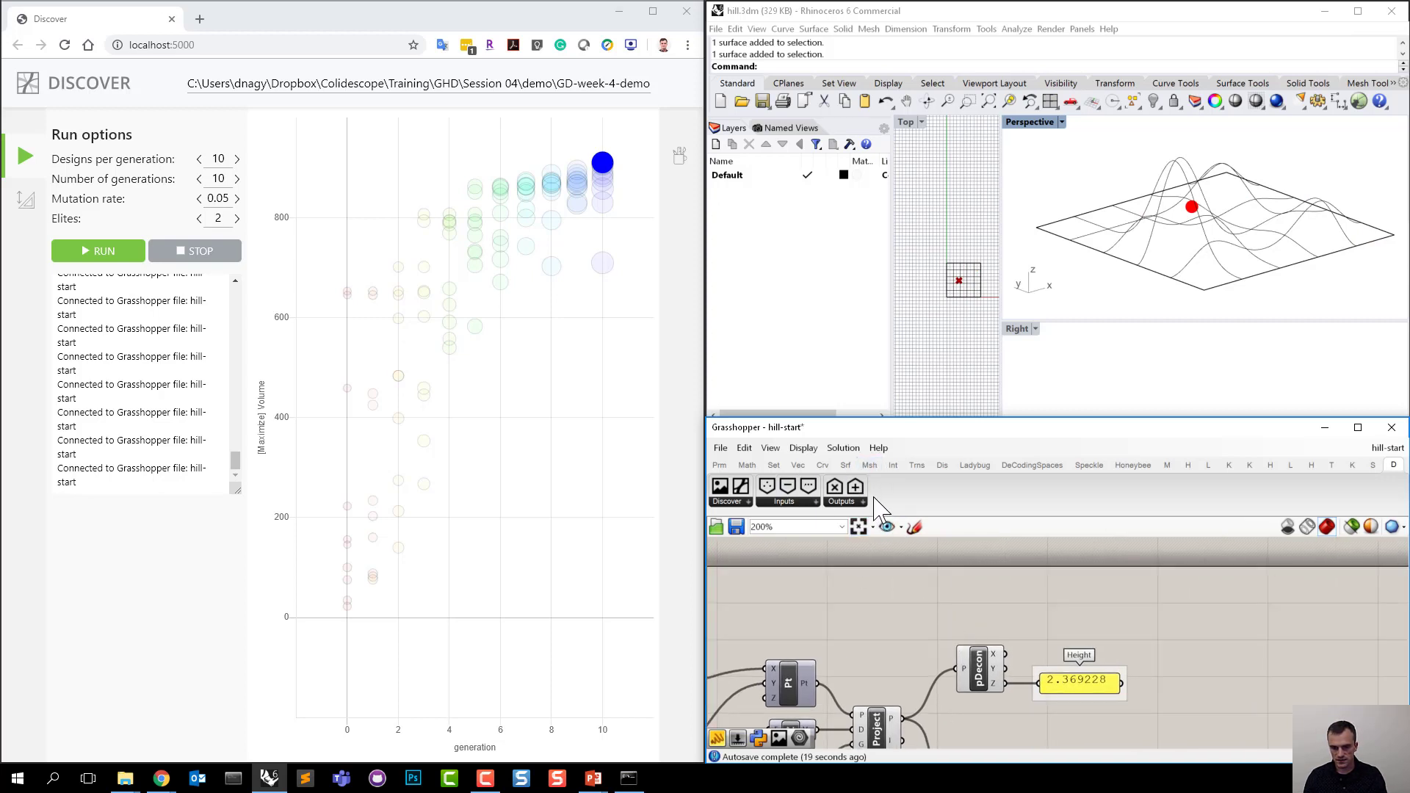
left_click_drag(858, 488, 1079, 585)
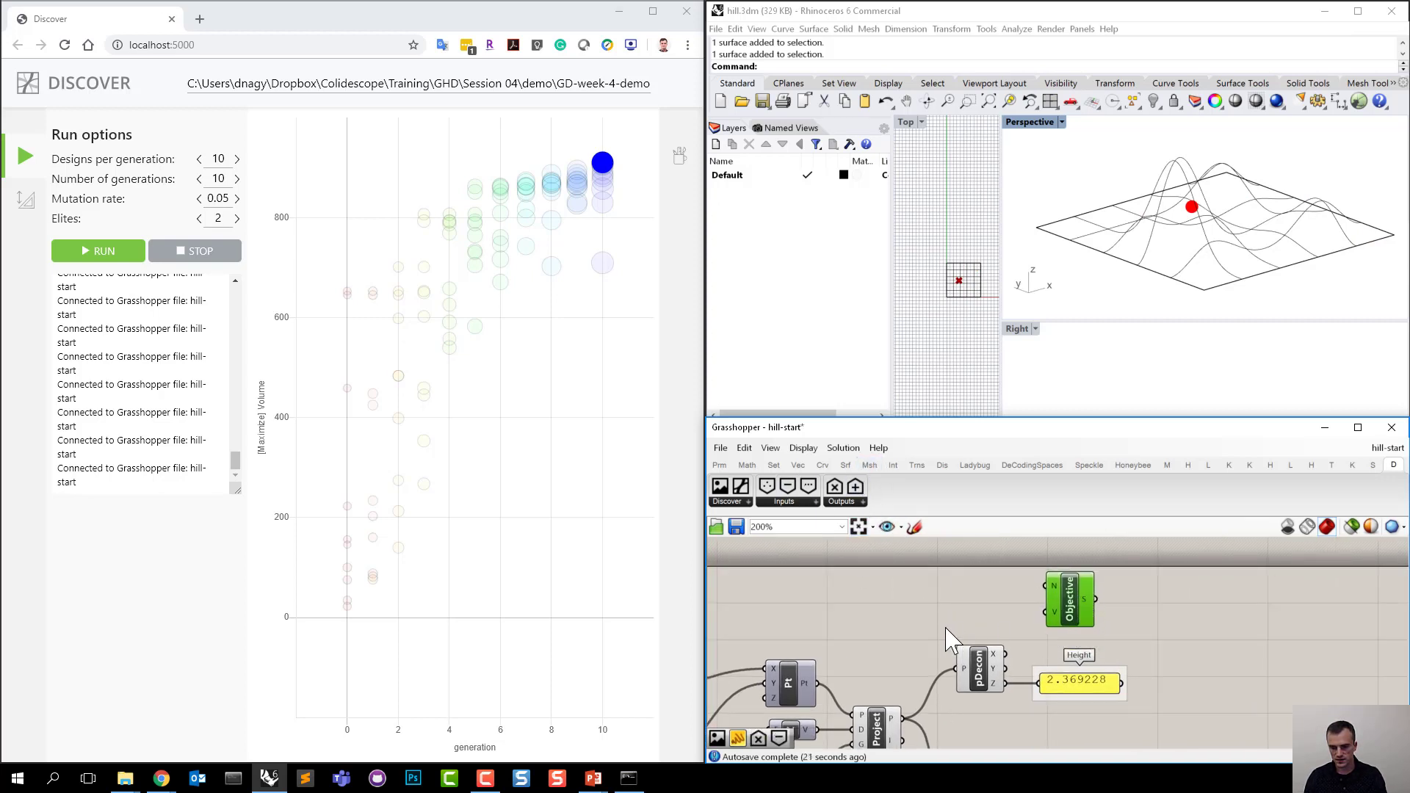
Add a panel containing "Height" beside the Objective component and connect it to the N input.
right_click_drag(1024, 596, 1001, 632)
double_click(984, 625)
type("//H")
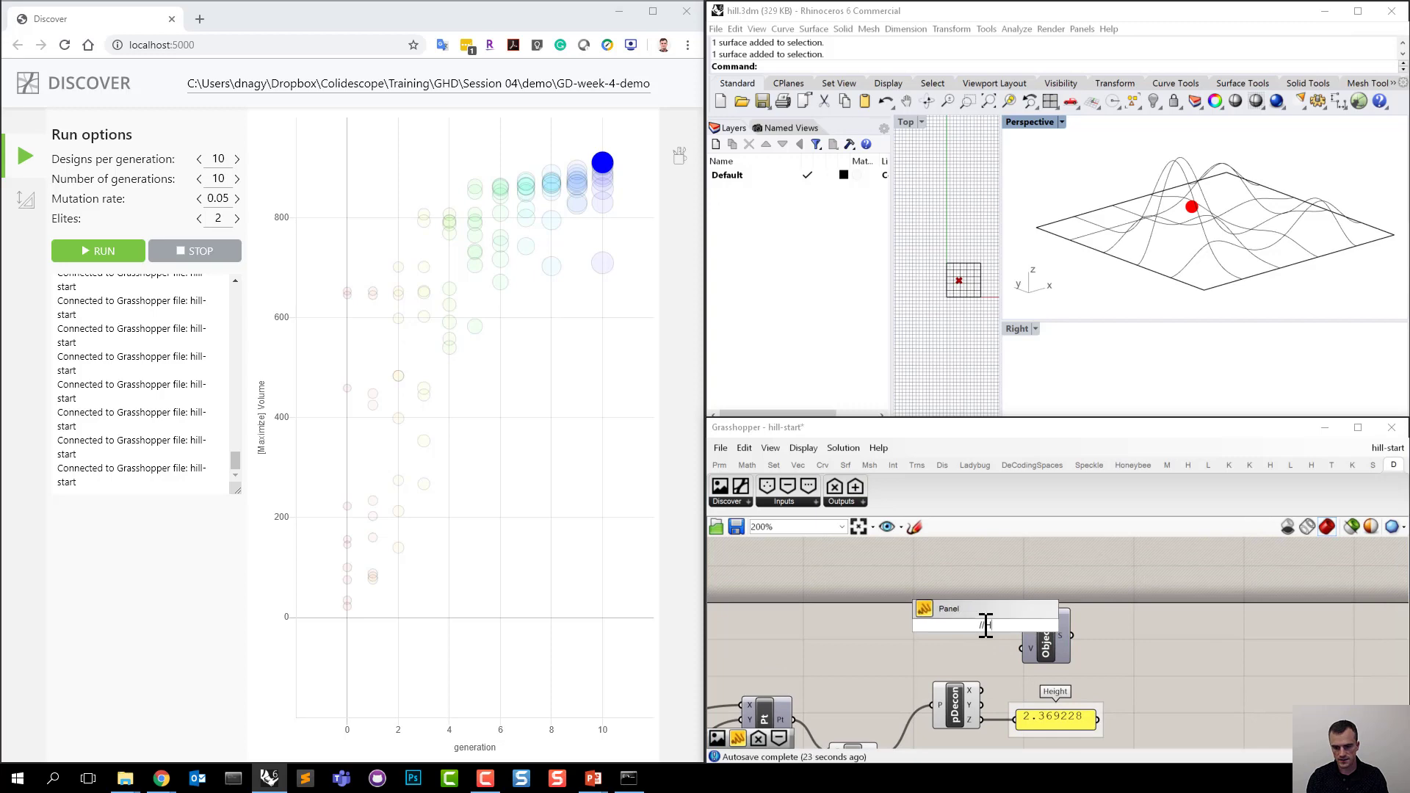
type("eight")
key("Return")
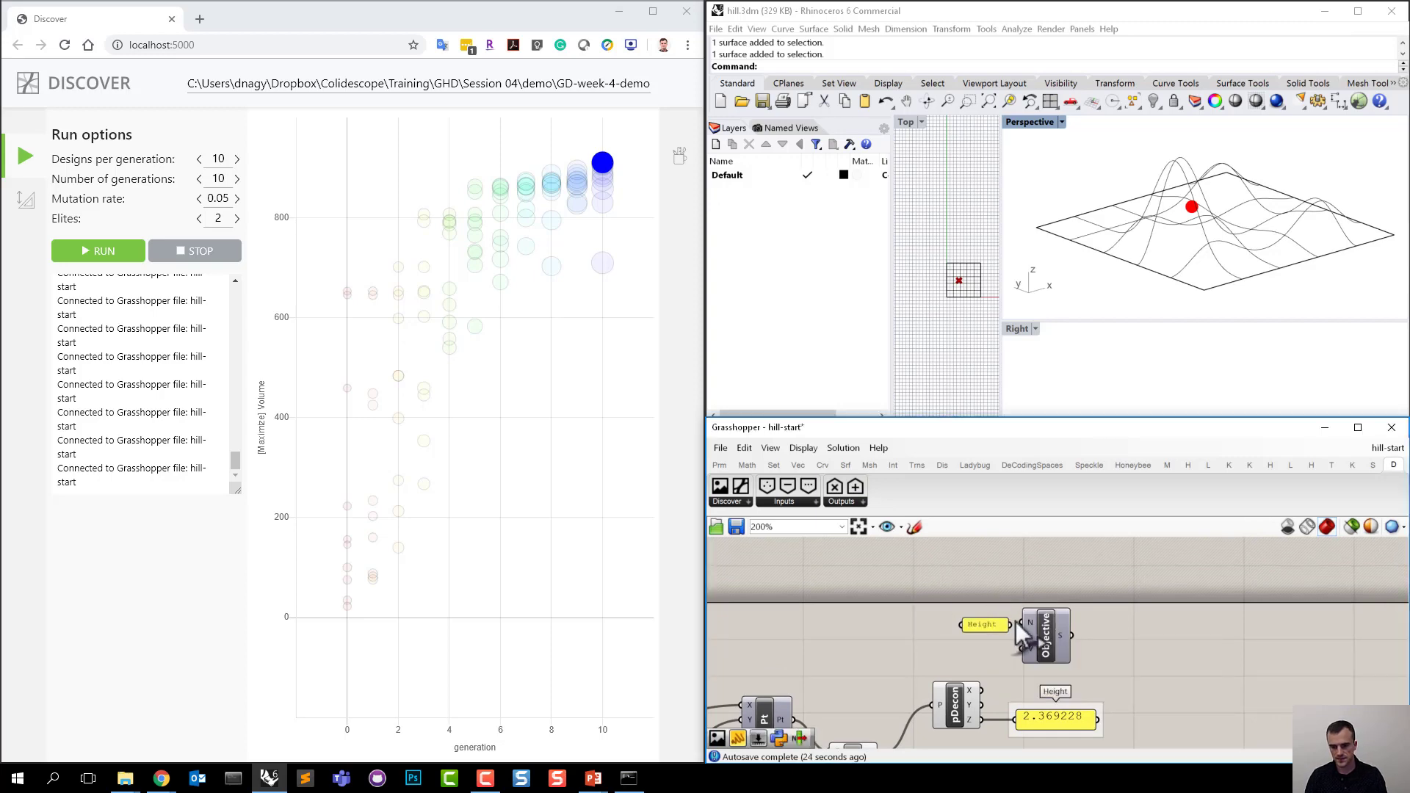
left_click_drag(995, 642, 975, 632)
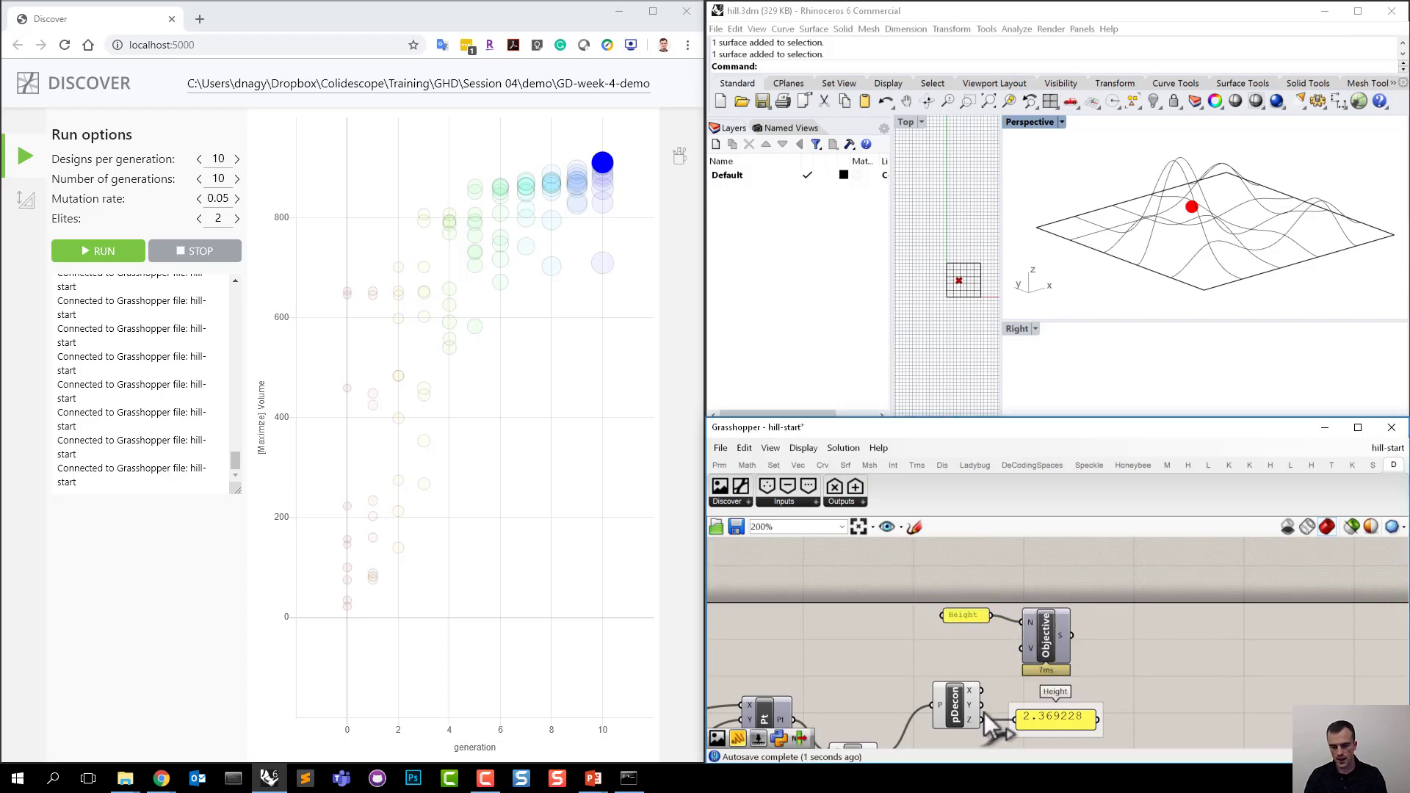
Connect the Z output of the pDecon component to the V input of the Objective component.
left_click_drag(983, 706, 1071, 640)
scroll(1087, 610, "down", 3)
left_click(1123, 628)
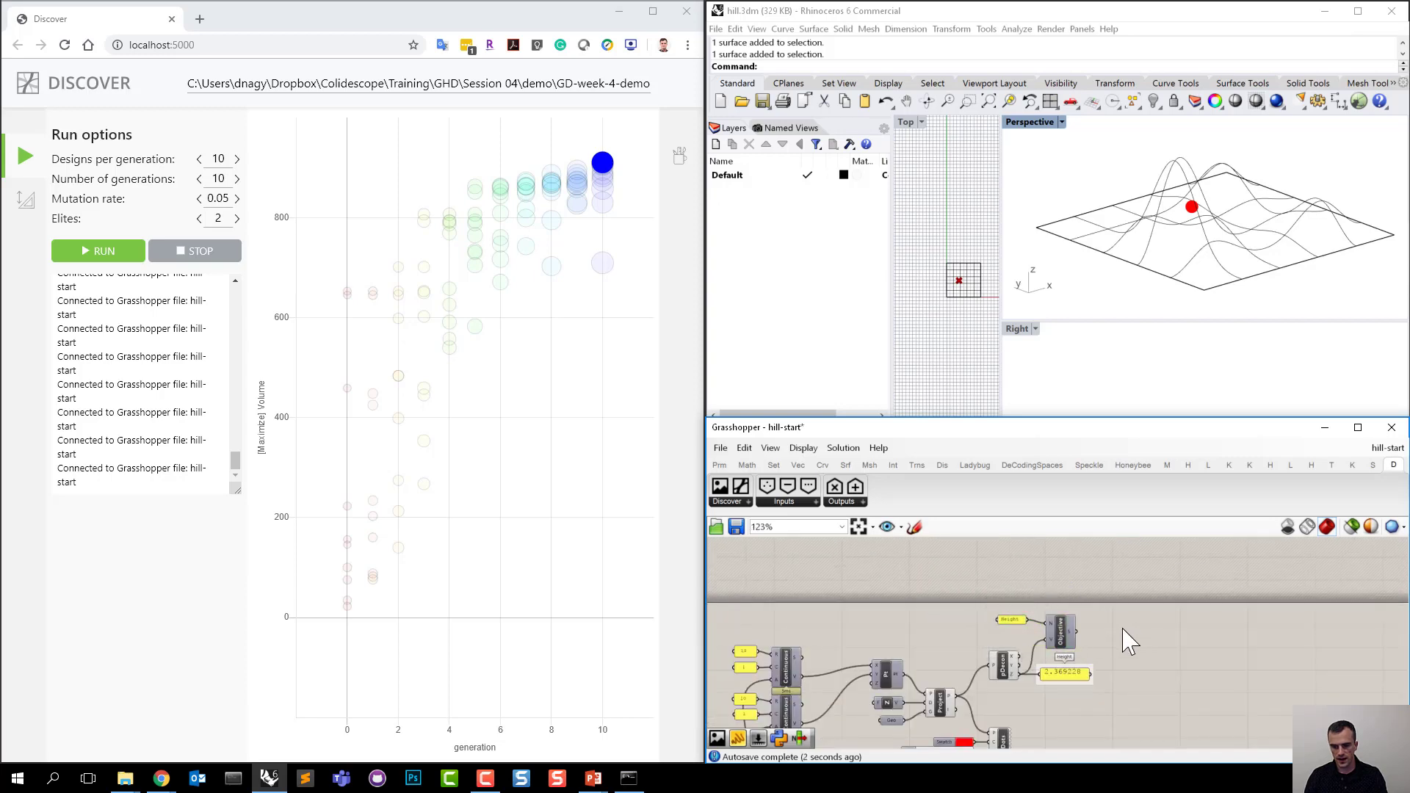
Add a Screenshot component below the Discover component and wire Discover's A output to its lower input.
scroll(1123, 628, "down", 3)
right_click_drag(861, 734, 947, 651)
scroll(952, 664, "up", 5)
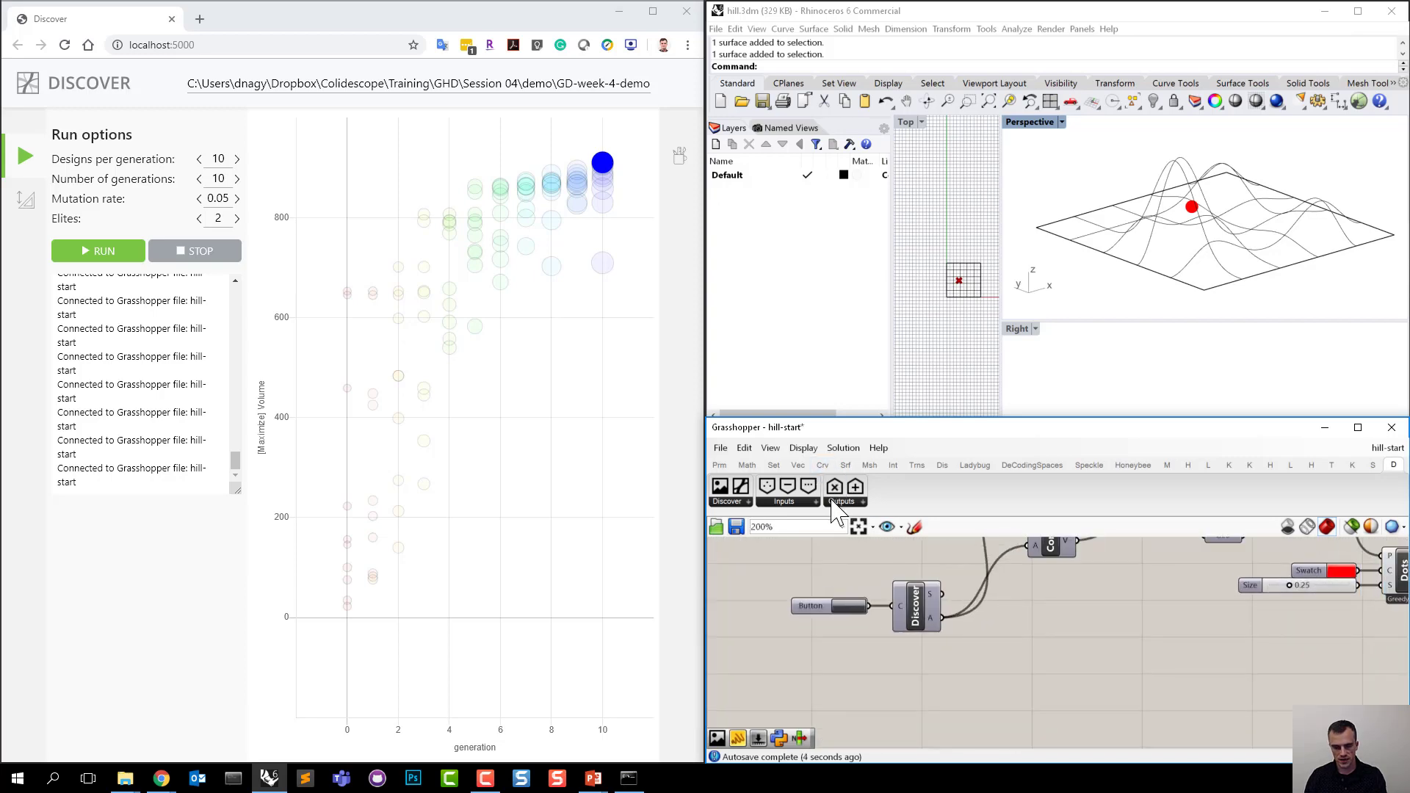
scroll(826, 591, "down", 3)
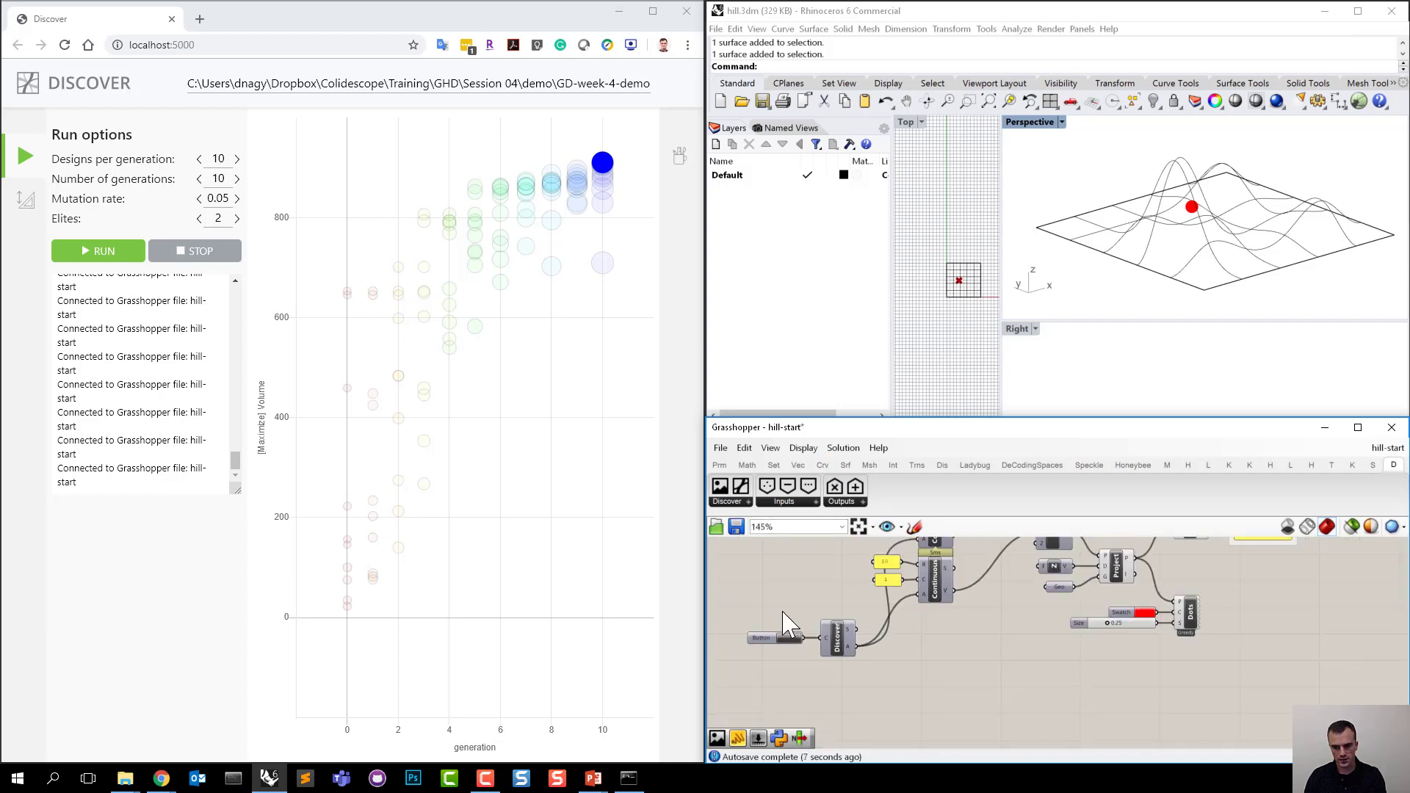
left_click_drag(819, 621, 935, 682)
scroll(864, 694, "up", 3)
scroll(967, 618, "down", 4)
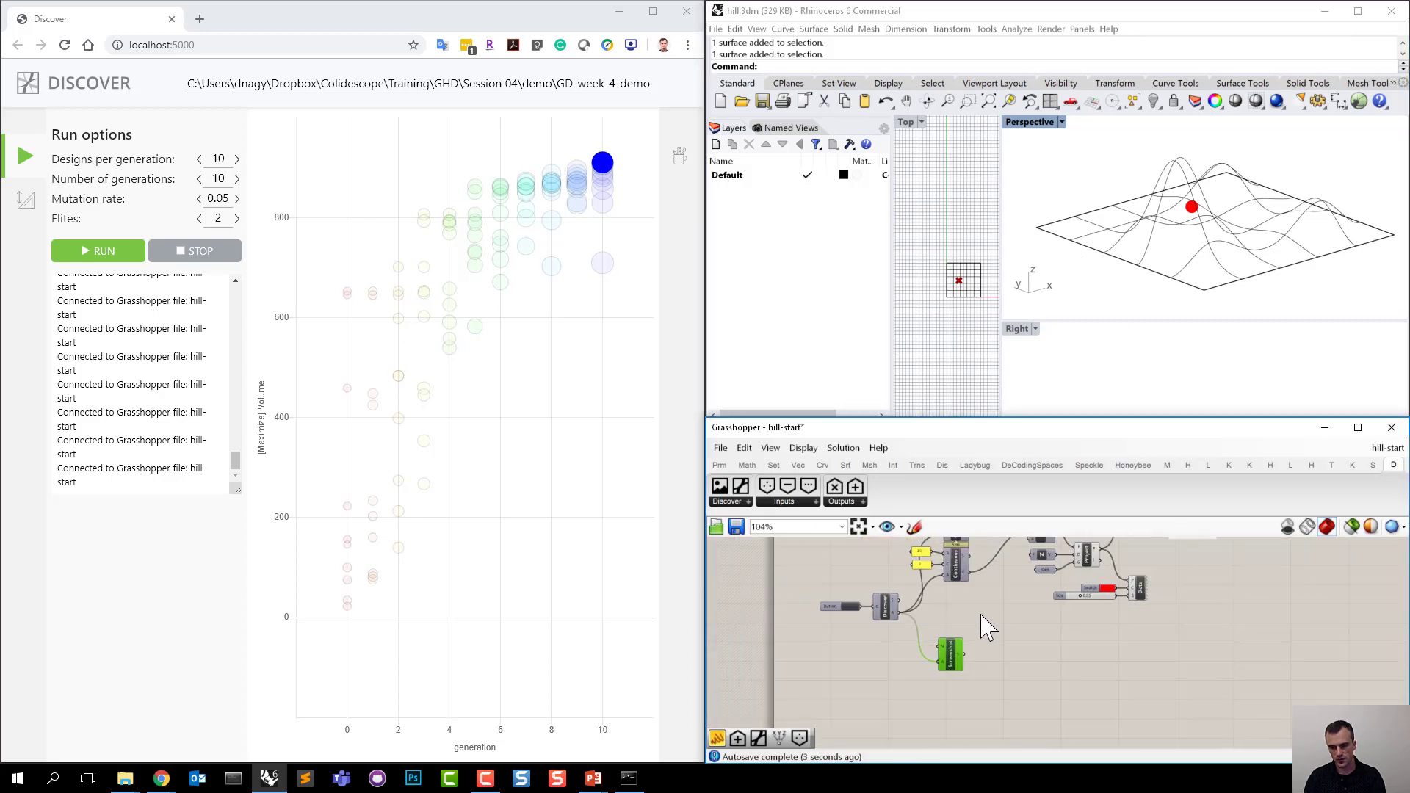
Trigger the Button to connect the updated hill-start definition to Discover.
scroll(970, 625, "up", 3)
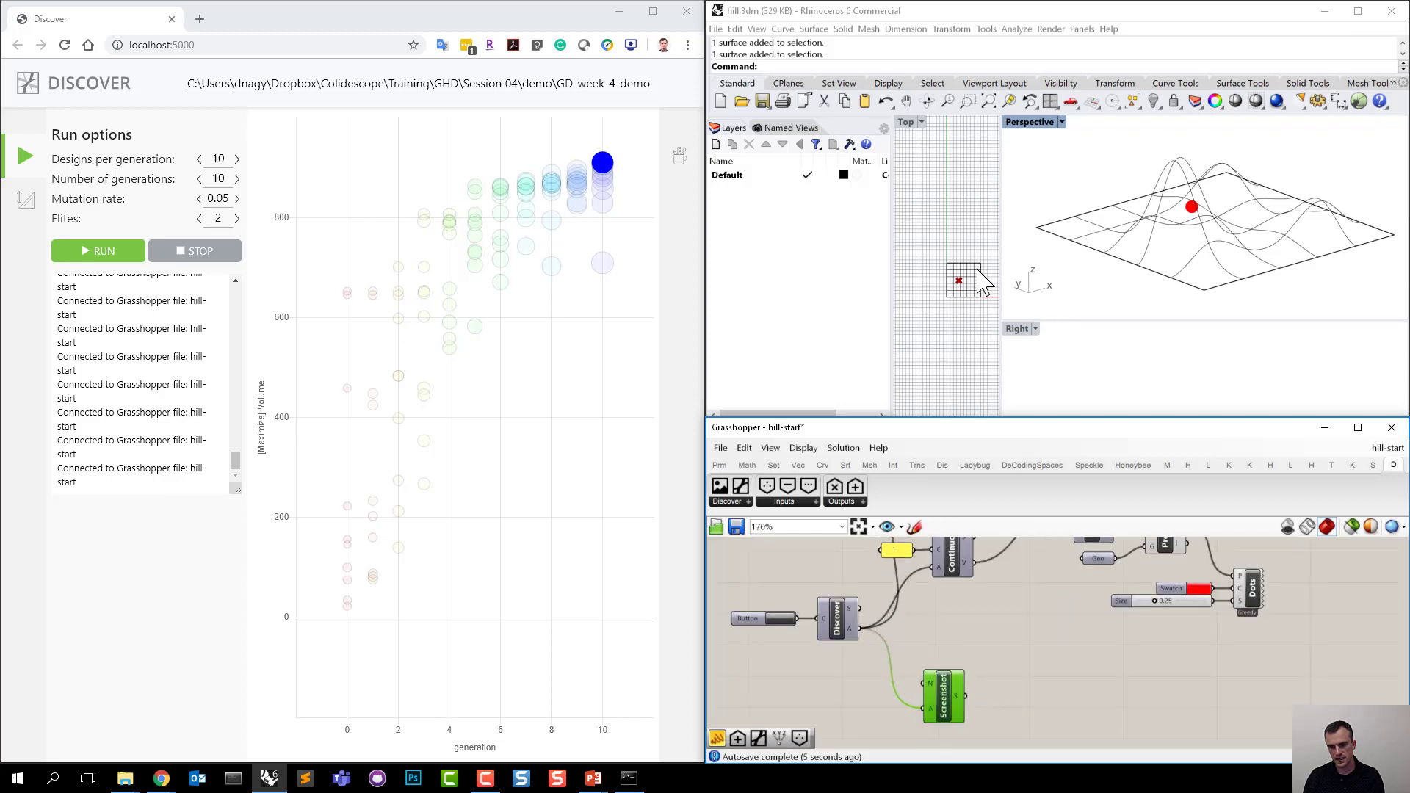
scroll(955, 288, "up", 4)
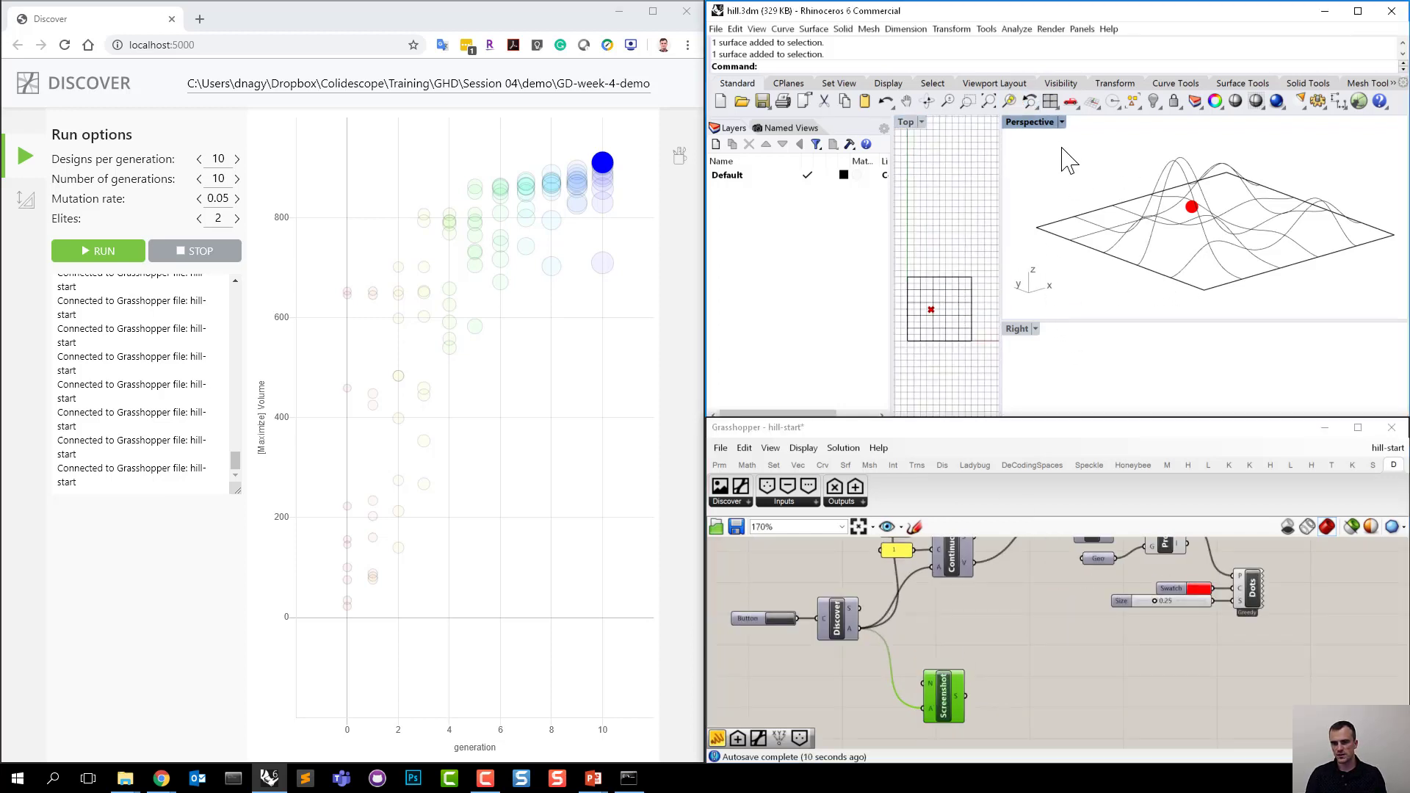
scroll(1015, 610, "down", 5)
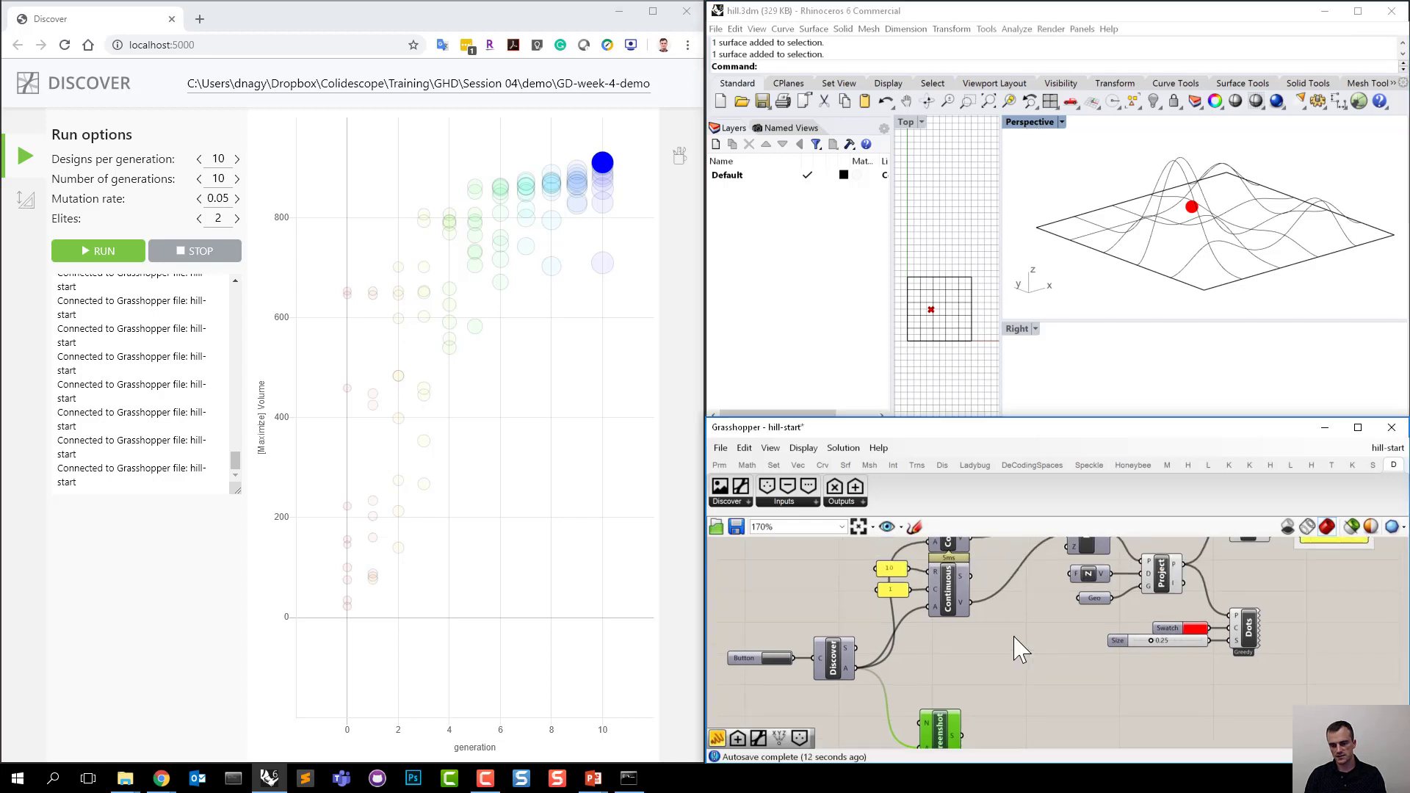
scroll(958, 676, "up", 3)
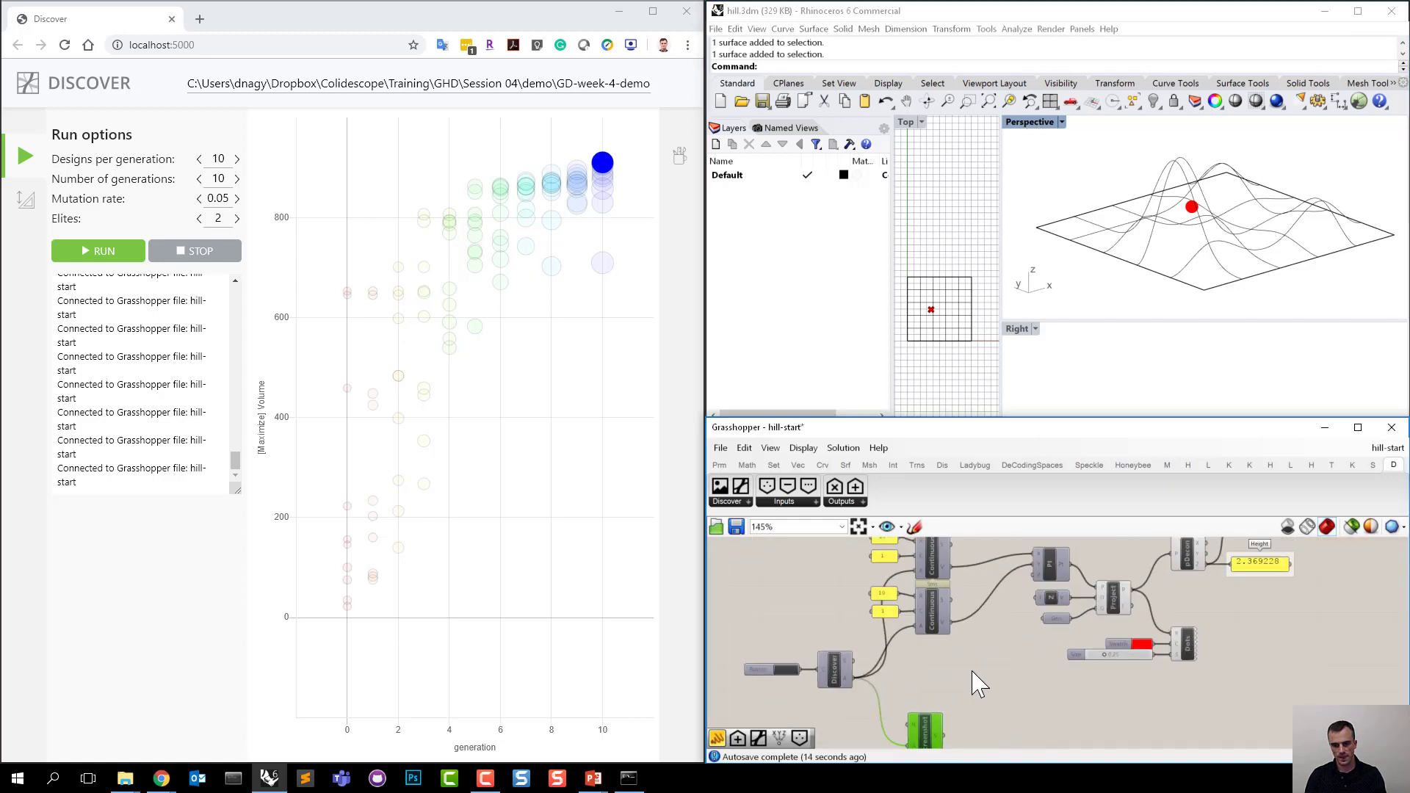
left_click(786, 670)
scroll(801, 602, "down", 1)
right_click_drag(800, 600, 809, 633)
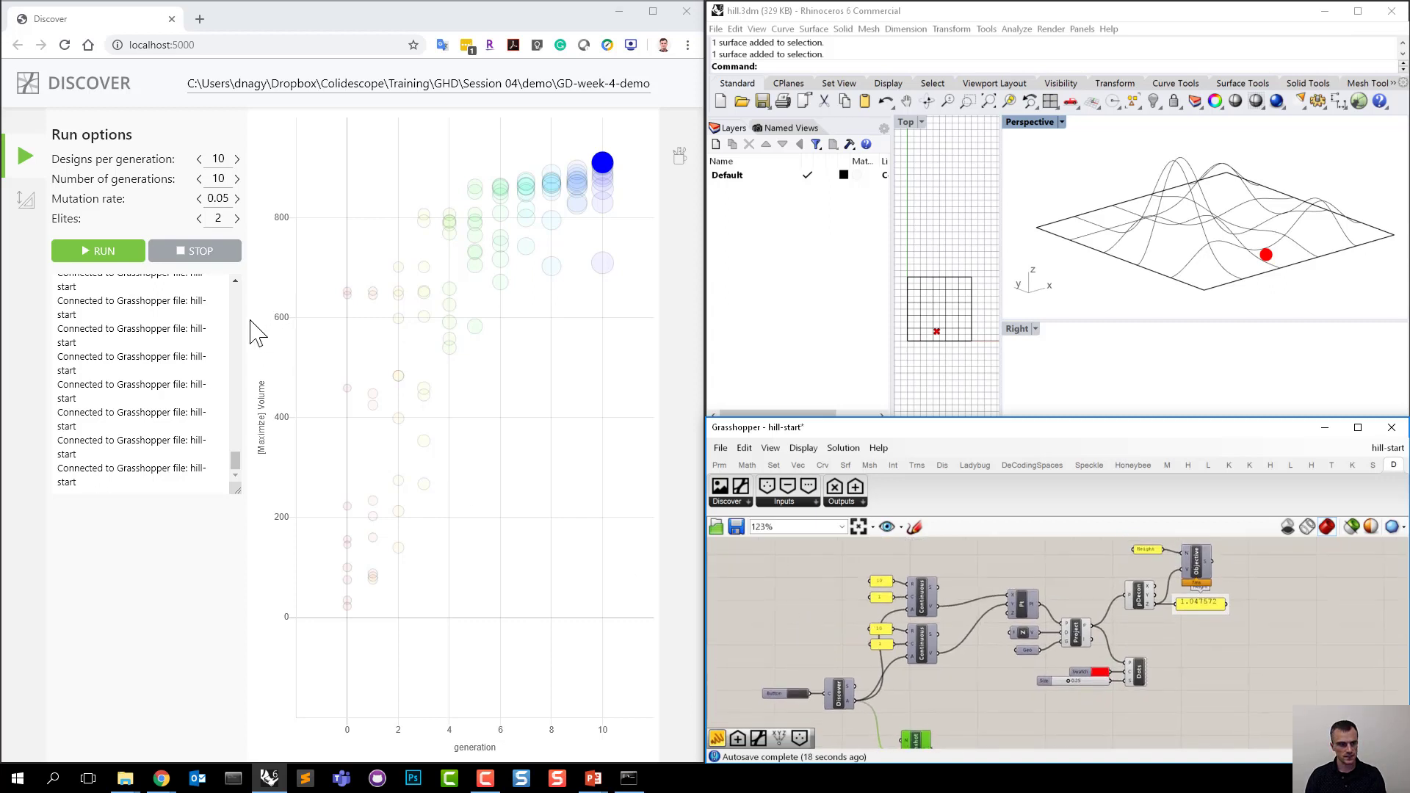
Start a height optimization with 10 designs per generation and 10 generations, and stop it early.
left_click_drag(192, 472, 196, 482)
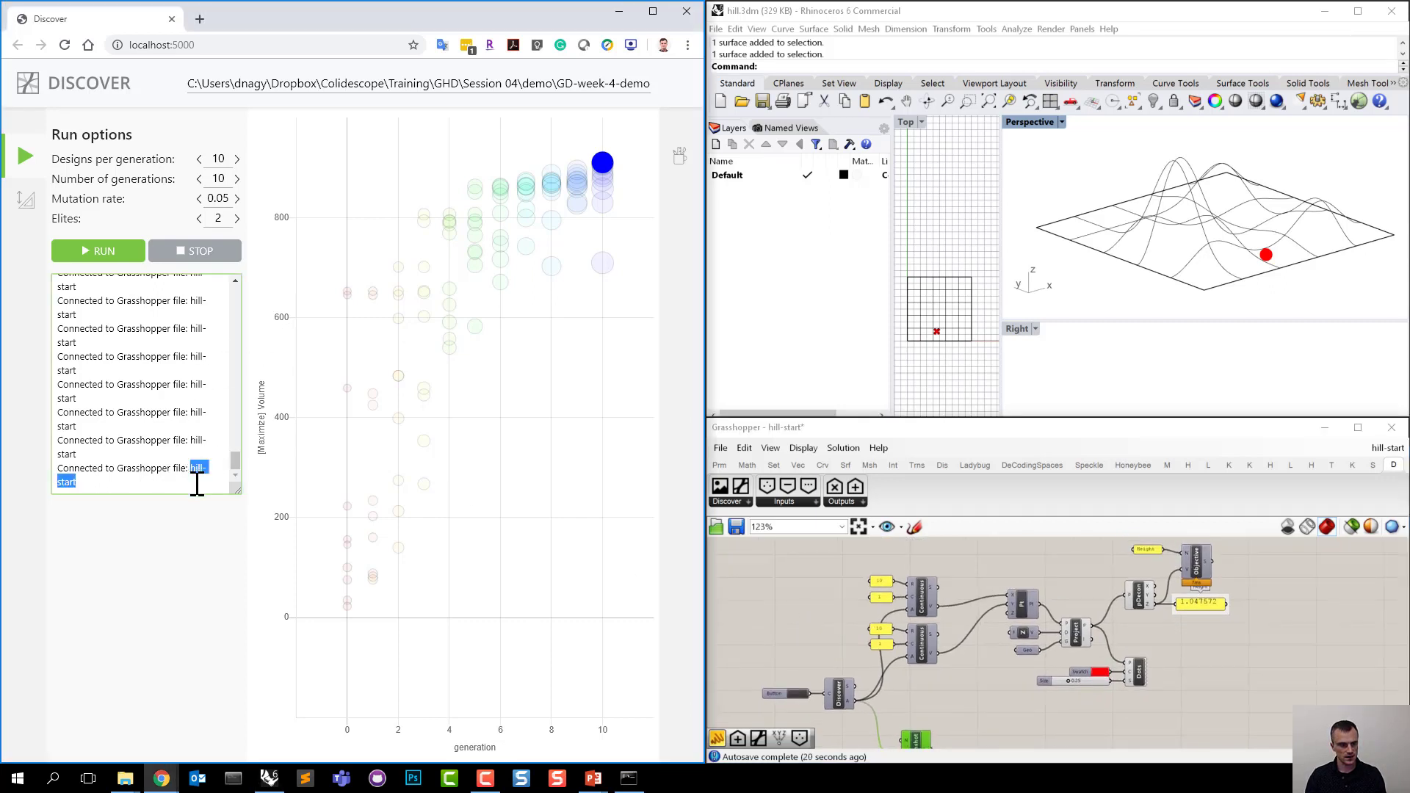
left_click(198, 484)
left_click(126, 253)
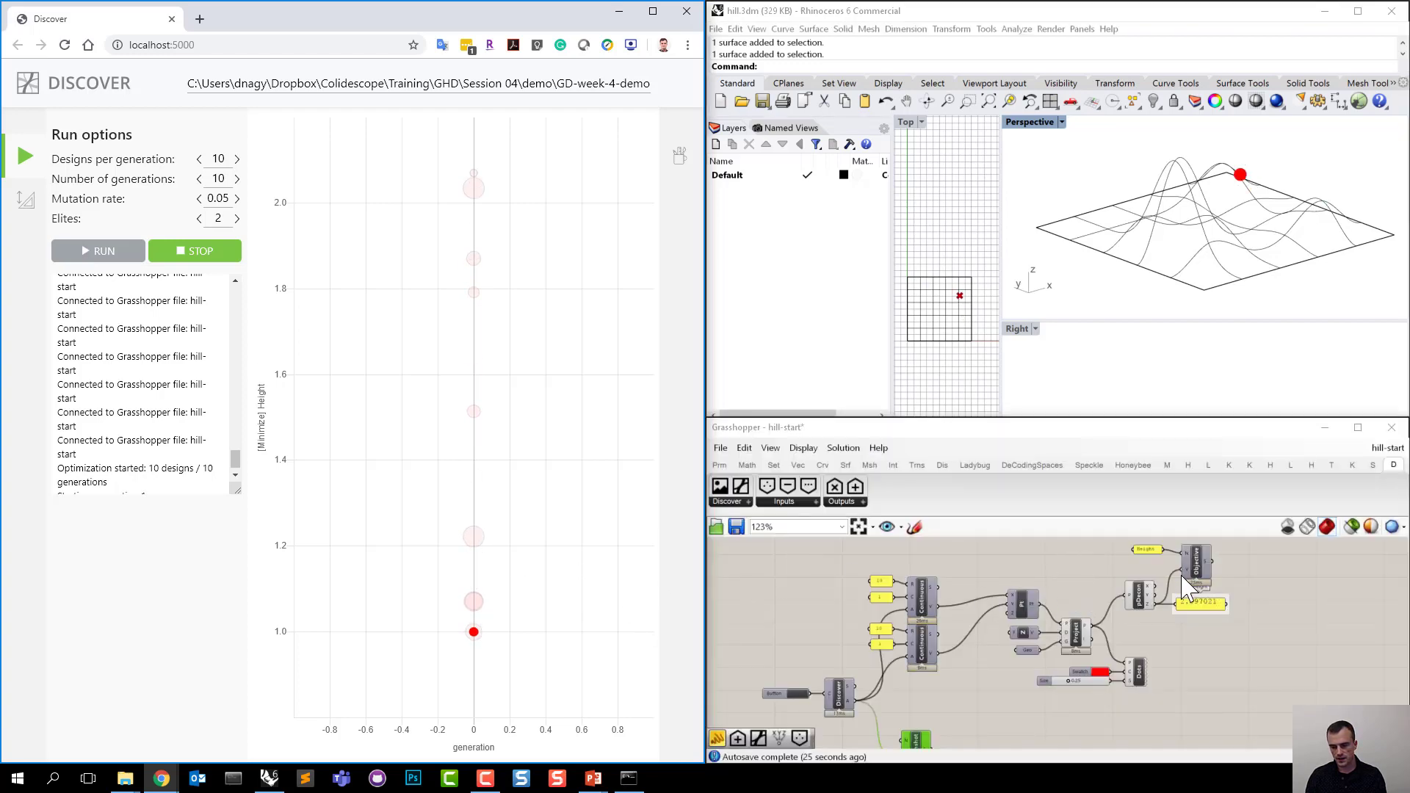
left_click(200, 253)
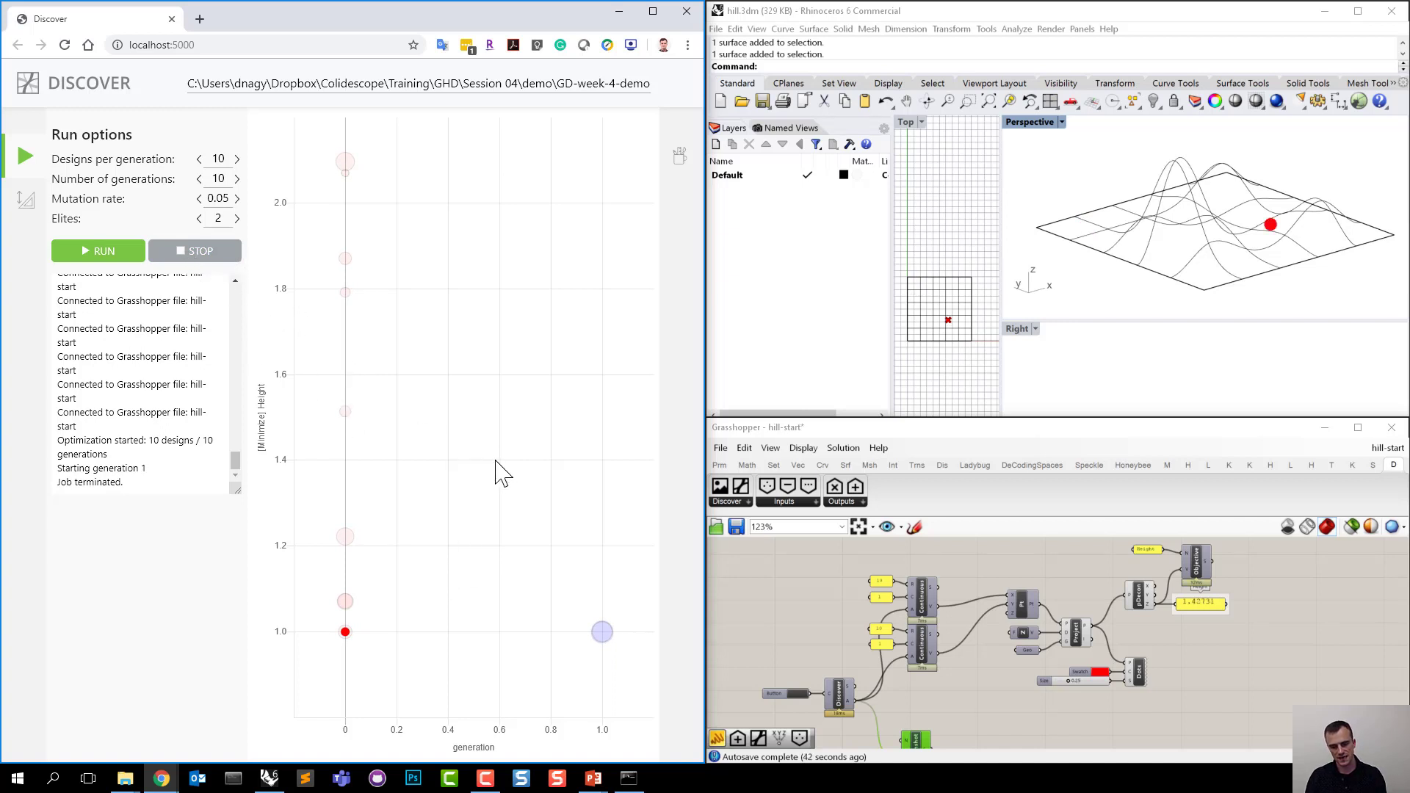
Set the Objective component's objective type to Maximize.
left_click(1029, 665)
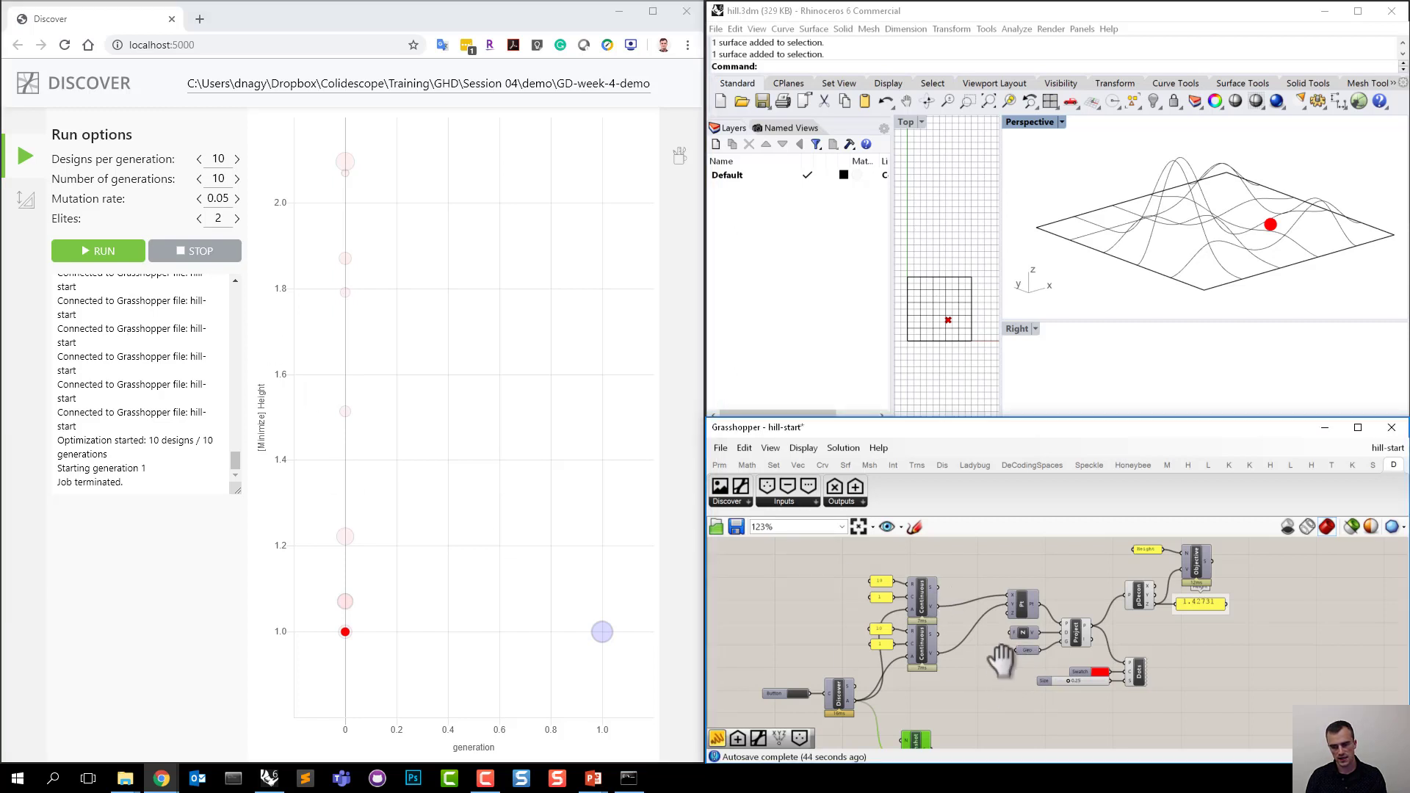
scroll(1072, 639, "up", 4)
scroll(1087, 624, "down", 1)
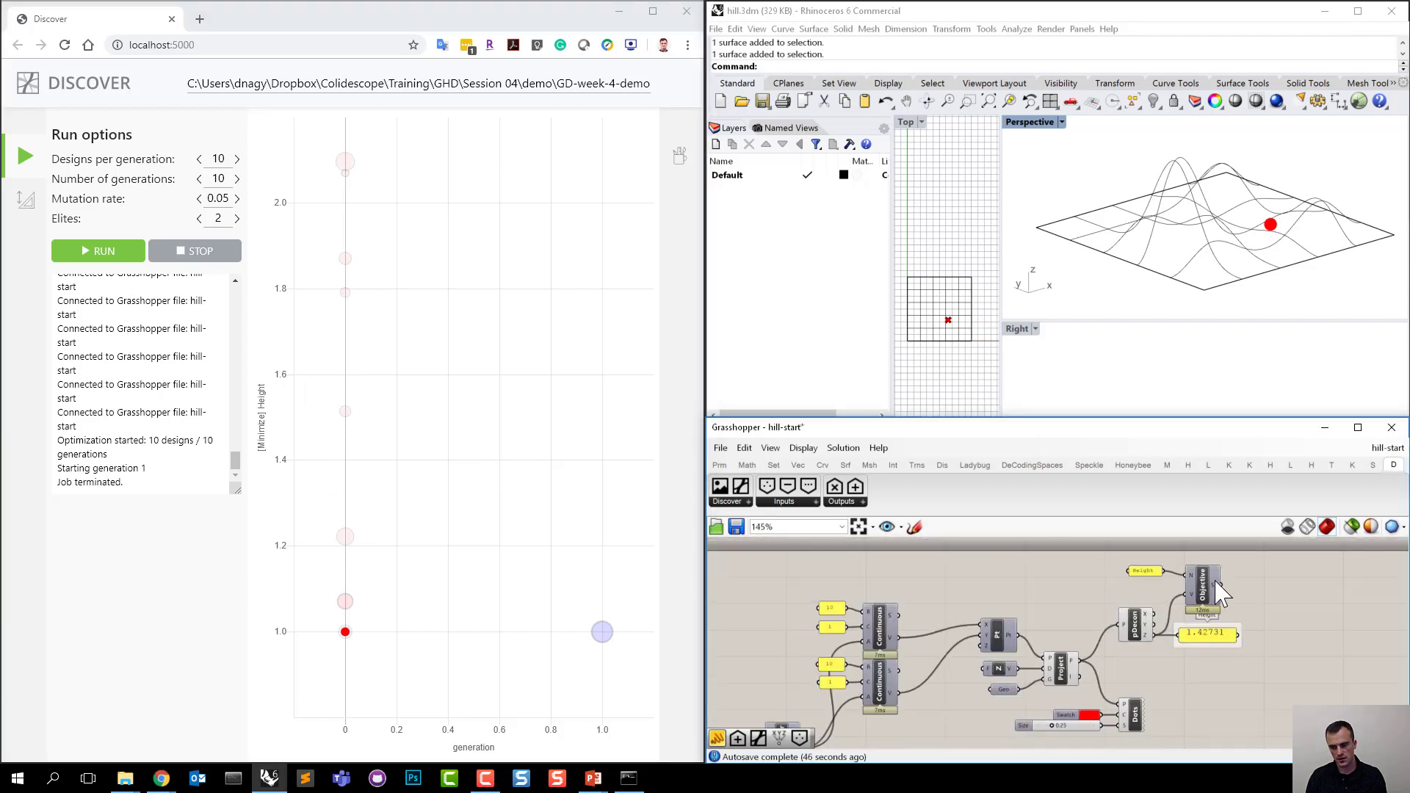
right_click(1201, 587)
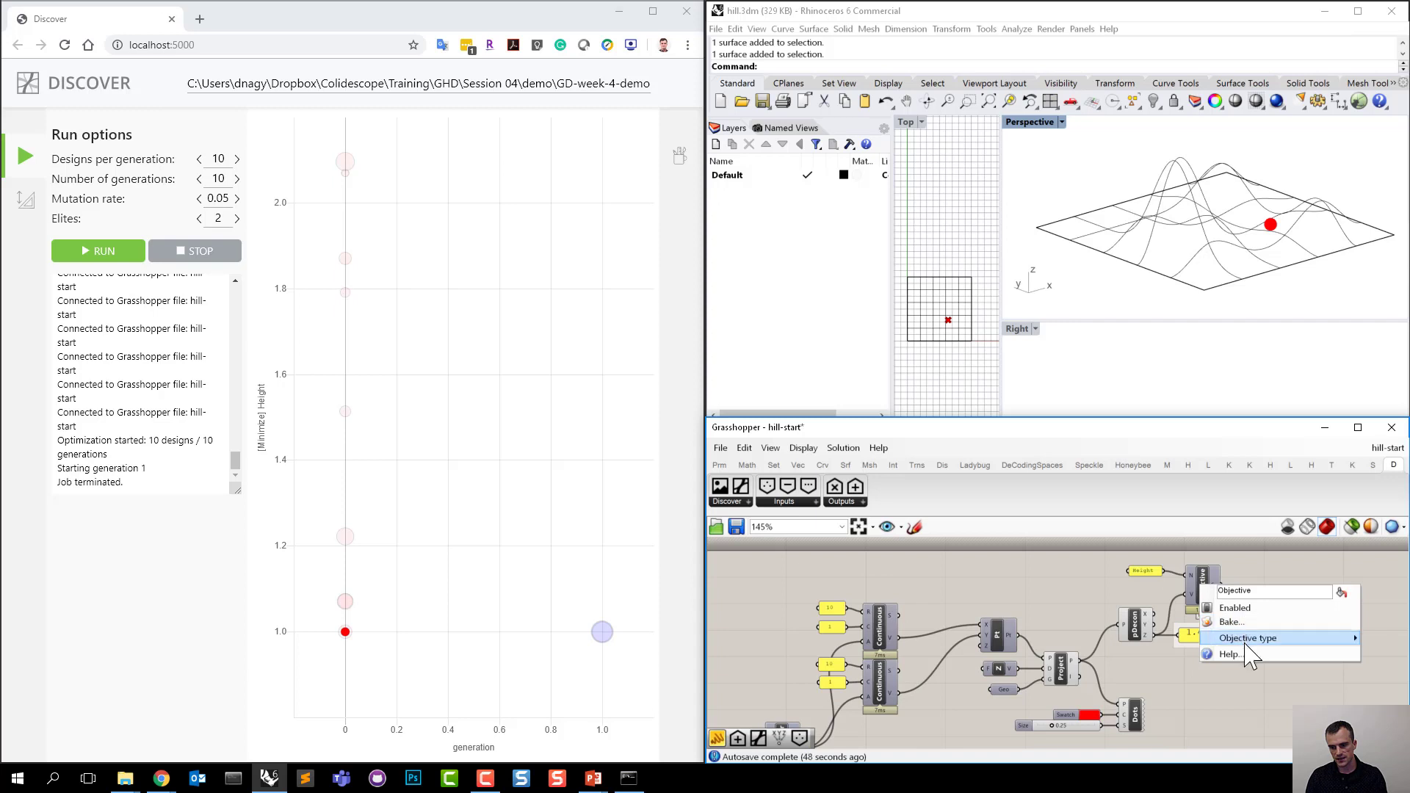
mouse_move(1252, 638)
left_click(1179, 655)
scroll(1079, 632, "down", 2)
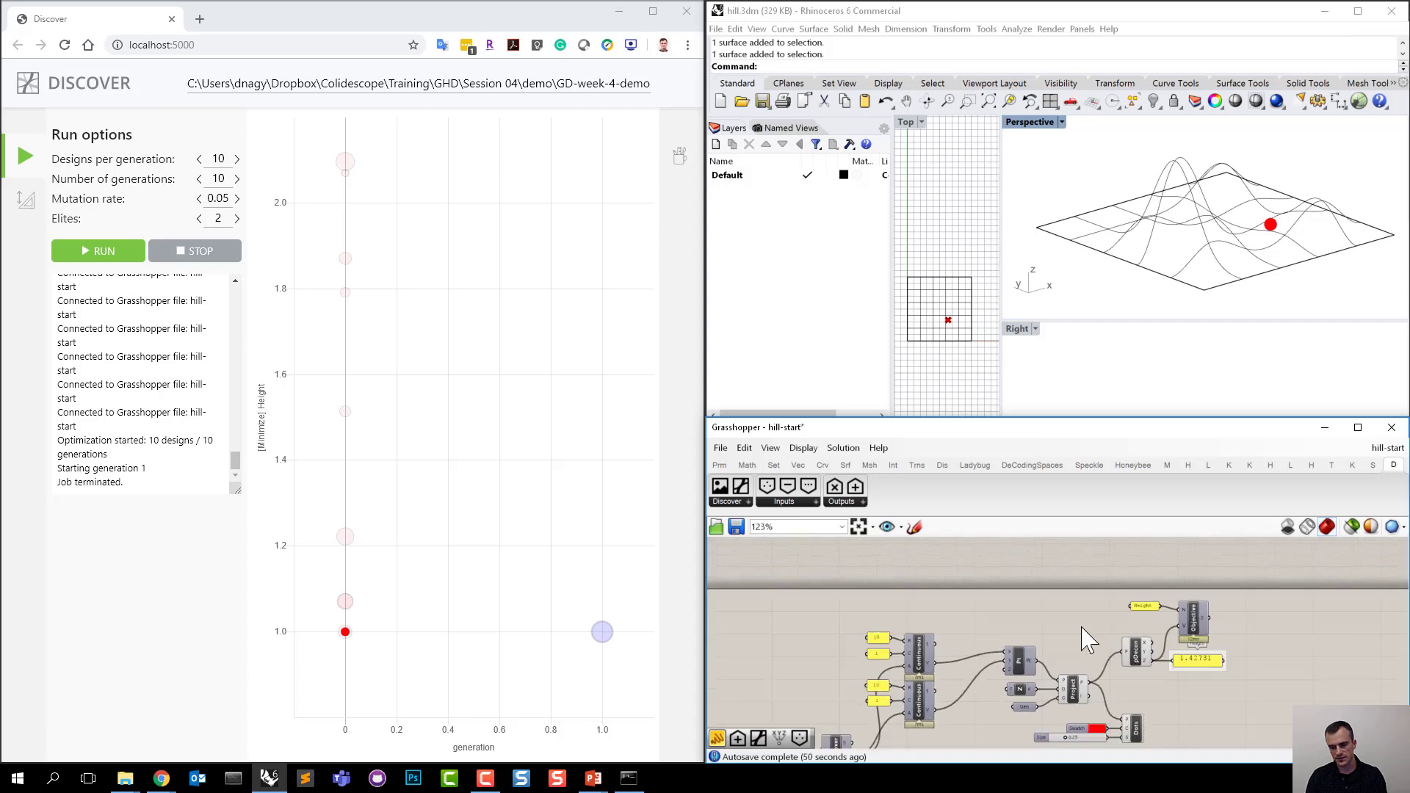
Reconnect hill-start to Discover and run the height optimization with 10 designs per generation and 10 generations.
left_click(835, 716)
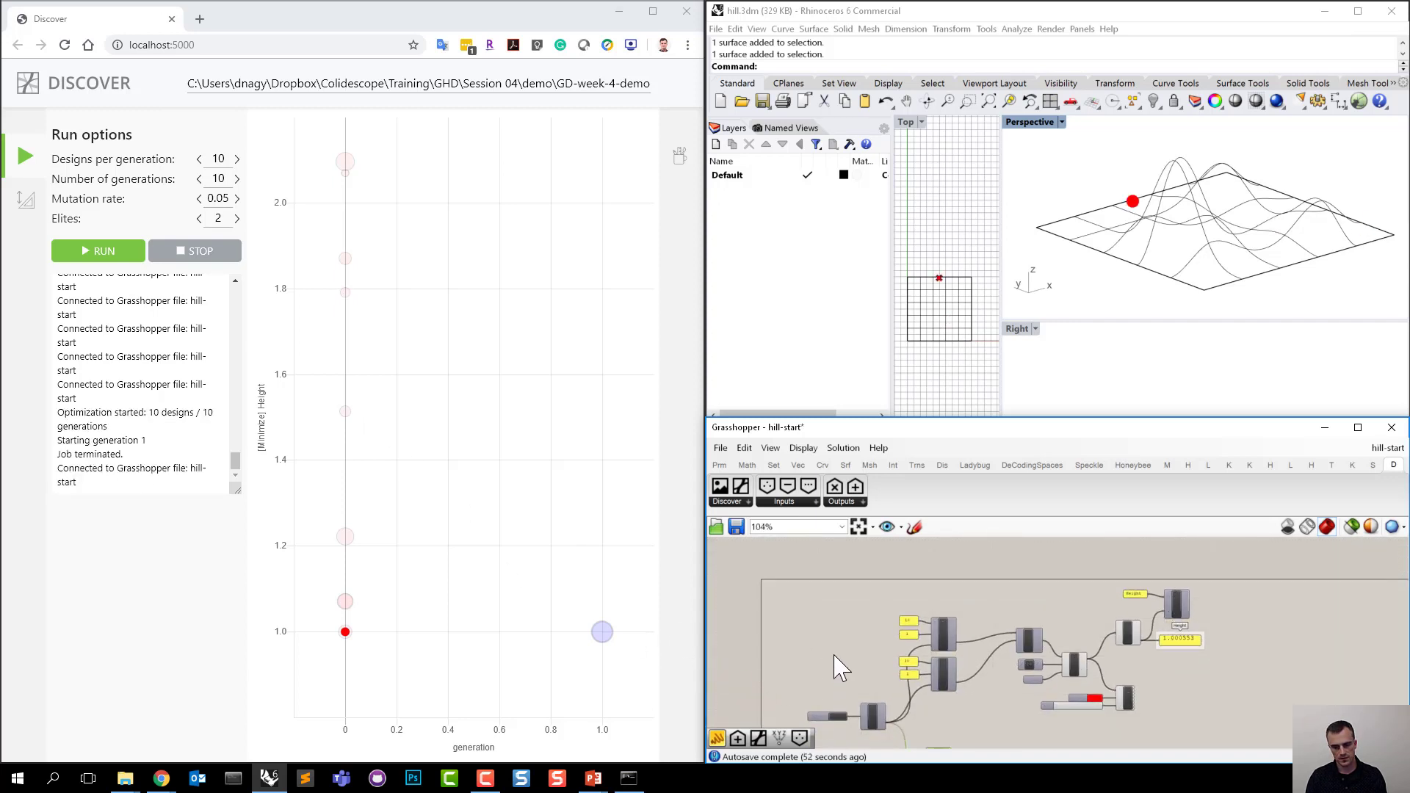
right_click_drag(832, 655, 828, 643)
left_click(109, 259)
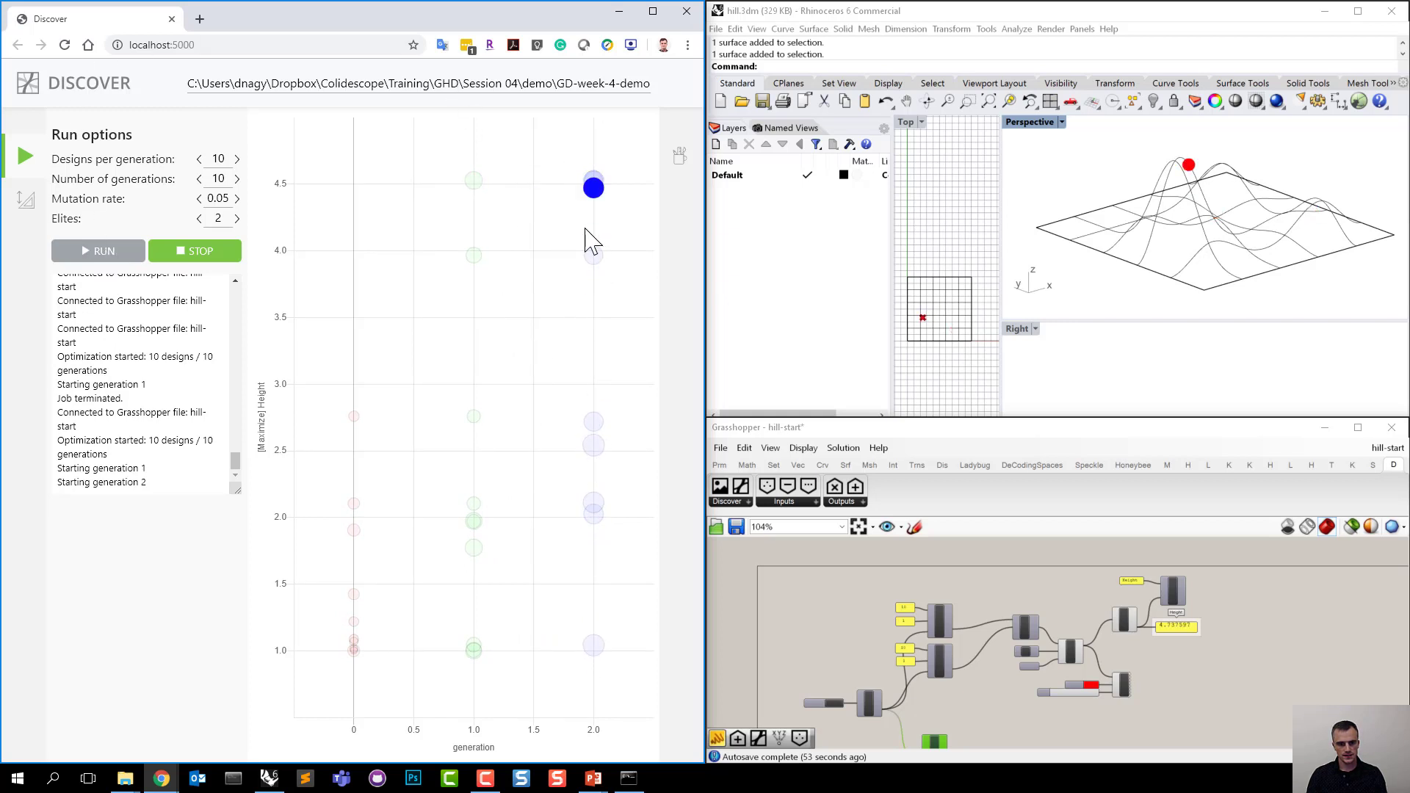
Examine the screenshot previews of the highest designs in the scatter plot as the generations progress.
mouse_move(590, 157)
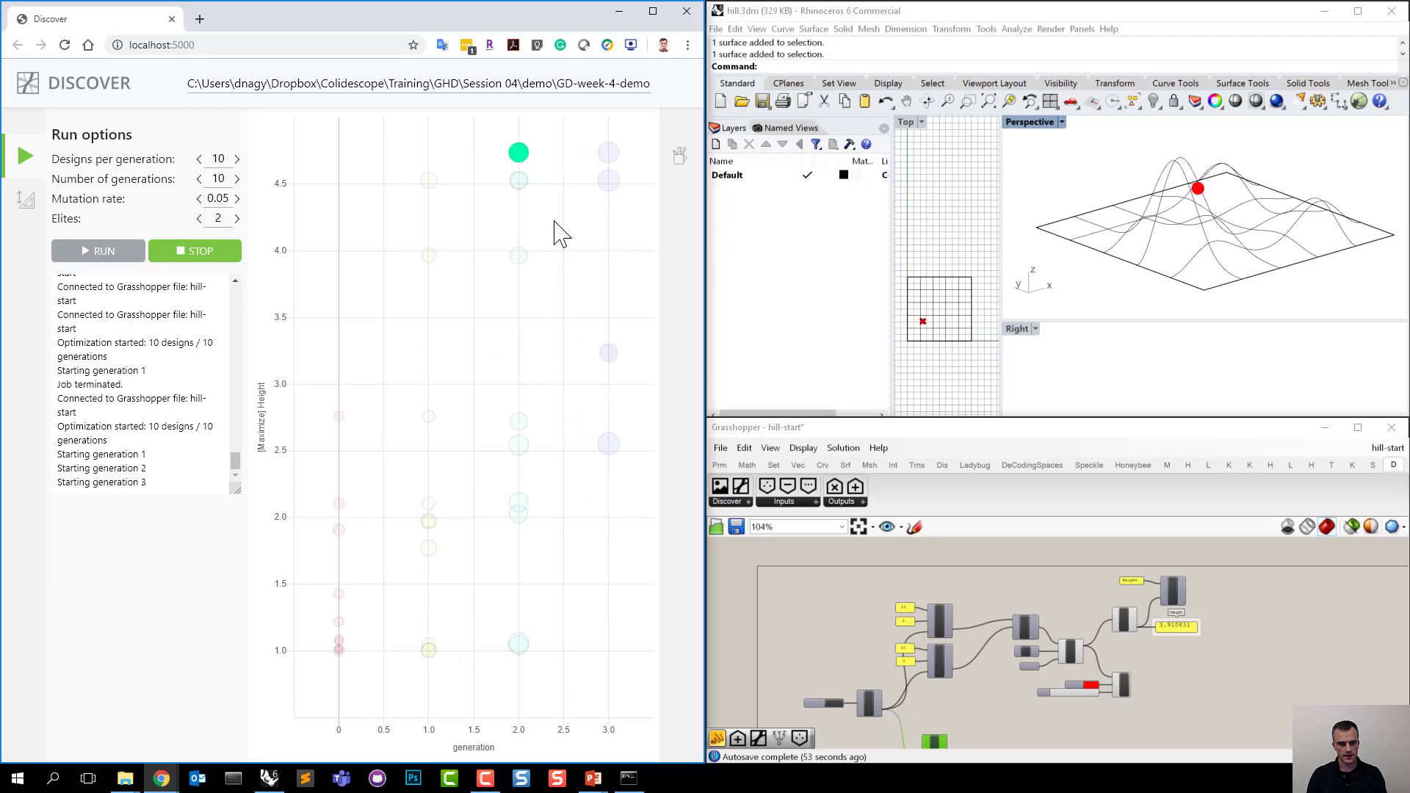
left_click(25, 198)
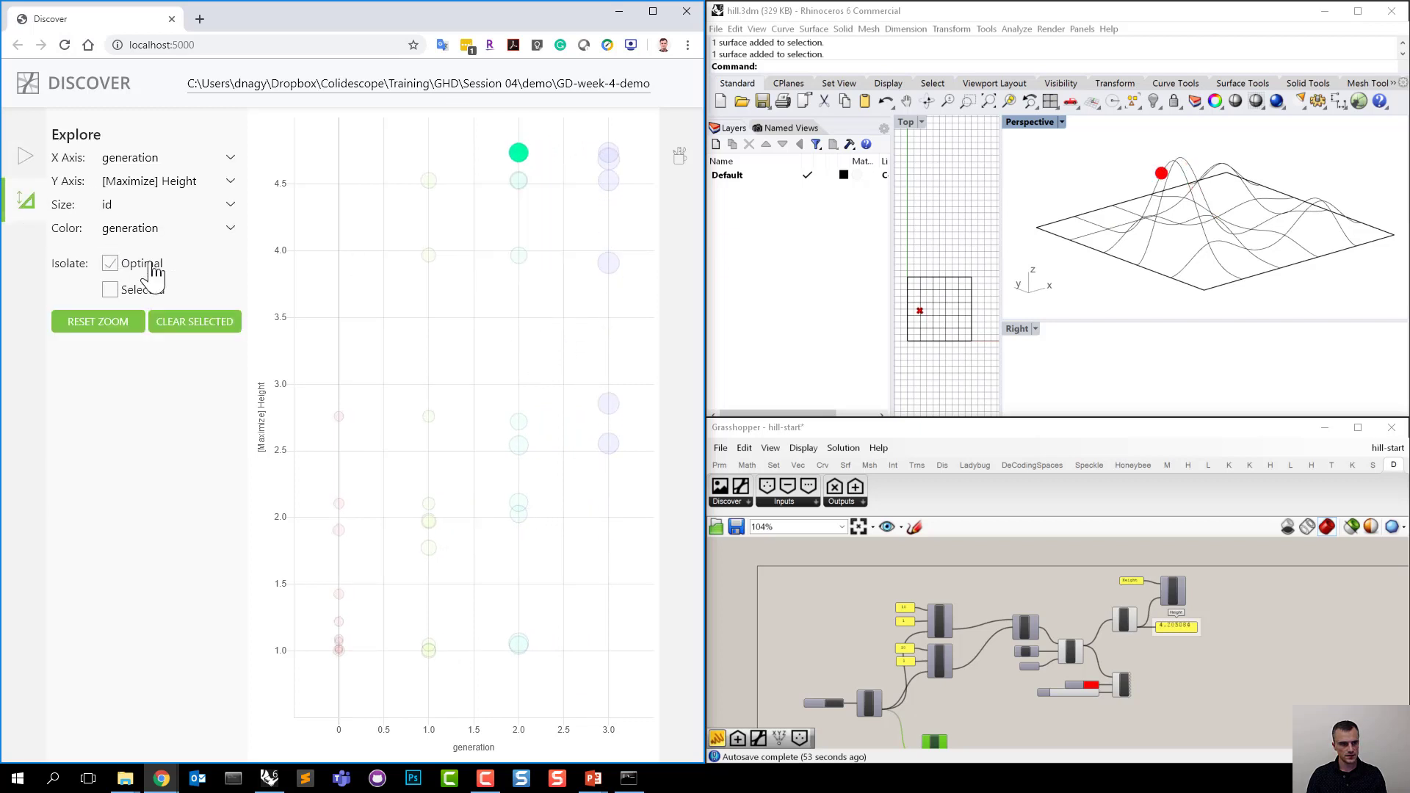
left_click(25, 156)
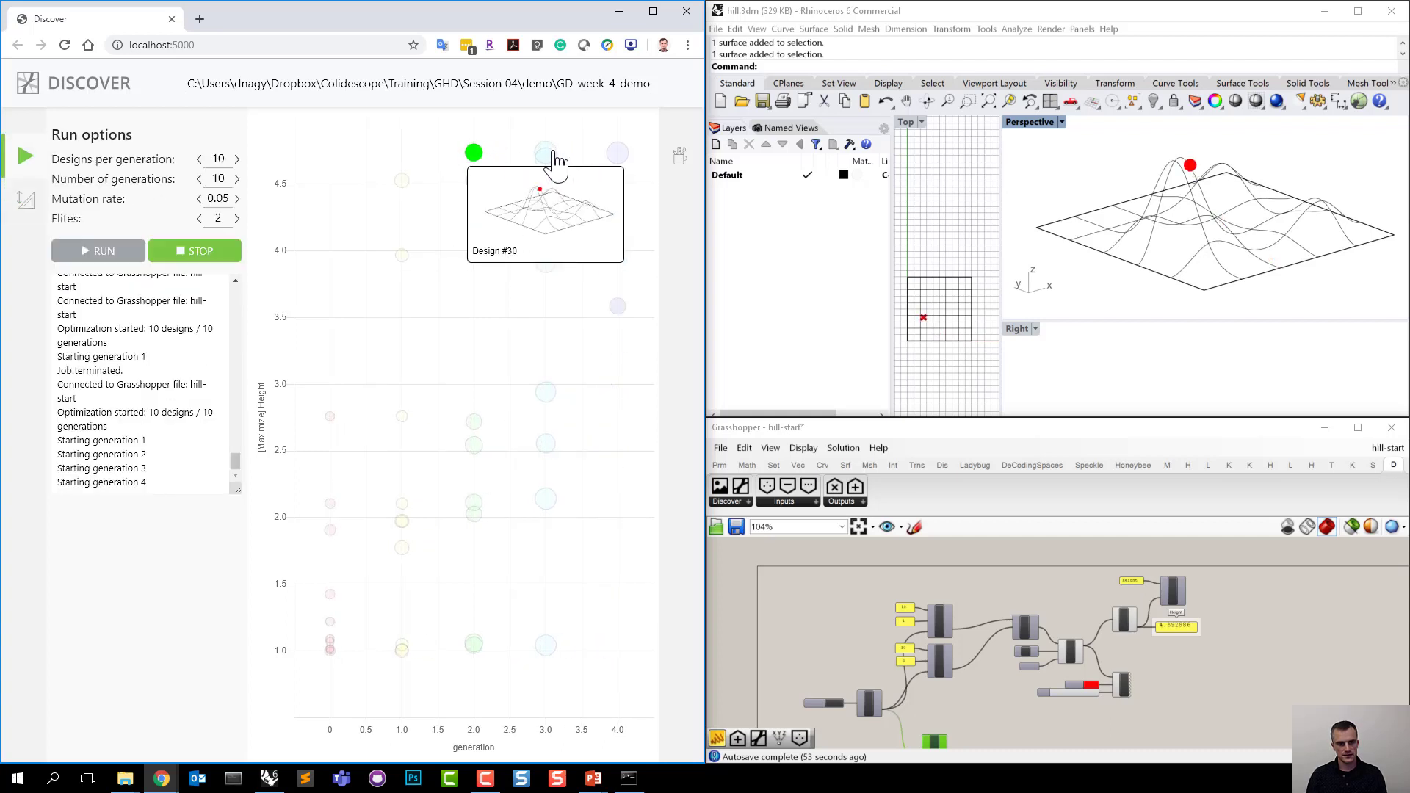
mouse_move(620, 152)
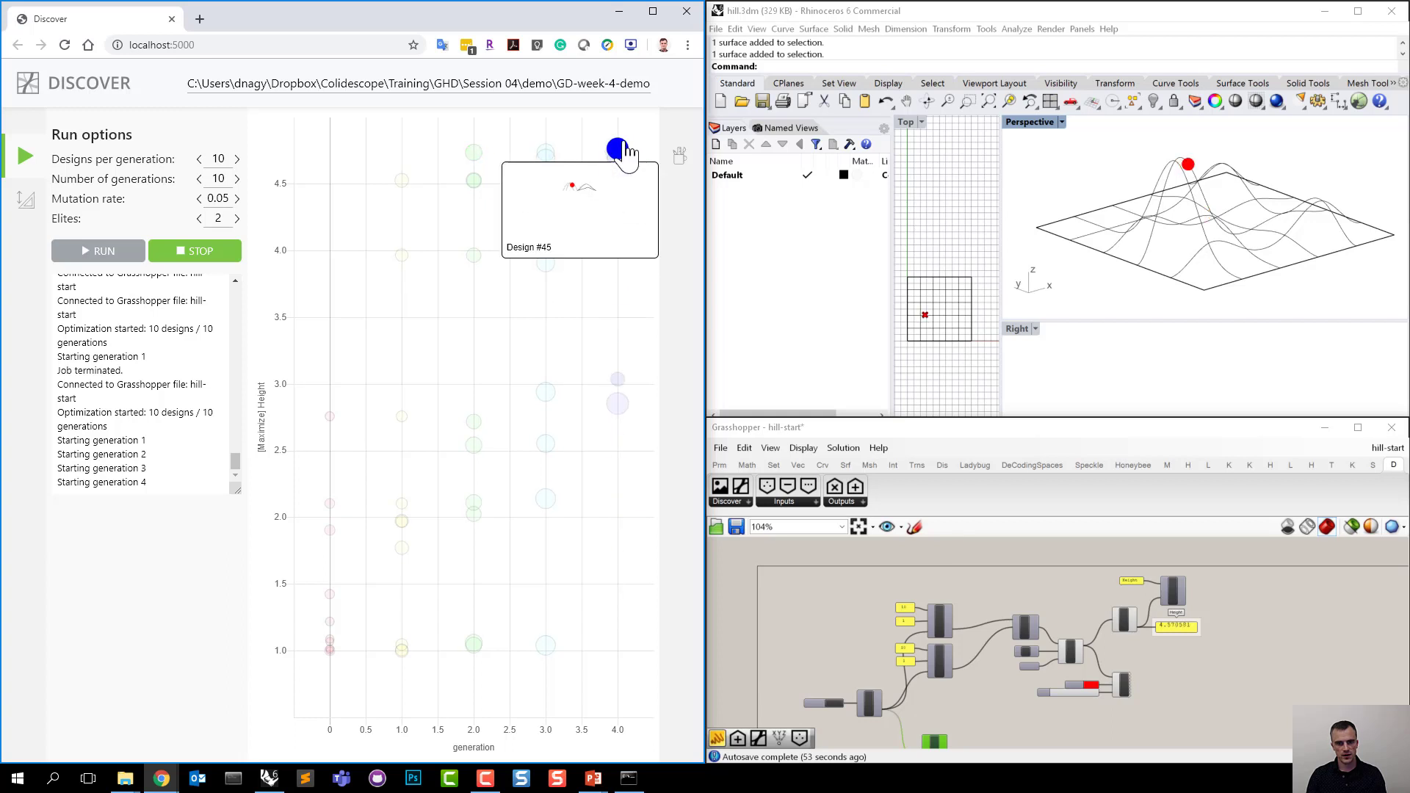
mouse_move(475, 158)
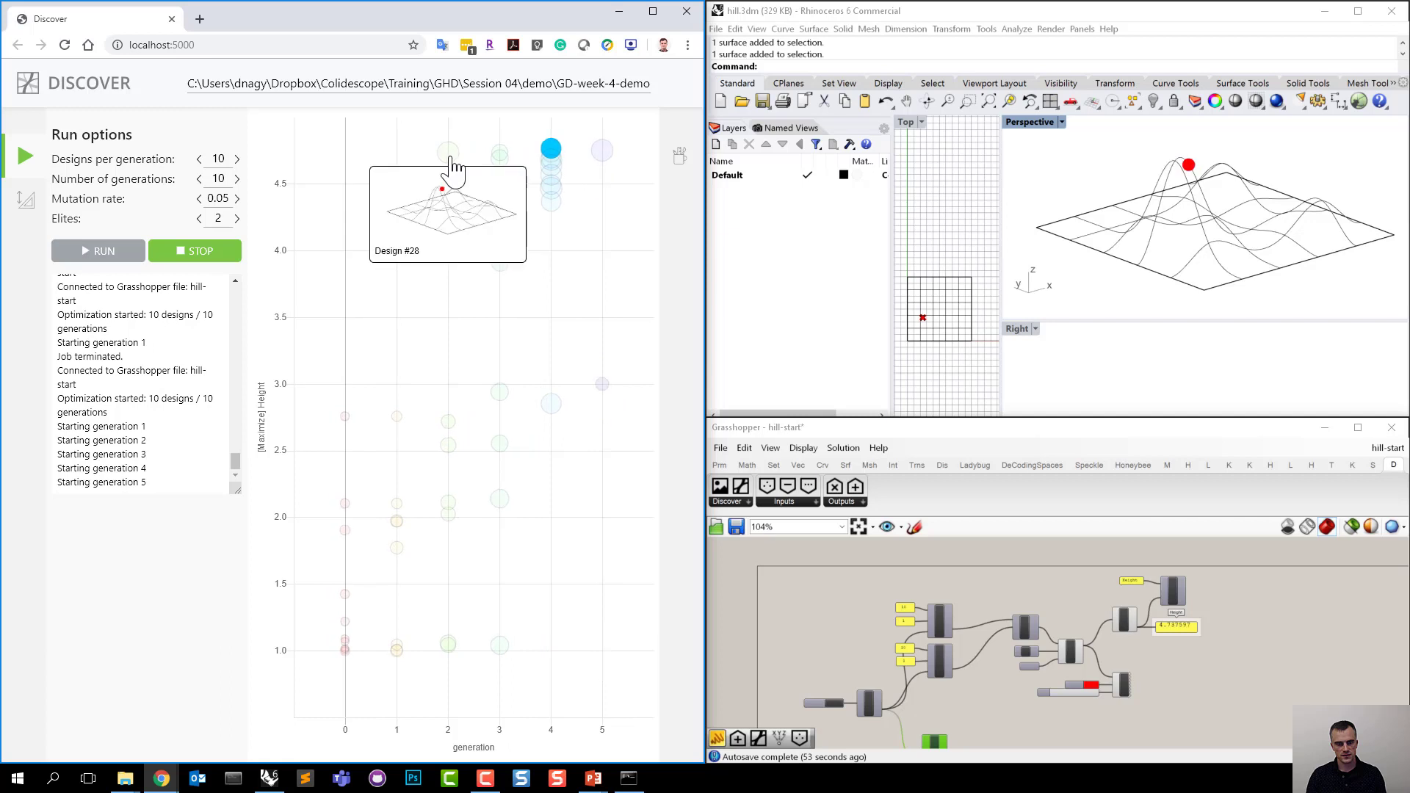
mouse_move(552, 150)
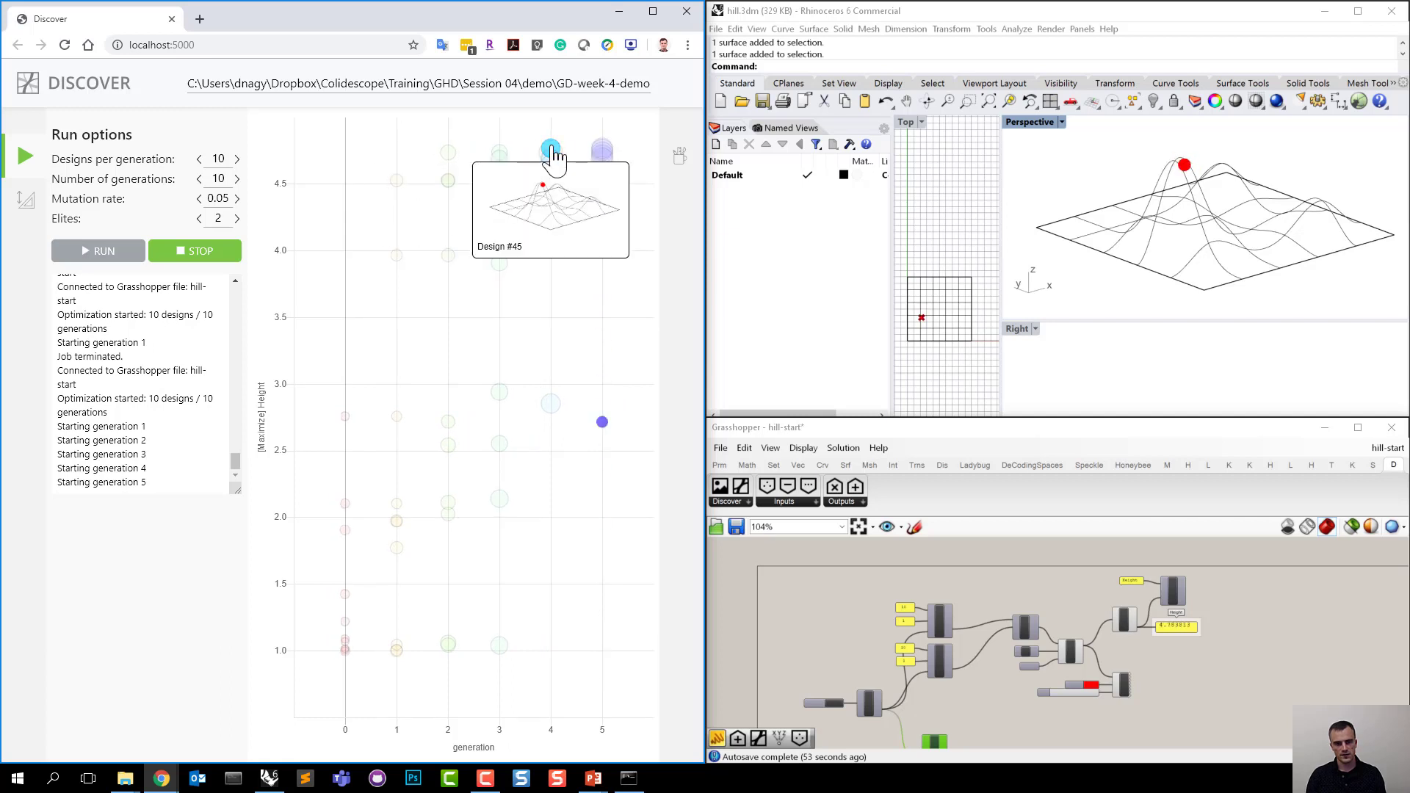
mouse_move(603, 150)
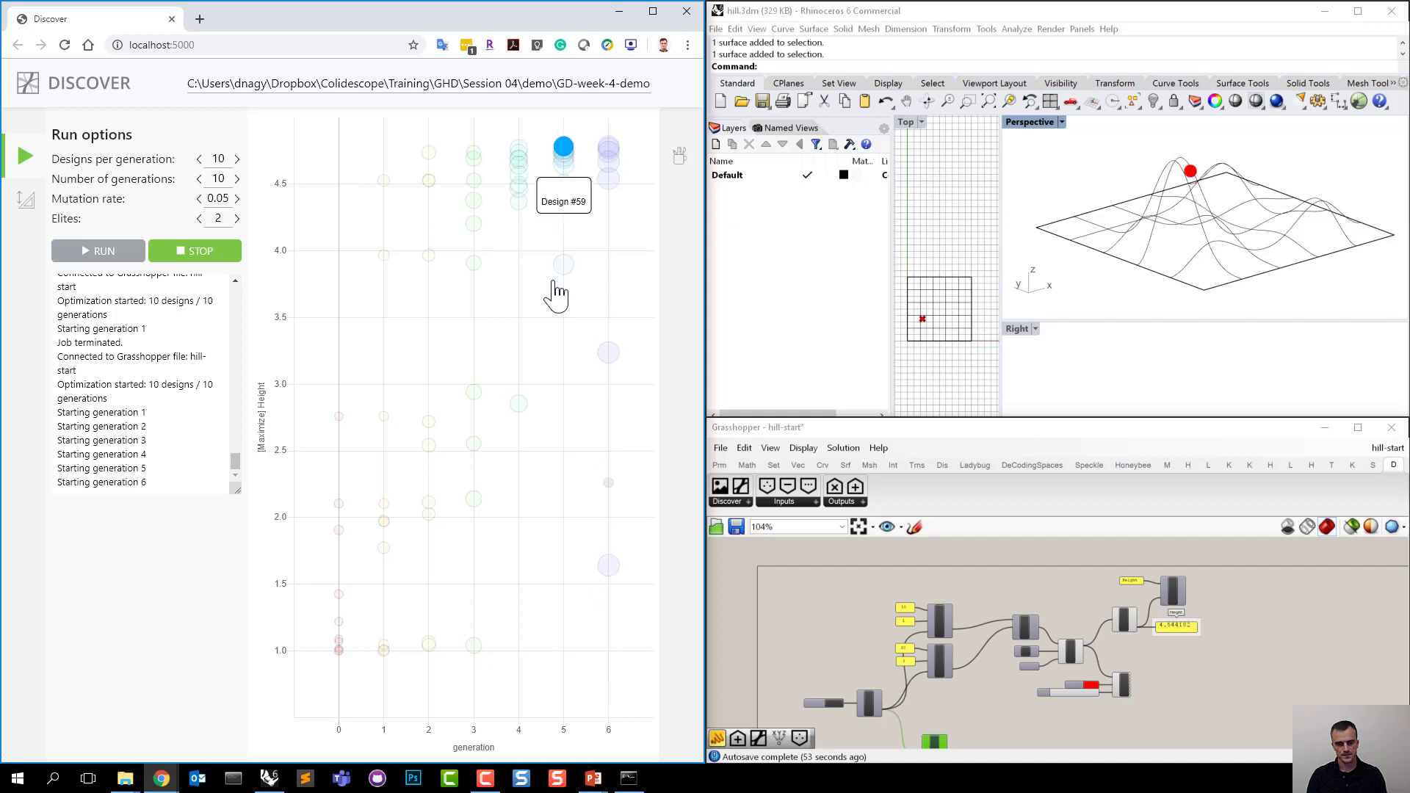
Stop the optimization and reinstate the highest generation 5 design, Design #56, in the model.
left_click(200, 252)
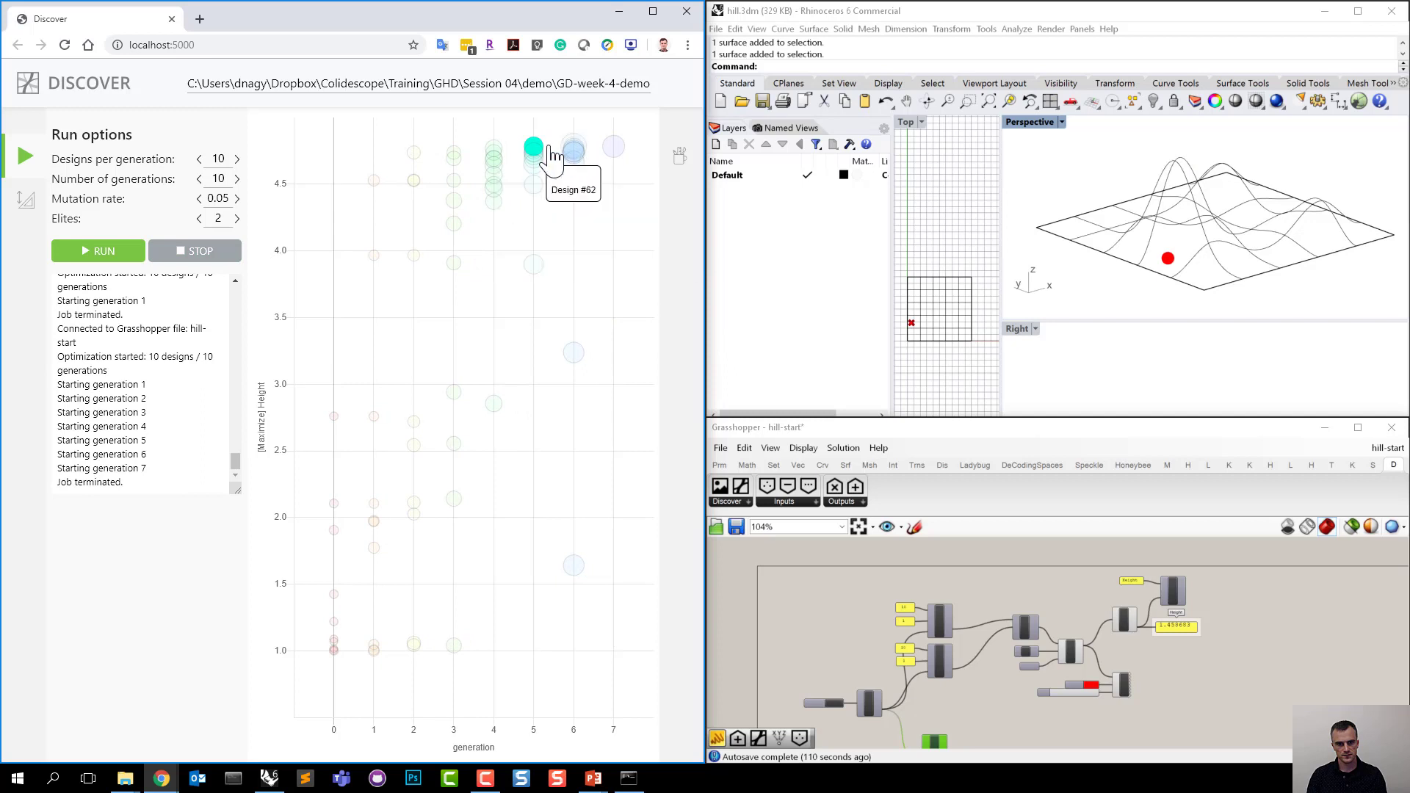
scroll(547, 143, "up", 2)
scroll(544, 150, "up", 4)
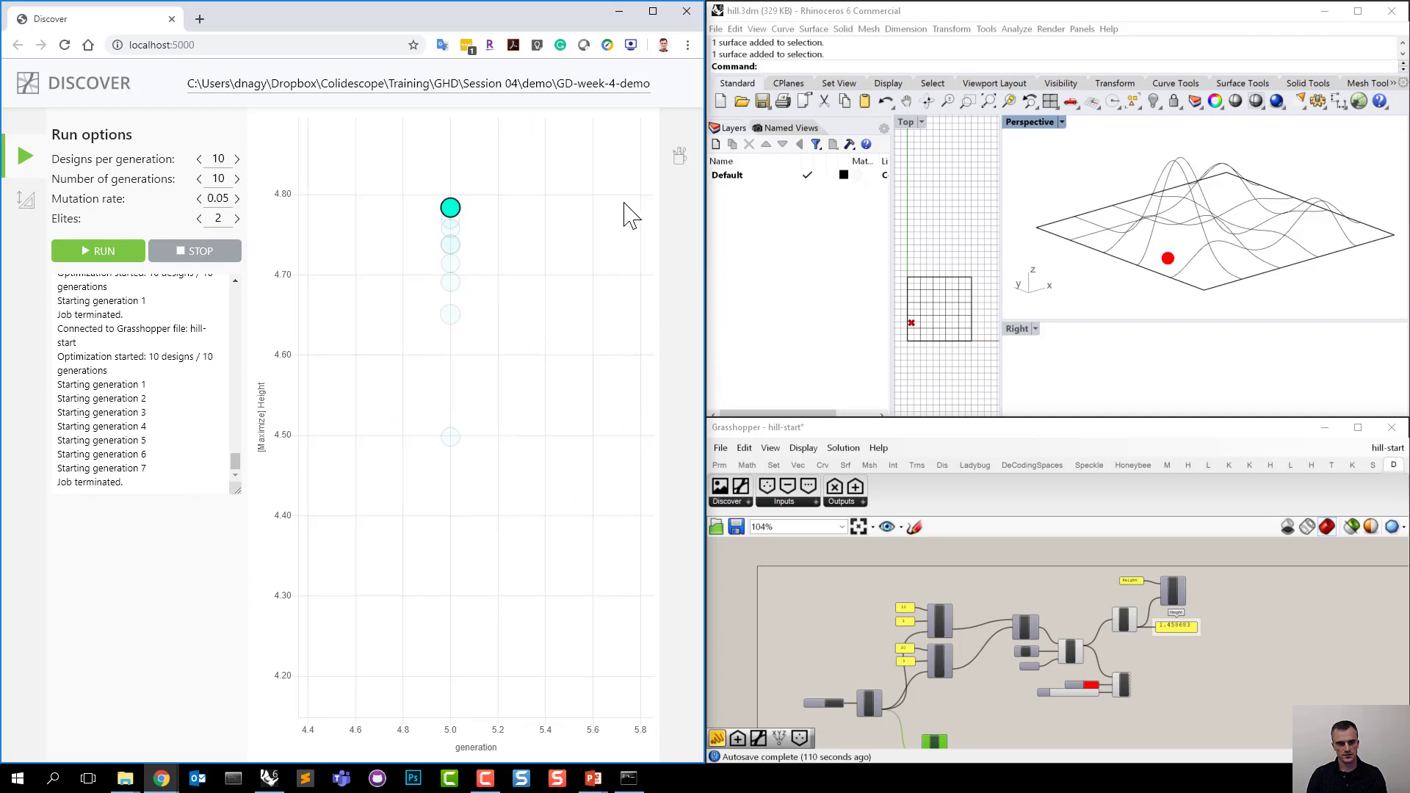
left_click(680, 157)
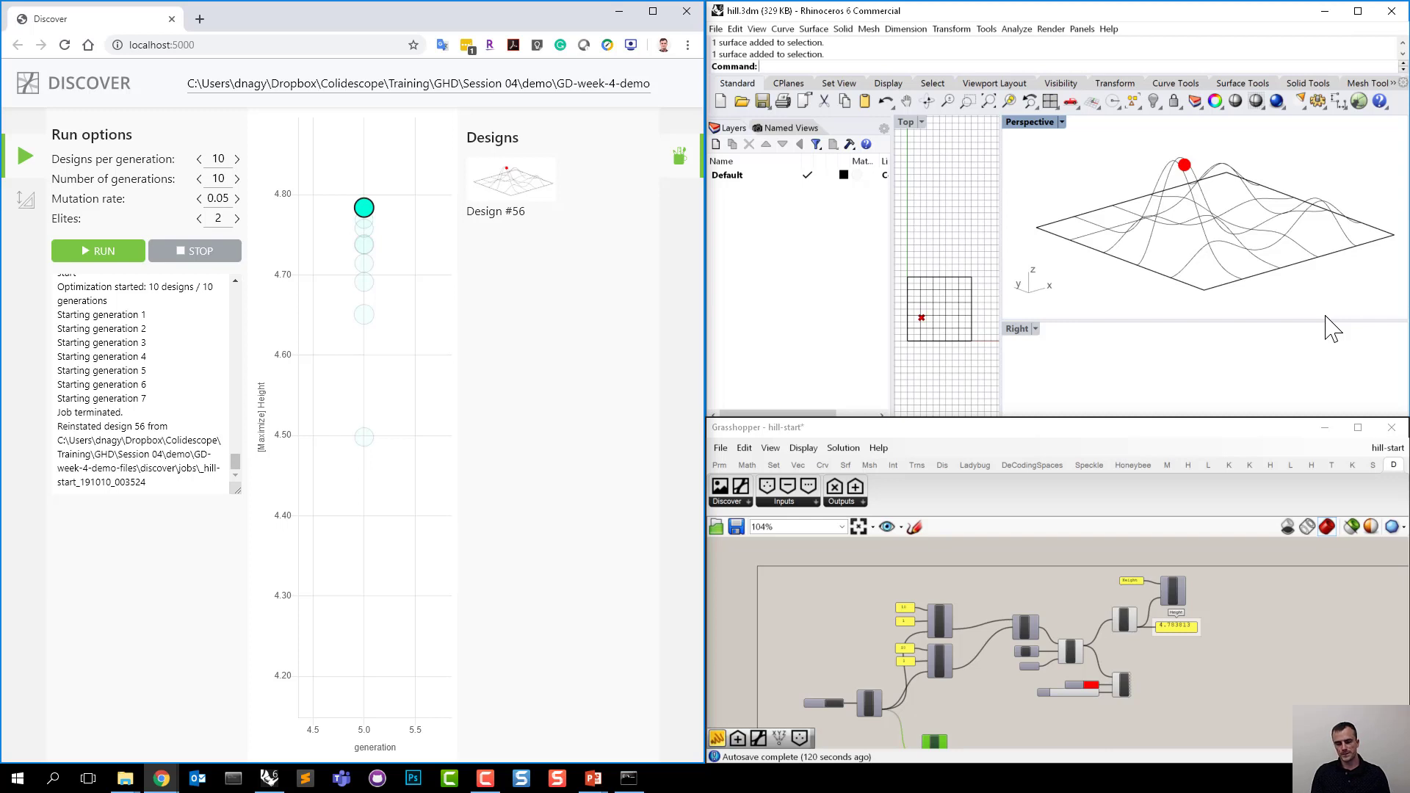
left_click(1032, 588)
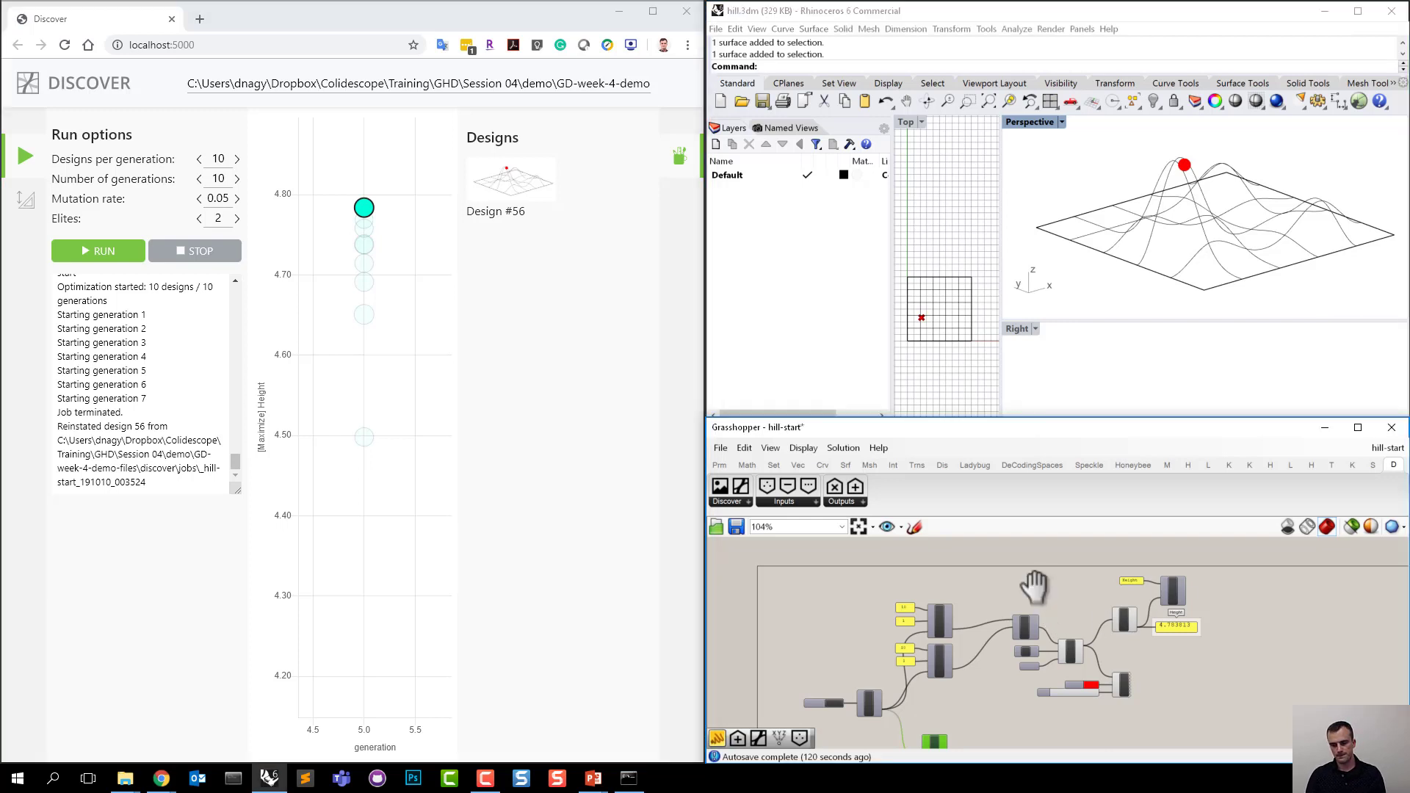
Open pill.3dm in Rhino and pill-start.gh in Grasshopper from the GD-week-4-demo-files folder.
scroll(1036, 589, "down", 2)
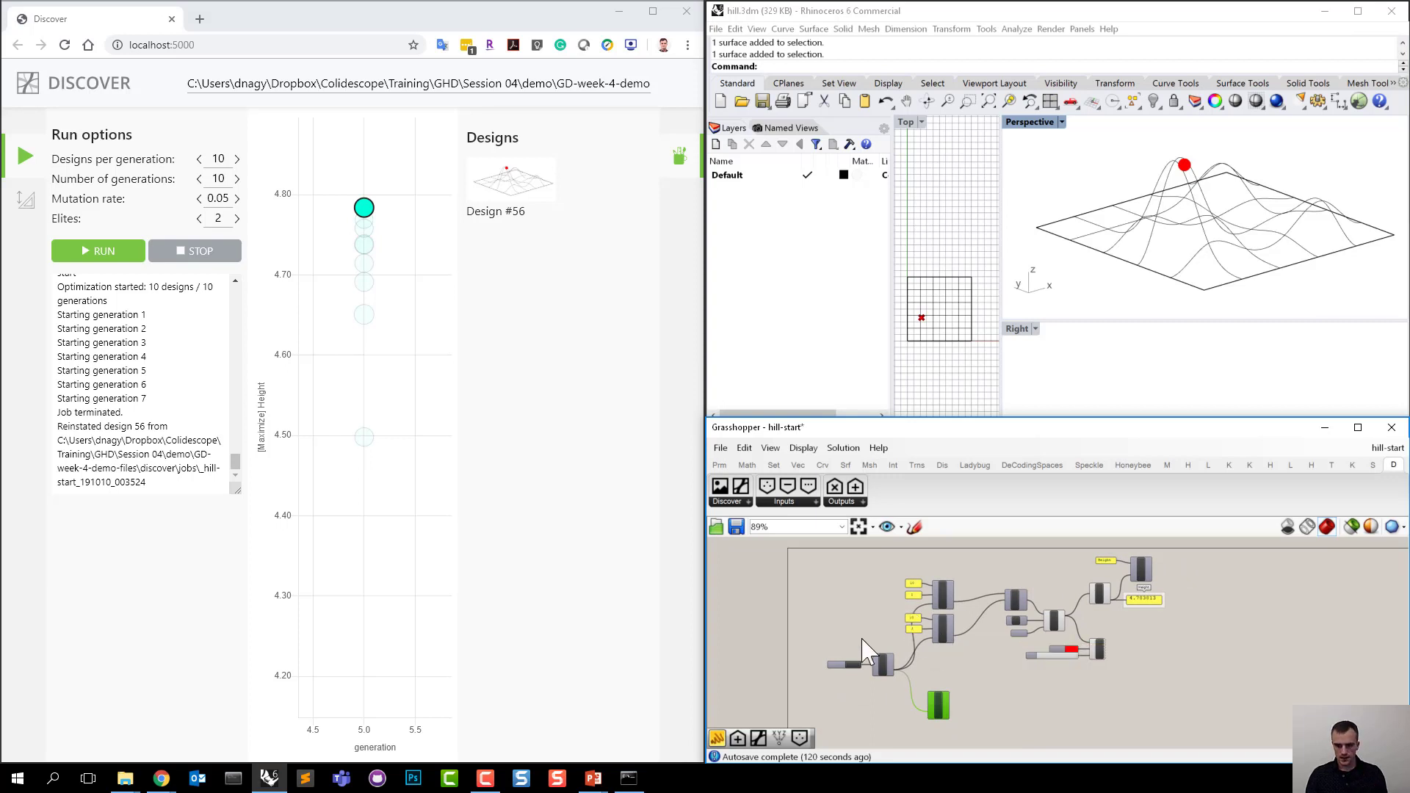
right_click_drag(858, 604, 844, 611)
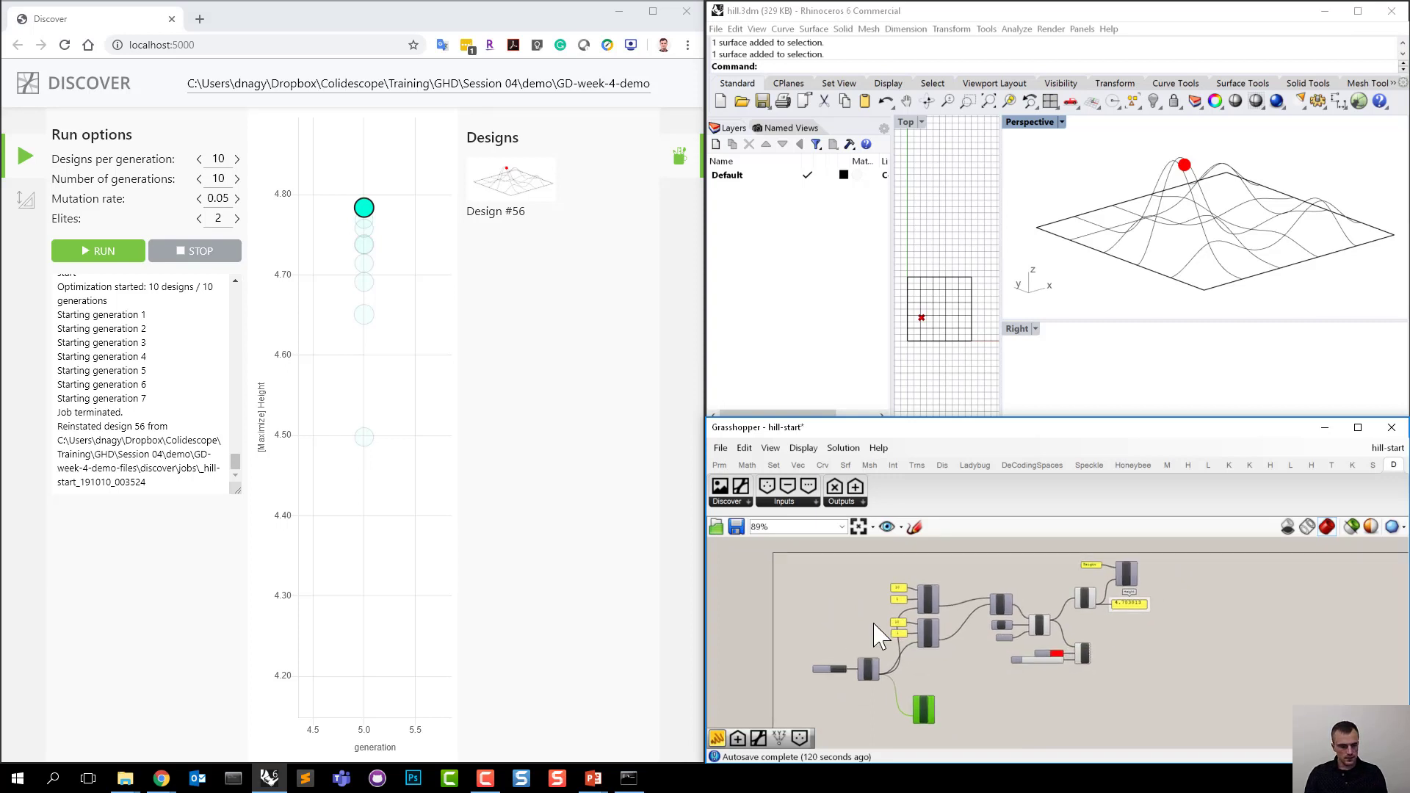
left_click(125, 777)
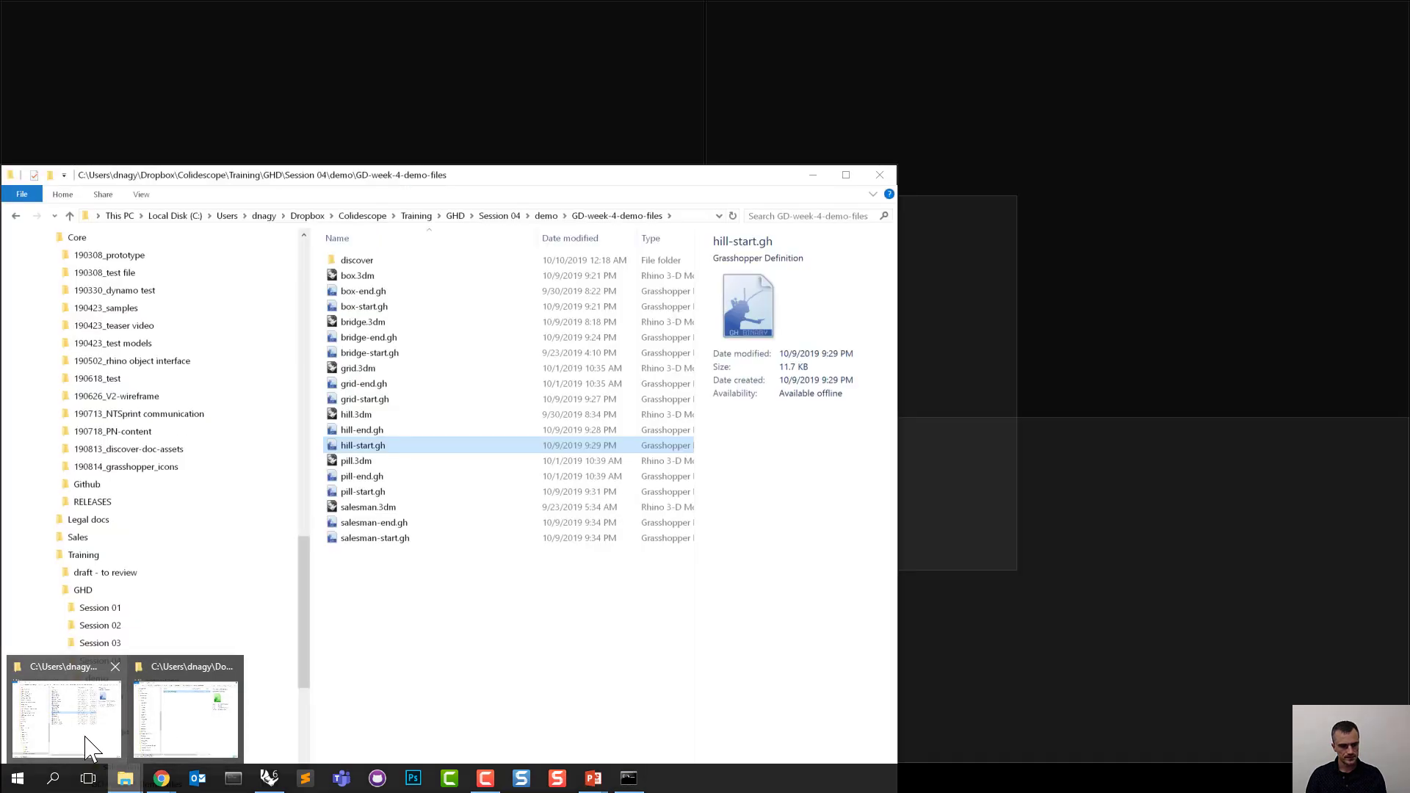
left_click(87, 748)
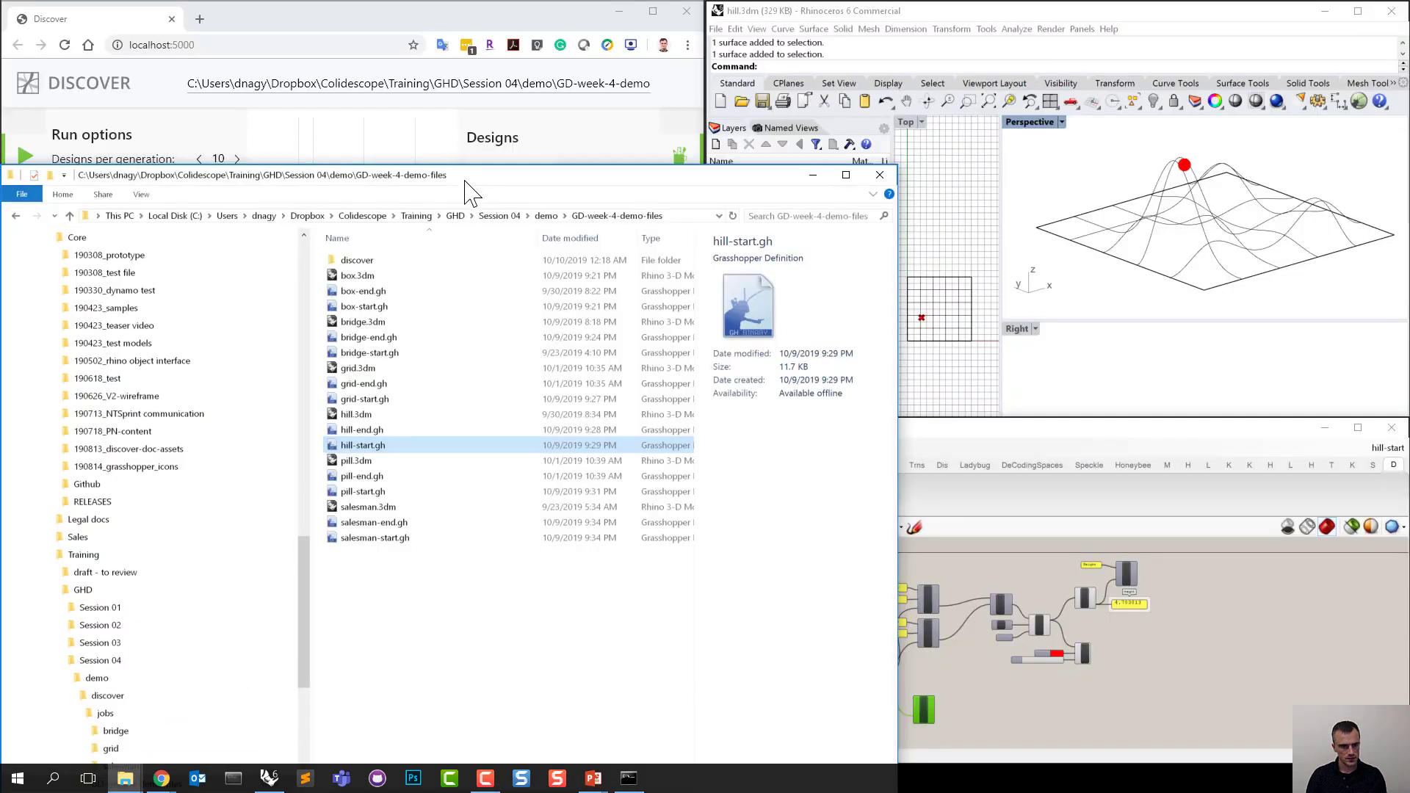
left_click_drag(470, 180, 509, 130)
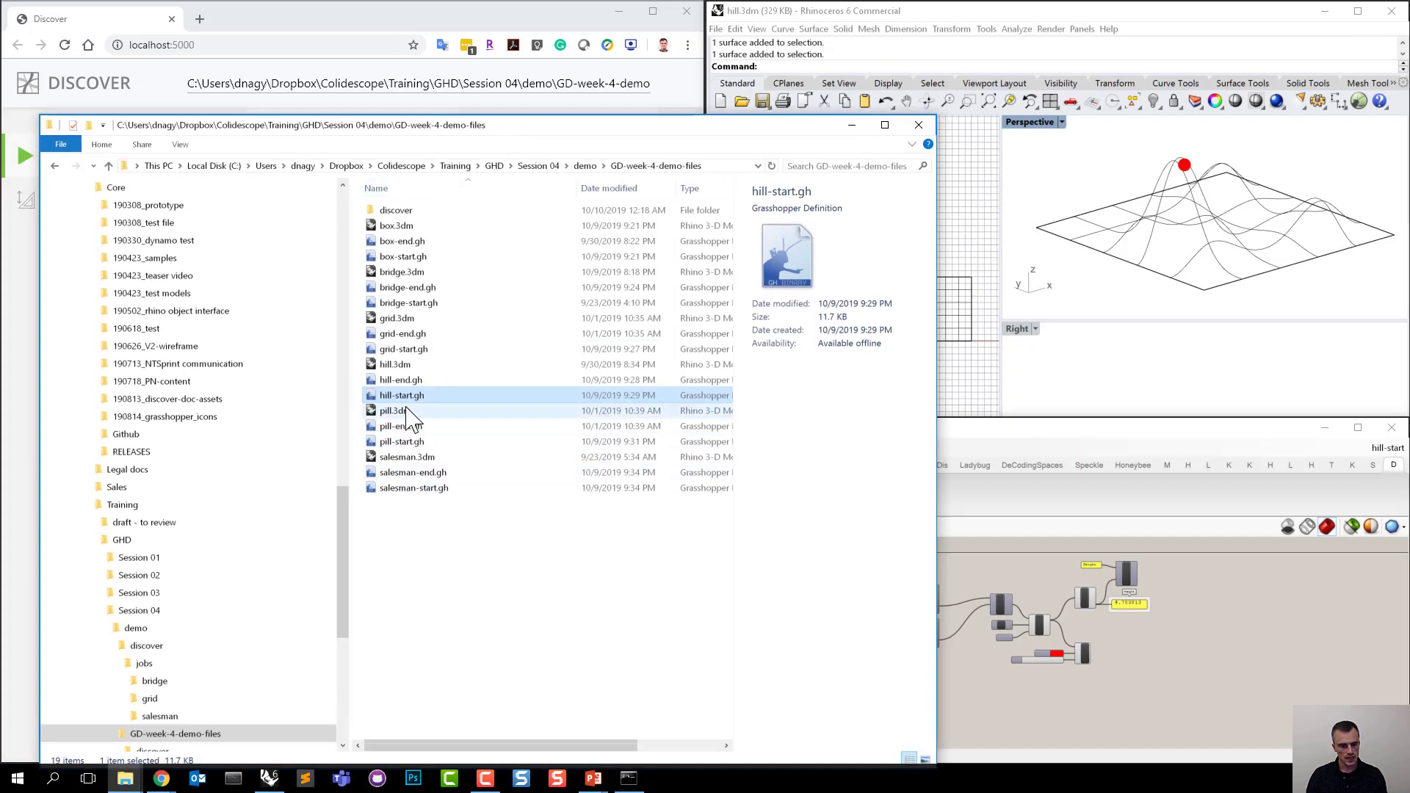
left_click(407, 411)
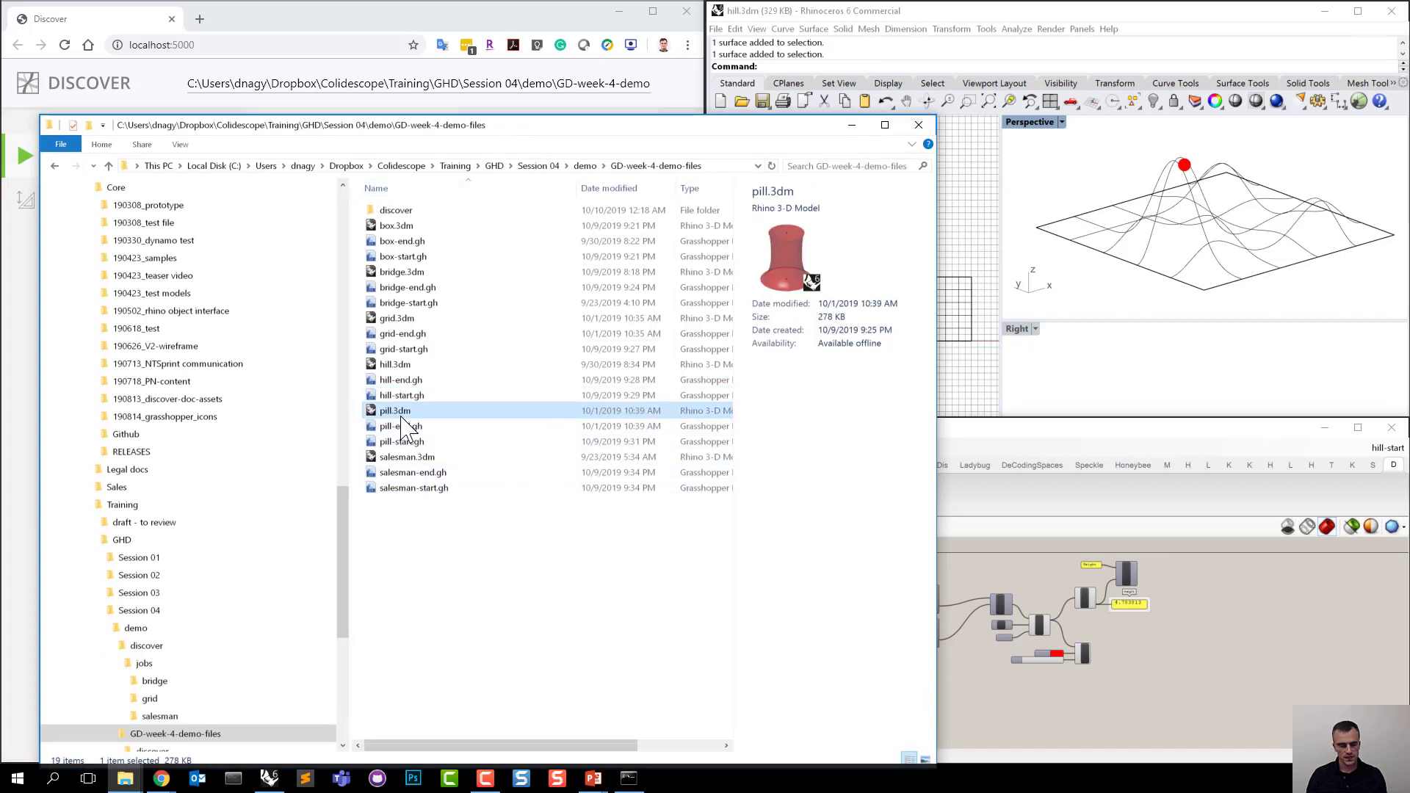
left_click(1078, 275)
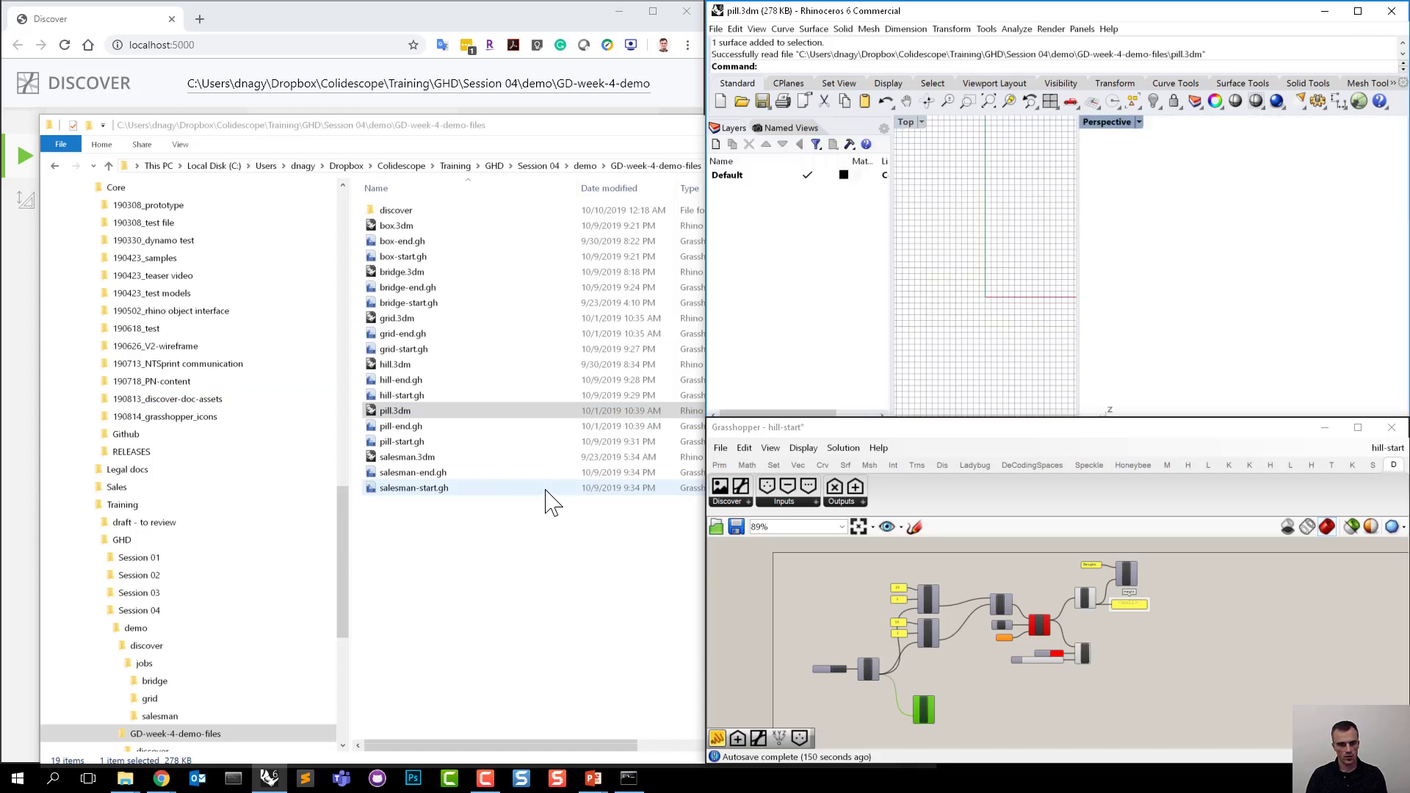
left_click_drag(401, 441, 874, 621)
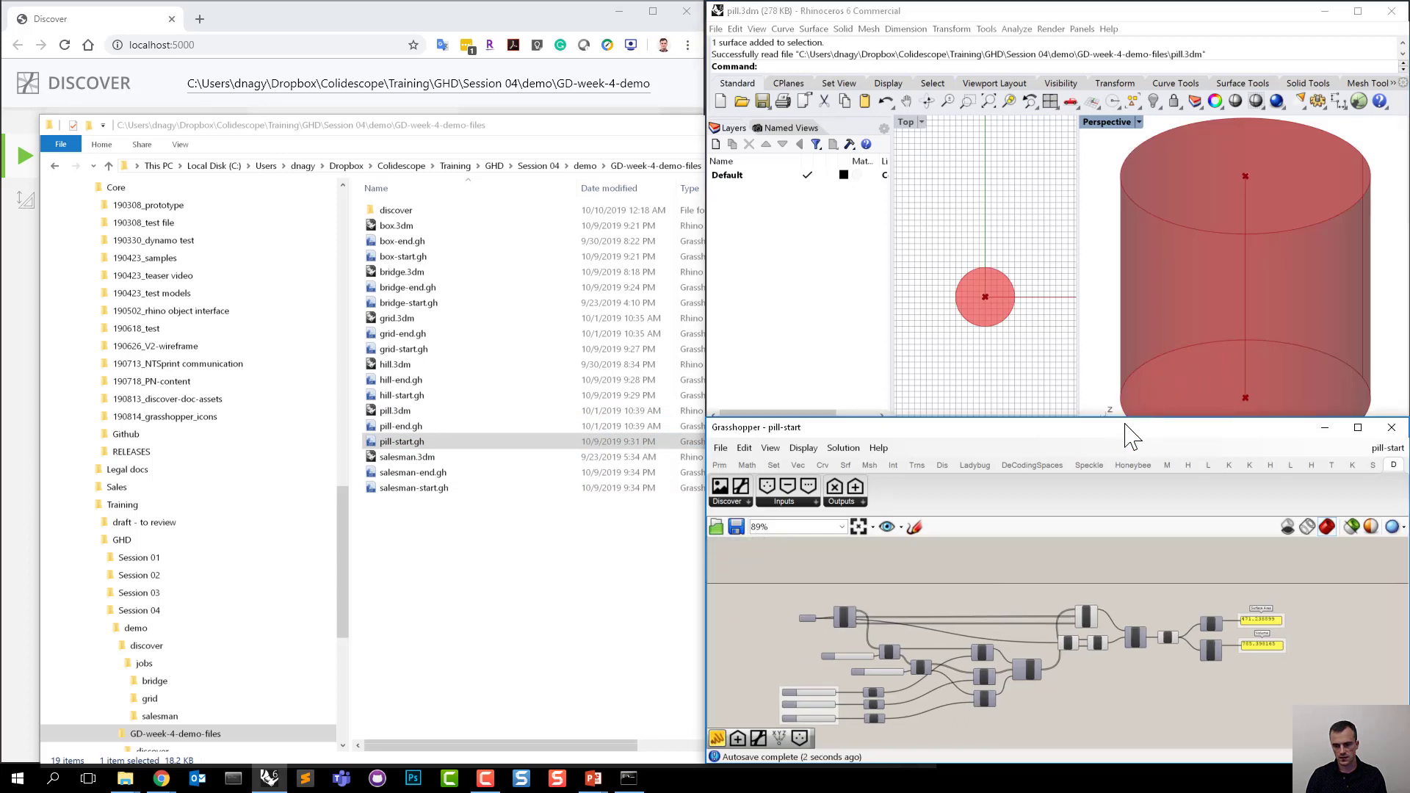
Enlarge the Grasshopper window below Rhino and frame the whole cylinder in the Perspective viewport.
left_click_drag(1126, 424, 1112, 390)
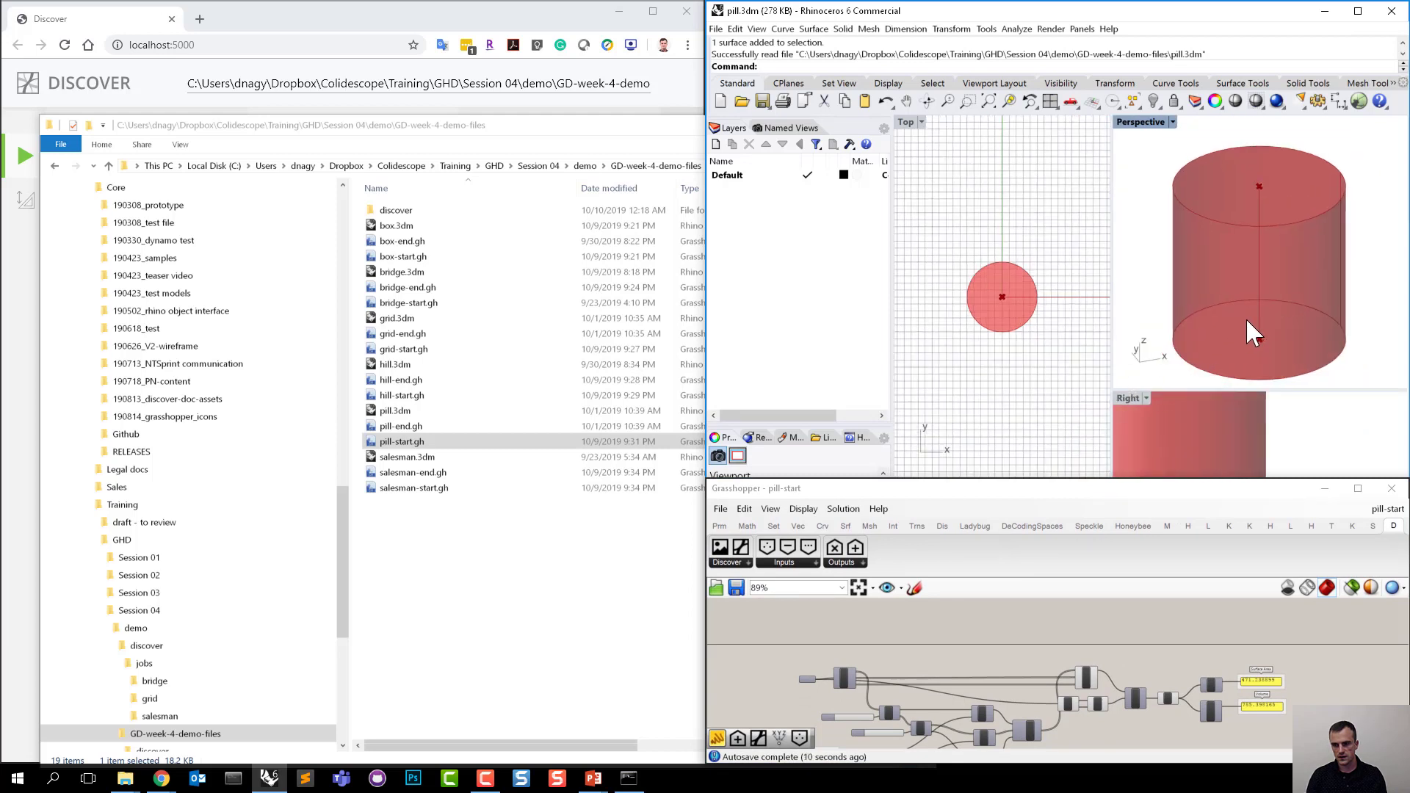
right_click_drag(1247, 318, 1248, 306, "shift")
left_click(1116, 489)
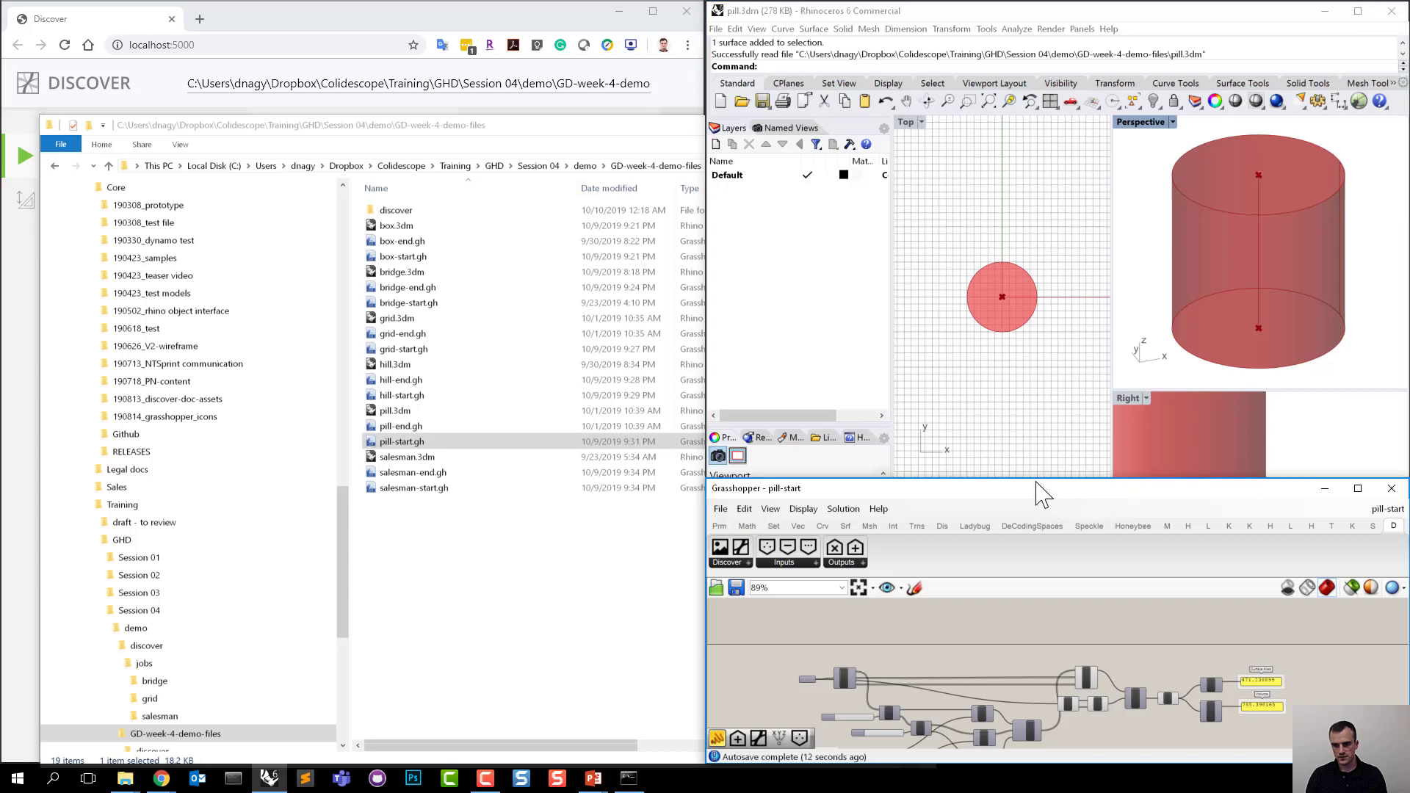
left_click_drag(1037, 468, 1037, 383)
scroll(947, 587, "up", 4)
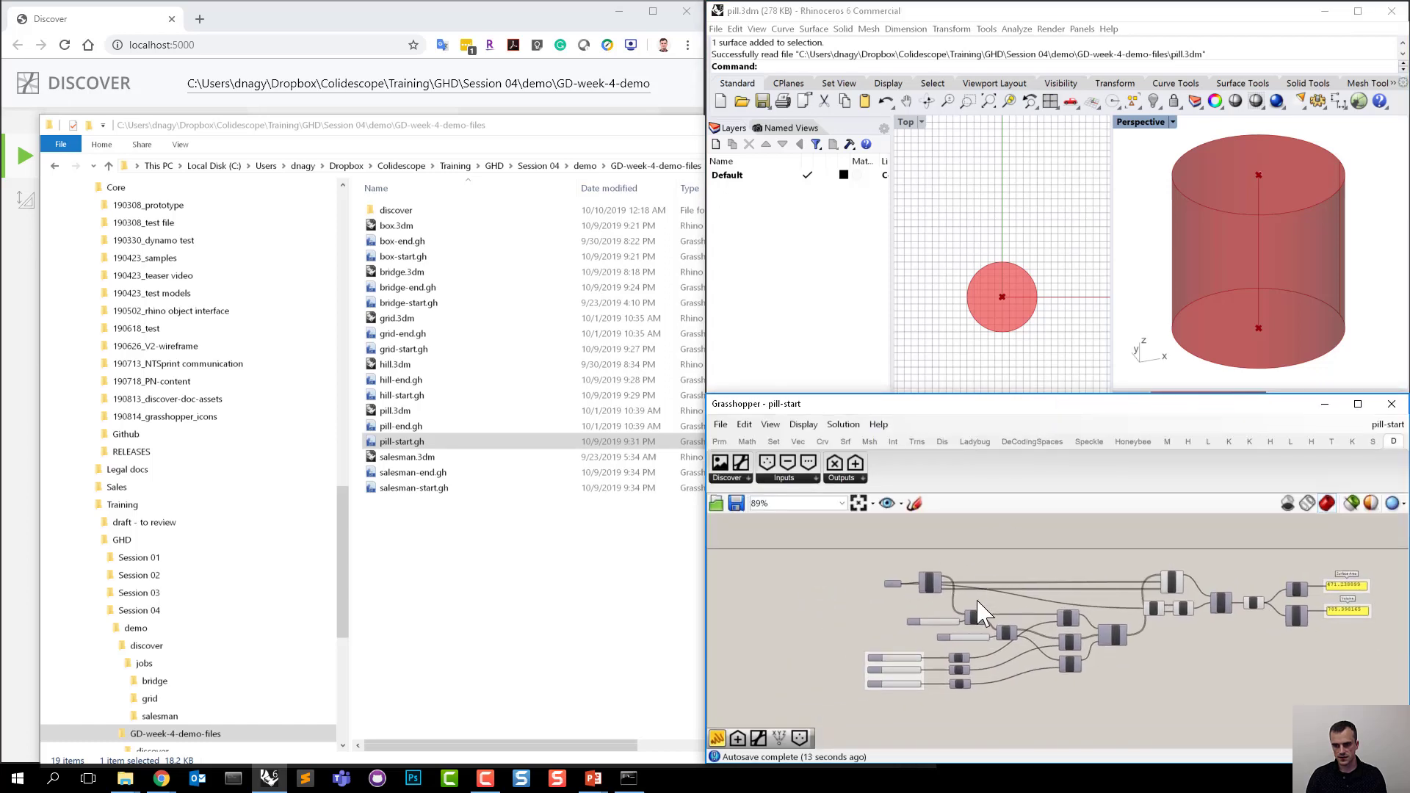
Reshape the cylinder into a narrow-waisted form by setting the three Factor sliders to 4.9, 1.4 and 5.0.
scroll(893, 694, "up", 2)
left_click_drag(957, 589, 882, 638)
mouse_move(958, 683)
left_mouse_down()
mouse_move(875, 683)
mouse_move(985, 683)
left_mouse_up()
mouse_move(885, 631)
left_mouse_down()
mouse_move(901, 632)
mouse_move(872, 631)
left_mouse_up()
left_click_drag(914, 586, 961, 586)
Examine how the definition splits, moves and merges the profile curve's control points using the Factor sliders.
scroll(1096, 572, "down", 3)
right_click_drag(1304, 533, 985, 620)
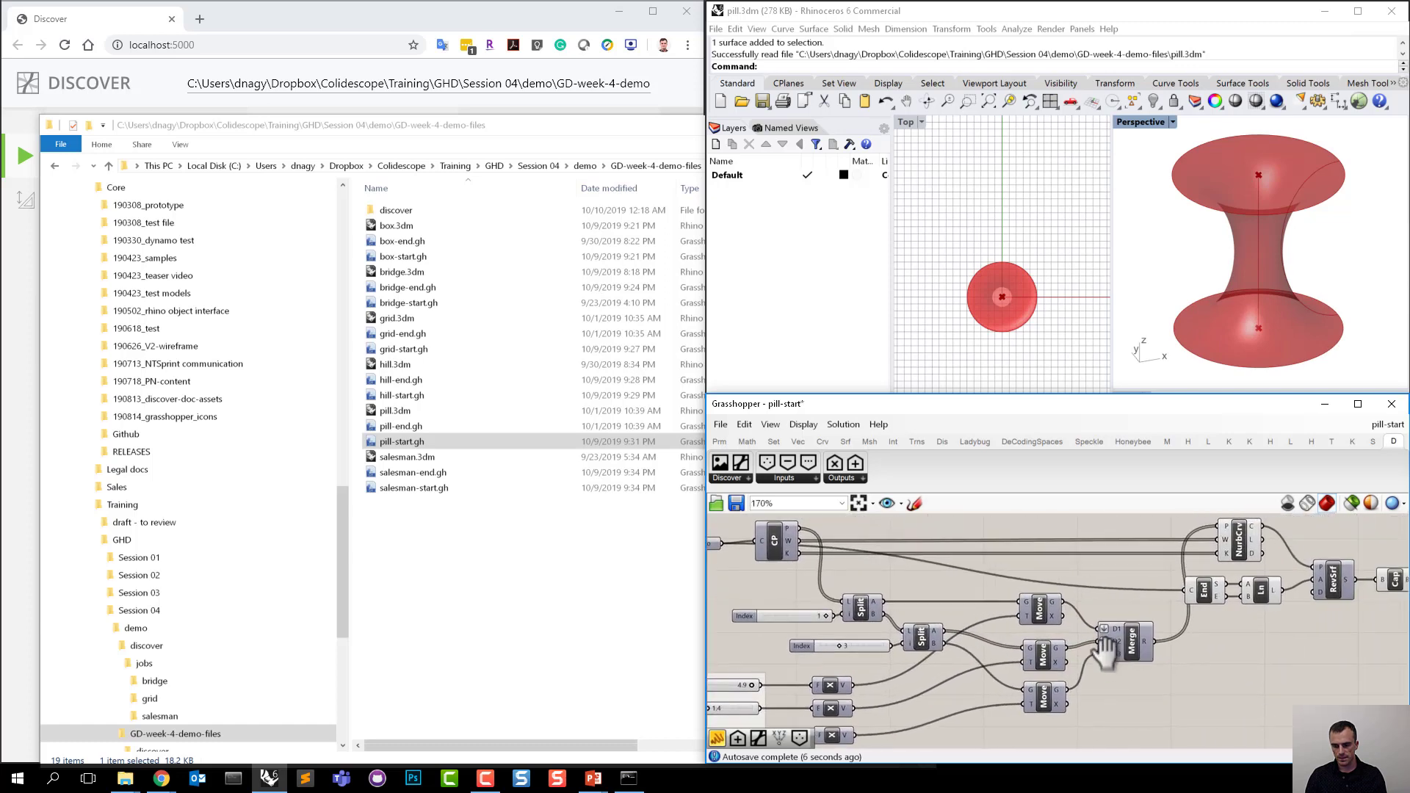
right_click_drag(1109, 650, 1050, 642)
scroll(1138, 659, "down", 1)
scroll(1023, 712, "up", 1)
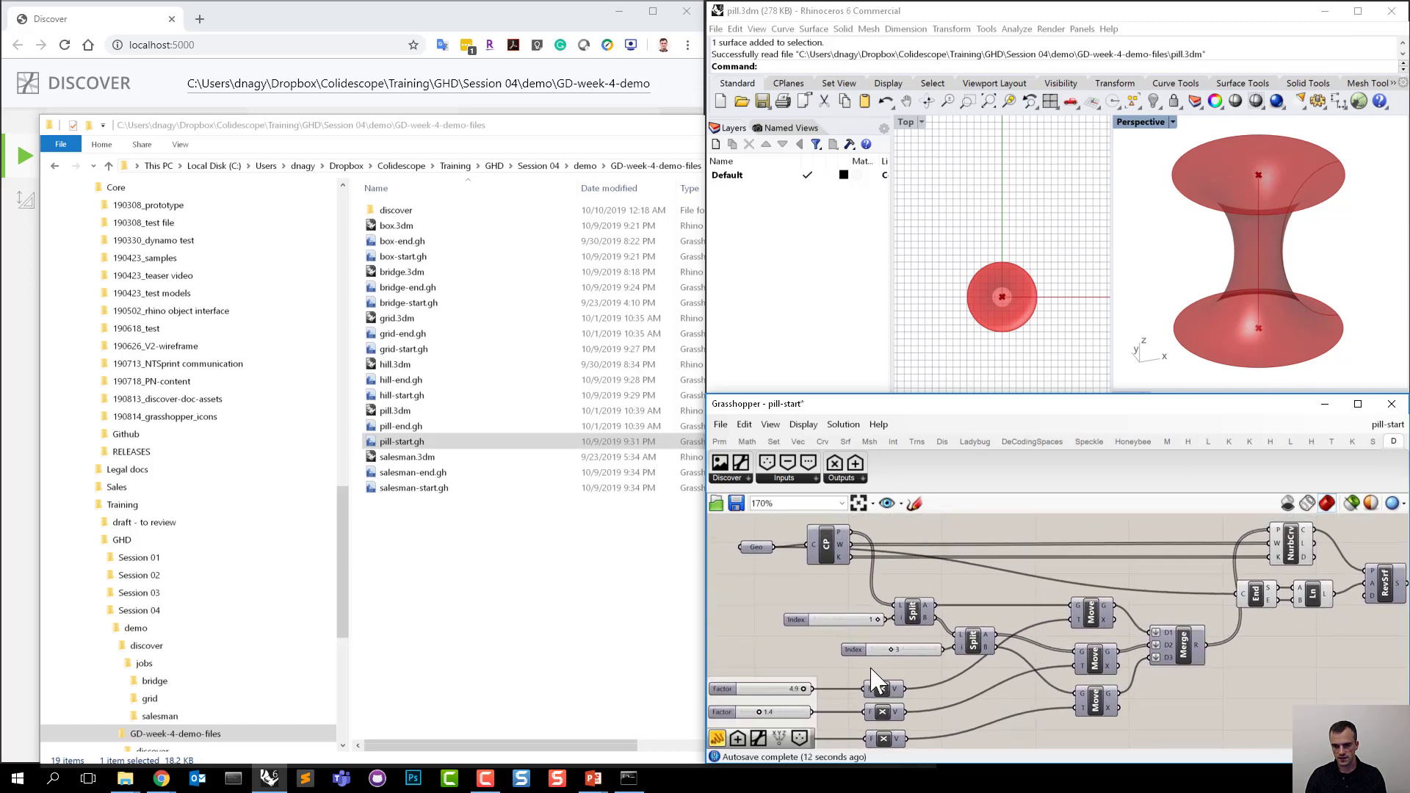
right_click_drag(873, 670, 901, 653)
mouse_move(830, 671)
left_mouse_down()
mouse_move(800, 675)
mouse_move(832, 677)
left_mouse_up()
right_click_drag(998, 709, 845, 787)
right_click_drag(1060, 636, 956, 617)
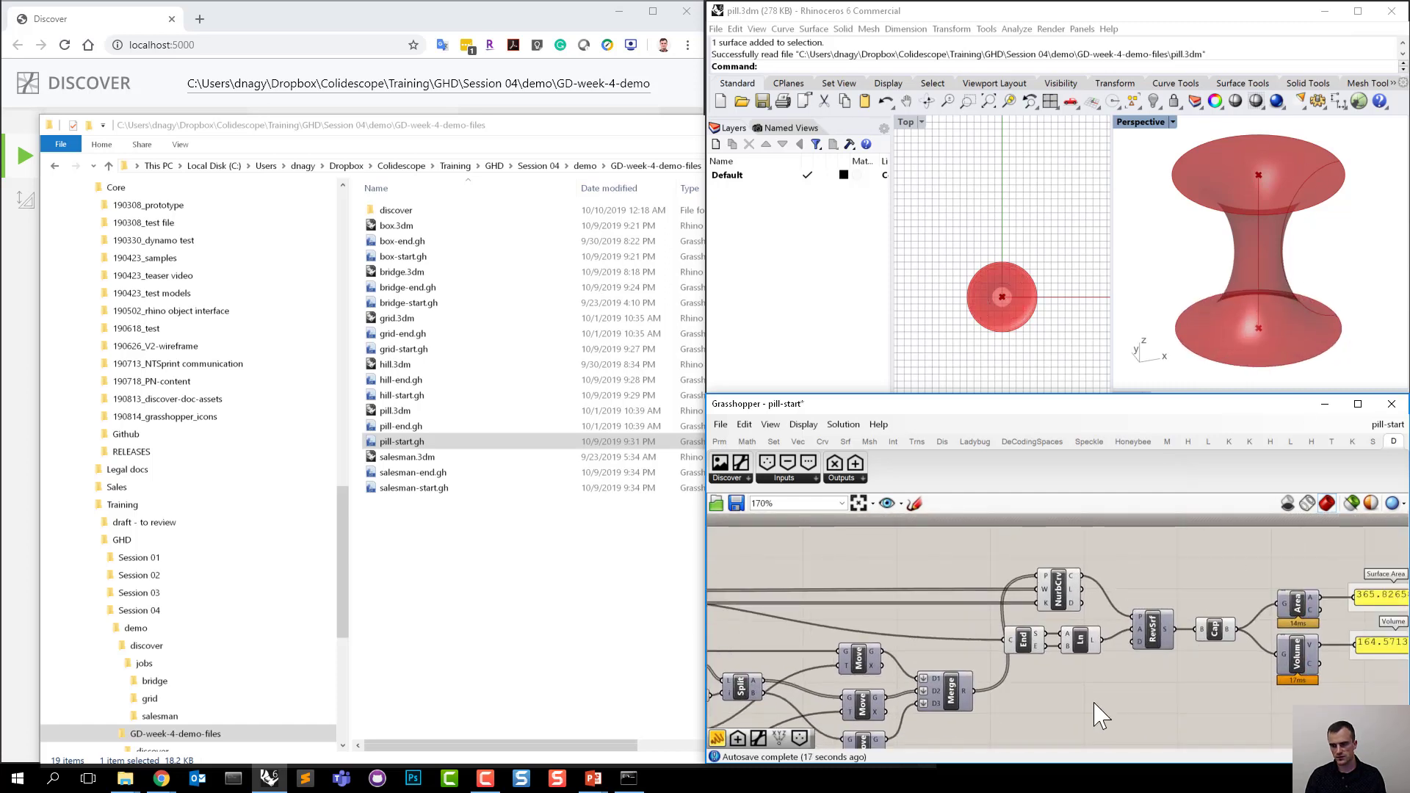
Examine the revolved and capped surface's Area and Volume components and their Surface Area and Volume panels.
right_click_drag(1174, 581, 966, 592)
left_click(1100, 642)
left_click(1054, 619)
scroll(1057, 653, "up", 3)
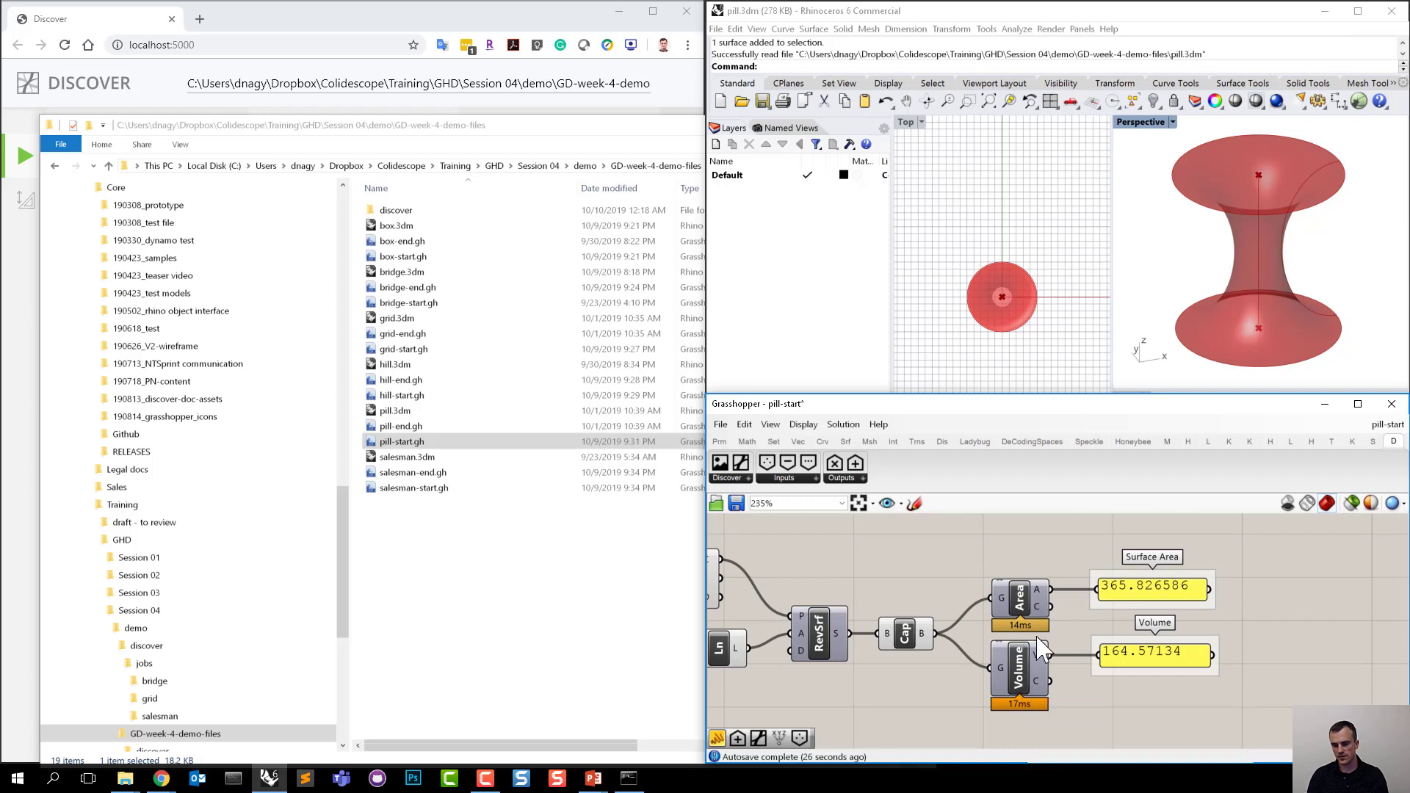
left_click(1154, 592)
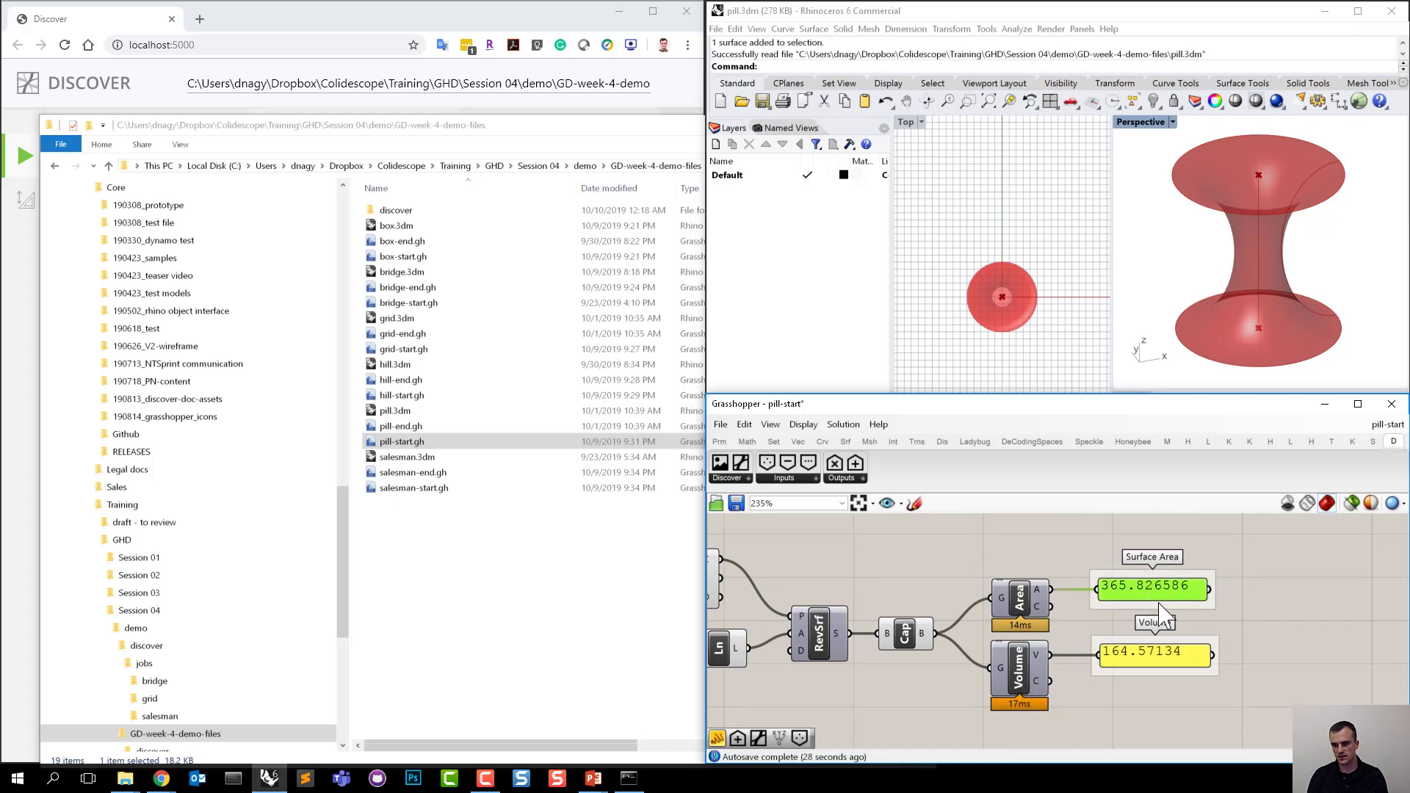
left_click(1164, 658)
left_click(1168, 711)
scroll(1175, 714, "down", 5)
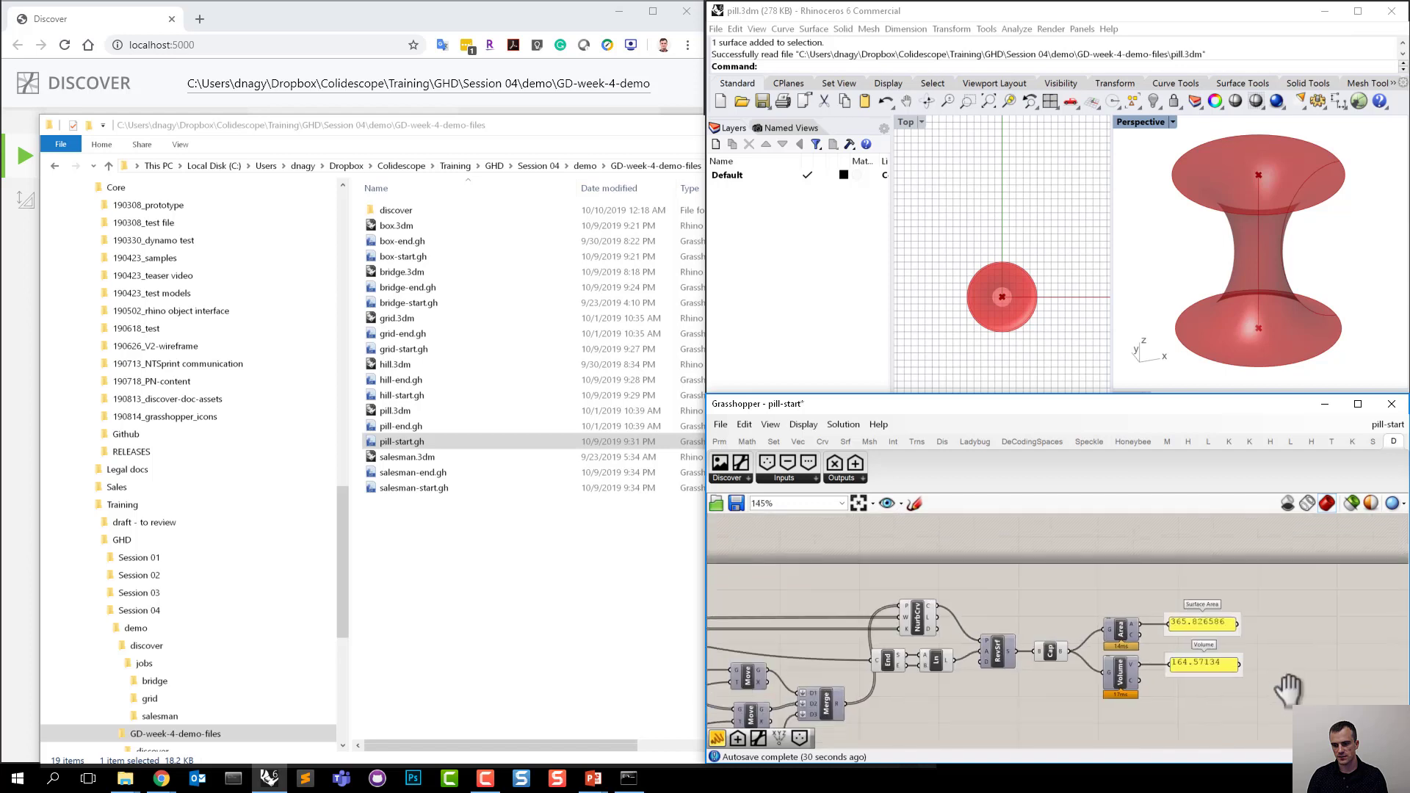
right_click_drag(1174, 705, 1157, 670)
scroll(1159, 667, "up", 1)
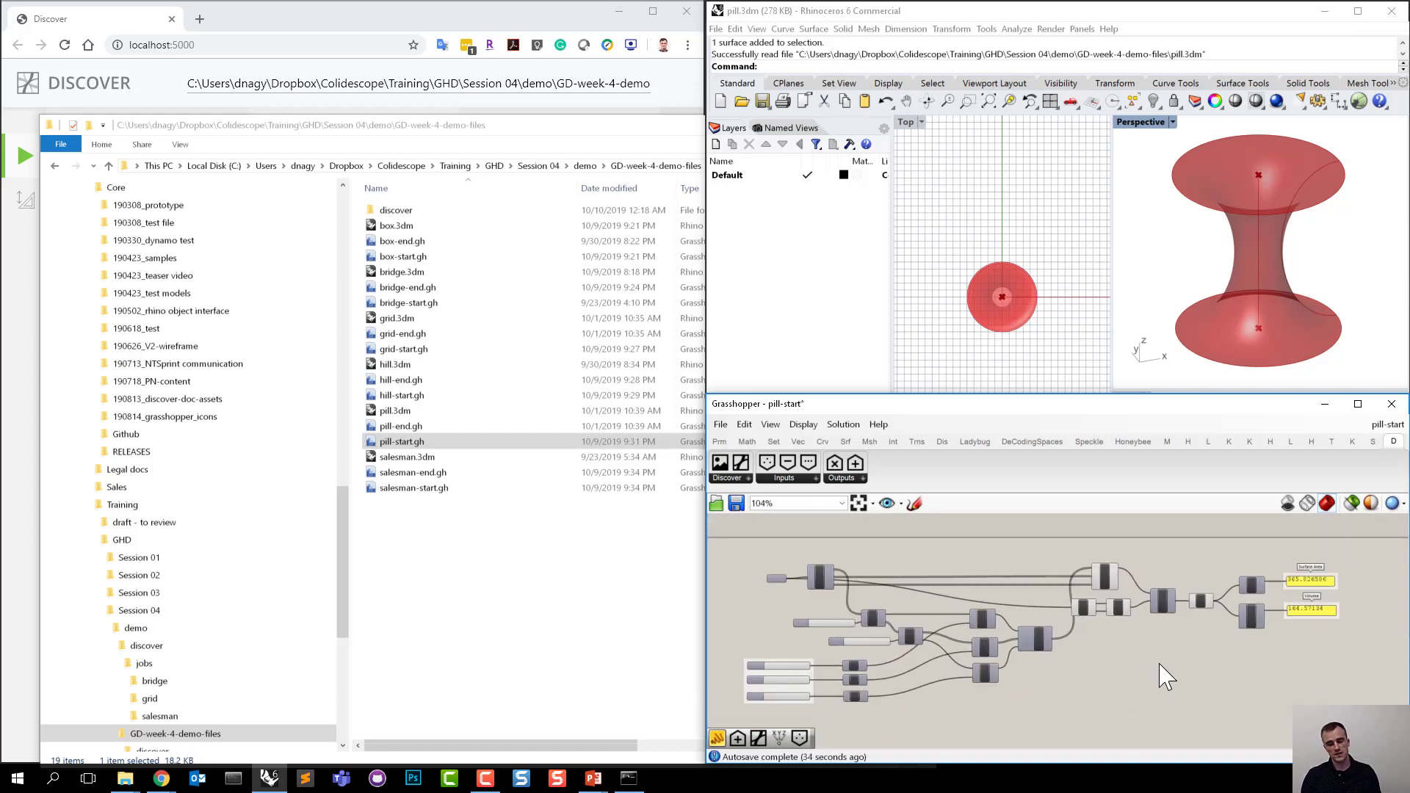
scroll(1372, 610, "up", 4)
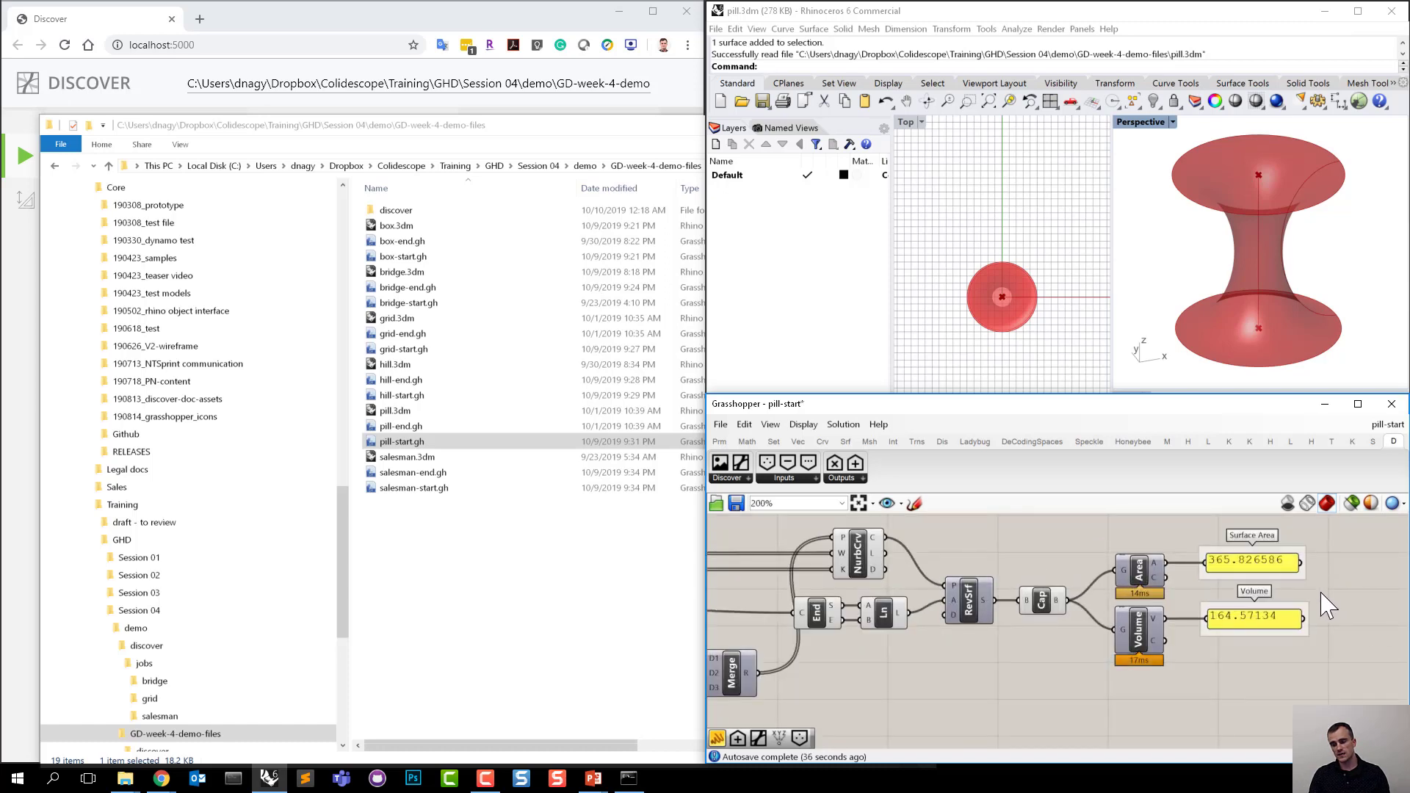
scroll(1252, 633, "up", 1)
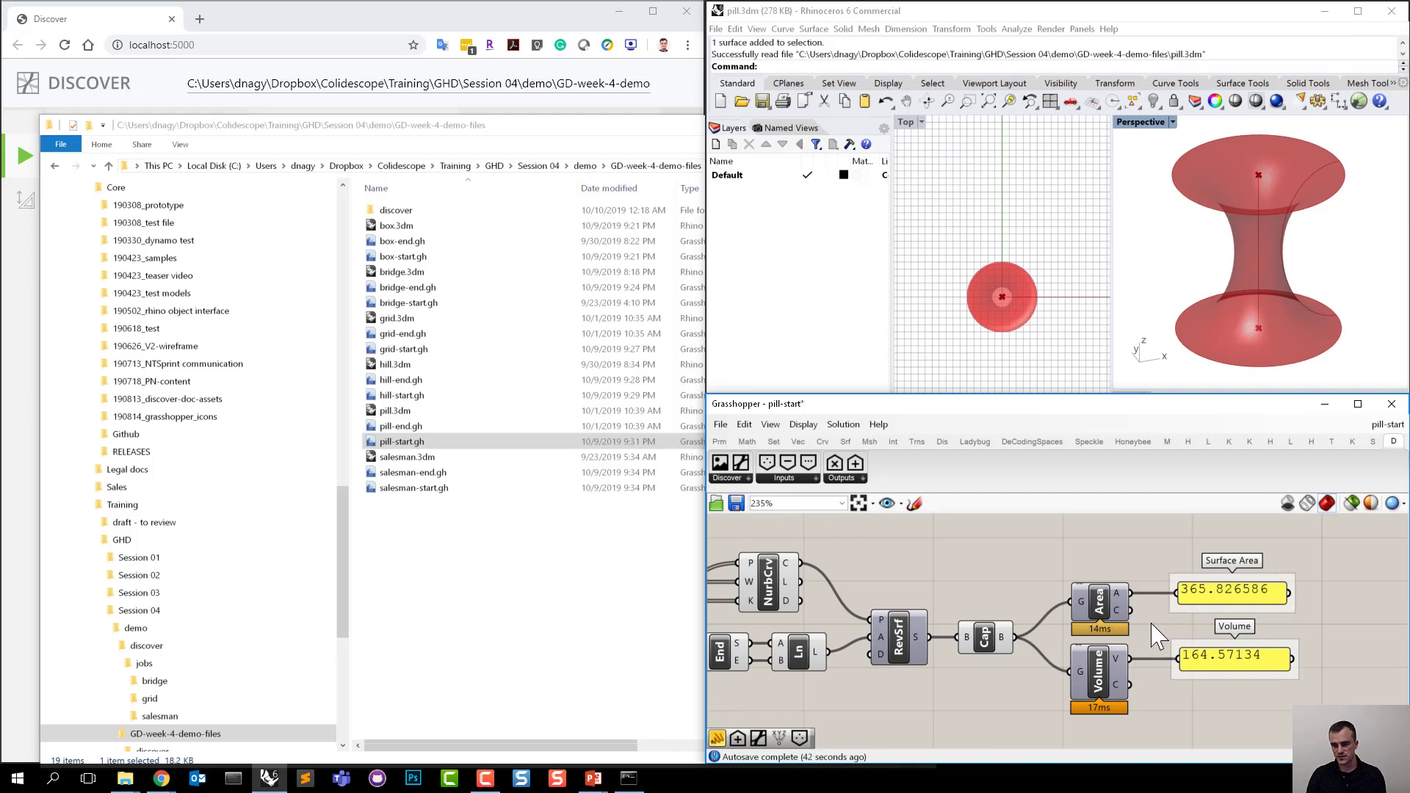
right_click_drag(1152, 624, 1147, 635)
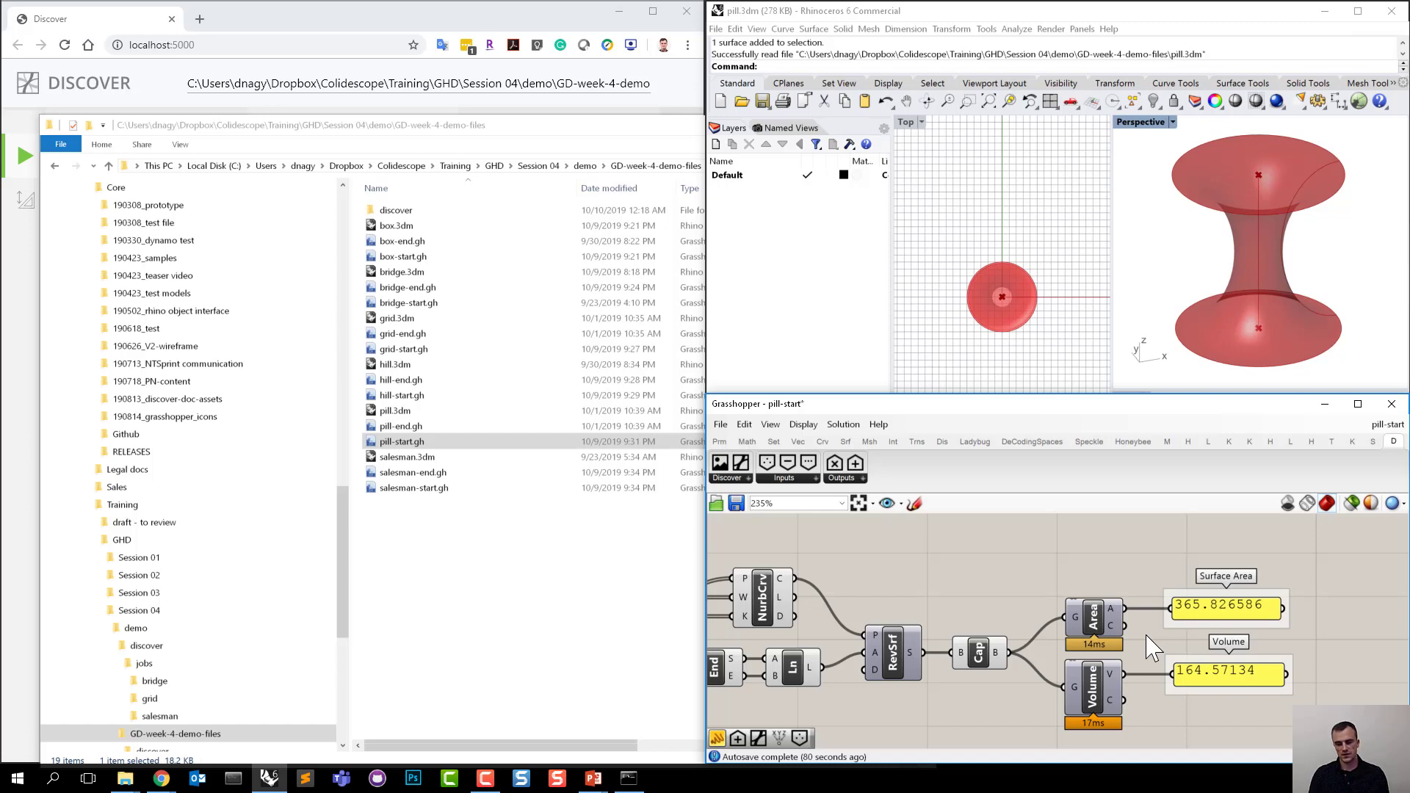
scroll(1098, 686, "down", 5)
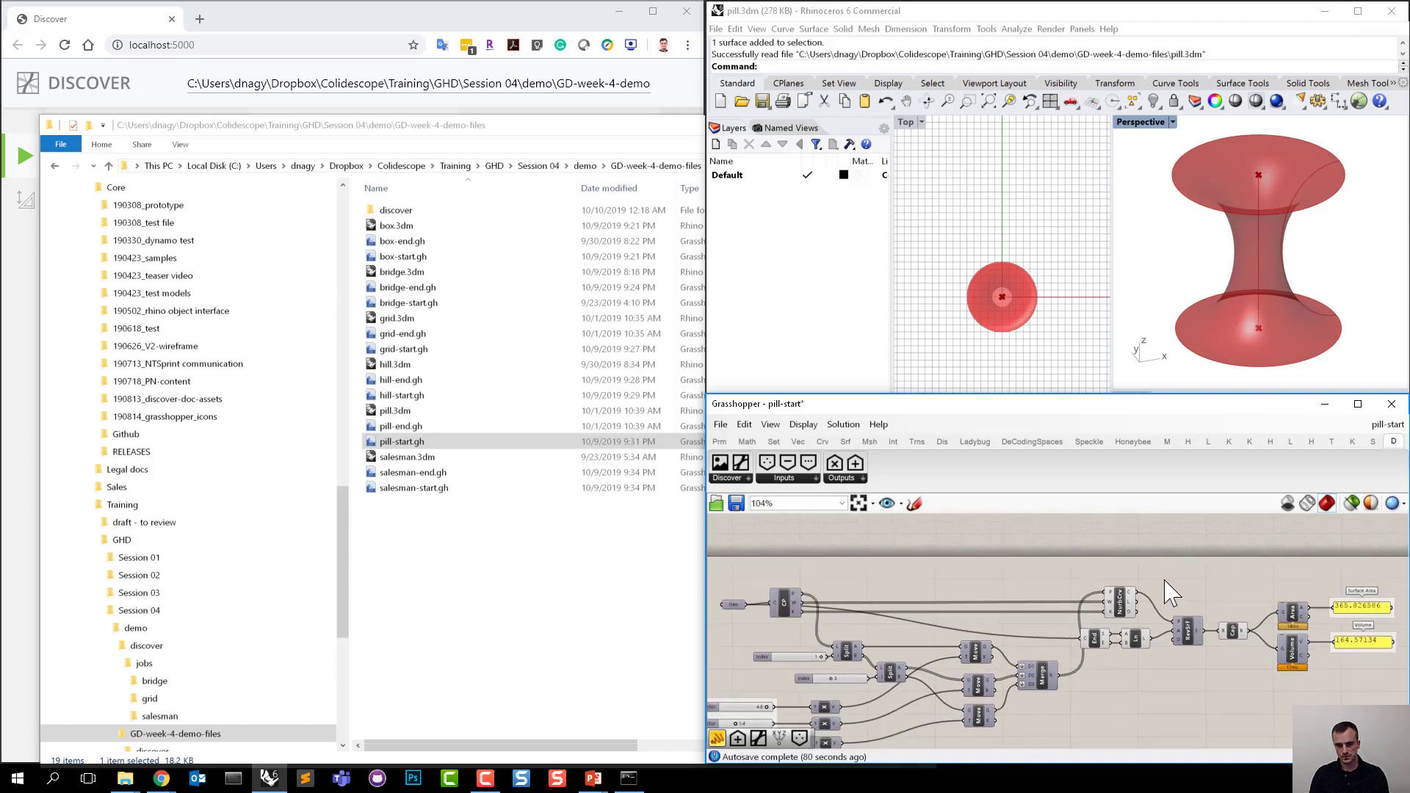
right_click_drag(1174, 583, 970, 591)
scroll(1043, 642, "up", 2)
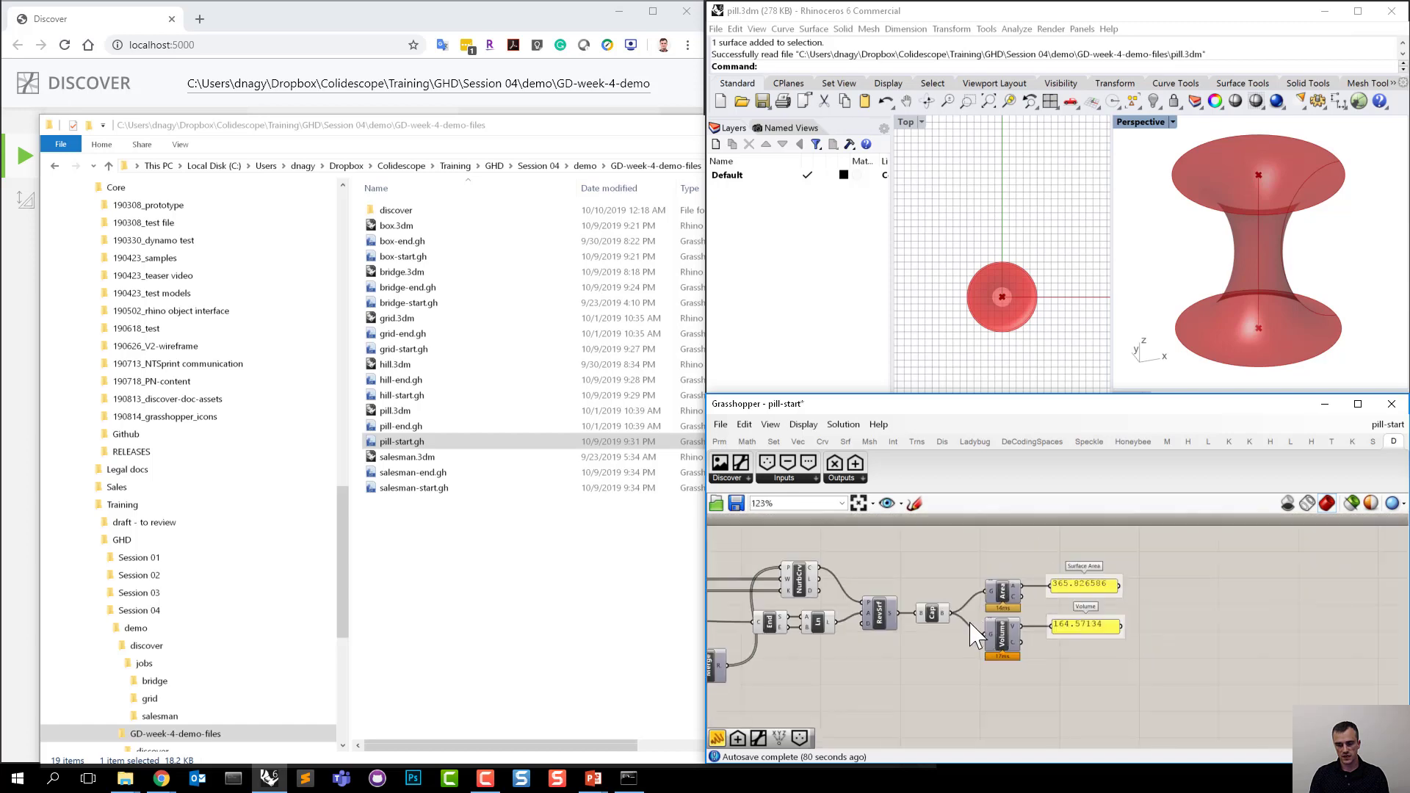
scroll(1117, 654, "down", 2)
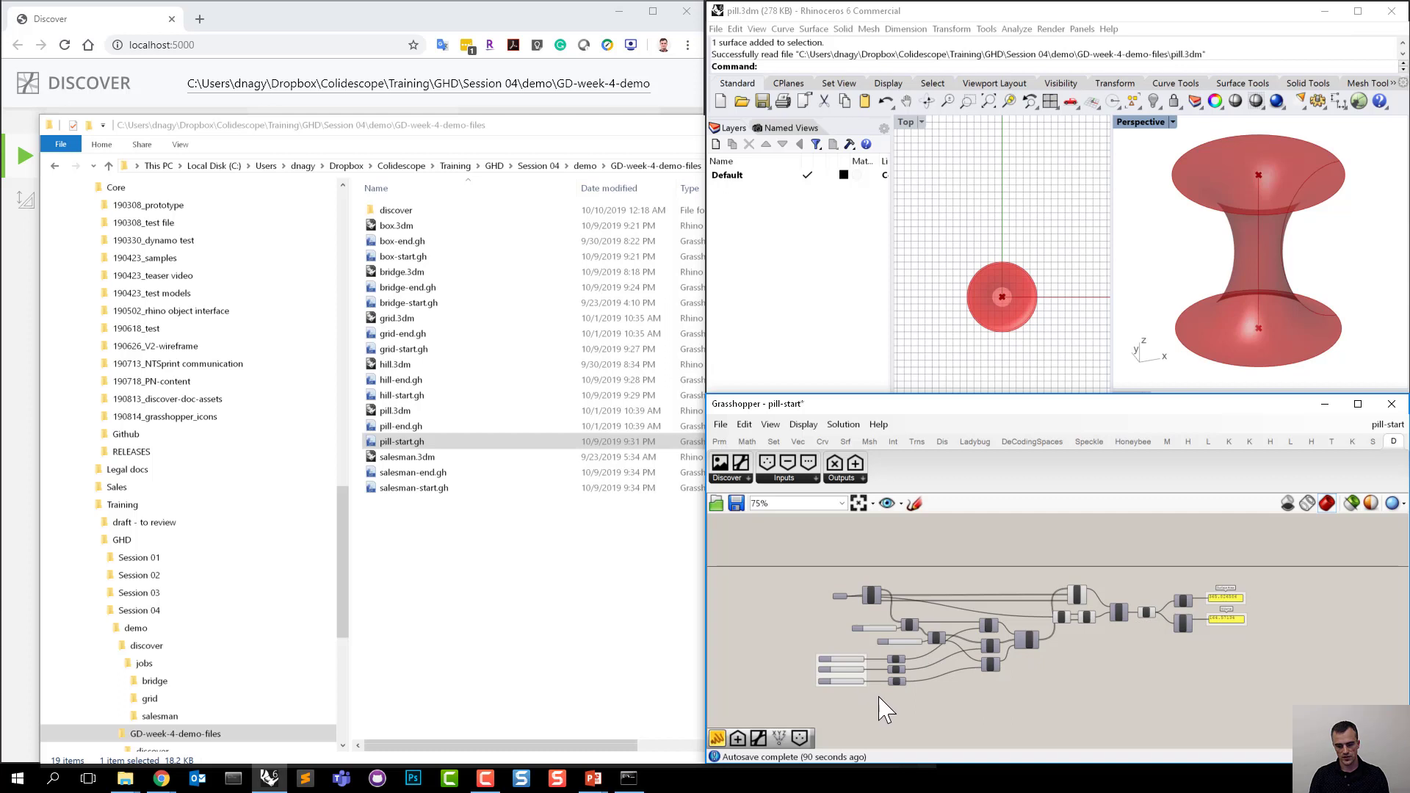
Place a Discover component on the empty canvas below the Factor sliders.
right_click_drag(892, 707, 942, 687)
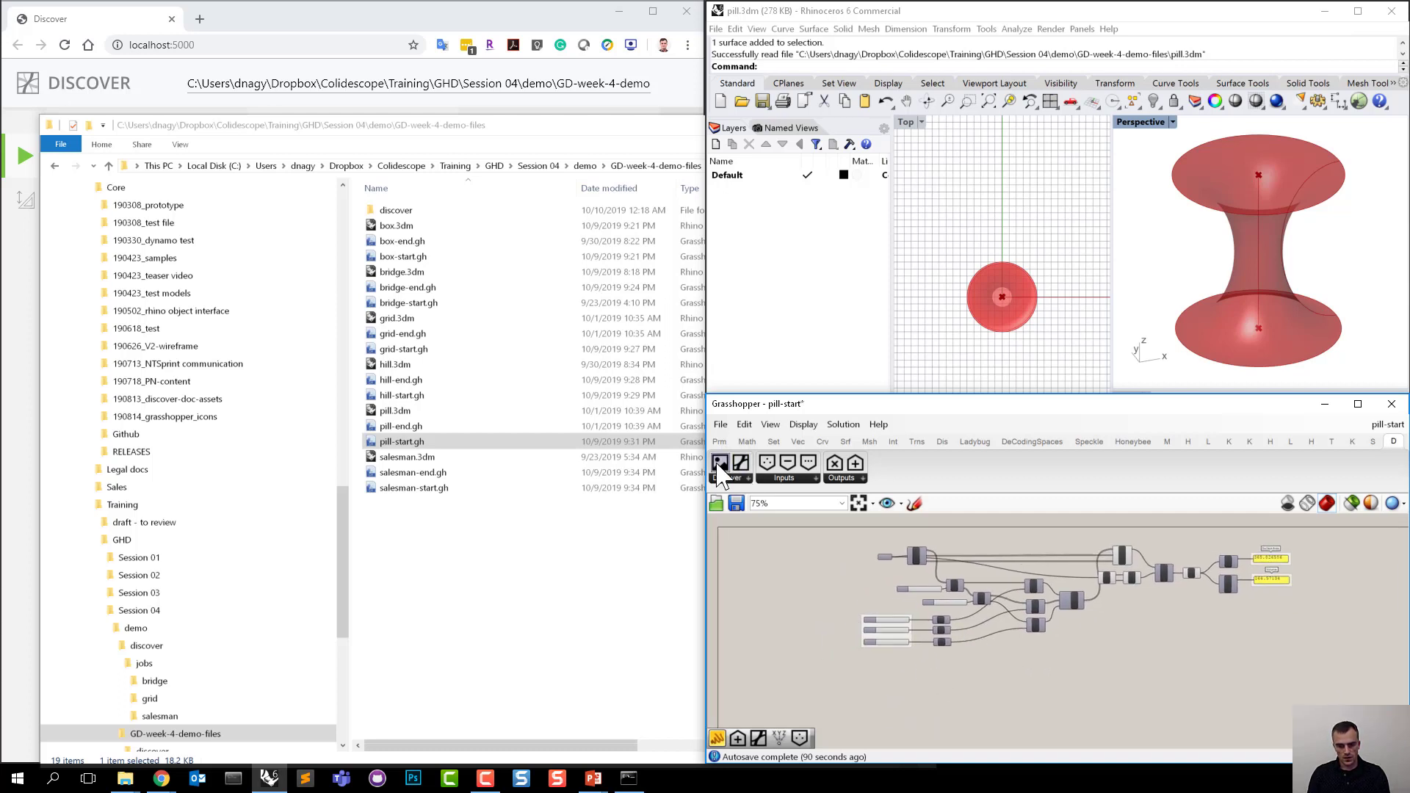
left_click_drag(877, 702, 932, 691)
scroll(906, 676, "up", 4)
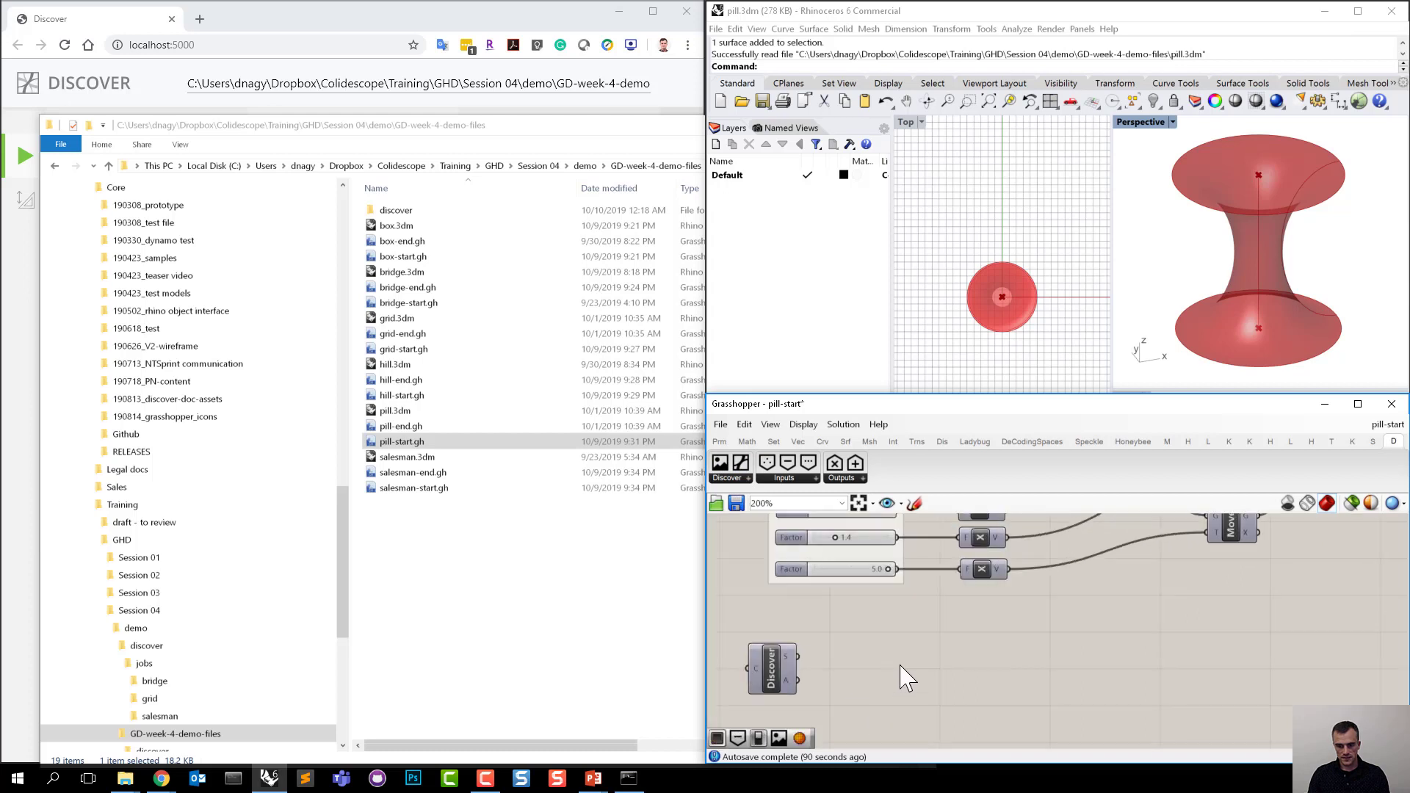
scroll(913, 670, "down", 2)
scroll(919, 680, "up", 4)
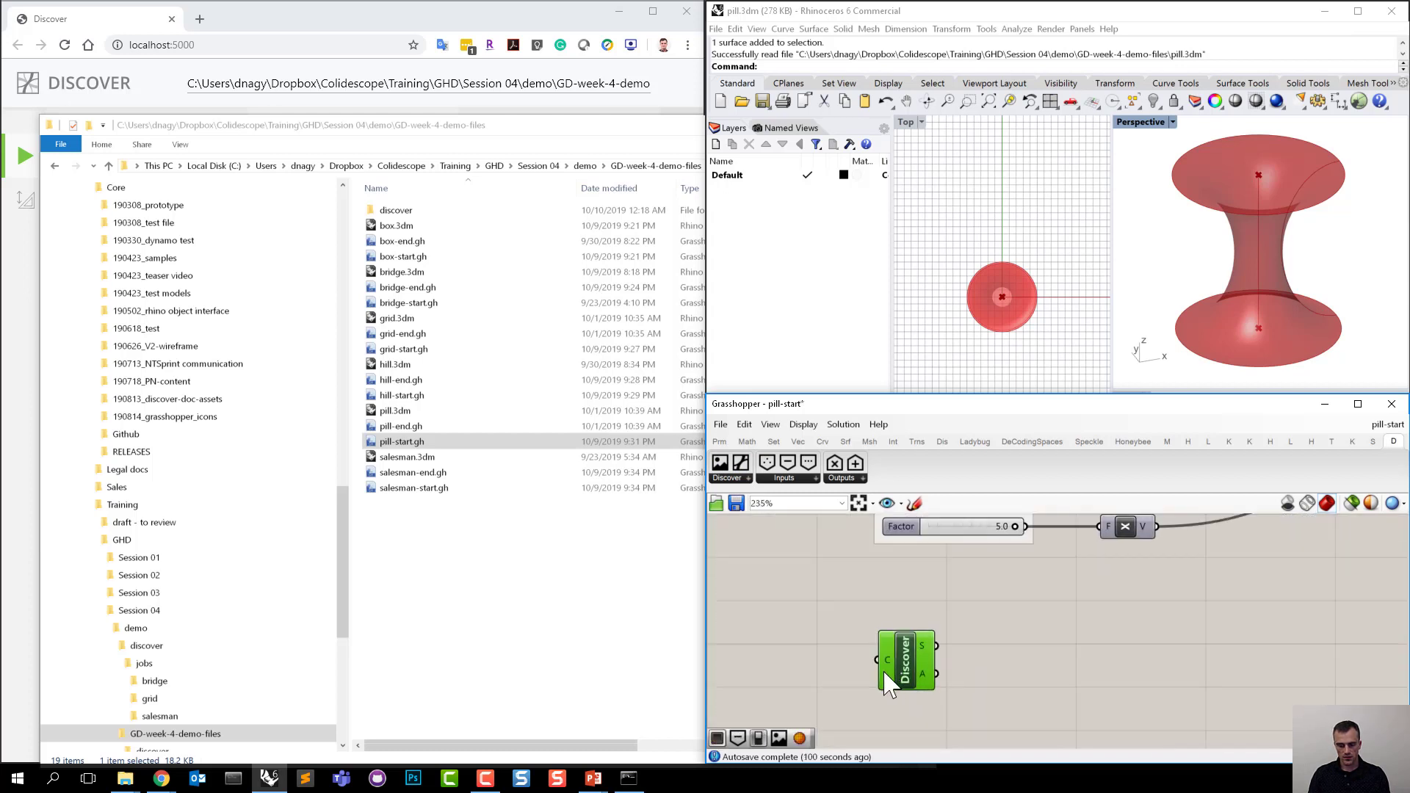
Add a Button wired to the Discover component's C input and trigger it to connect the definition.
double_click(822, 666)
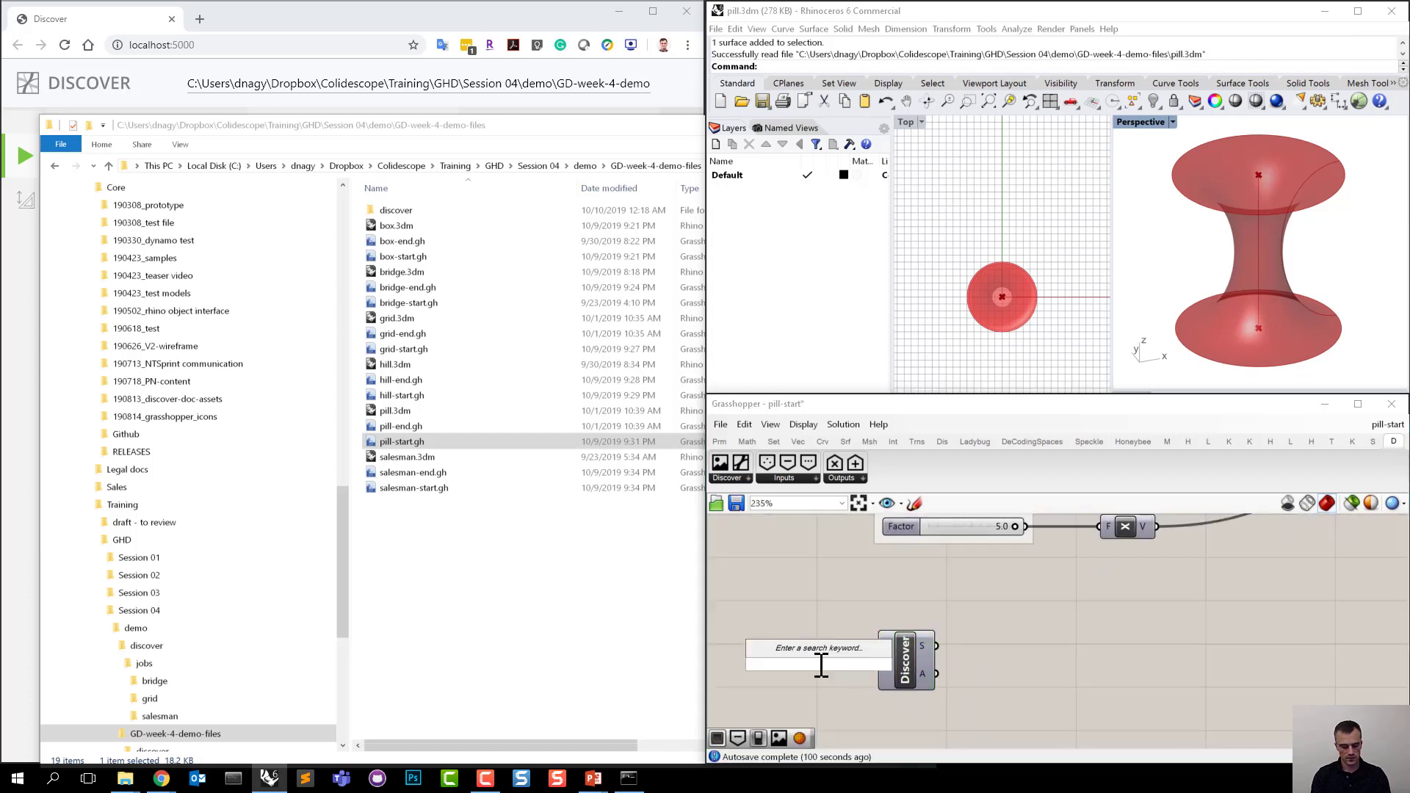
type("button")
key("Return")
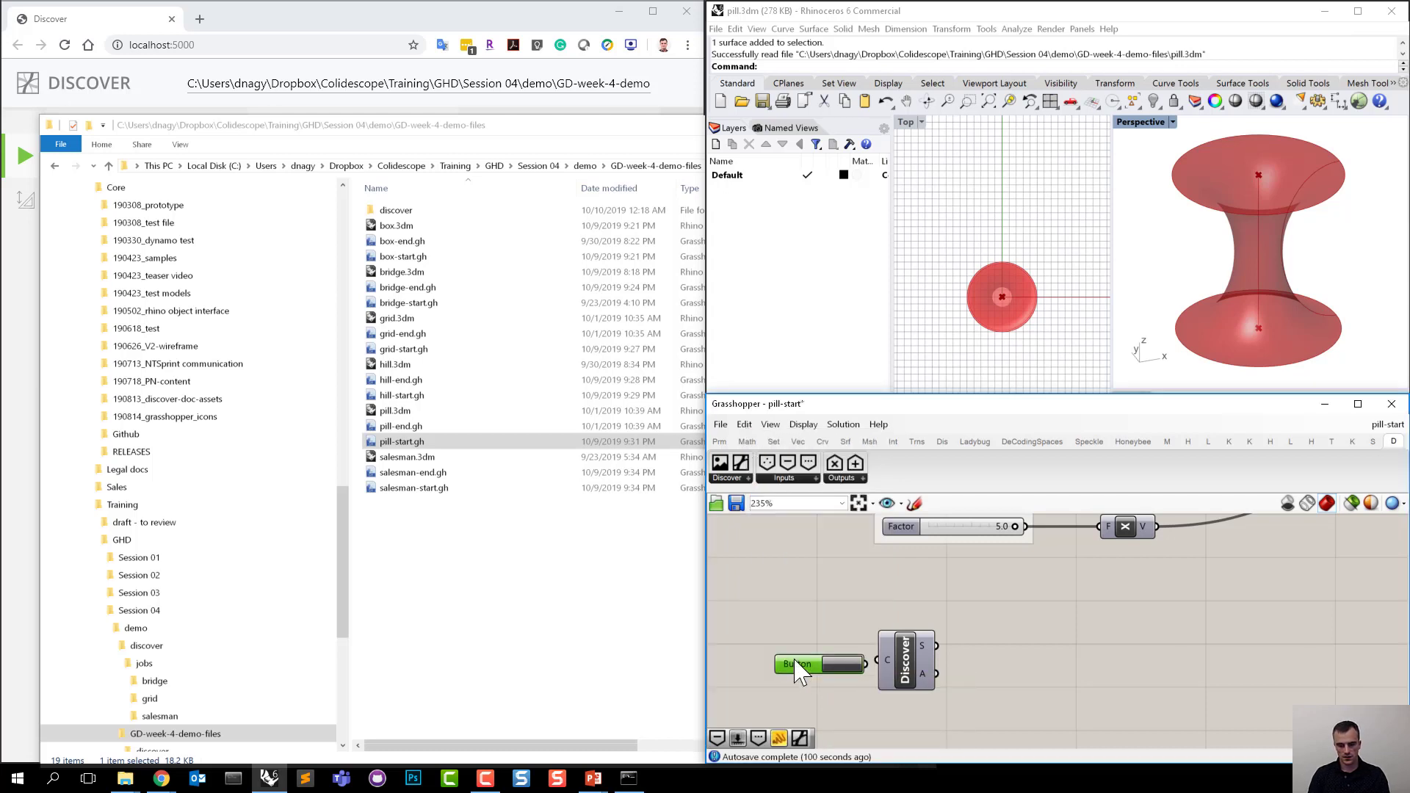
mouse_move(795, 661)
left_mouse_down()
mouse_move(768, 656)
mouse_move(877, 661)
mouse_move(781, 660)
left_mouse_up()
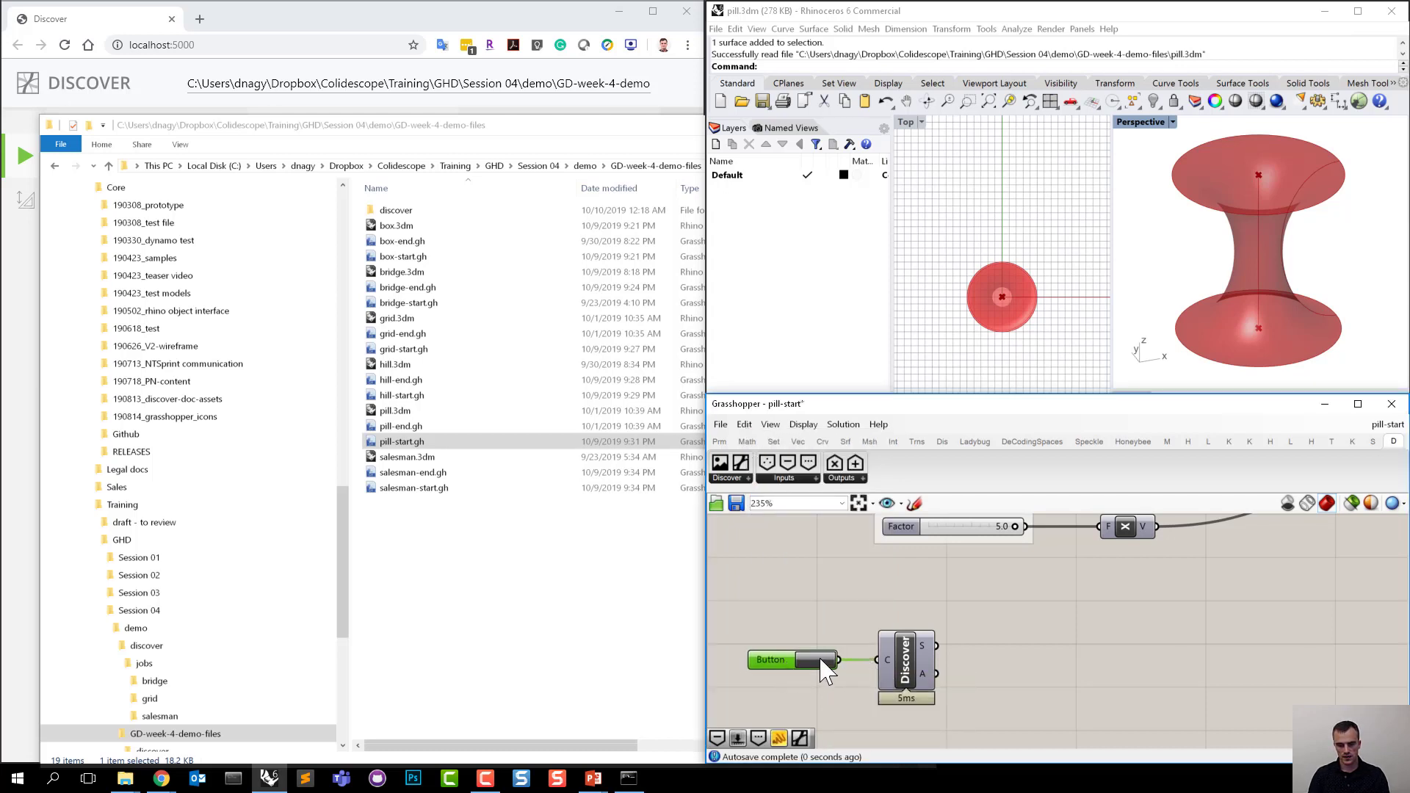
left_click(821, 660)
Move the Button and Discover components further below the sliders, and set the first Factor slider to 5.0.
scroll(885, 664, "down", 3)
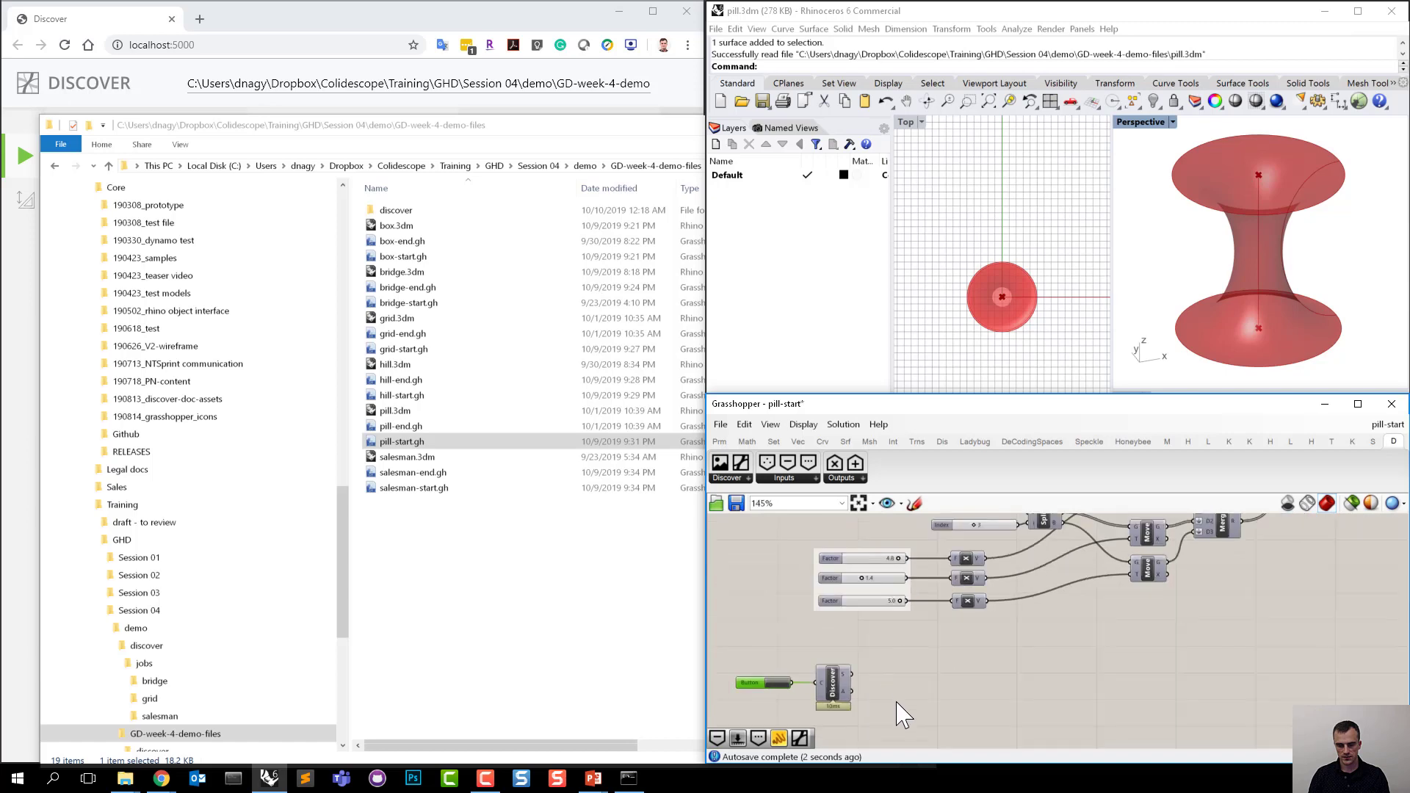
left_click_drag(896, 703, 761, 668)
left_click_drag(758, 682, 772, 714)
right_click_drag(923, 683, 921, 714)
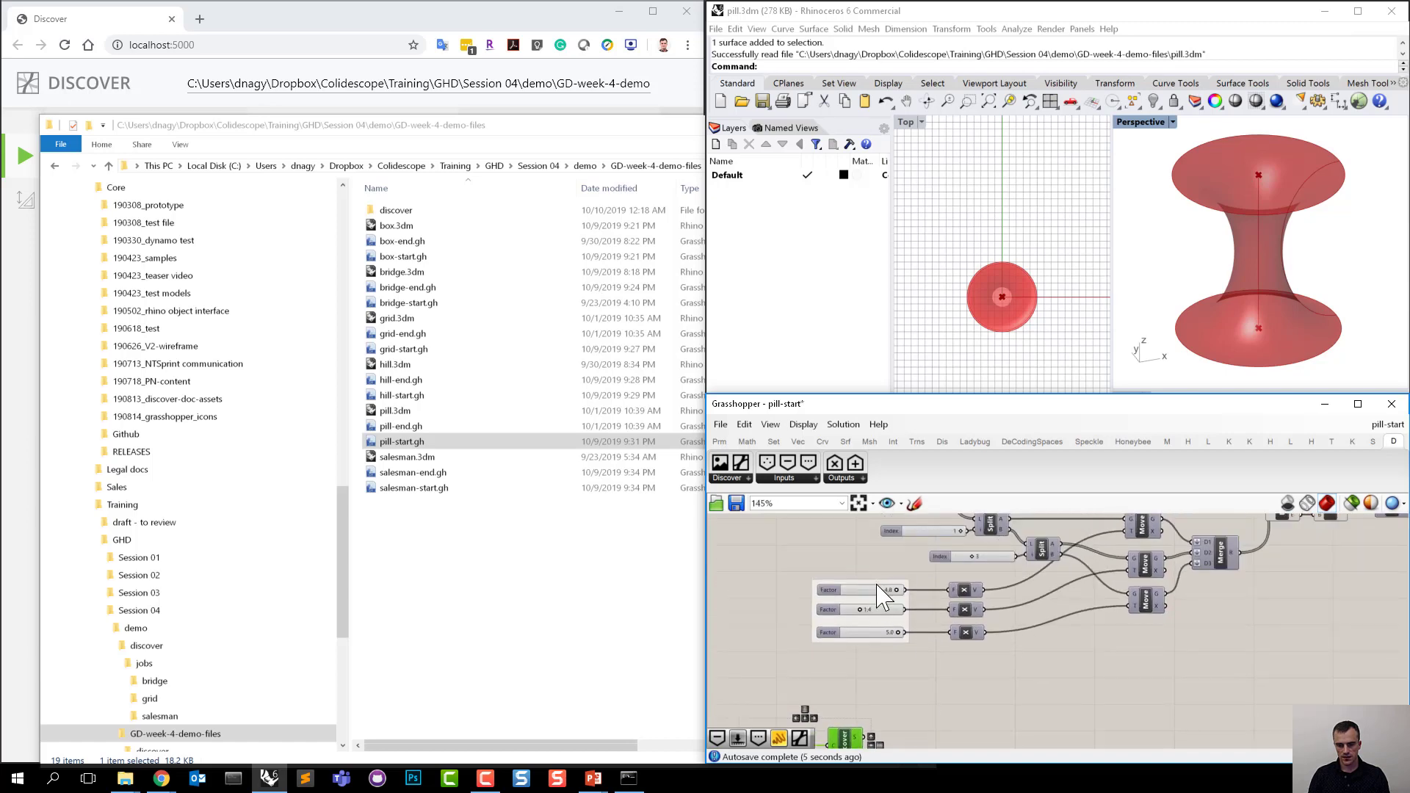
left_click_drag(894, 591, 923, 607)
Place a Continuous input component above the Discover component and add value panels for its R and C inputs.
left_click(927, 680)
right_click_drag(928, 679, 926, 640)
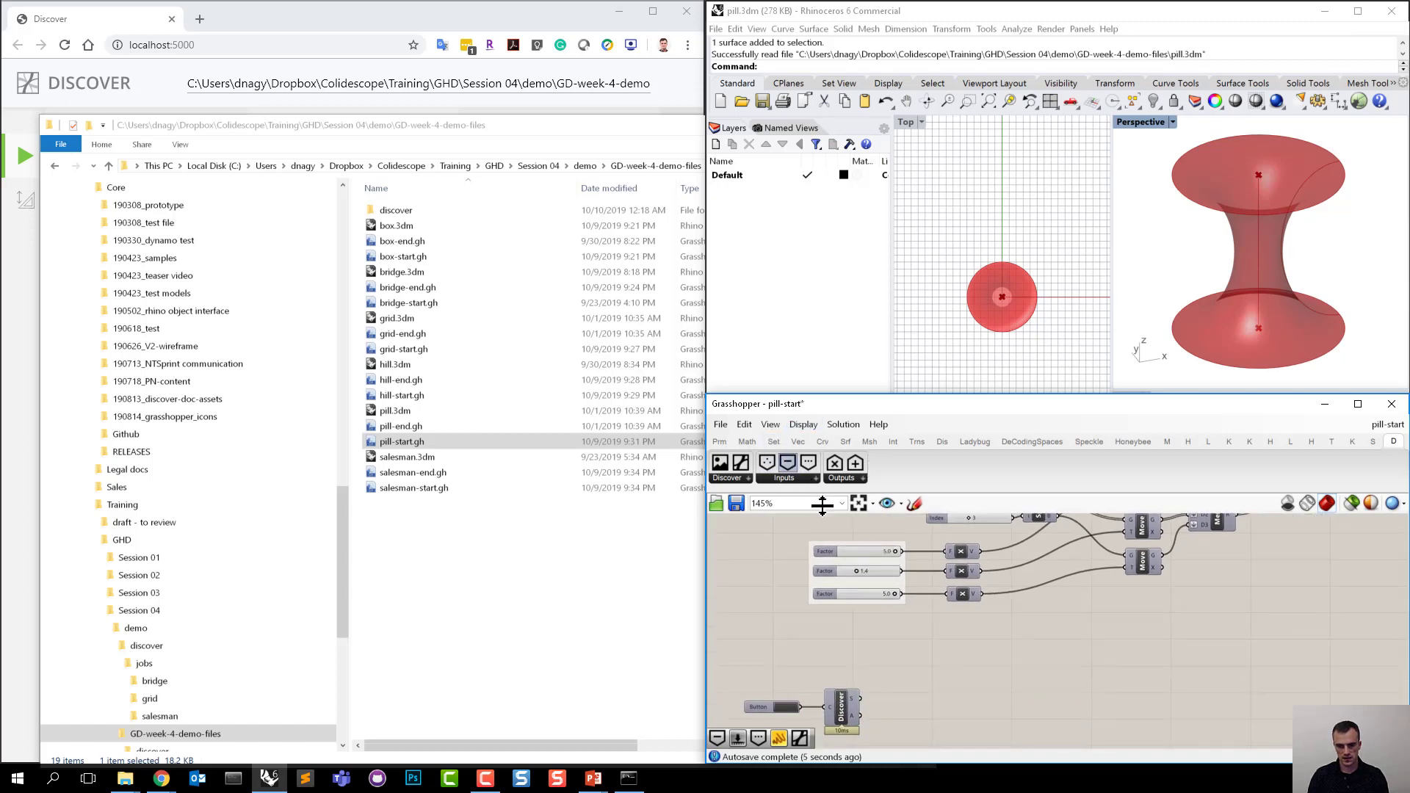
left_click_drag(822, 505, 911, 669)
double_click(856, 659)
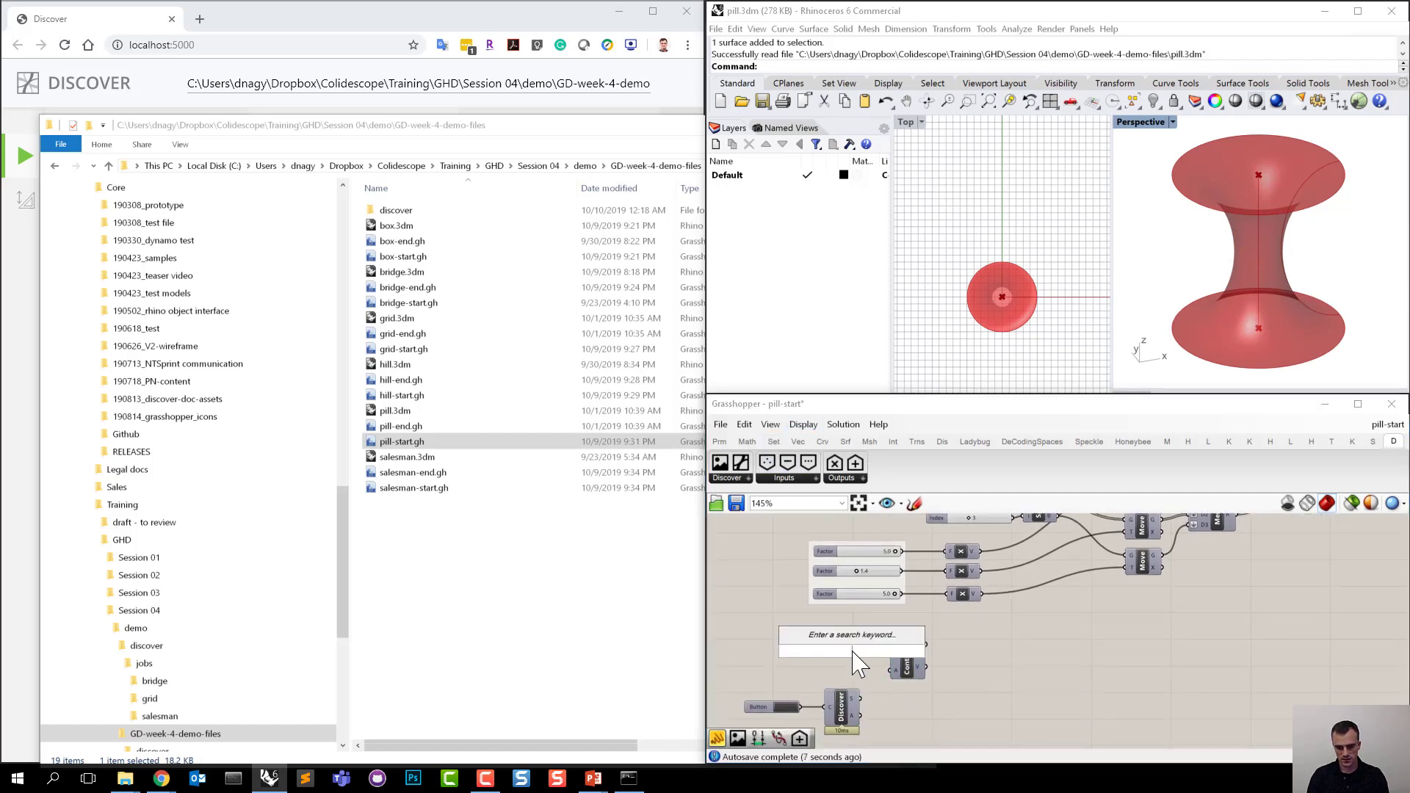
type("//3")
key("Return")
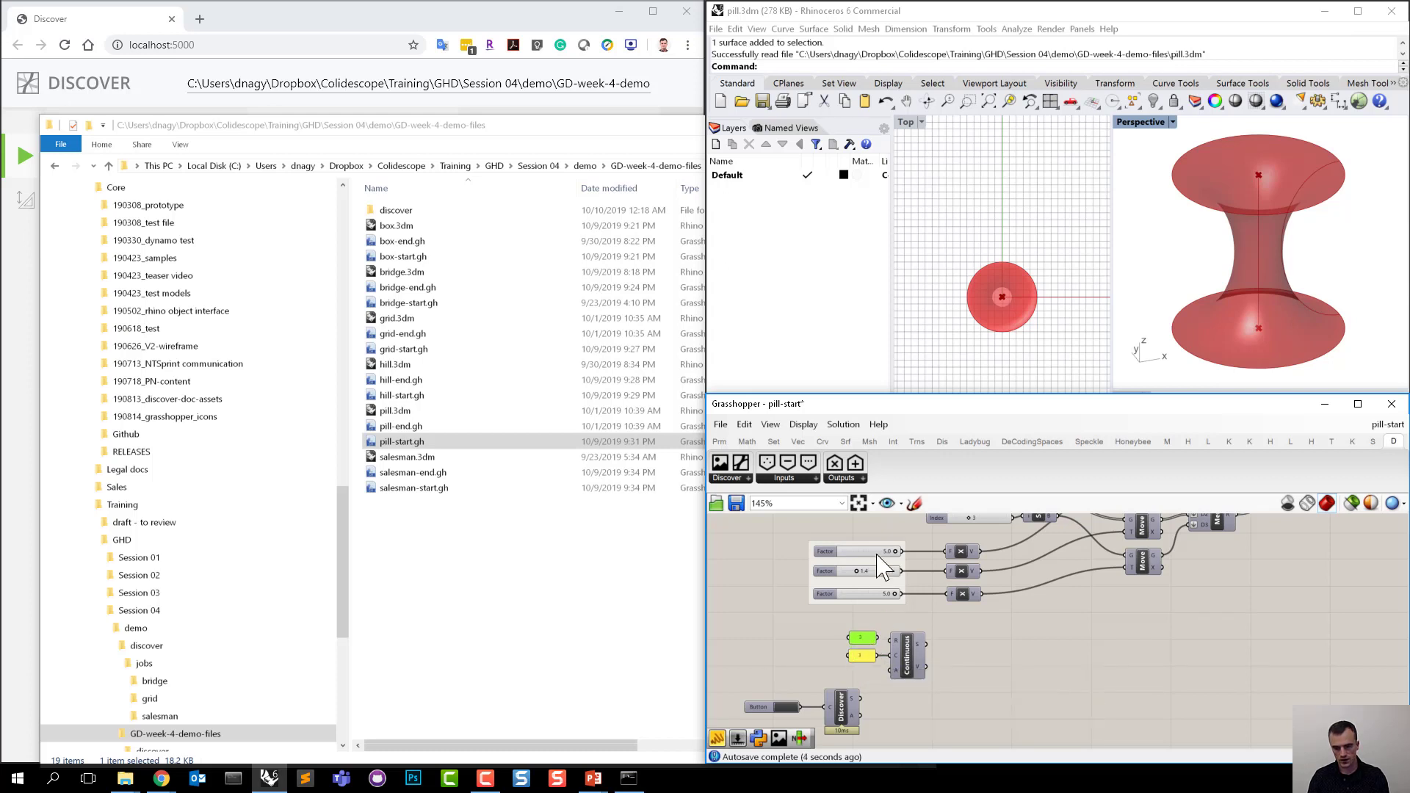
Set the Continuous component's R panel to 5 and C panel to 3, and wire Discover's A output to its A input.
left_click_drag(894, 551, 844, 553)
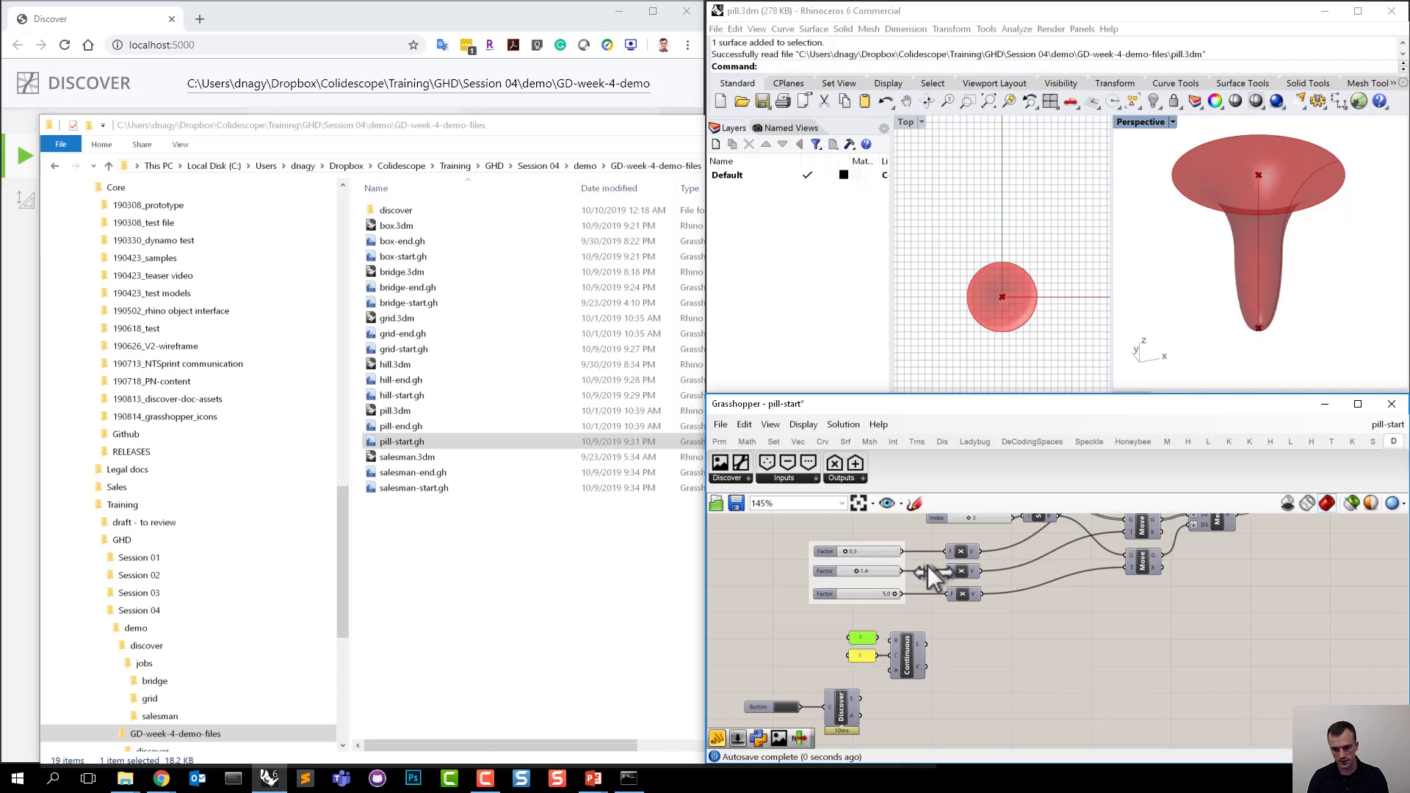
double_click(862, 655)
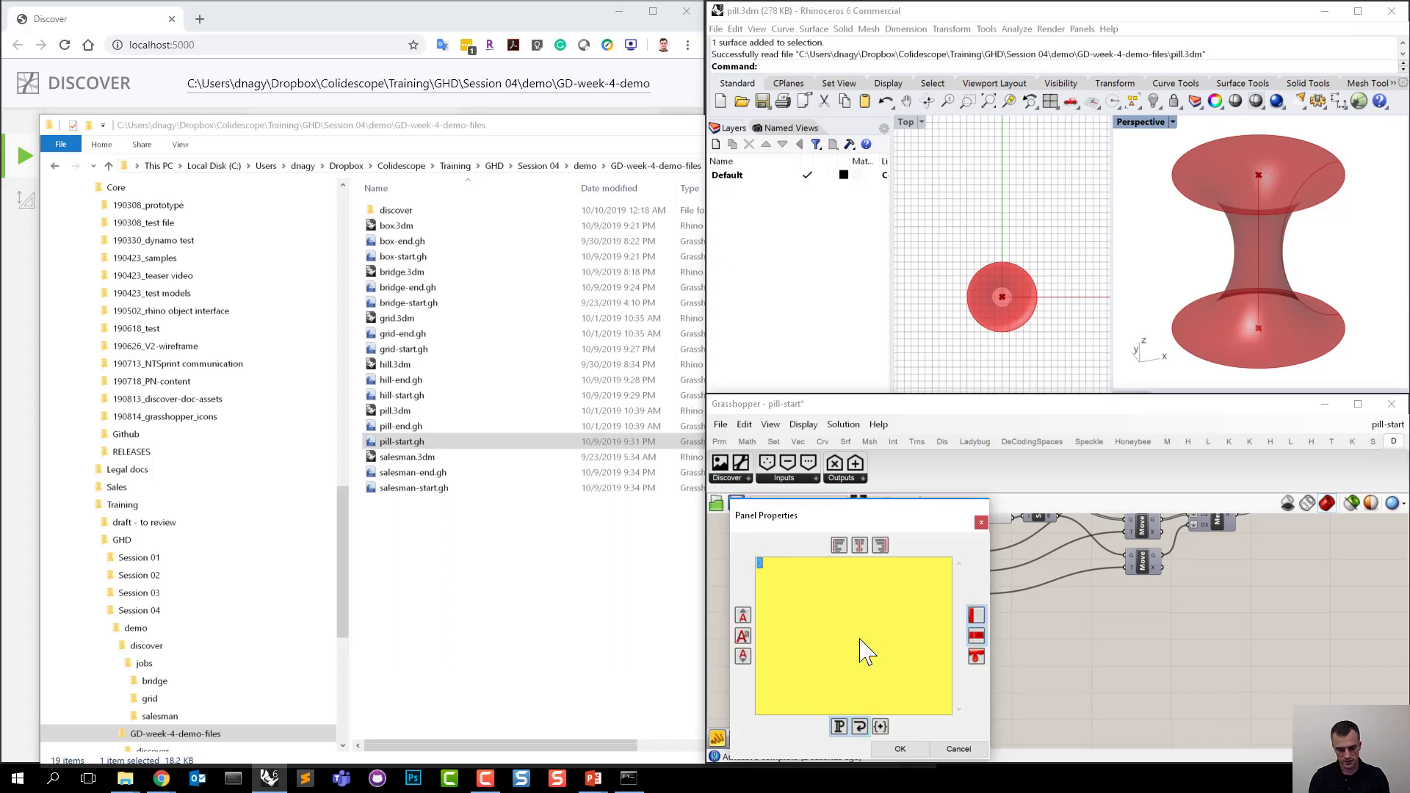
left_click(918, 751)
mouse_move(896, 638)
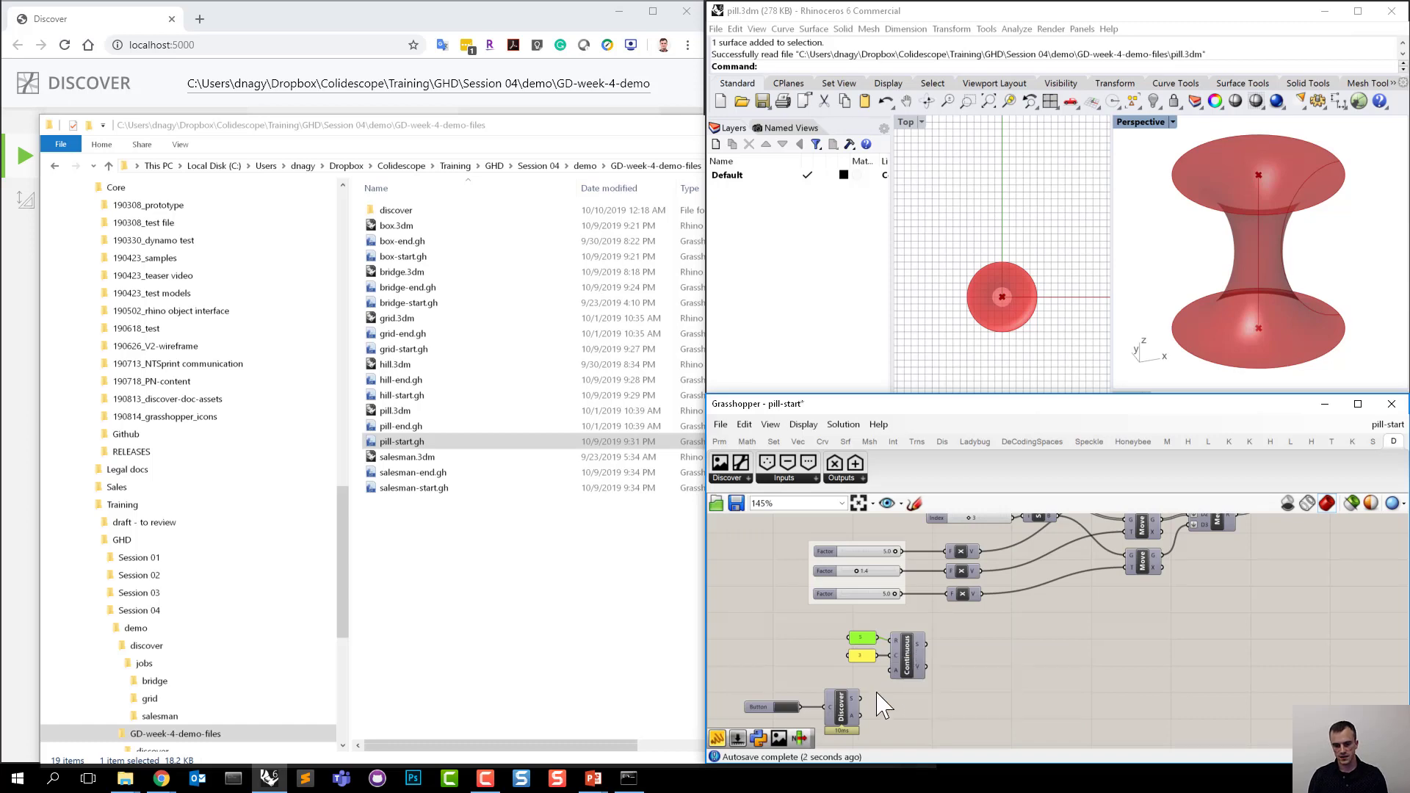
right_click_drag(901, 719, 887, 592)
scroll(872, 718, "up", 3)
double_click(954, 686)
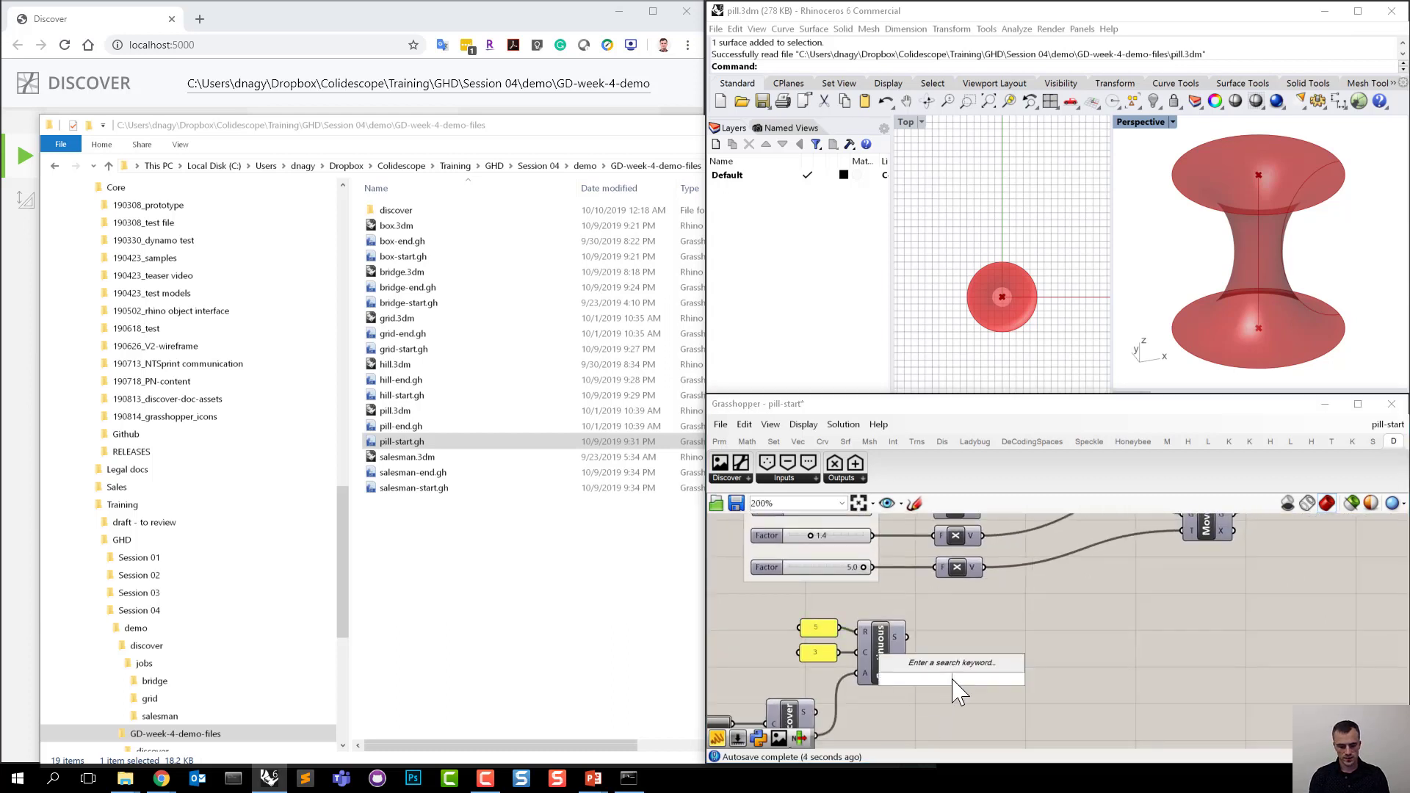
type("explode")
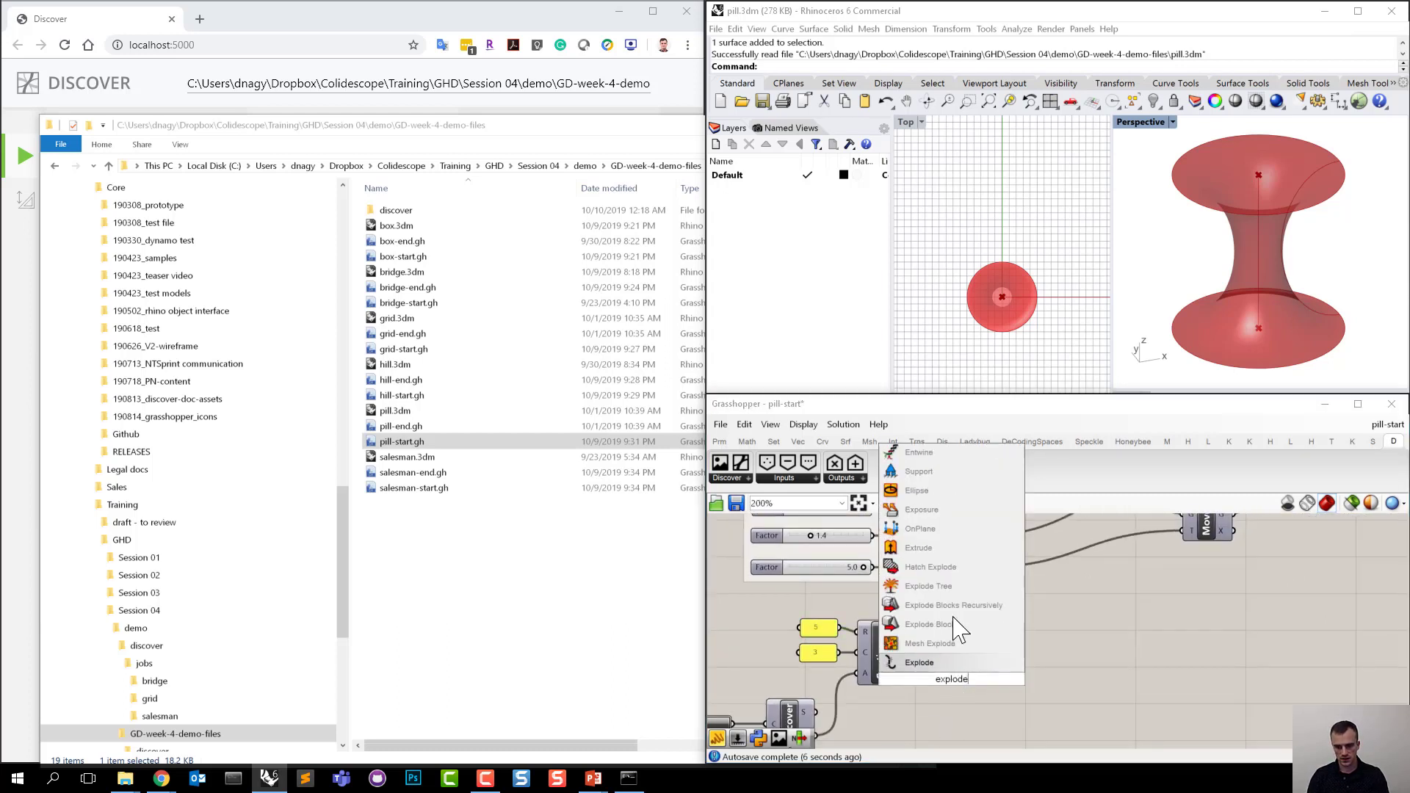
key("Escape")
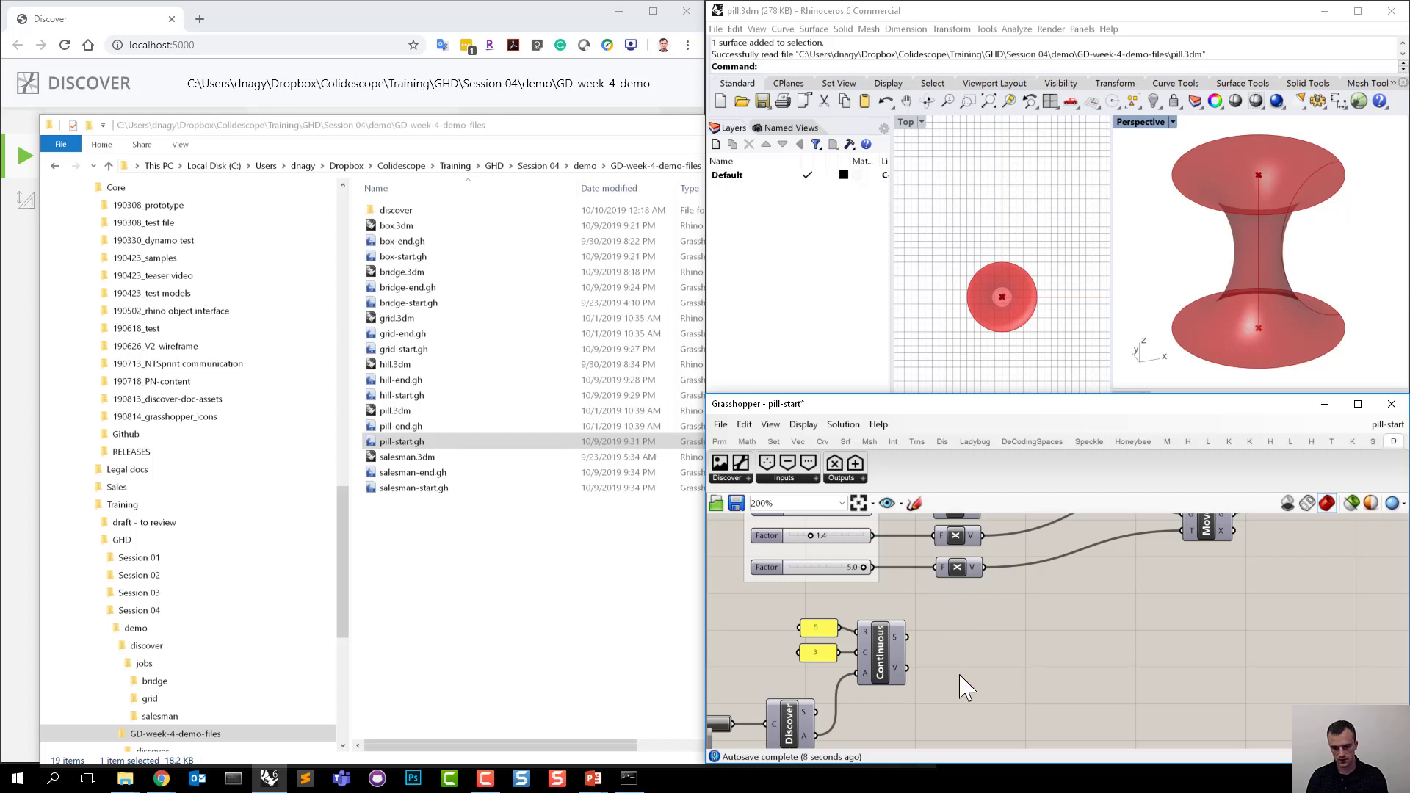
Place an Explode Tree component beside the Continuous component and feed it from the V output.
double_click(964, 683)
type("explode")
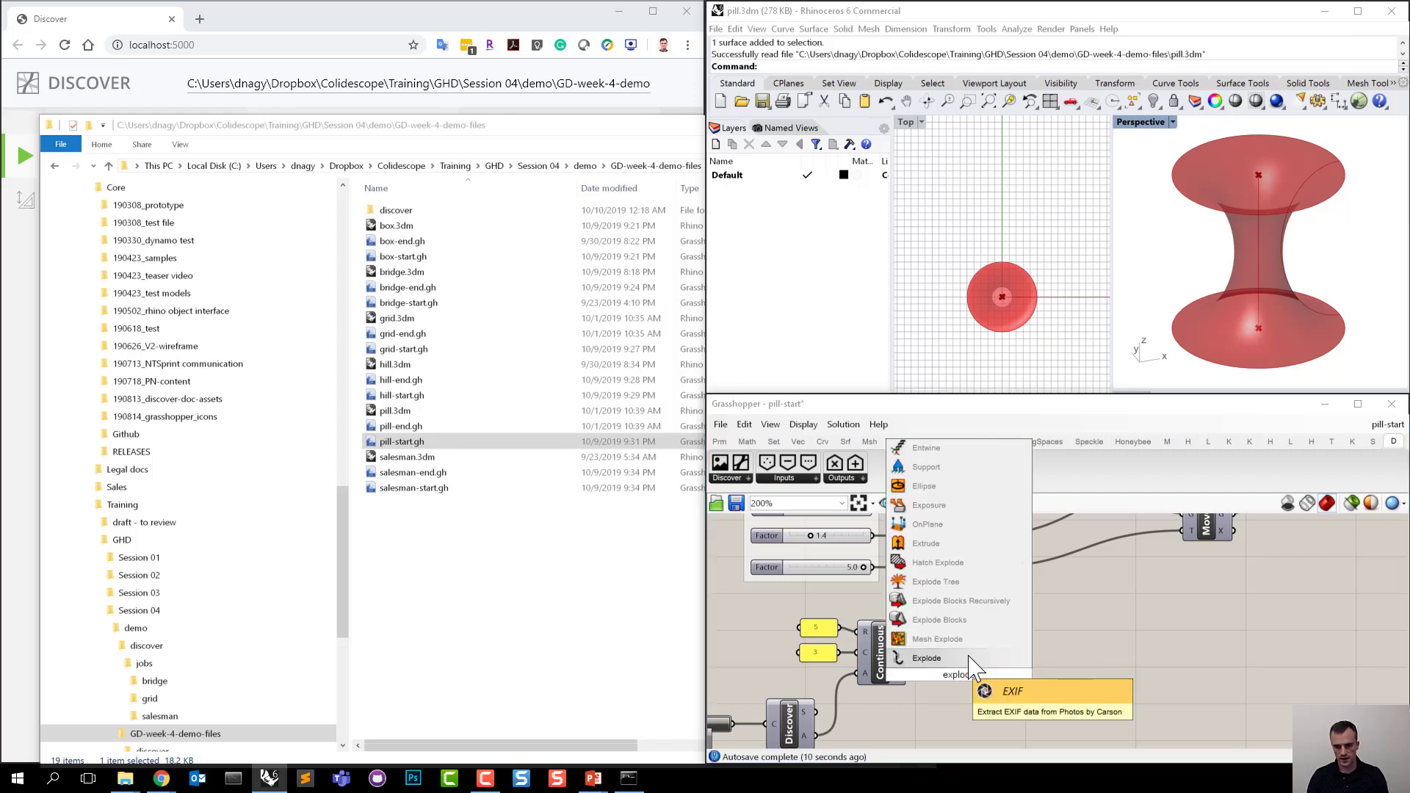
key("Return")
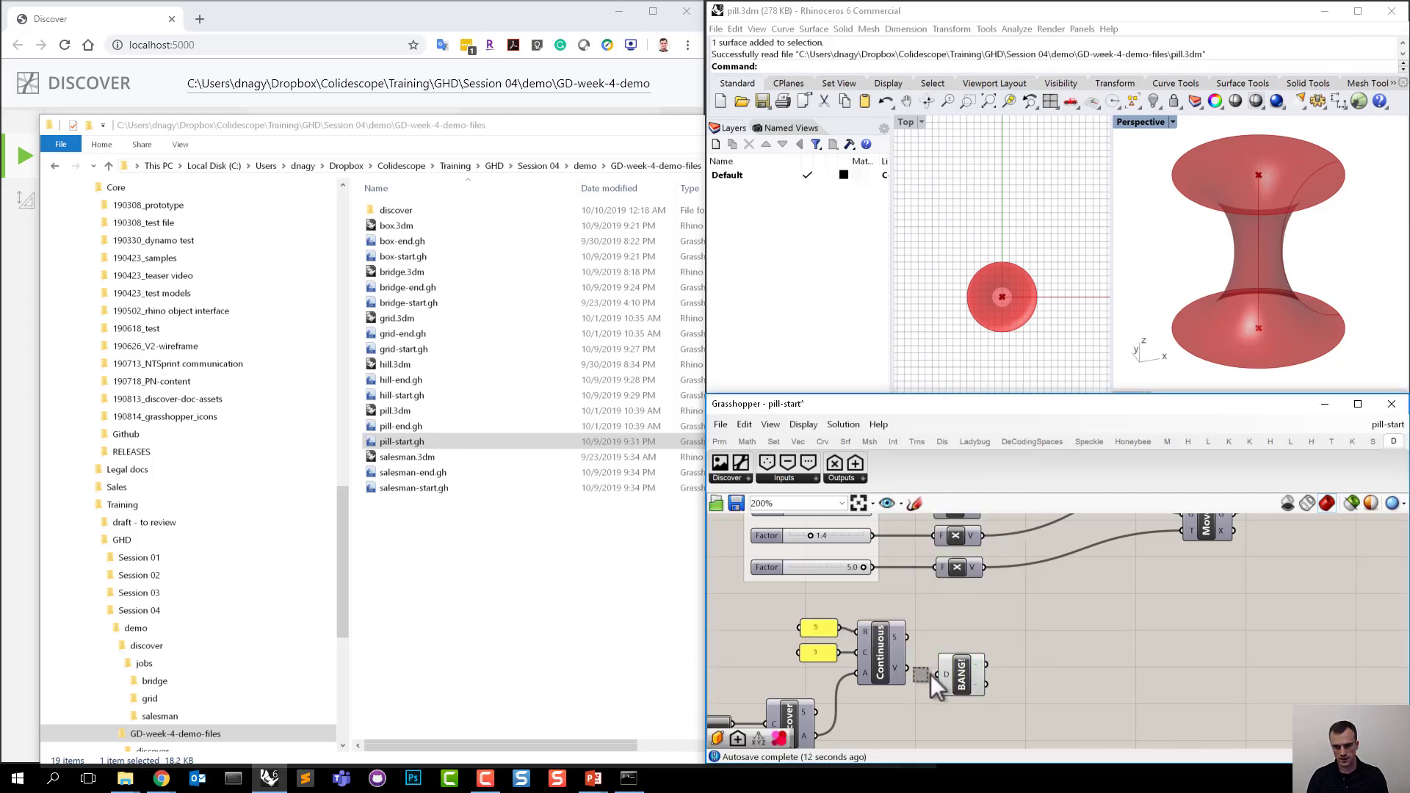
Graft and simplify the Explode Tree's D input, and match its outputs to the incoming branches.
right_click(947, 676)
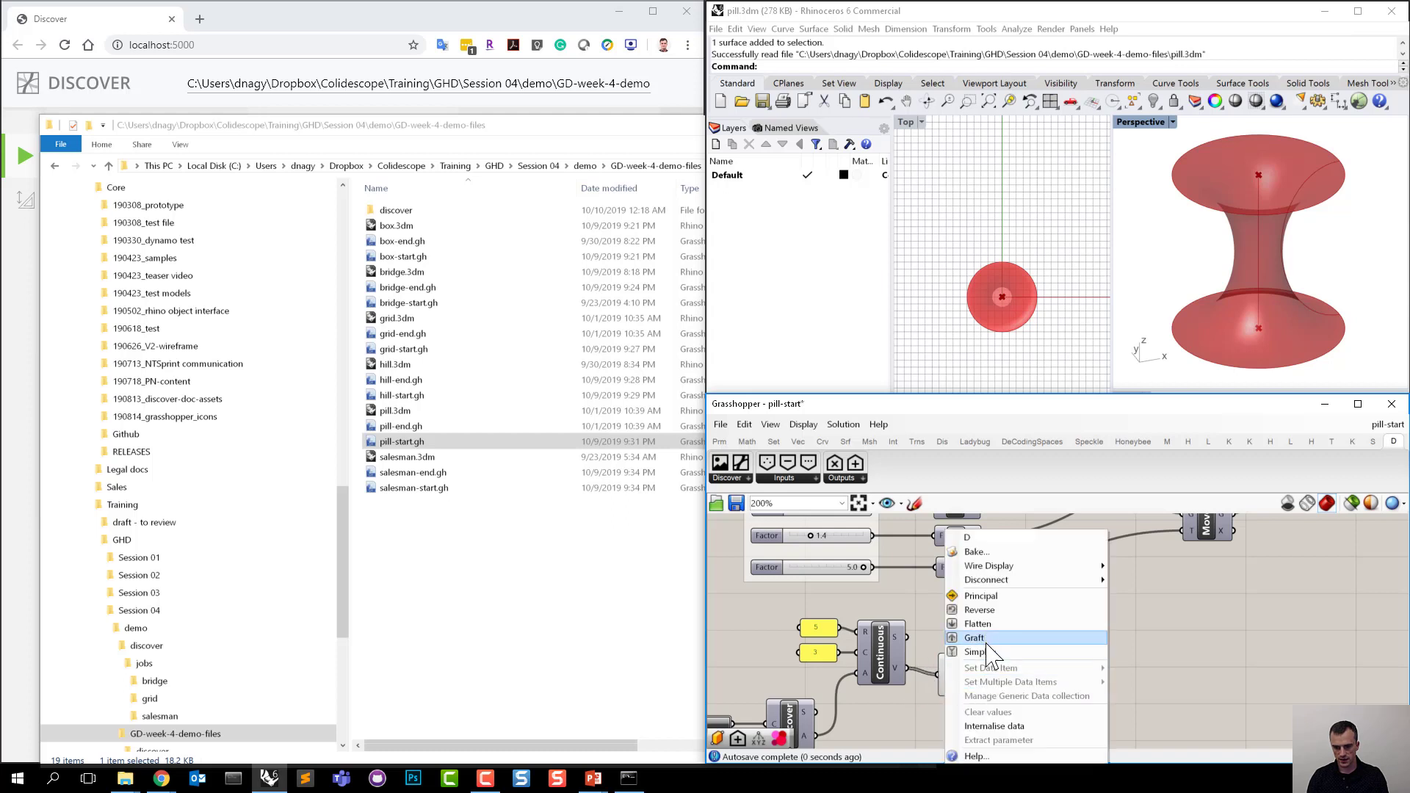
left_click(971, 633)
right_click(947, 676)
left_click(972, 649)
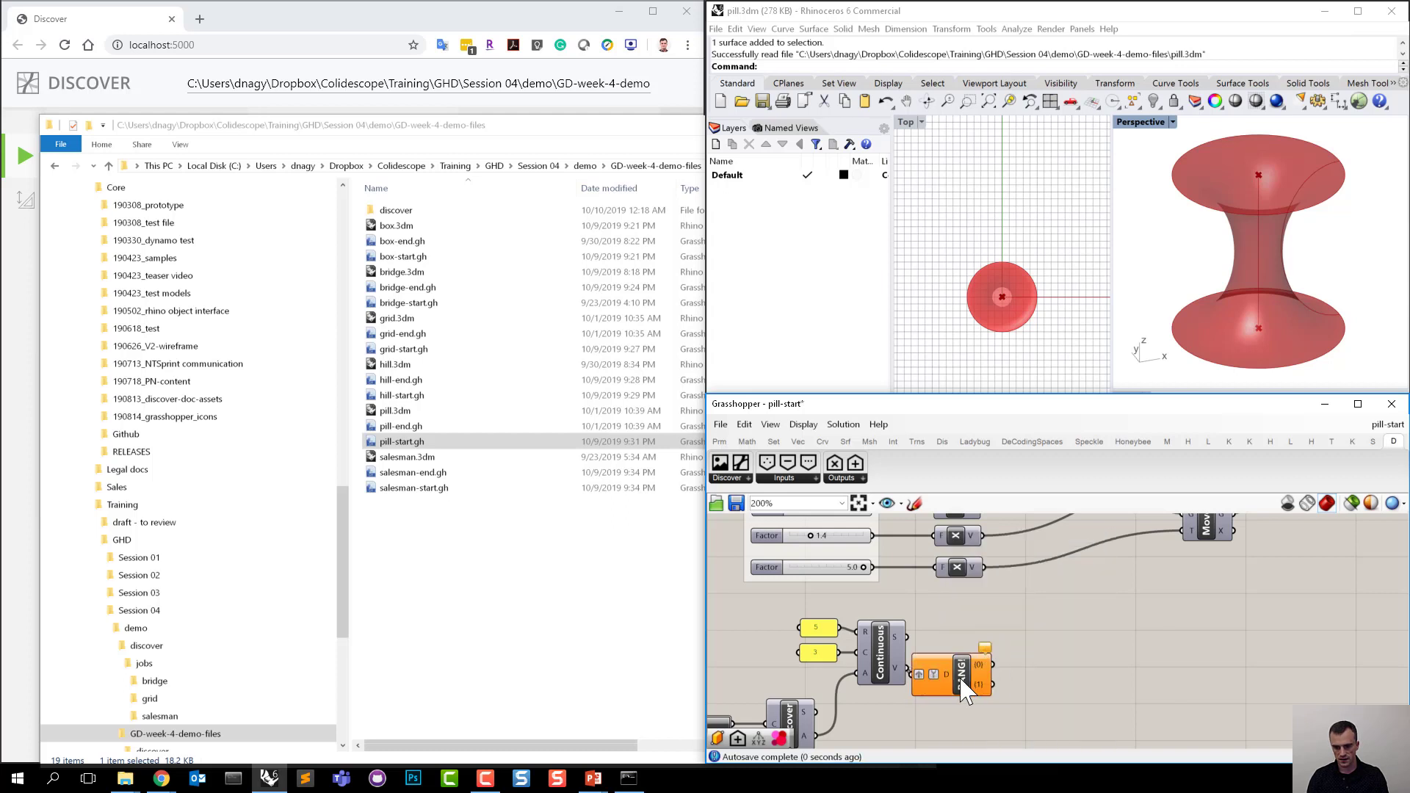
right_click(969, 670)
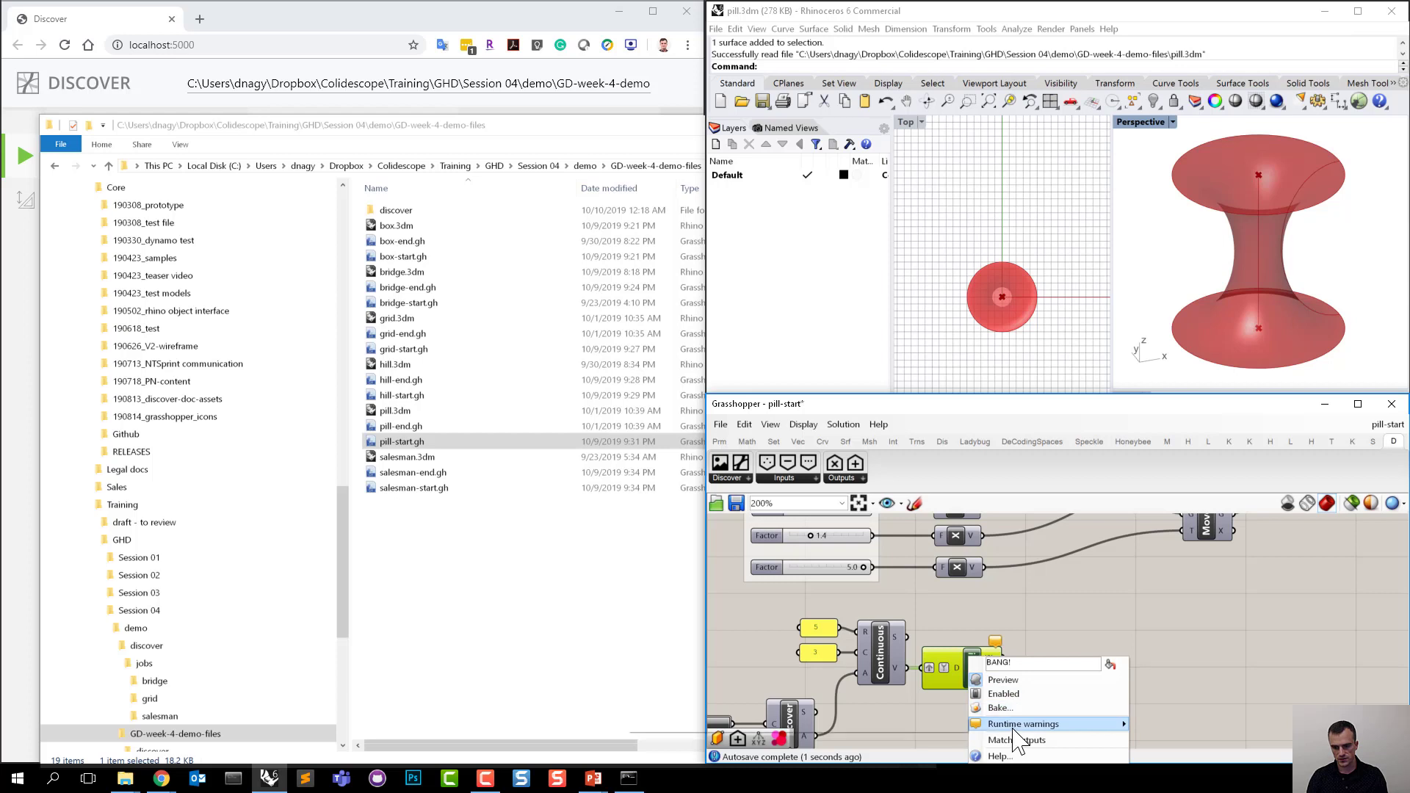
left_click(1025, 740)
Wire the three Explode Tree outputs to the three Unit X components and delete the Factor sliders.
scroll(1021, 698, "down", 3)
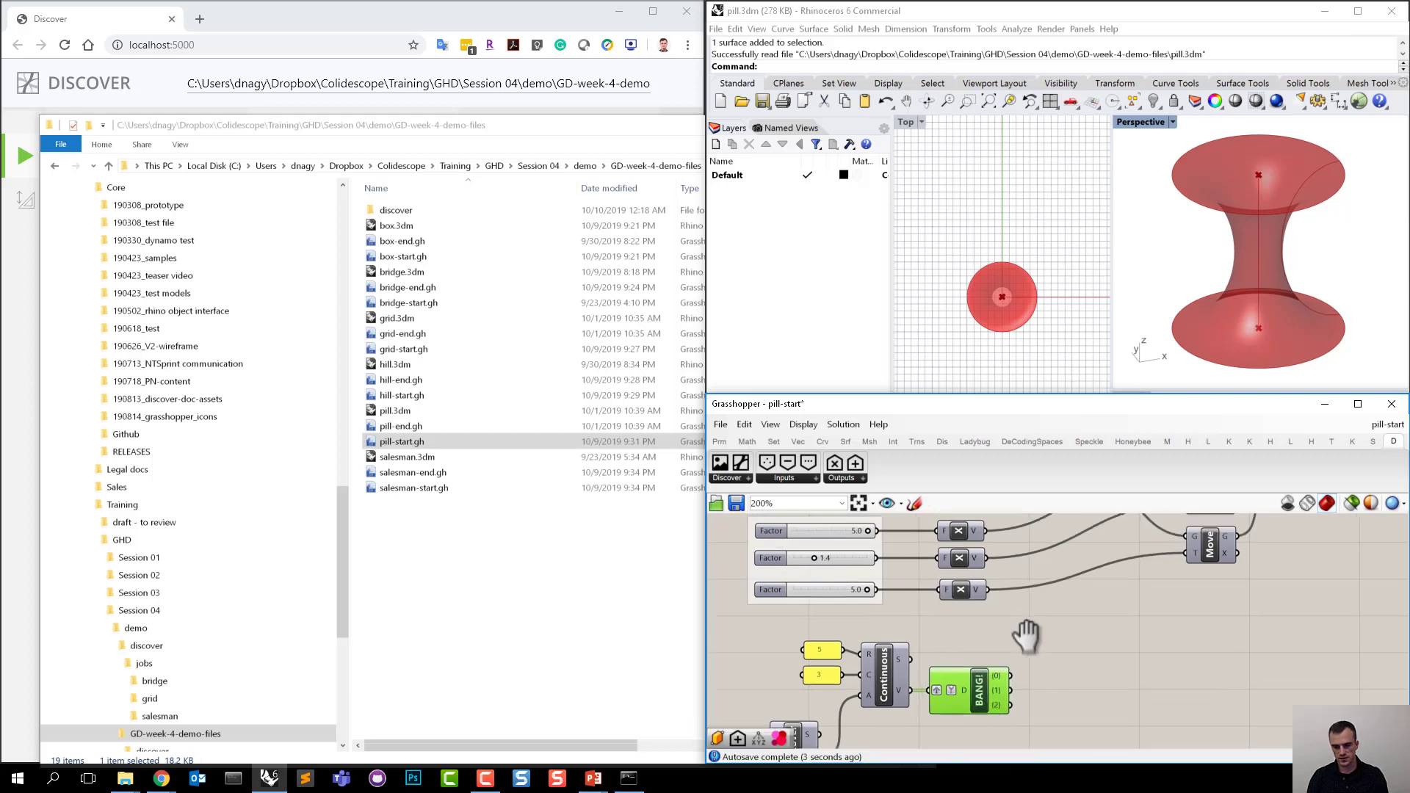
left_click(1023, 687)
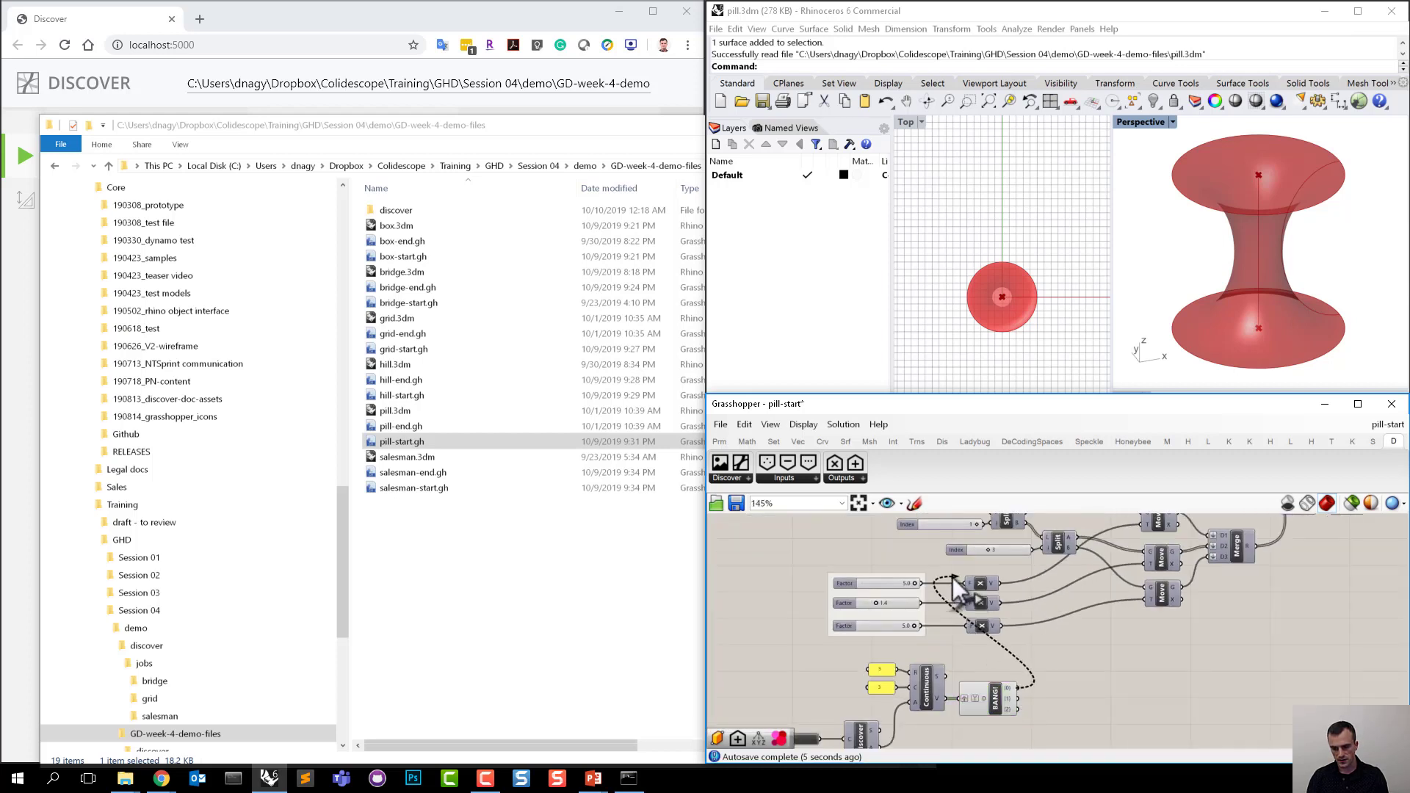
left_click_drag(1019, 698, 967, 626)
scroll(992, 647, "down", 3)
right_click_drag(992, 646, 1058, 612)
left_click_drag(1011, 553, 985, 617)
key("Delete")
Move the Discover input components next to the Unit X components and trigger the Button to generate a new shape.
left_click_drag(1055, 716, 885, 617)
left_click_drag(1065, 646, 1006, 587)
left_click(1063, 645)
right_click_drag(1063, 644, 980, 724)
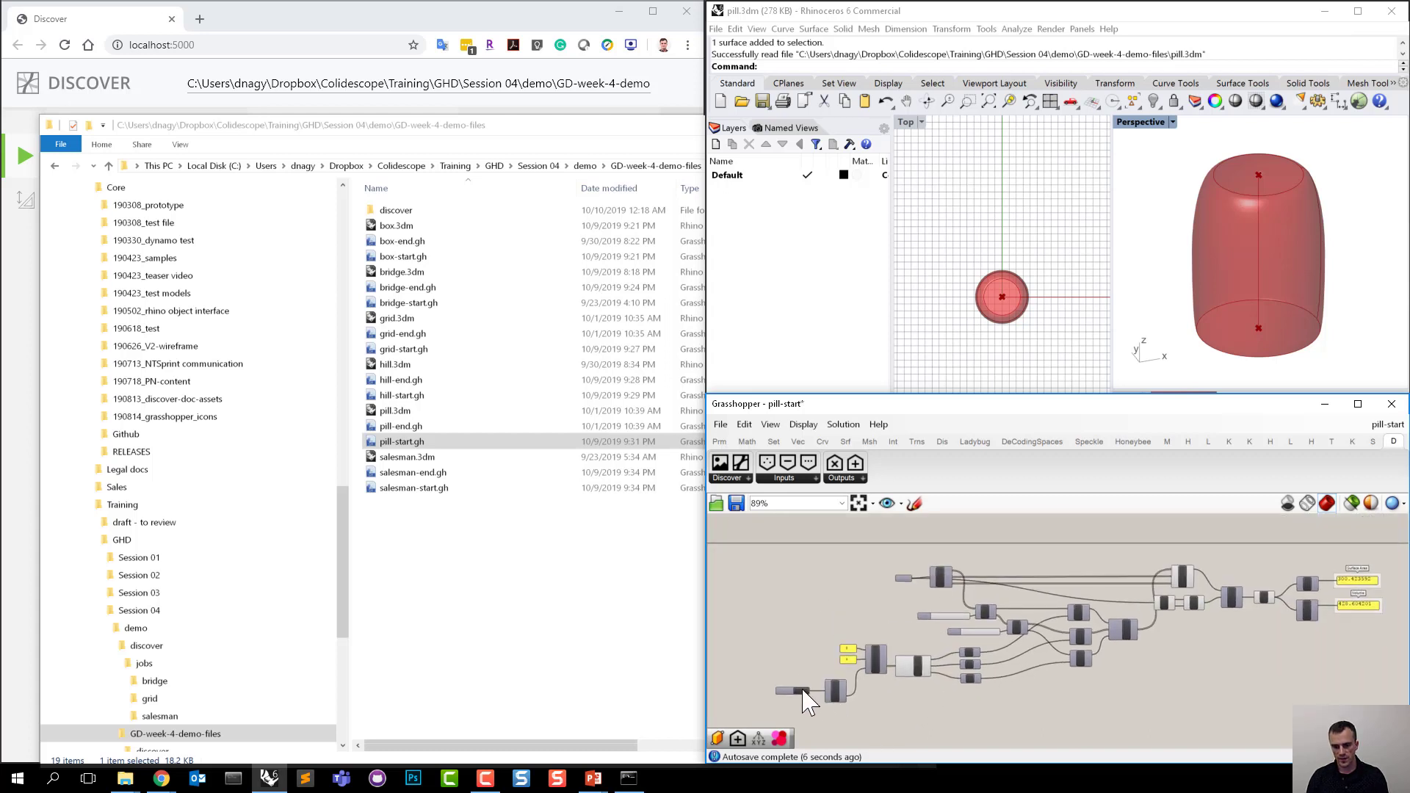
left_click_drag(804, 691, 1390, 573)
Place an Objective component above the Area component and wire the area output to its V input.
scroll(995, 604, "up", 3)
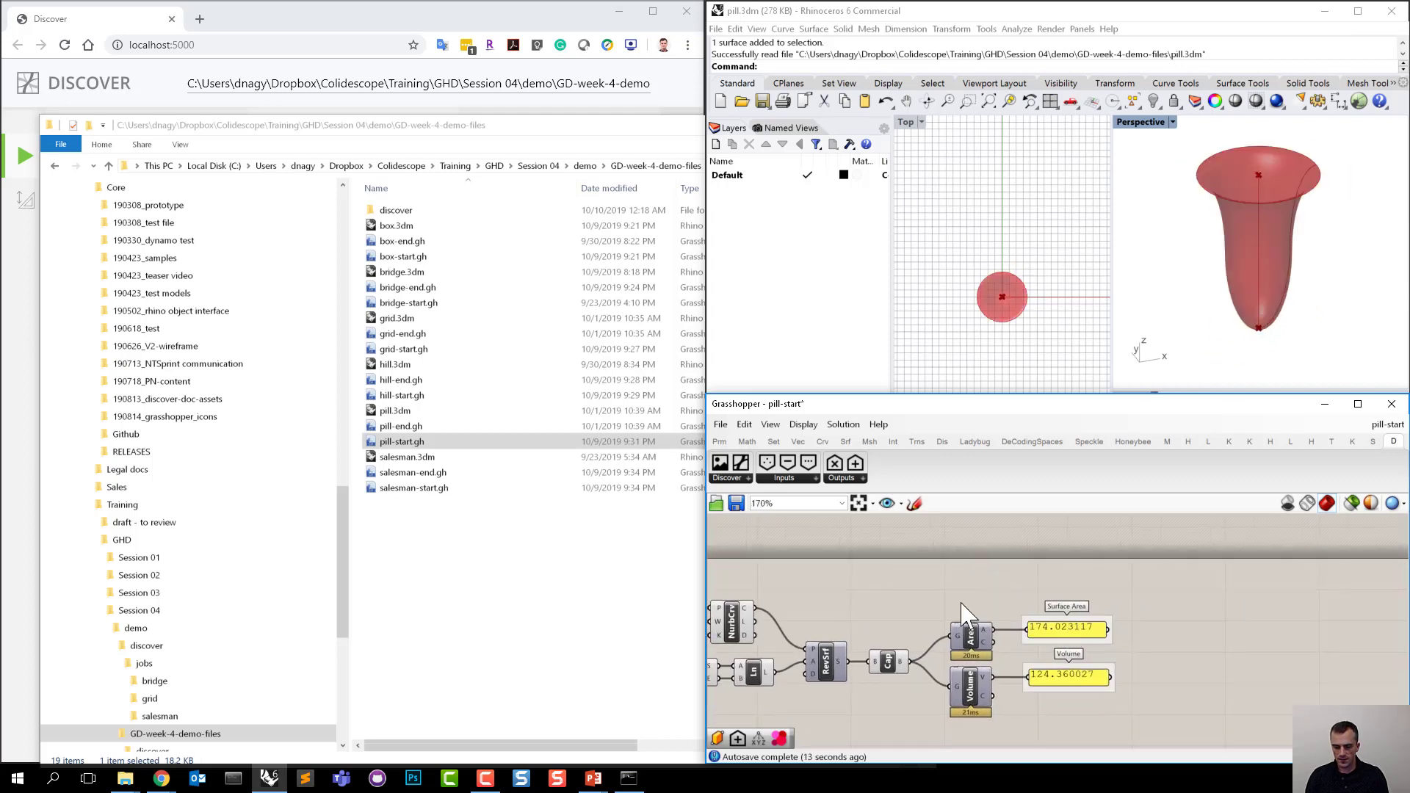
scroll(1026, 645, "up", 1)
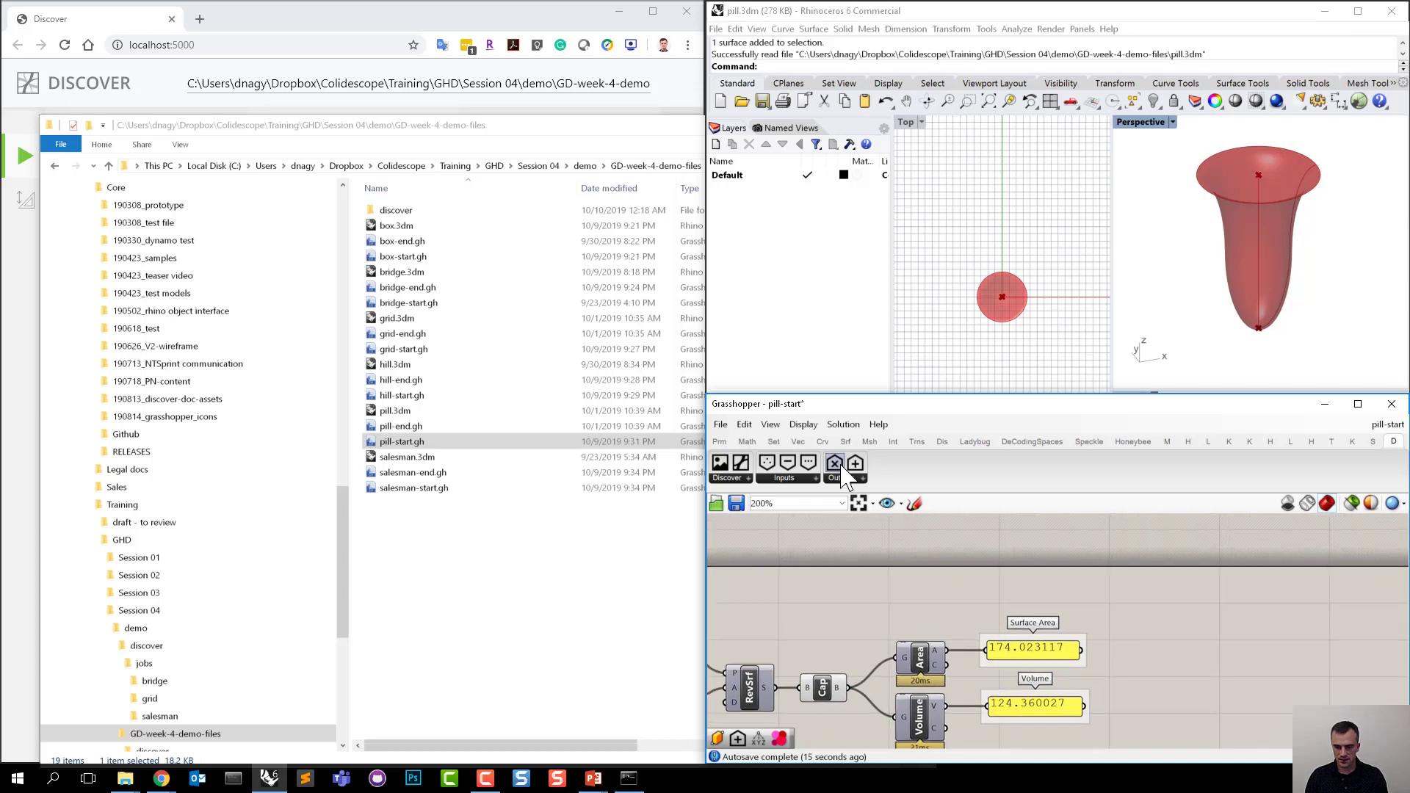
scroll(947, 639, "down", 1)
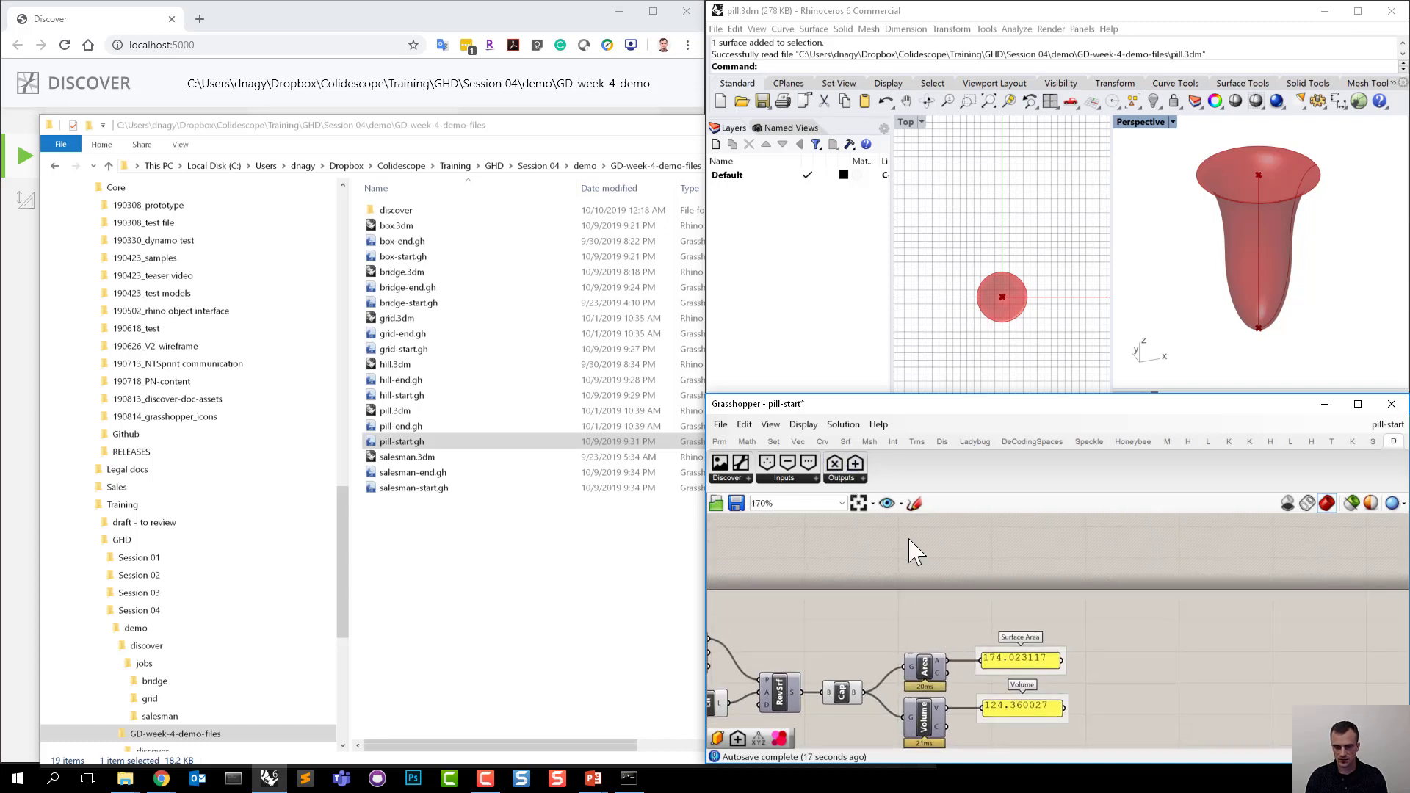
left_click_drag(856, 464, 981, 601)
Add a panel reading "Surface area" and wire it to the Objective's N input.
double_click(967, 577)
type("Panel")
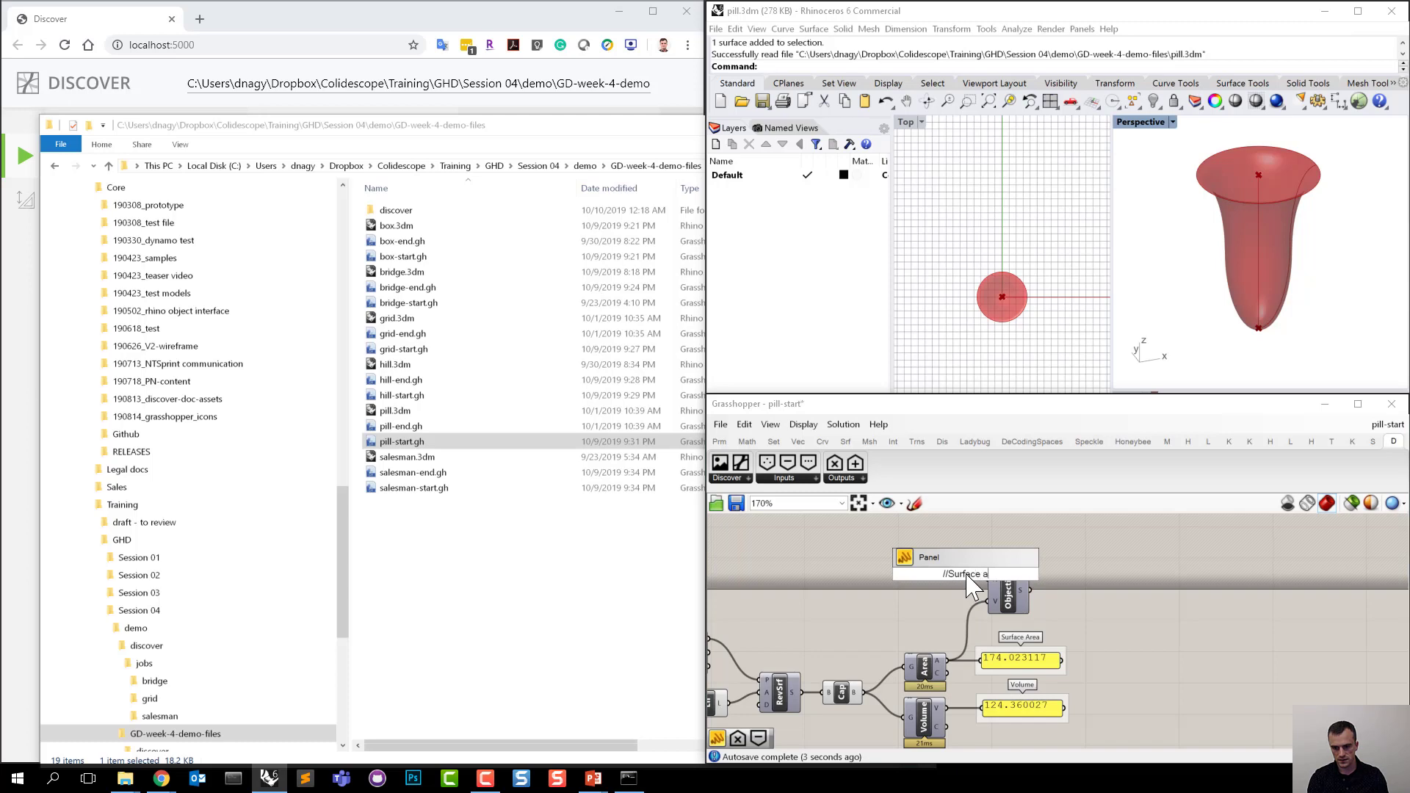
key("Return")
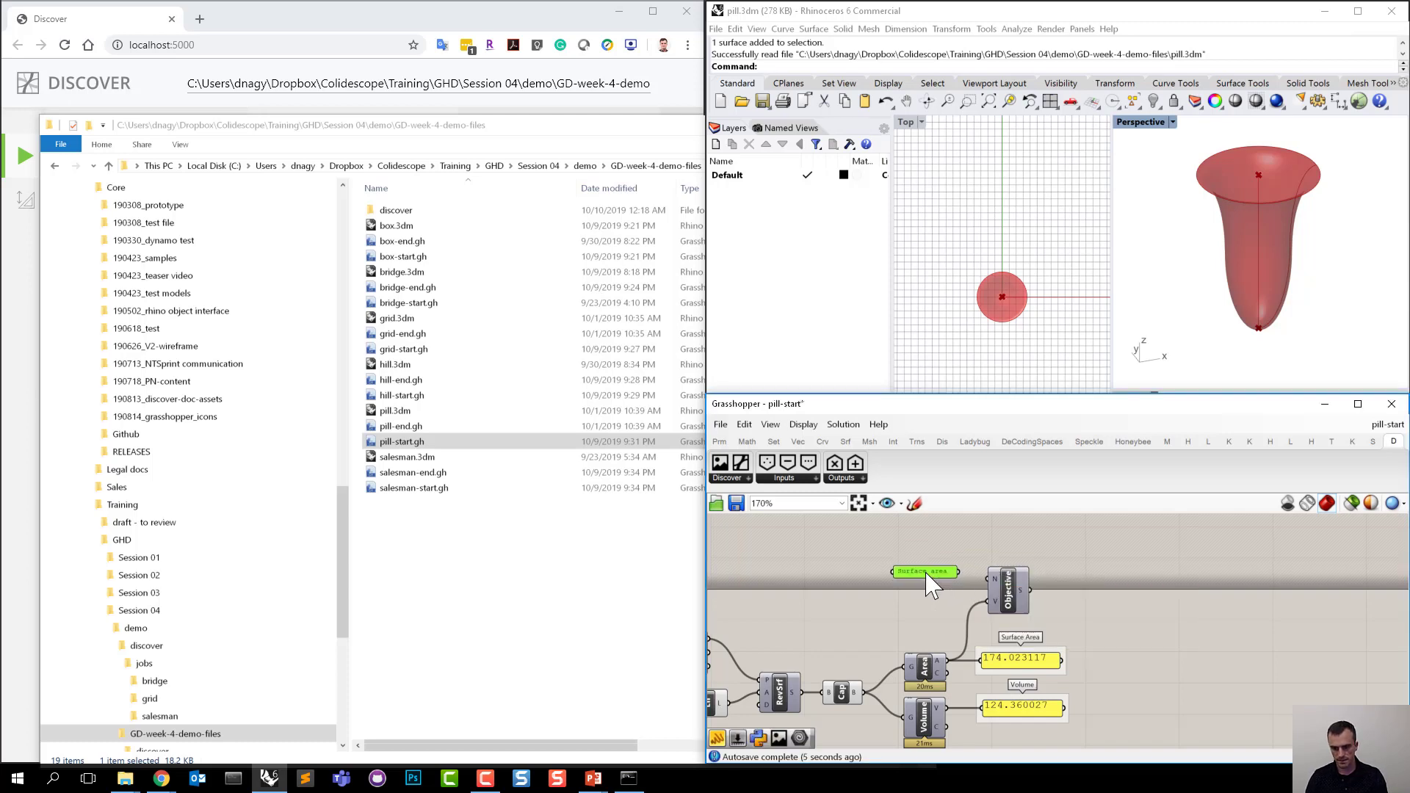
left_click_drag(960, 572, 990, 580)
left_click_drag(895, 581, 890, 586)
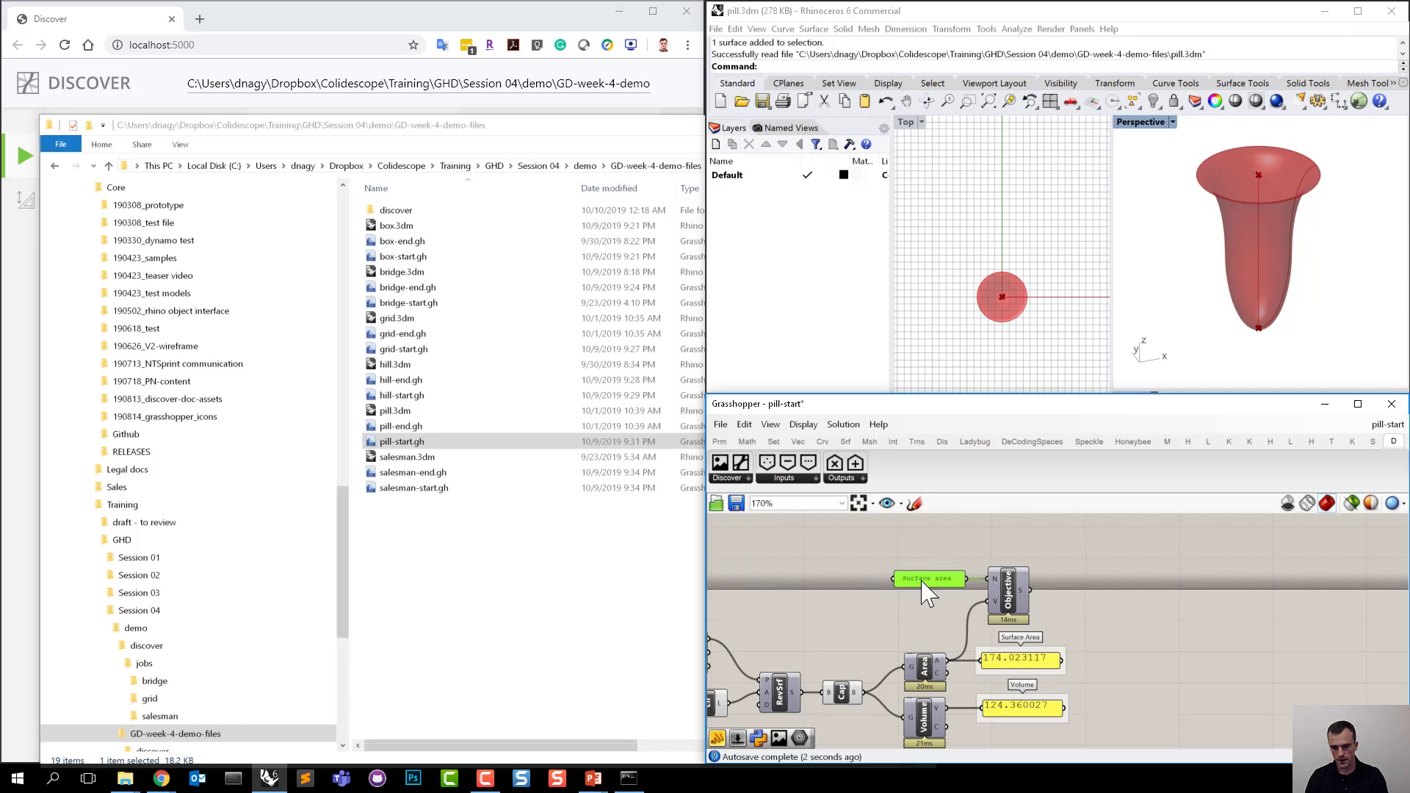
Set the objective type of the Surface area Objective to Maximize.
left_click(1010, 602, "shift")
right_click_drag(985, 571, 1004, 602)
left_click(1015, 545)
right_click(1004, 603)
mouse_move(1058, 656)
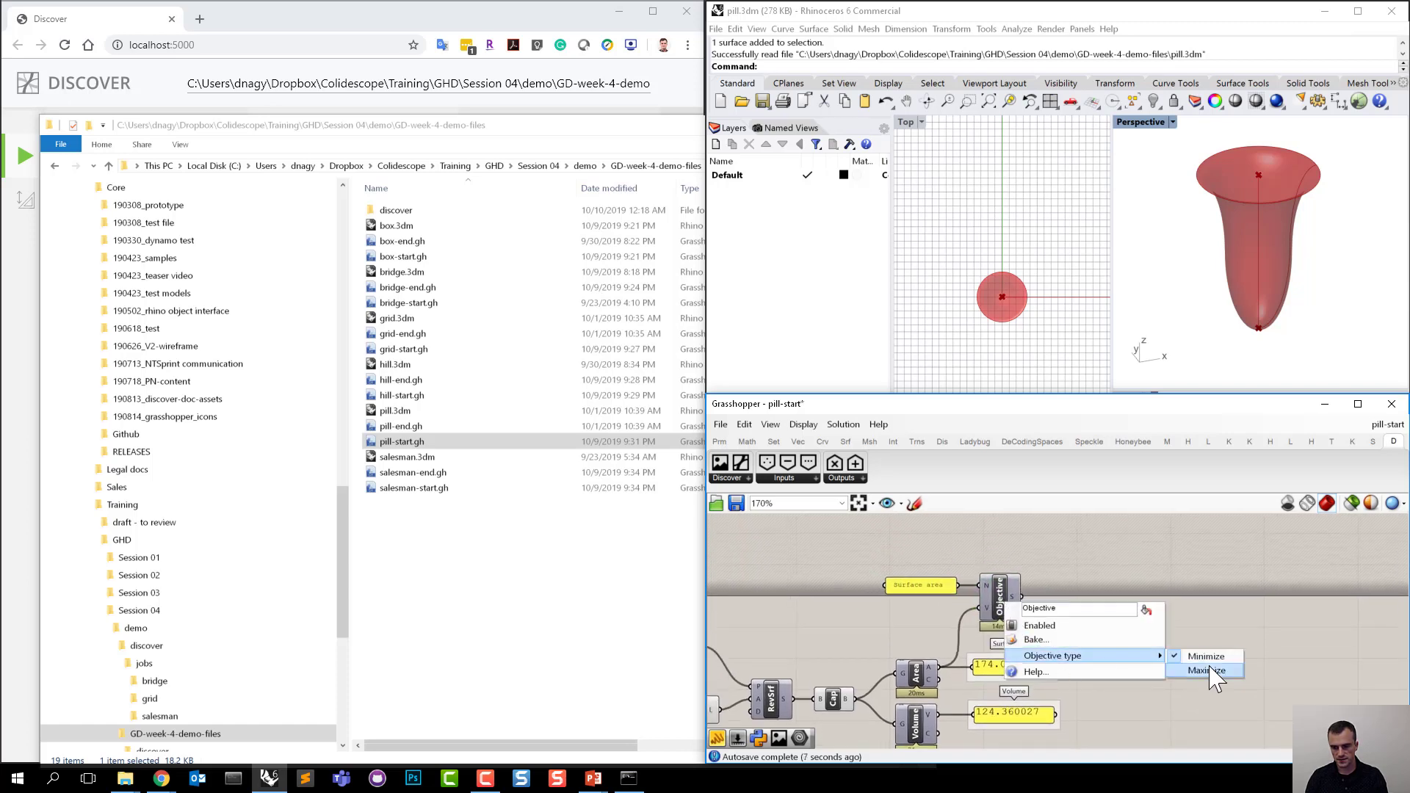
left_click(1219, 670)
Duplicate the Surface area panel and Objective below the Volume component and wire the volume output to the copy's V input.
right_click_drag(1159, 623, 1175, 592)
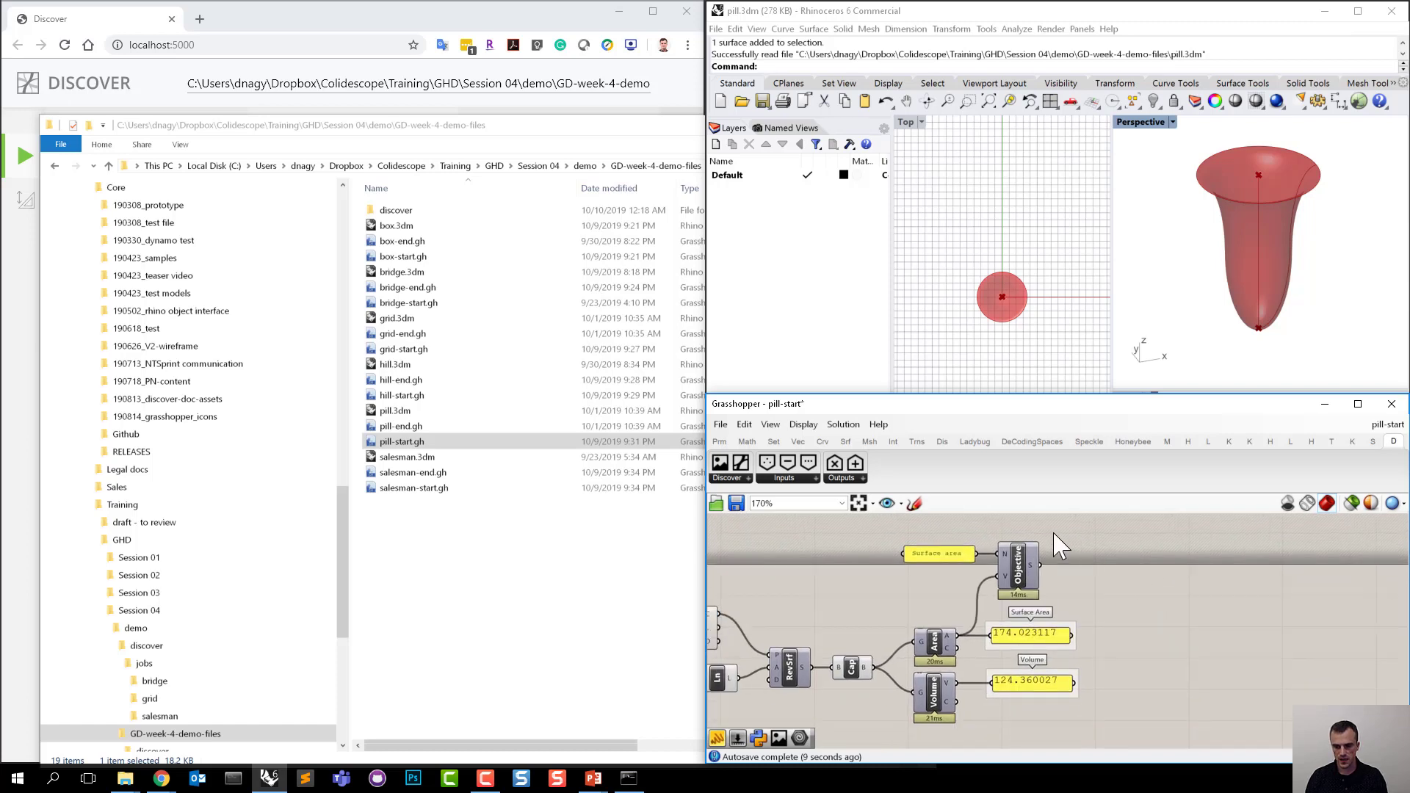
left_click_drag(1048, 523, 1025, 649)
left_click(968, 630)
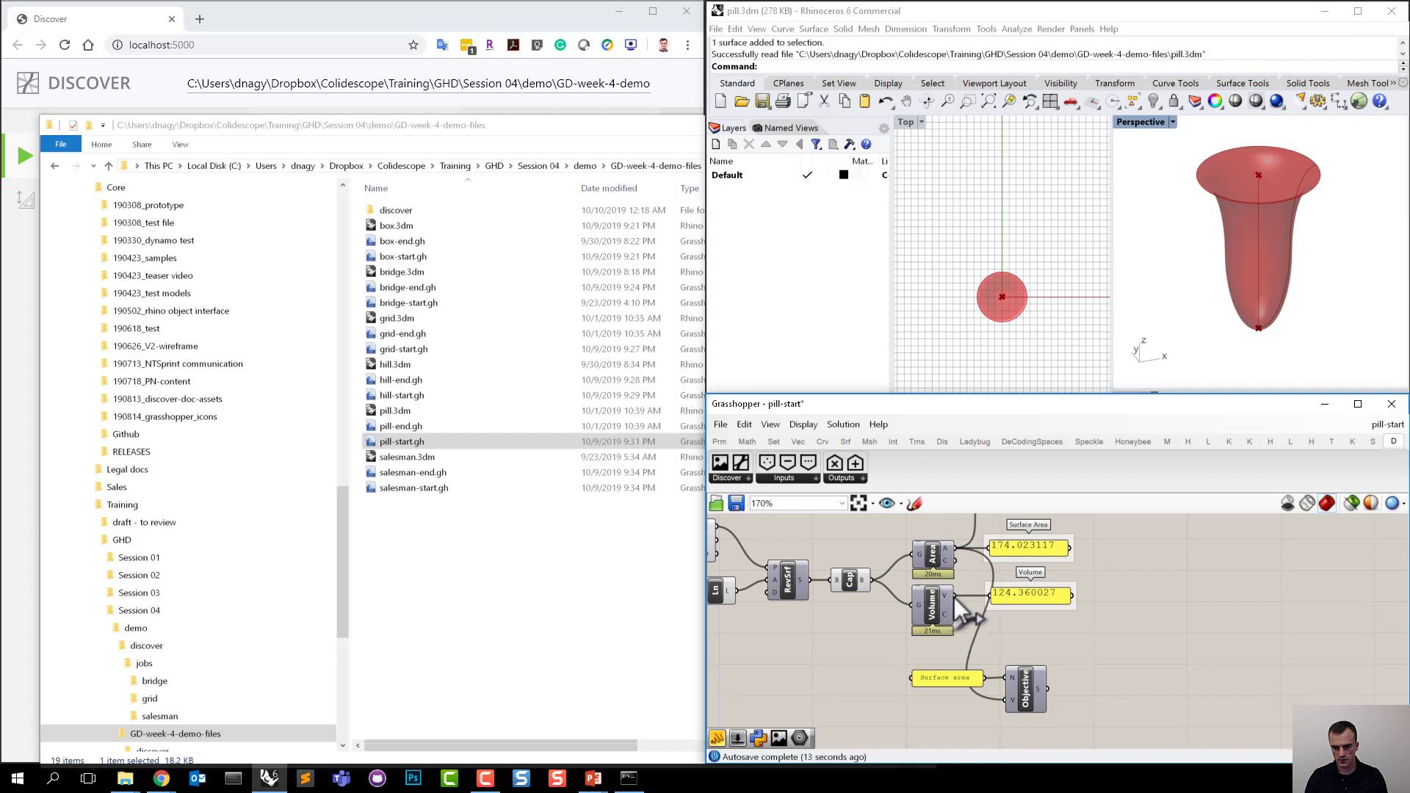
Change the copied panel's text to "Volume" and set its Objective's type to Maximize.
double_click(958, 677)
type("B")
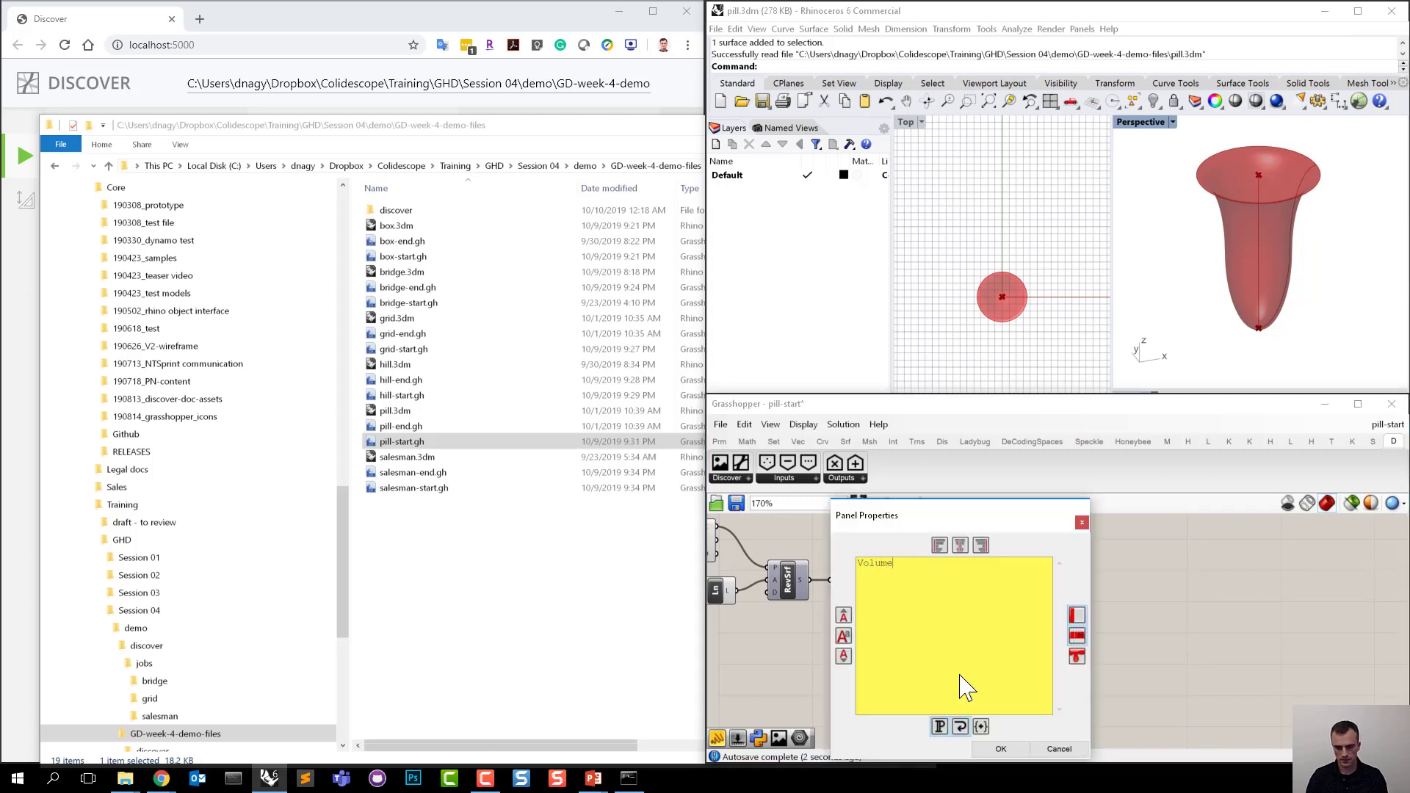
left_click(1001, 749)
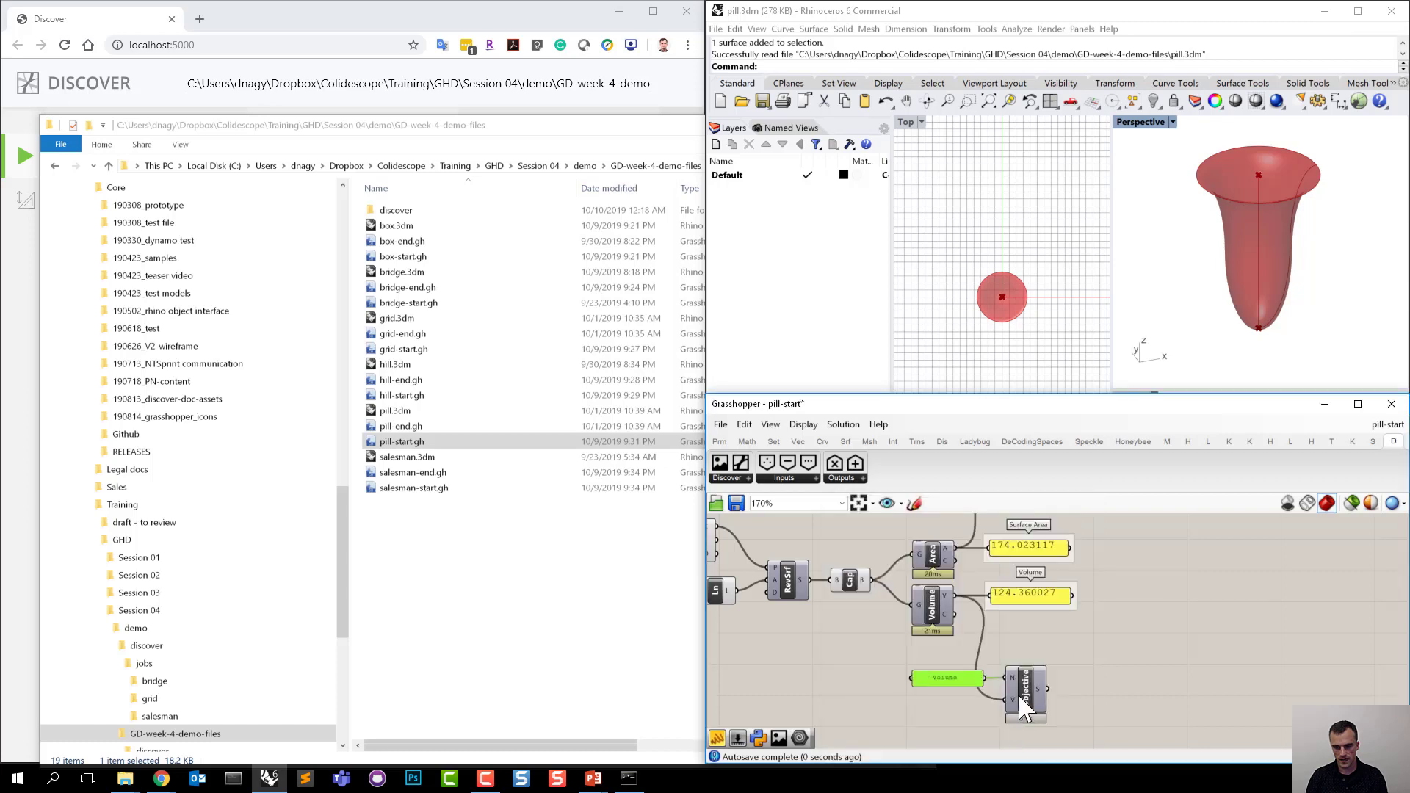
right_click(1024, 686)
mouse_move(1078, 741)
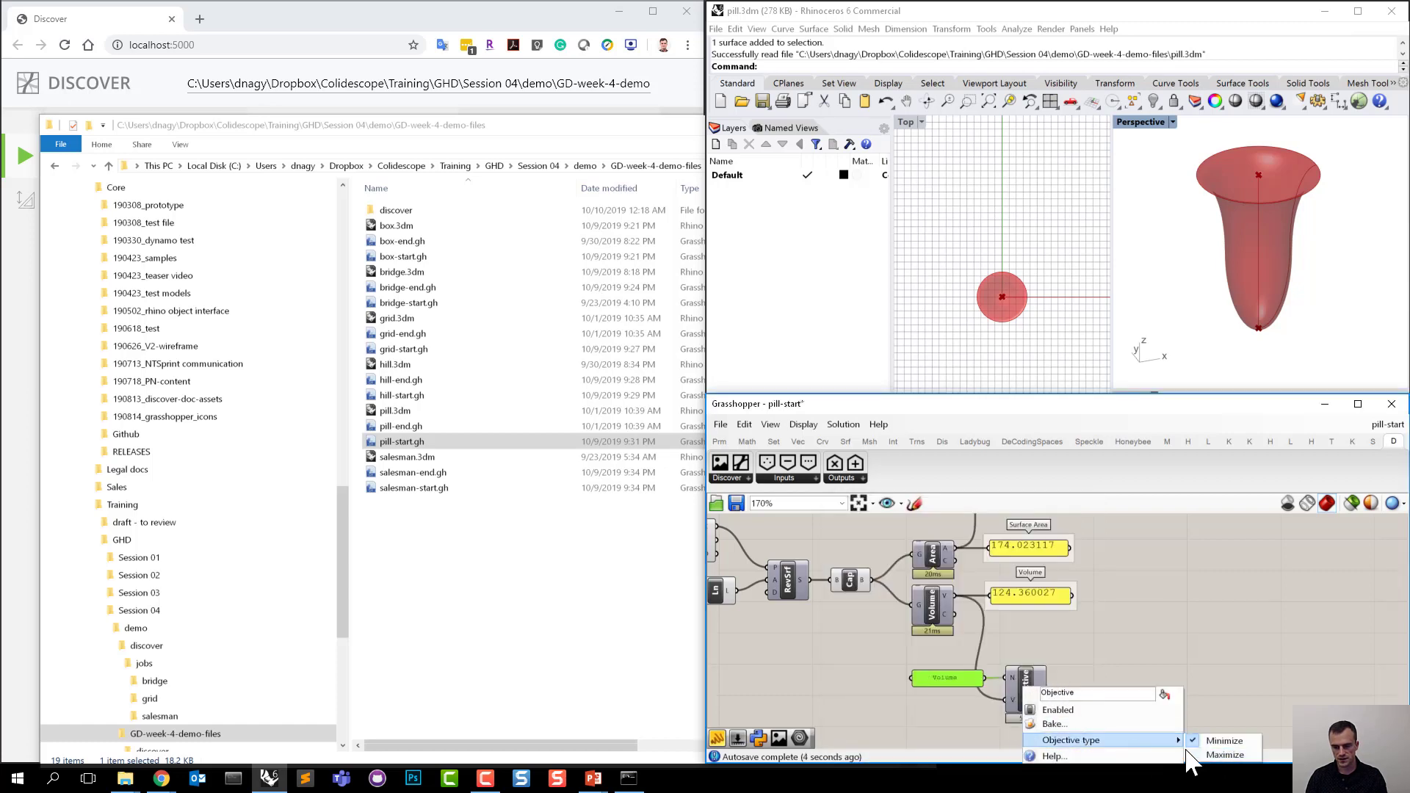
left_click(1191, 755)
Place a Screenshot component below Discover, wire Discover's A output to its A input, and slightly reframe Rhino's Perspective view.
right_click_drag(1117, 711, 1138, 700)
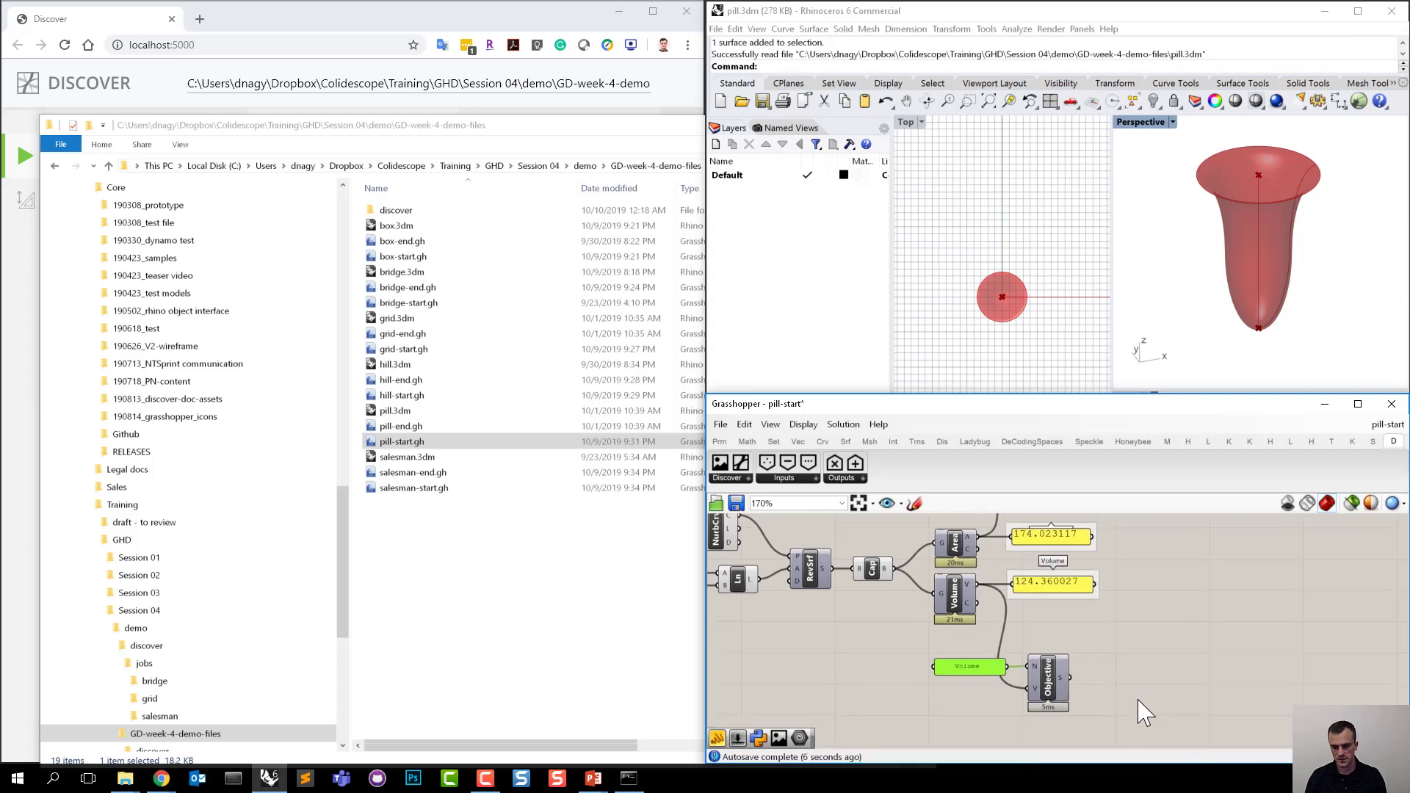
scroll(1072, 654, "down", 4)
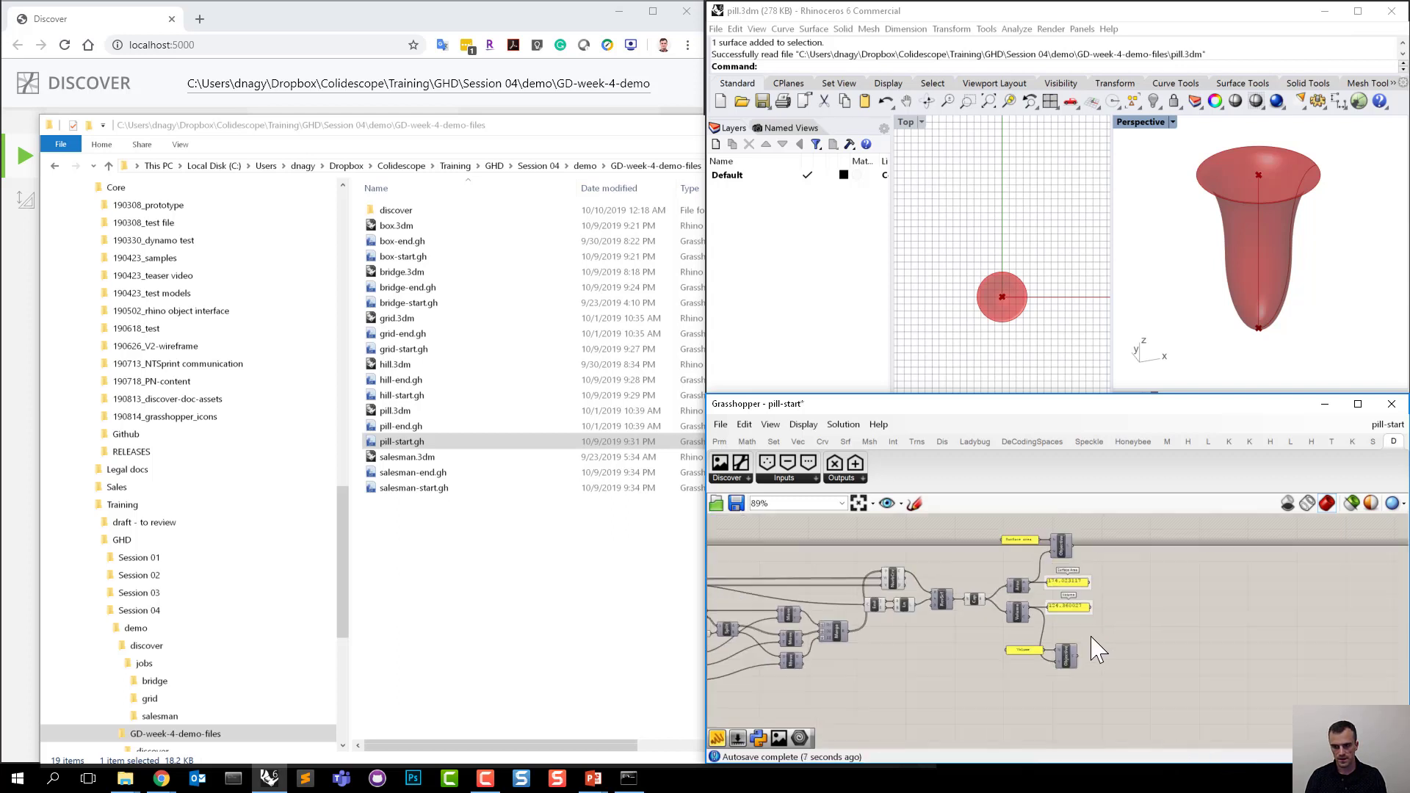
scroll(914, 709, "up", 7)
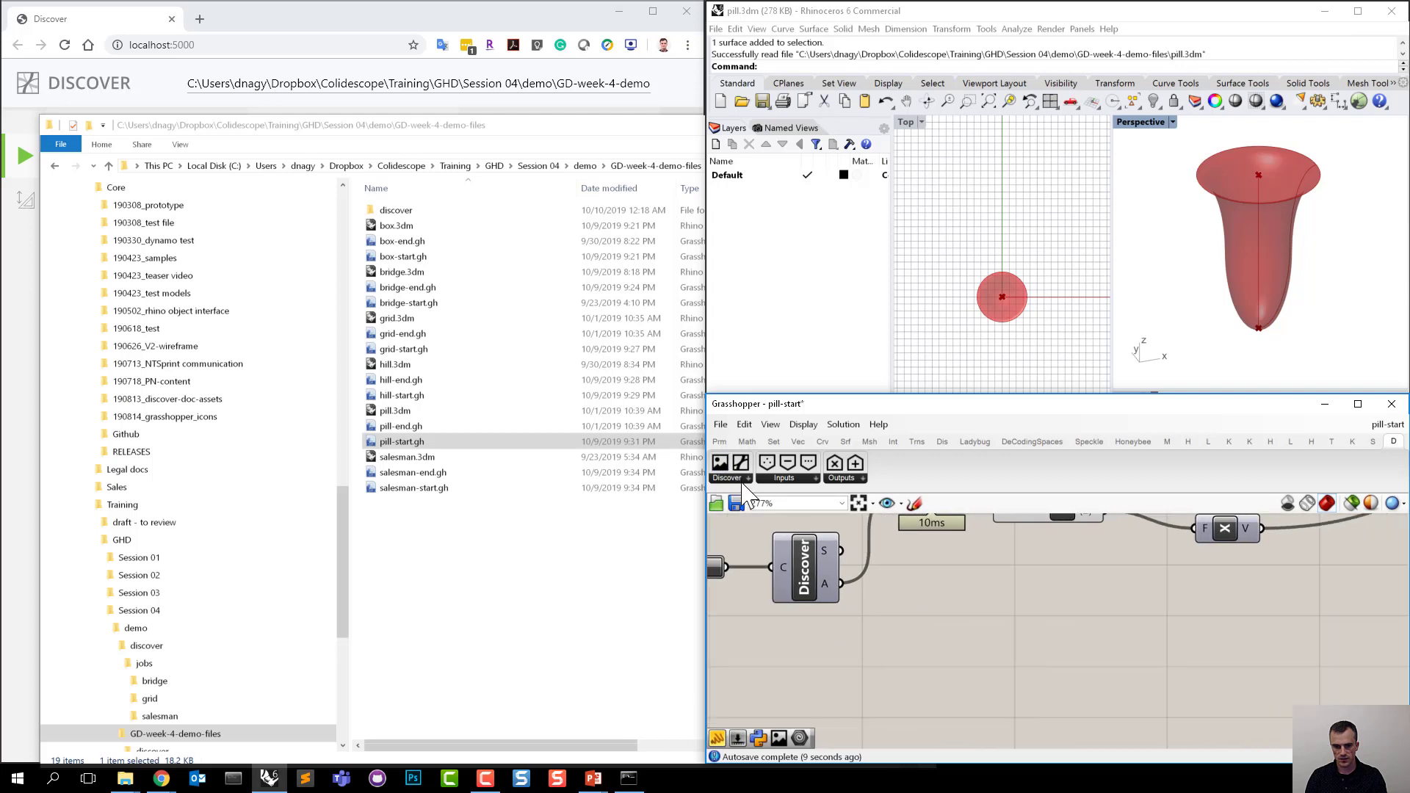
left_click_drag(927, 667, 963, 714)
right_click_drag(808, 694, 842, 686)
left_click(841, 686)
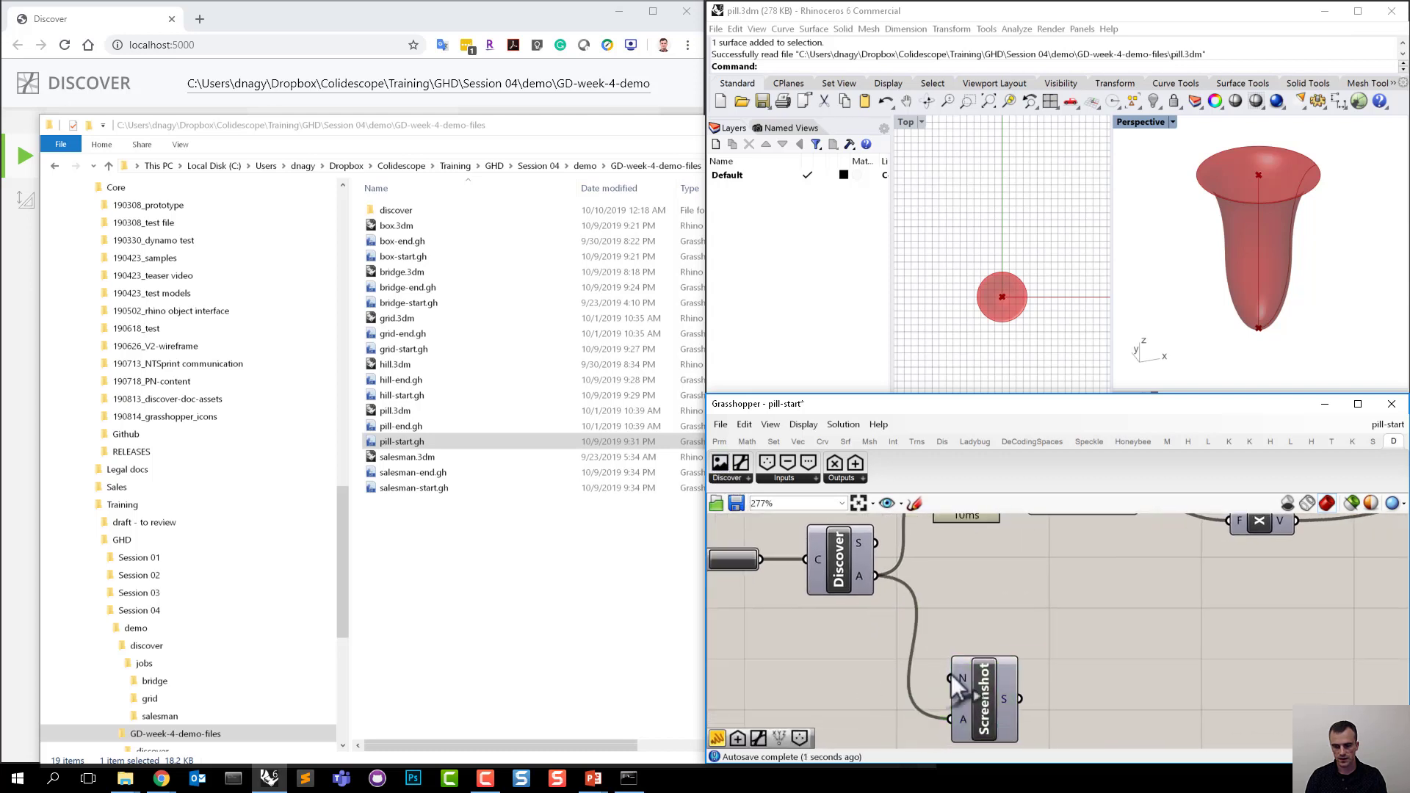
left_click(1177, 245)
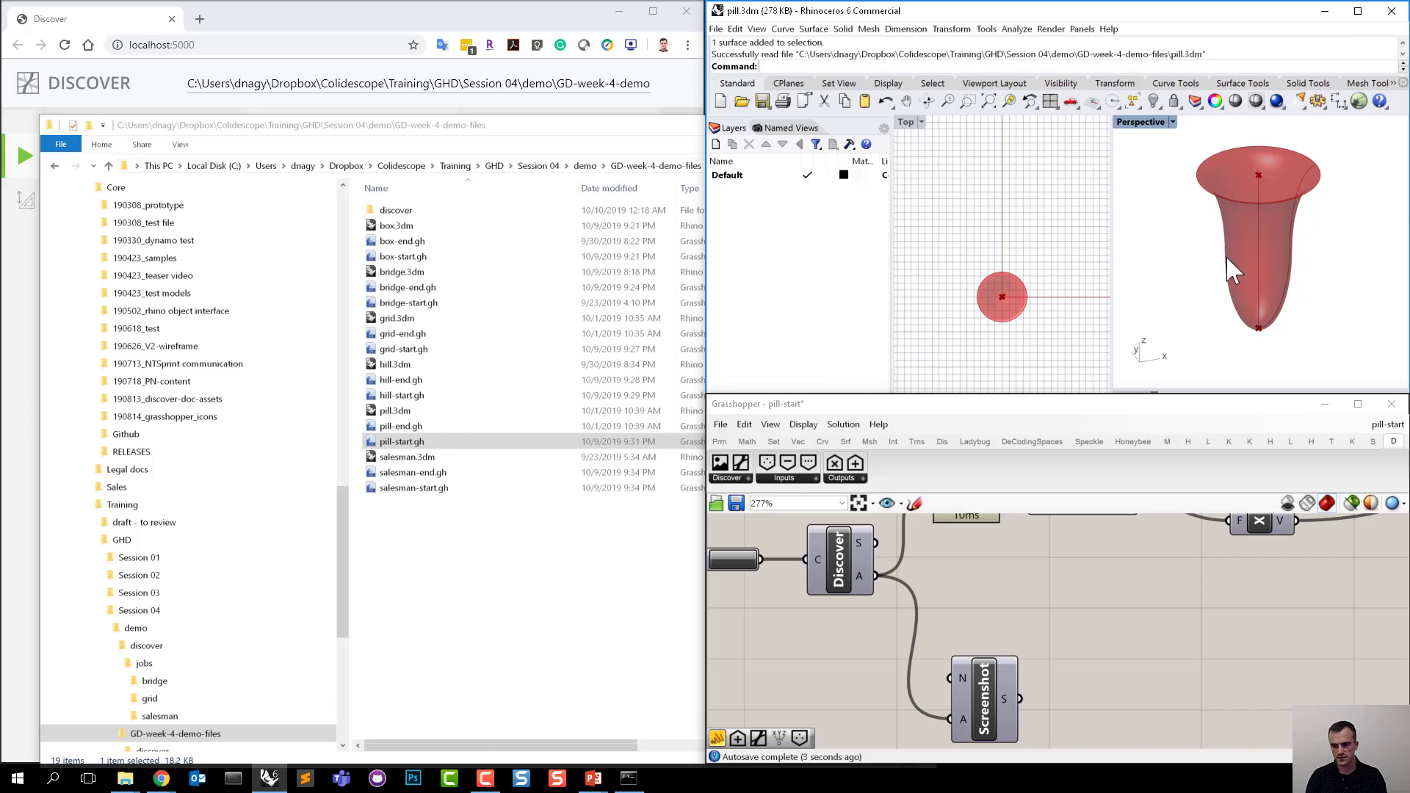
right_click_drag(1227, 257, 1228, 259, "shift")
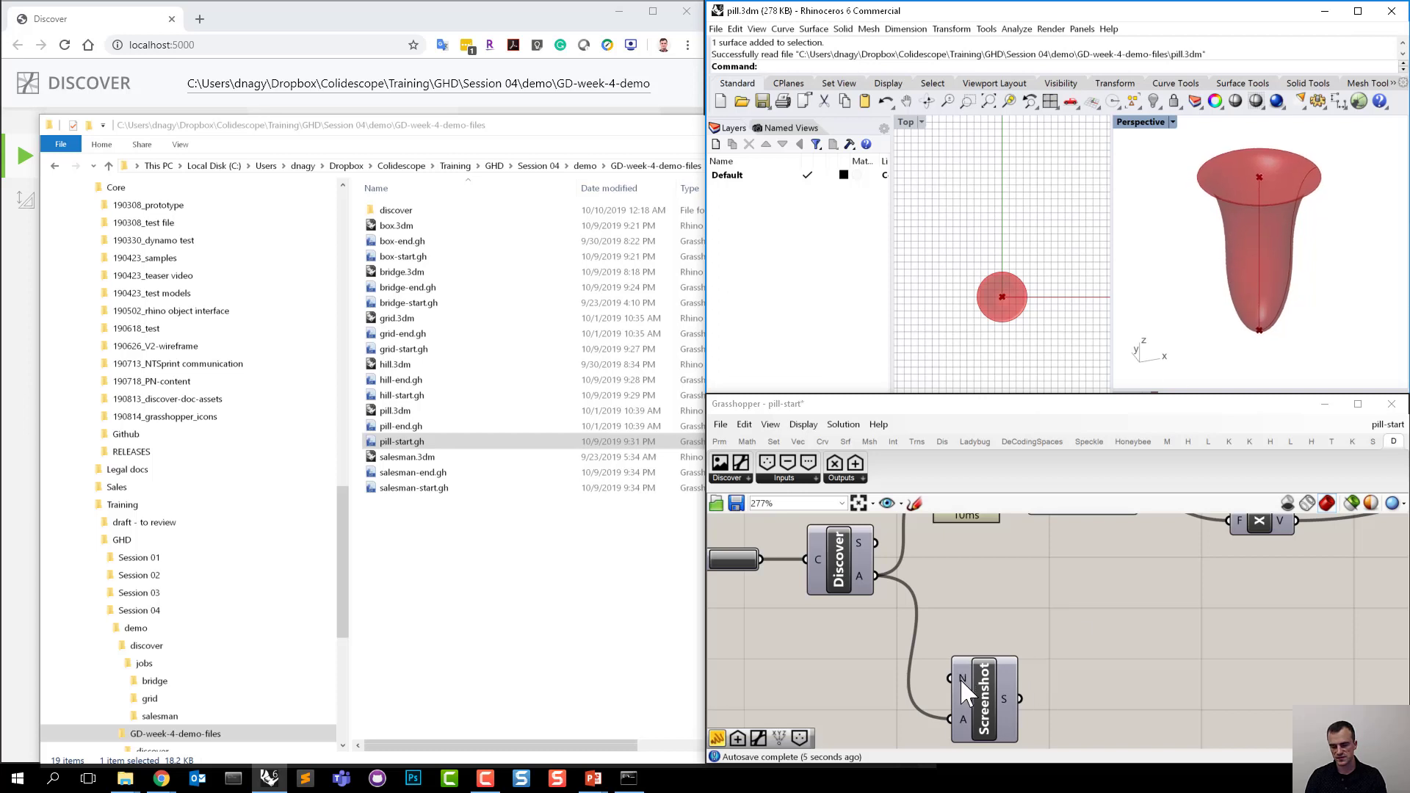
Minimize the file browser and trigger the Button feeding the Discover component to connect the pill-start definition.
left_click_drag(990, 696, 987, 687)
left_click(954, 612)
scroll(958, 619, "down", 8)
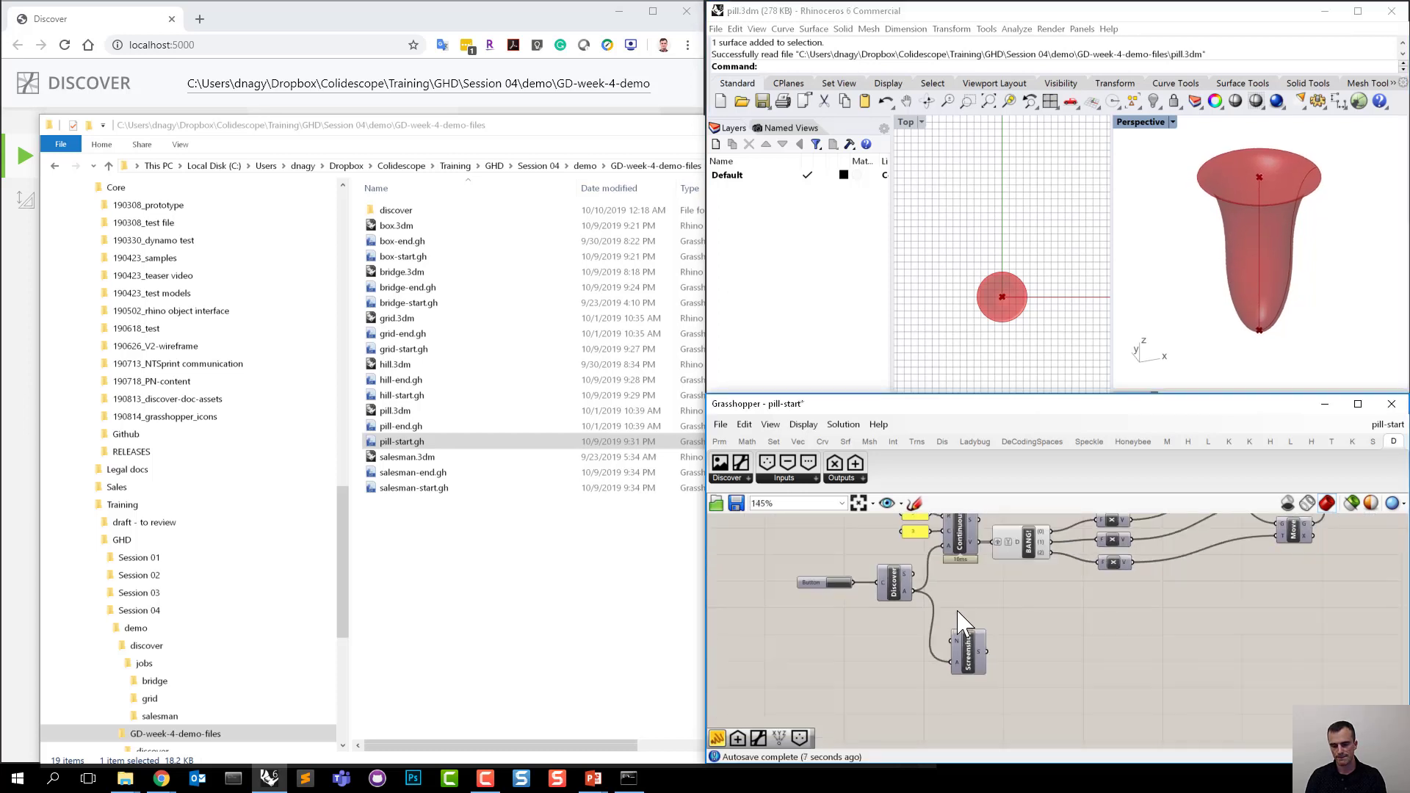
scroll(808, 673, "up", 6)
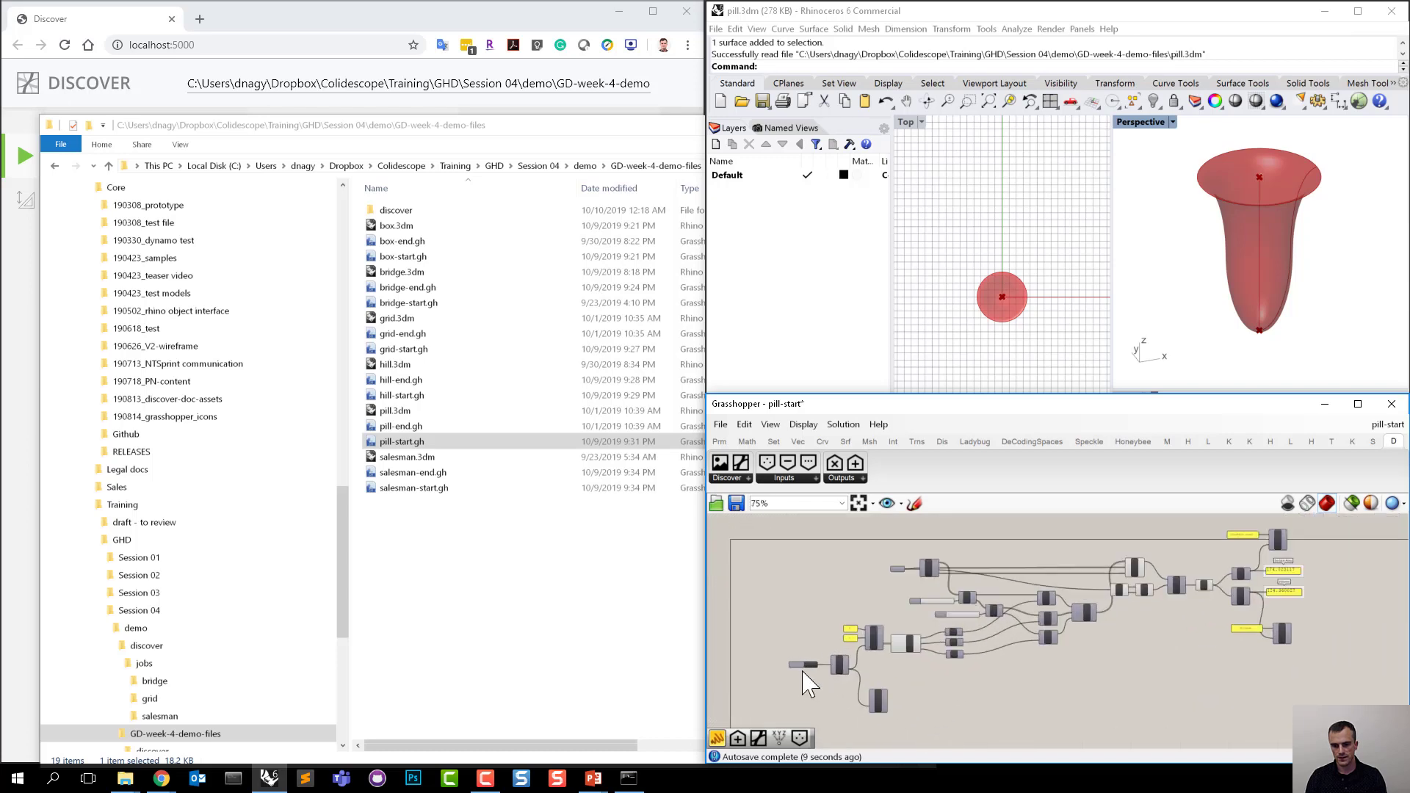
left_click(634, 140)
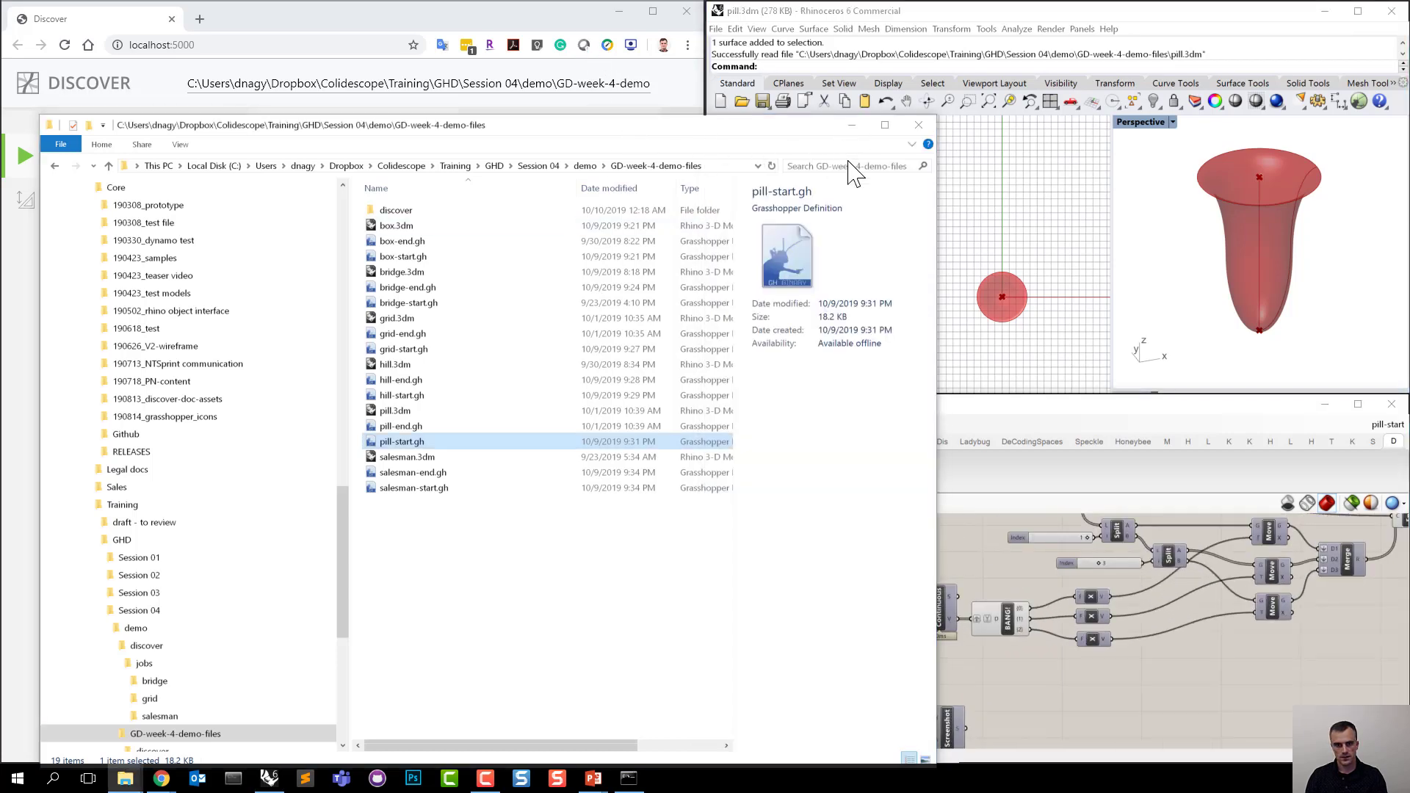
left_click(852, 125)
left_click(813, 633)
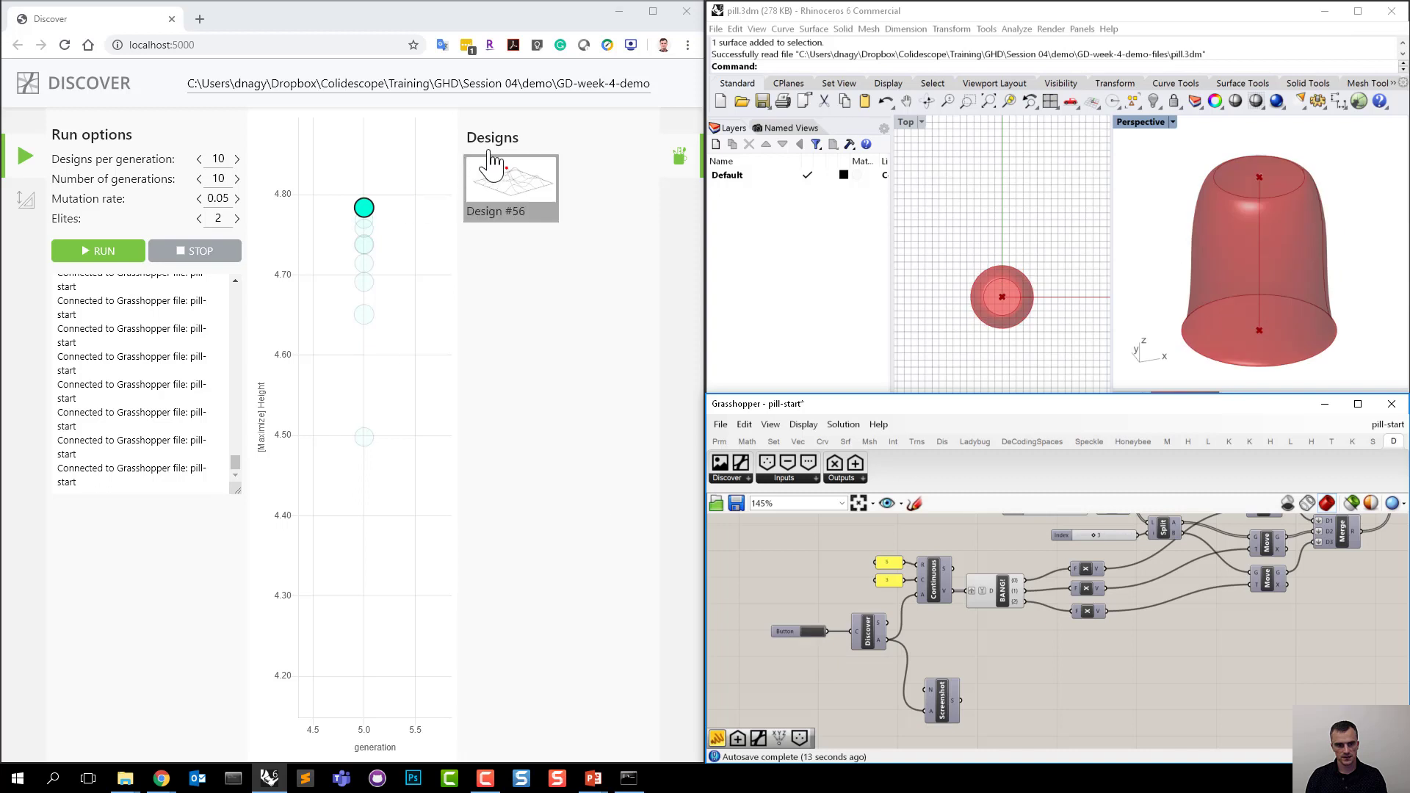
Hide the Designs list in Discover and run the optimization with 10 designs per generation over 10 generations.
left_click(679, 155)
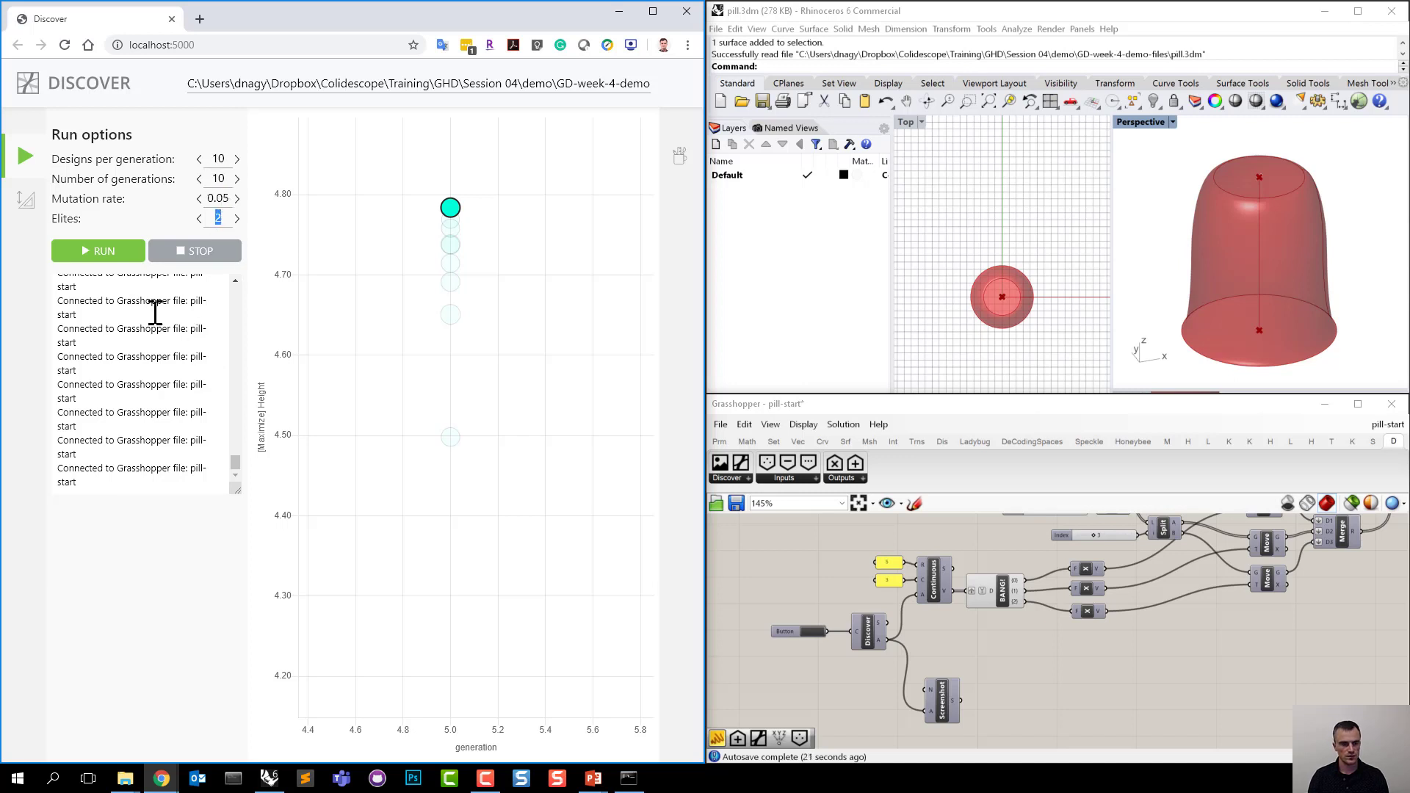
left_click(127, 257)
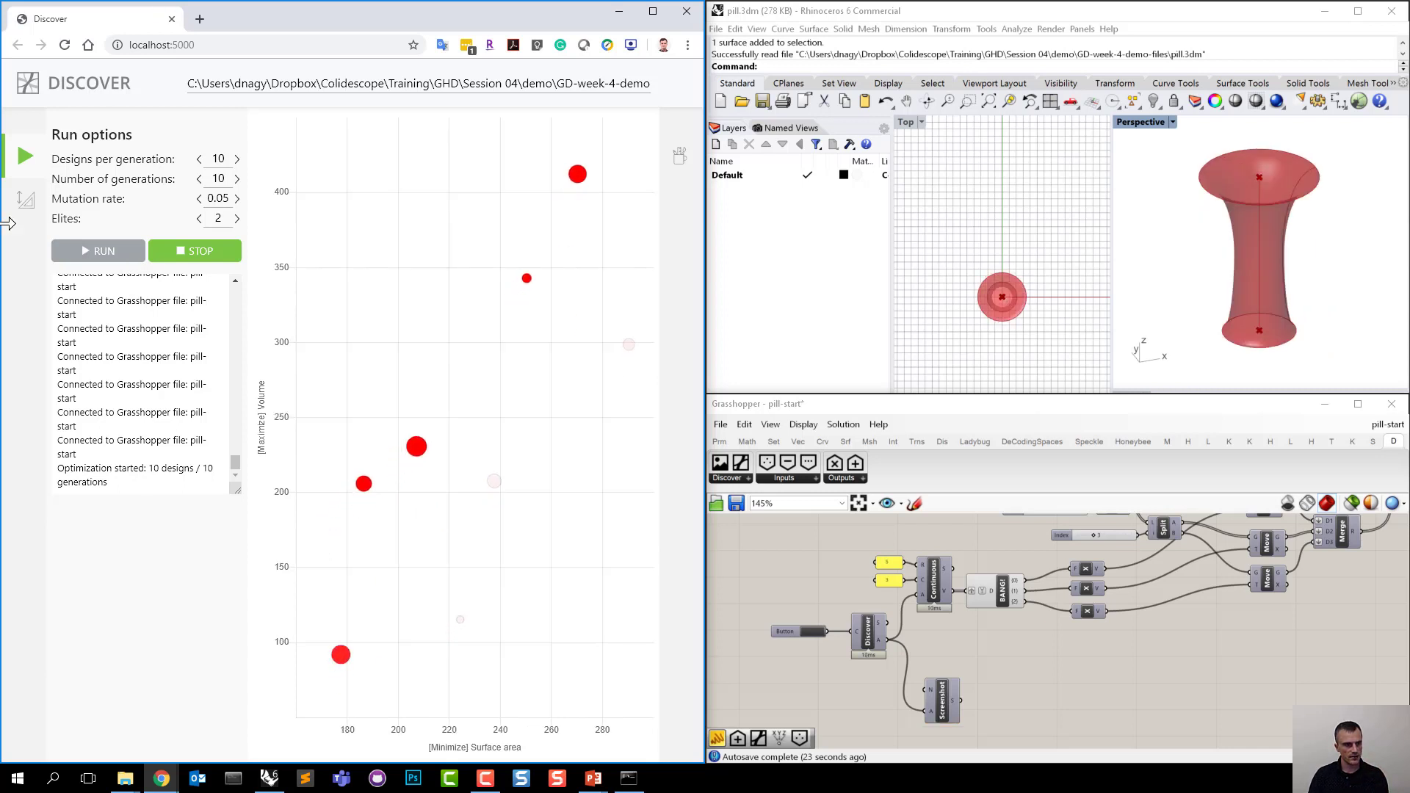
left_click(36, 209)
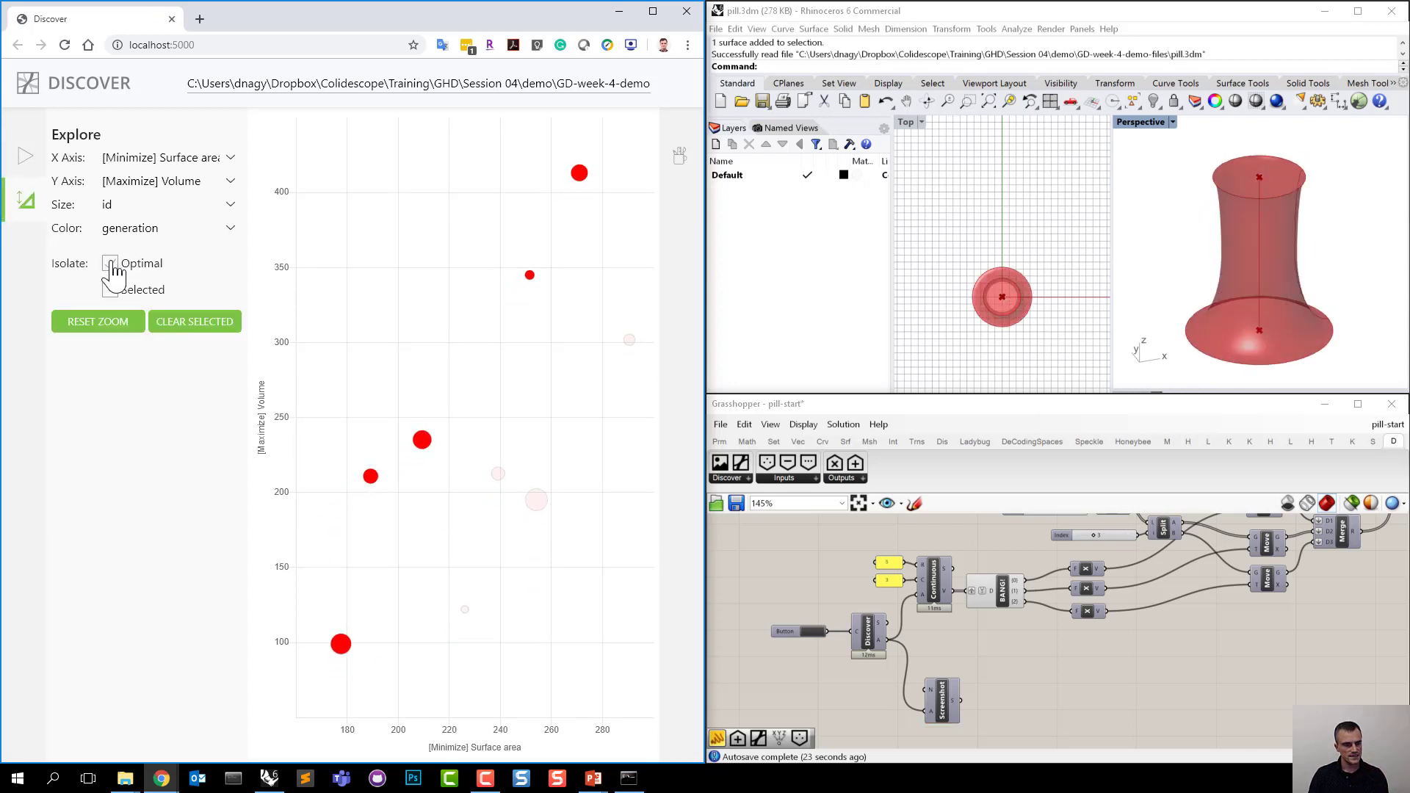
left_click(24, 162)
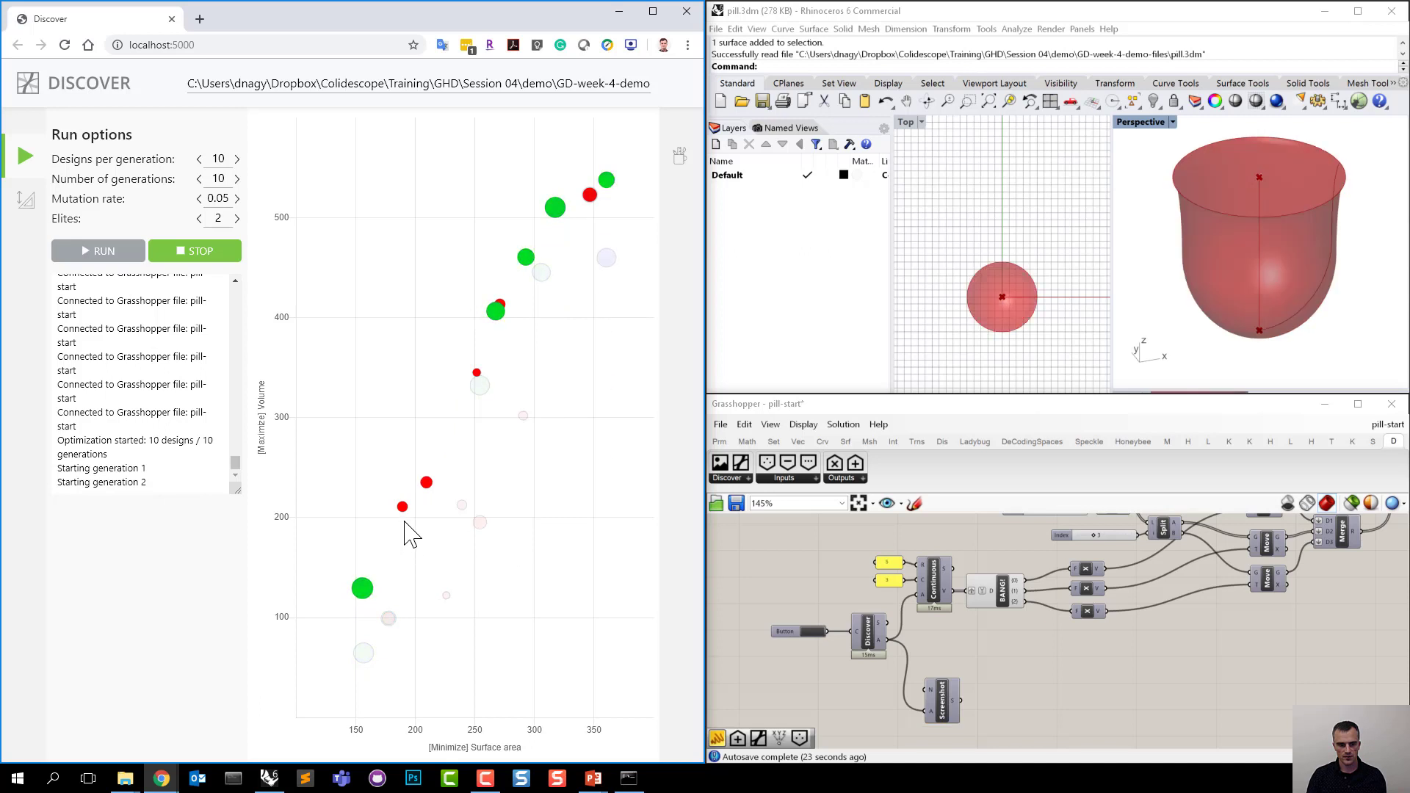
mouse_move(433, 504)
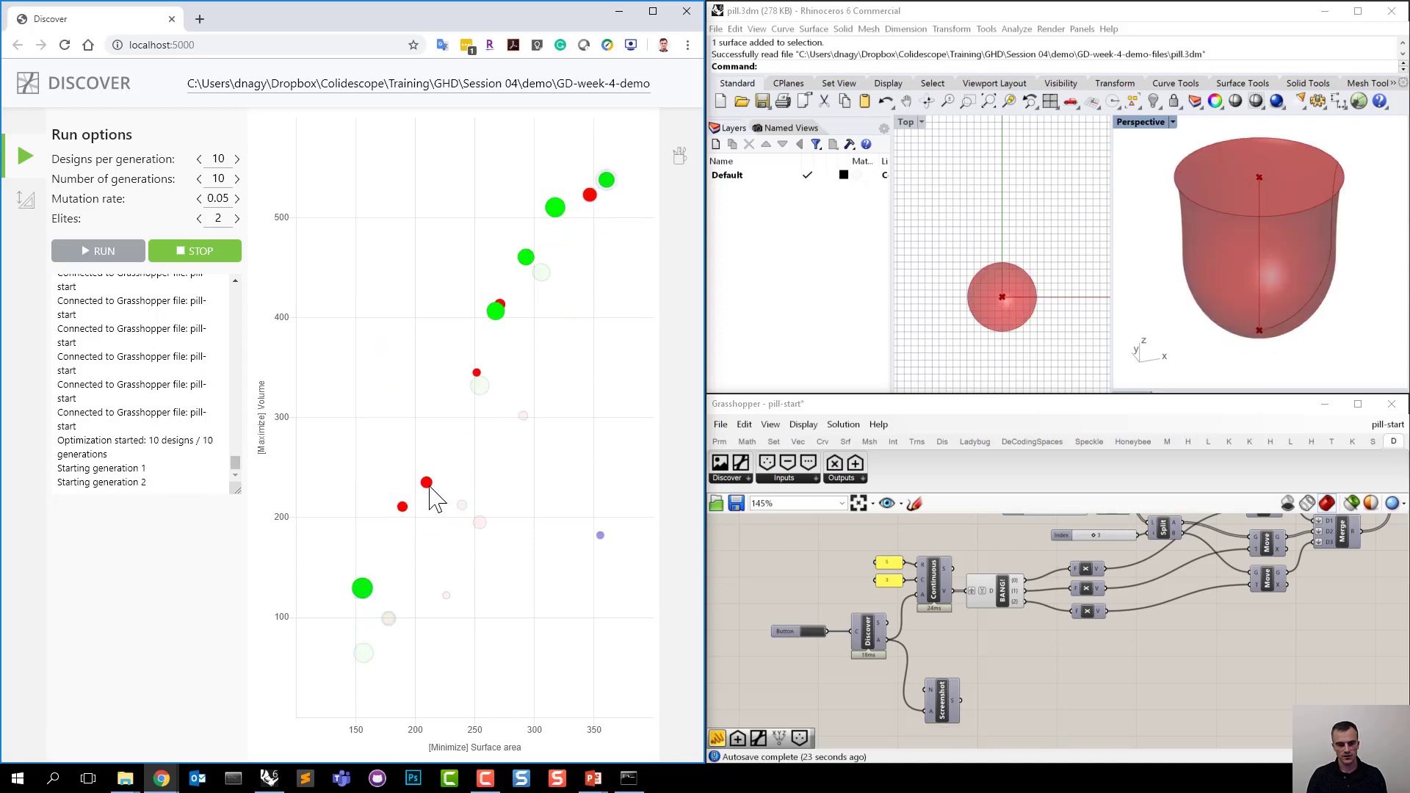
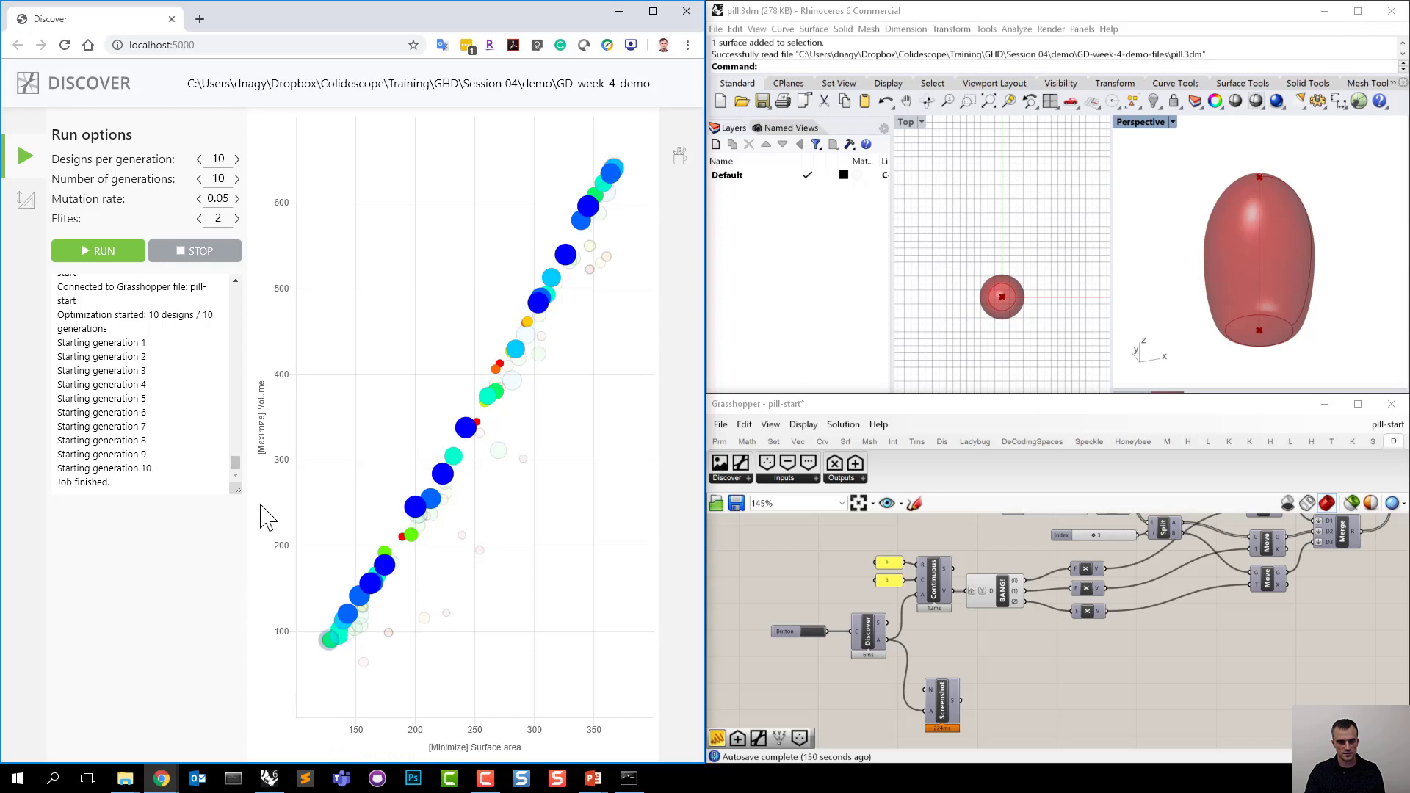
Preview individual designs in the scatter plot, comparing optimal shapes along the front with faded non-optimal ones.
mouse_move(331, 644)
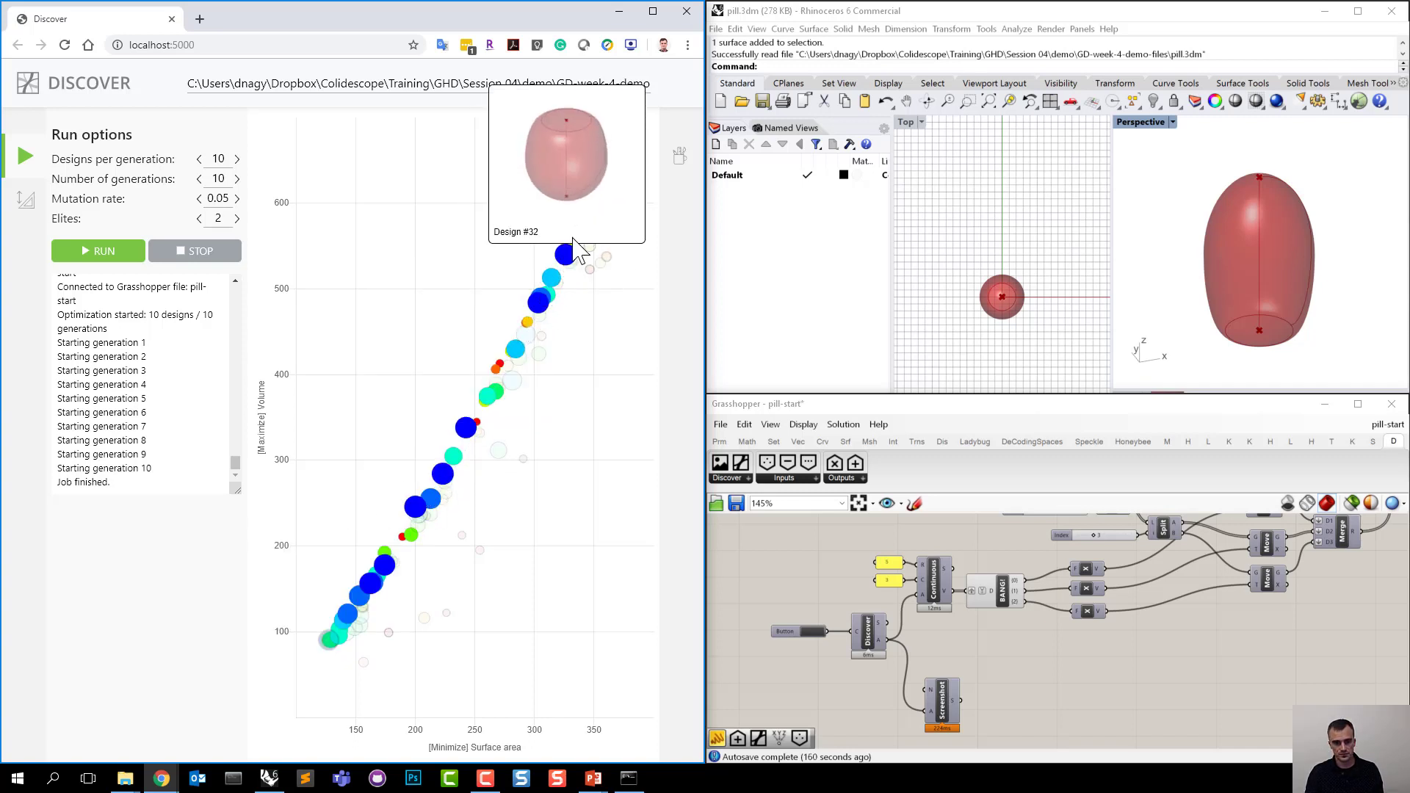
mouse_move(608, 199)
mouse_move(621, 174)
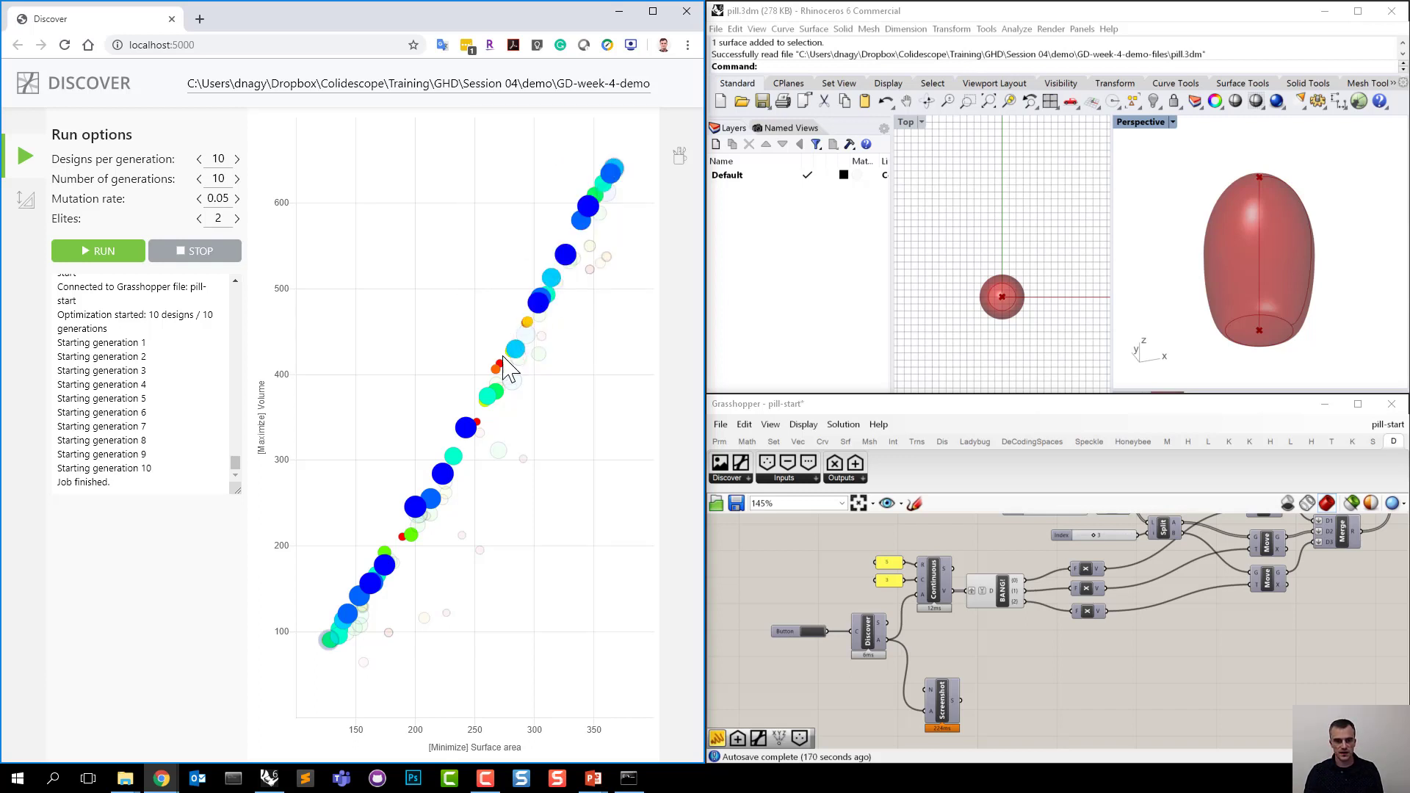
mouse_move(487, 396)
mouse_move(479, 551)
mouse_move(446, 615)
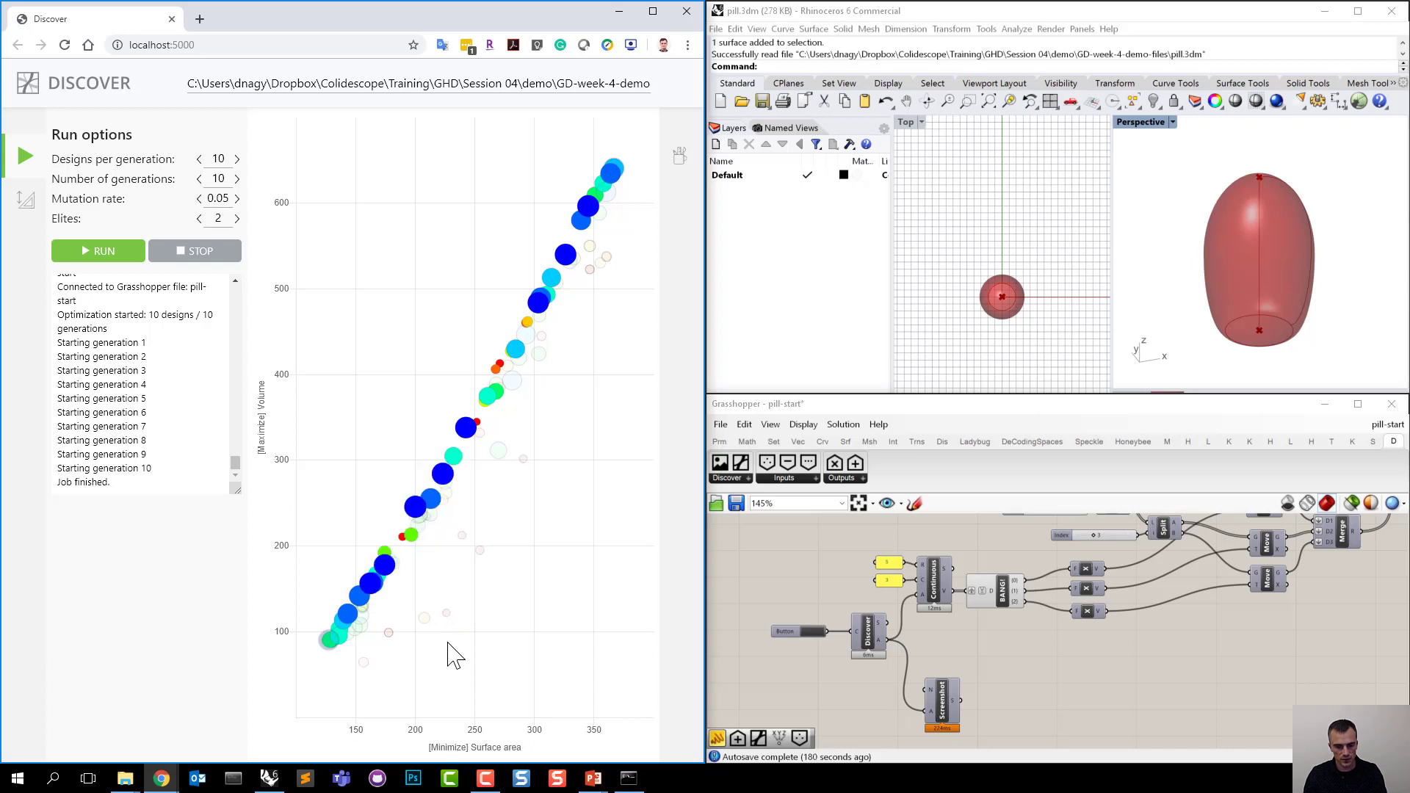
mouse_move(416, 510)
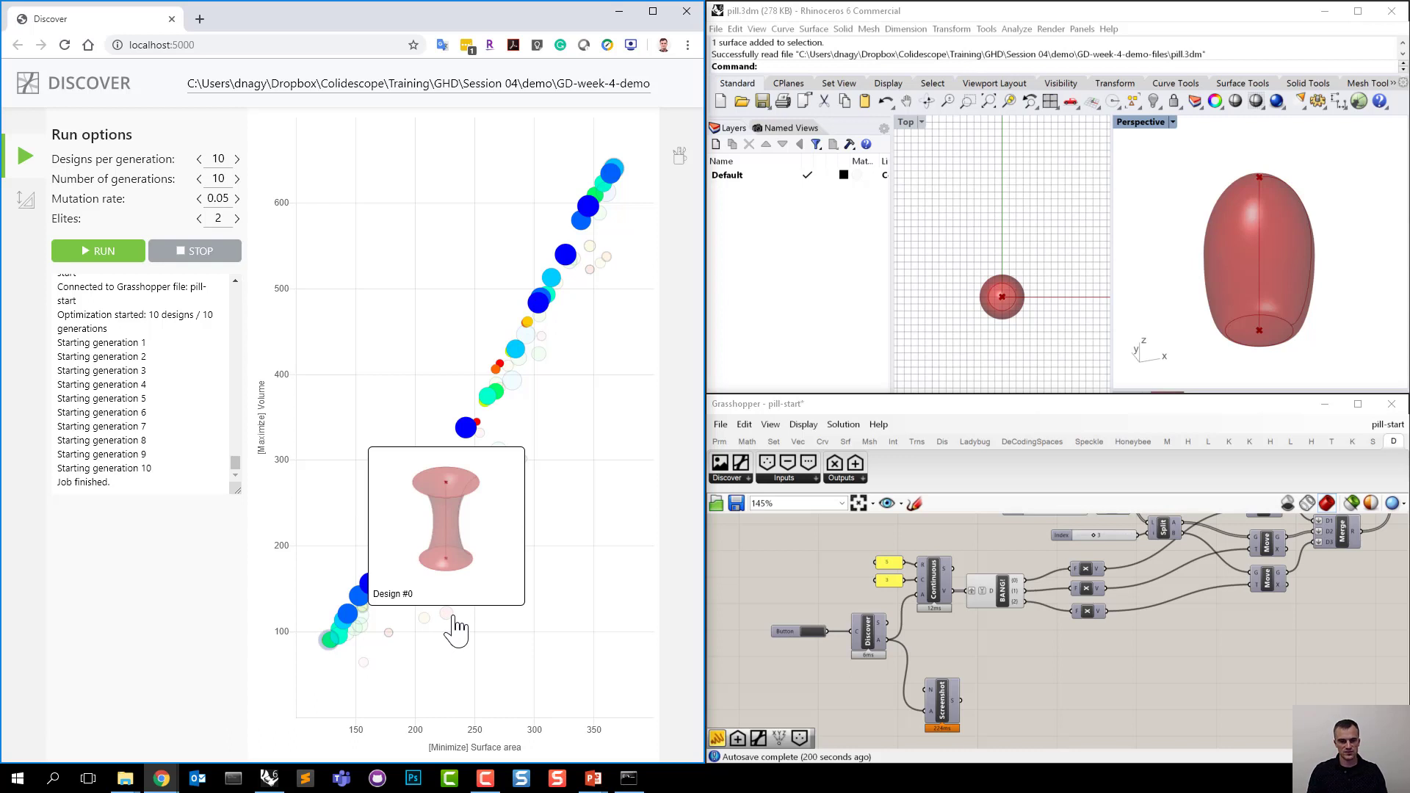
mouse_move(421, 540)
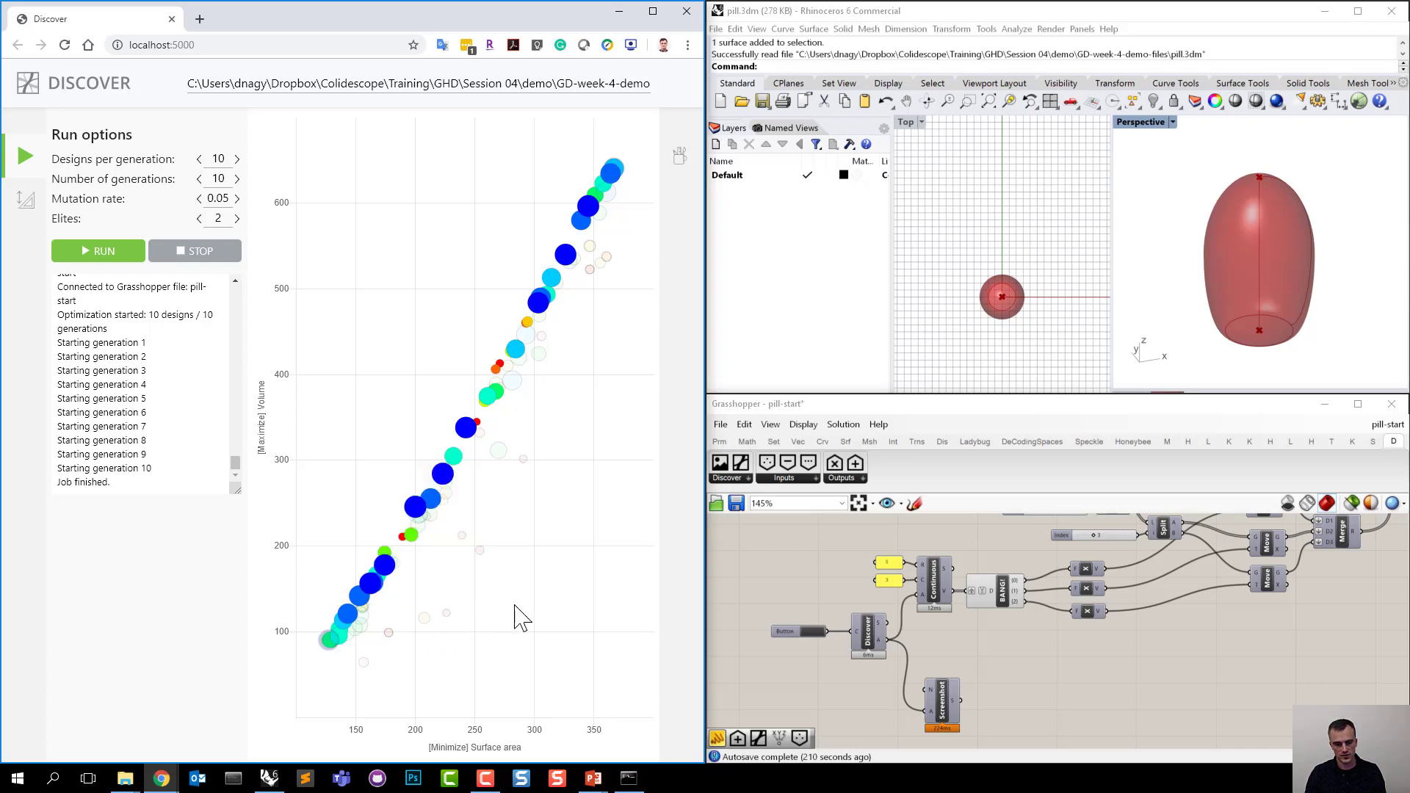
Examine the trade-off front in the Volume versus Surface area plot, both close up and at full extent.
scroll(470, 452, "up", 5)
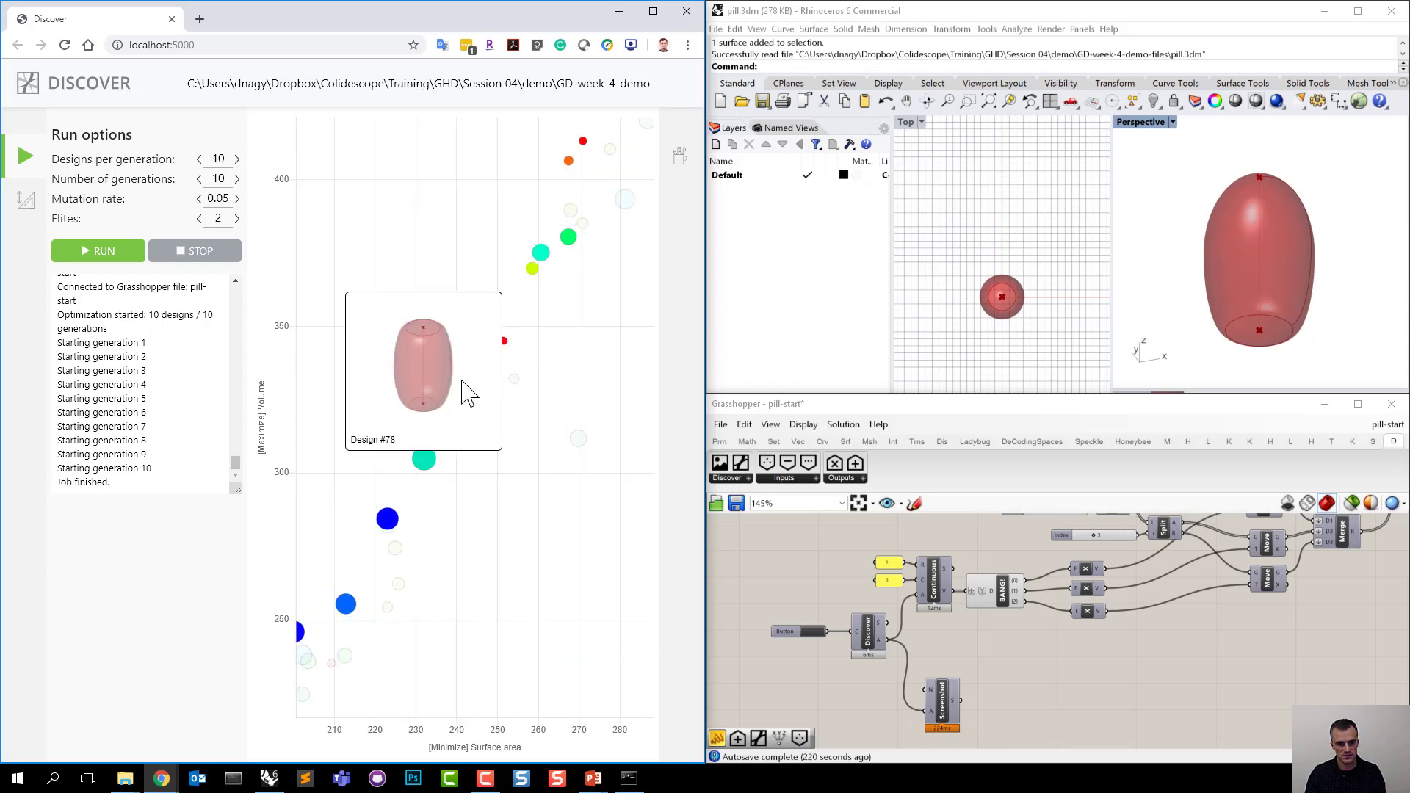
mouse_move(425, 474)
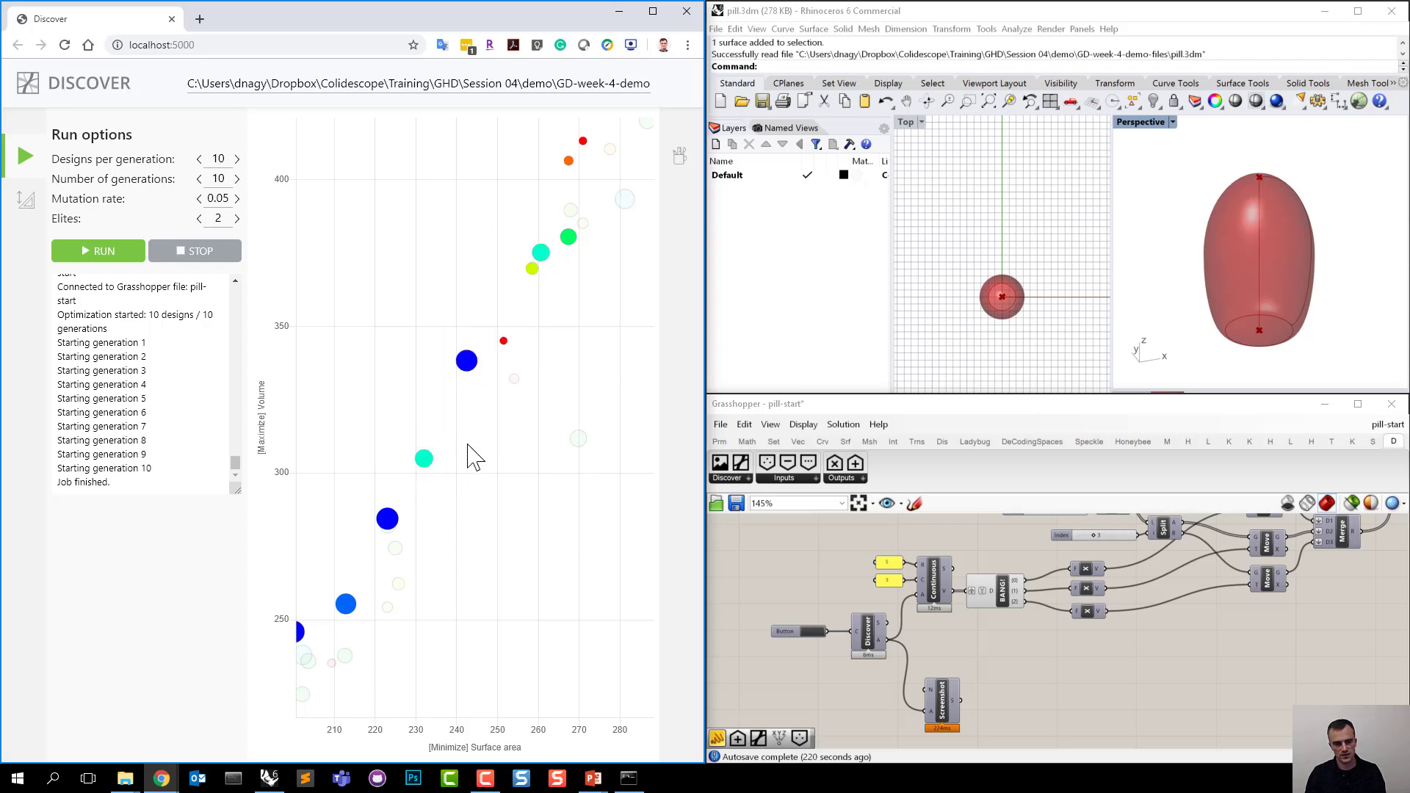
scroll(472, 453, "down", 10)
scroll(481, 510, "down", 3)
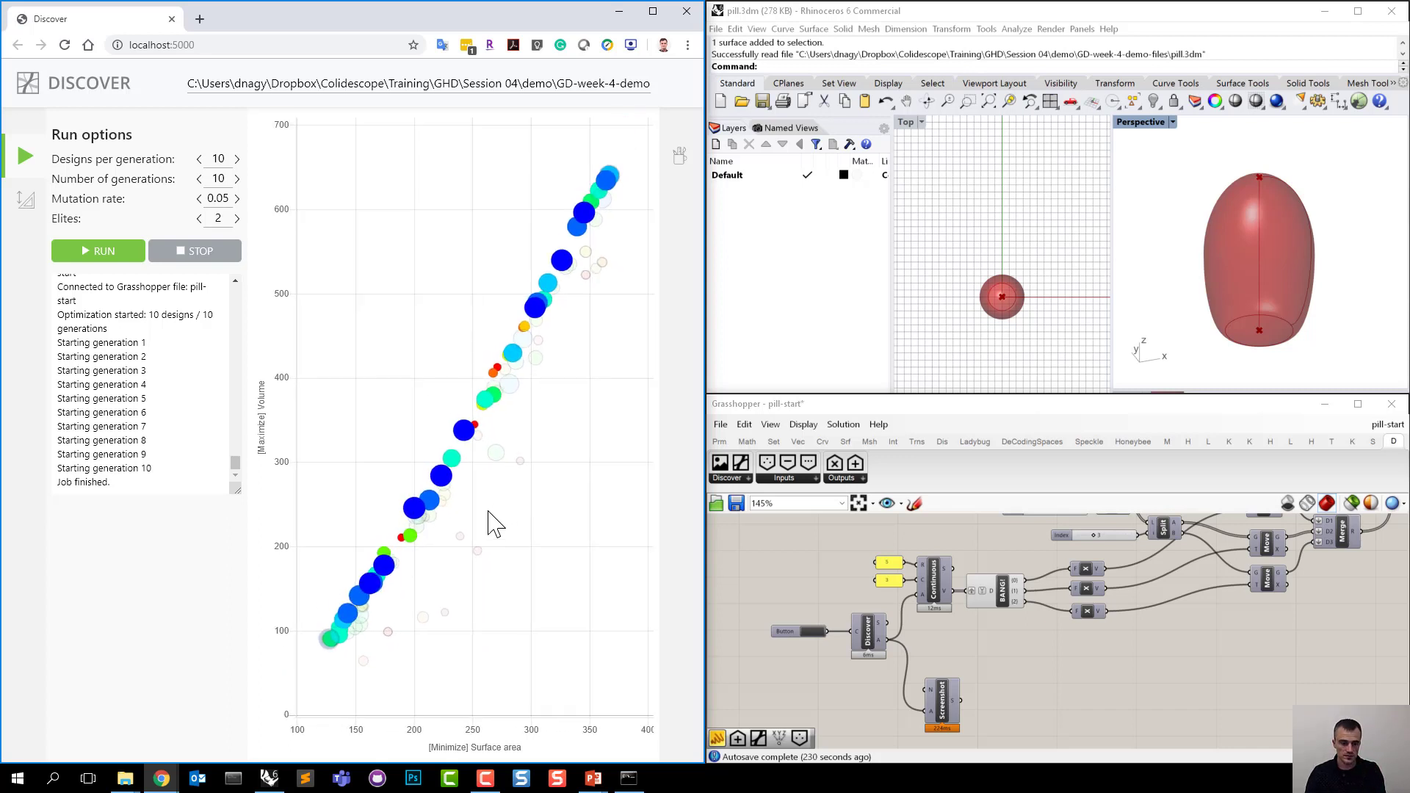
mouse_move(502, 539)
left_mouse_down()
mouse_move(489, 552)
mouse_move(507, 530)
mouse_move(535, 566)
mouse_move(511, 557)
left_mouse_up()
scroll(514, 546, "down", 3)
scroll(519, 549, "up", 3)
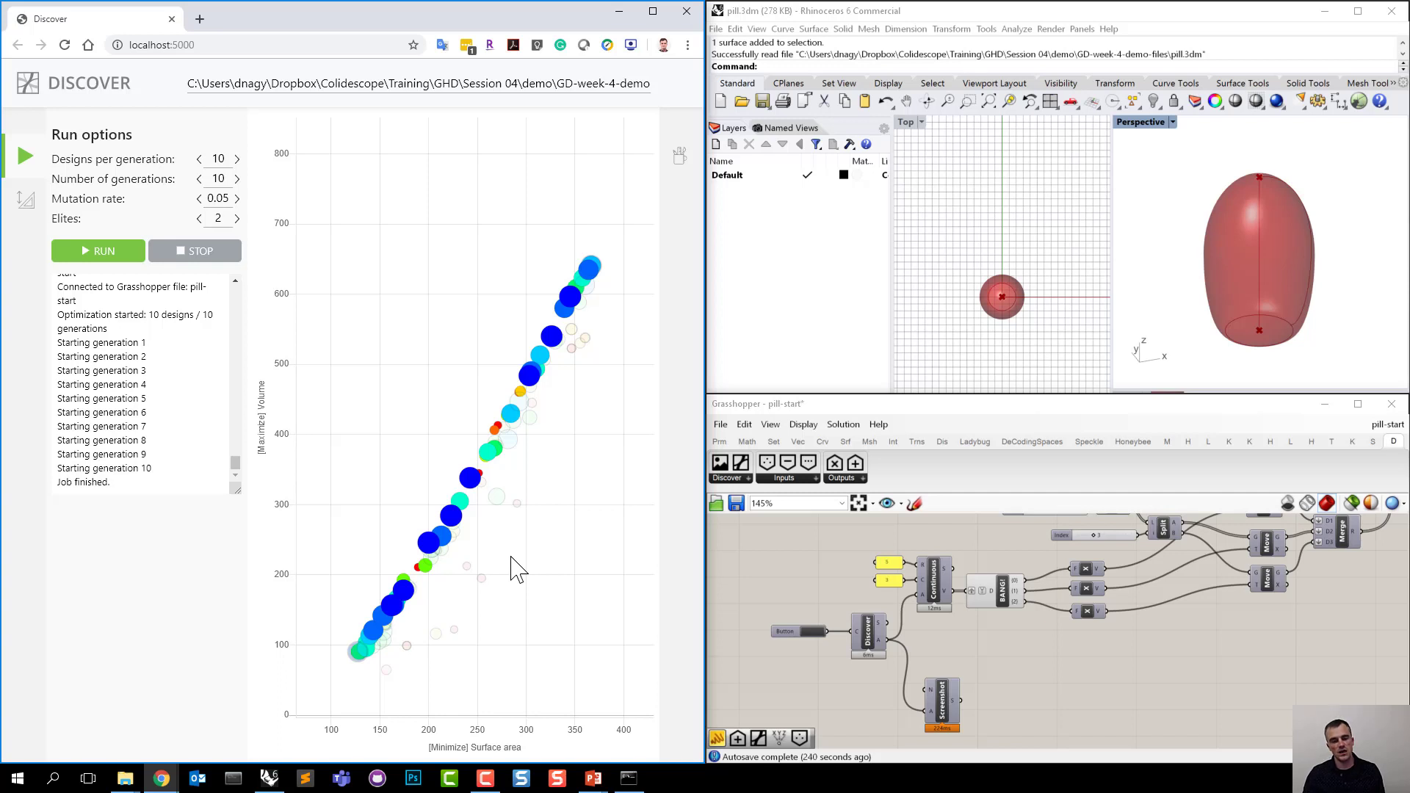
scroll(400, 633, "up", 5)
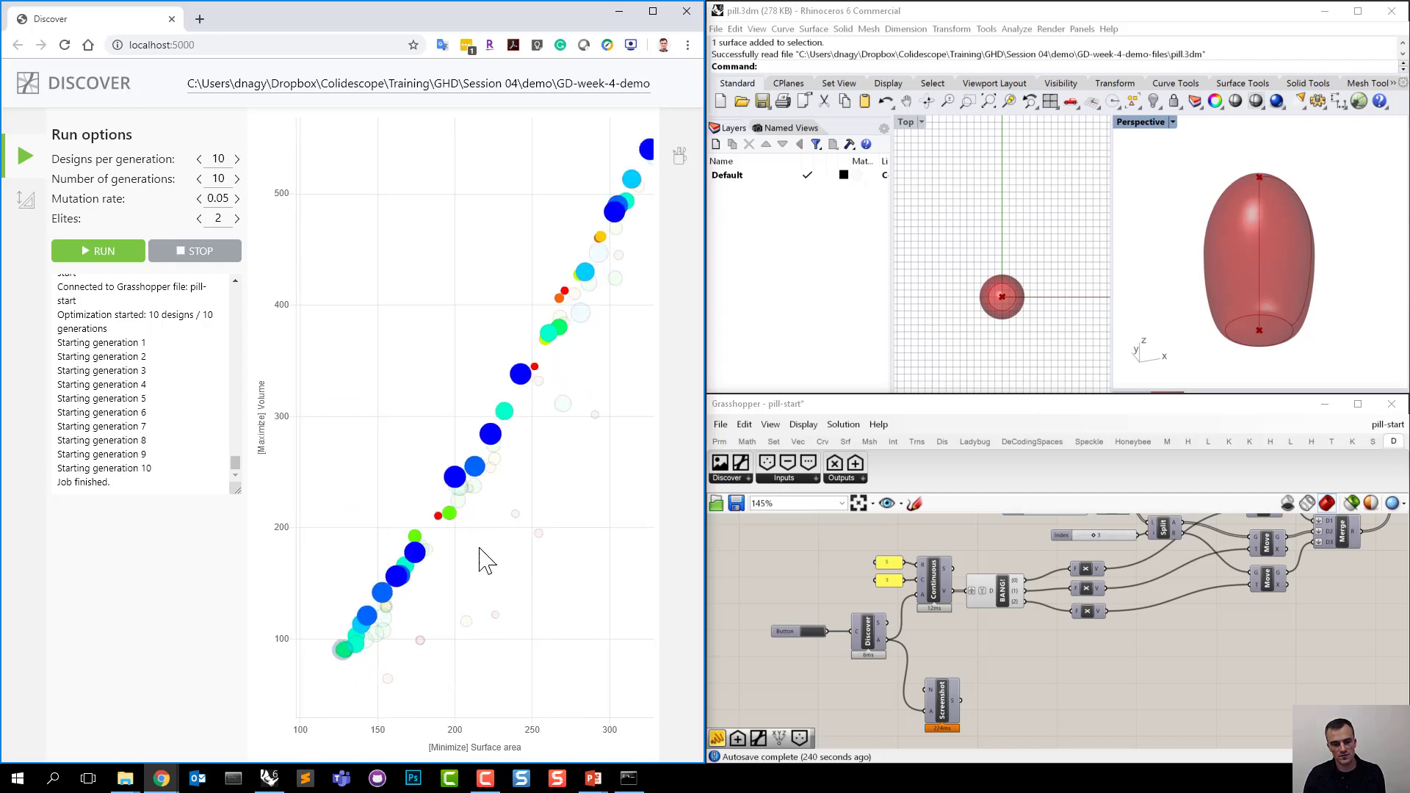
scroll(444, 589, "up", 5)
scroll(448, 561, "down", 5)
left_click_drag(494, 458, 441, 601)
scroll(447, 561, "down", 3)
scroll(432, 598, "down", 2)
scroll(415, 612, "up", 1)
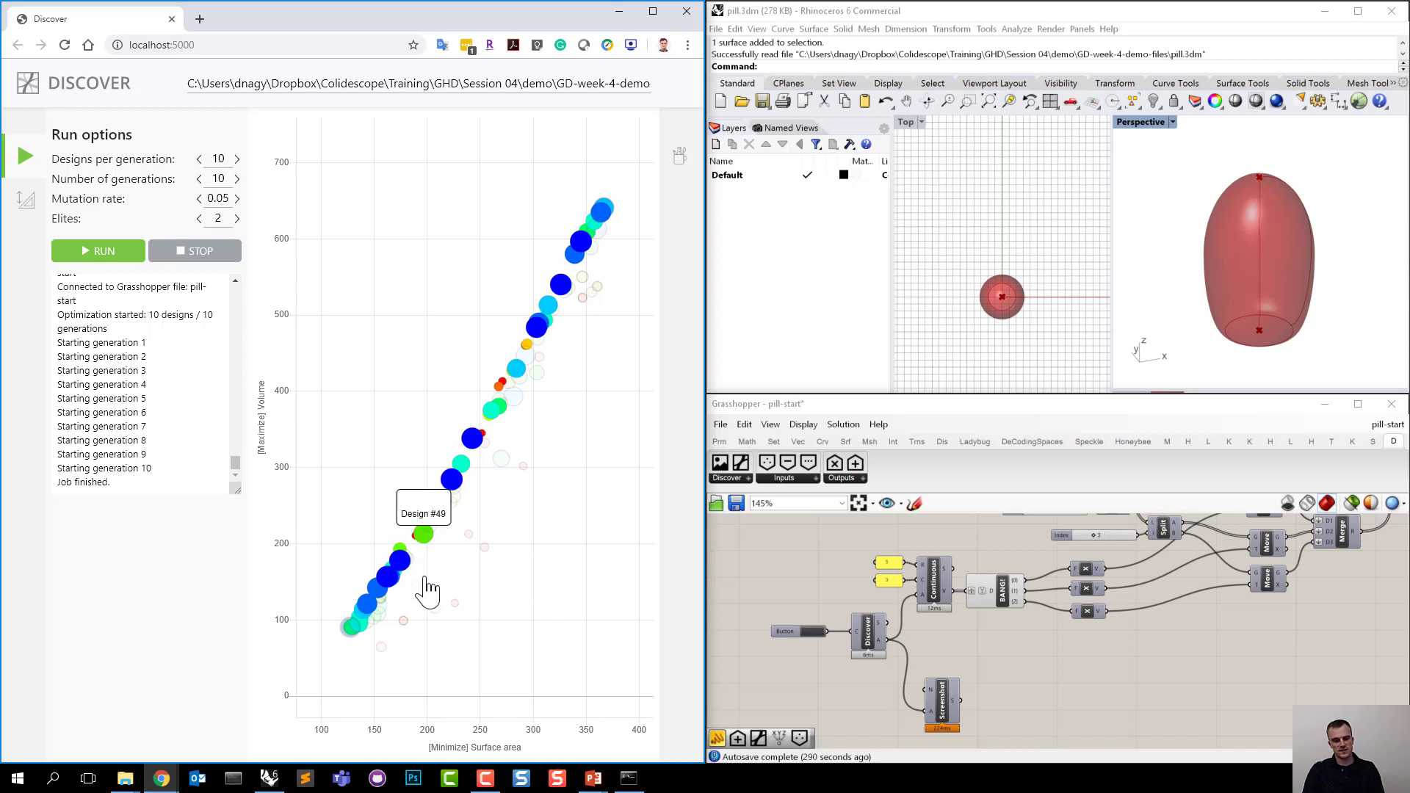
scroll(478, 599, "down", 5)
scroll(550, 626, "up", 2)
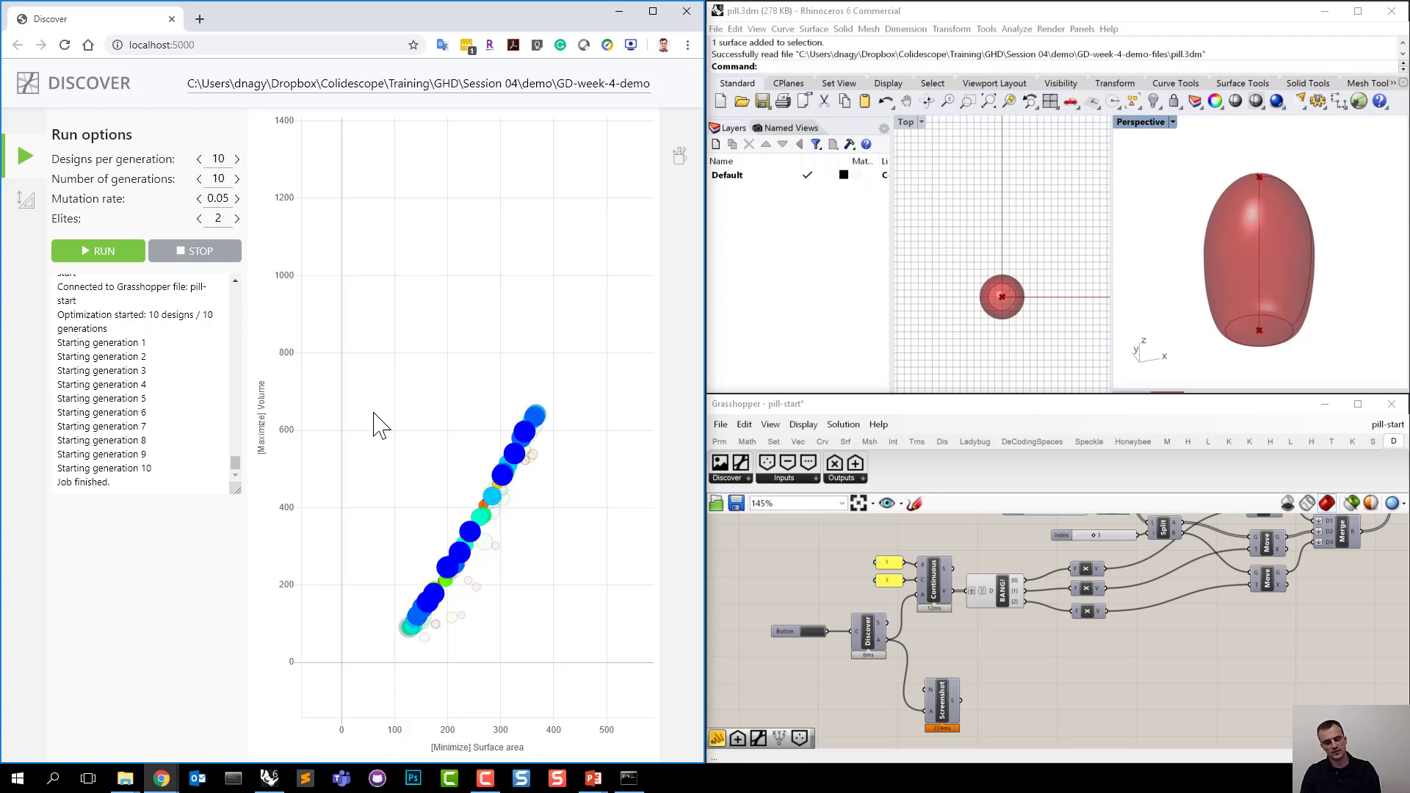
scroll(419, 558, "up", 5)
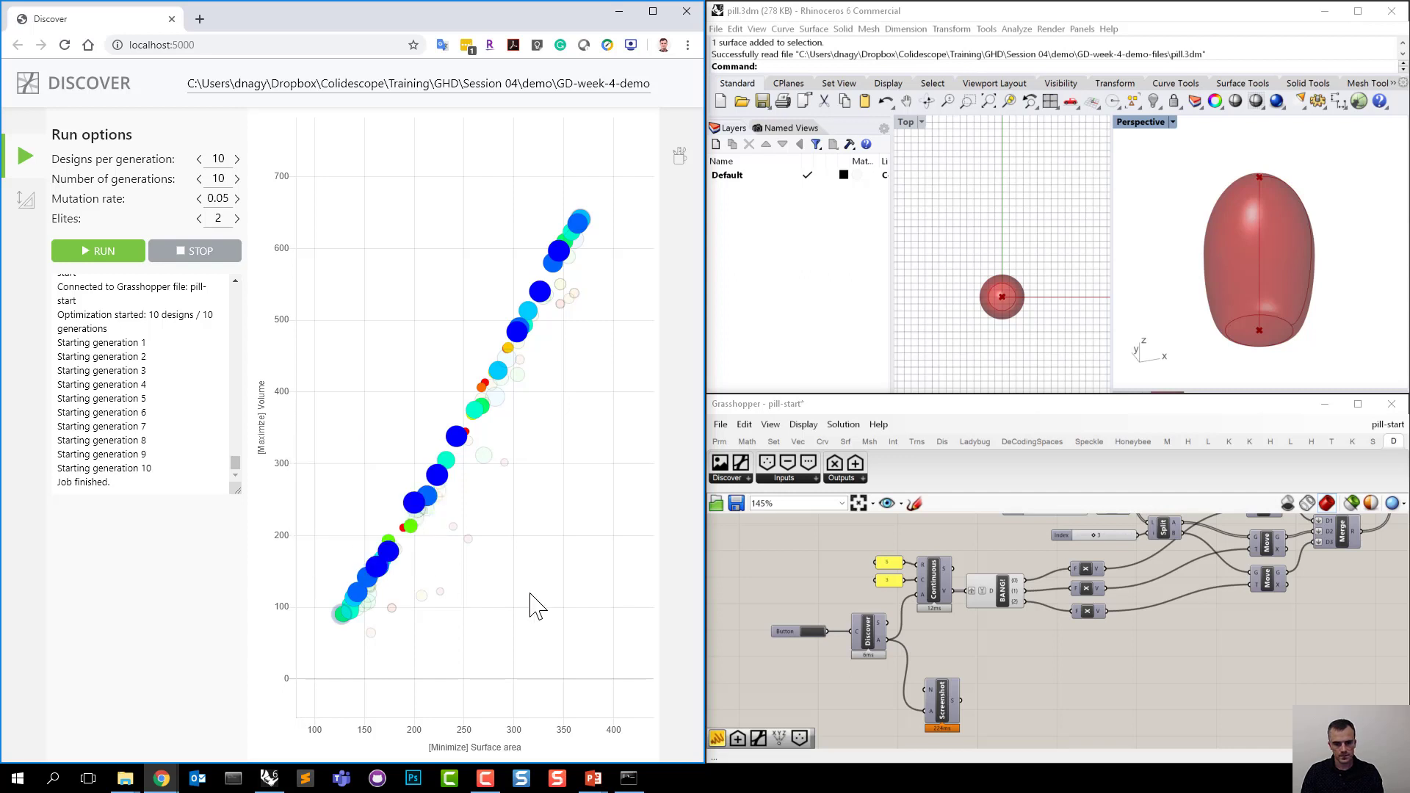
left_click_drag(529, 595, 530, 608)
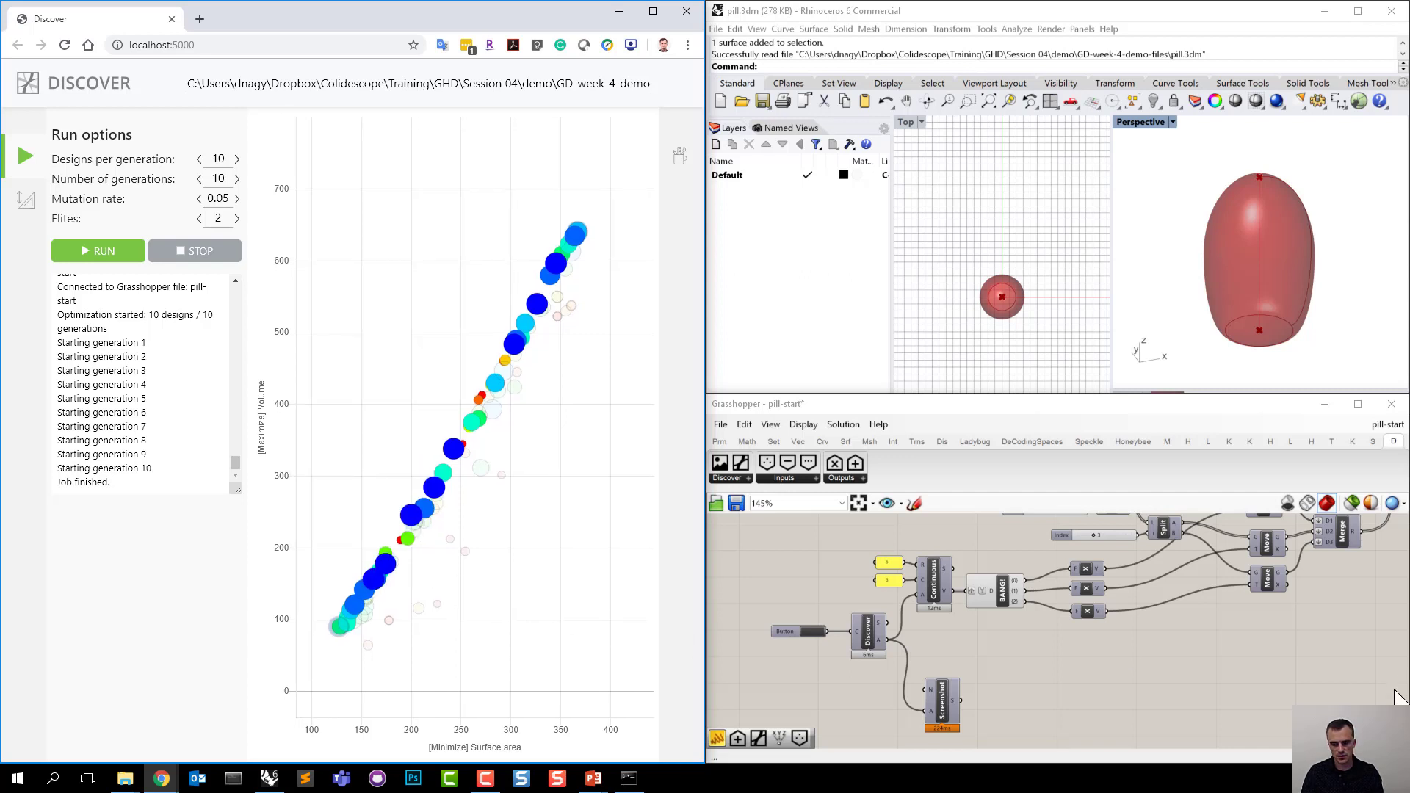
Examine the Surface area and Volume Objective components and their wiring in the Grasshopper definition.
scroll(1285, 681, "down", 5)
right_click_drag(1280, 681, 1064, 670)
right_click_drag(1159, 679, 1039, 675)
scroll(1168, 615, "up", 6)
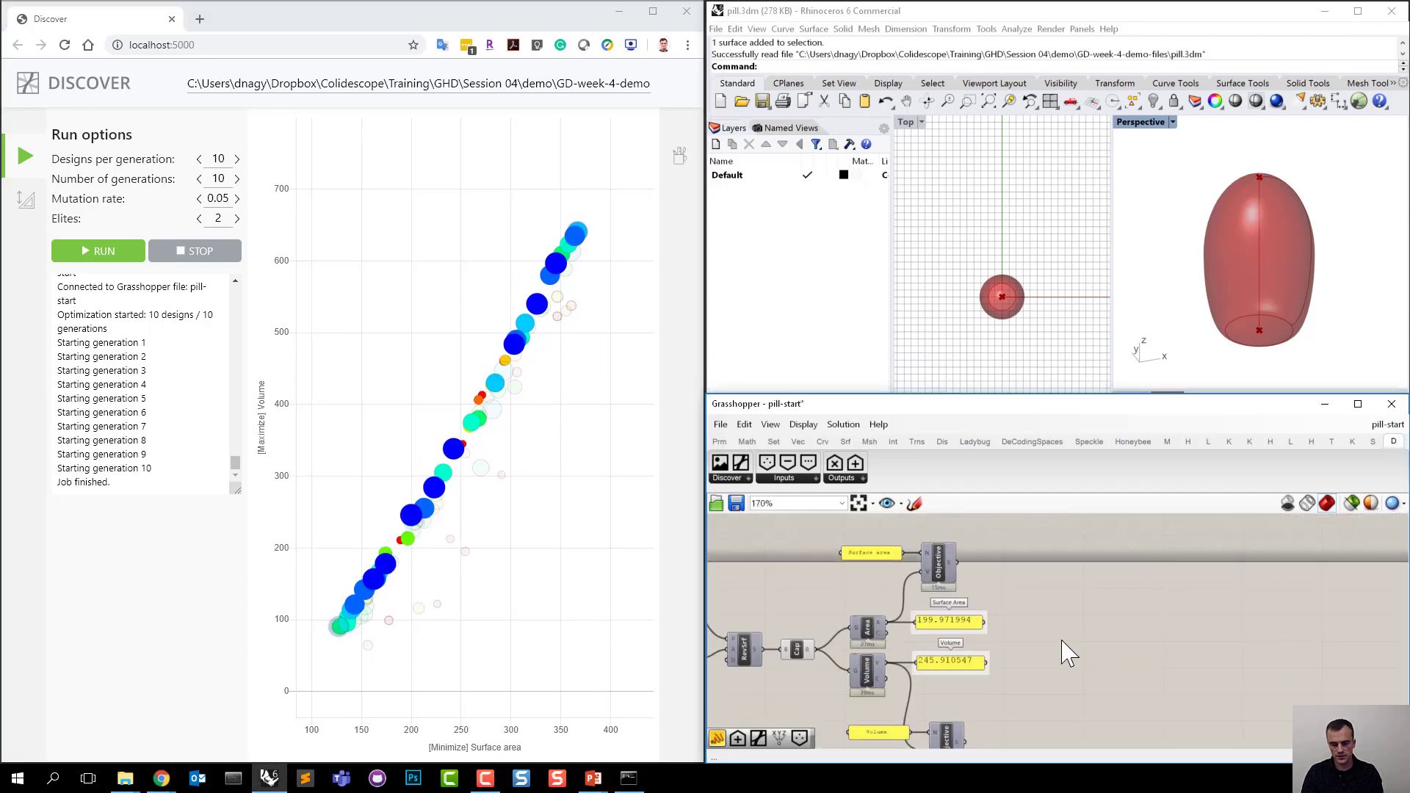
scroll(1069, 653, "down", 2)
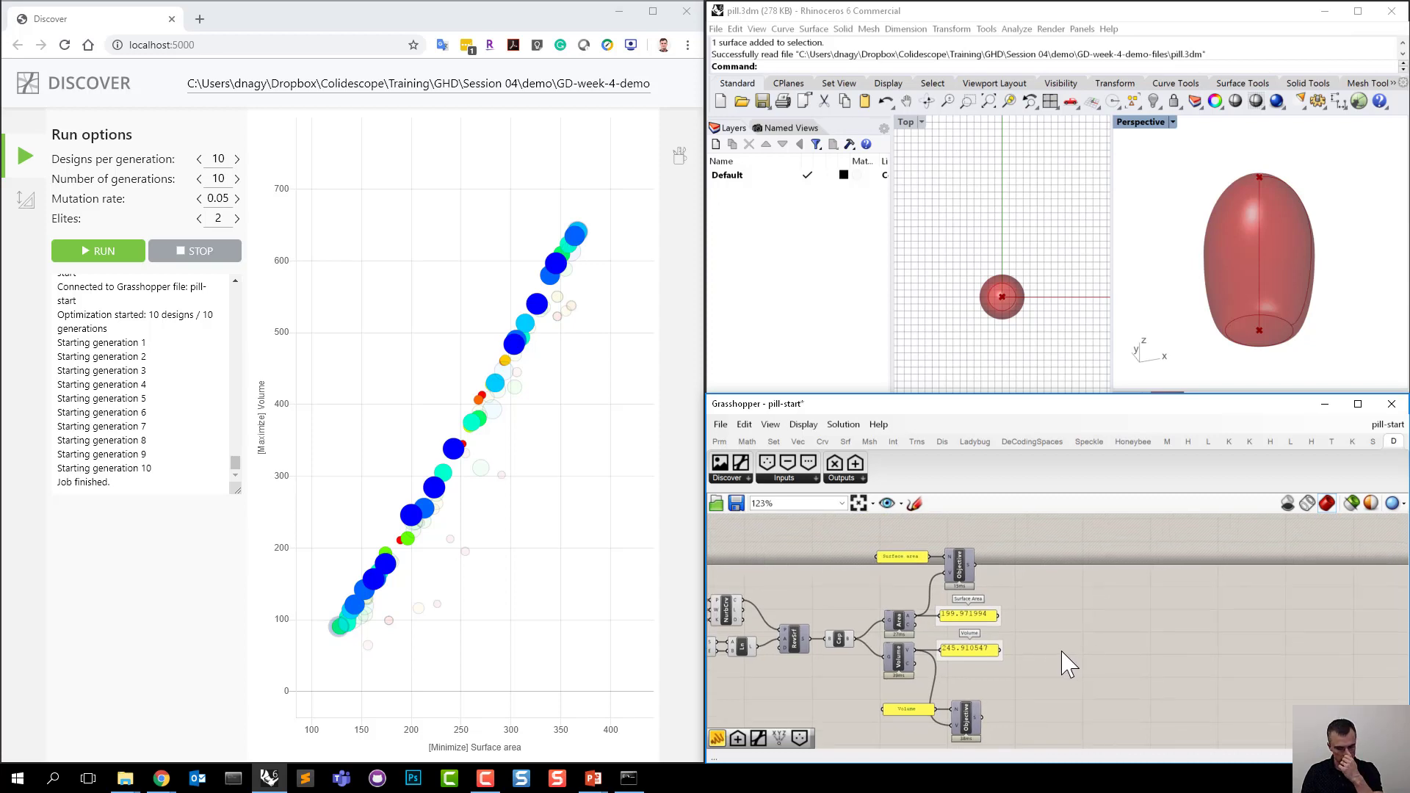
right_click_drag(1048, 669, 1052, 648)
scroll(921, 685, "up", 1)
scroll(951, 684, "down", 1)
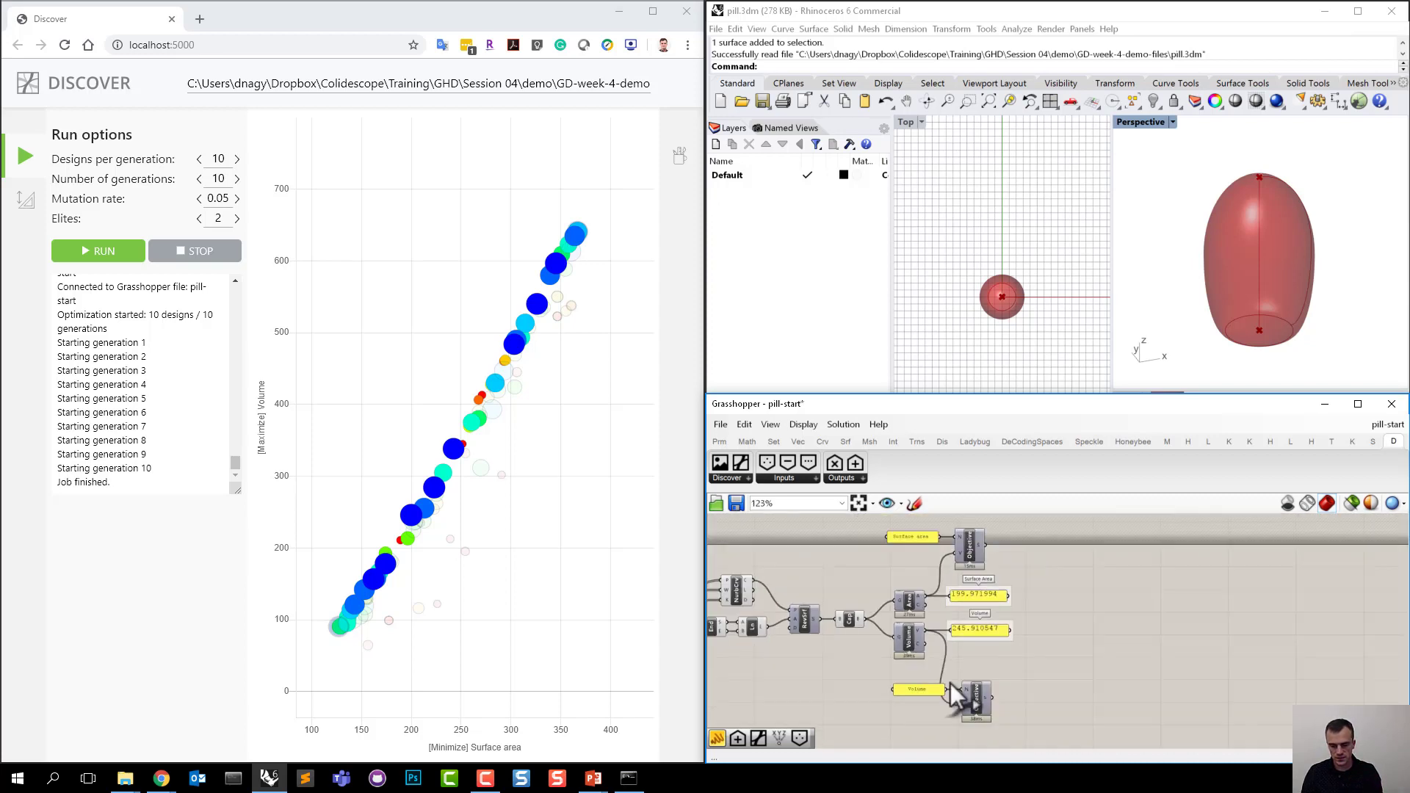
right_click_drag(988, 682, 999, 685)
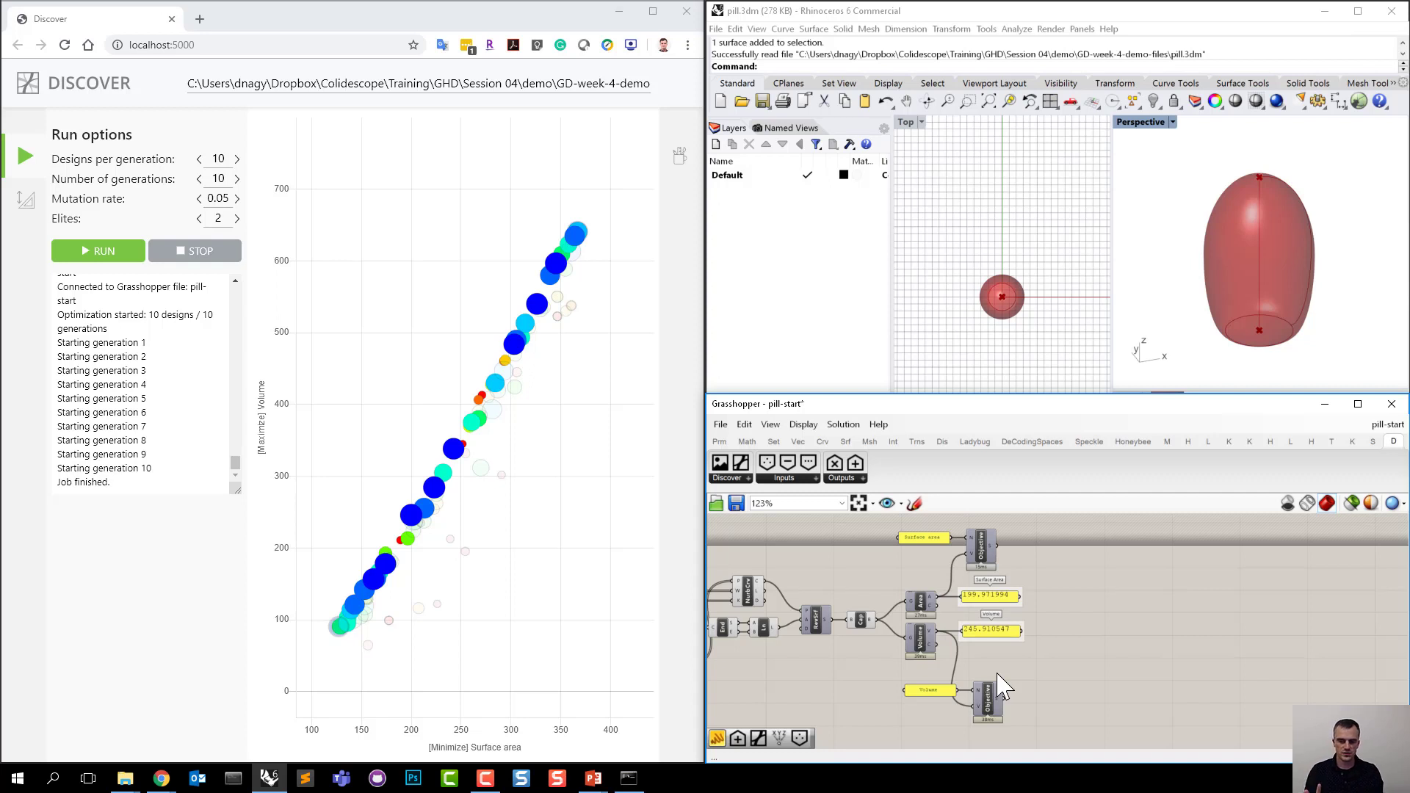
scroll(1053, 703, "up", 2)
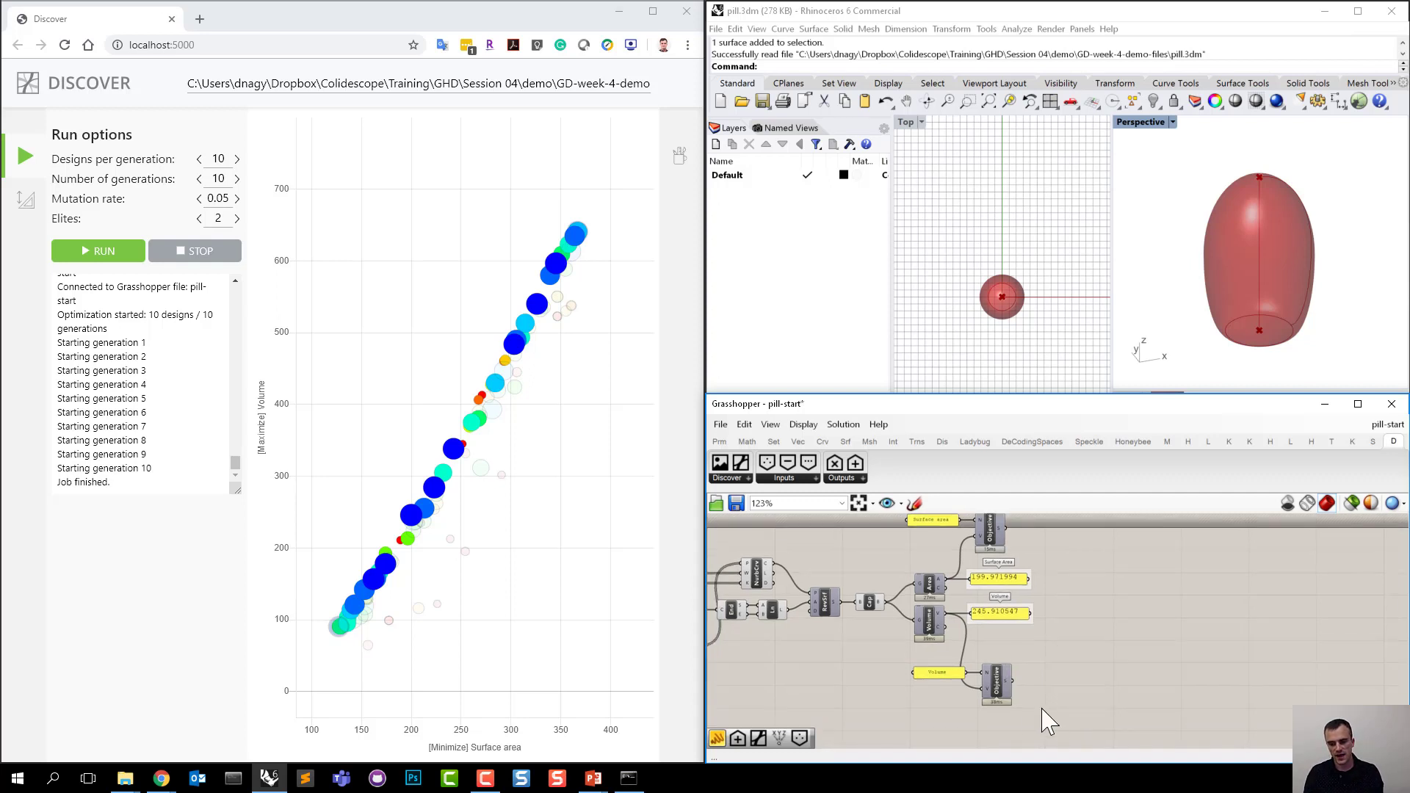
scroll(1013, 661, "down", 1)
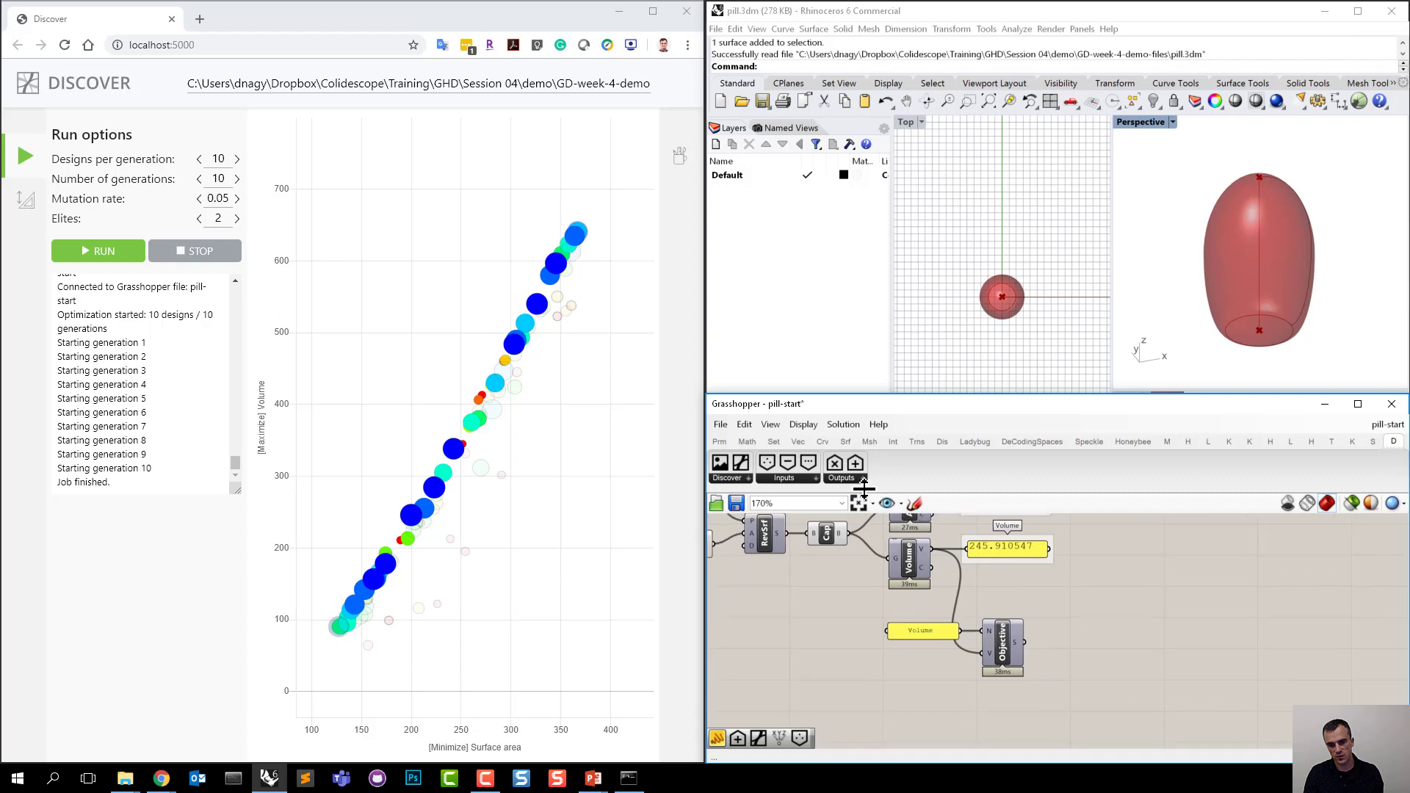
scroll(999, 642, "down", 1)
mouse_move(995, 627)
right_mouse_down()
mouse_move(991, 661)
mouse_move(994, 629)
right_mouse_up()
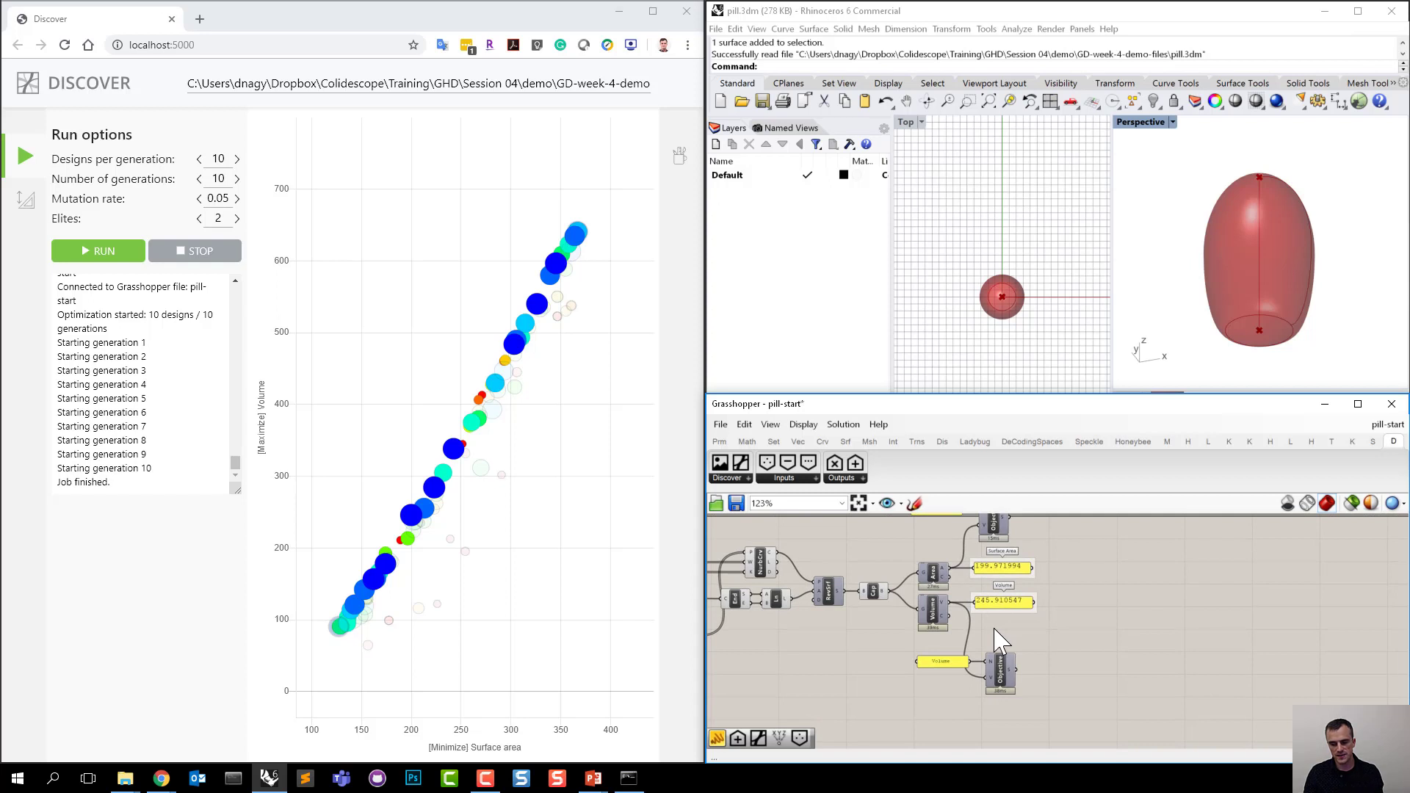
right_click_drag(1002, 608, 993, 595)
scroll(993, 595, "up", 3)
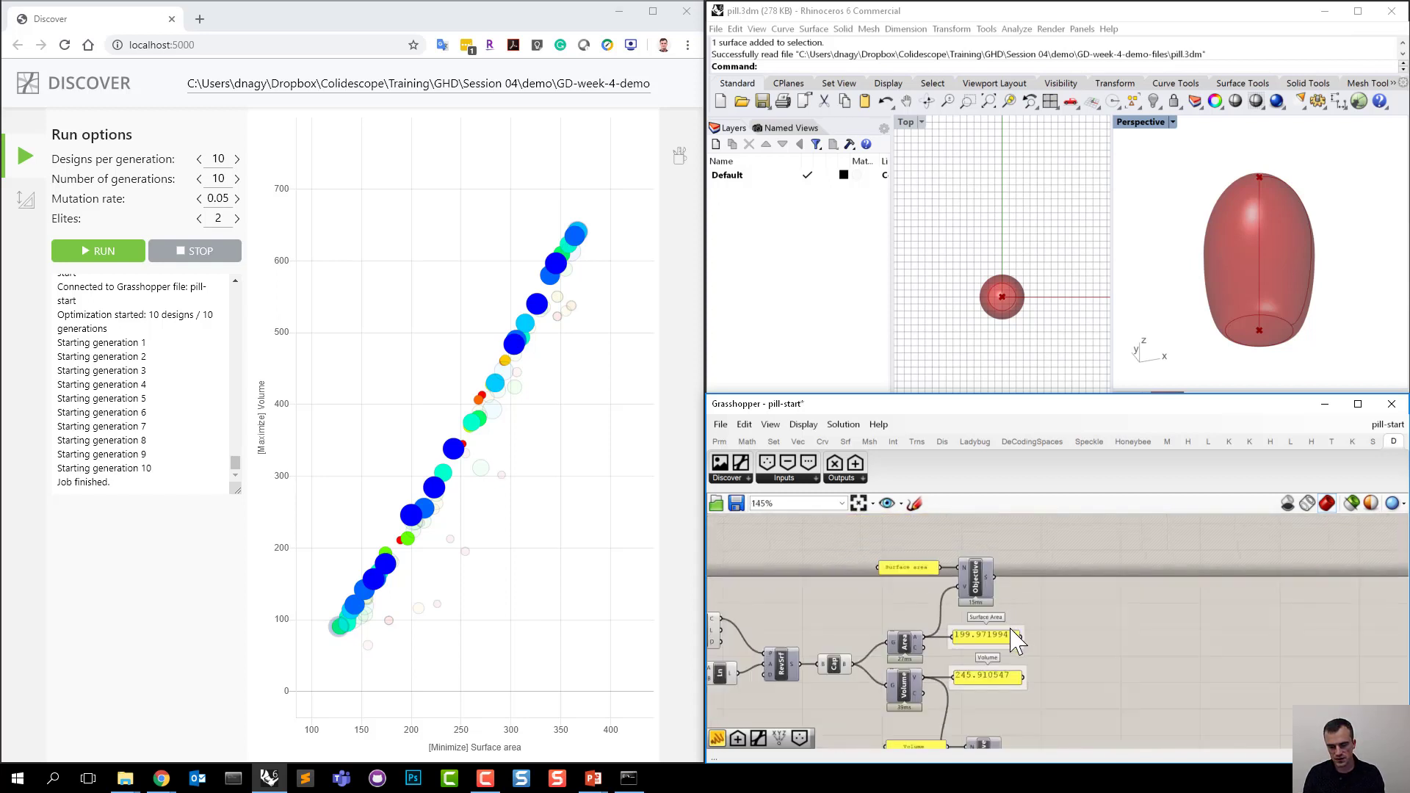
scroll(911, 679, "up", 1)
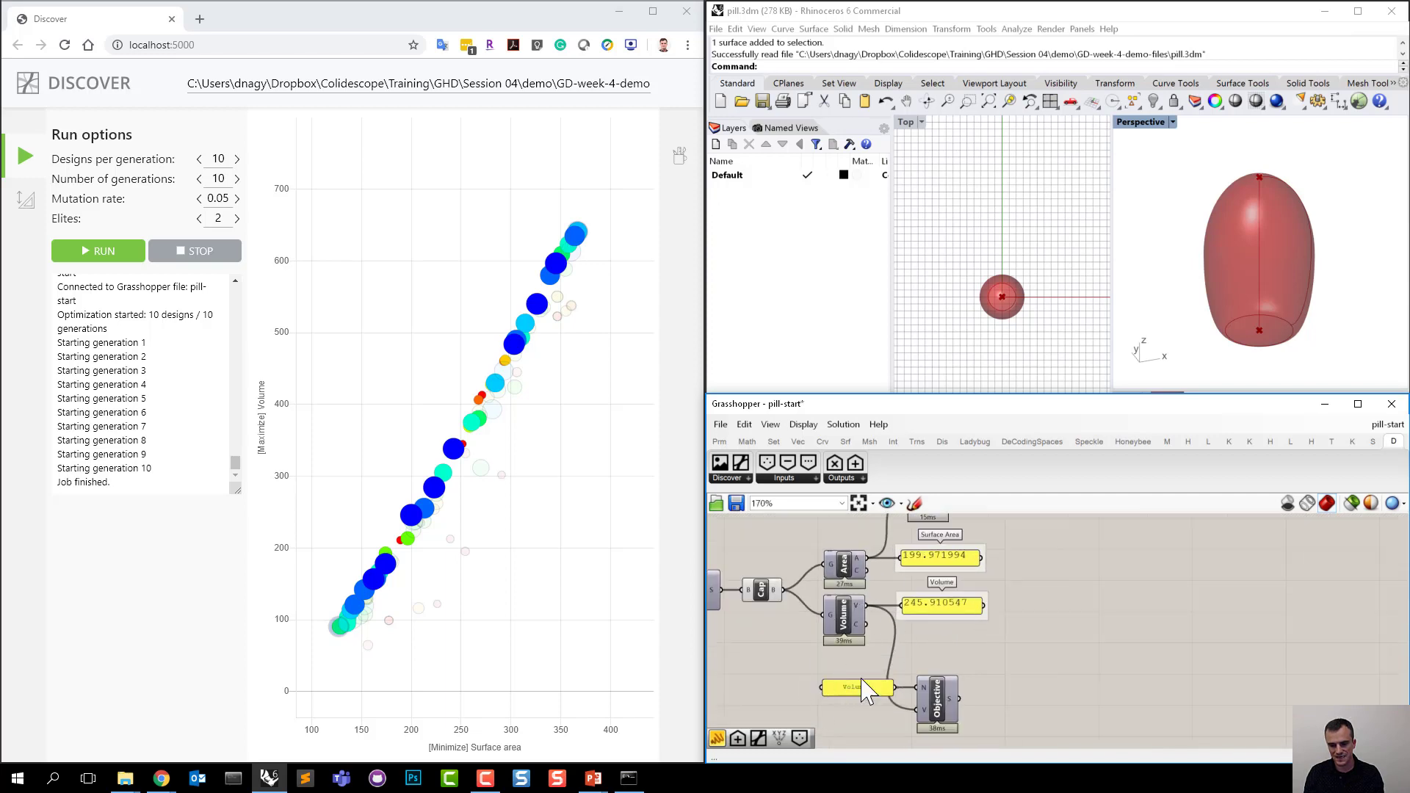
Check the Objective type options of the Volume Objective component and dismiss them.
right_click(933, 686)
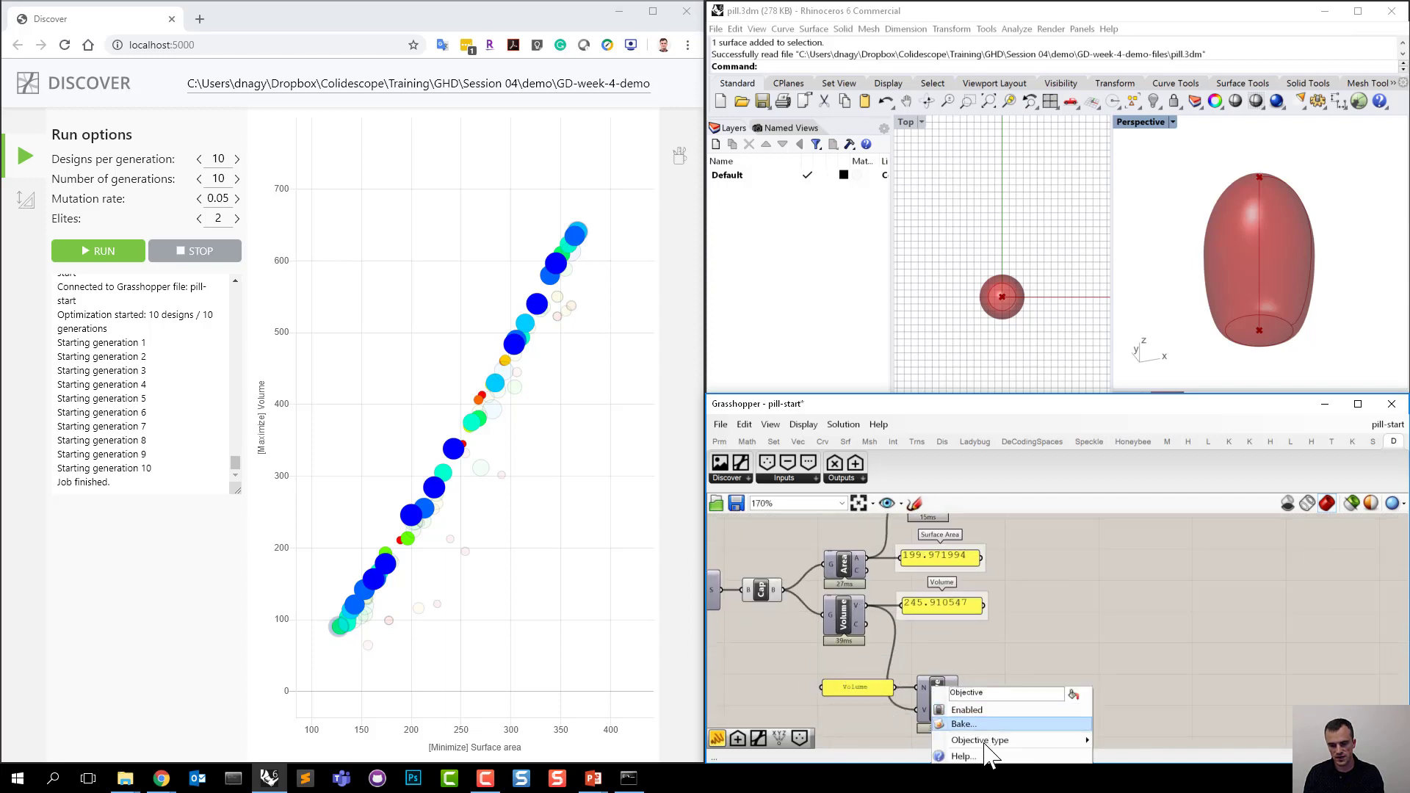
mouse_move(1043, 740)
left_click(1046, 607)
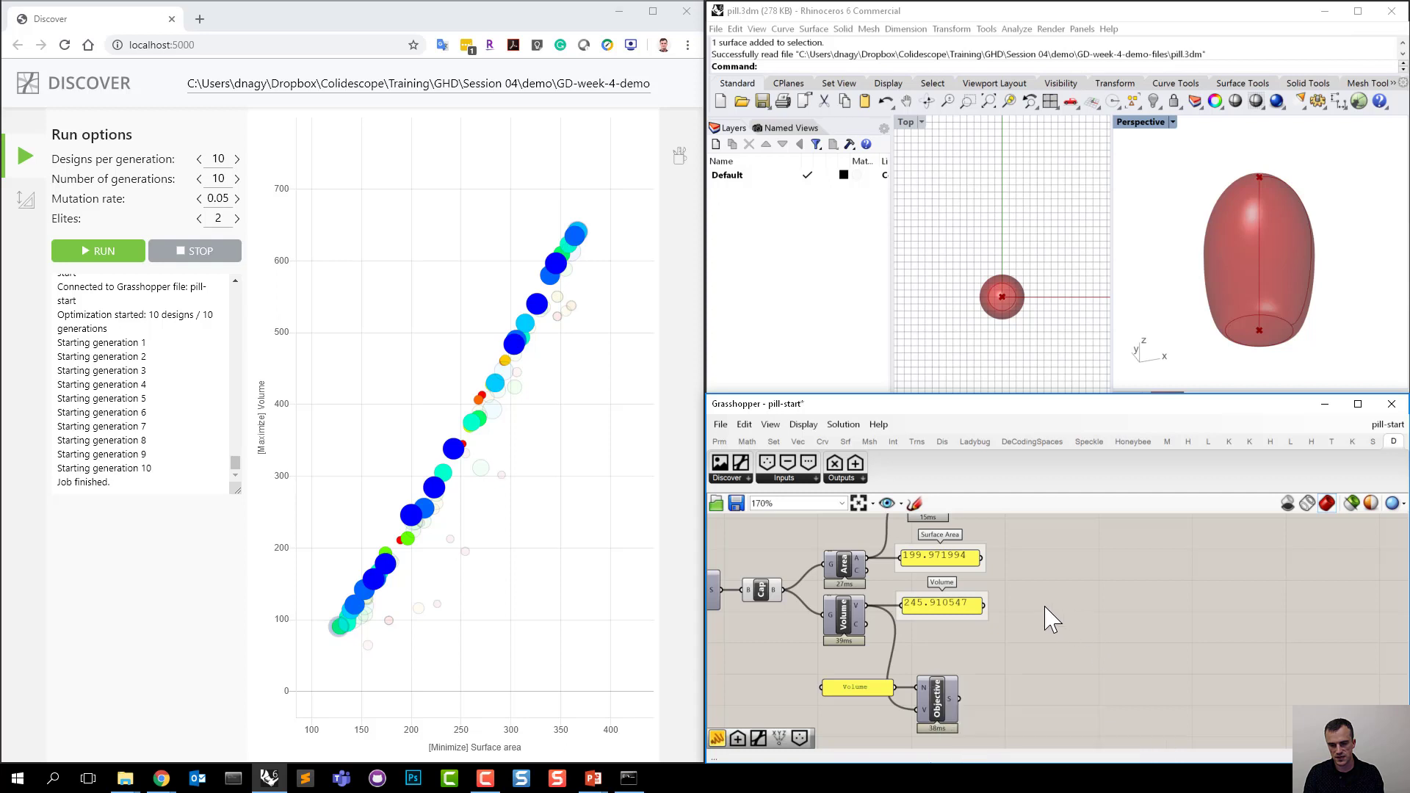
Delete the Surface area Objective component together with its name panel.
right_click_drag(1046, 609, 1023, 637)
left_click_drag(1015, 632, 841, 554)
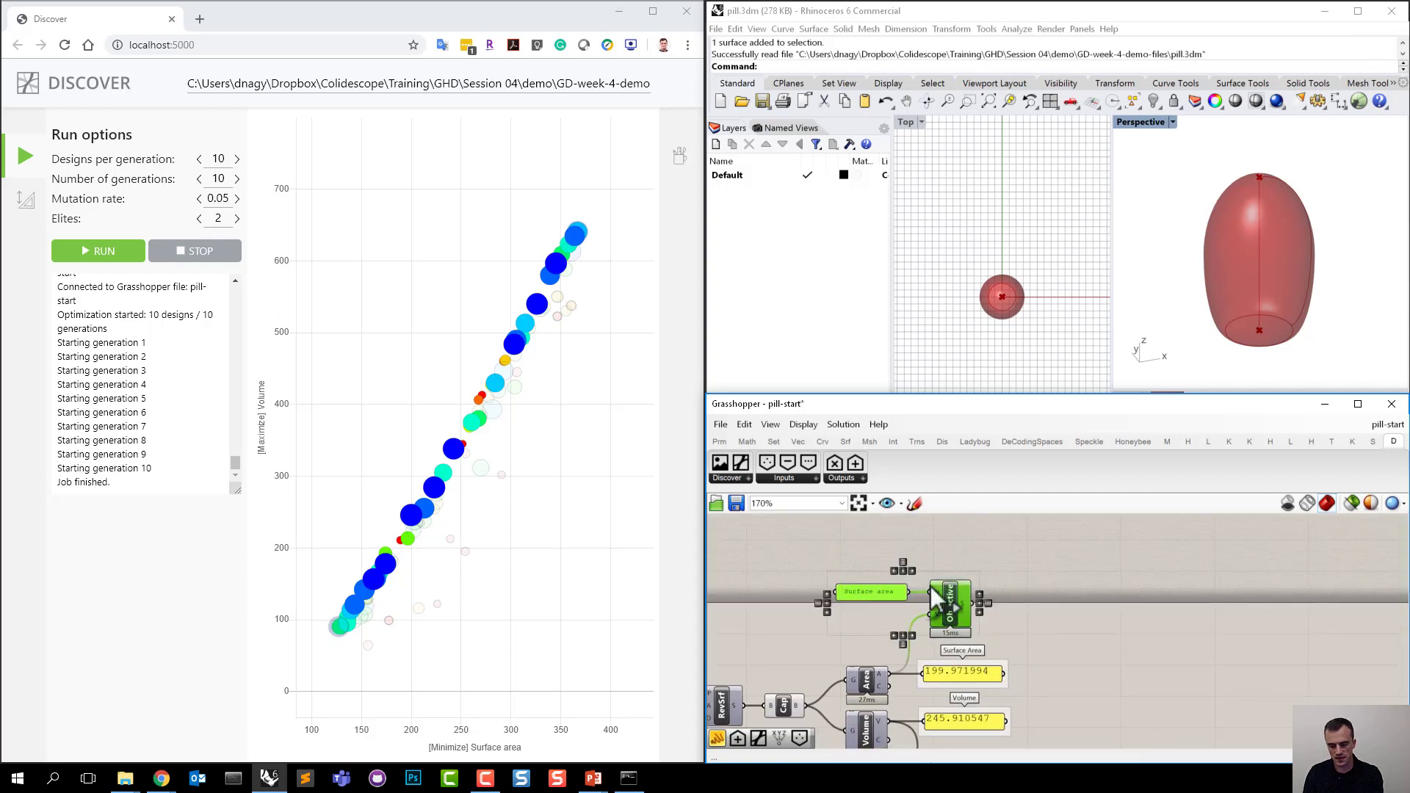
key("Delete")
Place a Constraint component above the Surface Area value panel.
right_click_drag(1013, 576, 1011, 554)
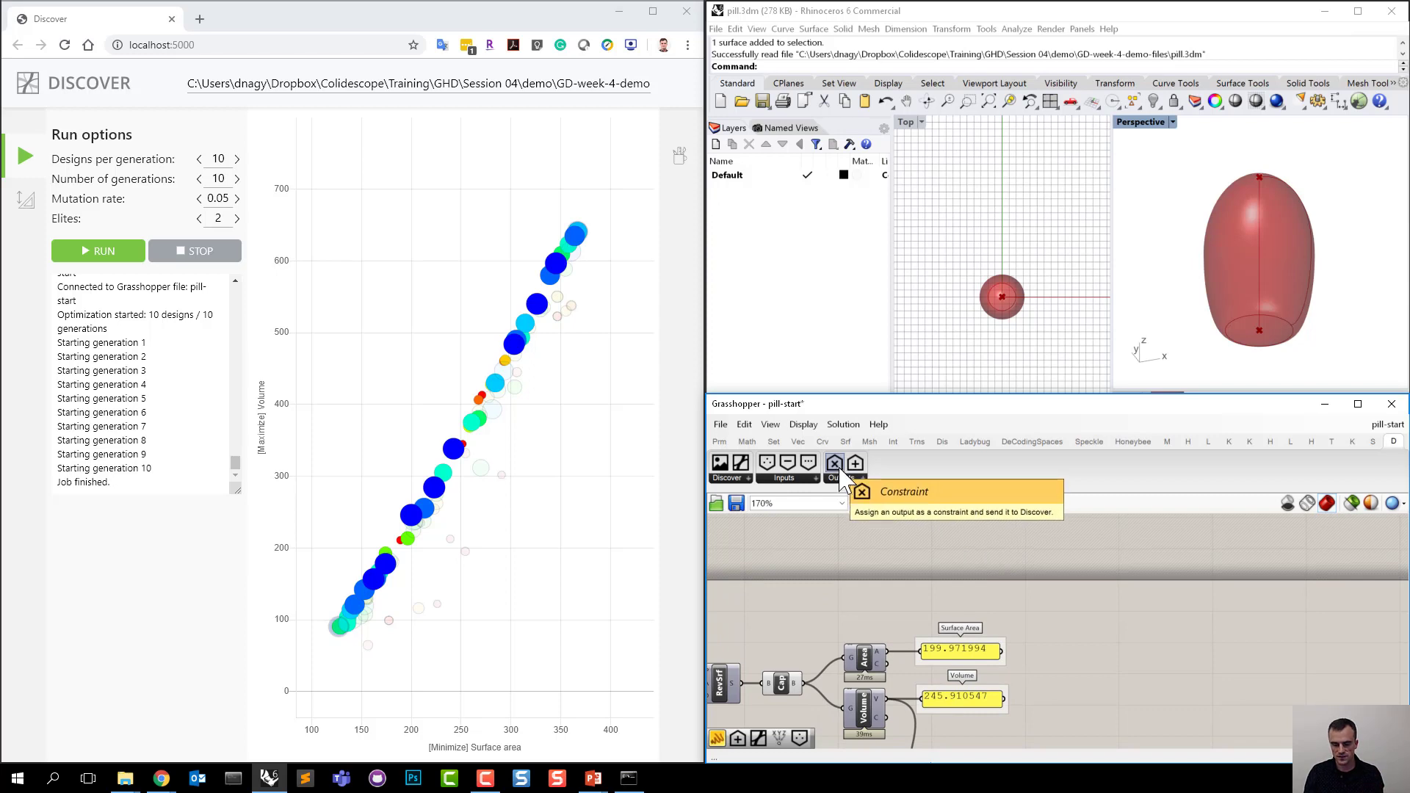
left_click_drag(843, 481, 929, 602)
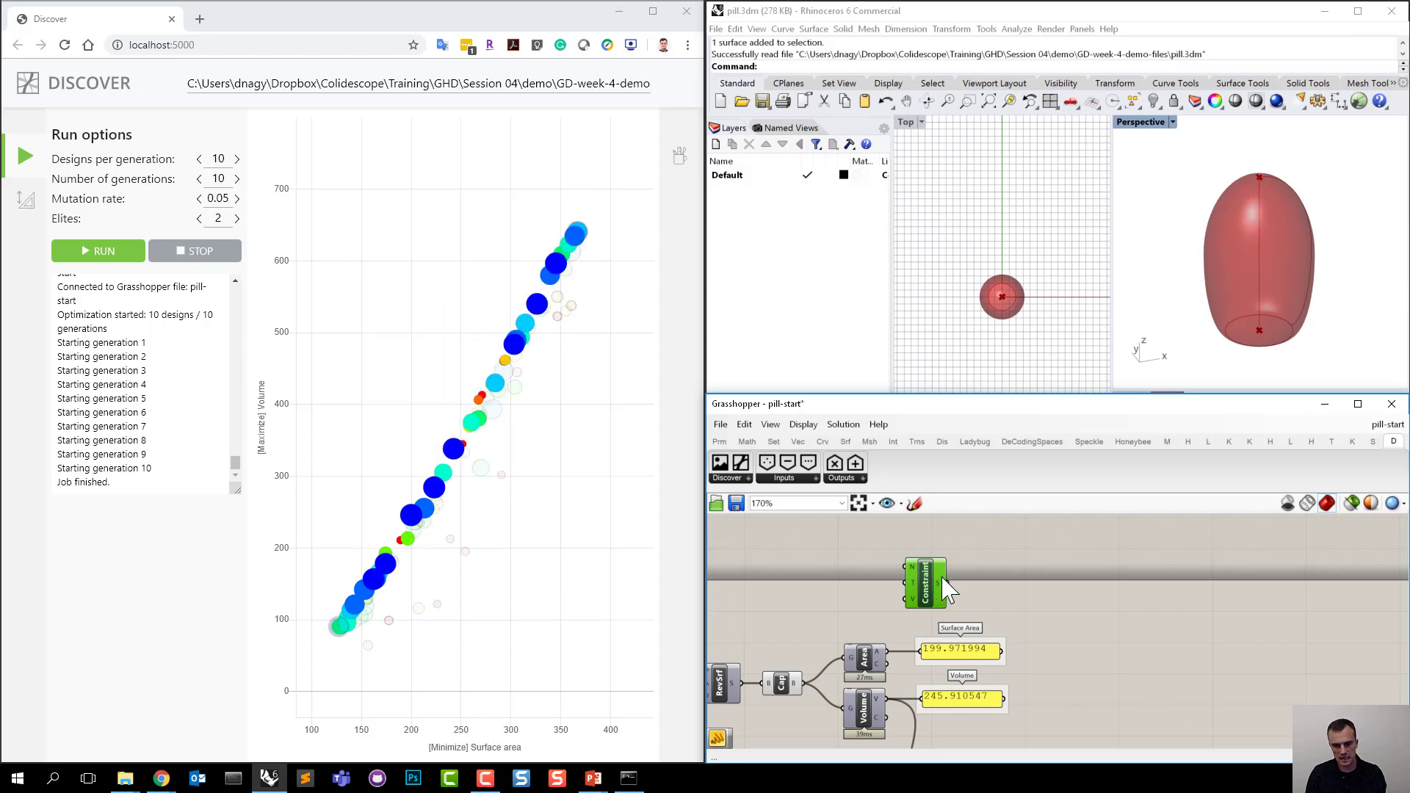
left_click_drag(927, 587, 938, 590)
Add a panel reading "Surface area", connect it to the Constraint's N input and widen it slightly.
left_click(870, 566)
double_click(870, 565)
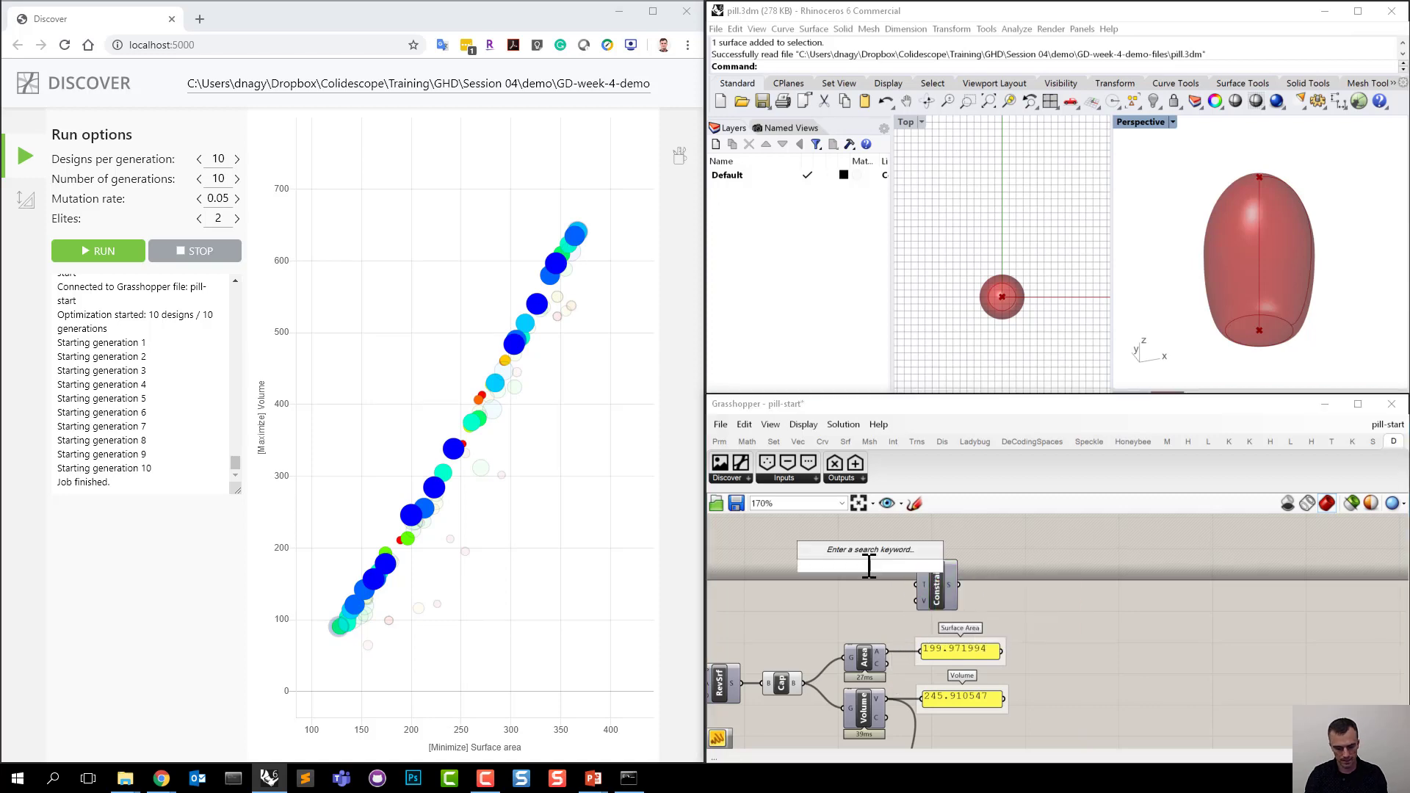
type("//Surface")
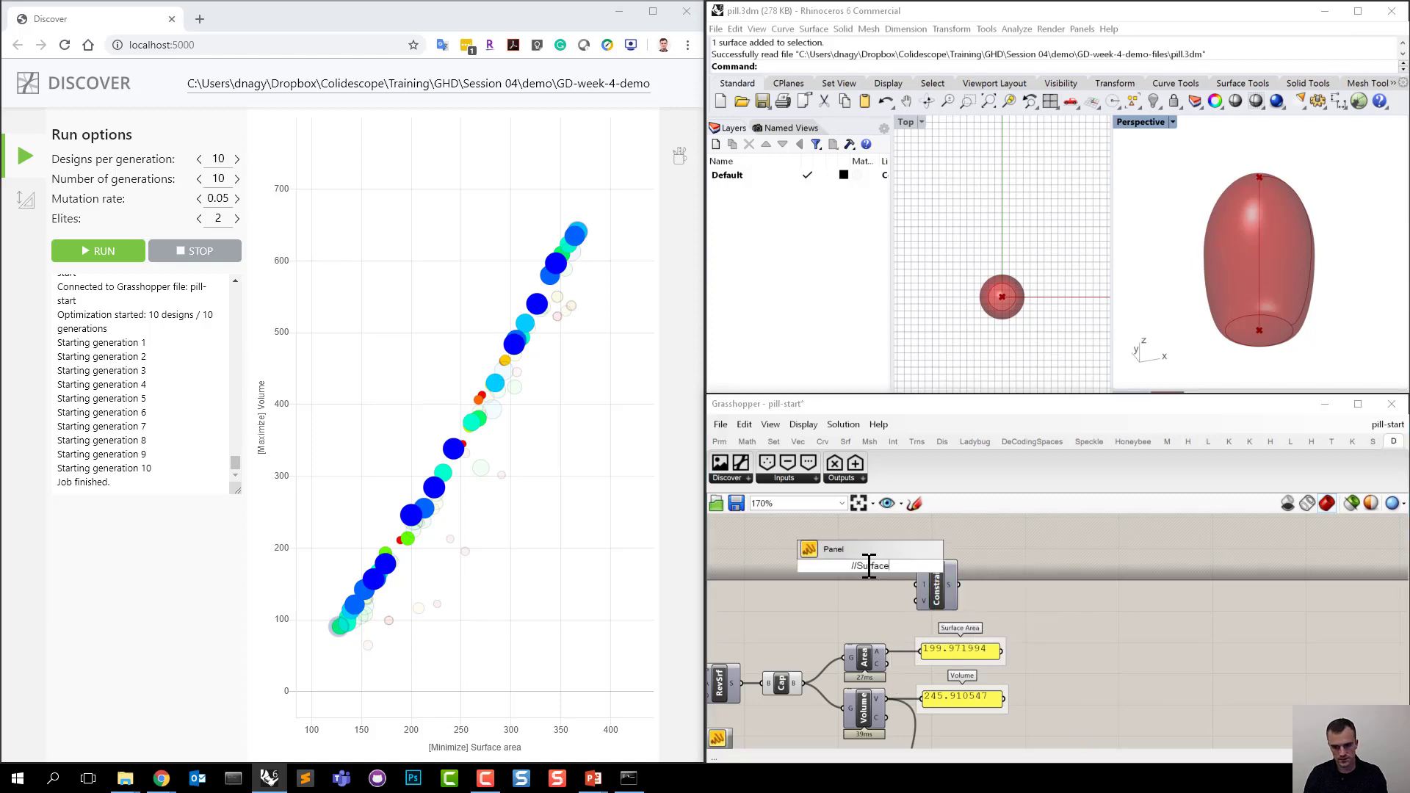
type(" area")
key("Return")
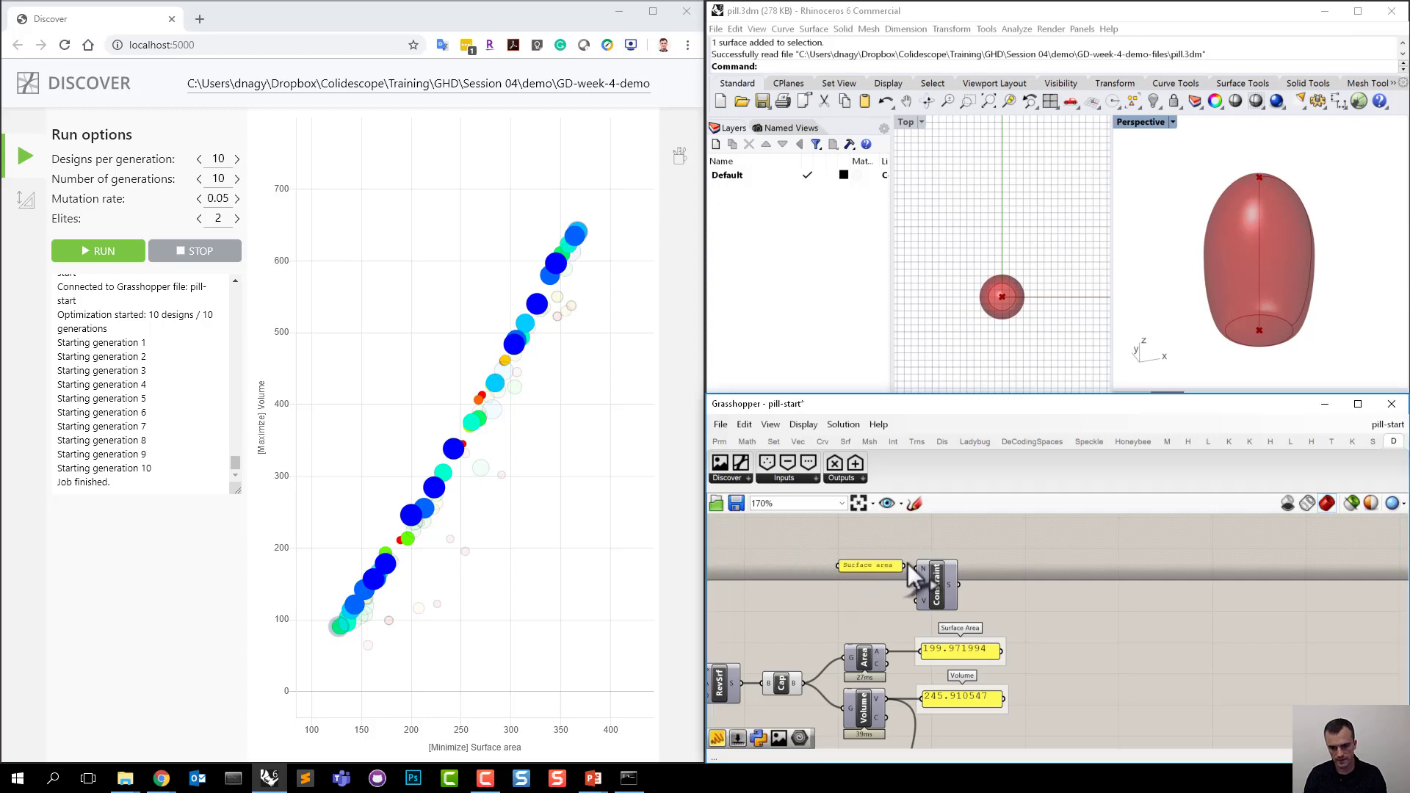
left_click(882, 567)
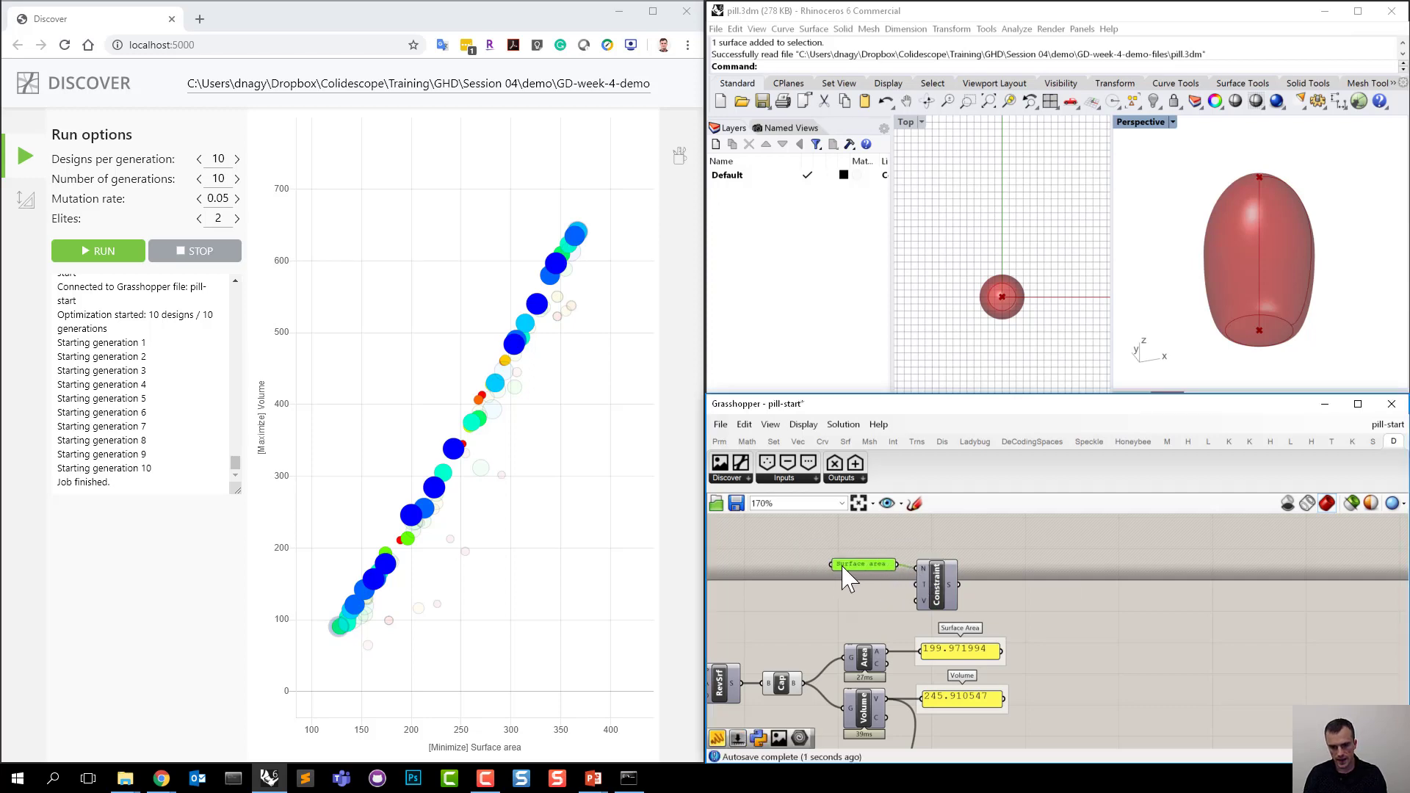
left_click_drag(835, 568, 830, 570)
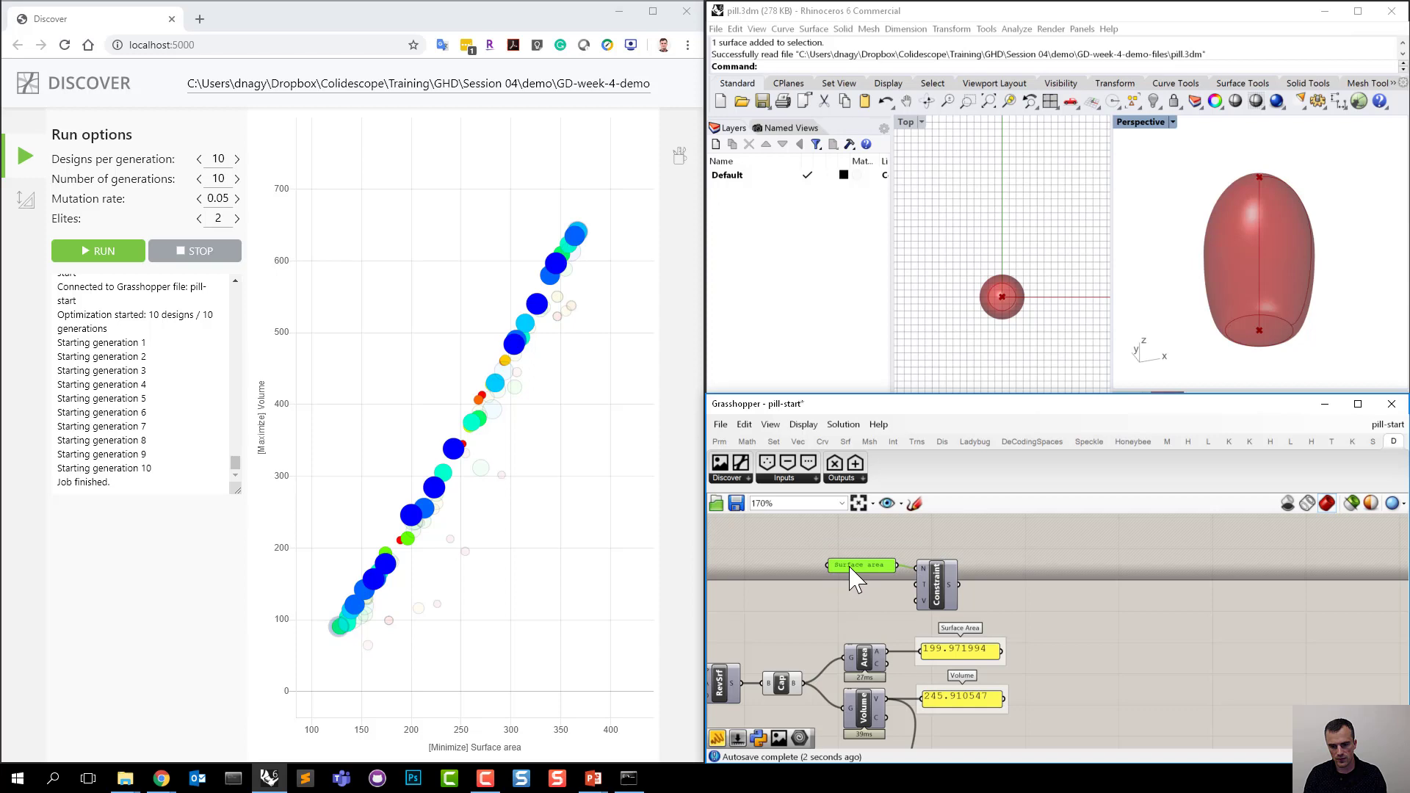
Set the Constraint component's constraint type to Less than.
right_click(937, 581)
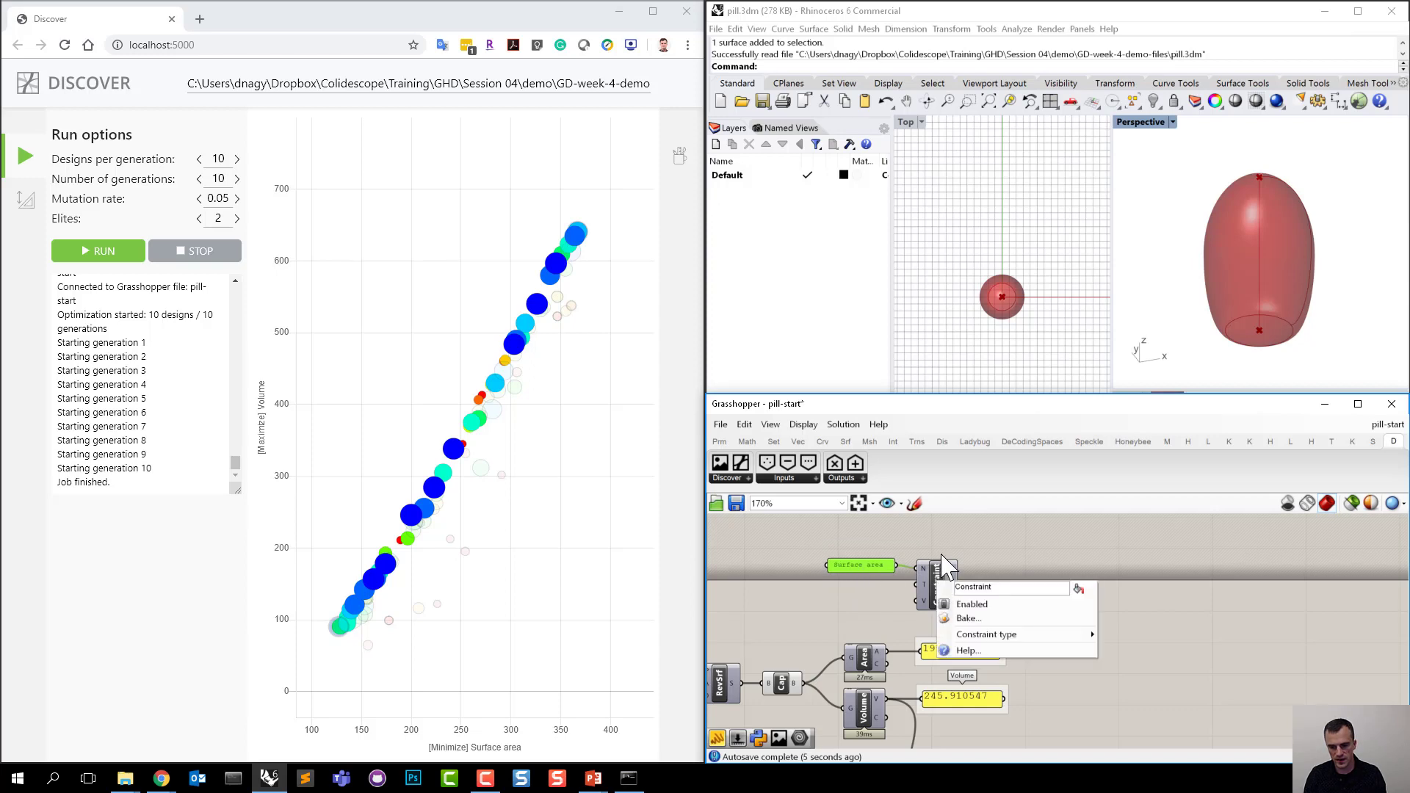
left_click(965, 538)
right_click(939, 583)
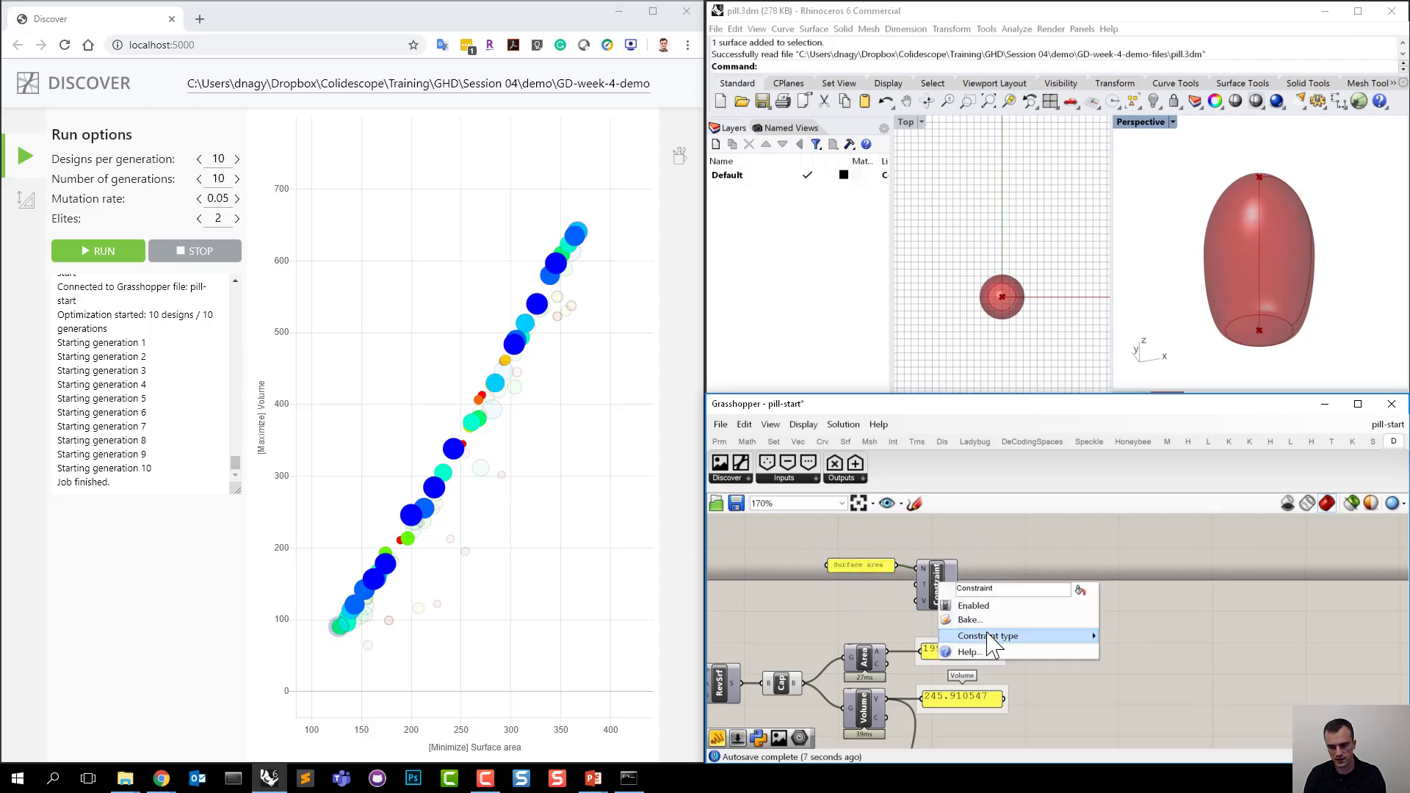
mouse_move(982, 639)
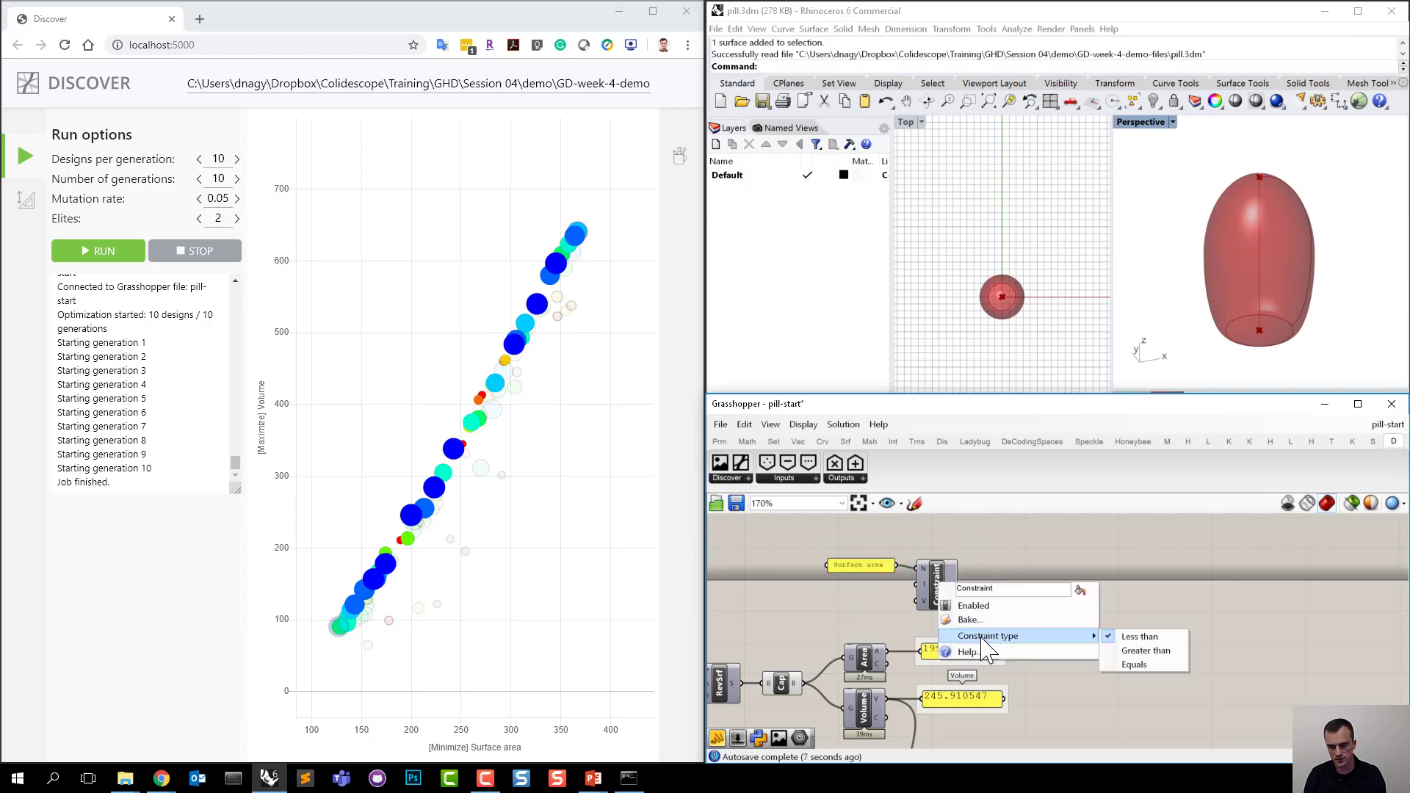
left_click(1138, 637)
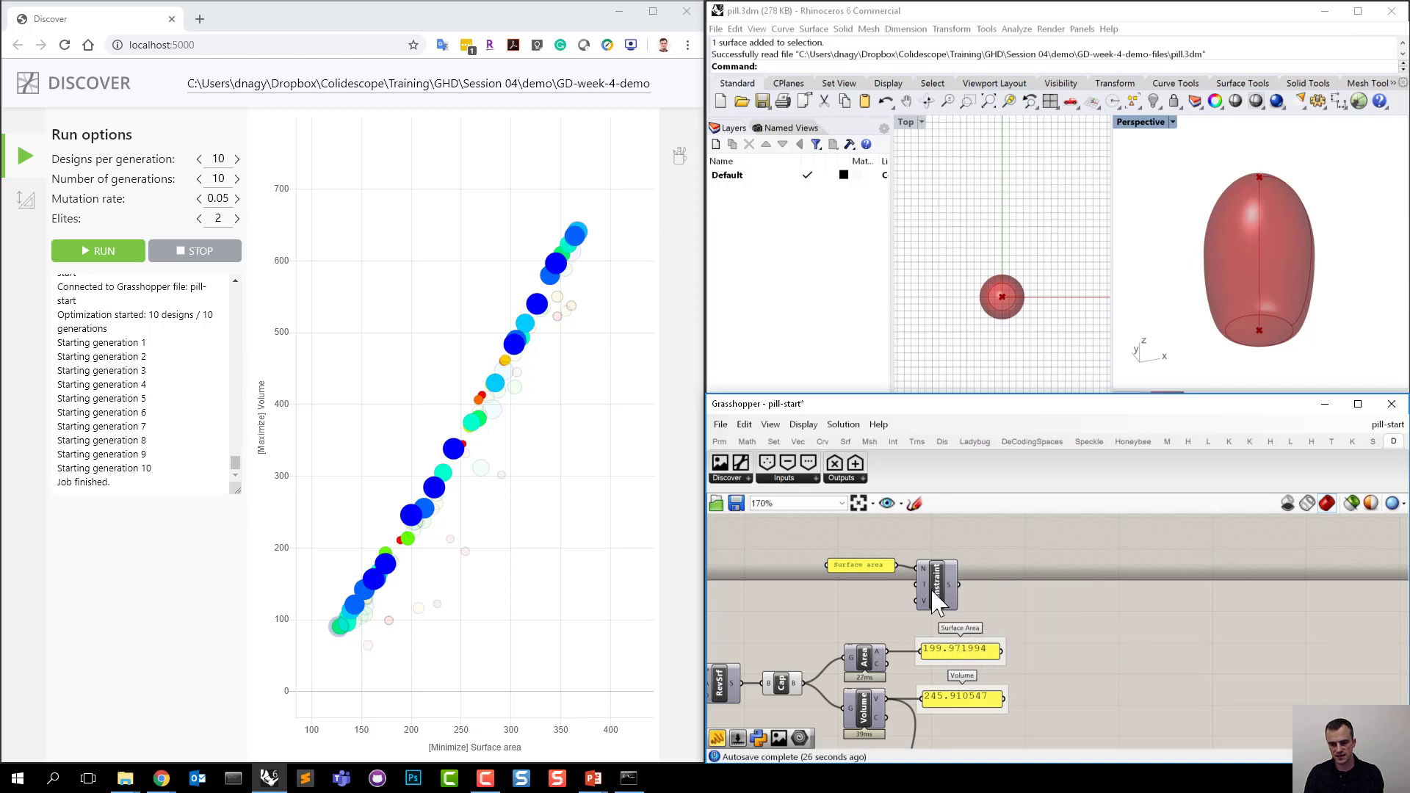
Add a panel with the value 250 and connect it to the Constraint's T input.
double_click(893, 586)
type("//25")
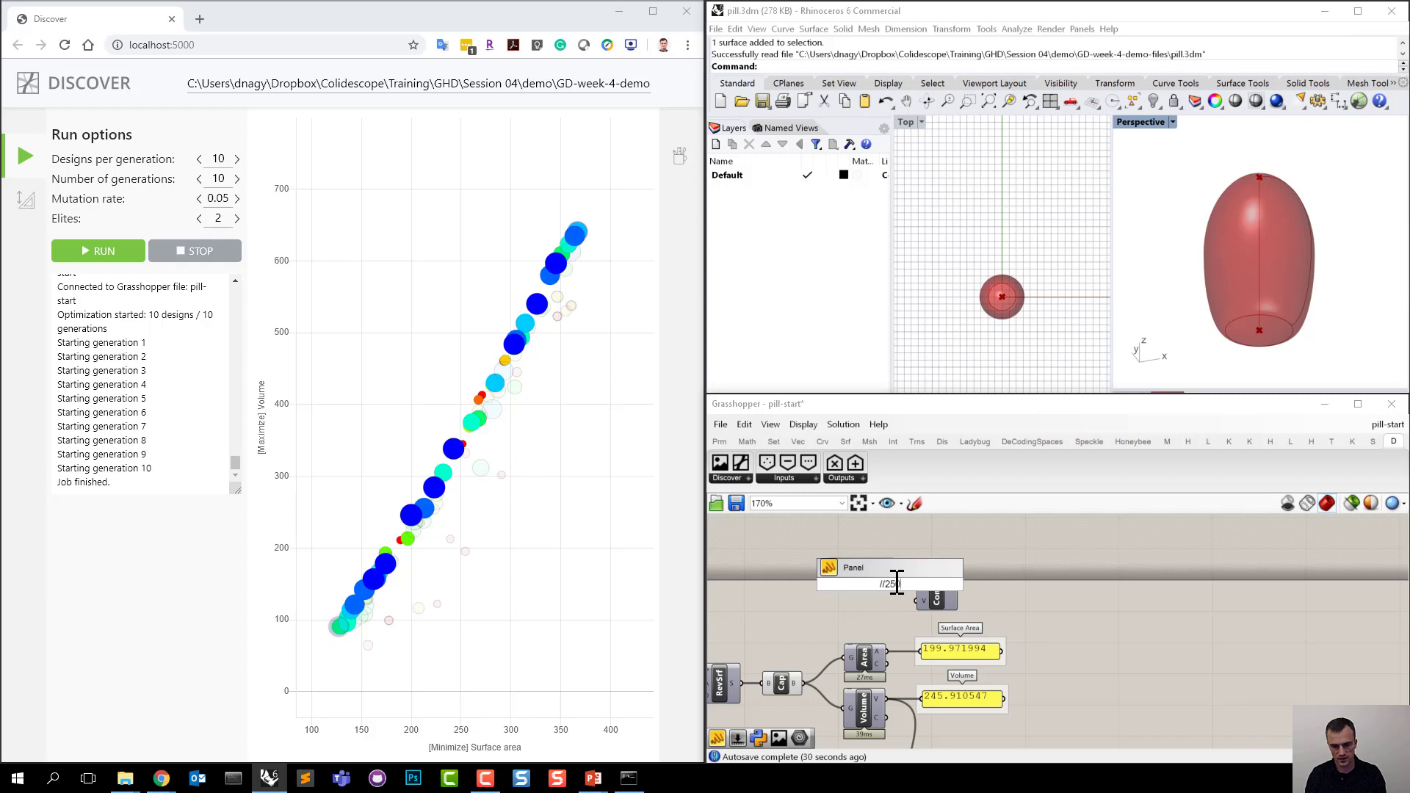
key("Return")
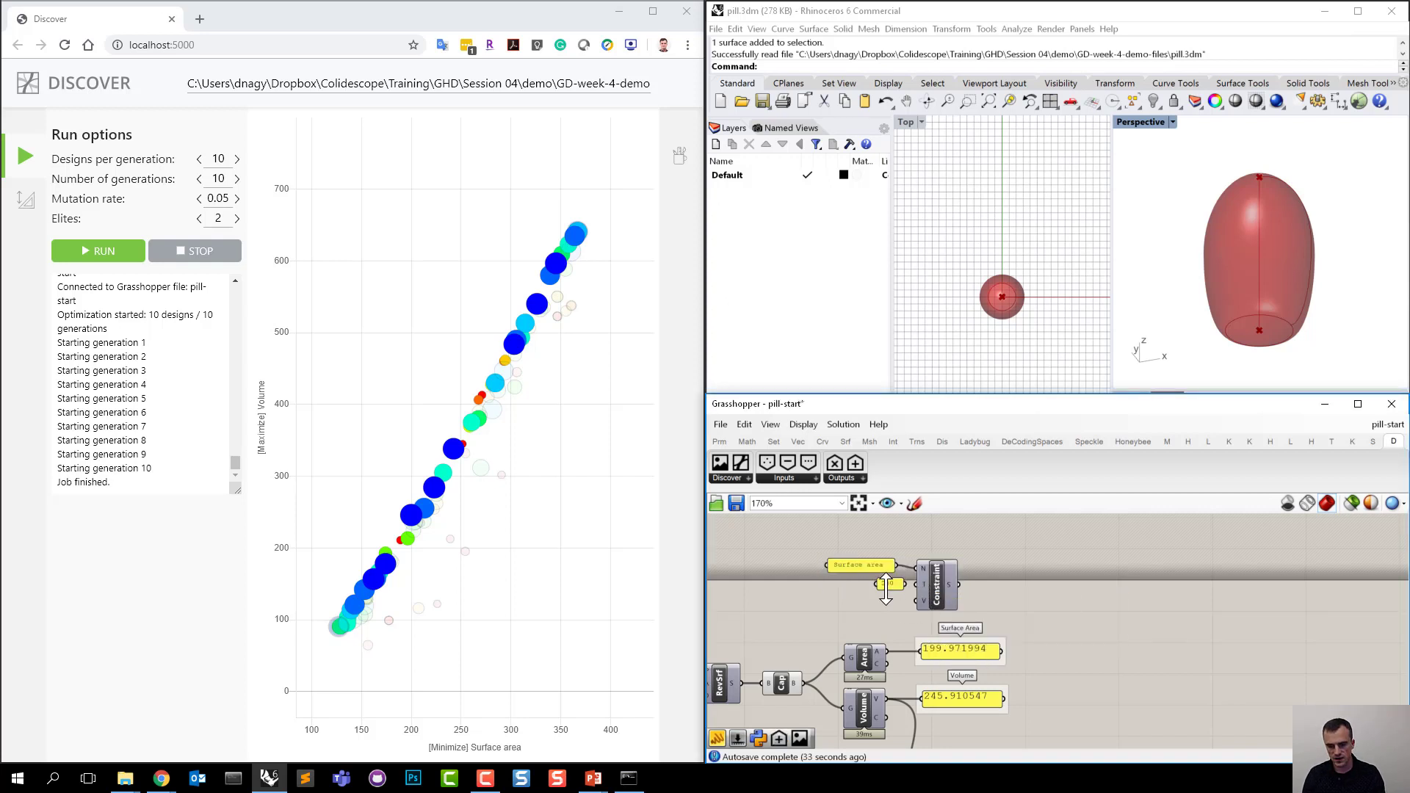
left_click_drag(877, 590, 923, 585)
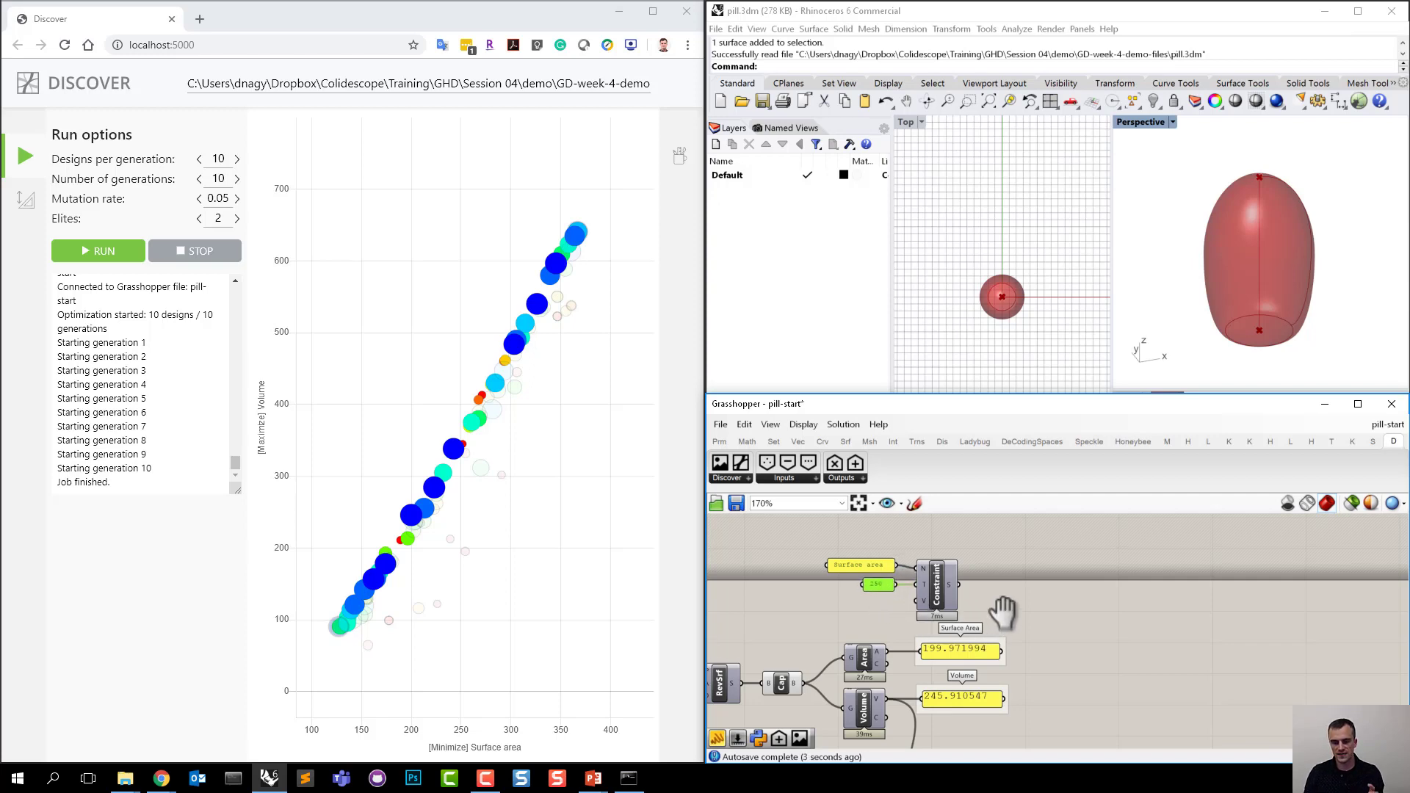
Move the Constraint component and its two panels slightly higher, away from the Area component.
right_click_drag(1003, 614, 1022, 608)
left_click_drag(1024, 598, 898, 545)
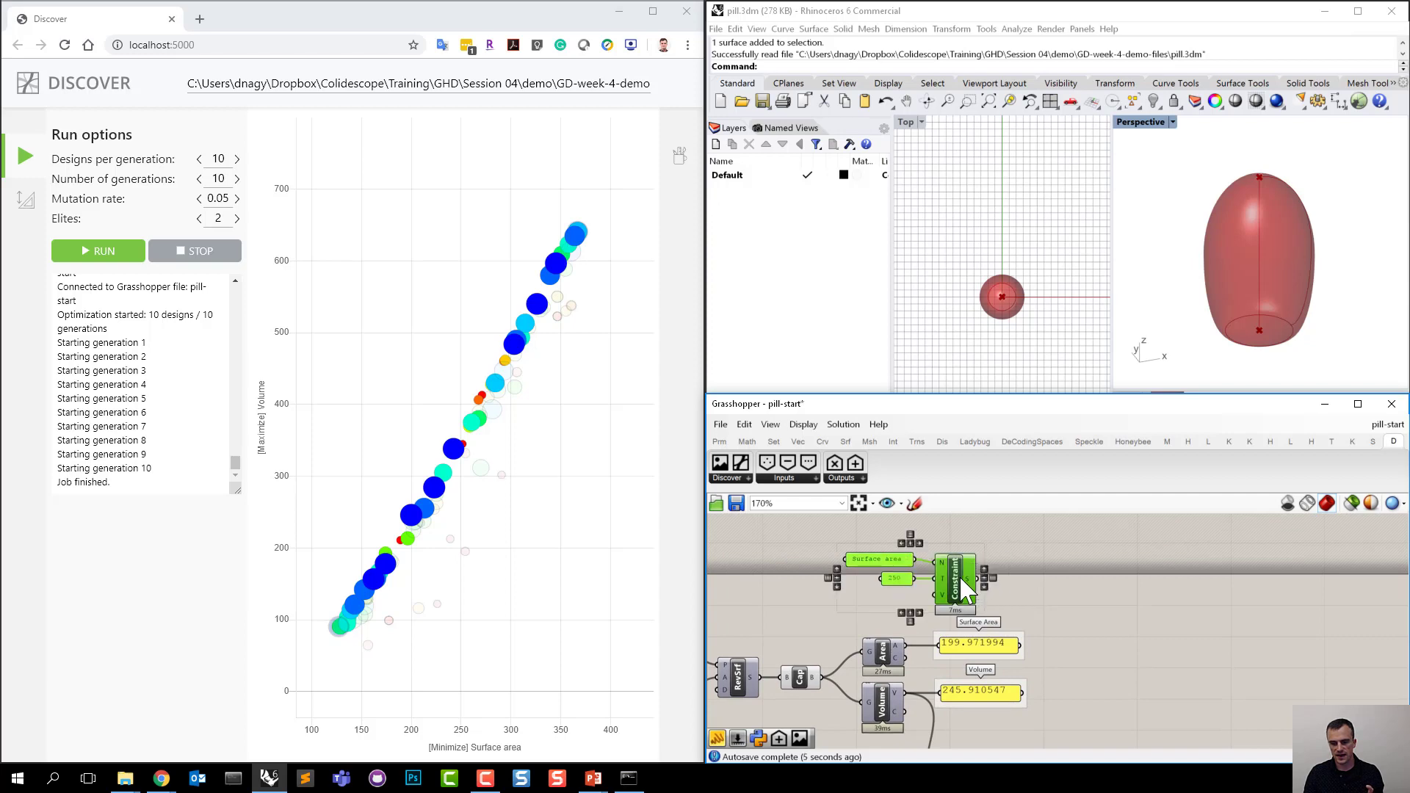
left_click_drag(961, 578, 963, 563)
left_click(1020, 579)
Check the Constraint type options of the Constraint component and dismiss them.
right_click(956, 564)
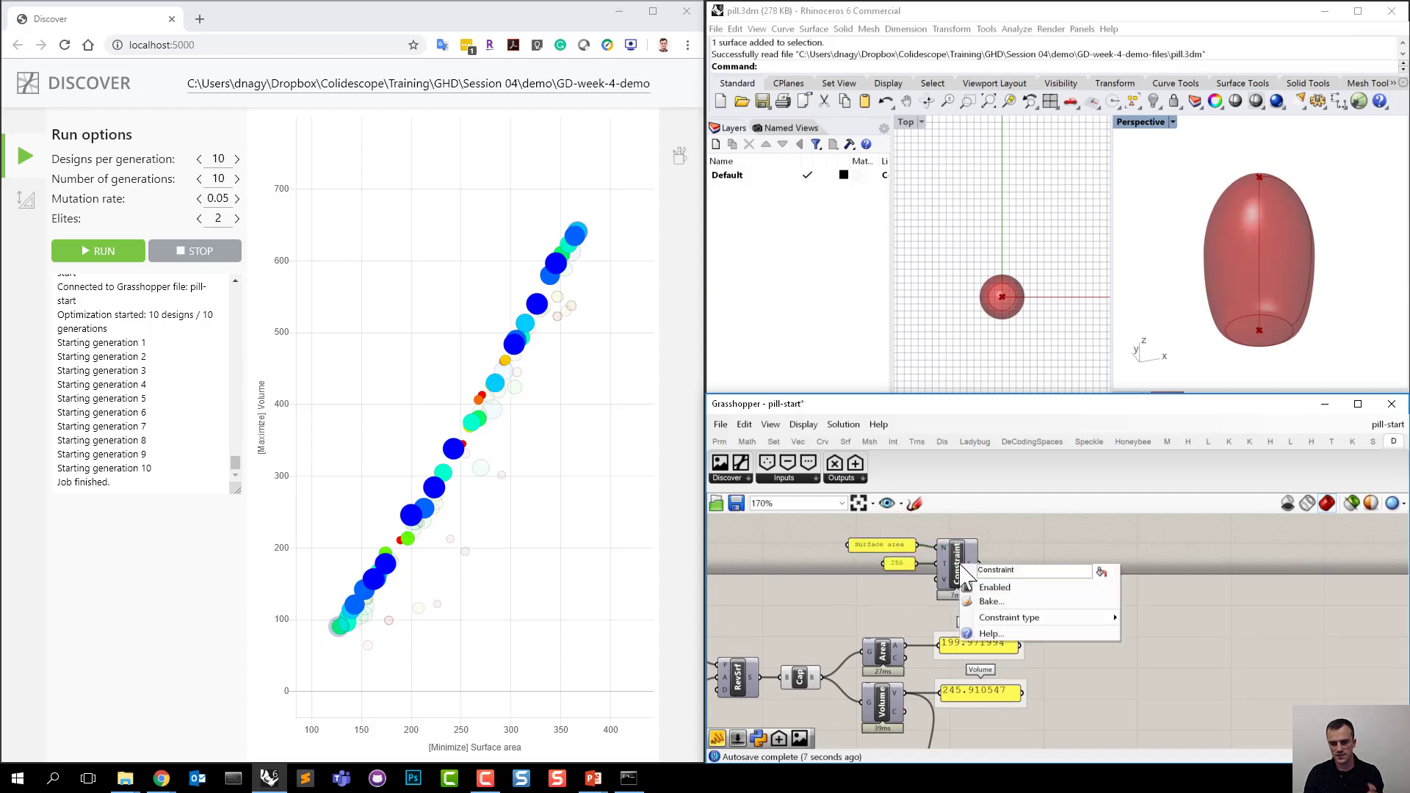
mouse_move(1076, 619)
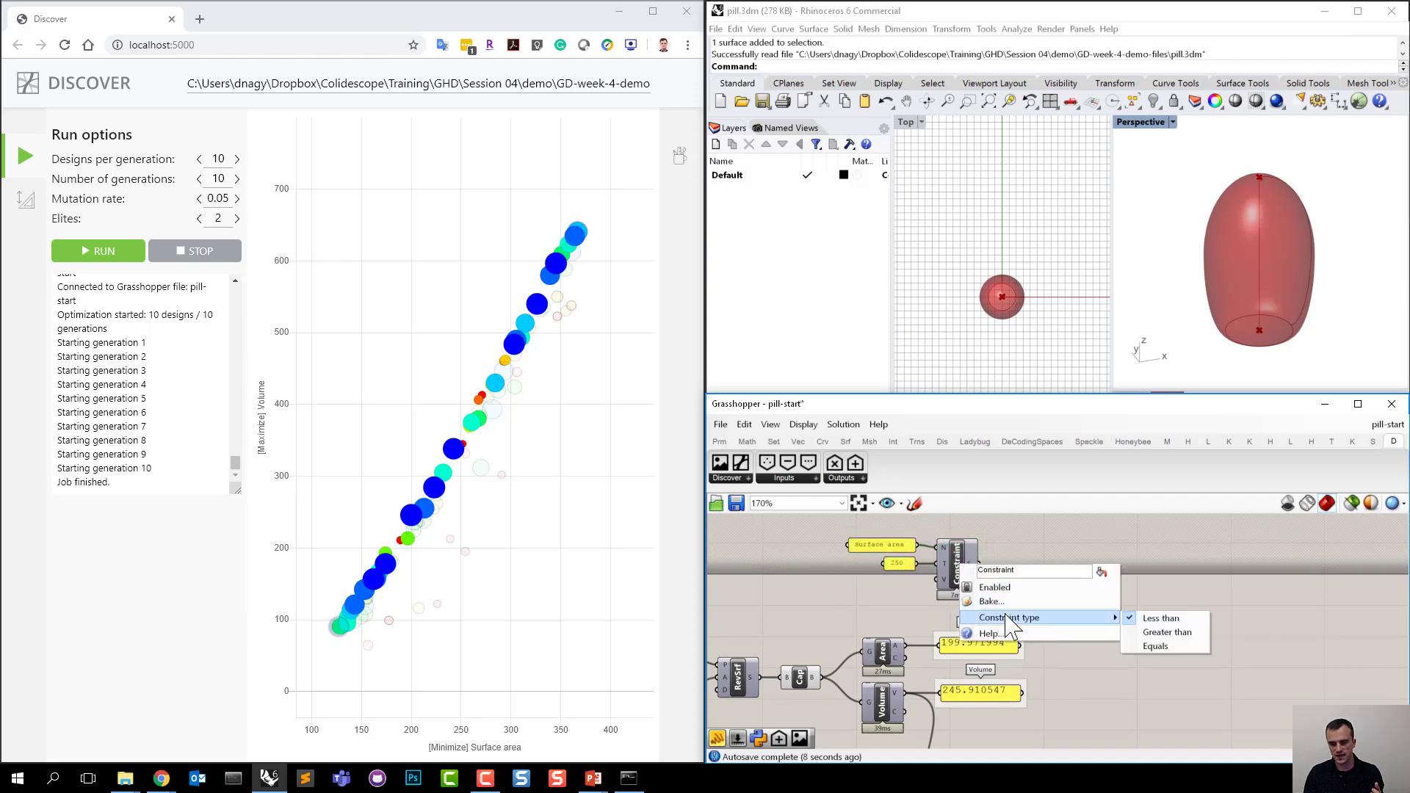
left_click(1184, 585)
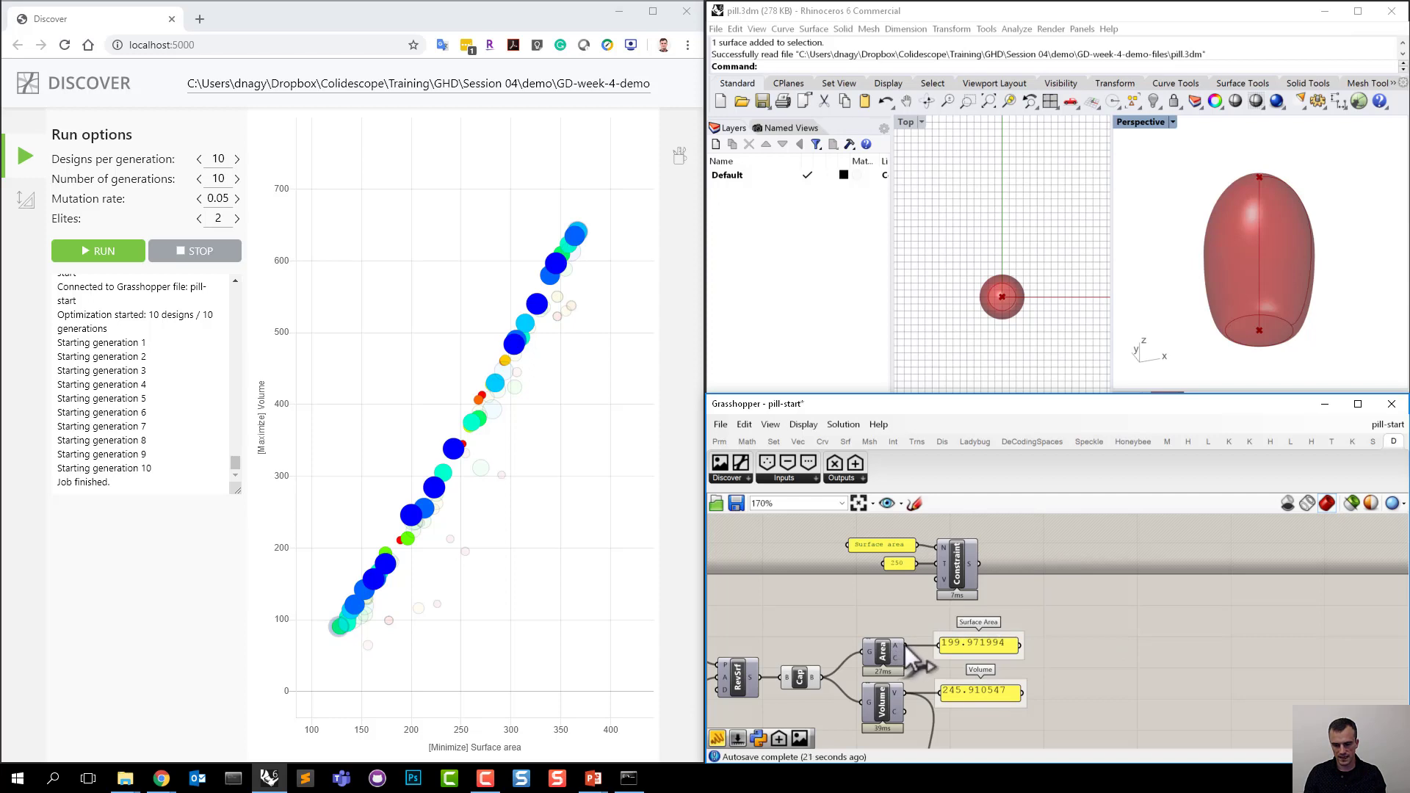
Wire the Area component's area output to the Constraint's V input and nudge the Constraint group lower.
left_click_drag(905, 645, 944, 579)
left_click_drag(1011, 517, 891, 595)
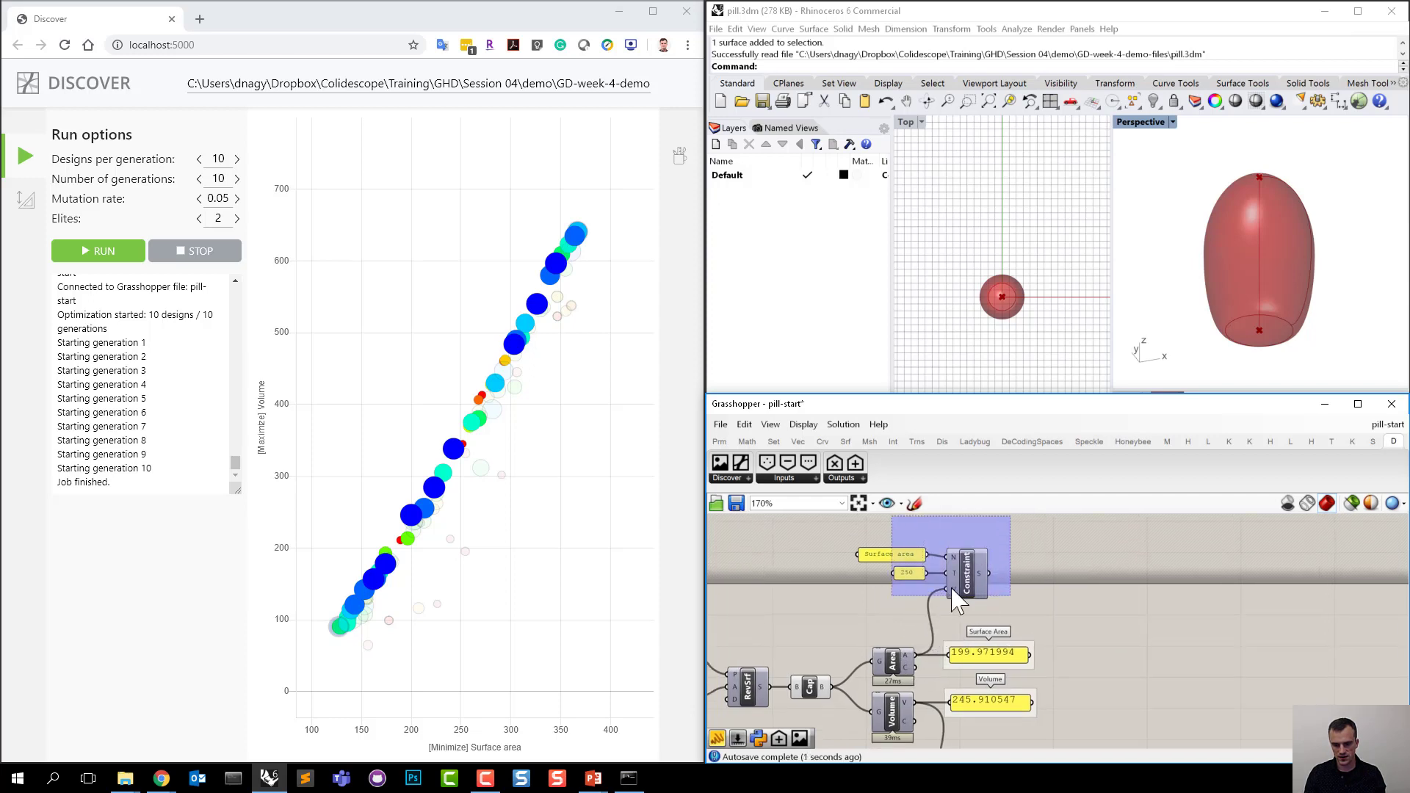
left_click_drag(975, 585, 977, 597)
left_click(1084, 596)
Reconnect the Grasshopper definition to Discover with the control at the start of the definition.
scroll(1084, 597, "down", 9)
right_click_drag(995, 645, 1012, 646)
scroll(932, 645, "up", 8)
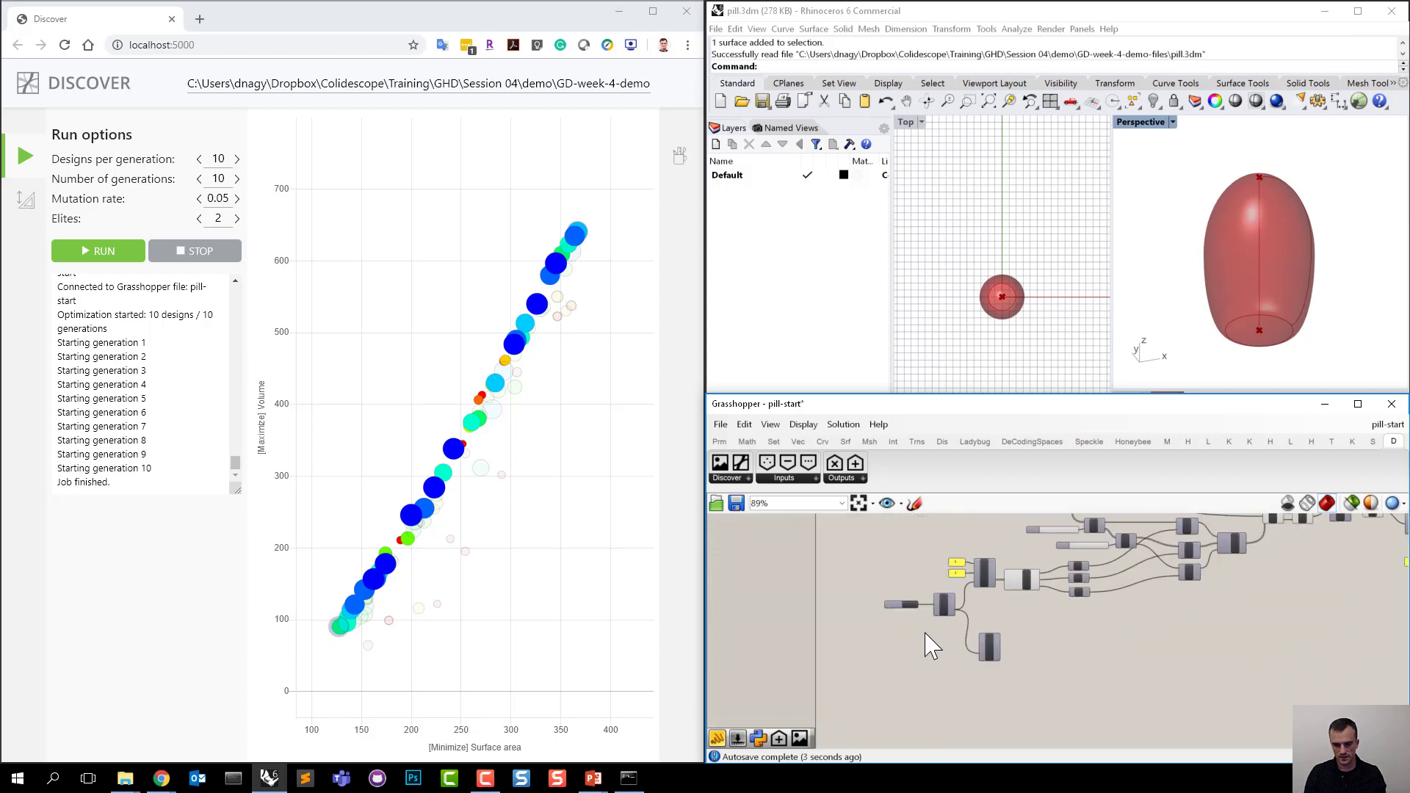
left_click(897, 585)
scroll(927, 645, "down", 4)
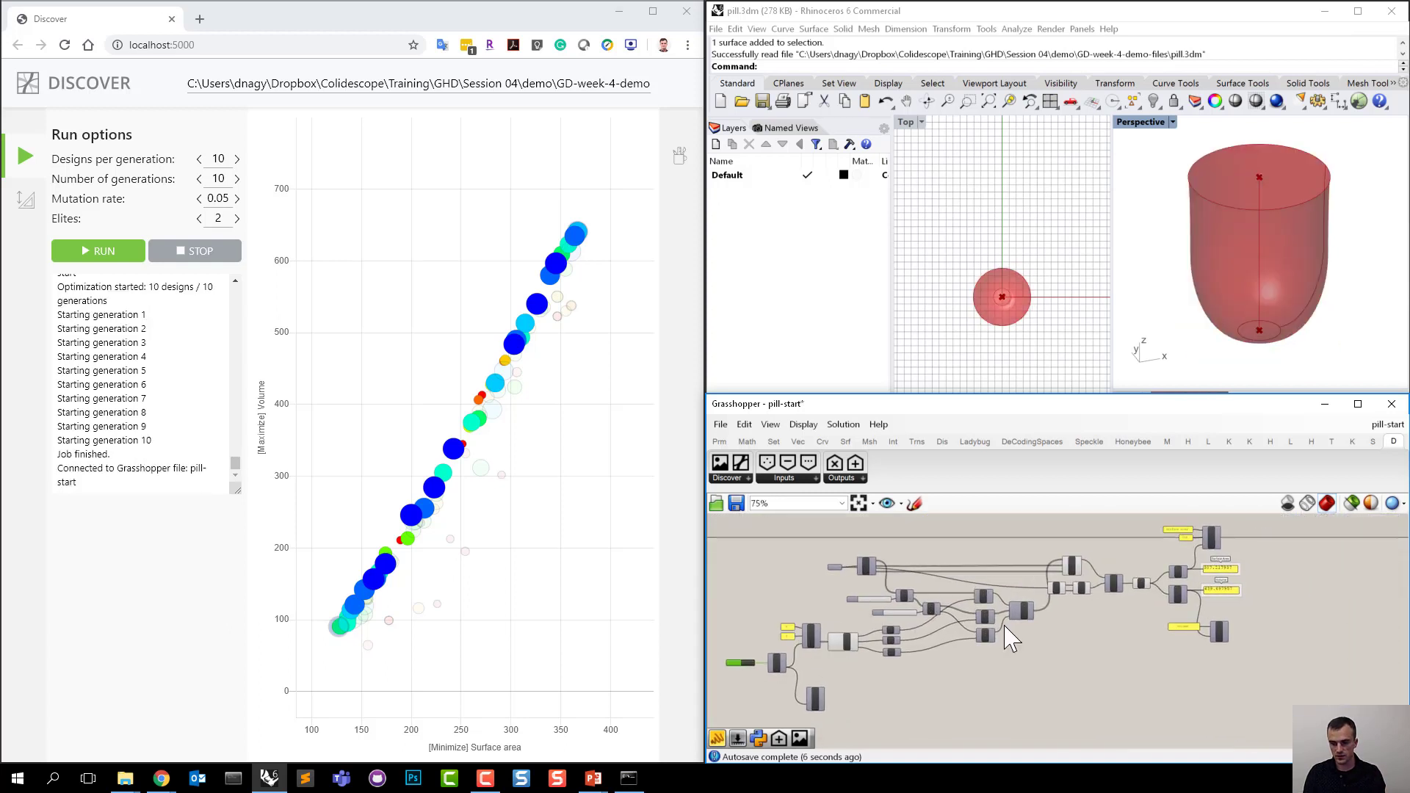
Select the entire definition, shift it slightly lower on the canvas and deselect it.
scroll(1004, 625, "down", 3)
left_click_drag(1205, 723, 799, 540)
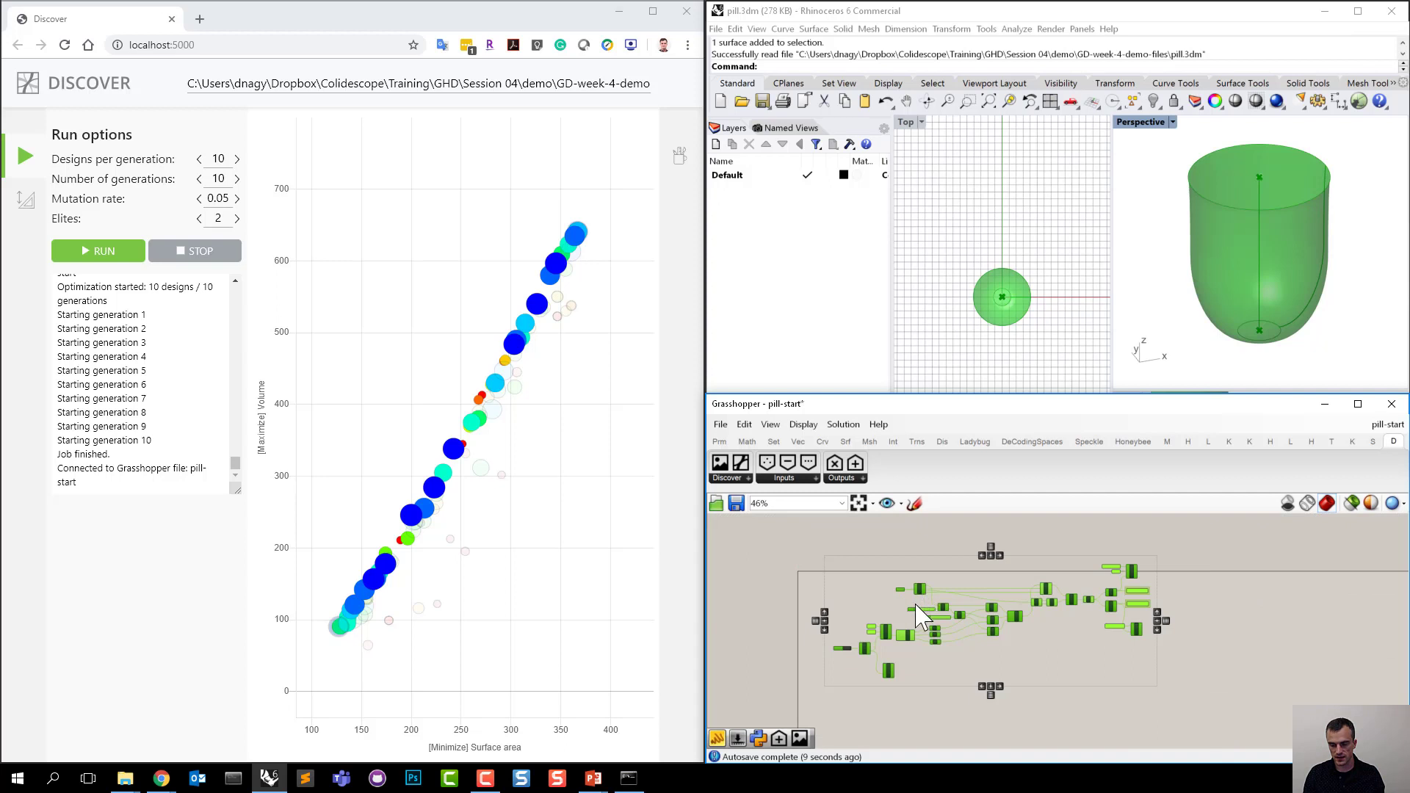
left_click_drag(916, 595, 902, 617)
left_click(891, 546)
Review the wired Surface area constraint and run a new optimization in Discover with the existing run options.
scroll(1153, 602, "up", 5)
scroll(1036, 585, "up", 3)
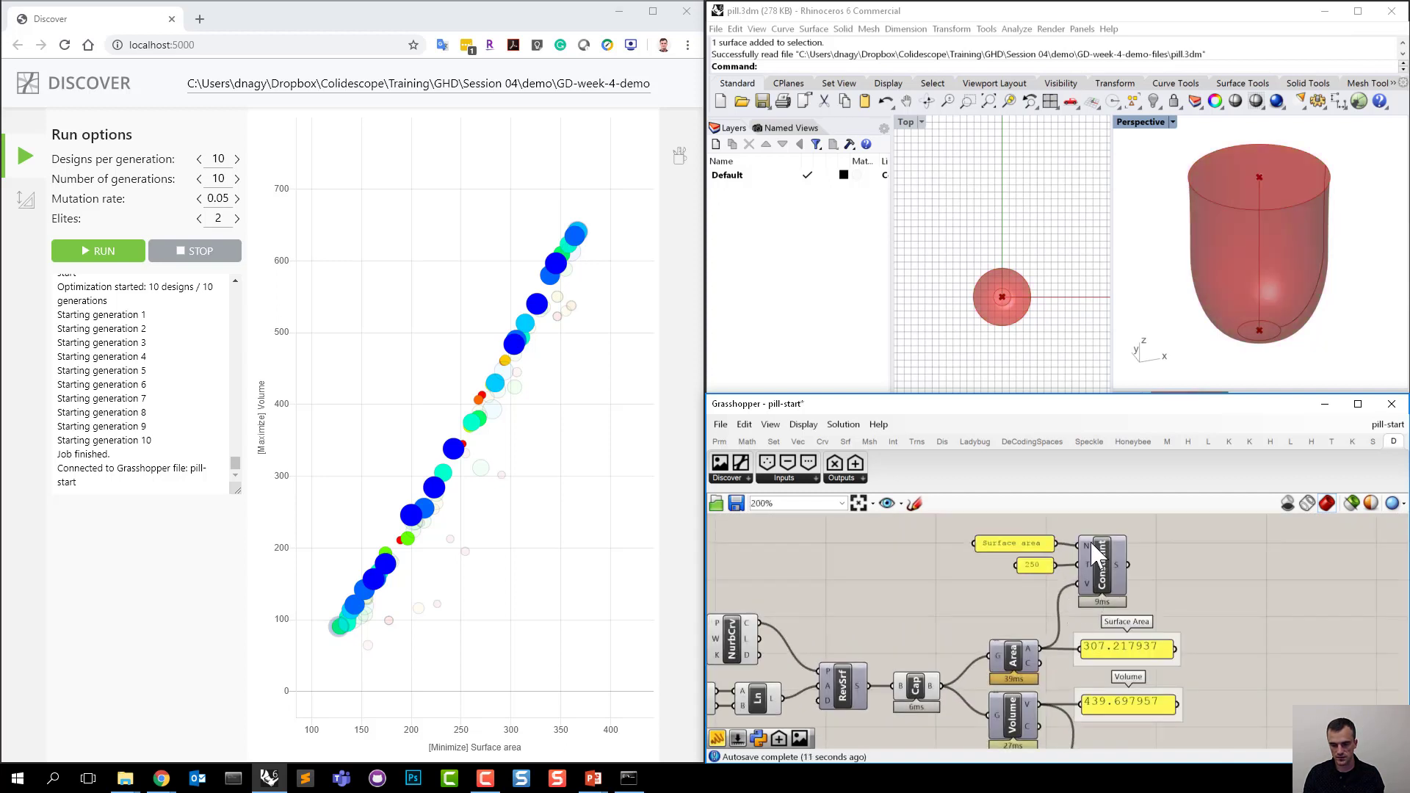
scroll(1080, 570, "down", 7)
right_click_drag(899, 629, 985, 636)
scroll(988, 646, "up", 2)
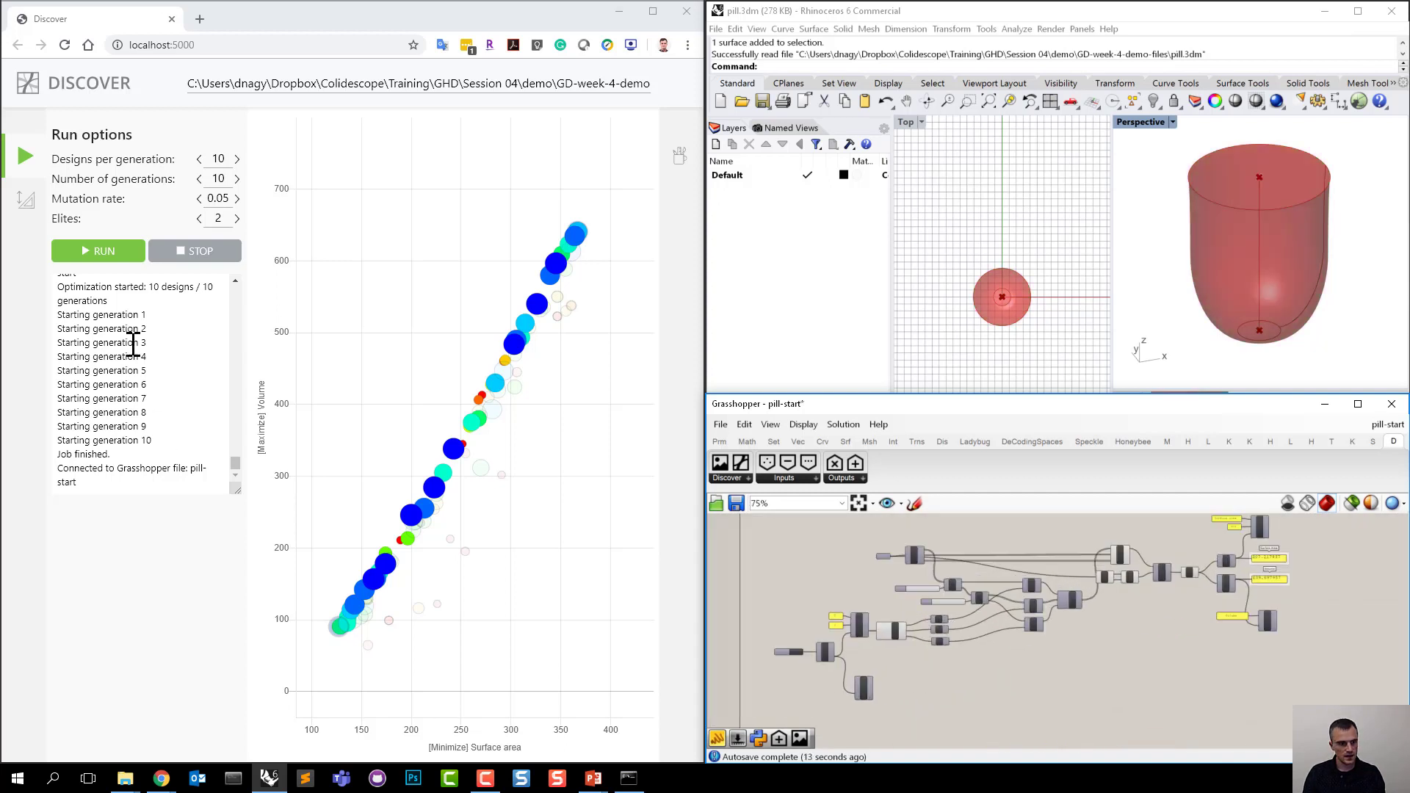
left_click(116, 254)
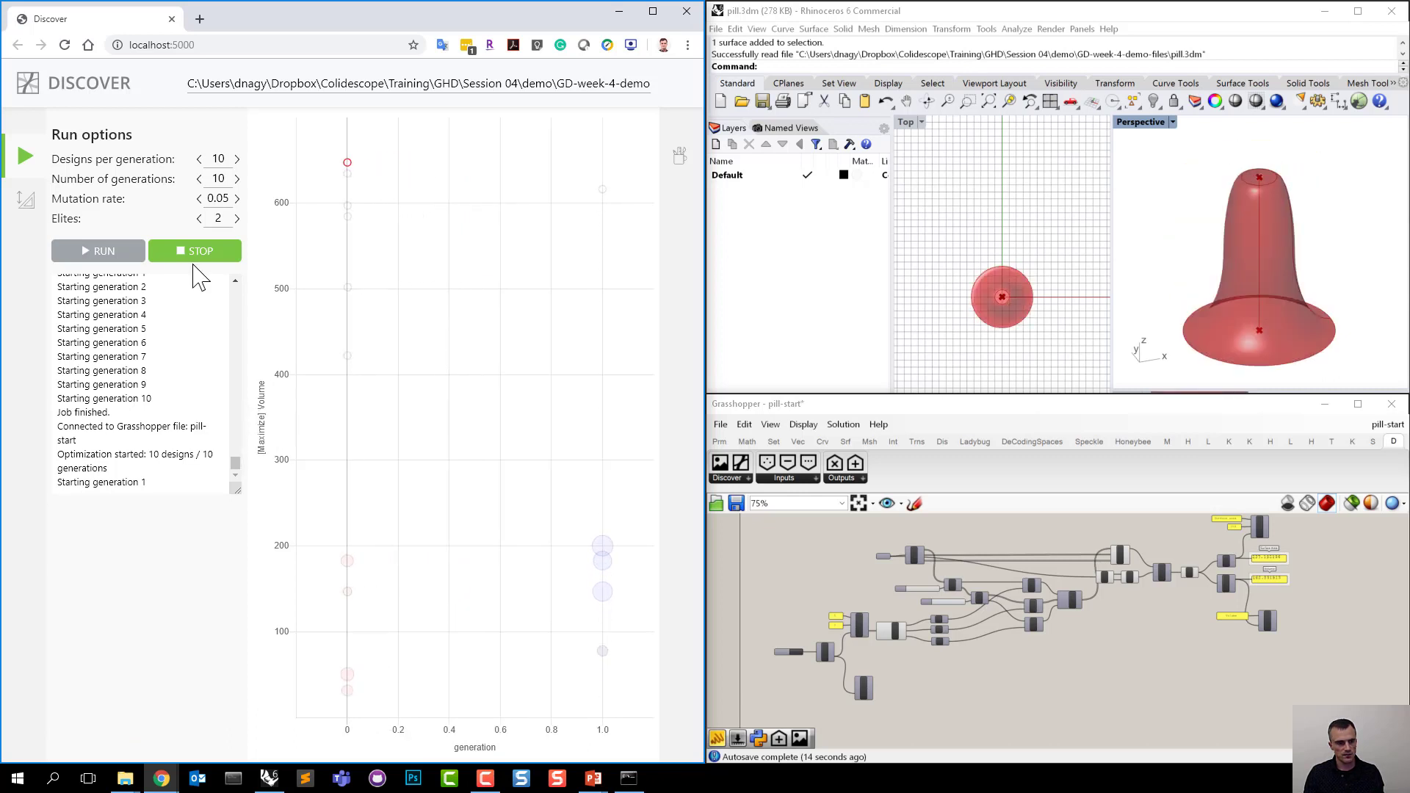
Glance at the Explore settings, return to the run options and examine individual designs in the Volume versus generation plot.
left_click(25, 199)
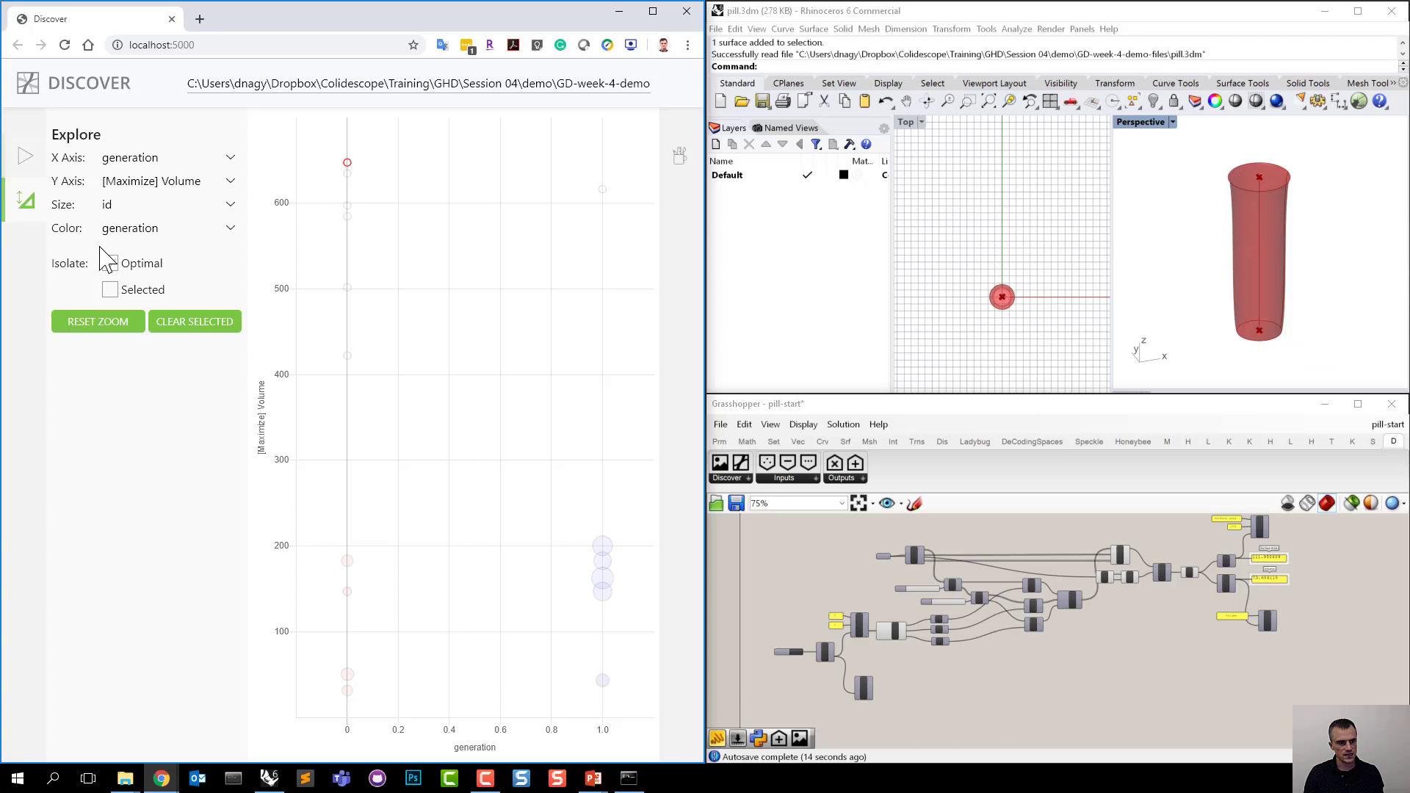
left_click(25, 155)
mouse_move(348, 357)
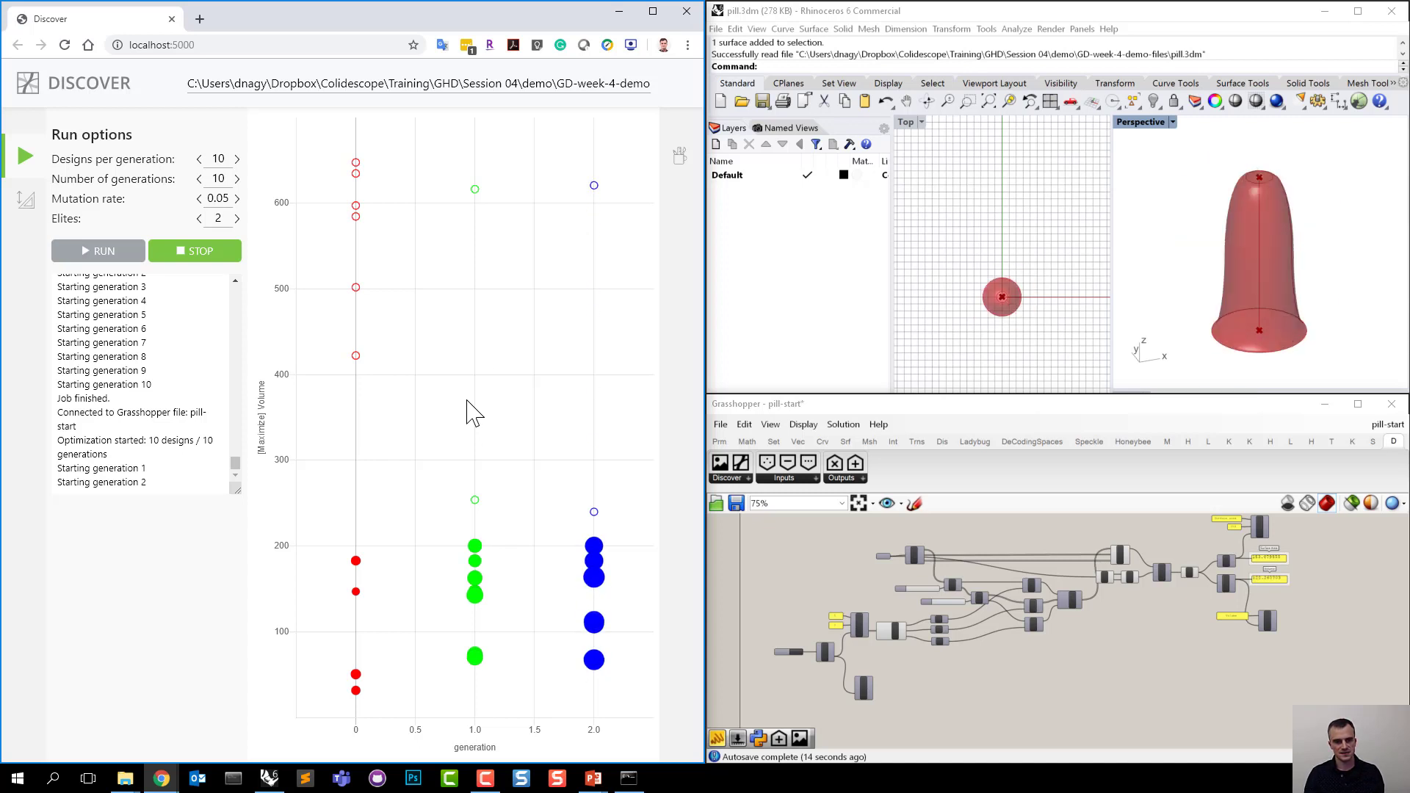
mouse_move(473, 194)
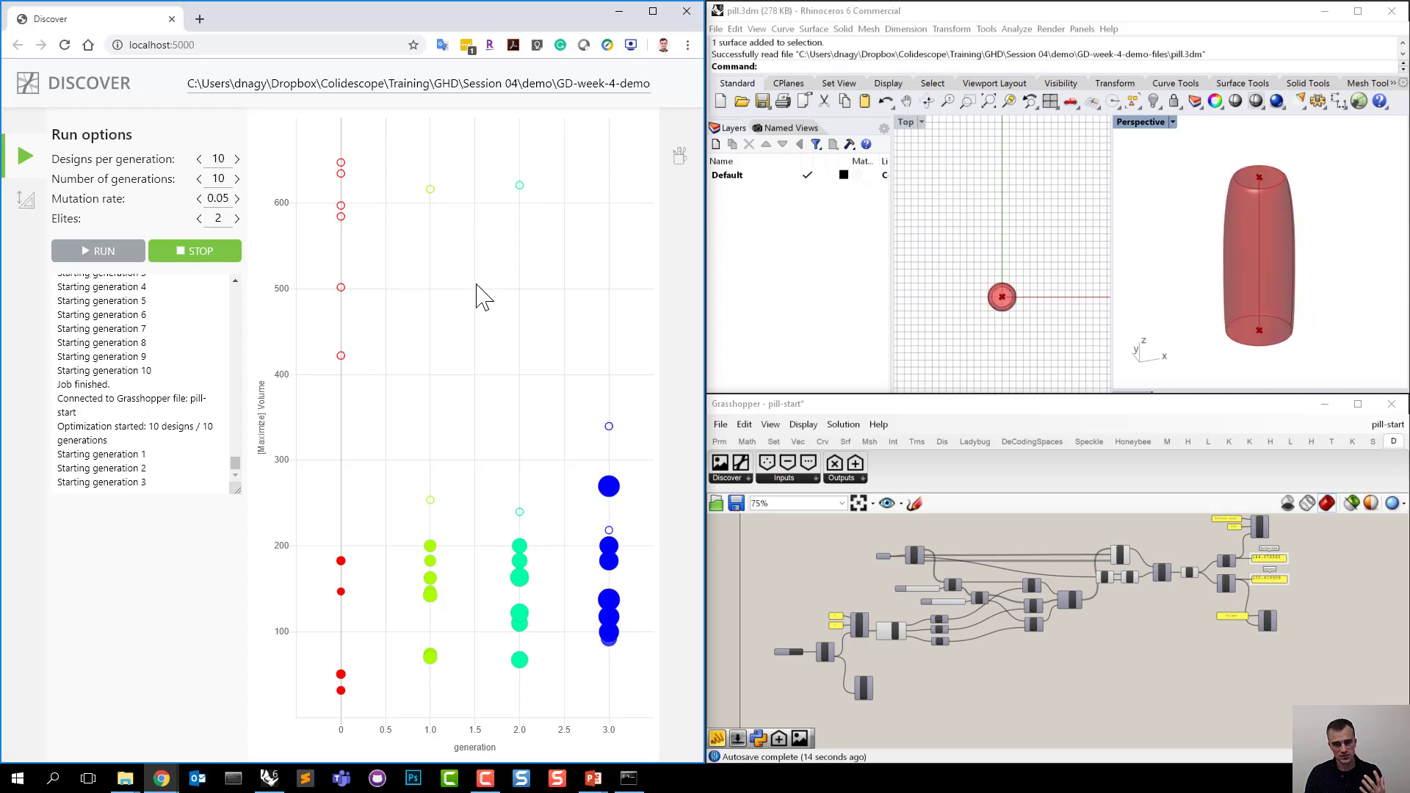
Check the X axis options in the Explore settings and keep generation.
left_click(24, 199)
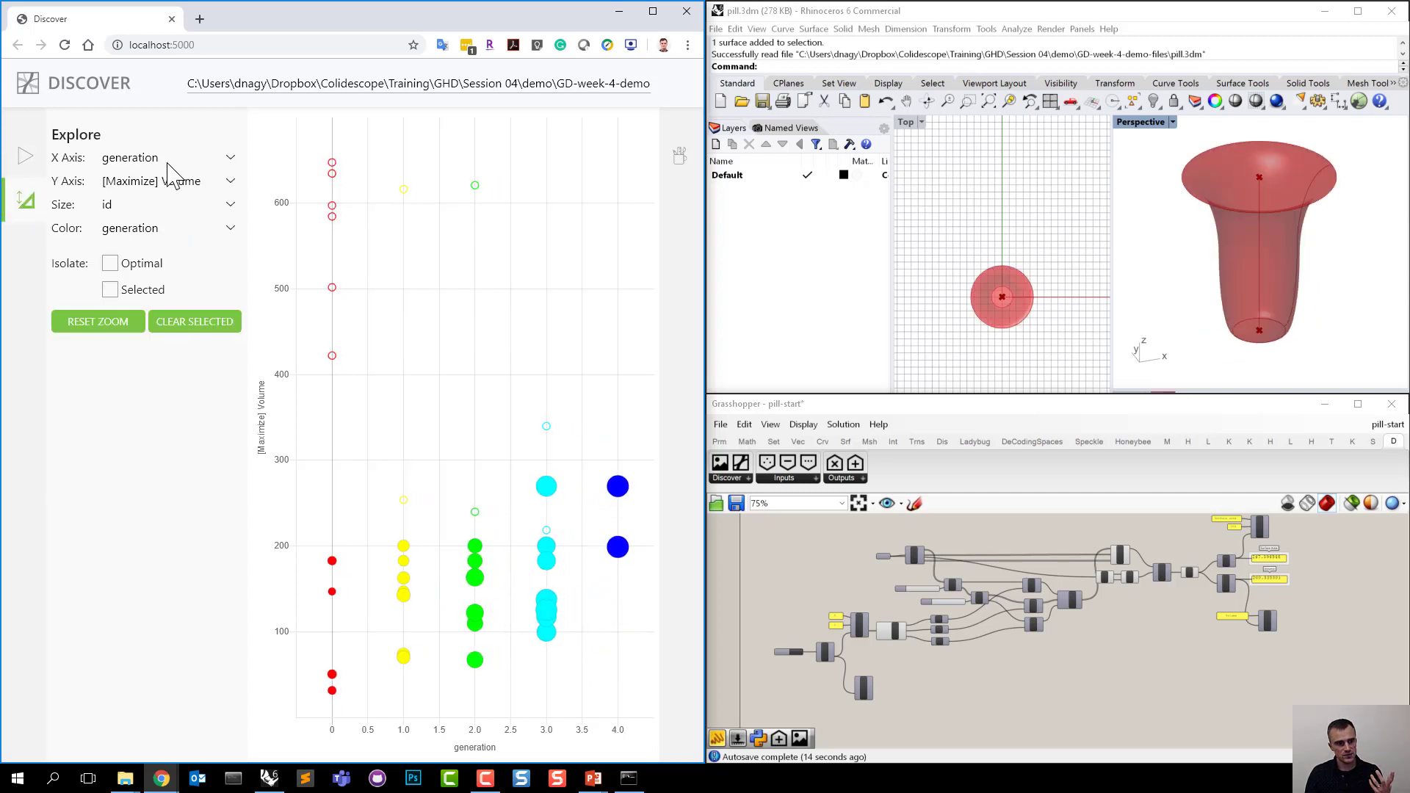
left_click(169, 159)
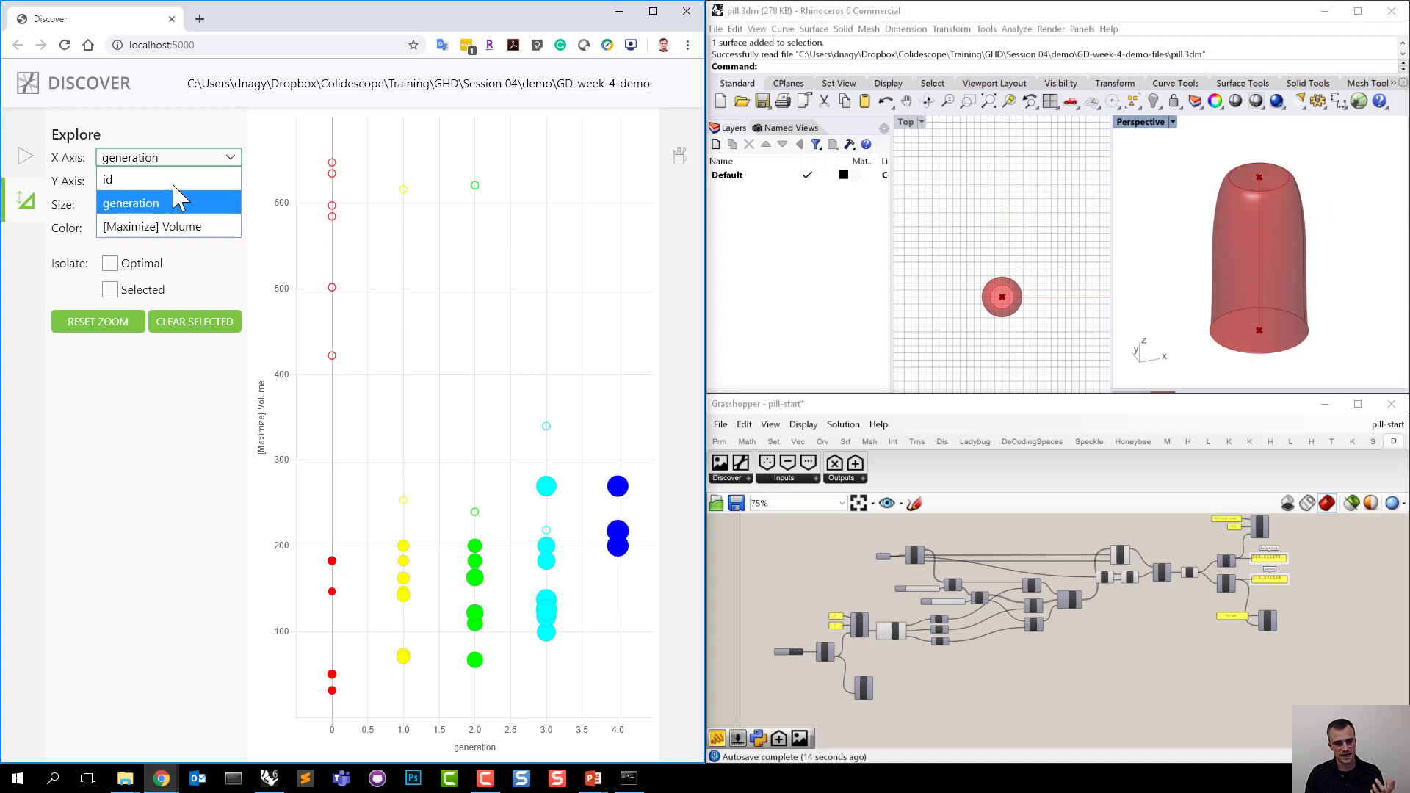
left_click(176, 200)
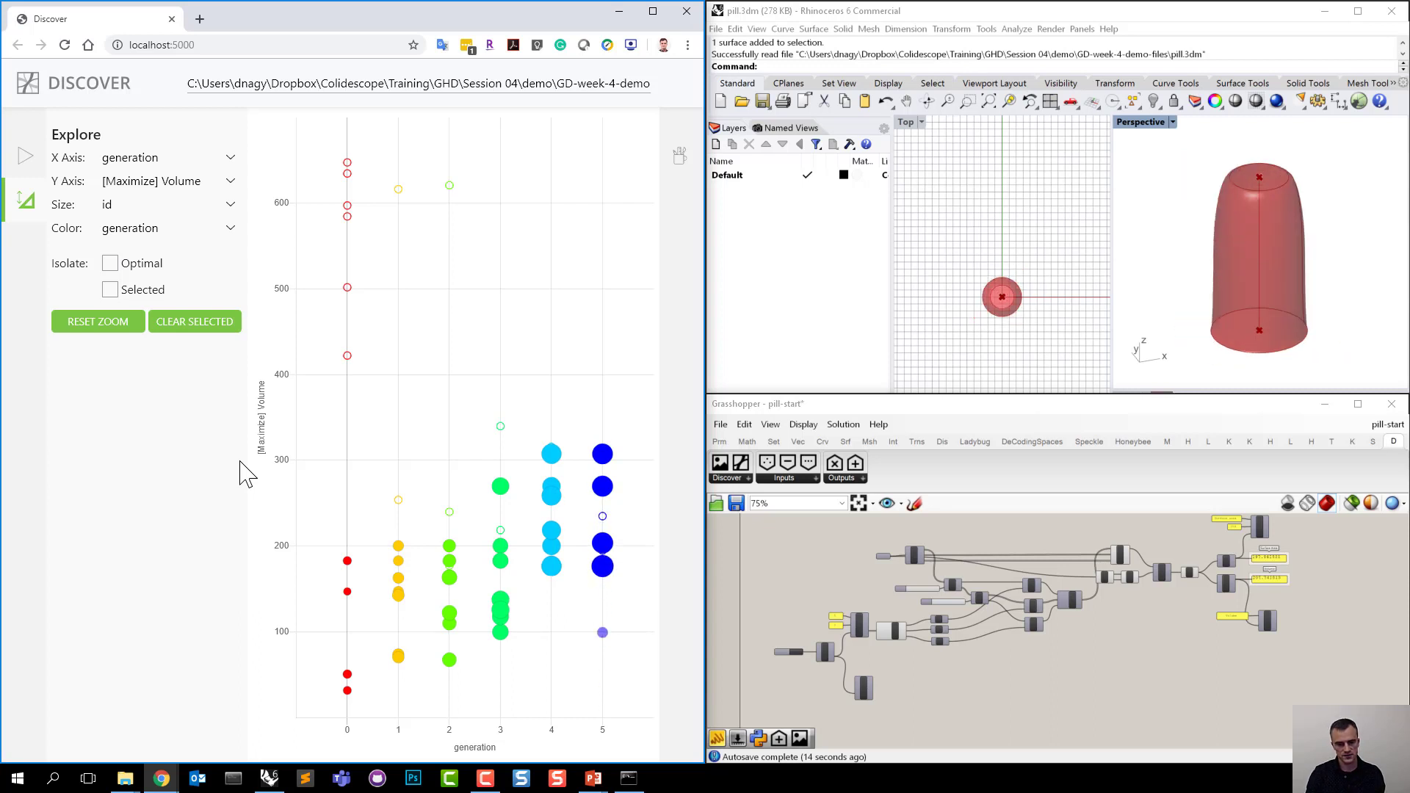
Preview a top-volume feasible design in generation 10 and examine the last generations close up.
mouse_move(607, 457)
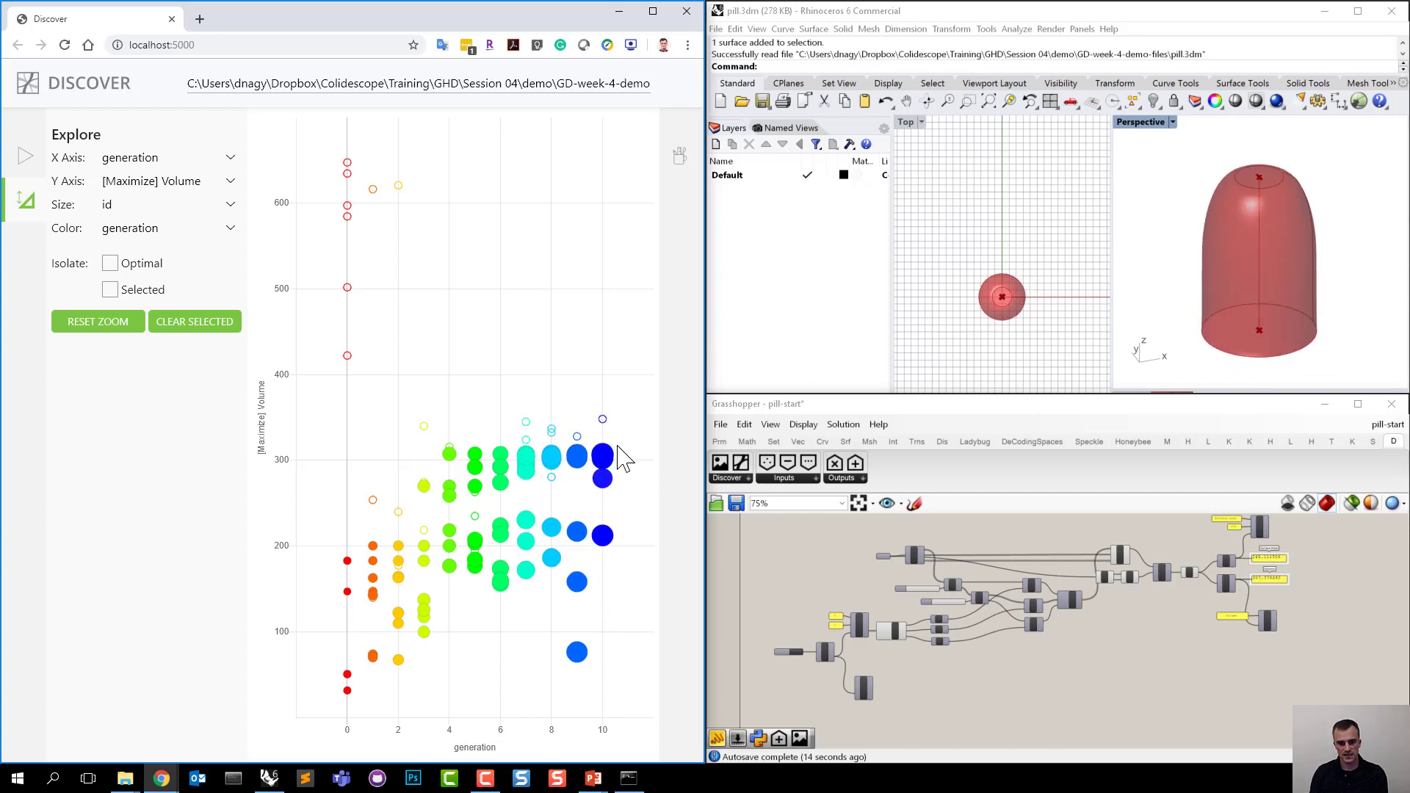
scroll(616, 464, "up", 5)
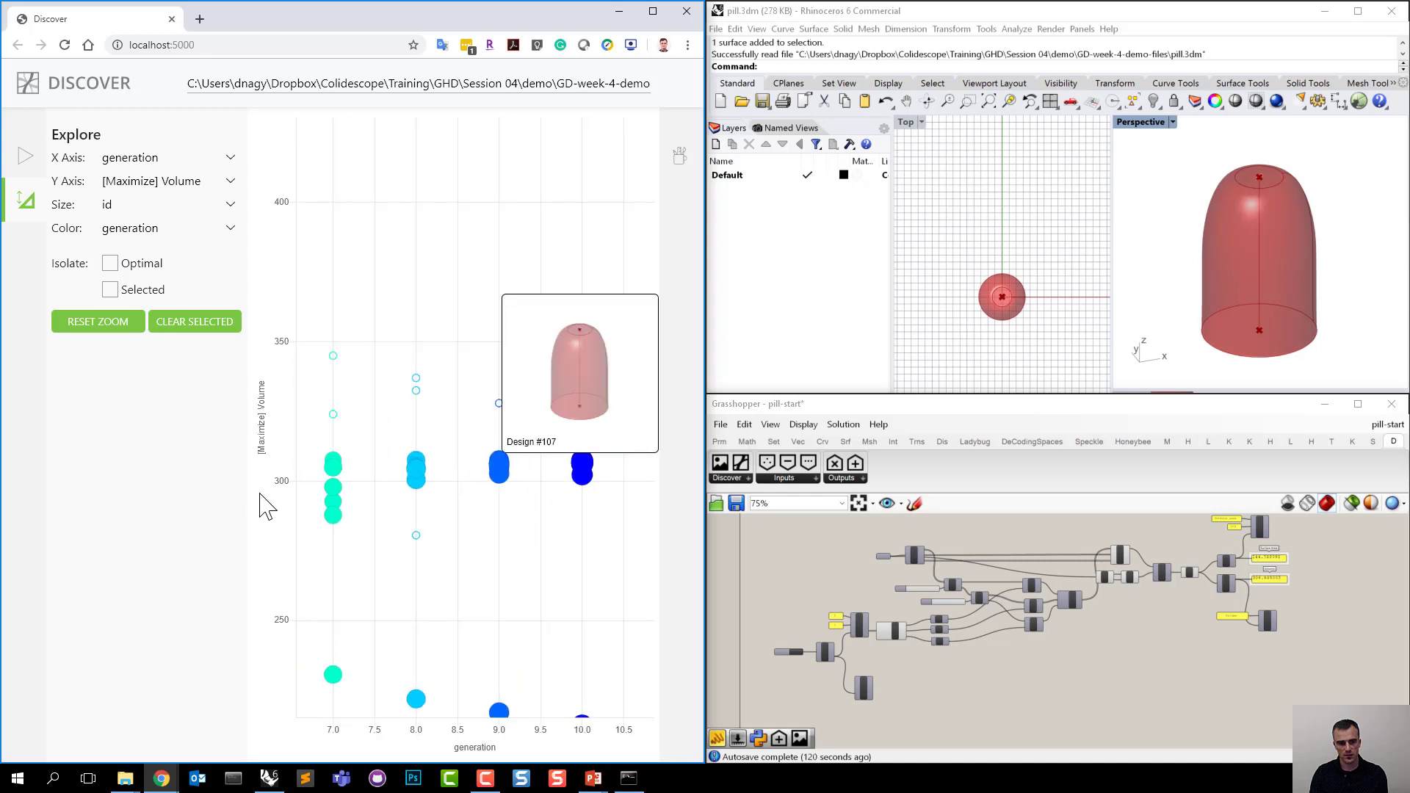
scroll(279, 482, "up", 10)
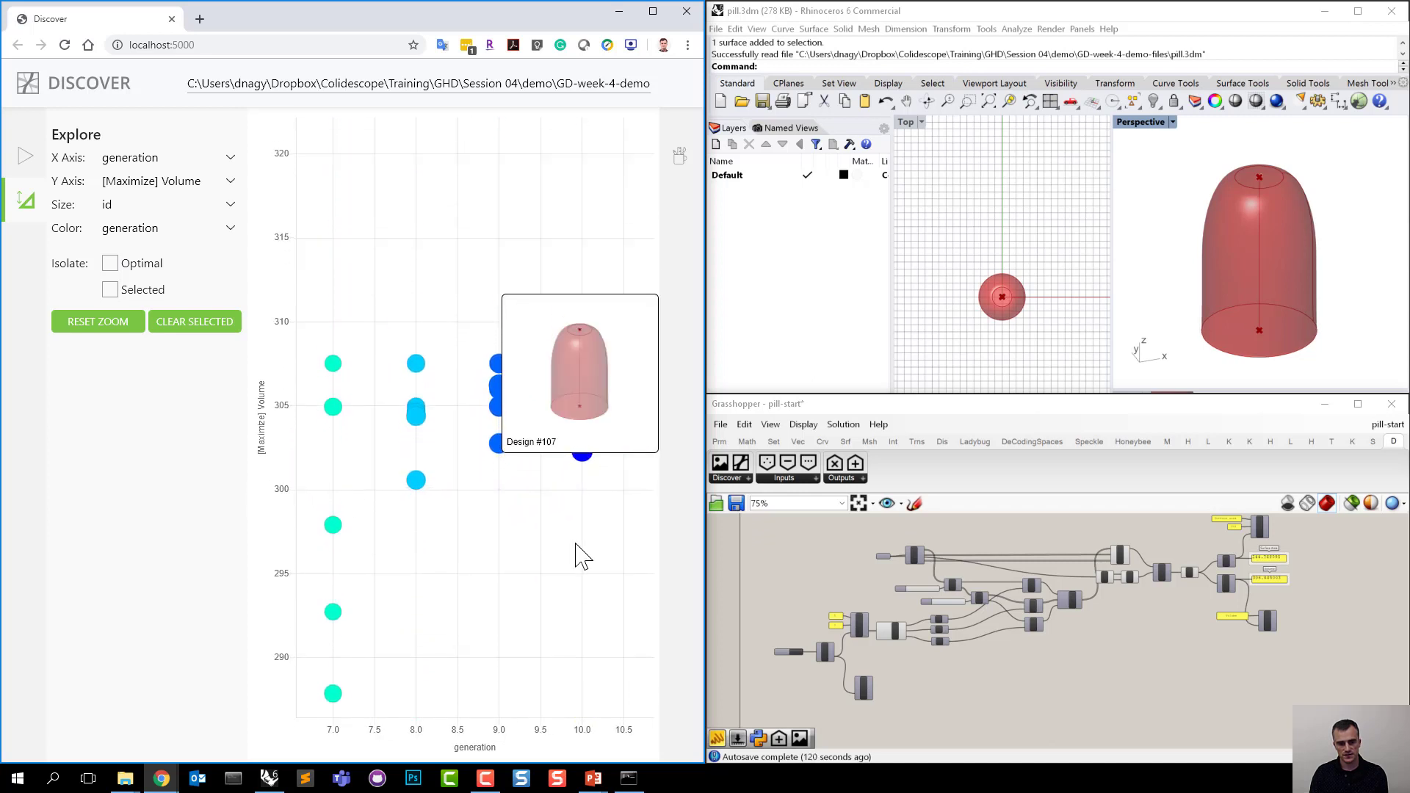
Preview the highest-volume feasible design in generation 10, and reset the plot zoom to show all generations.
left_click_drag(576, 542, 553, 607)
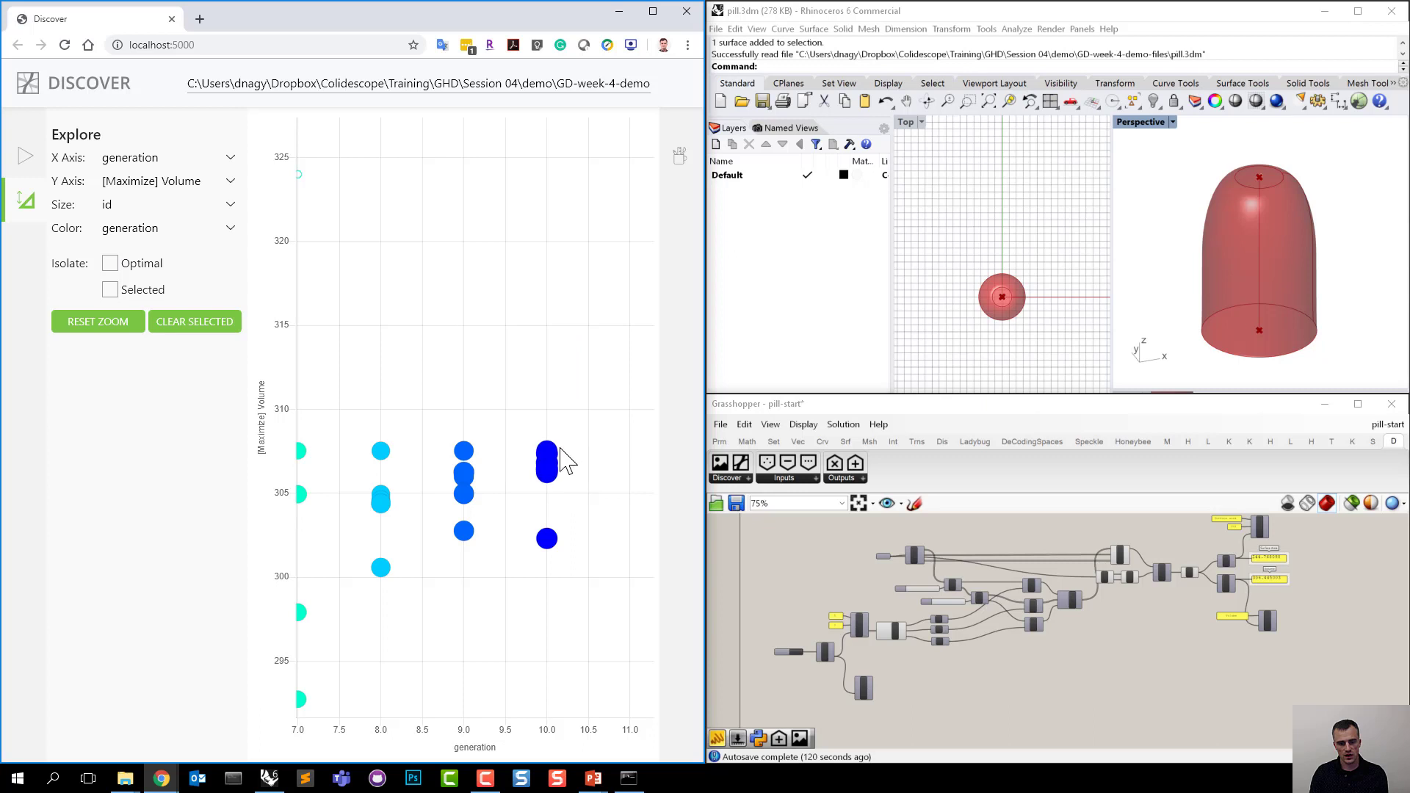
mouse_move(555, 442)
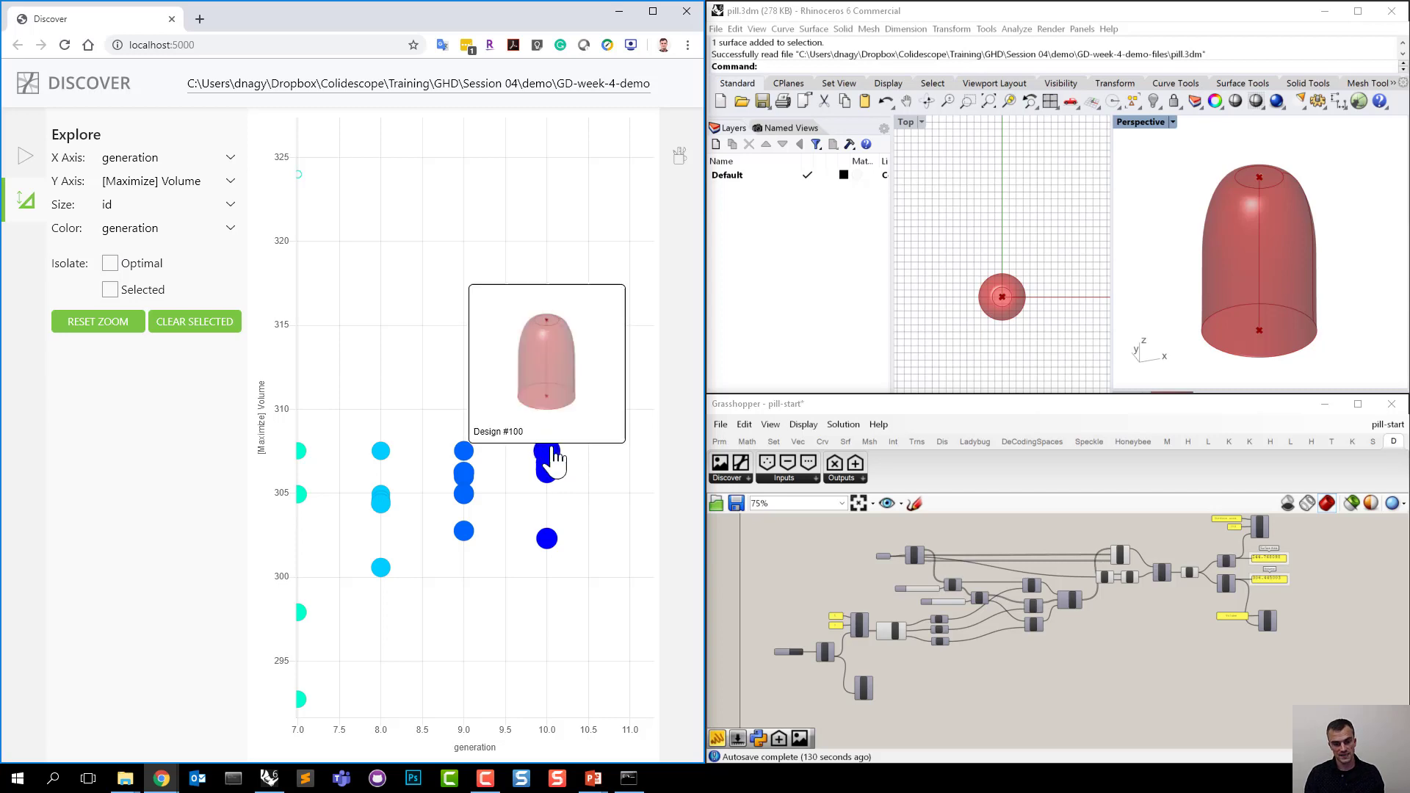
scroll(462, 580, "down", 6)
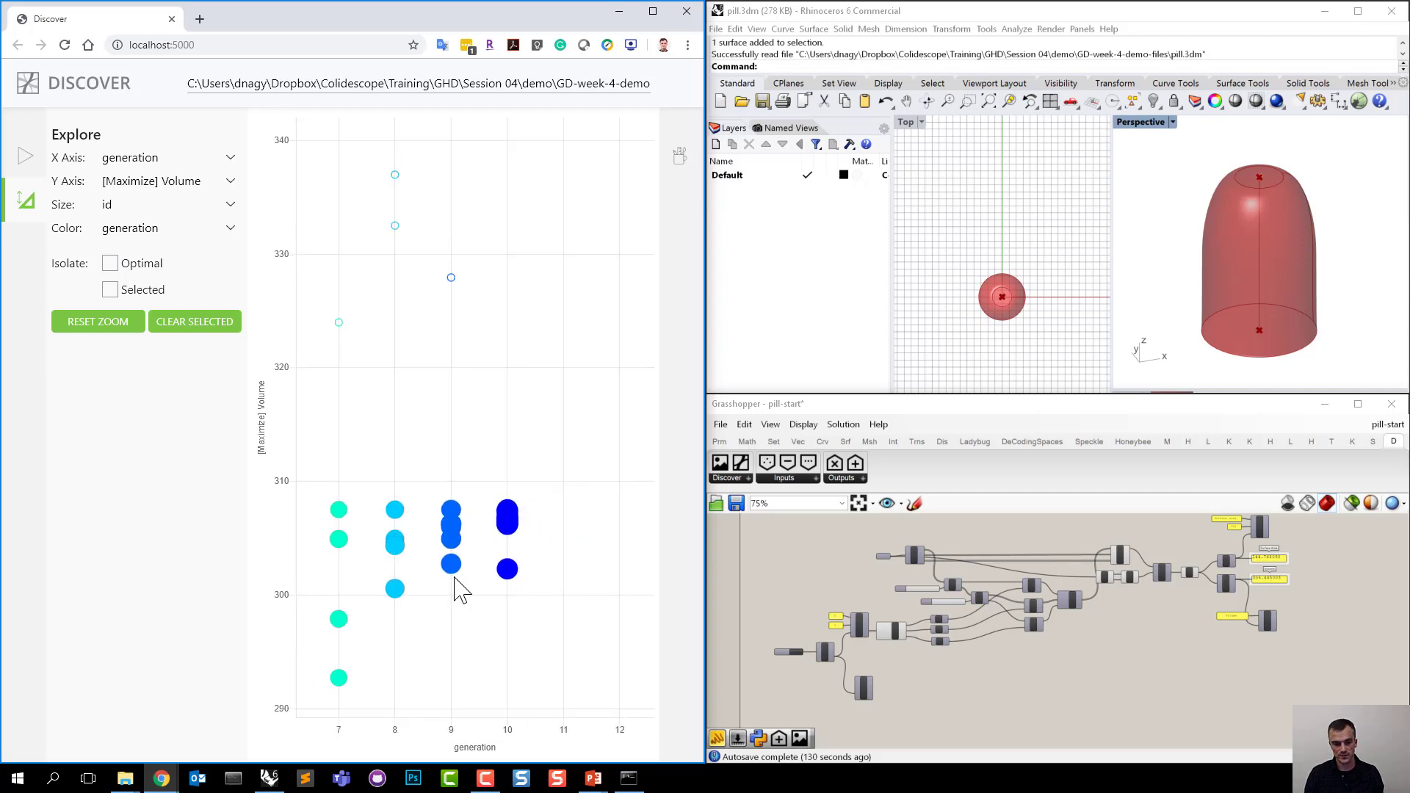
scroll(506, 562, "down", 5)
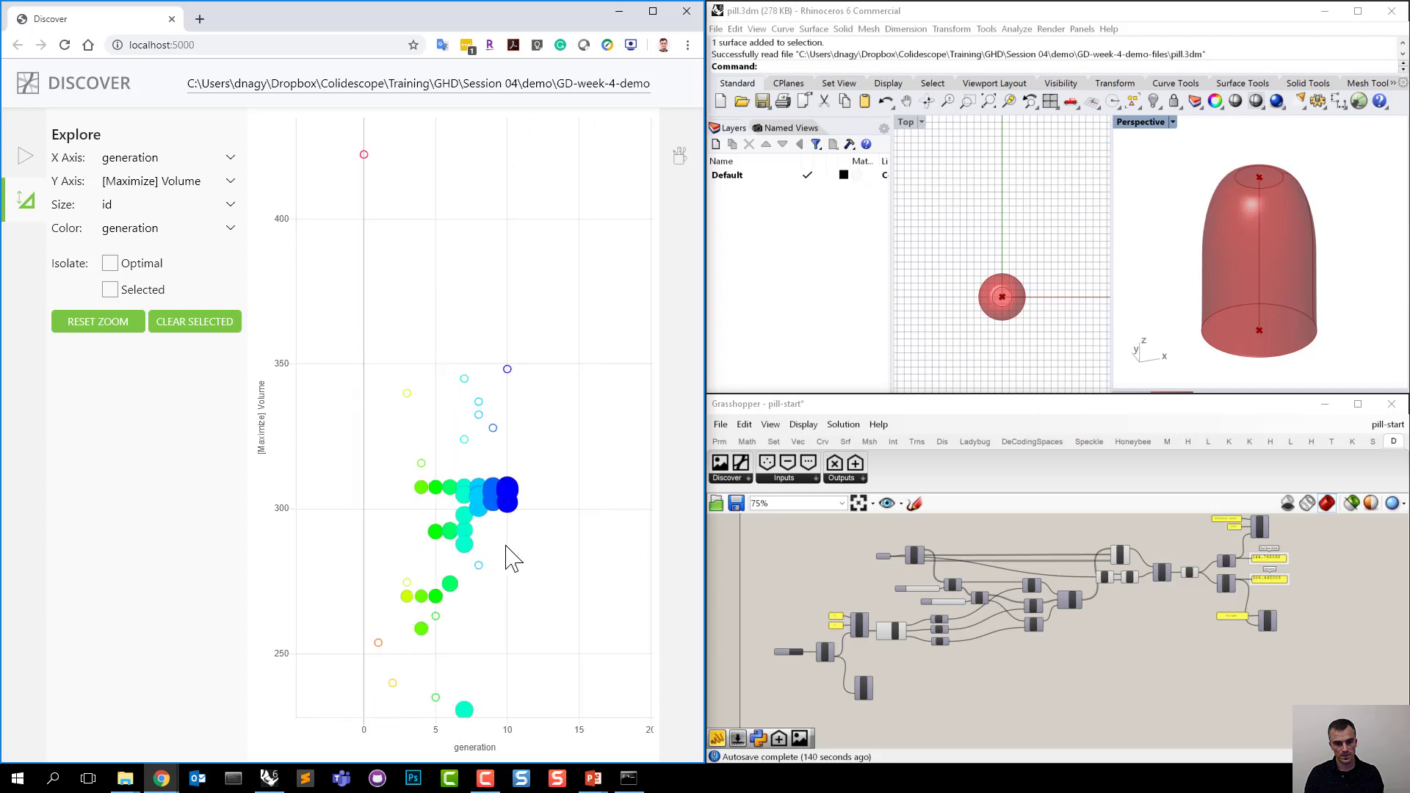
scroll(488, 411, "down", 4)
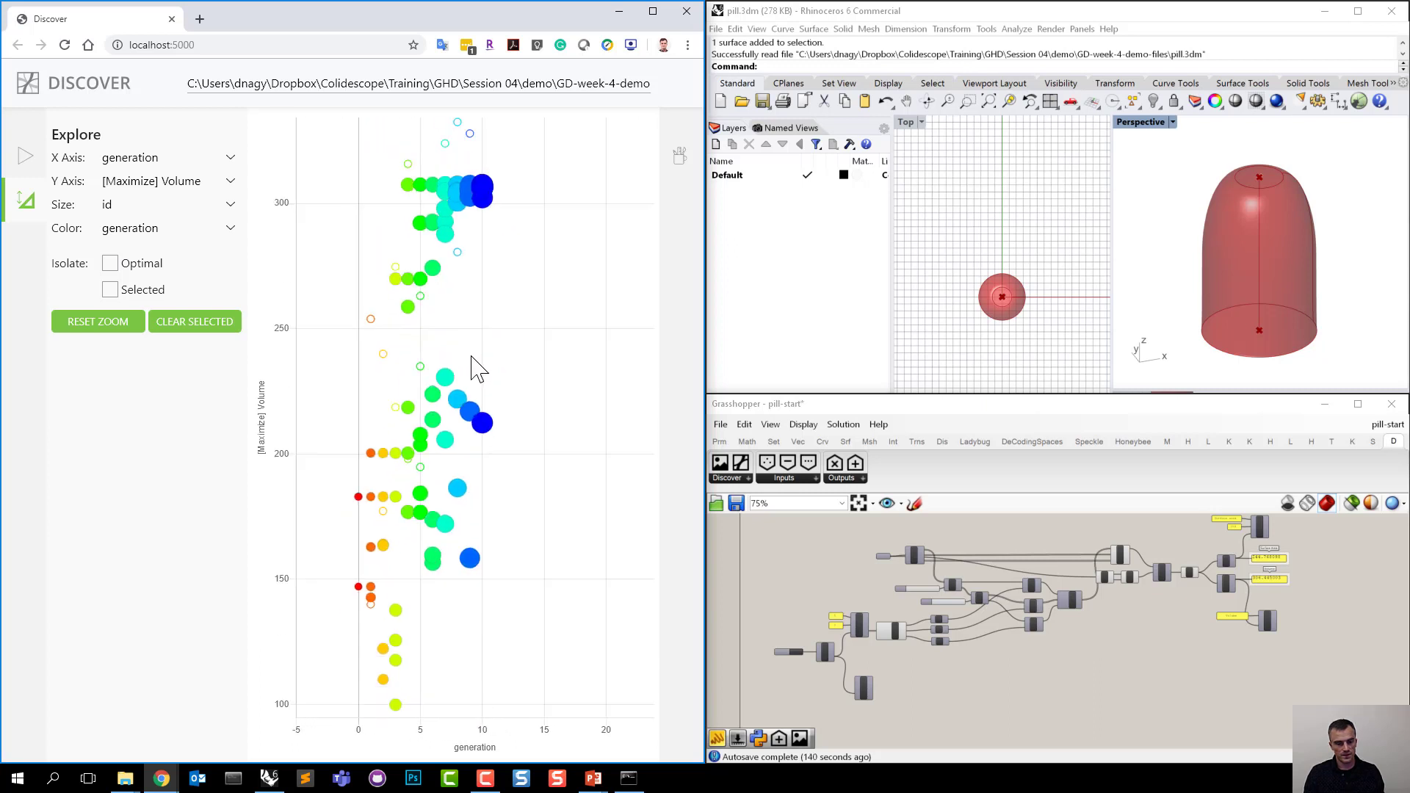
left_click(113, 324)
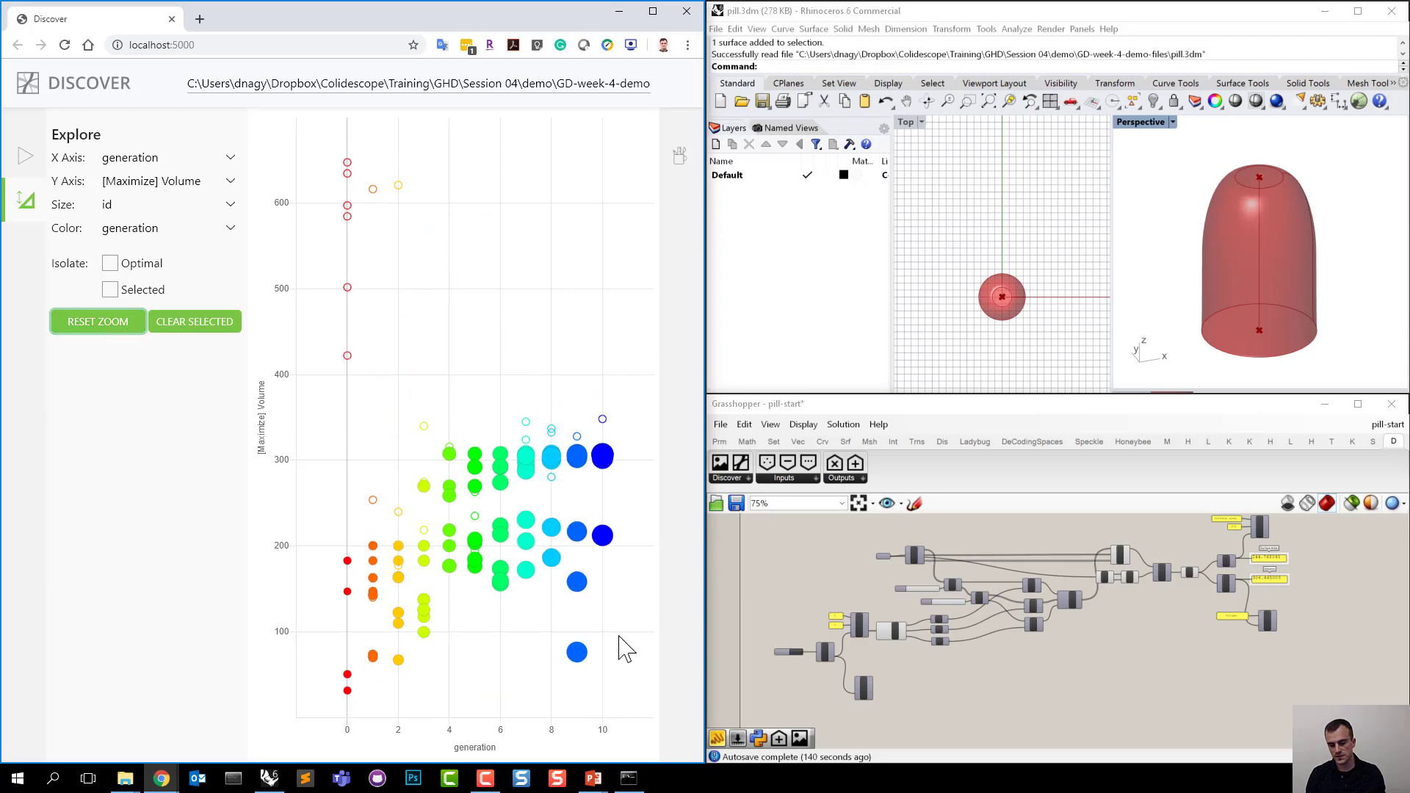